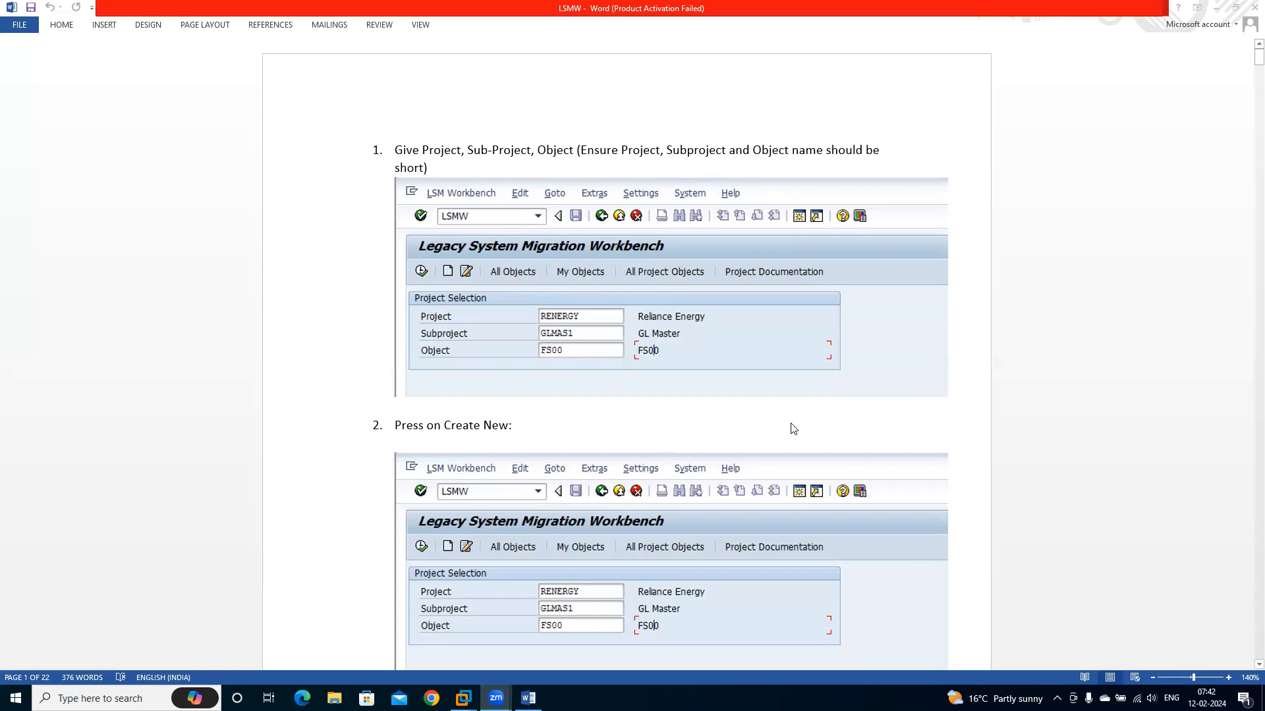
Read the LSMW guide's instructions on defining project, subproject and object, and on creating a recording with its transaction code
left_click(948, 433)
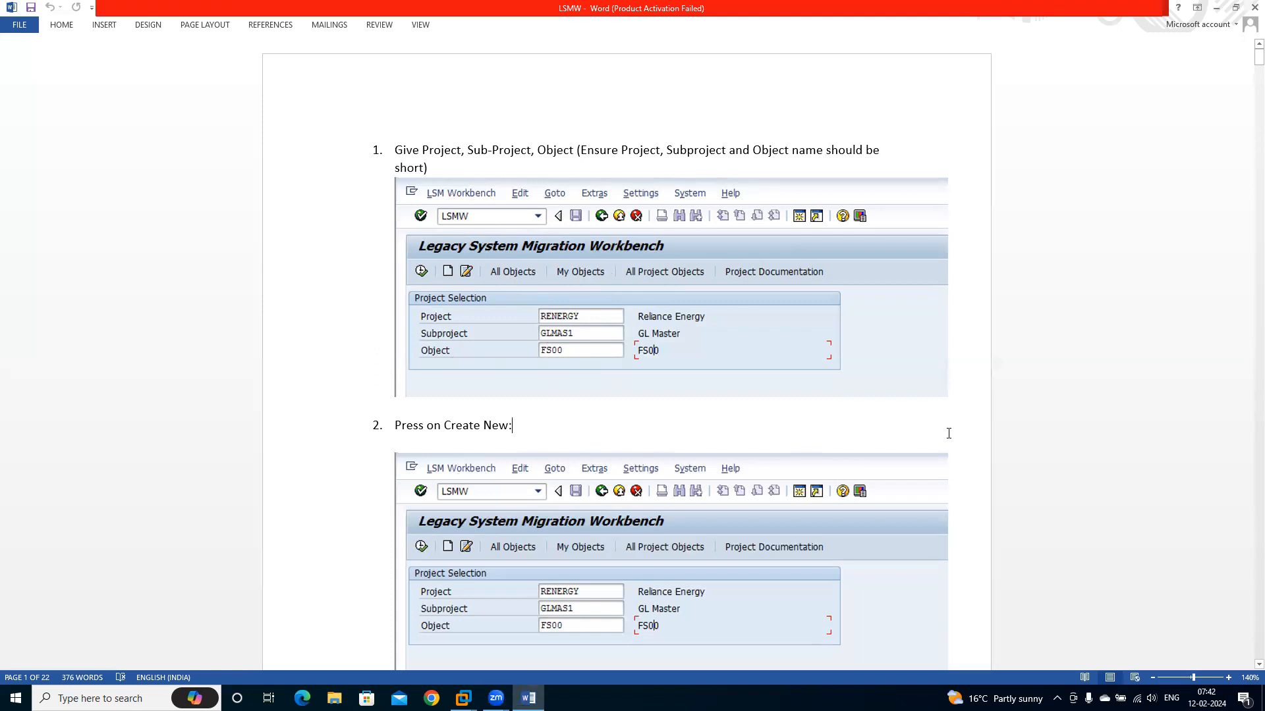
key("Down")
key("Down")
key("Down")
key("Down")
key("Down")
key("Down")
key("Down")
key("Down")
key("Down")
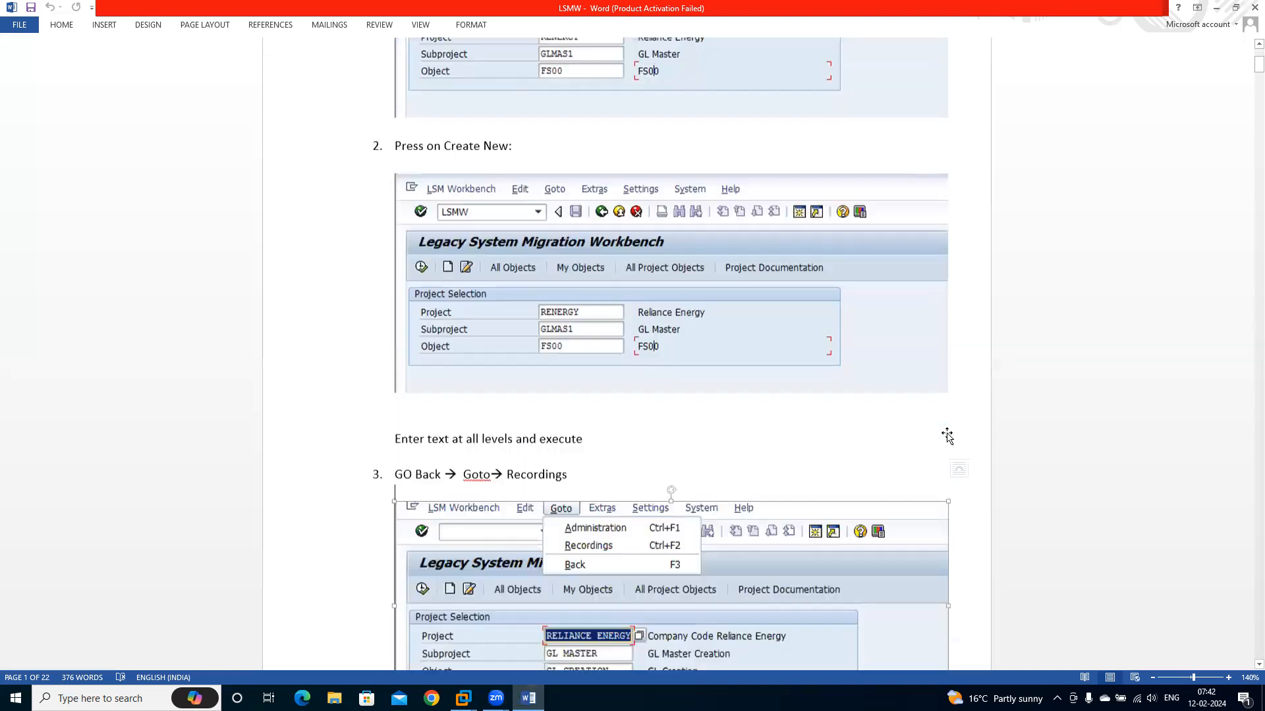
key("Down")
key("Down")
key("Down")
key("Down")
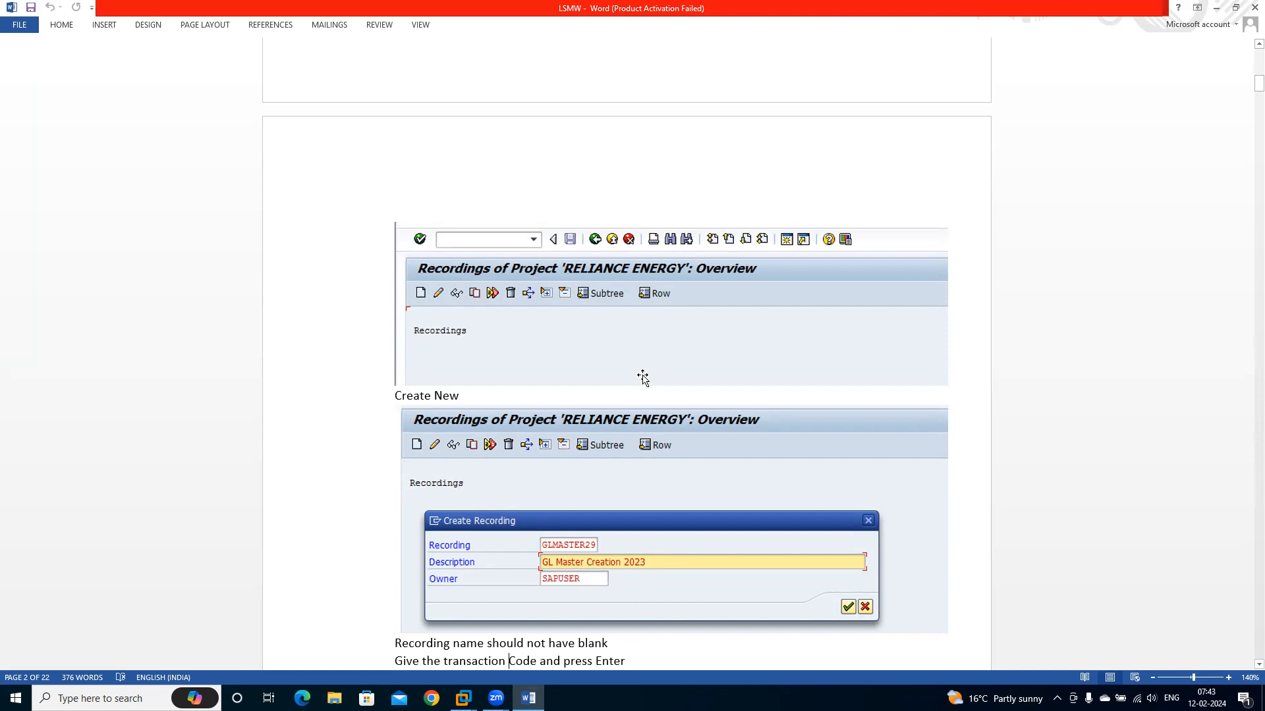
scroll(686, 542, "down", 3)
left_click(685, 543)
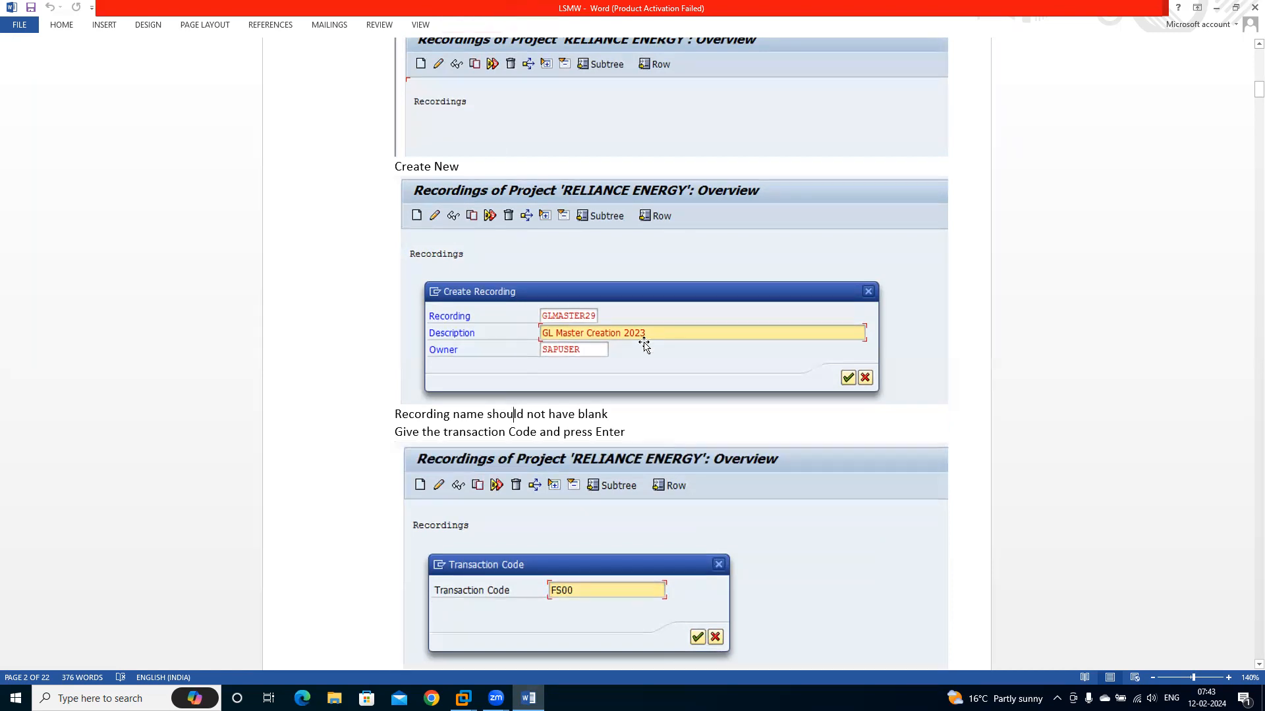
scroll(643, 343, "up", 6)
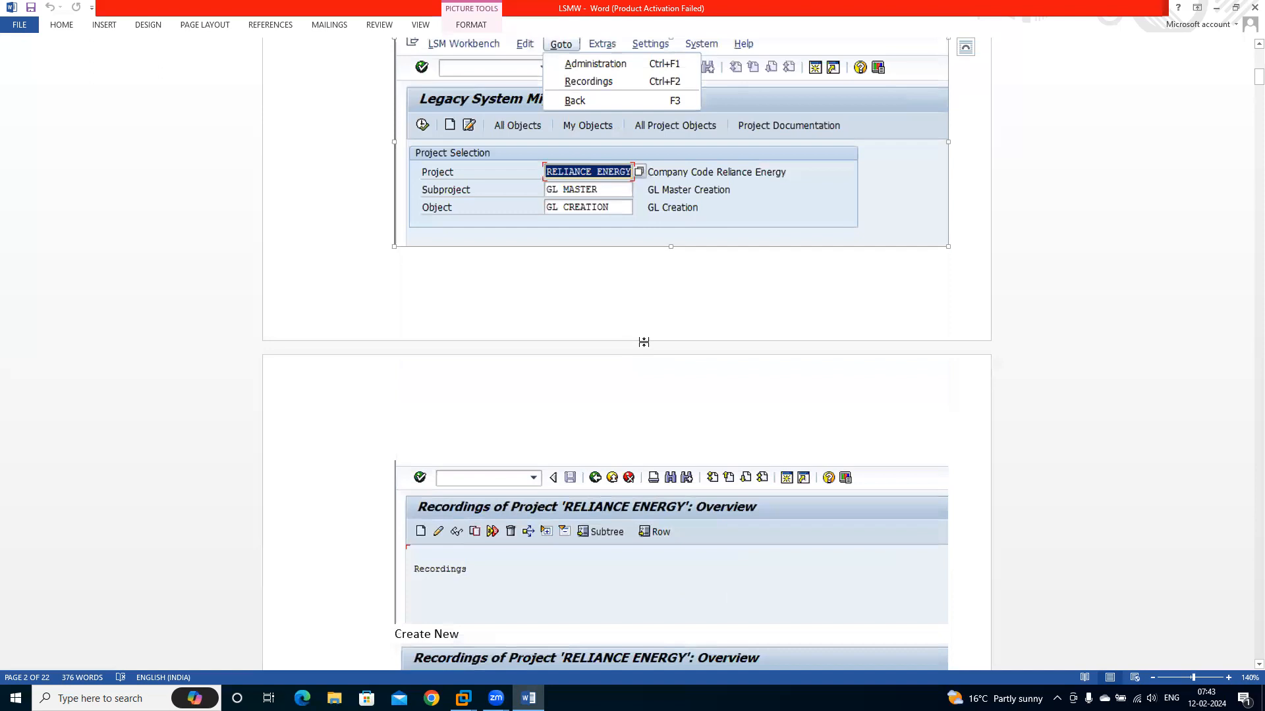
scroll(644, 343, "down", 3)
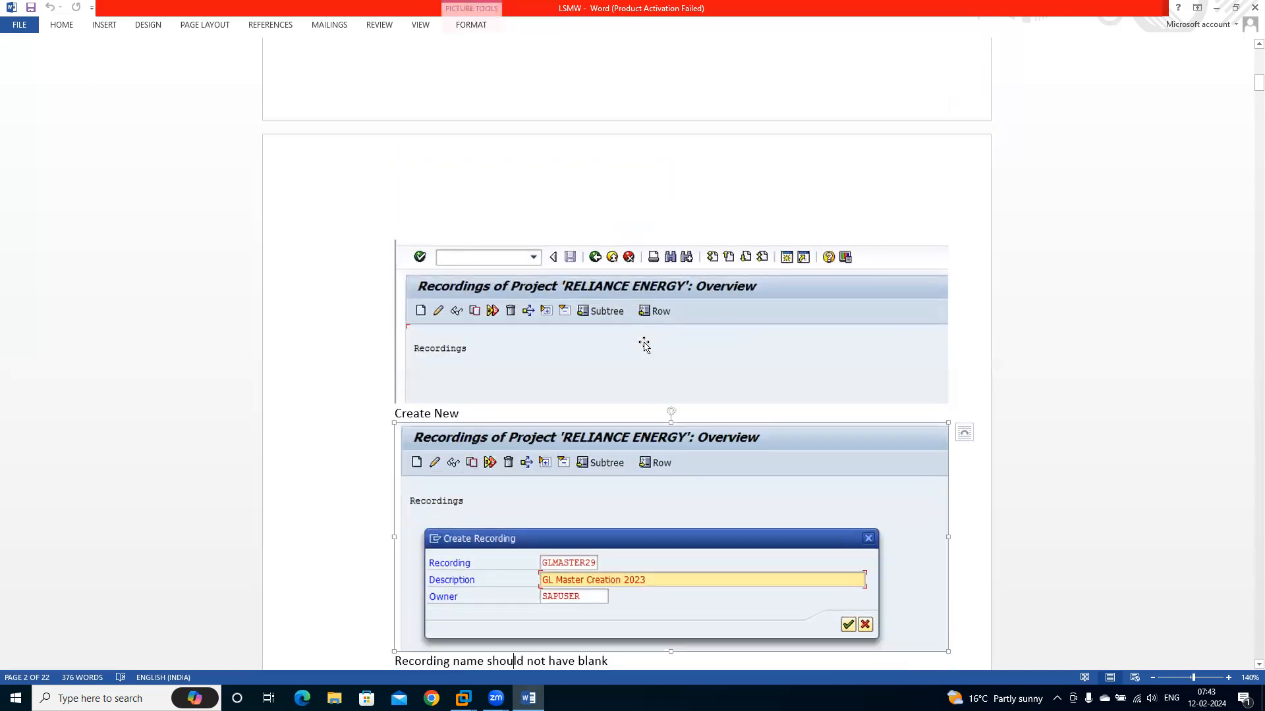
scroll(643, 344, "up", 3)
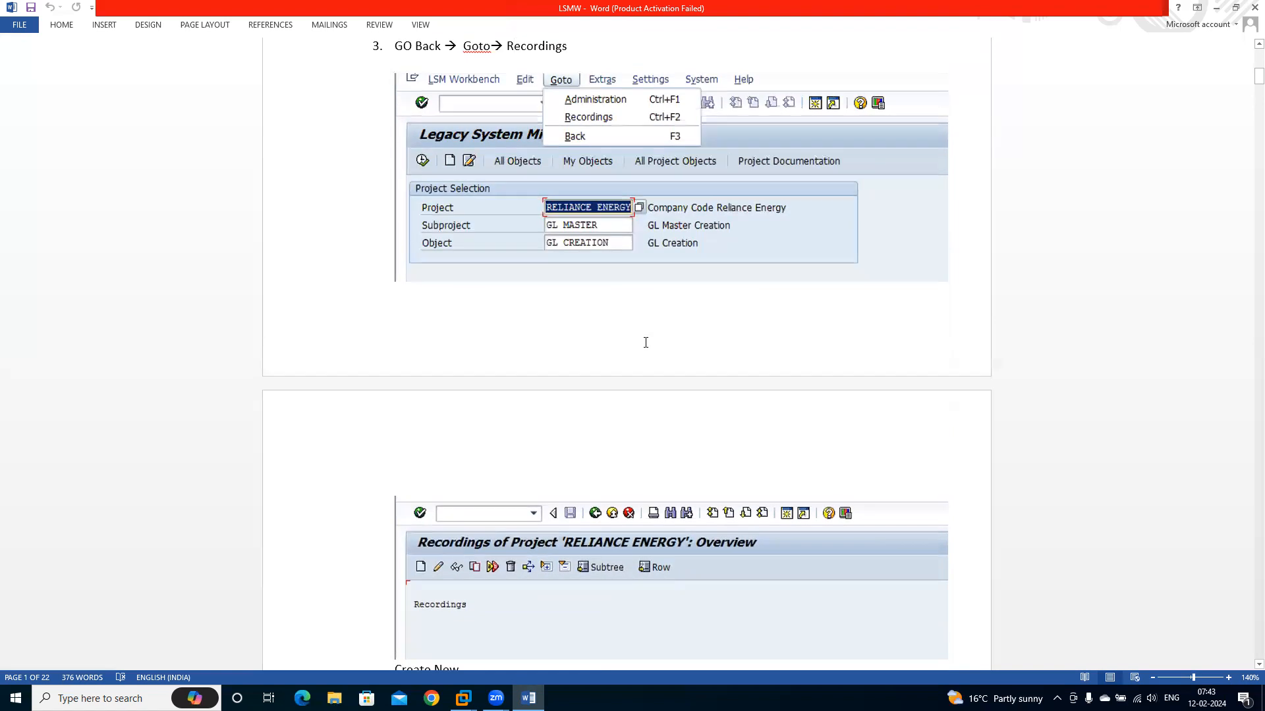
scroll(645, 343, "up", 1)
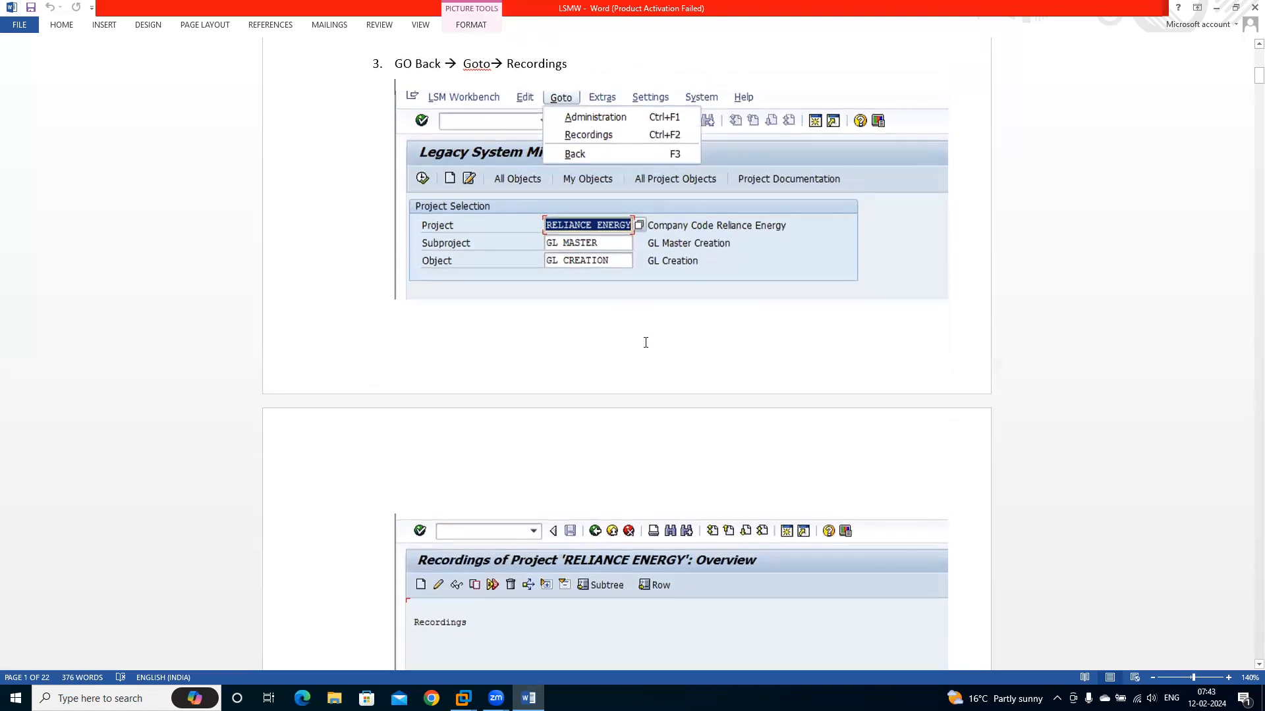
scroll(646, 343, "down", 7)
scroll(643, 344, "down", 10)
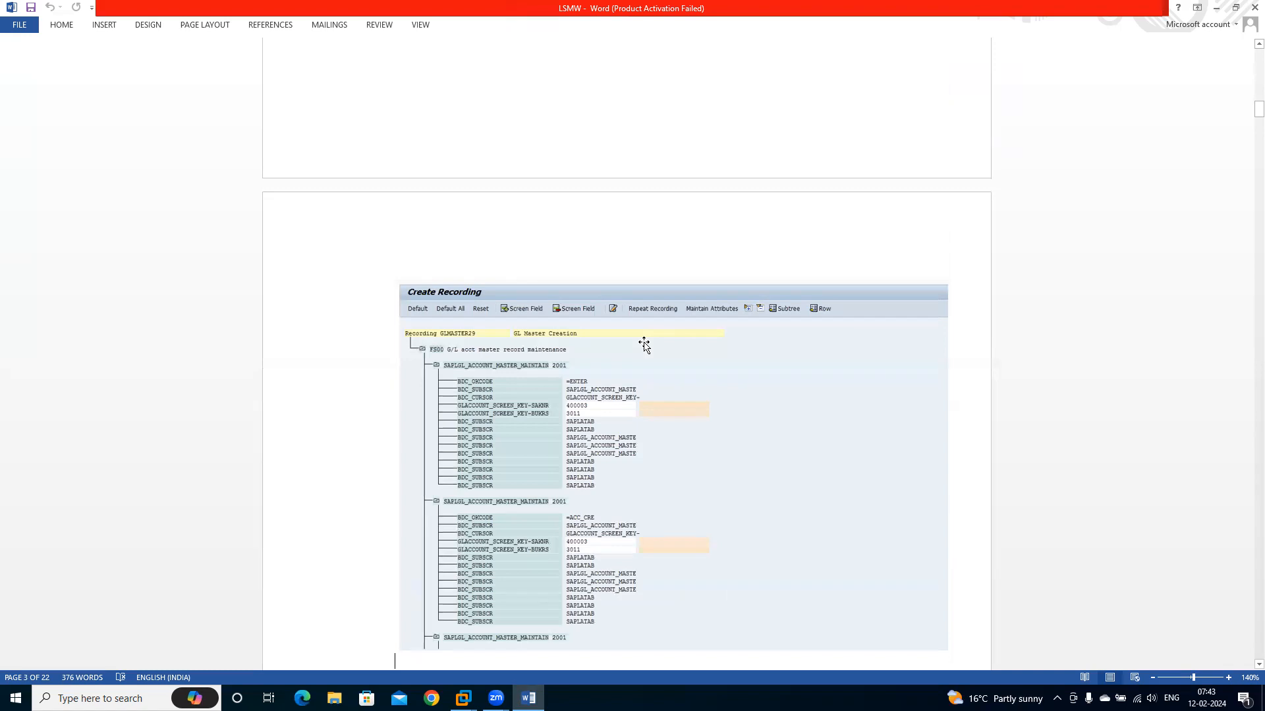
Examine the guide's sections on defaulting all recording fields and saving the field list to a local Excel file
scroll(643, 343, "down", 5)
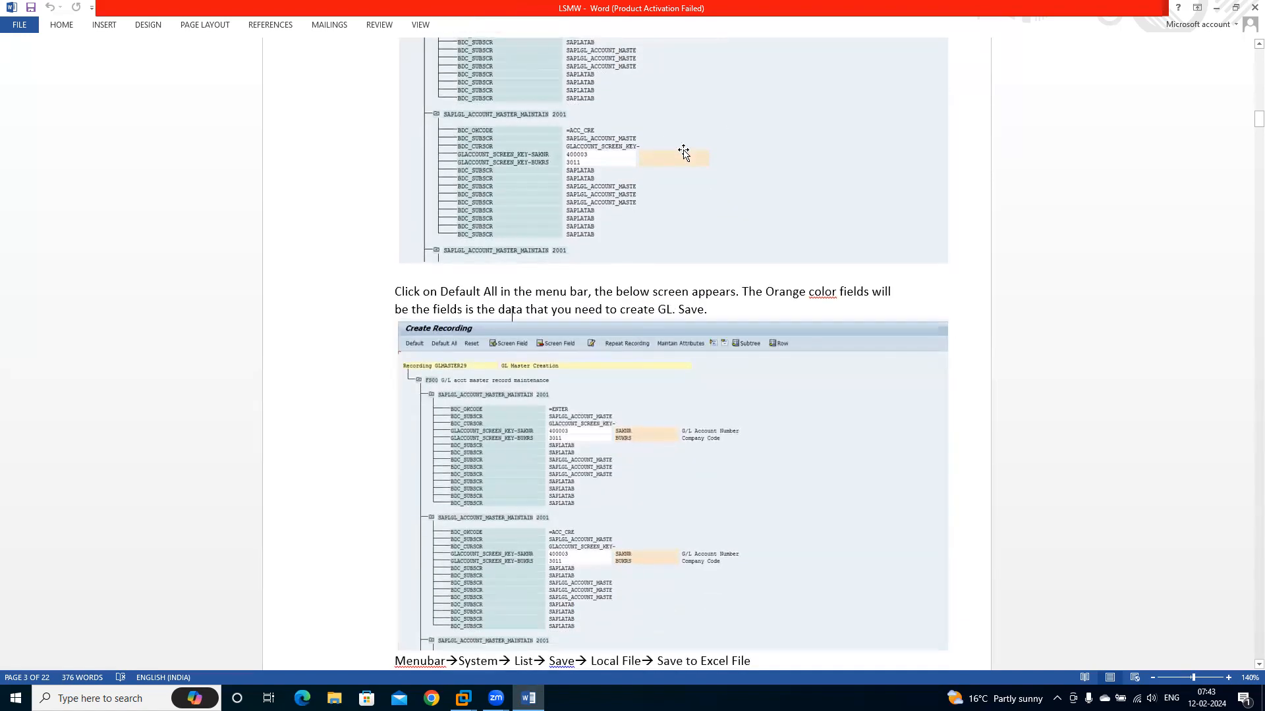
scroll(683, 152, "up", 5)
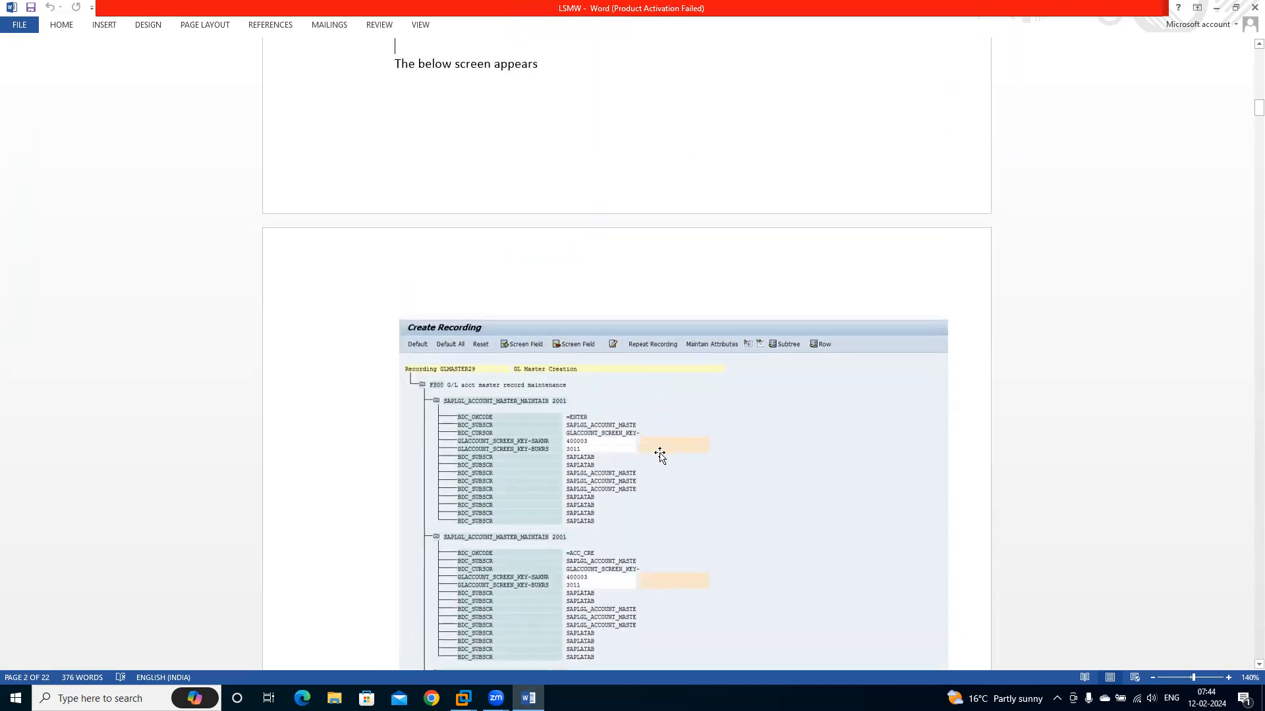
key("Down")
key("Down")
key("Down")
key("Down")
key("Down")
key("Down")
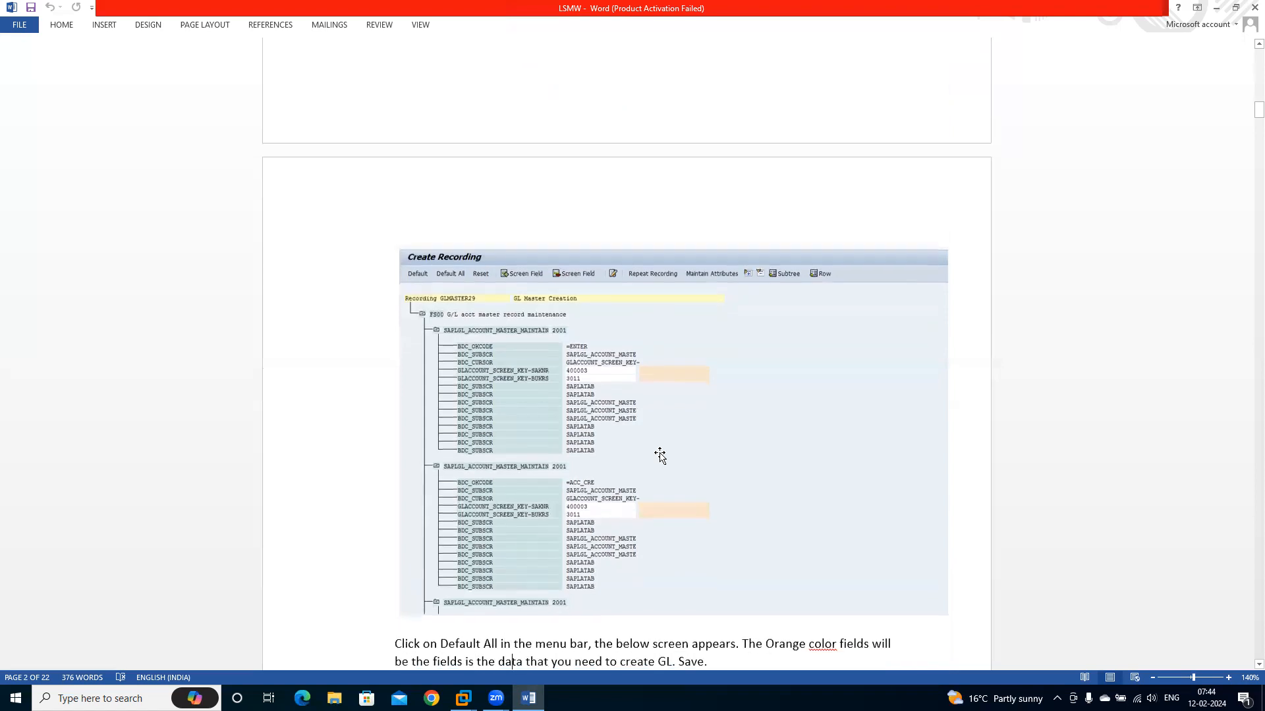
key("Up")
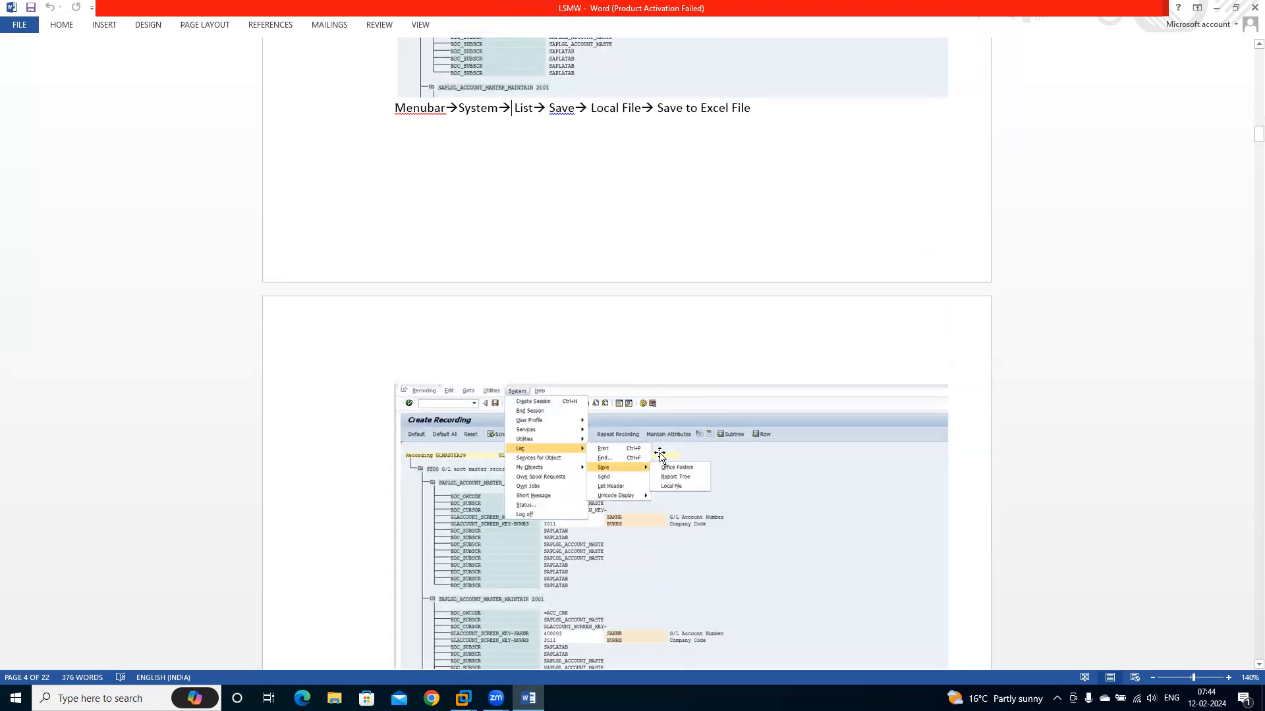
scroll(659, 453, "up", 5)
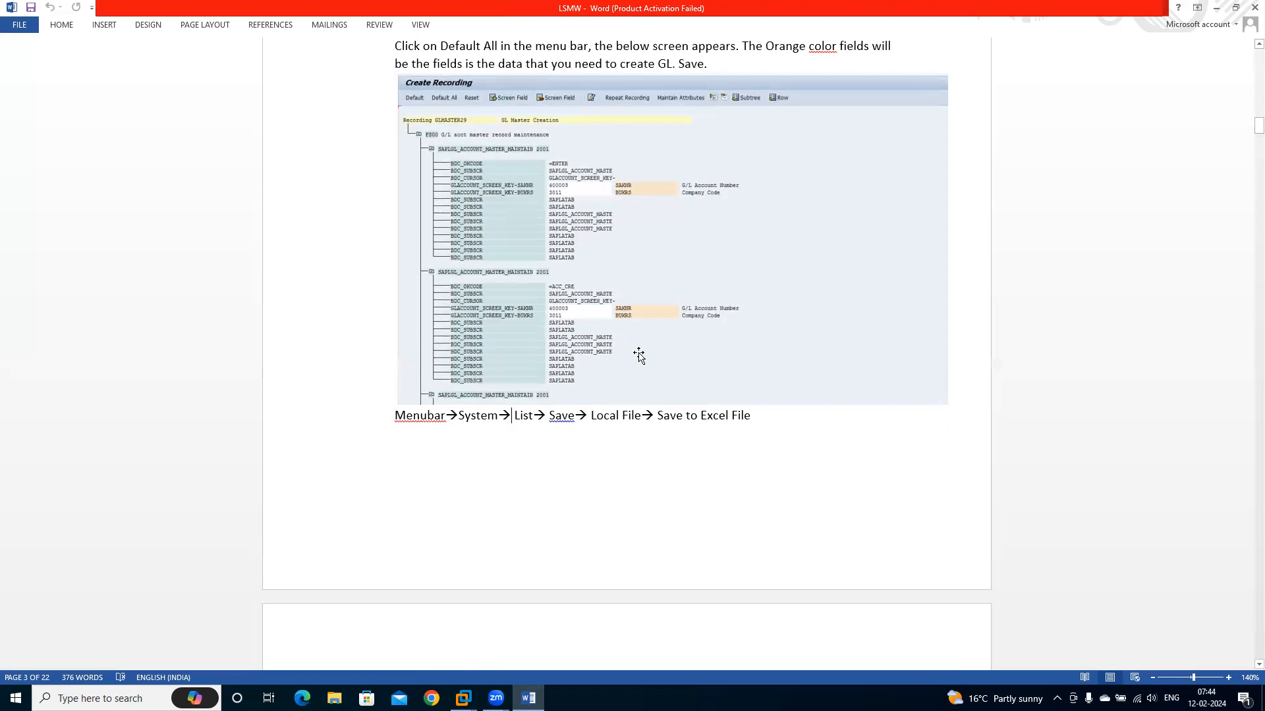
scroll(639, 356, "down", 5)
key("Down")
key("Down")
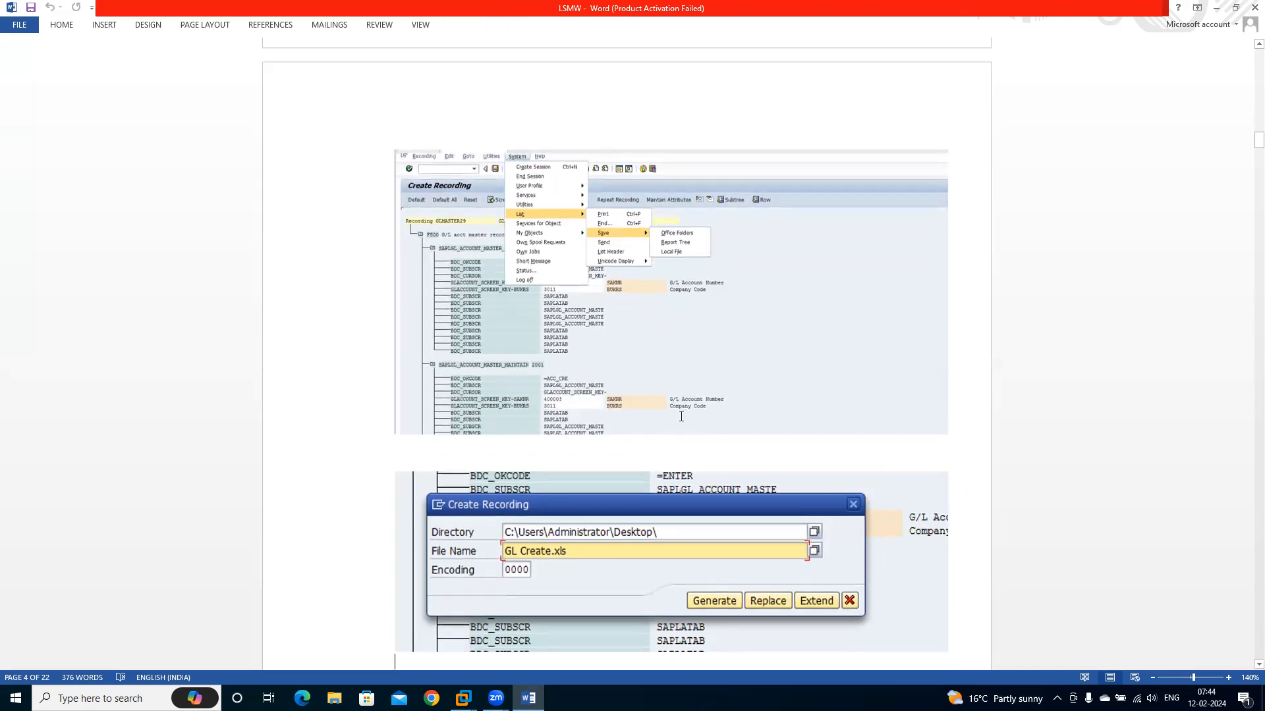
Examine the guide's sections on maintaining object attributes and source structures, and return to the recording notes on page 2
key("Down")
key("Down")
key("Down")
key("Down")
key("Down")
key("Down")
key("Down")
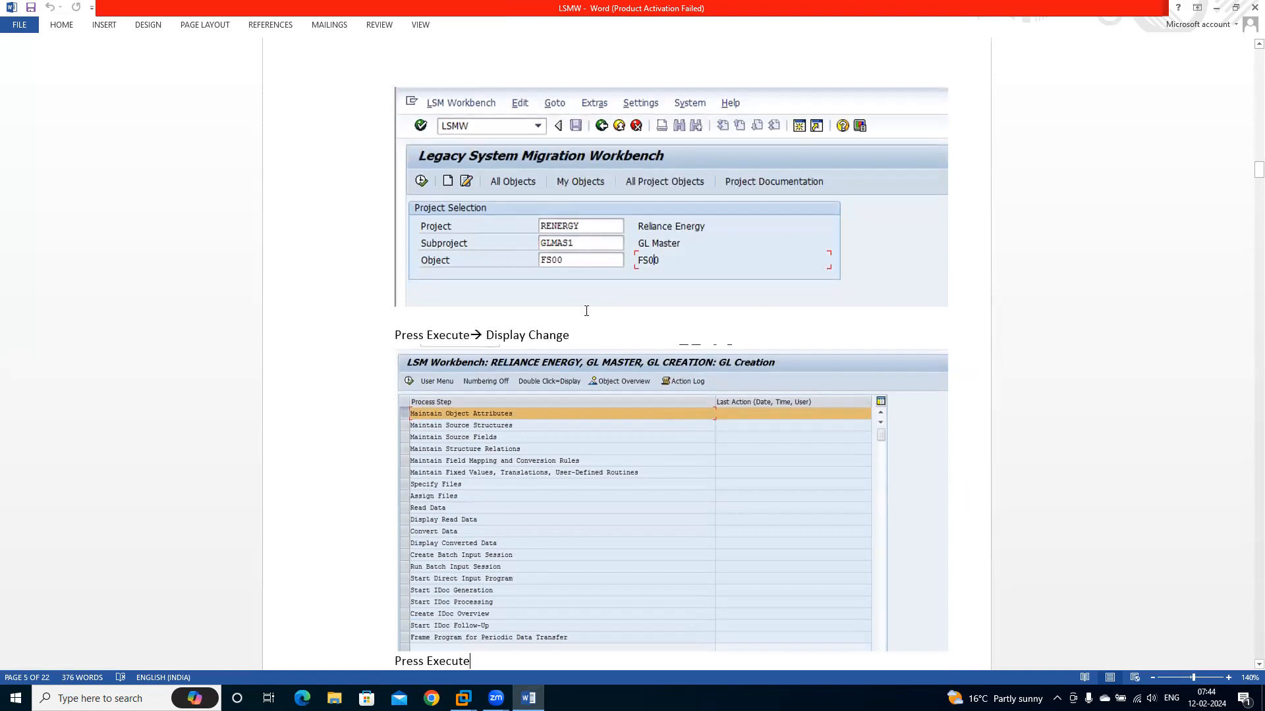
scroll(586, 311, "down", 10)
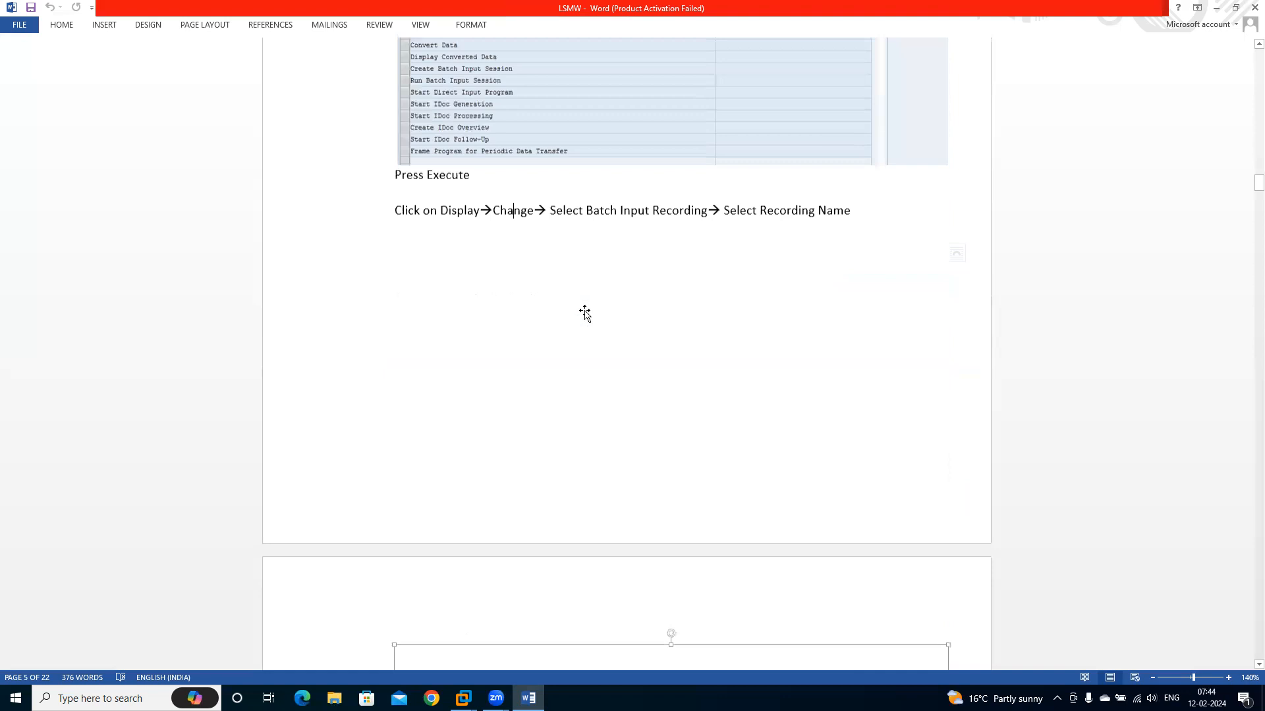
left_click(585, 315)
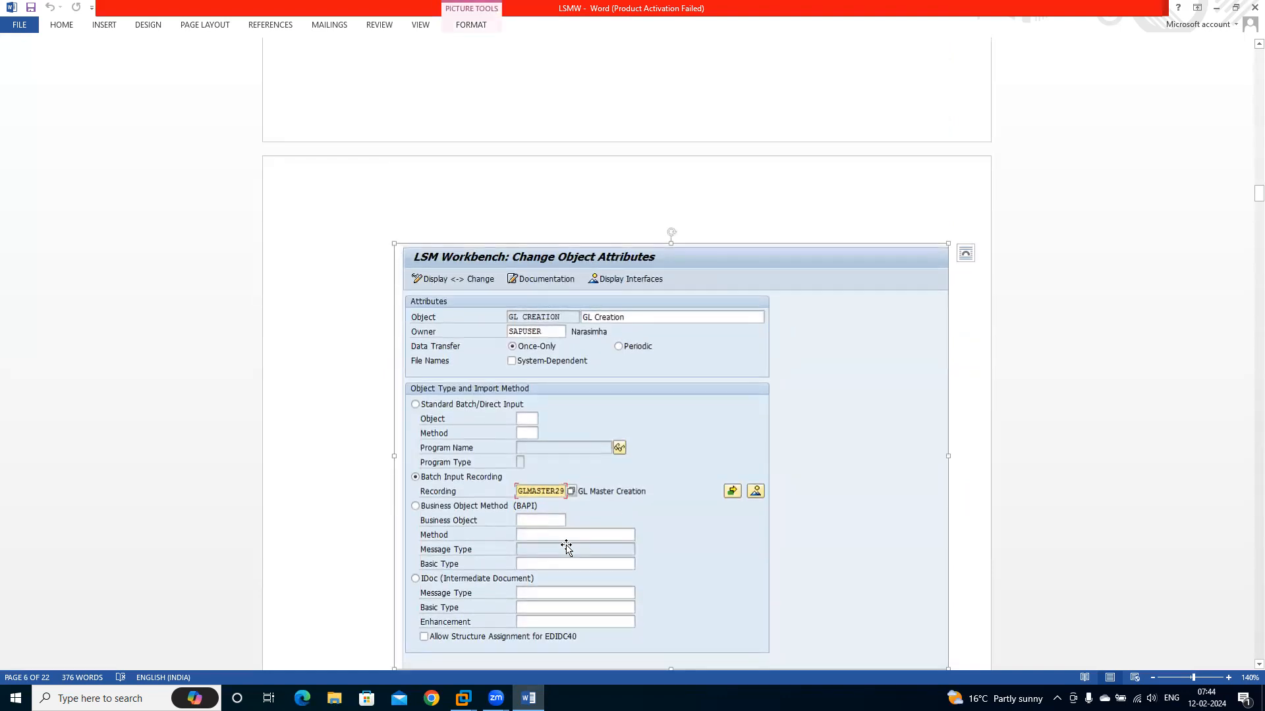
key("Down")
key("Down")
key("Down")
key("Down")
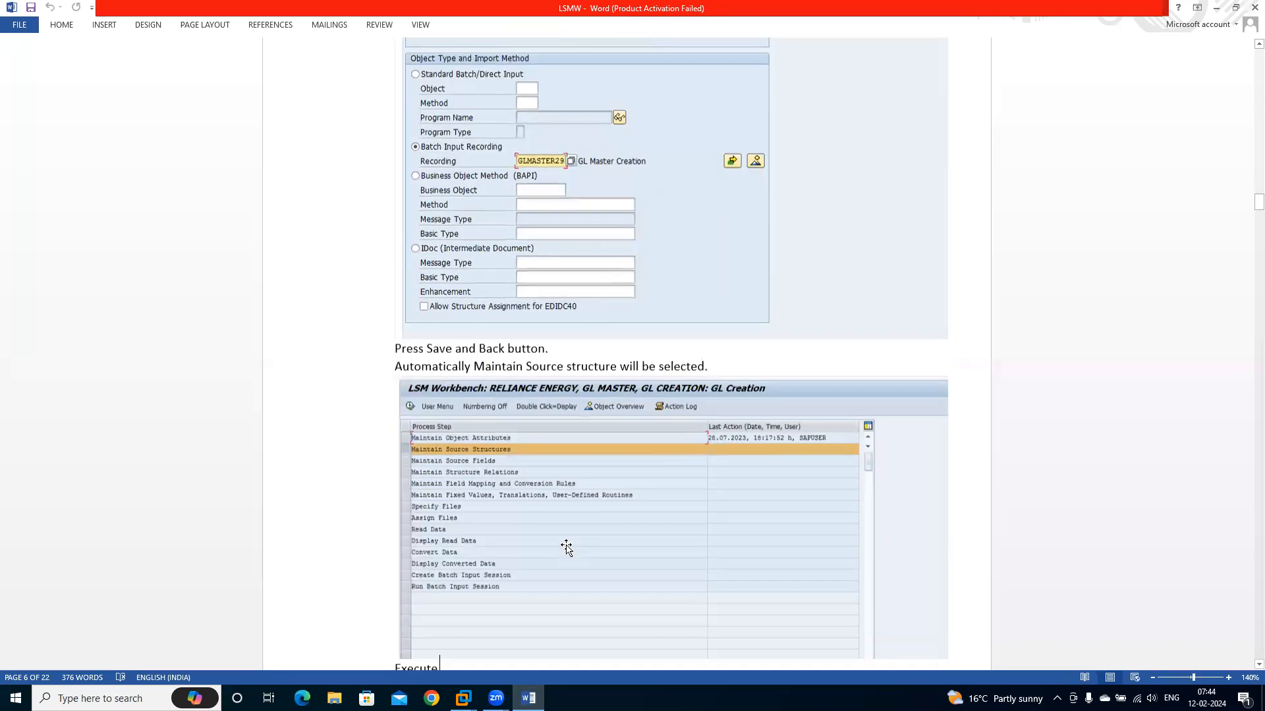
scroll(567, 547, "down", 12)
left_click(566, 547)
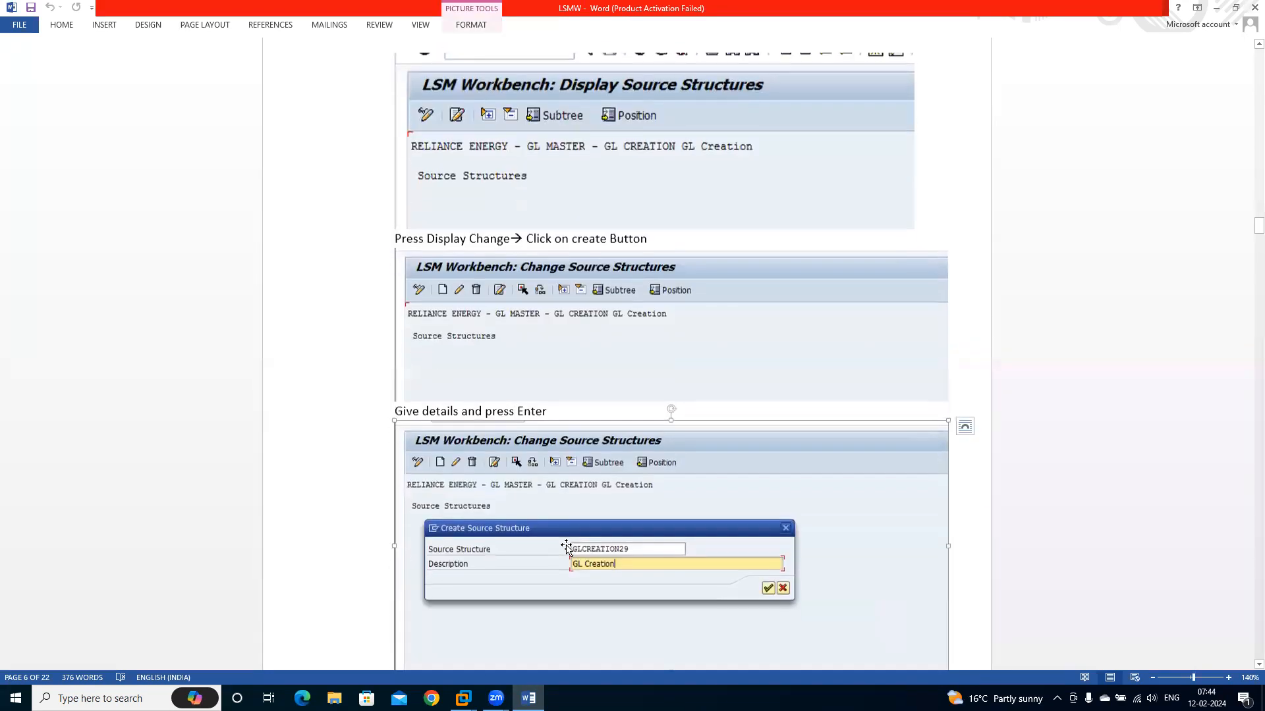
key("Down")
key("Up")
key("Up")
key("Up")
key("Up")
key("Up")
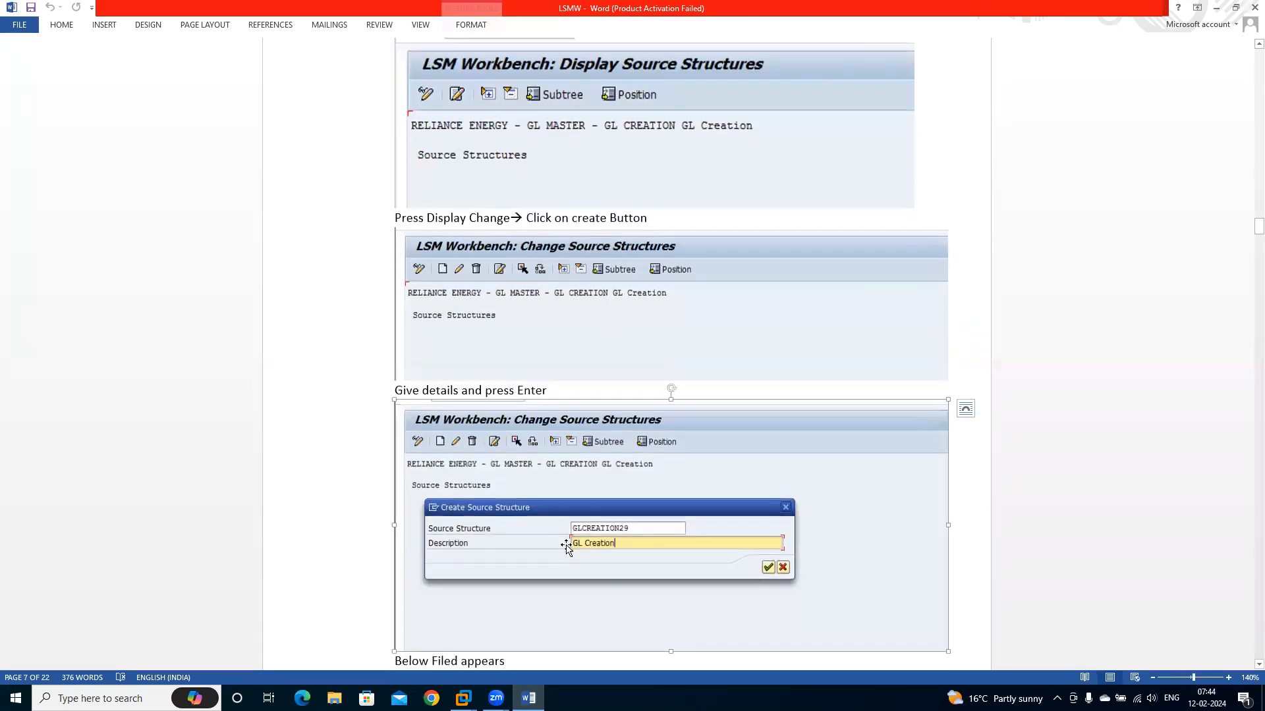
key("Up")
key("Up")
key("Up")
key("Up")
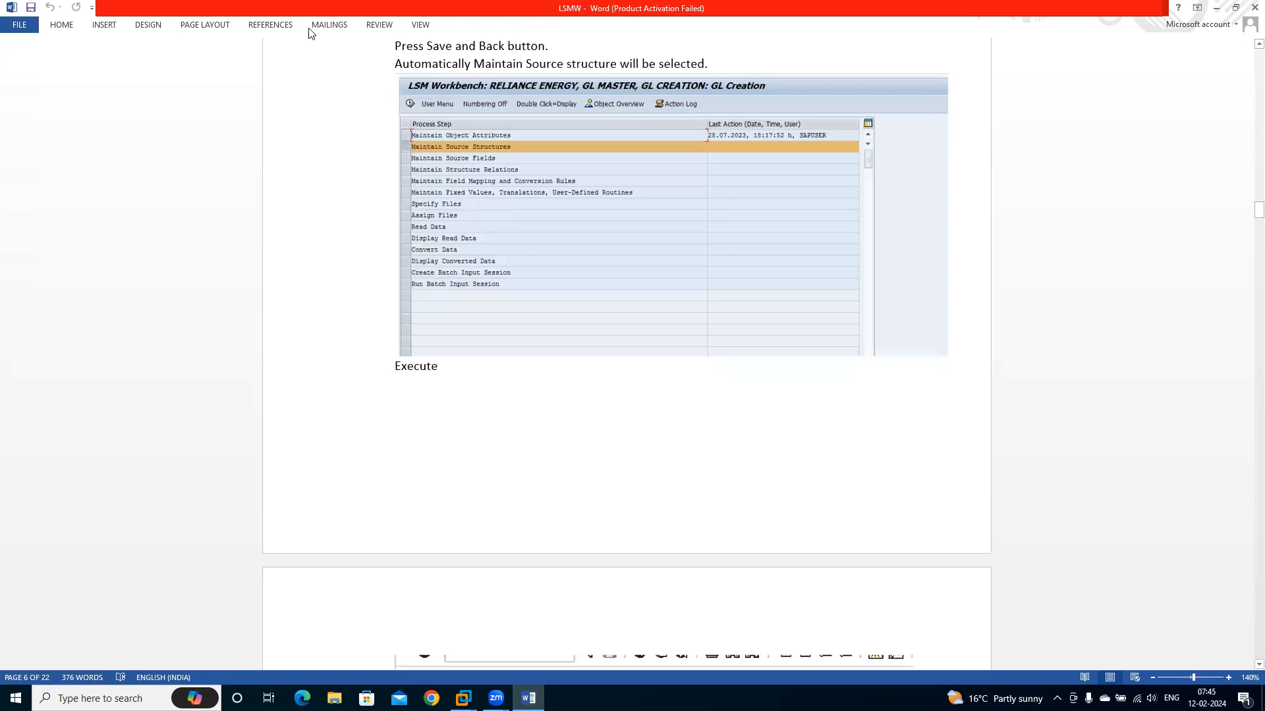
scroll(614, 383, "up", 20)
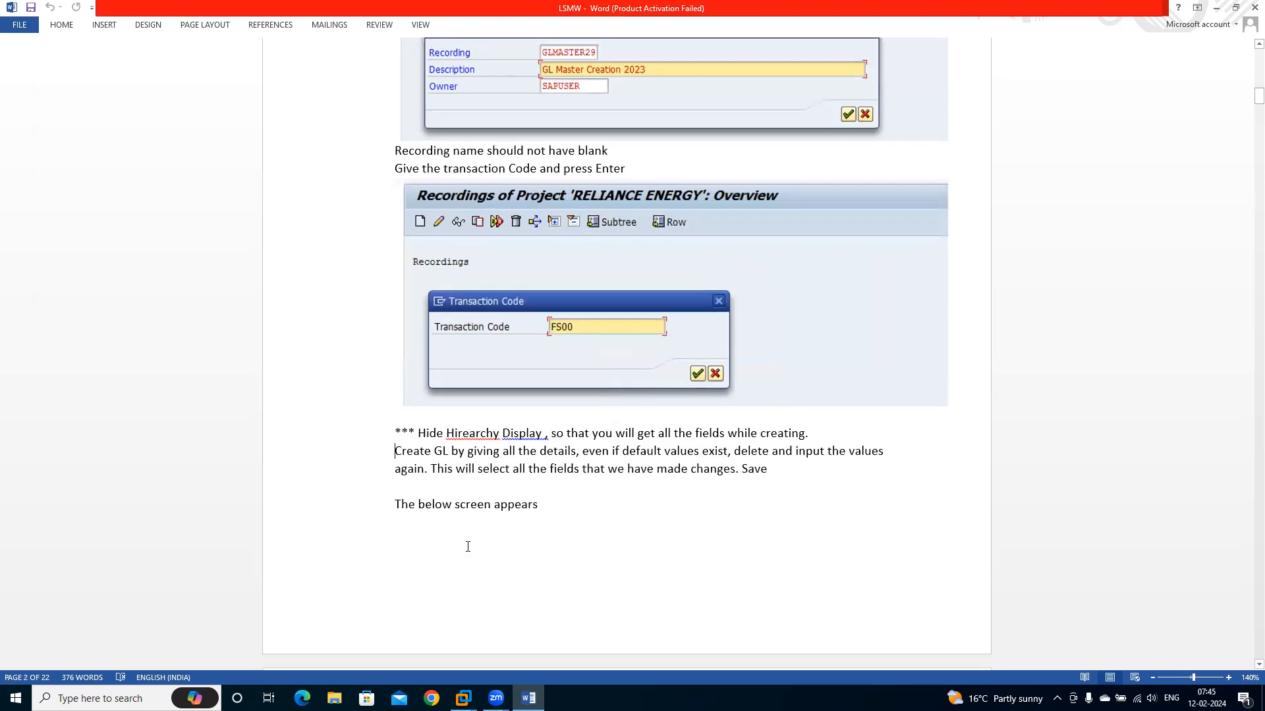
Switch to the VISUINFOEHP6 virtual machine in VMware Workstation and open the SAP Management Console
mouse_move(463, 698)
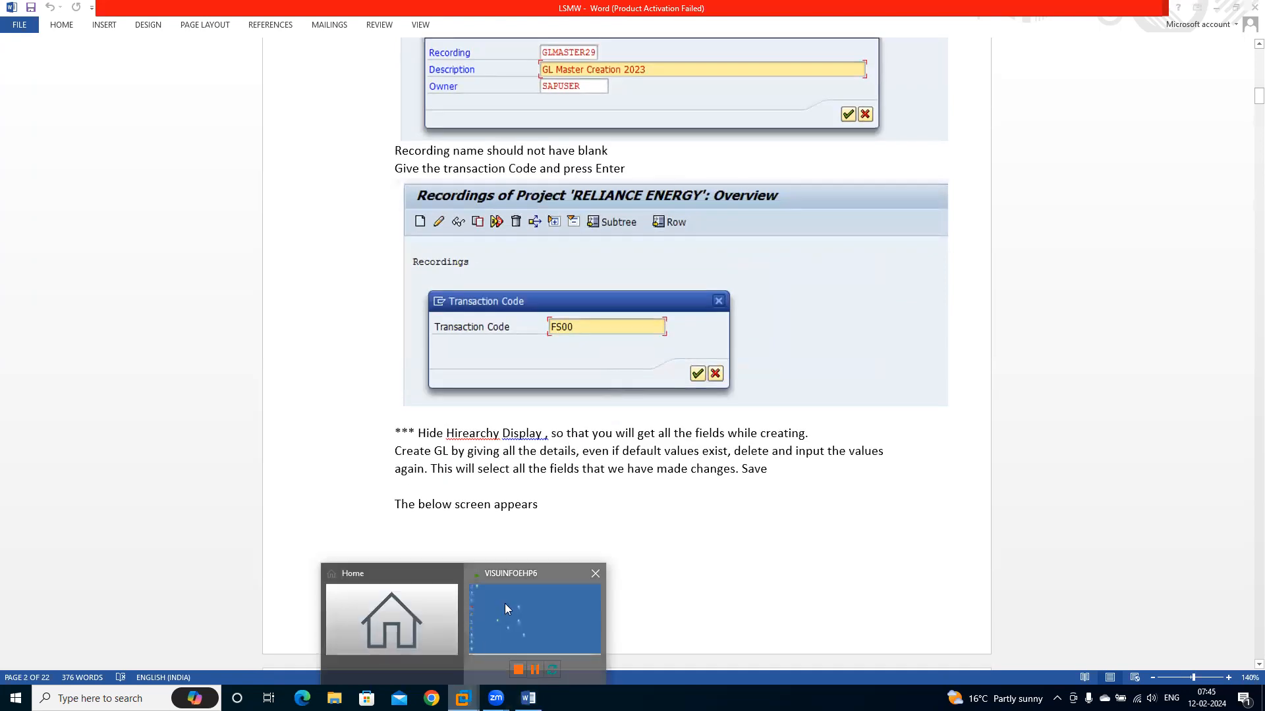
left_click(505, 603)
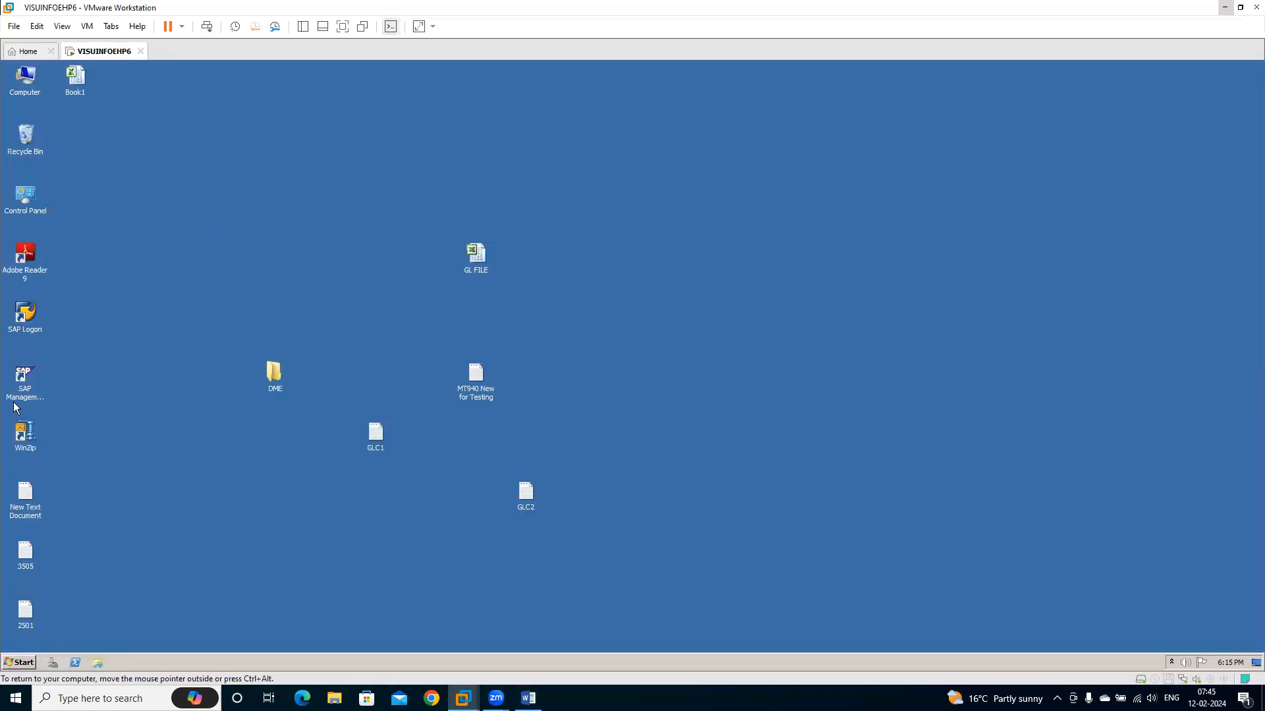
left_click(24, 374)
right_click(23, 373)
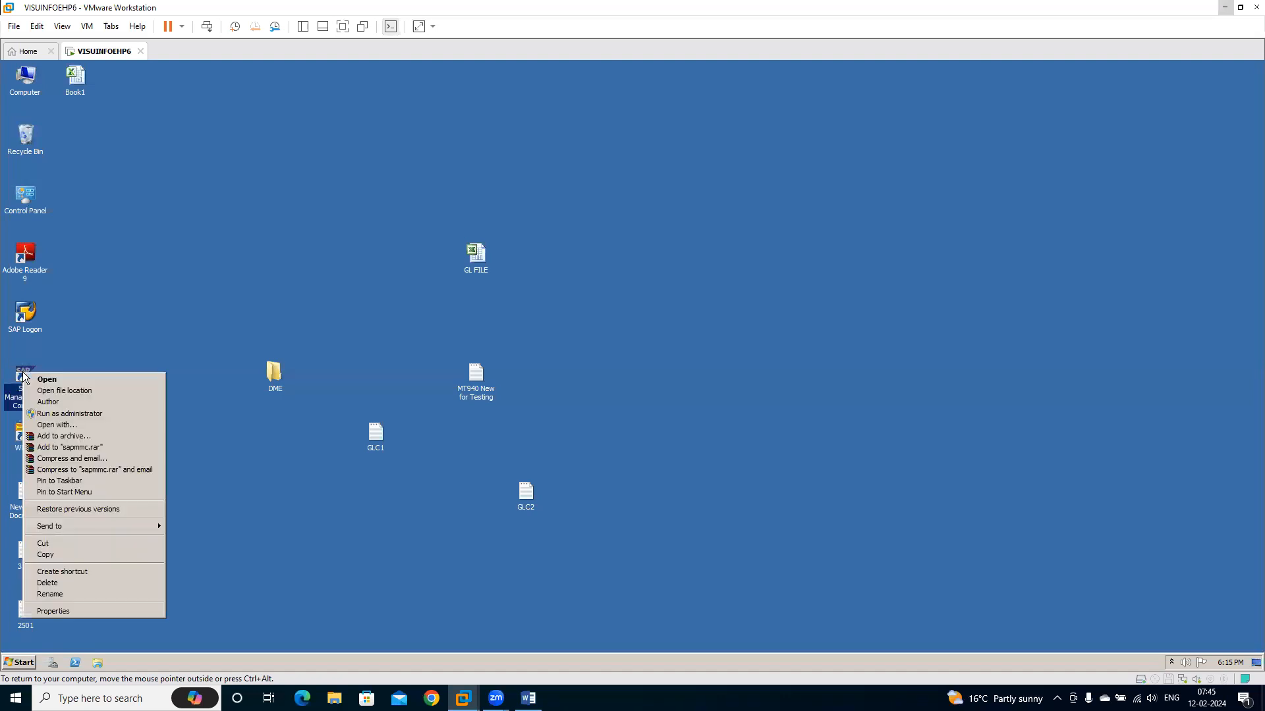
left_click(57, 382)
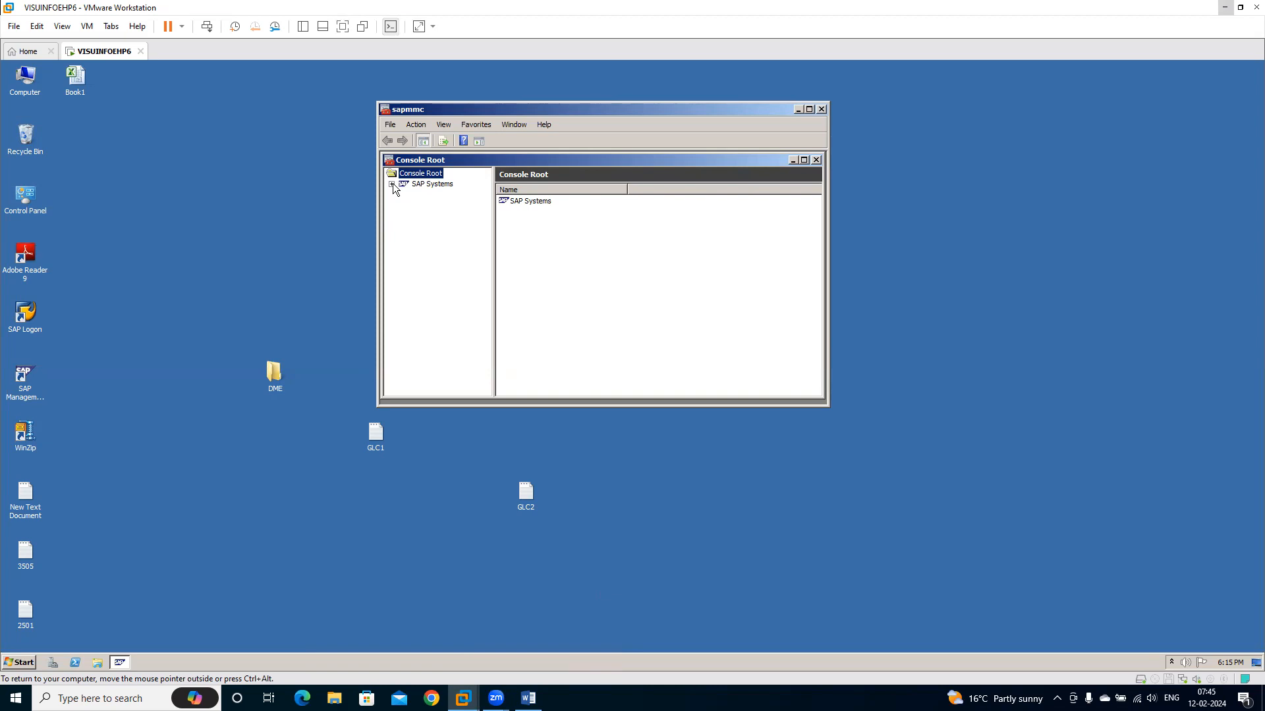
Start the EH6 system under SAP Systems with a 300-second timeout, authenticating with the administrator password
left_click(392, 184)
left_click(428, 204)
right_click(429, 205)
left_click(460, 210)
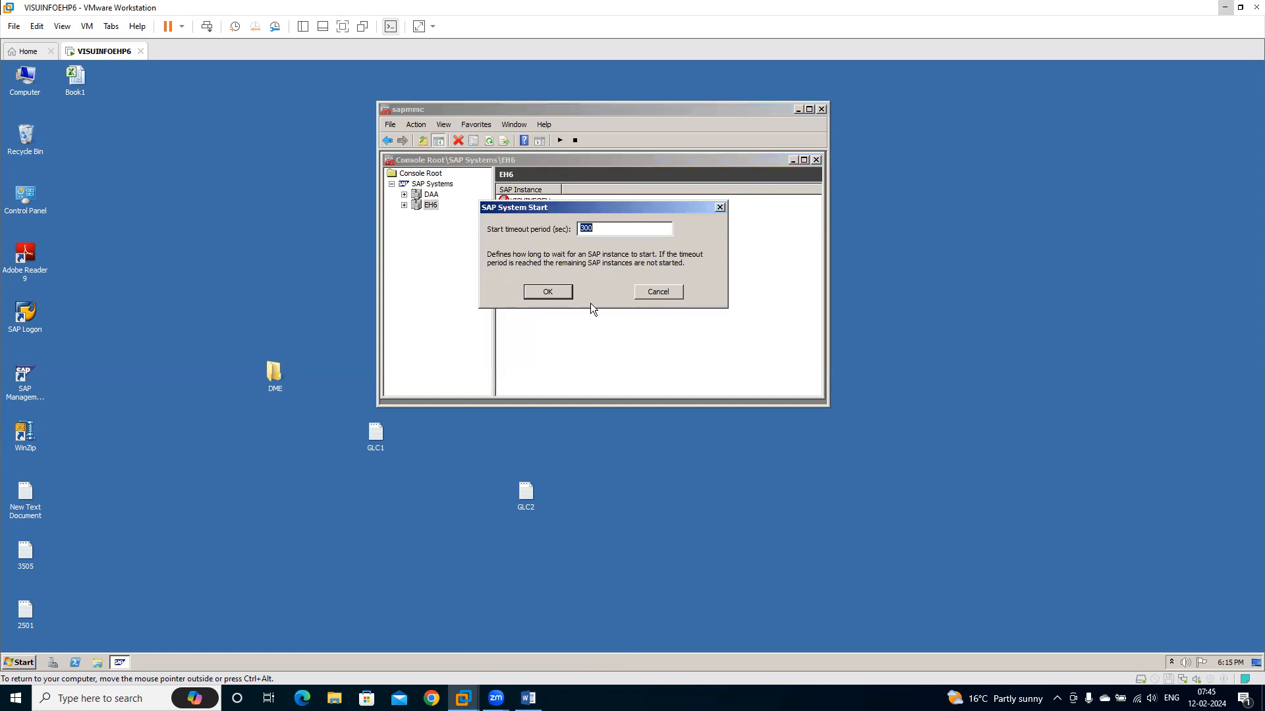
left_click(552, 297)
left_click(573, 271)
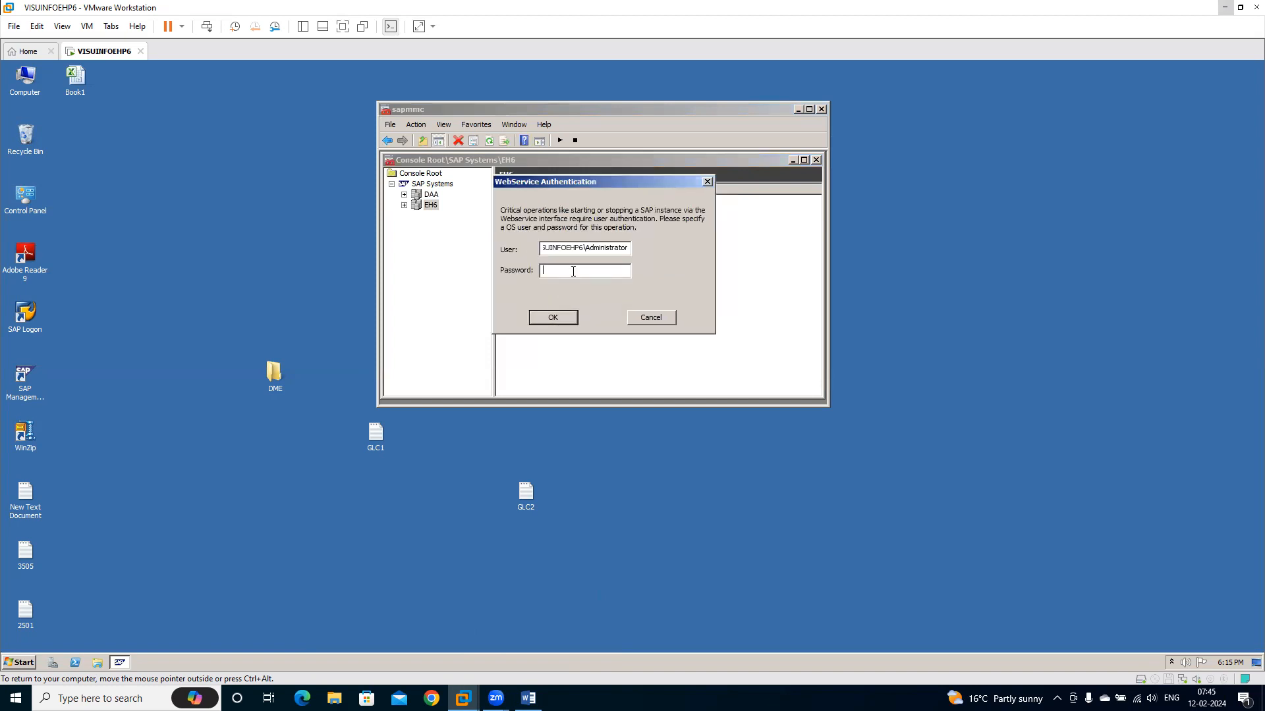
type("*******")
key("Return")
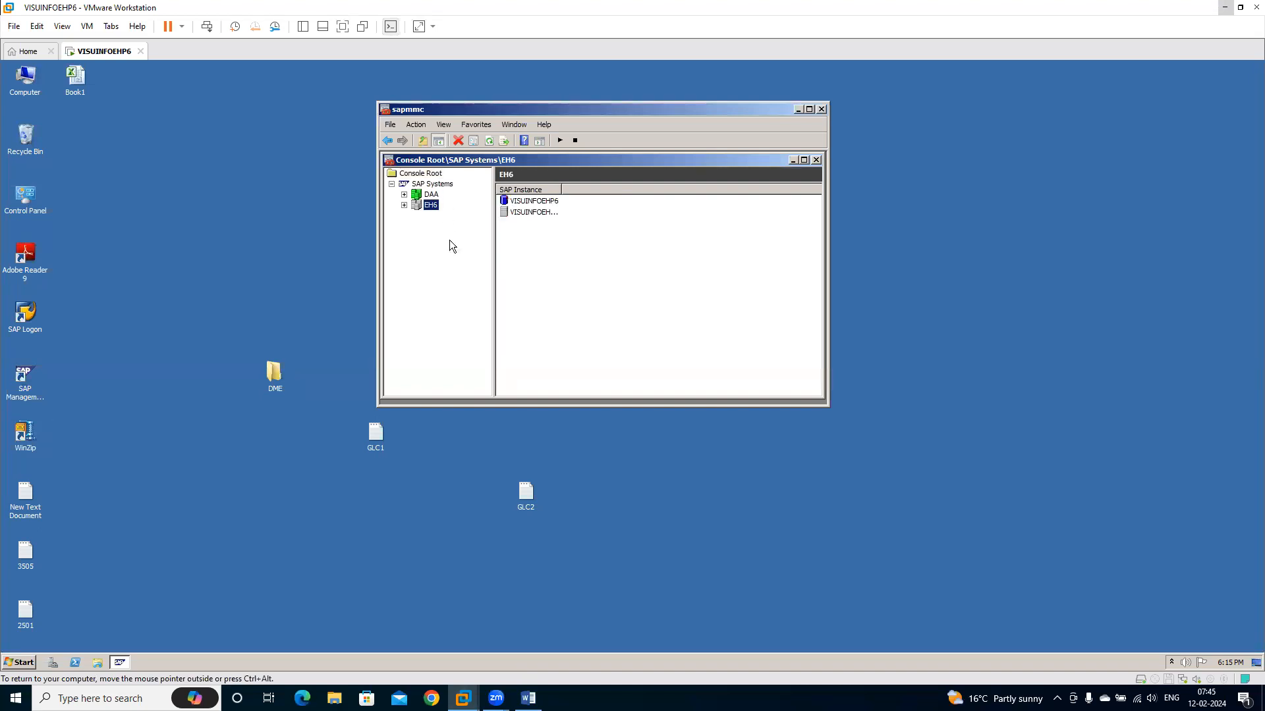
Issue the start command for the EH6 system once more and accept the start timeout
right_click(427, 205)
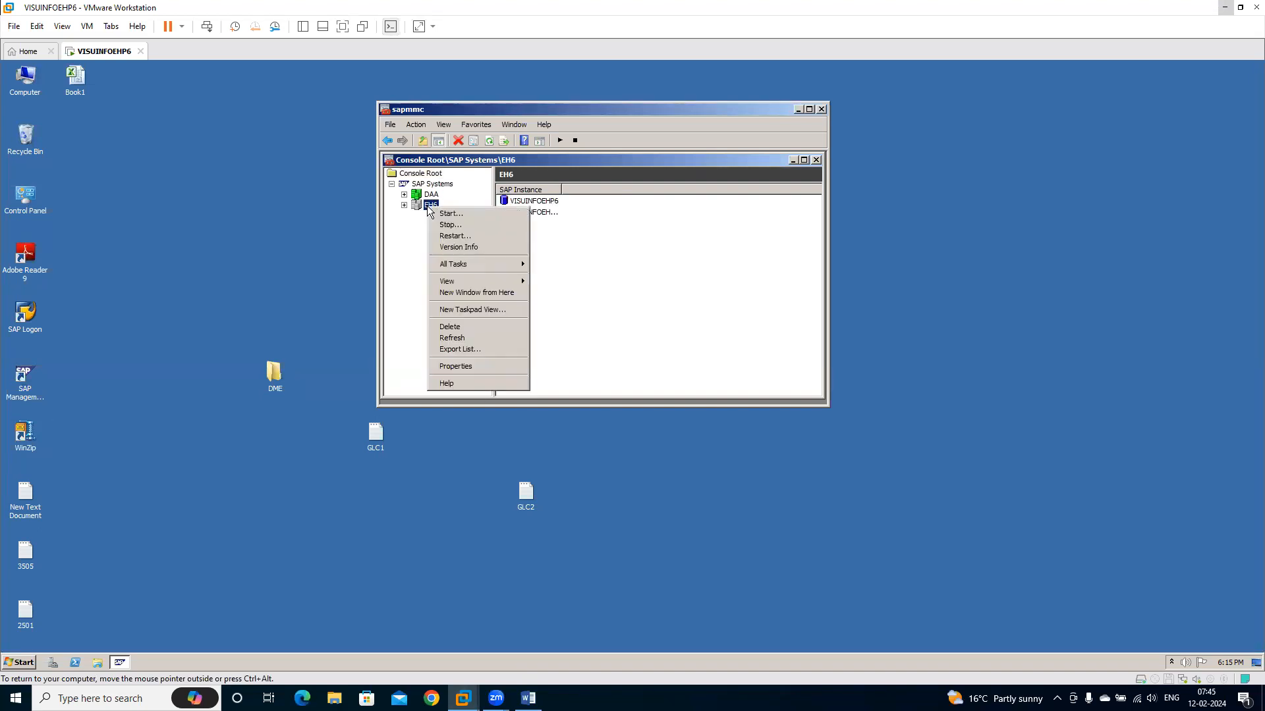
left_click(453, 220)
left_click(564, 293)
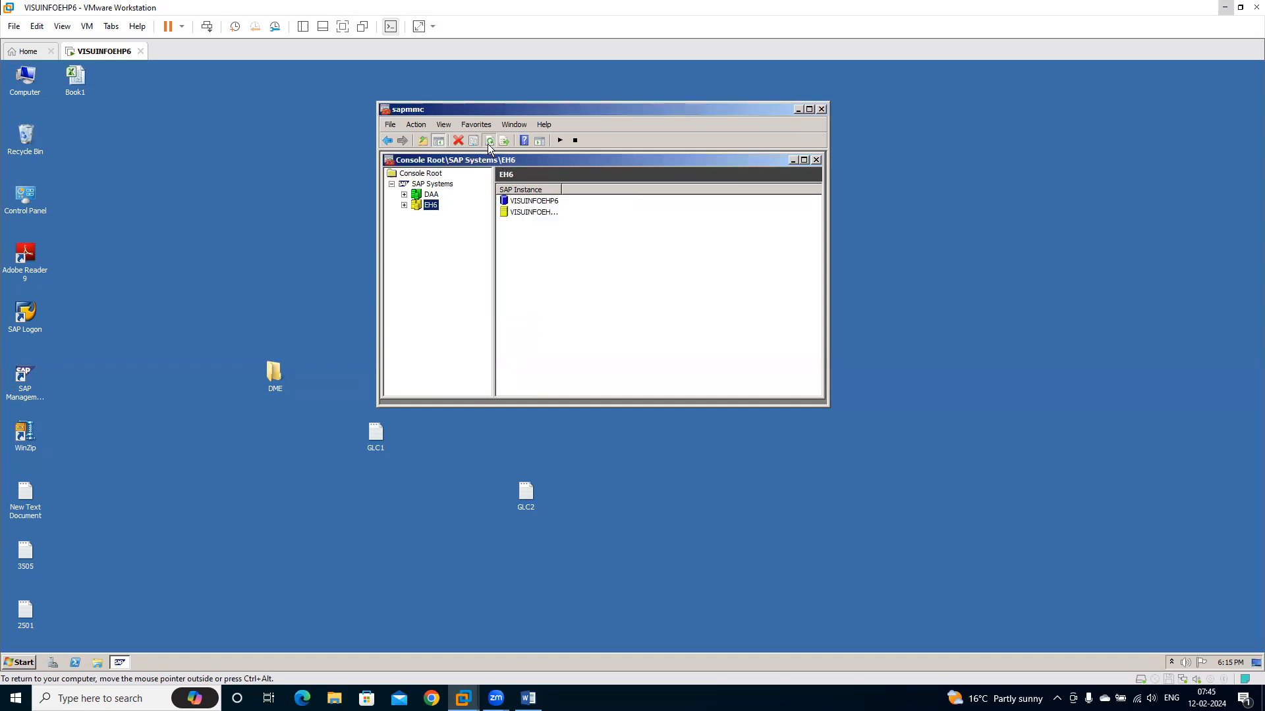
Glance back at the Word guide, return to the virtual machine and refresh the EH6 system status
left_click(528, 698)
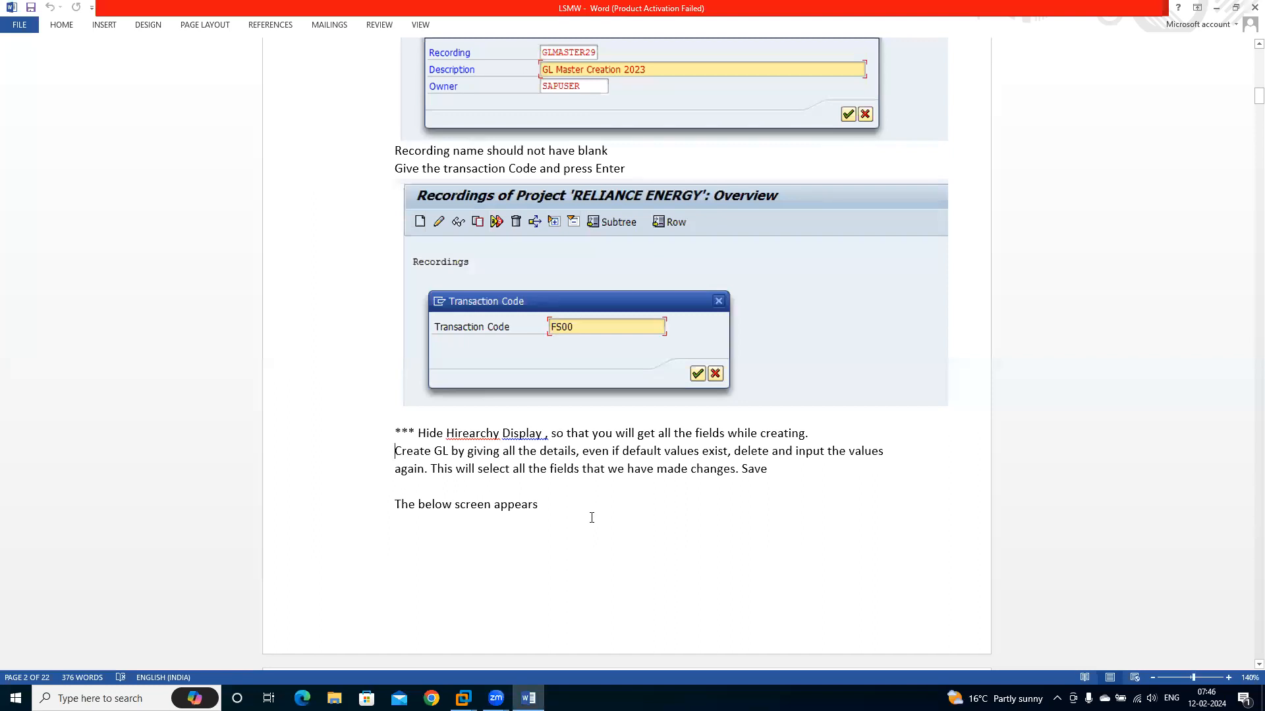
left_click(463, 698)
left_click(527, 616)
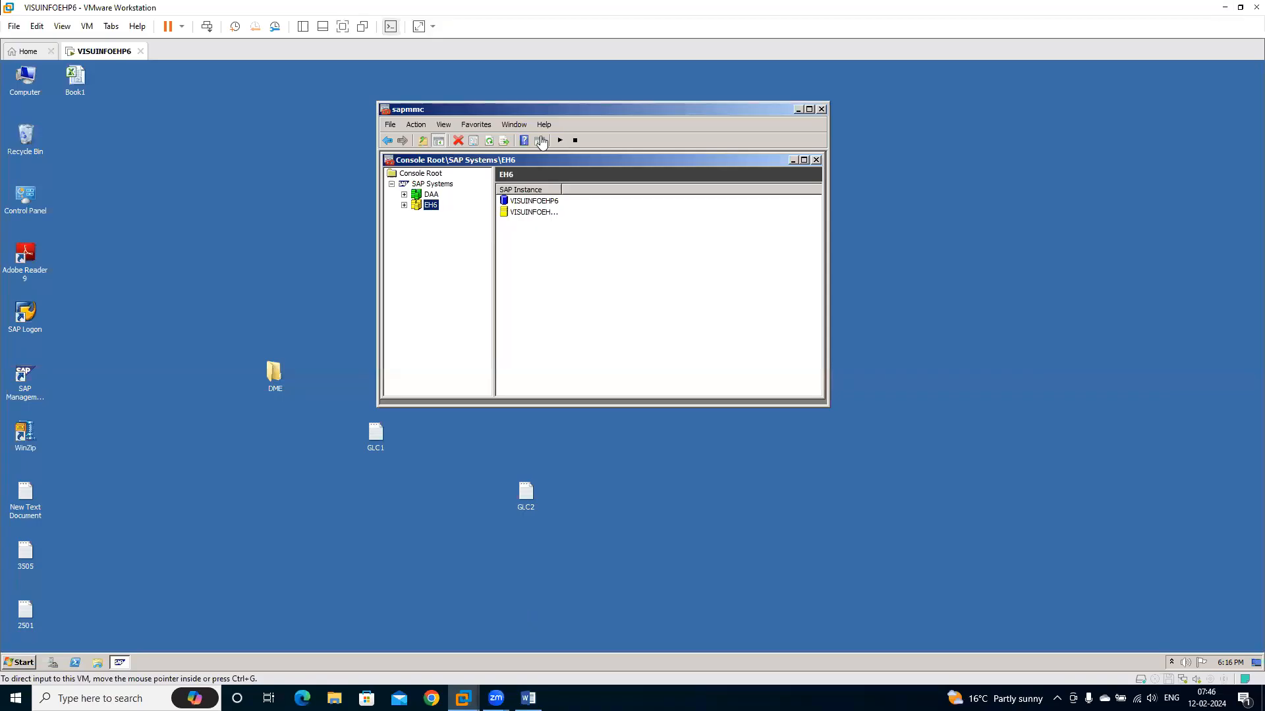
left_click(489, 144)
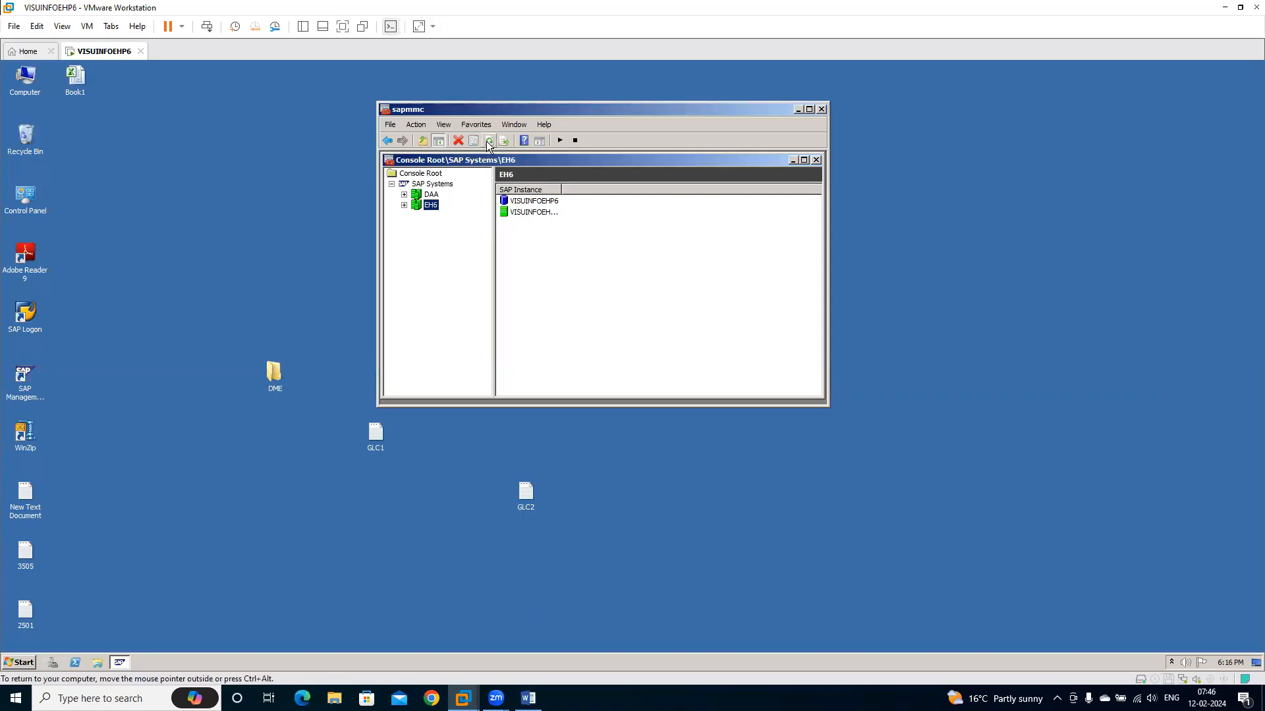
Reopen the SAP Management Console, and log on to the EH6 system through SAP Logon as sapuser with the account password
right_click(19, 399)
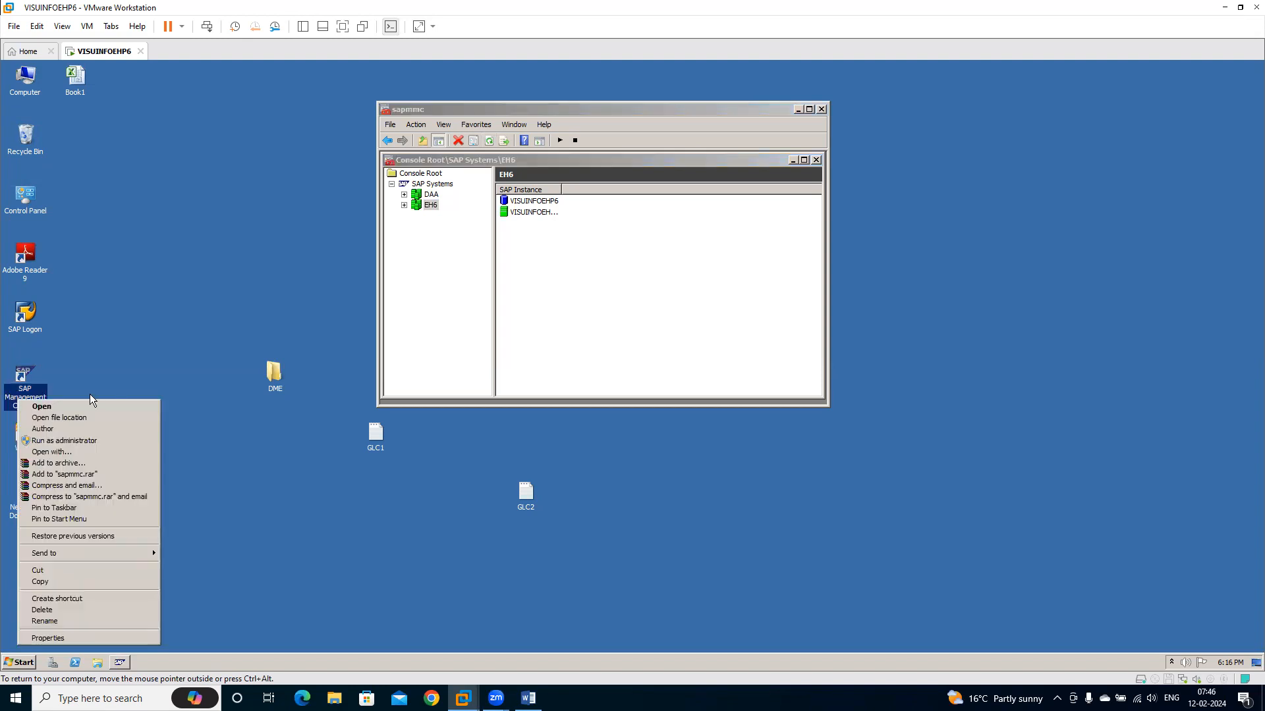
left_click(99, 404)
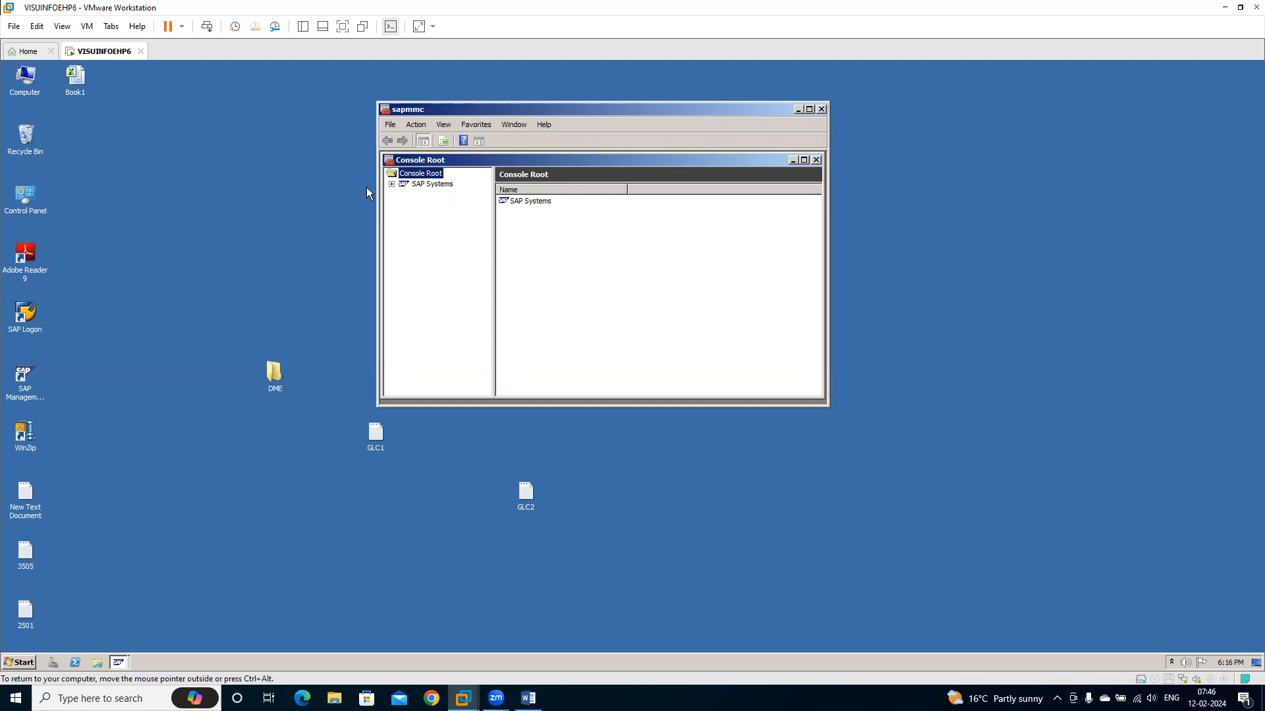
double_click(28, 312)
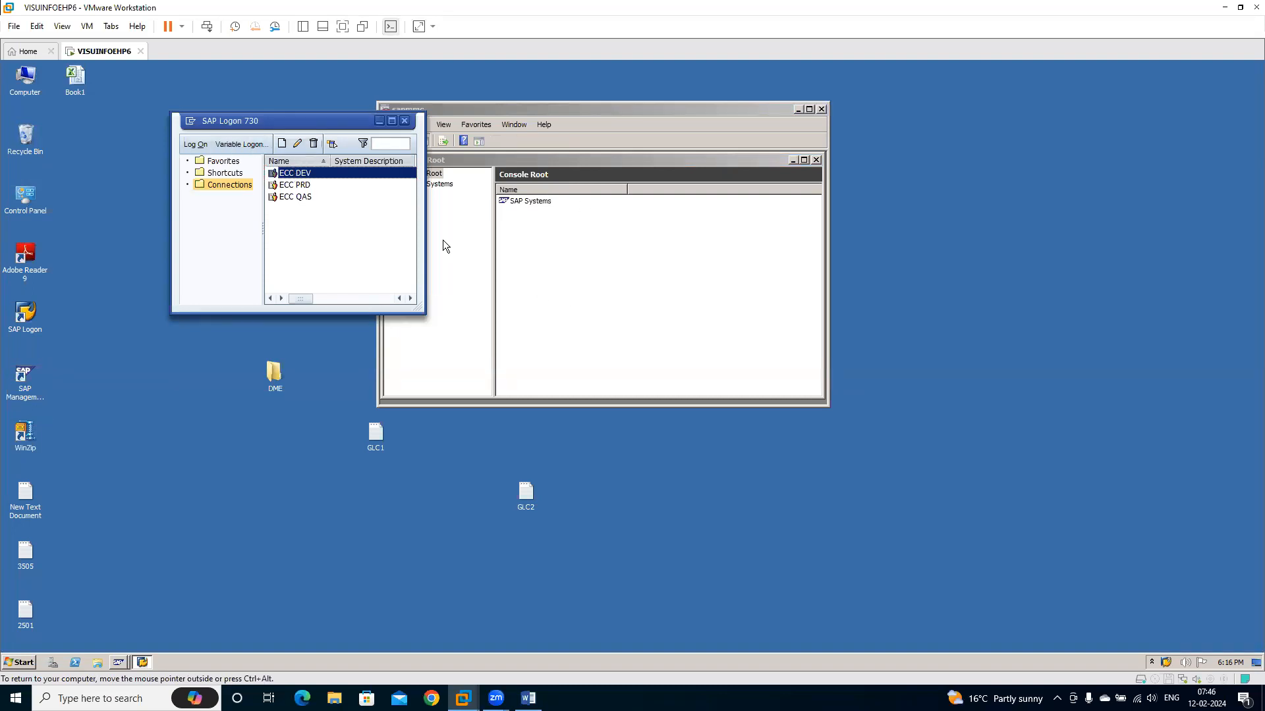
type("sapuser")
key("Tab")
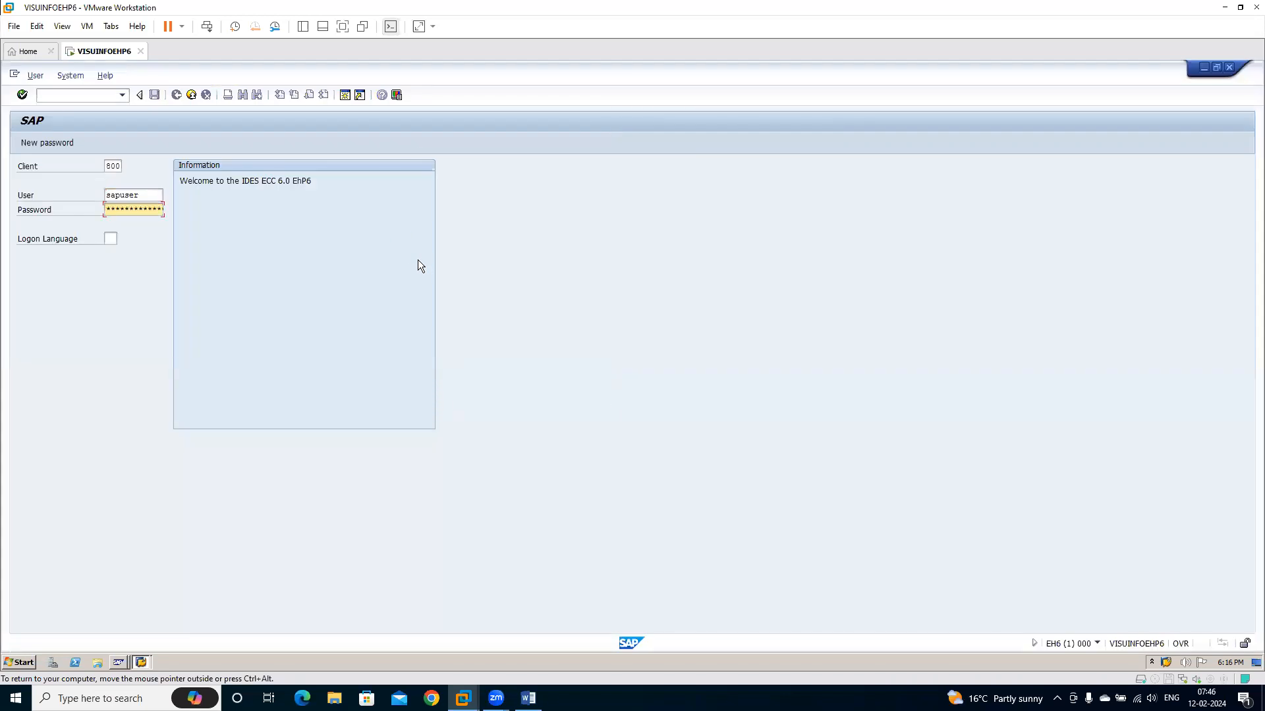
key("Return")
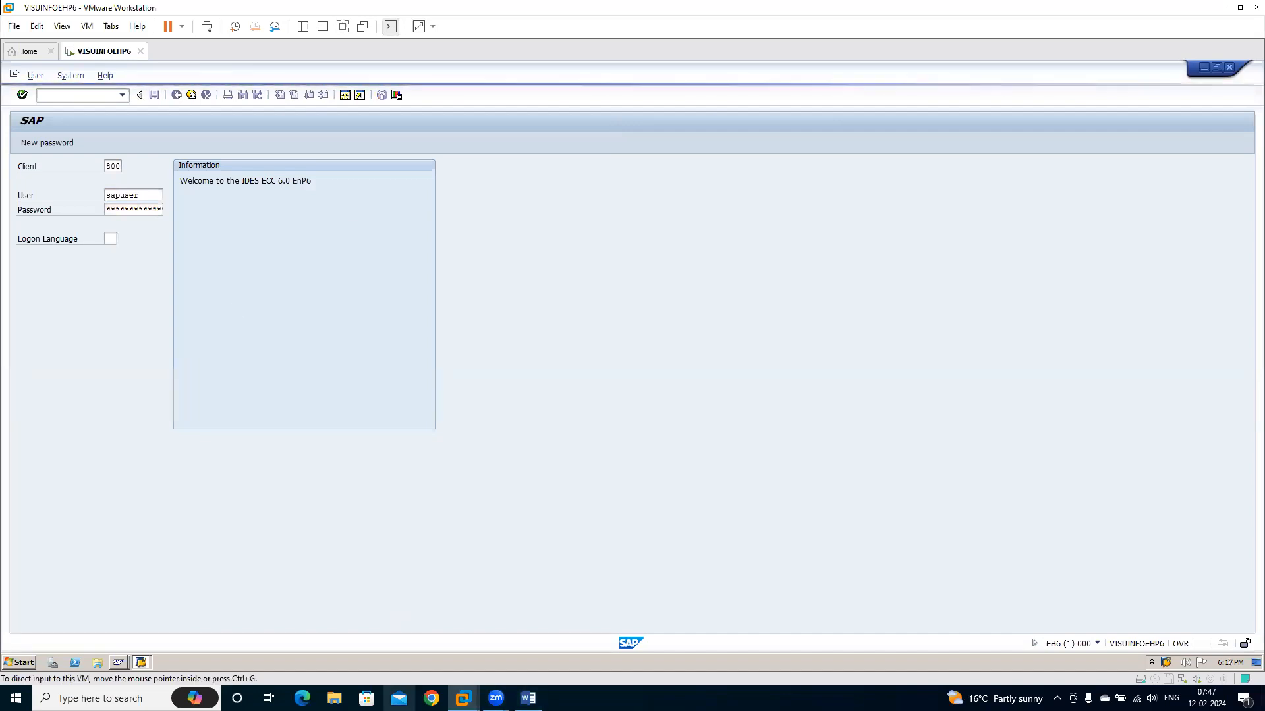
Check the EH6 instance status in the SAP Management Console and return to the SAP session
left_click(120, 664)
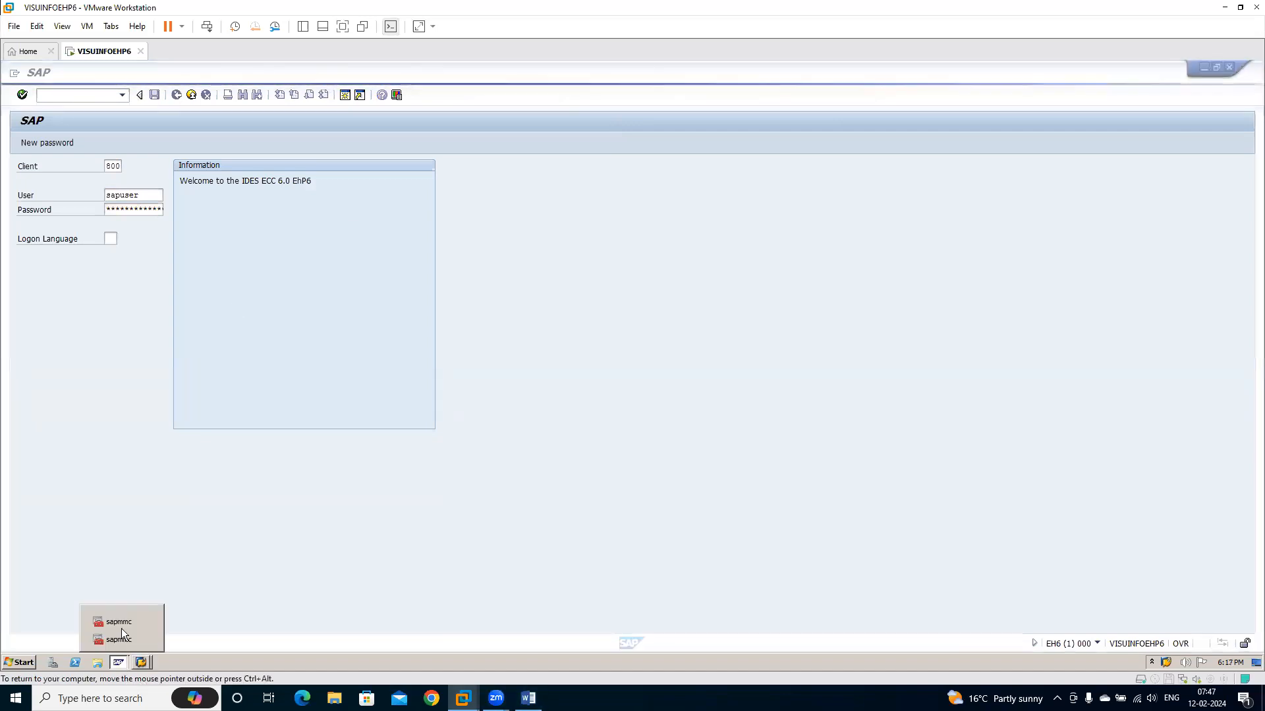
left_click(117, 619)
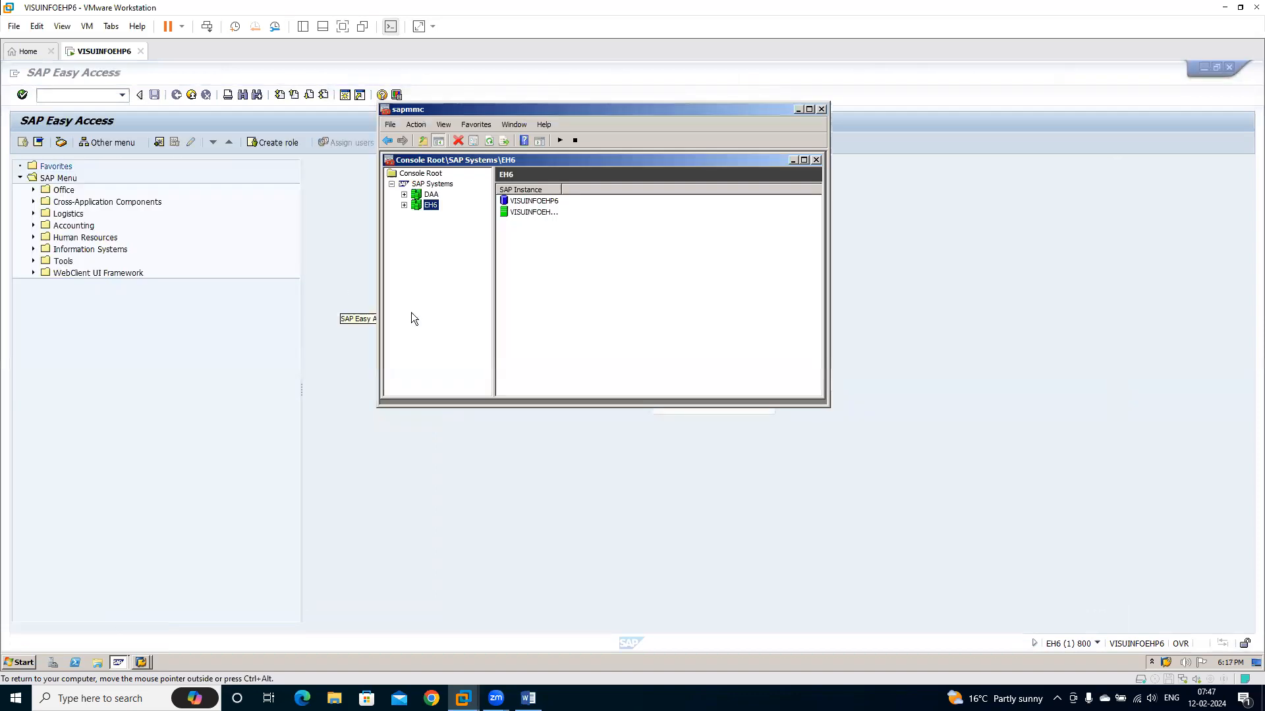
left_click(262, 415)
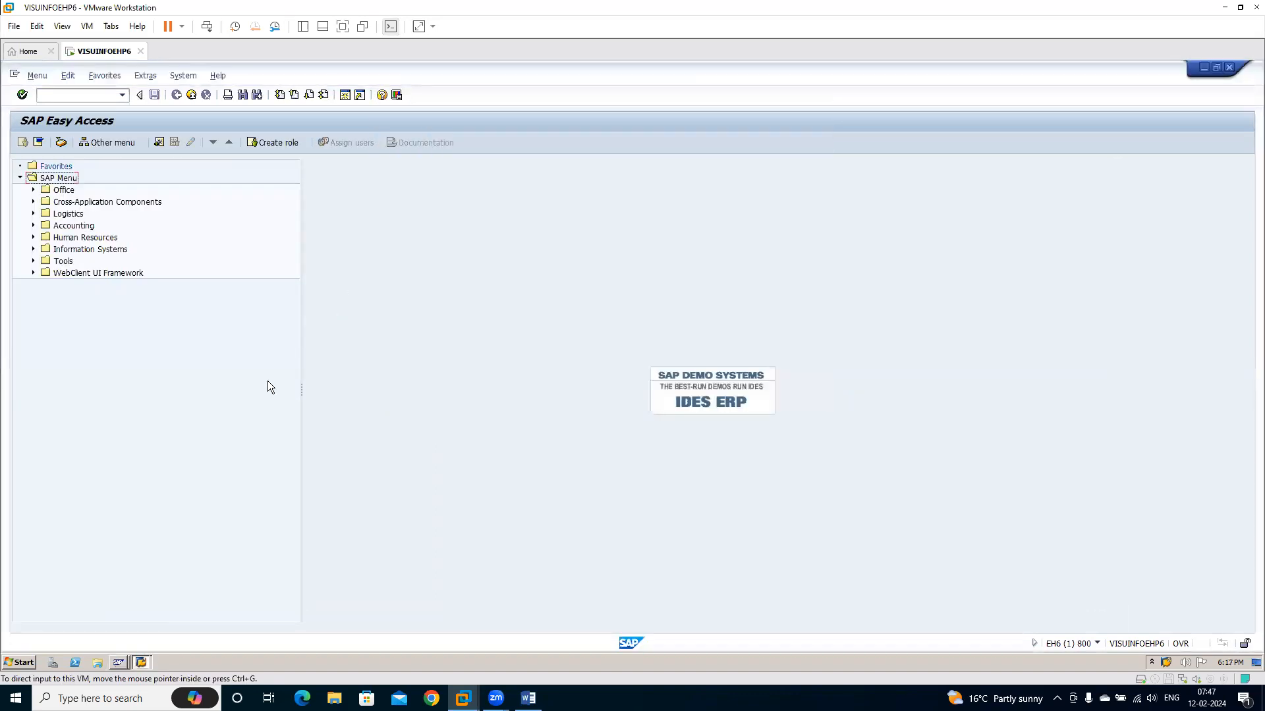
Run transaction LSMW and accept the Legacy System Migration Workbench welcome message
left_click(107, 97)
type("lsmw")
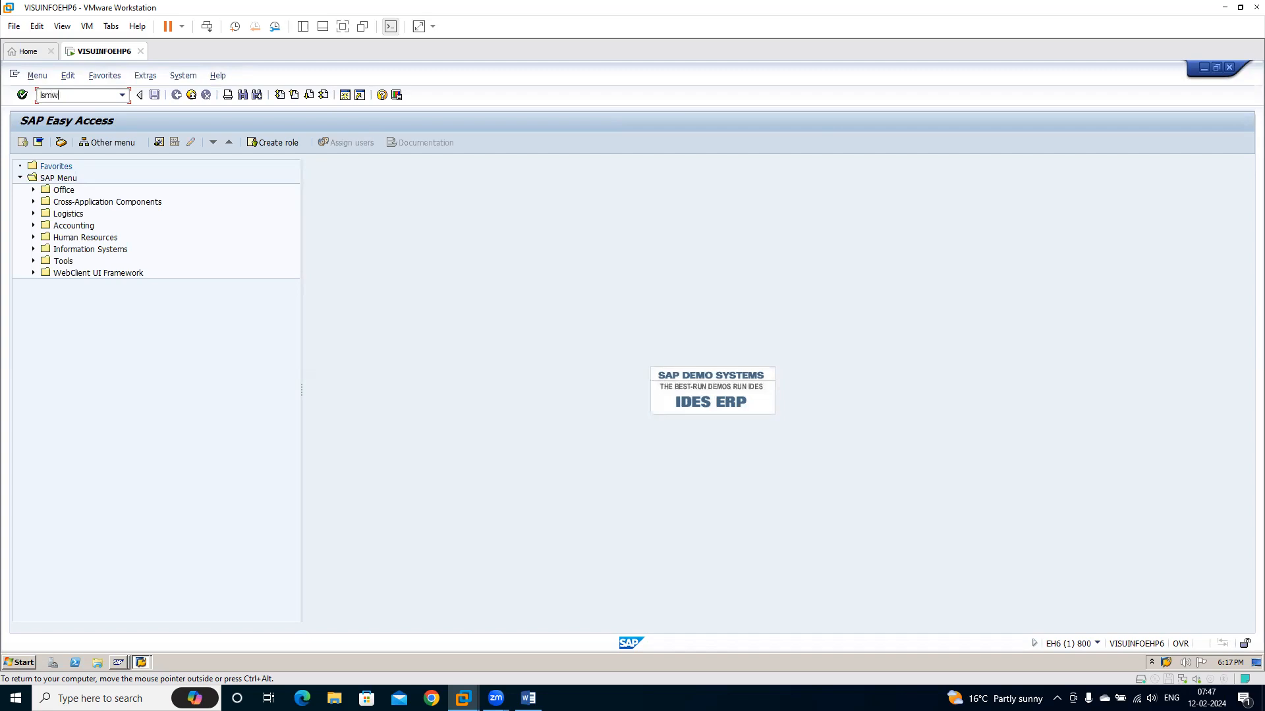
key("Return")
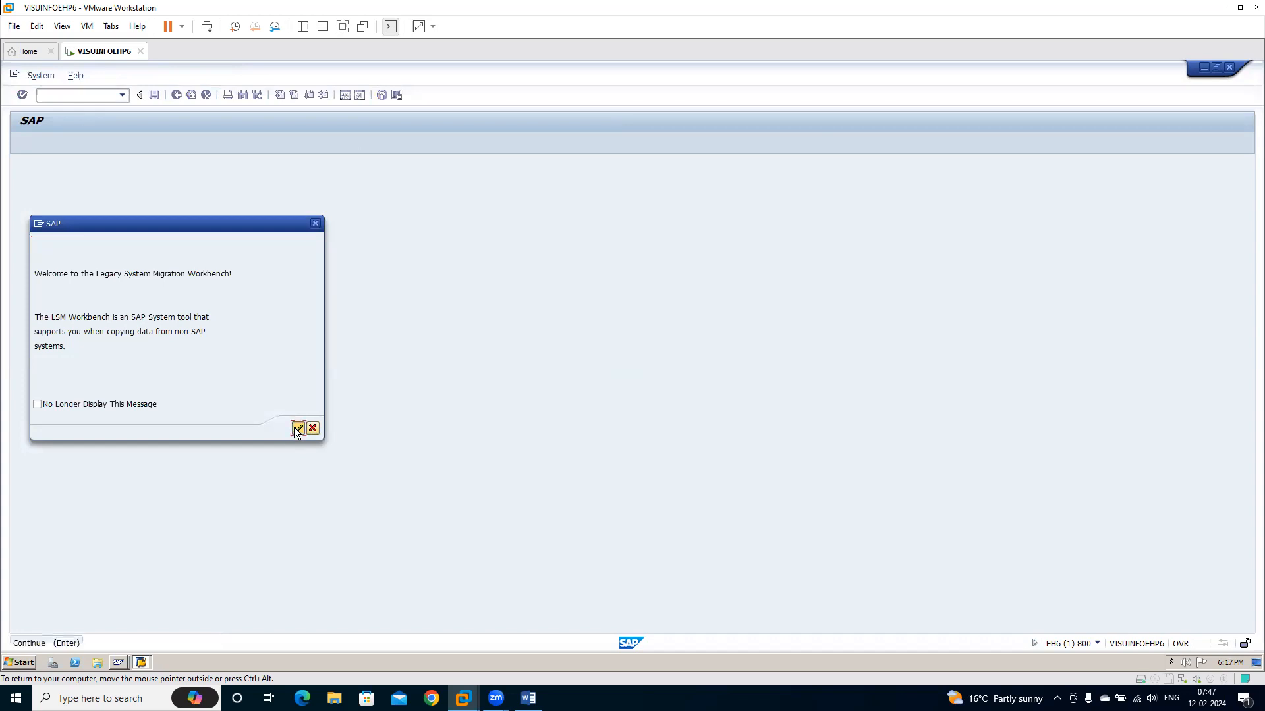
left_click(297, 429)
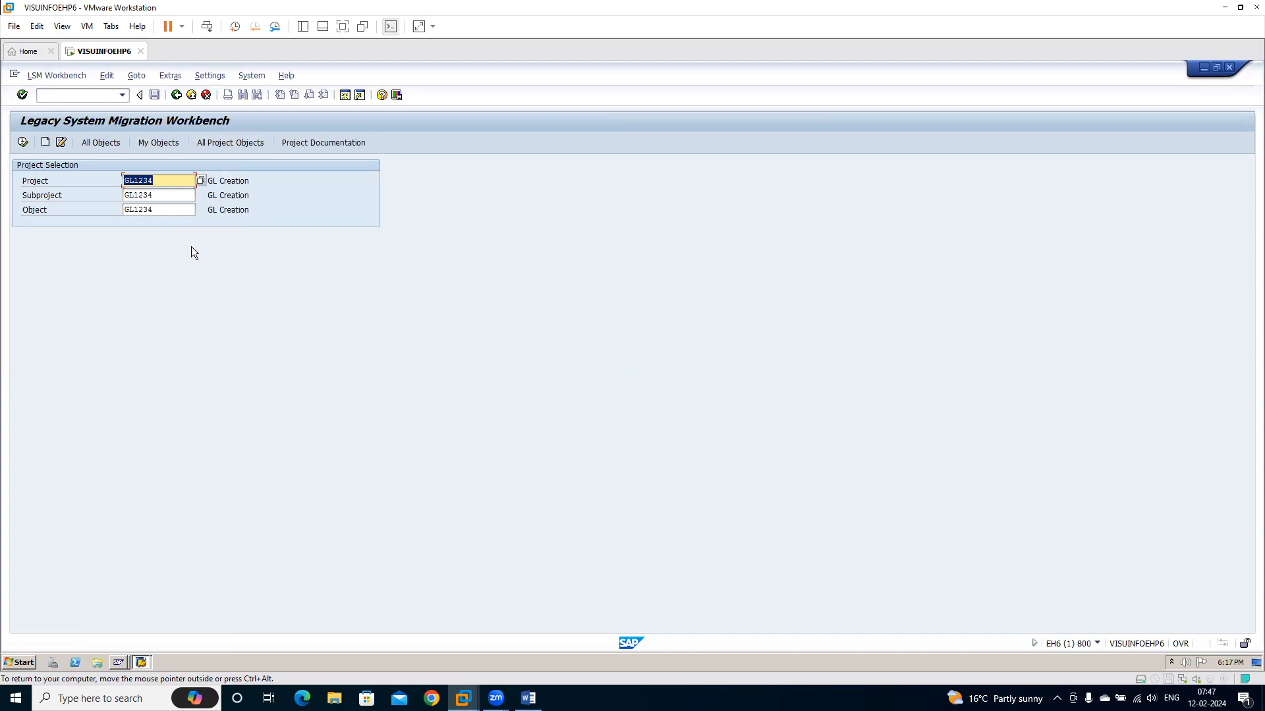
Enter RIL as the project, and look up the name of company code 2501 with transaction OBY6 in a new session
type("2501")
type("RIL")
left_click(345, 97)
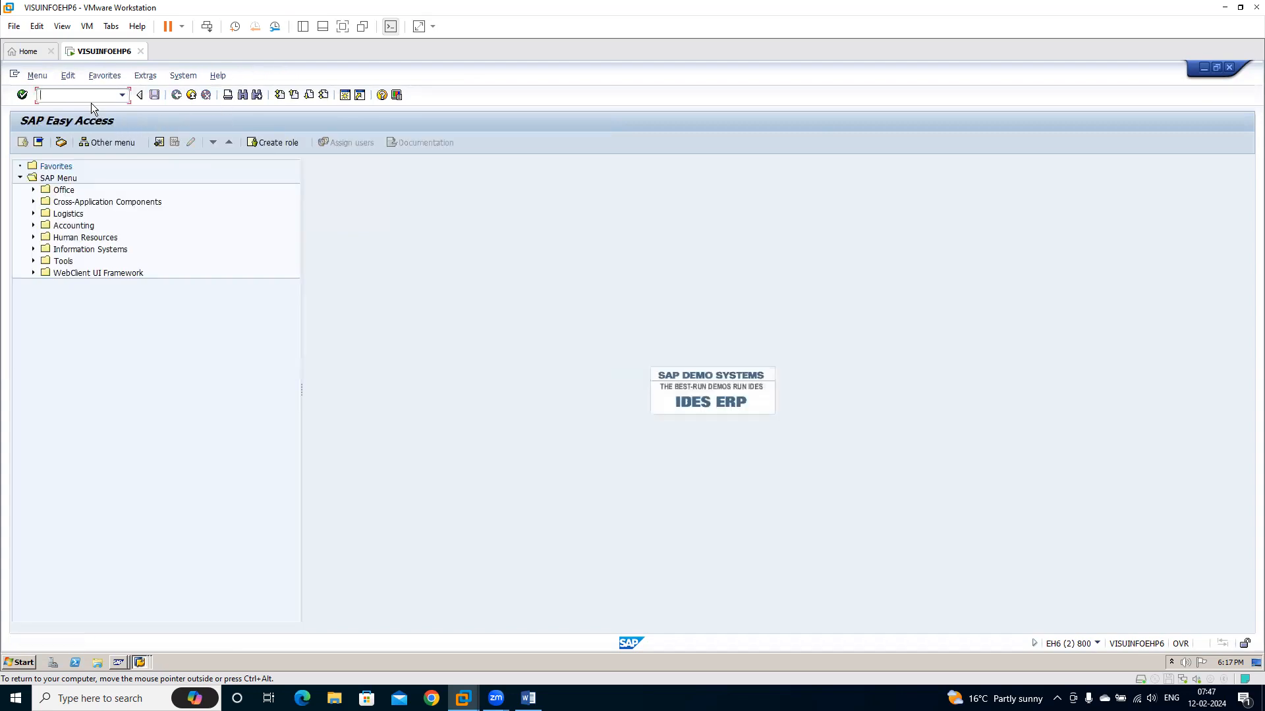
type("oby6")
key("Return")
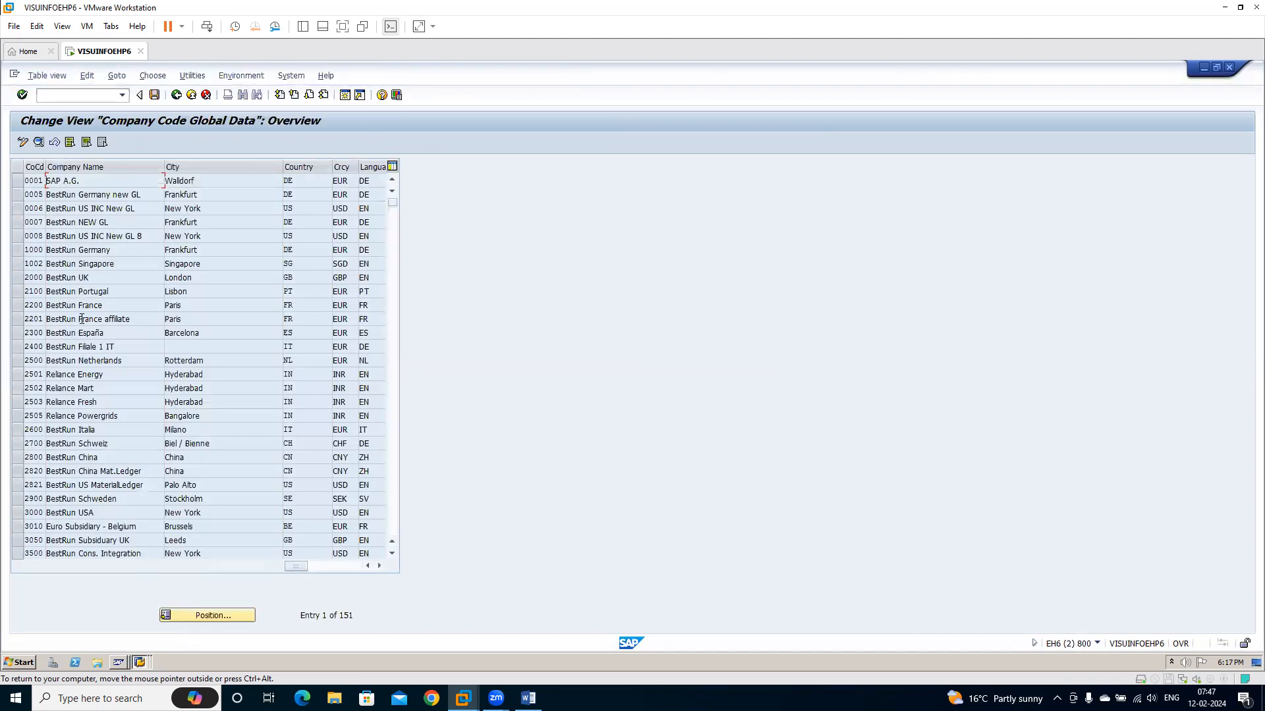
left_click(83, 374)
Back in the LSMW session, set the project to REL, subproject to GLM and object to FS00, and try to execute them
key("alt+Tab")
key("BackSpace")
key("BackSpace")
type("EL")
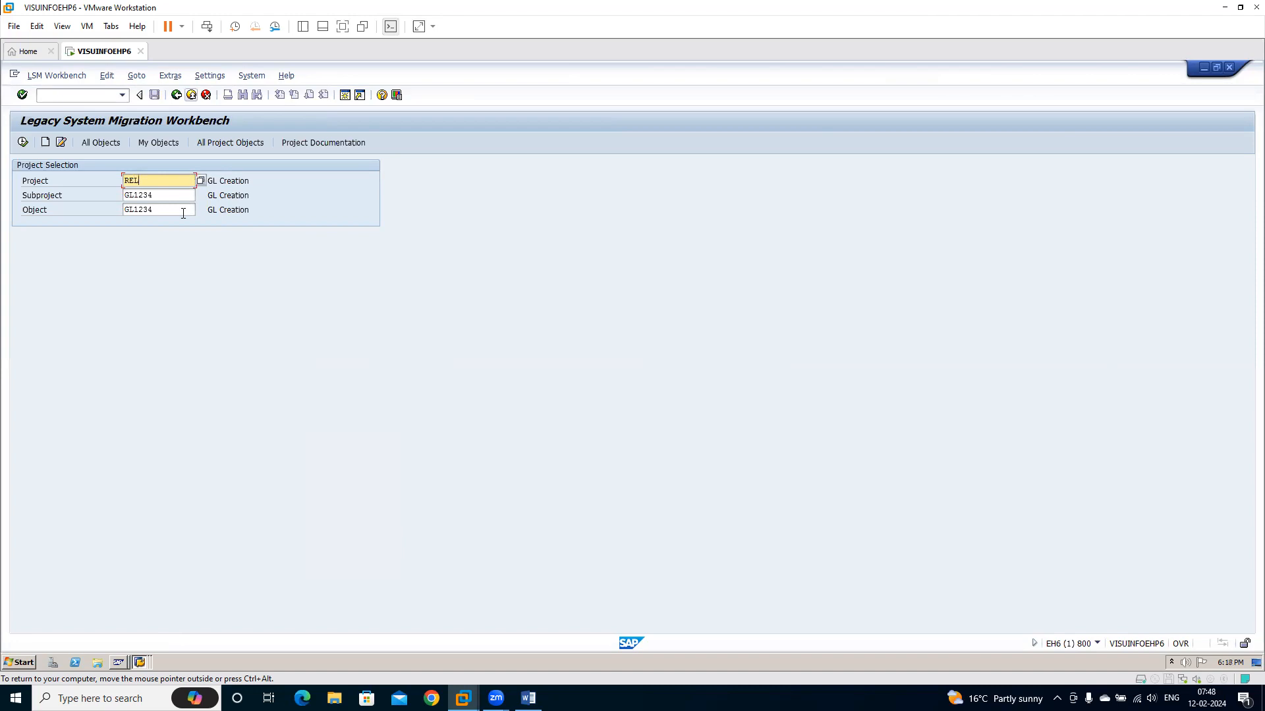
key("Tab")
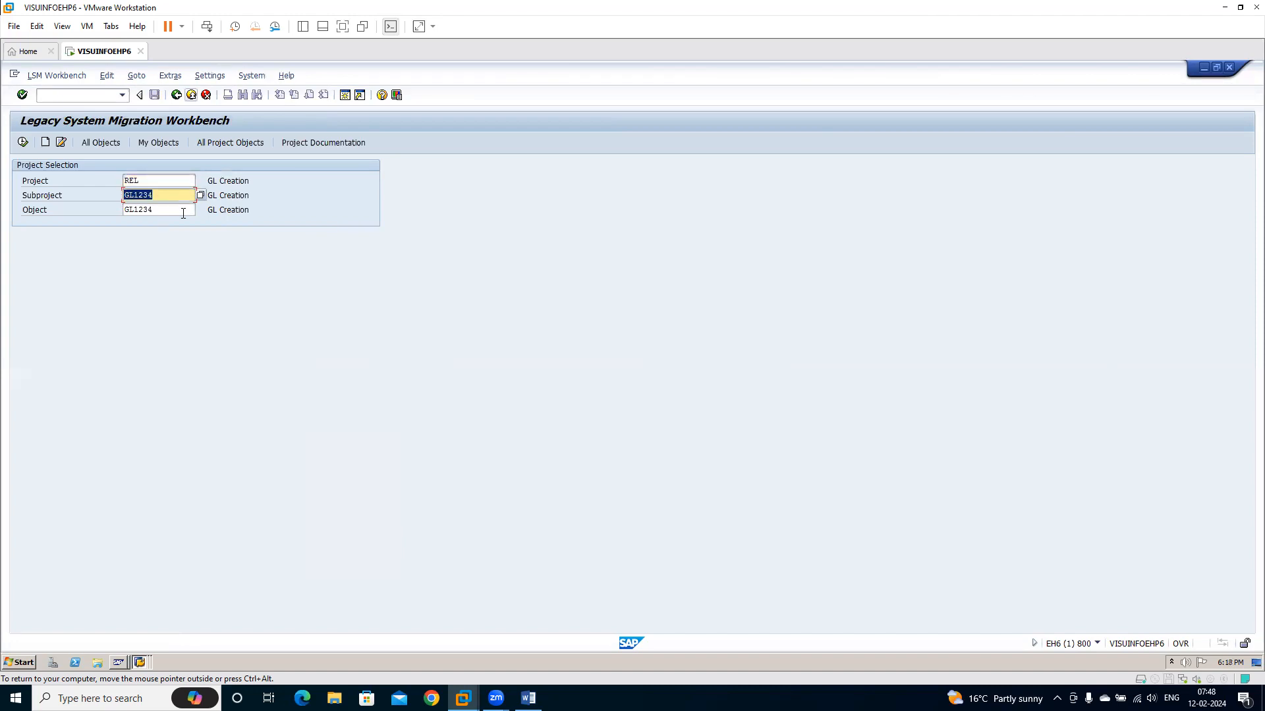
type("GLM")
key("Tab")
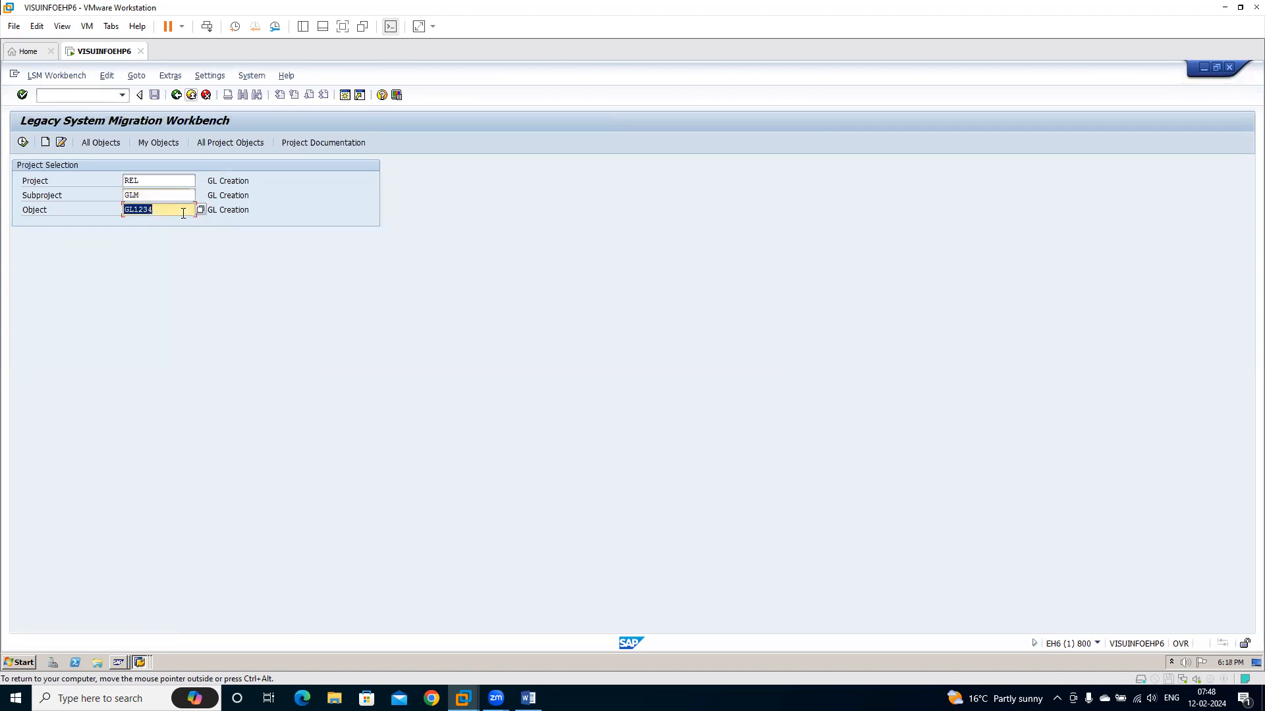
type("FS00")
left_click(159, 179)
left_click(161, 194)
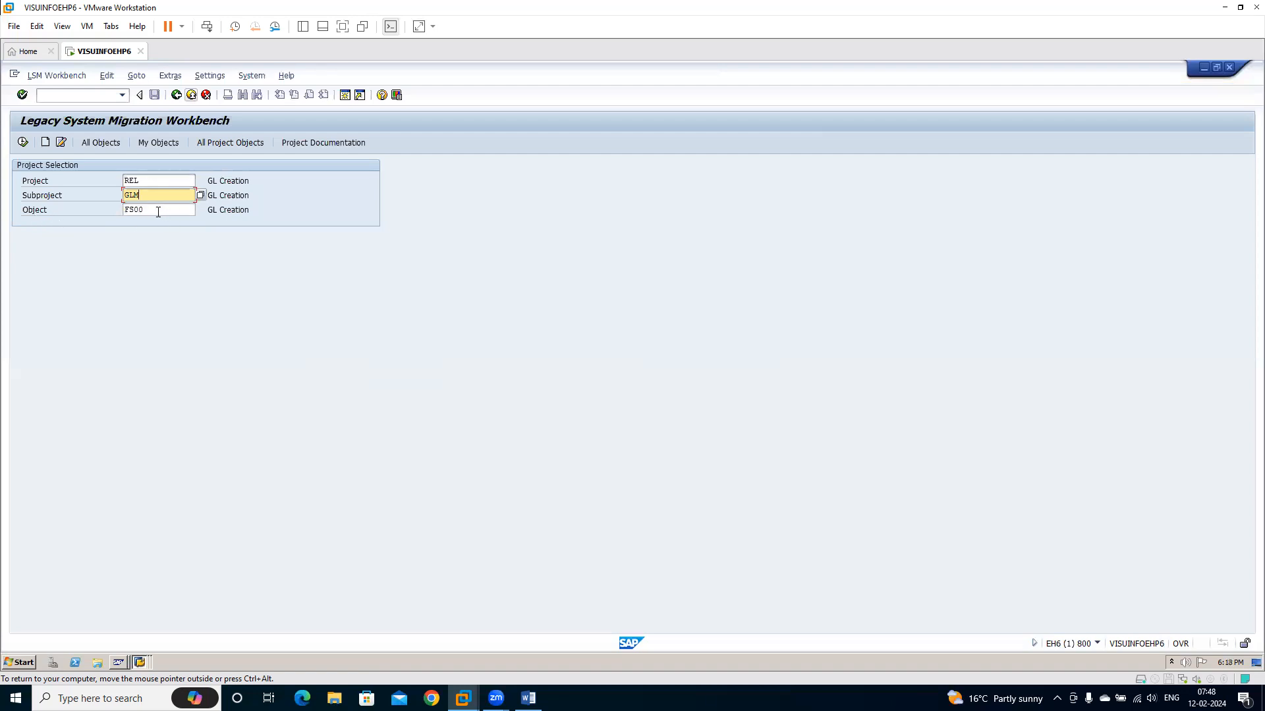
left_click(23, 143)
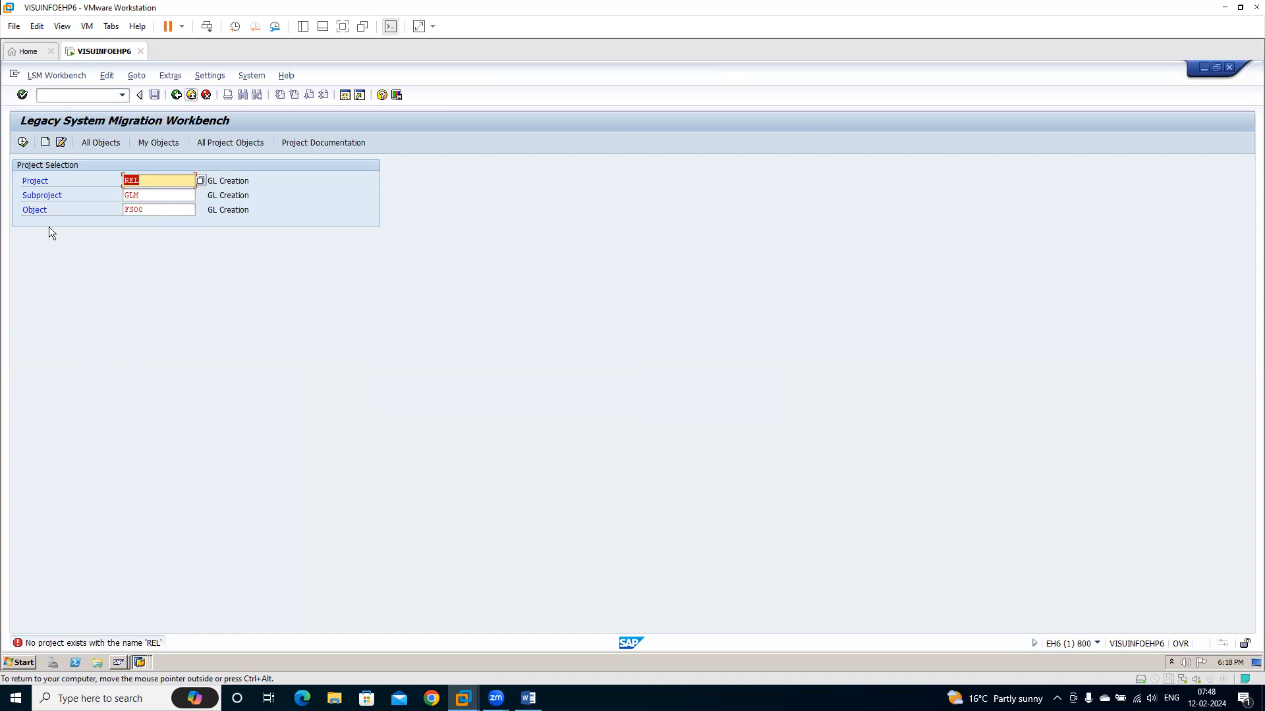
Create the LSMW project REL with the description Reliance Energy
left_click(49, 142)
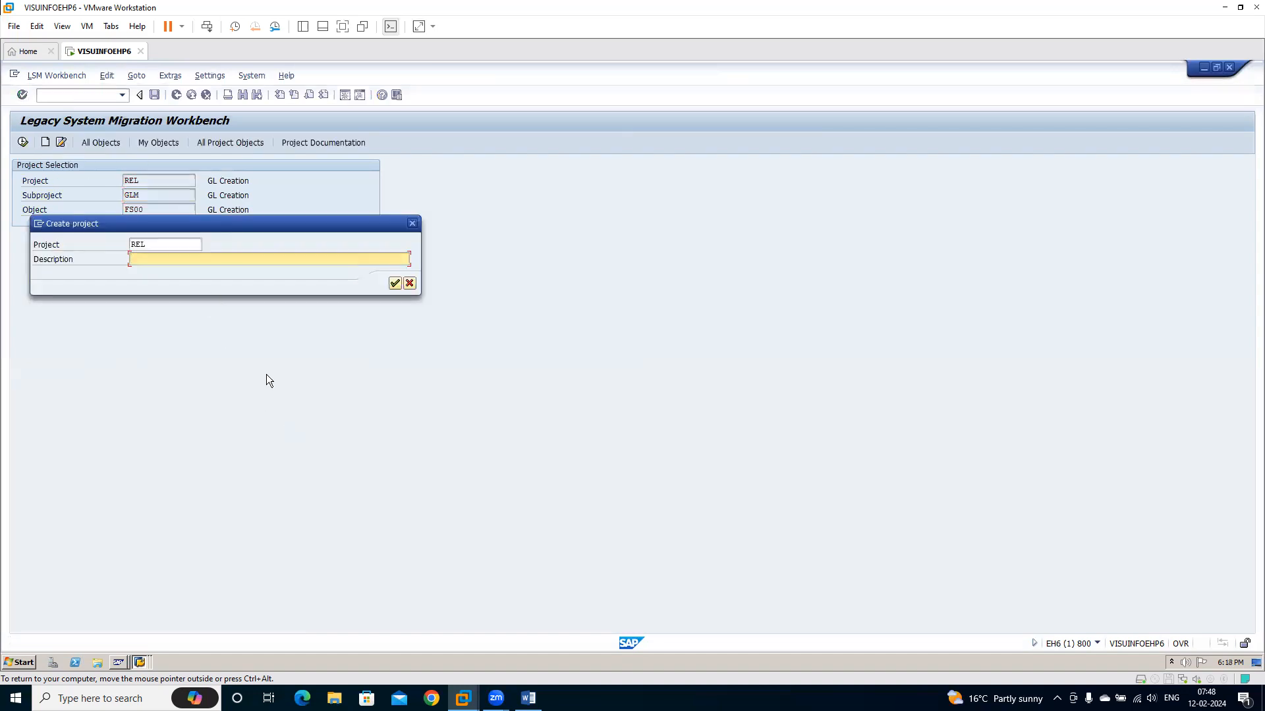
type("Reliance Energy")
key("Return")
Create subproject GLM described as GL Master Creation, and object FS00 named GL
type("GL Master ")
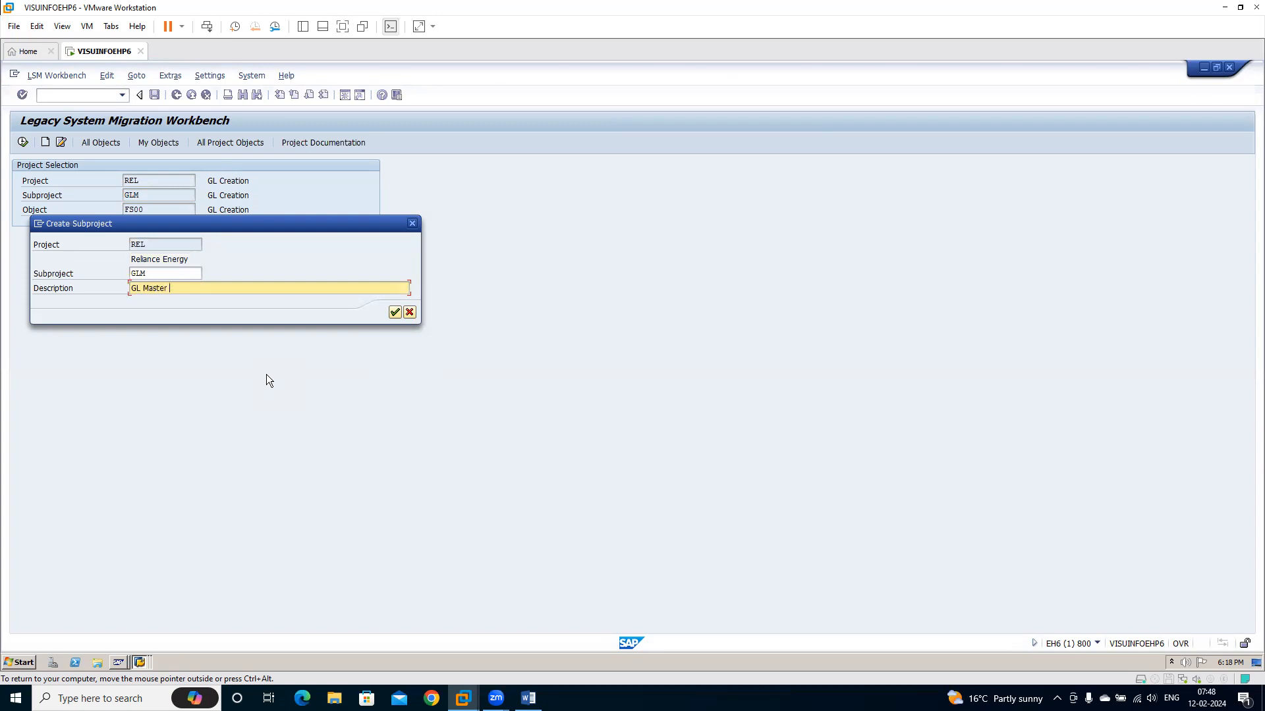
type("Creation")
key("Return")
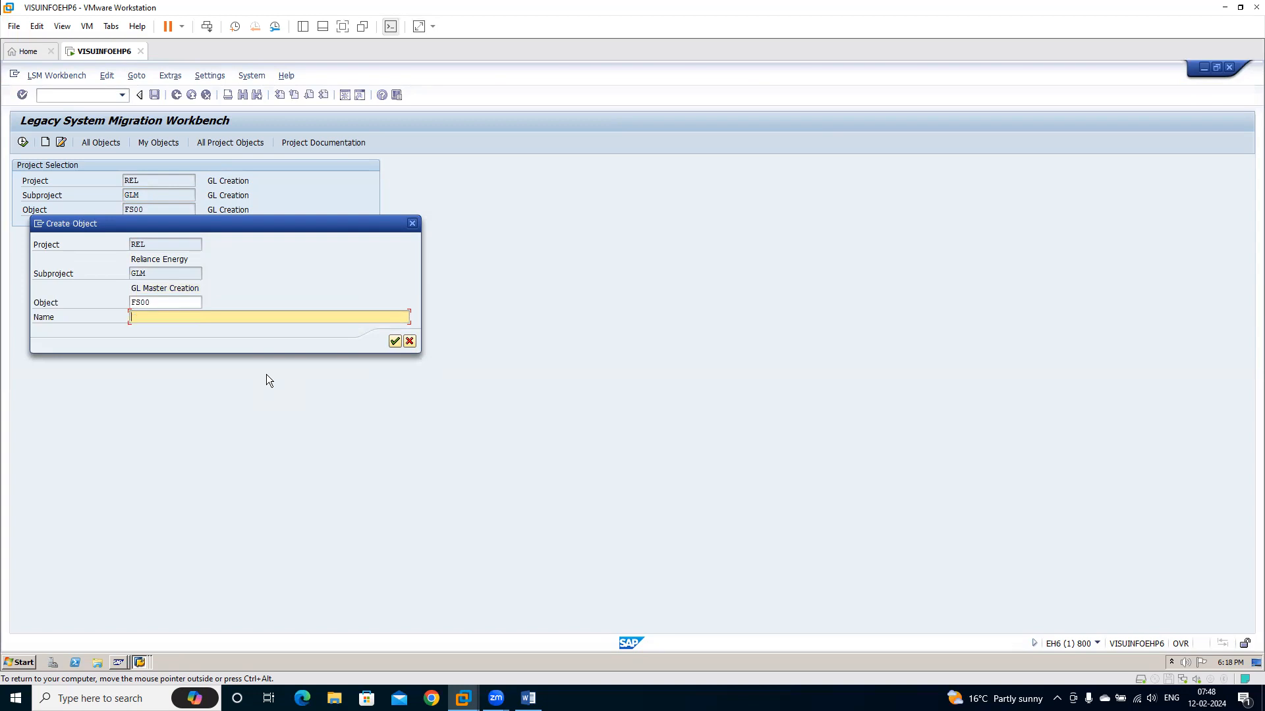
type("GL")
key("Return")
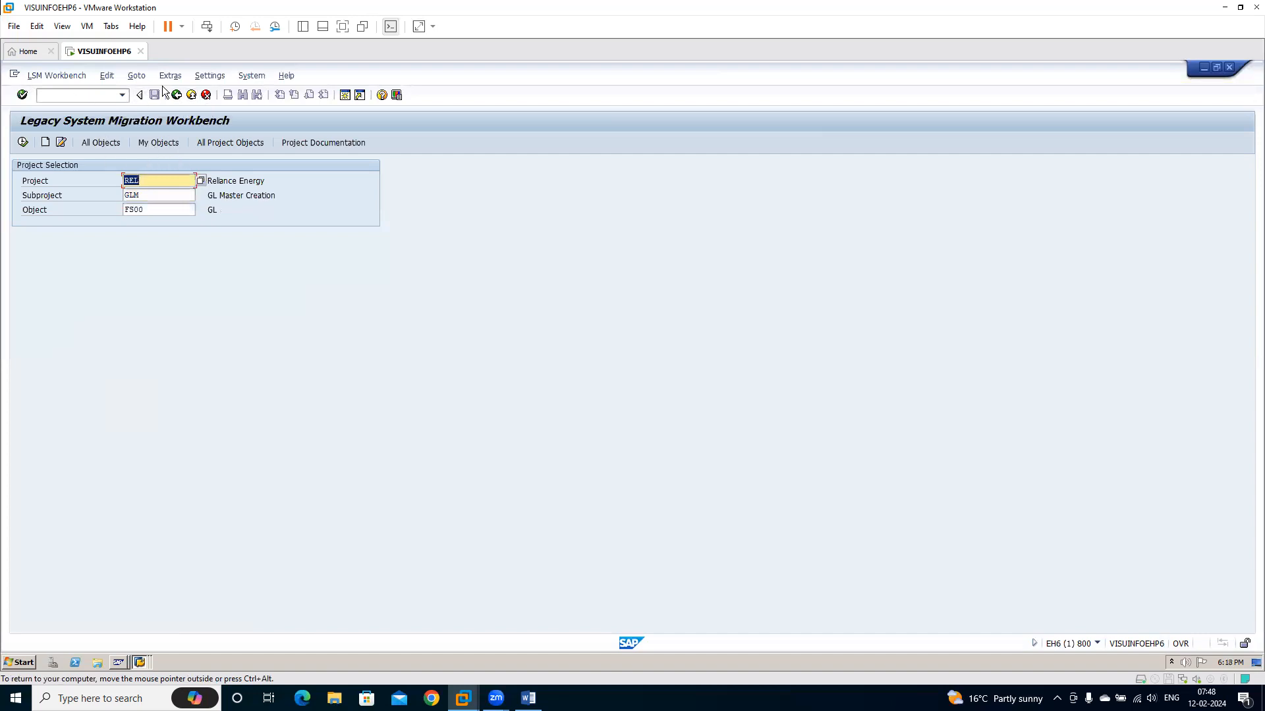
Open the recordings overview of project REL and begin creating a new recording
left_click(136, 76)
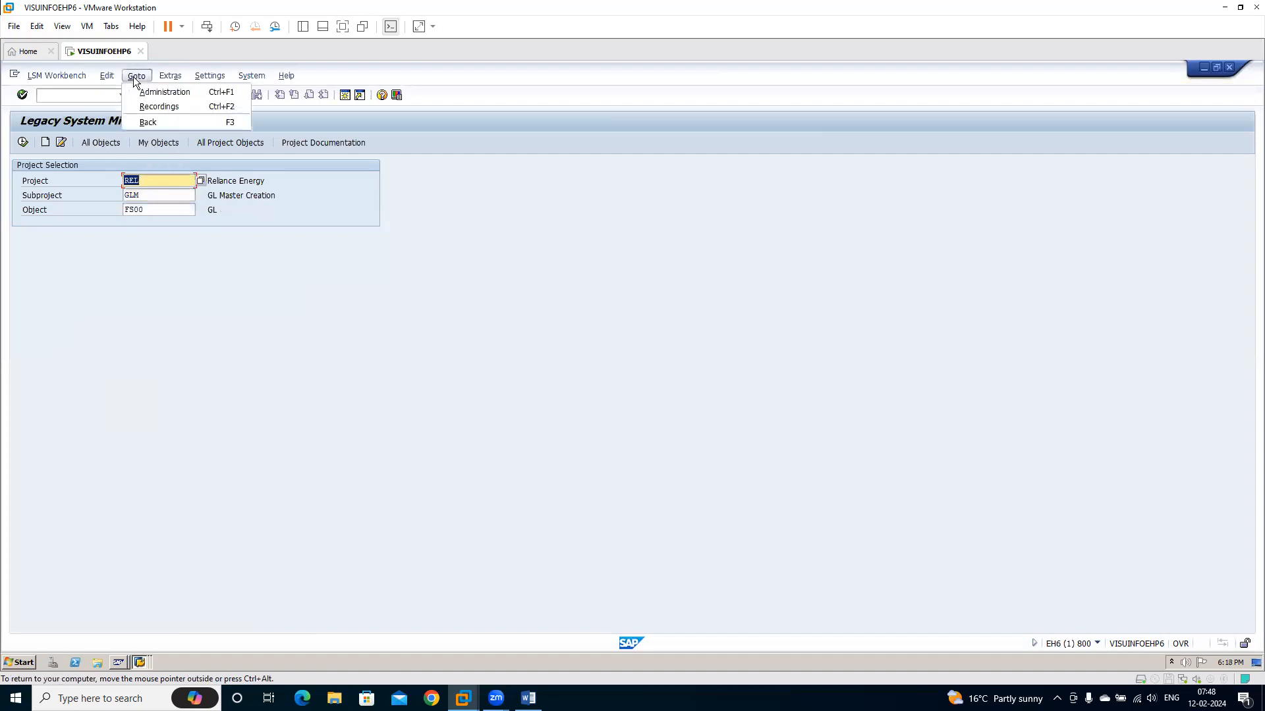
left_click(166, 105)
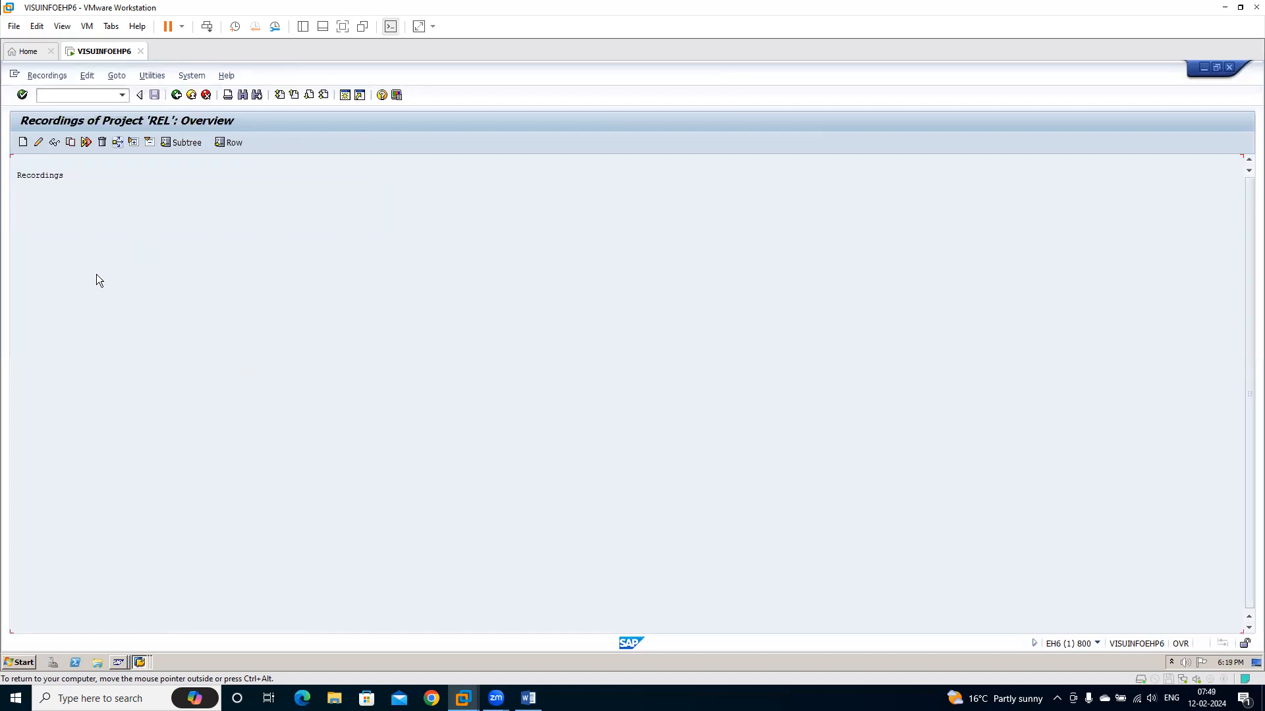
left_click(22, 143)
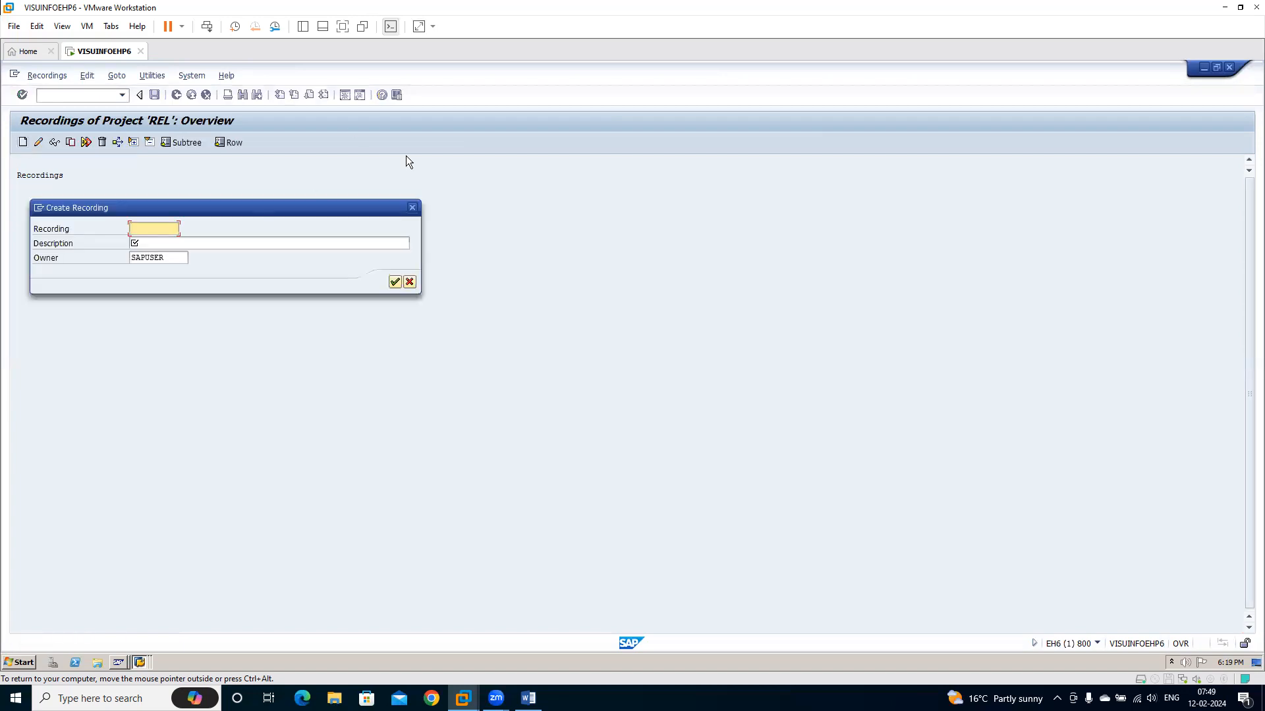
Run transaction FS00 in a new session and select account 400512 Misc Exp-2 among the company code 2501 expenses
left_click(39, 207)
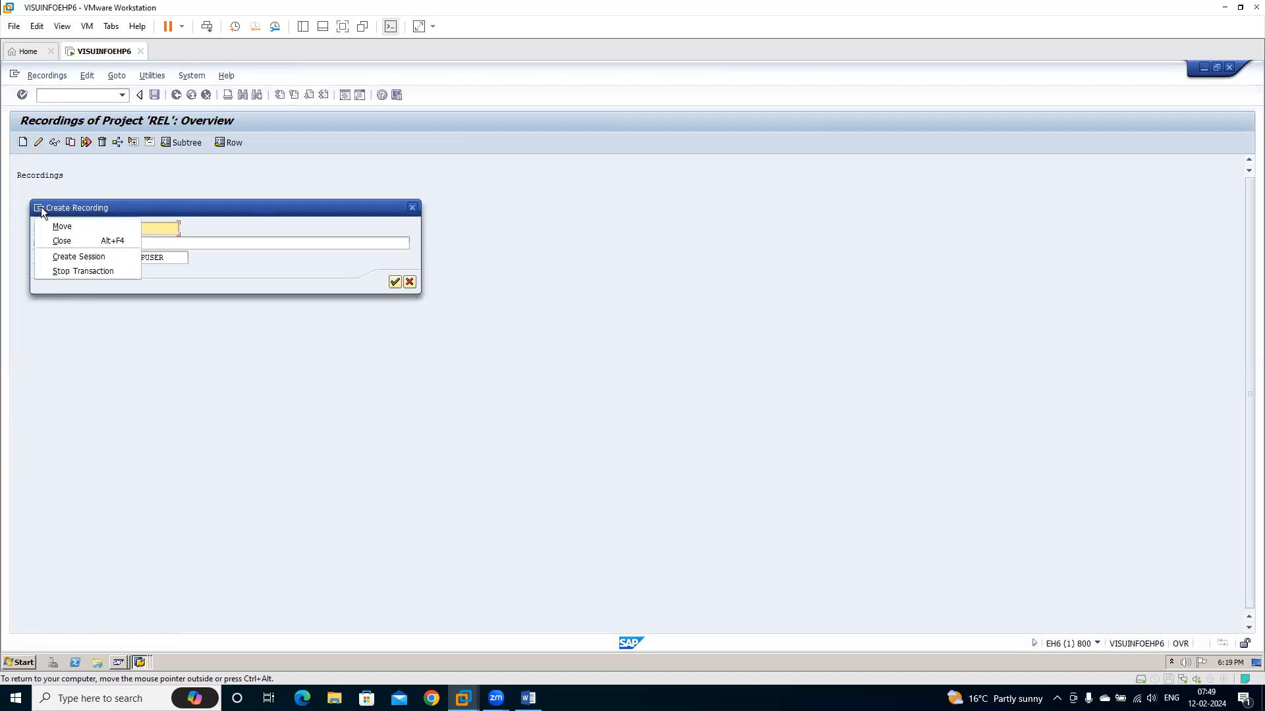
left_click(76, 257)
type("fs00")
key("Return")
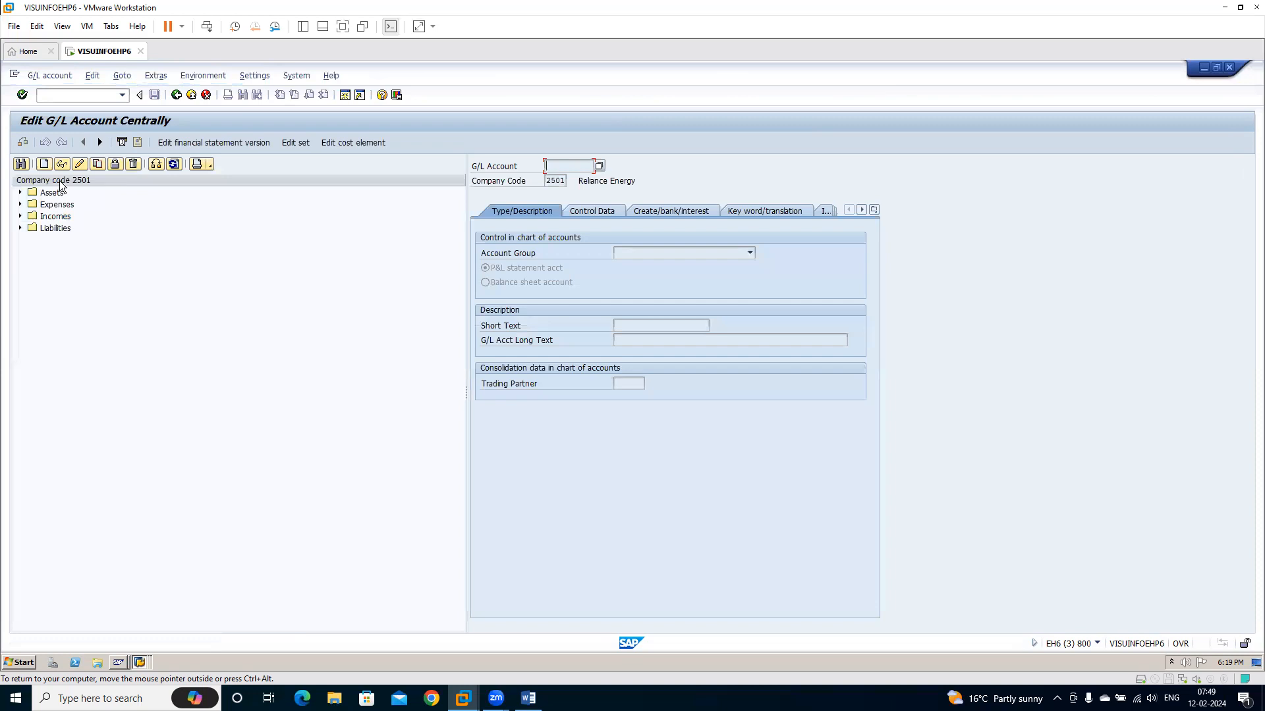
left_click(20, 204)
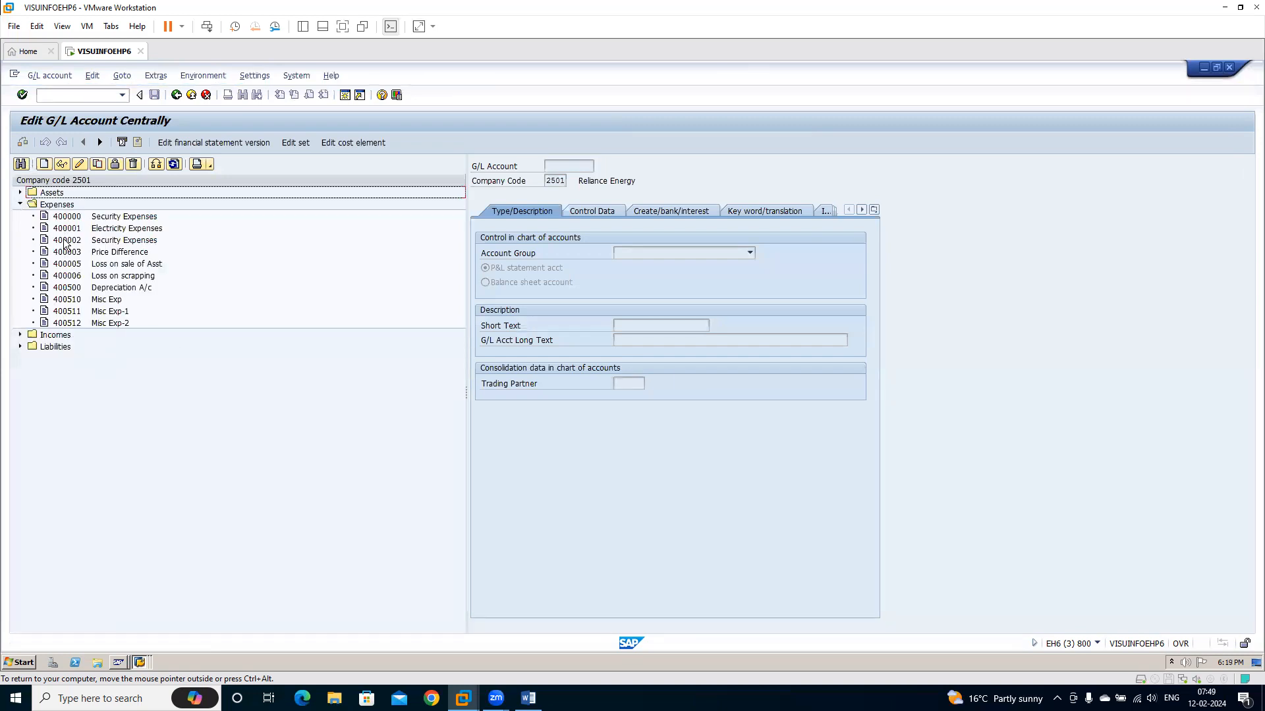
left_click(66, 325)
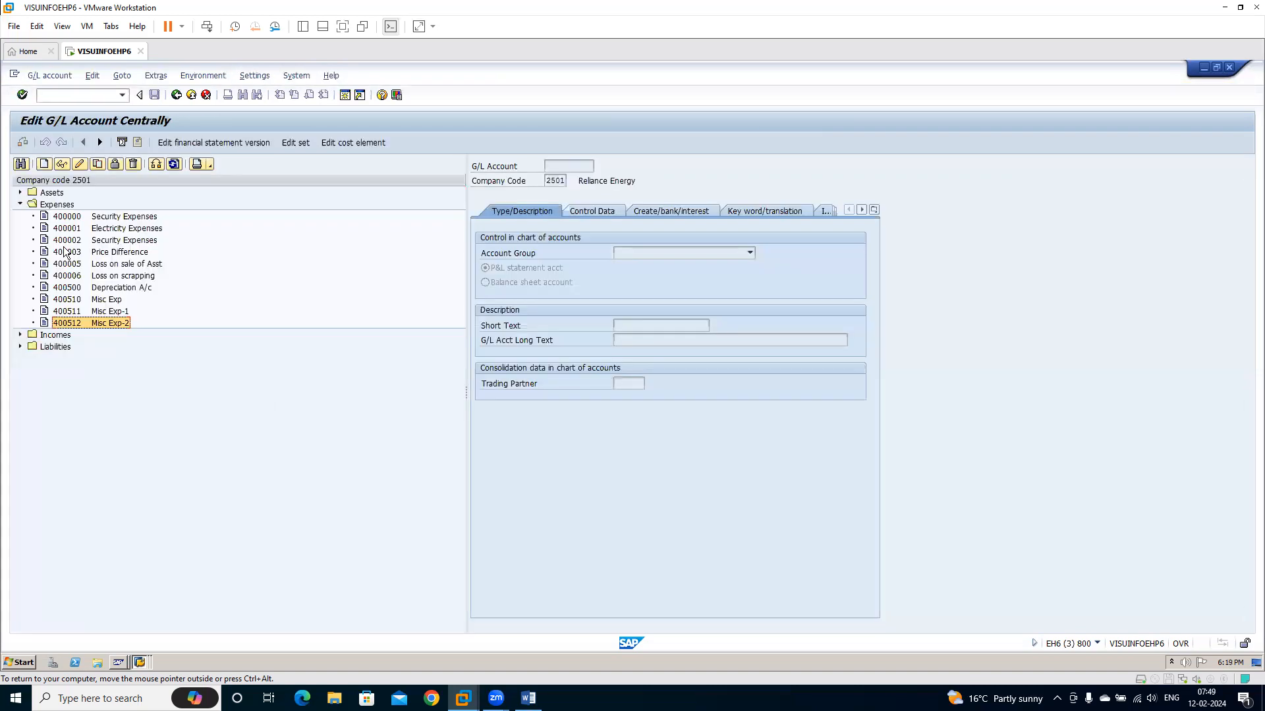
Change the G/L account hierarchy display setting to Do not display navigation tree
left_click(257, 77)
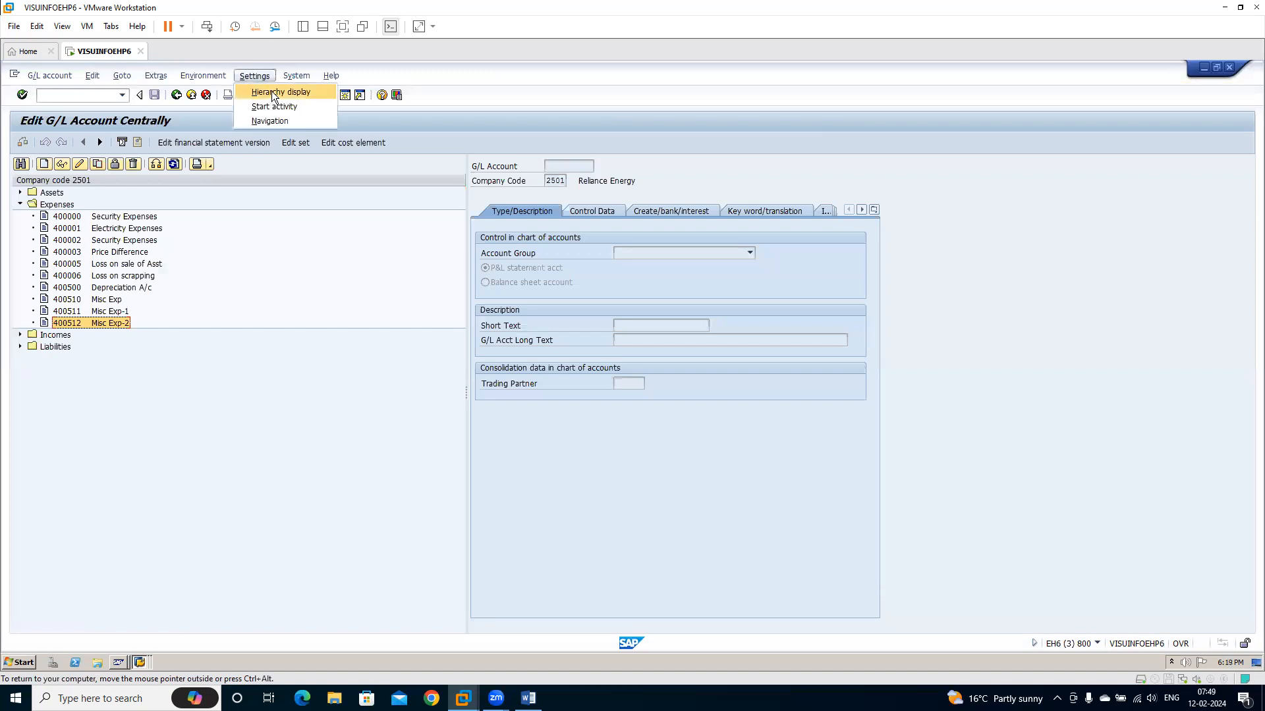
left_click(272, 92)
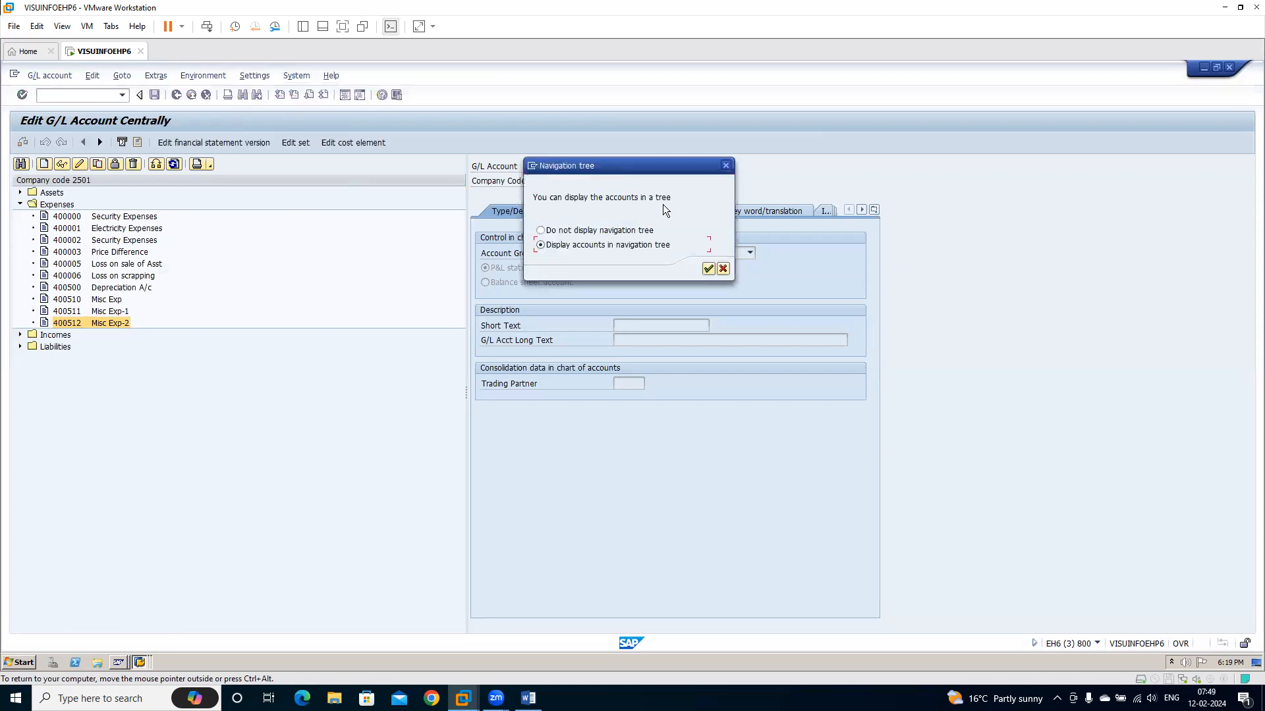
left_click(612, 234)
key("Return")
left_click(316, 442)
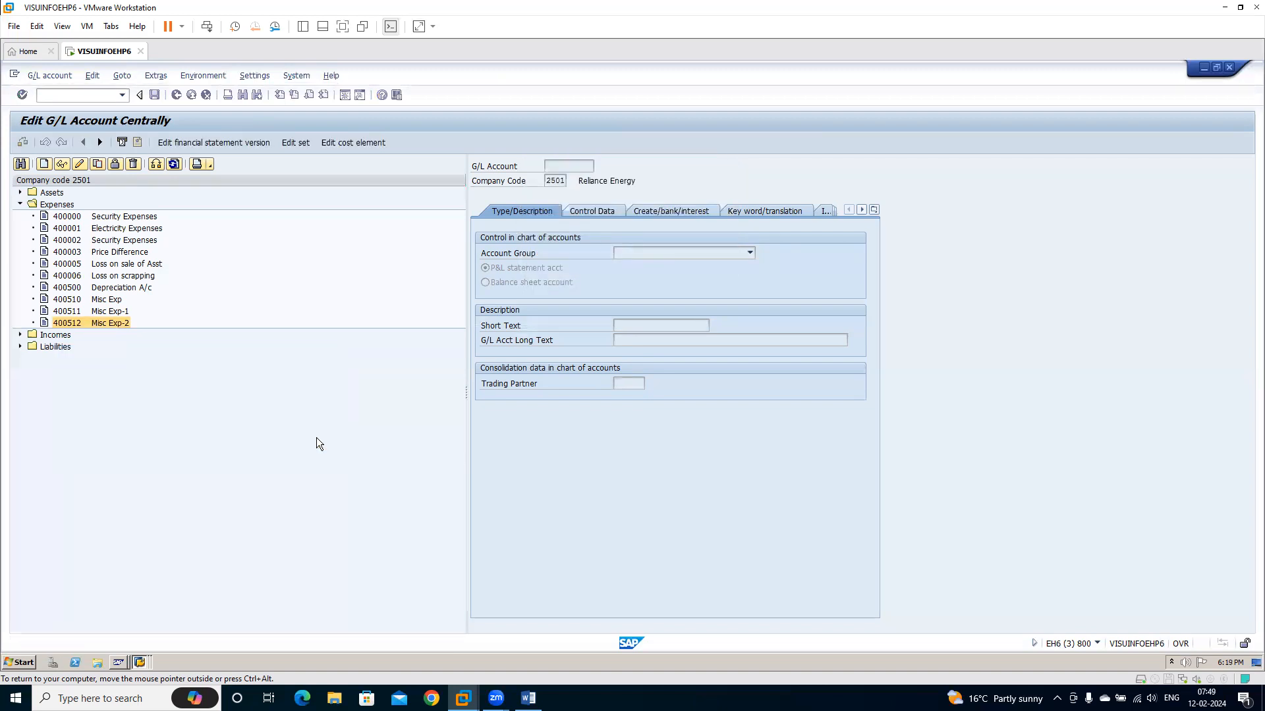
Restart transaction FS00 with /nfs00 to apply the display setting, and exit to SAP Easy Access
left_click(84, 95)
type("/nf")
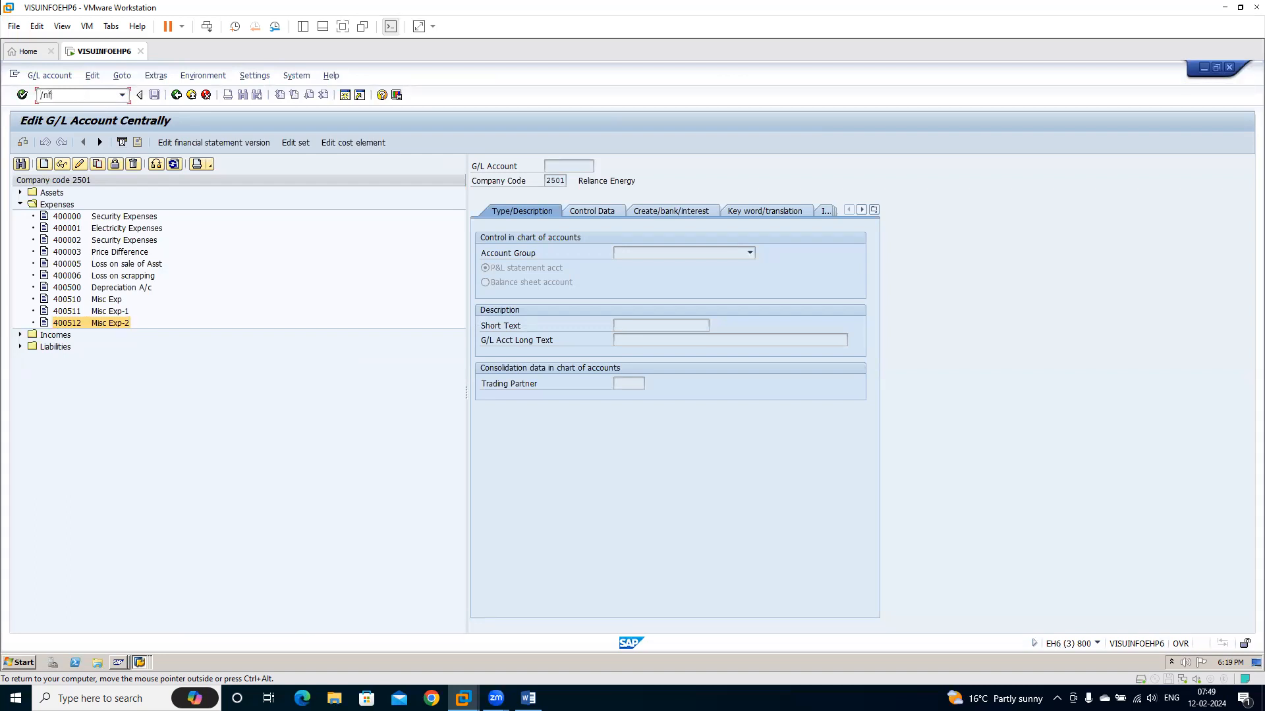
type("s00")
key("Return")
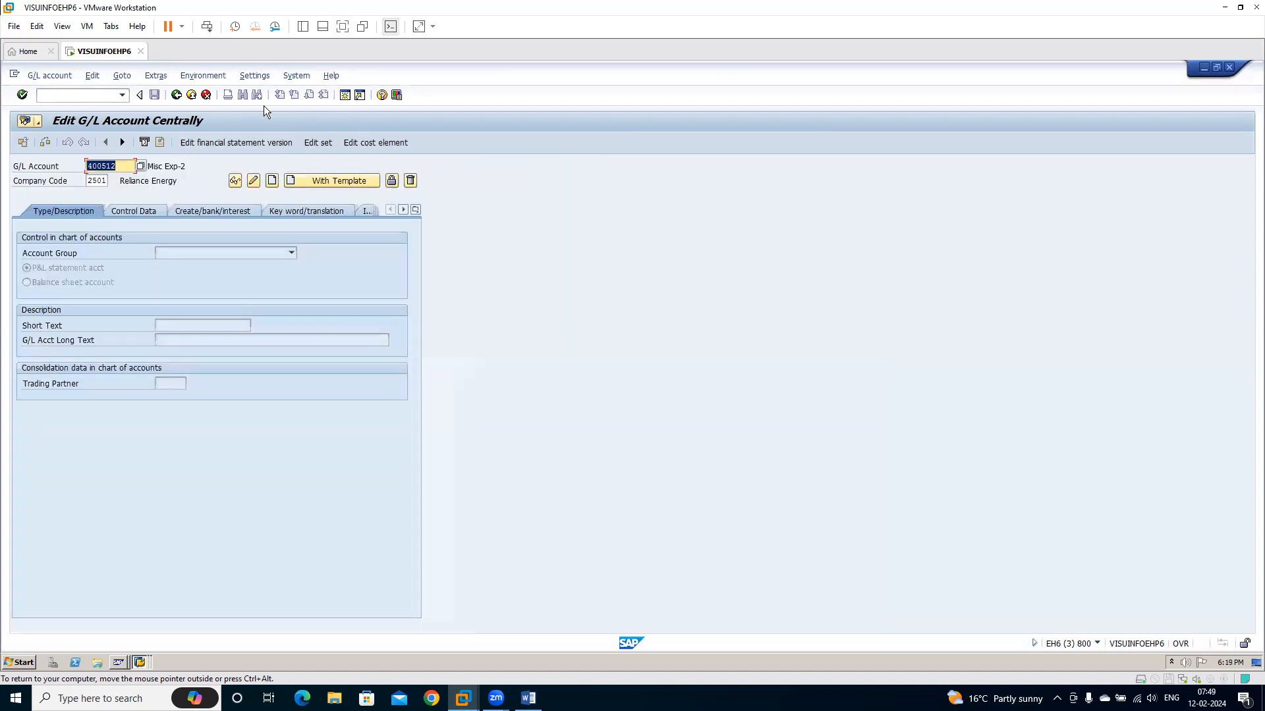
left_click(191, 95)
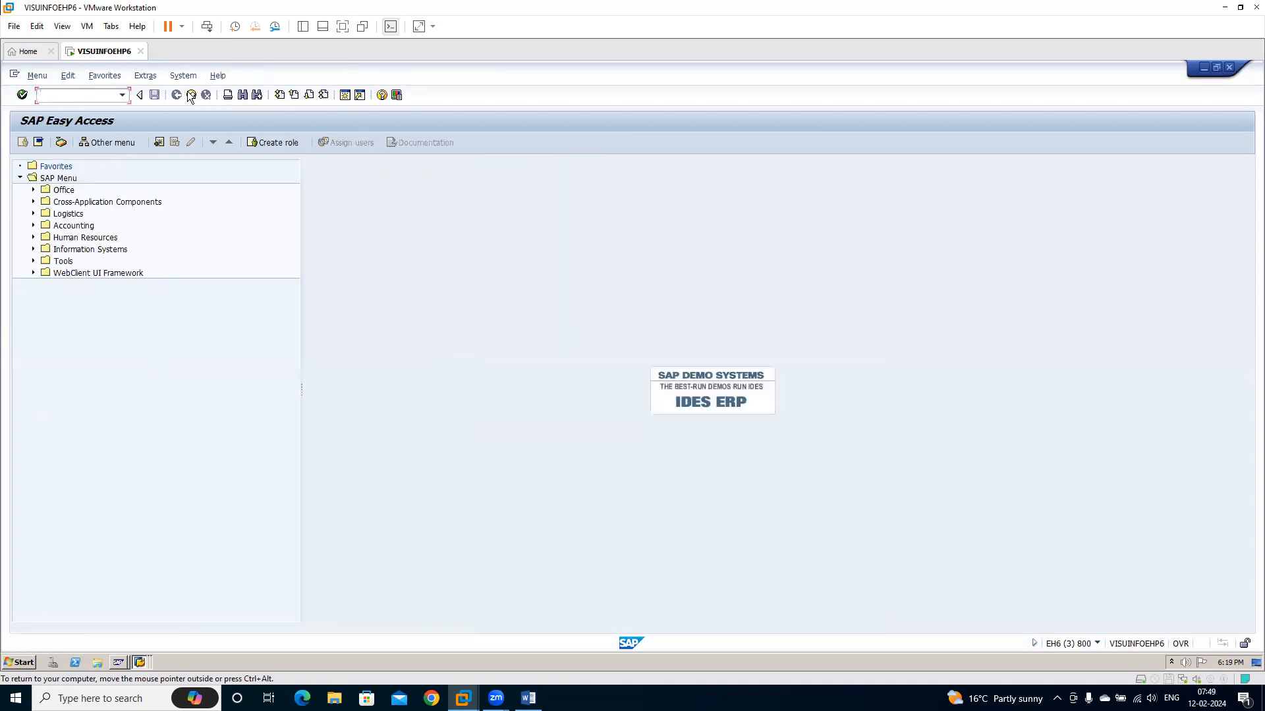
Return to the recordings overview of project REL and create recording FS00GL with description GL Master Creation
left_click(191, 96)
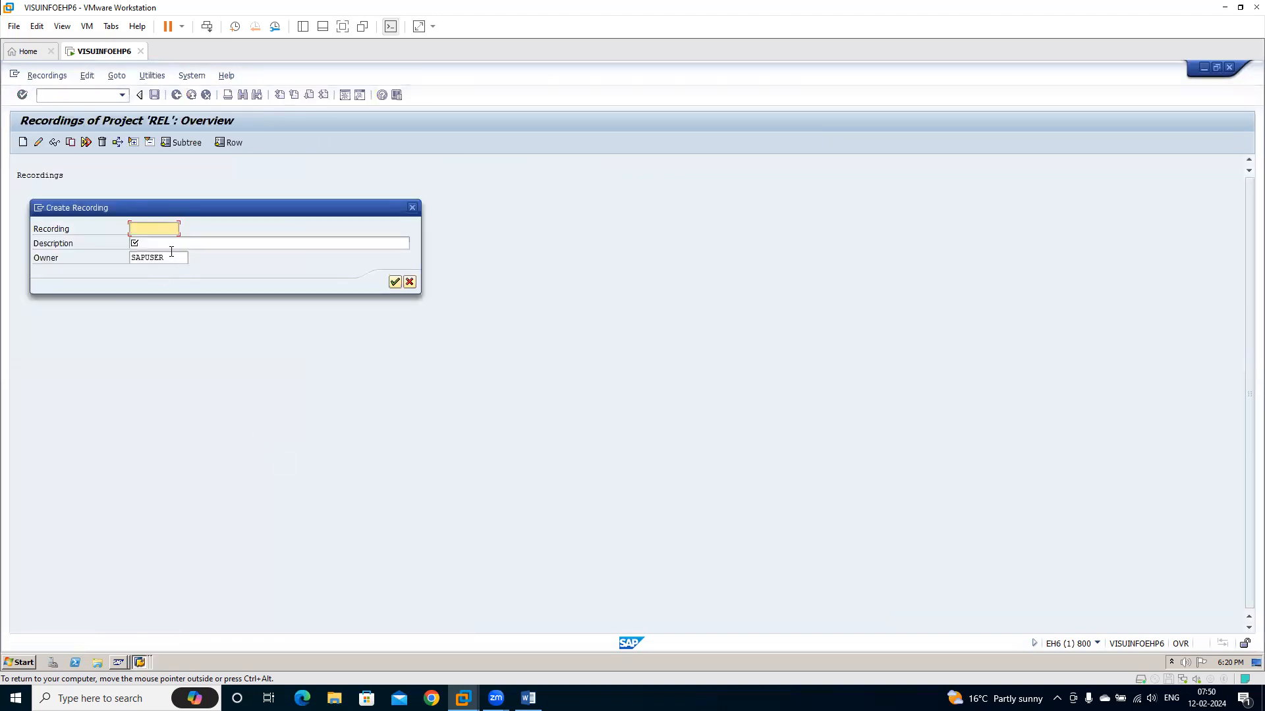
type("FSS")
type("00")
type("GL")
key("Tab")
type("GL MAster")
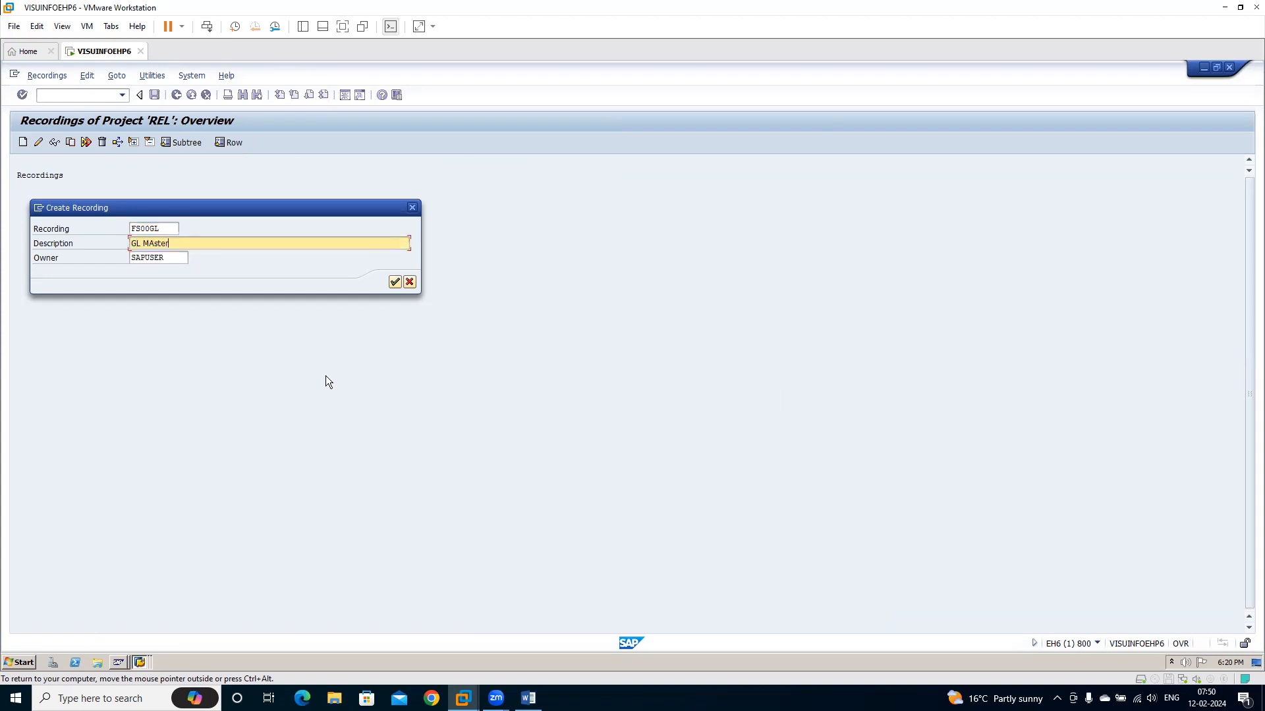
key("BackSpace")
key("BackSpace")
key("BackSpace")
key("BackSpace")
key("BackSpace")
type("aster Creation")
left_click(394, 282)
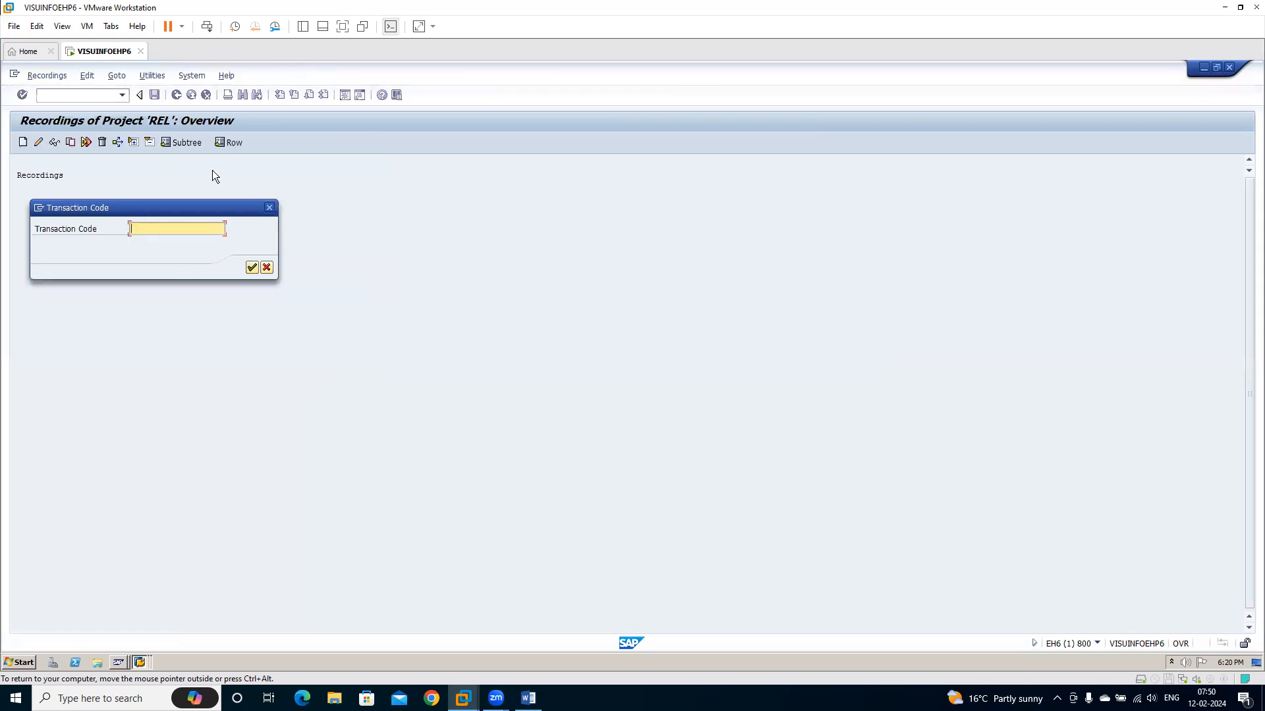
Record transaction FS00 and start creating G/L account 400513 in company code 2501
type("FS00")
key("Return")
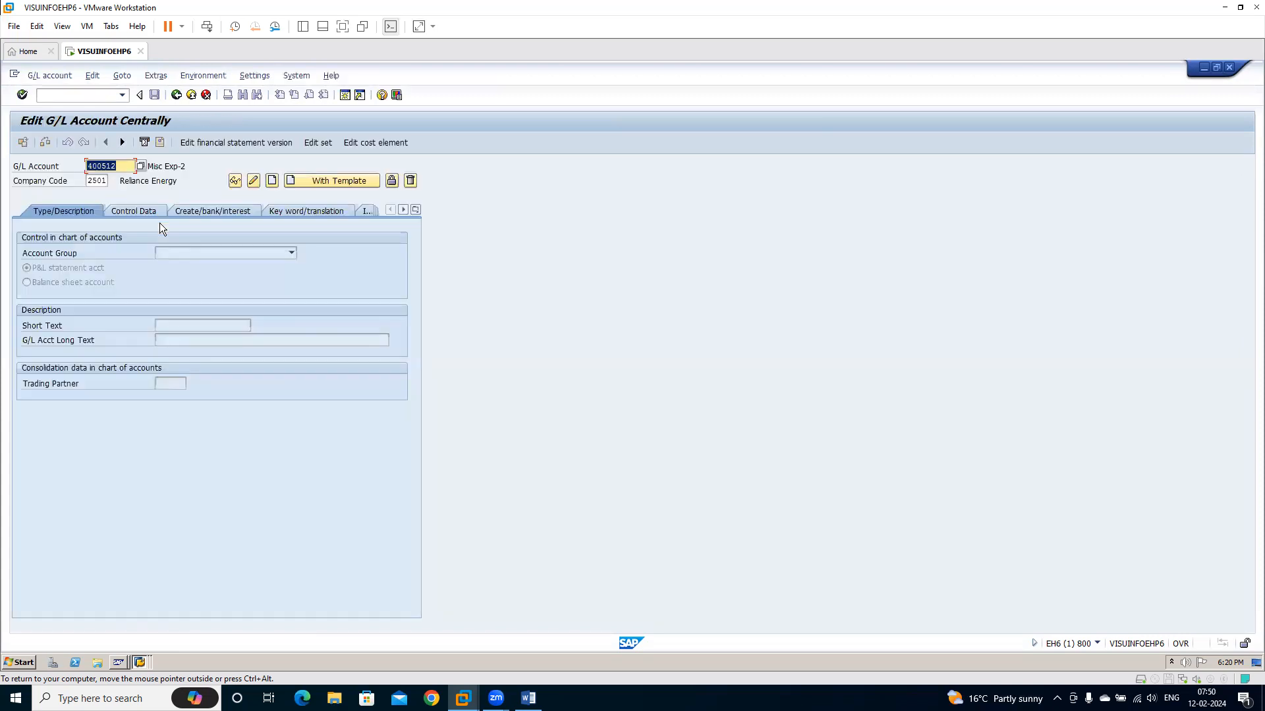
type("400513")
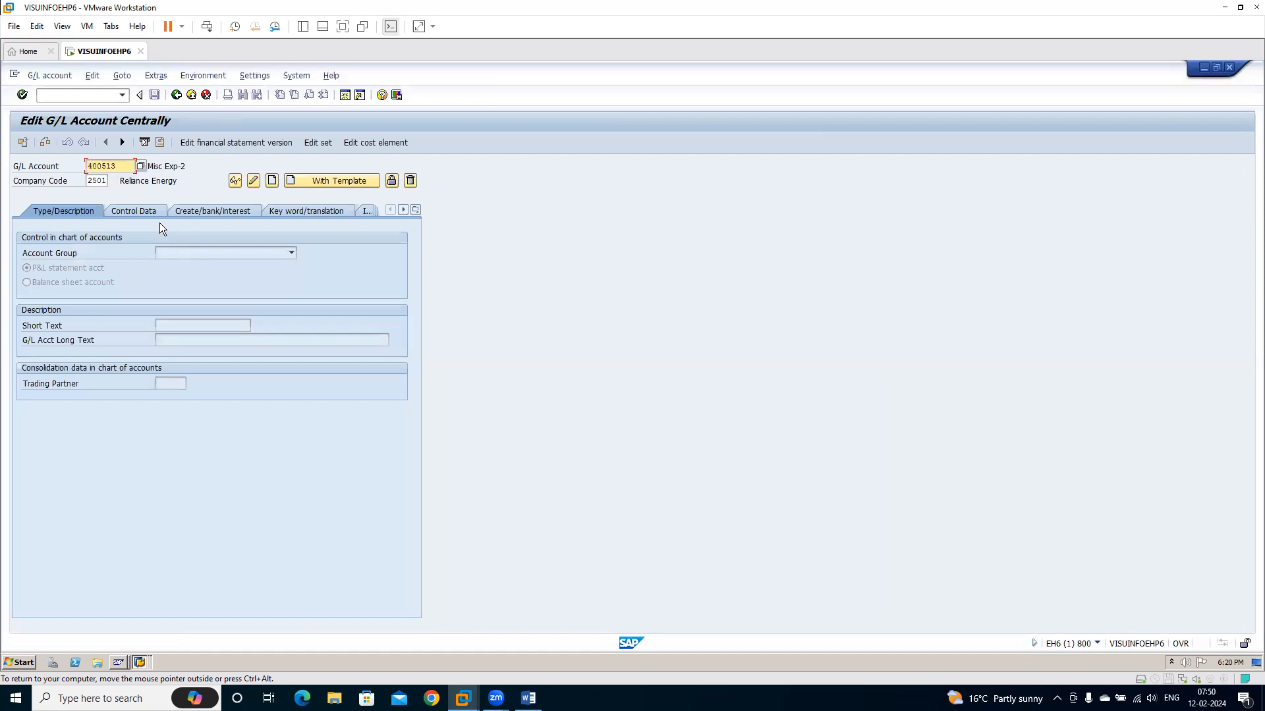
key("Tab")
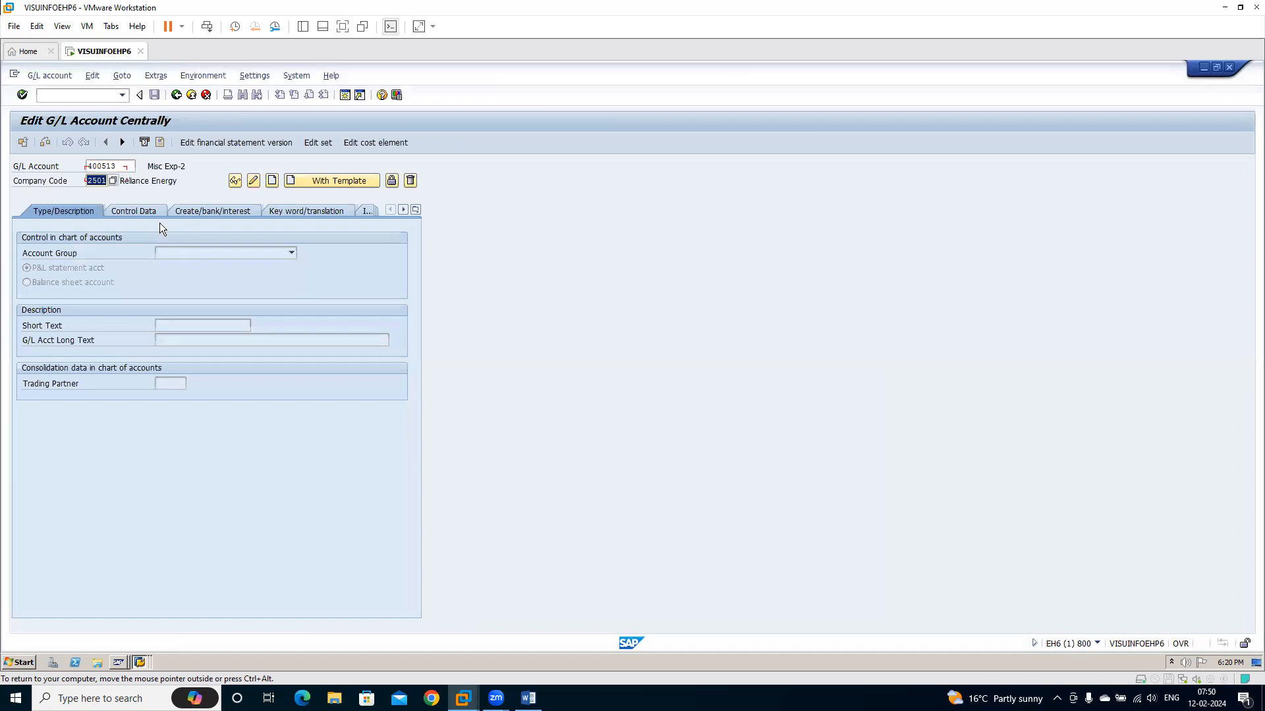
type("2501")
left_click(271, 181)
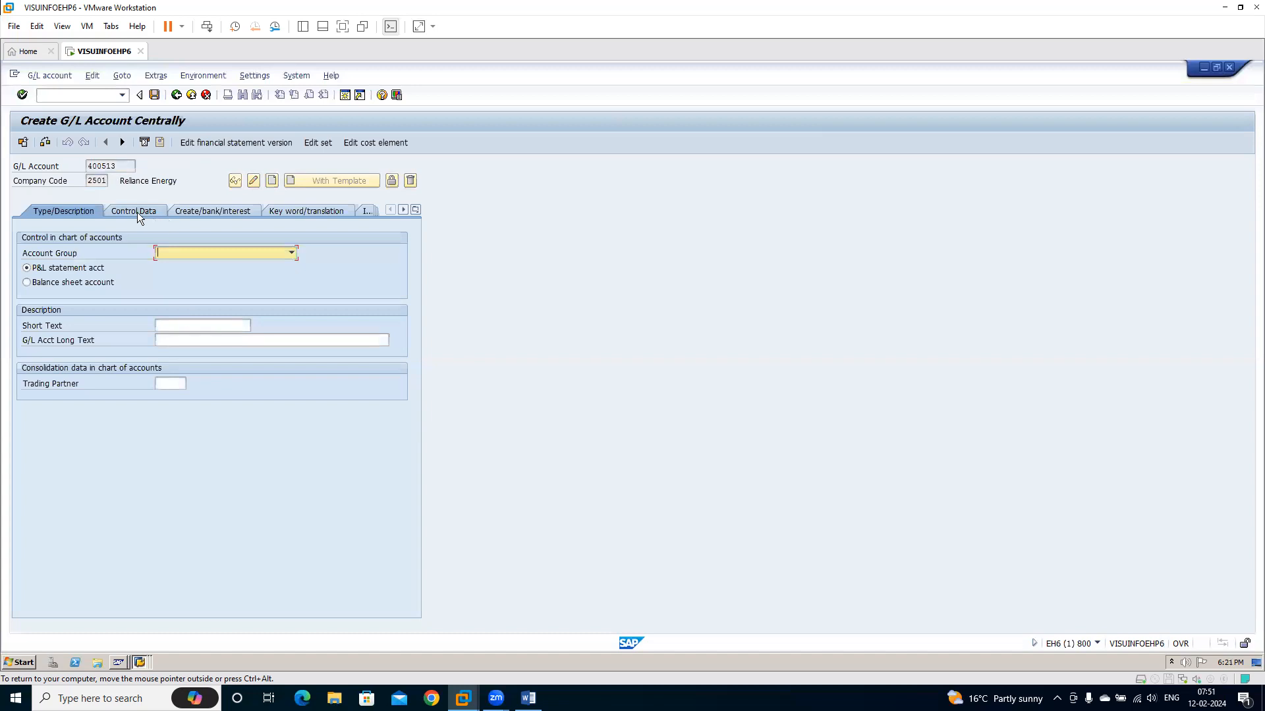
Assign the new account to the Expenses account group and classify it as a P&L statement account
left_click(183, 253)
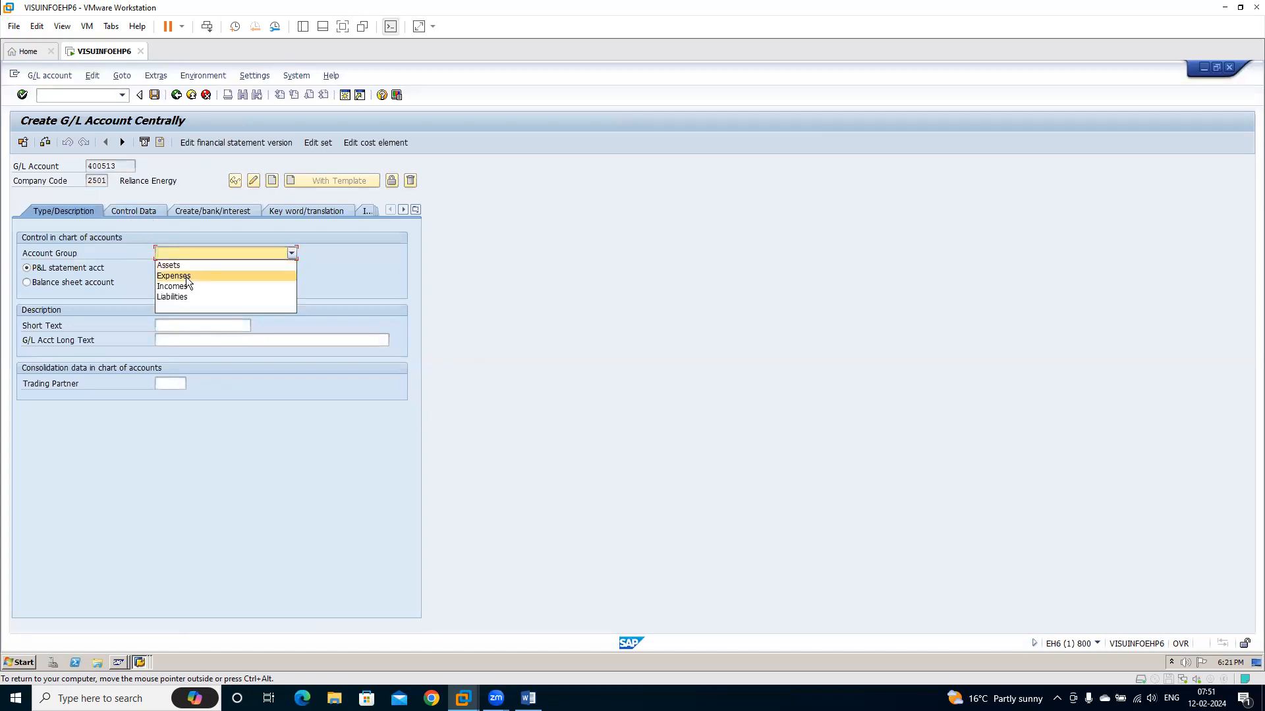
left_click(173, 276)
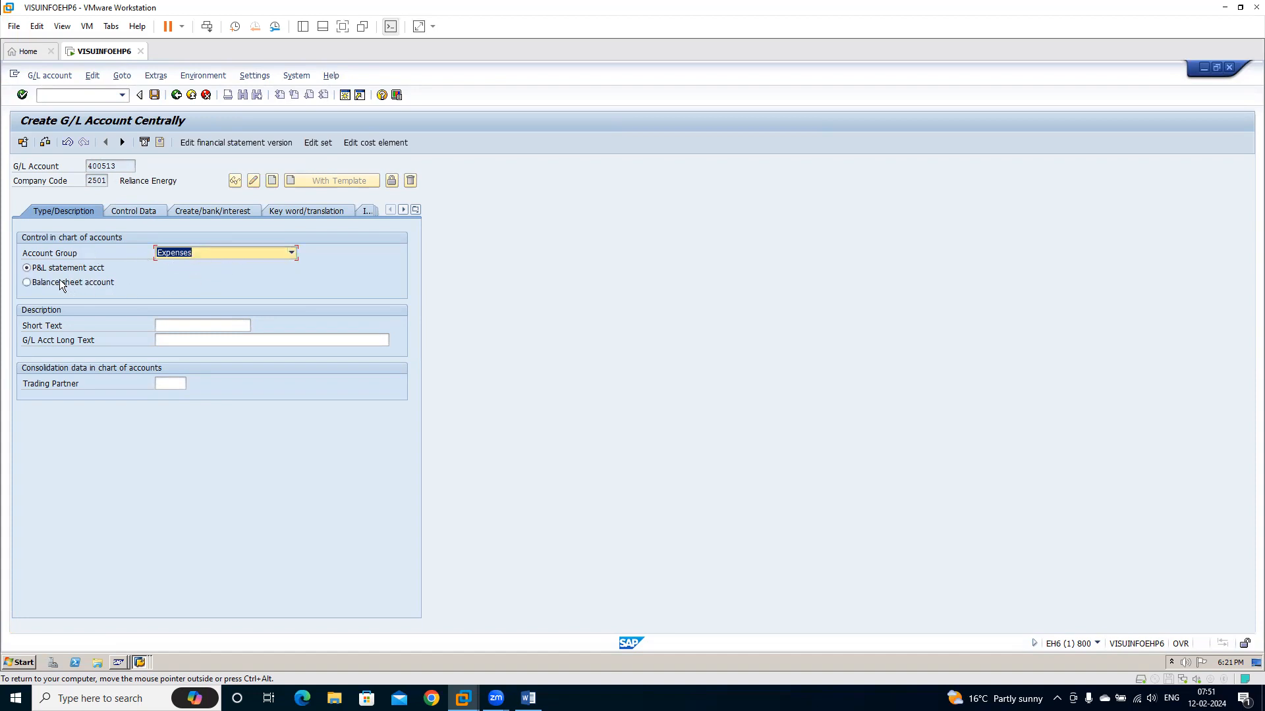
left_click(27, 268)
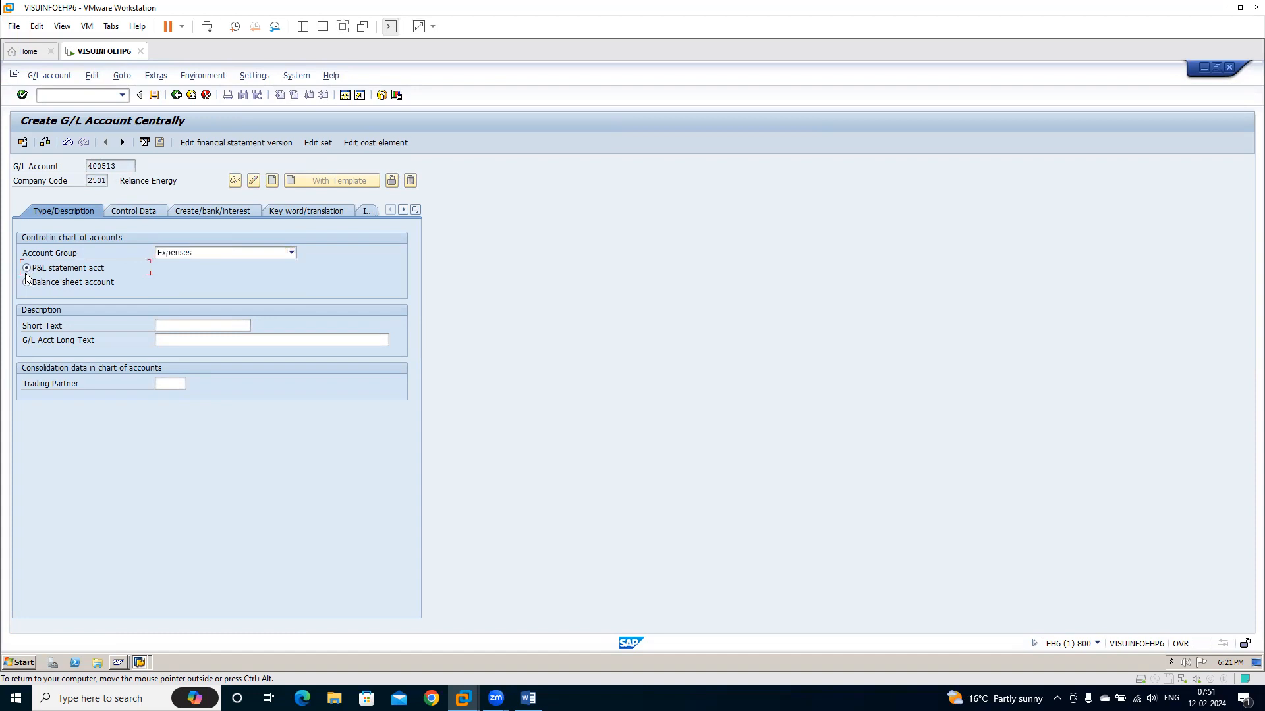
left_click(26, 281)
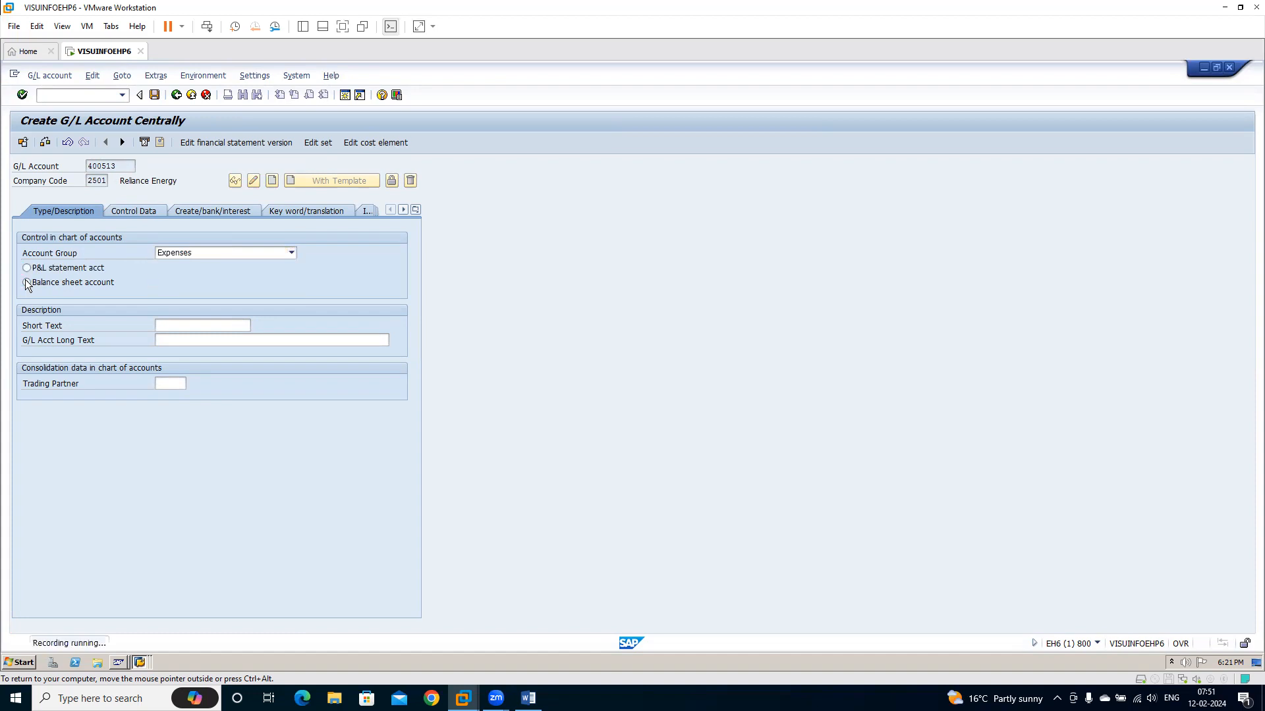
left_click(27, 268)
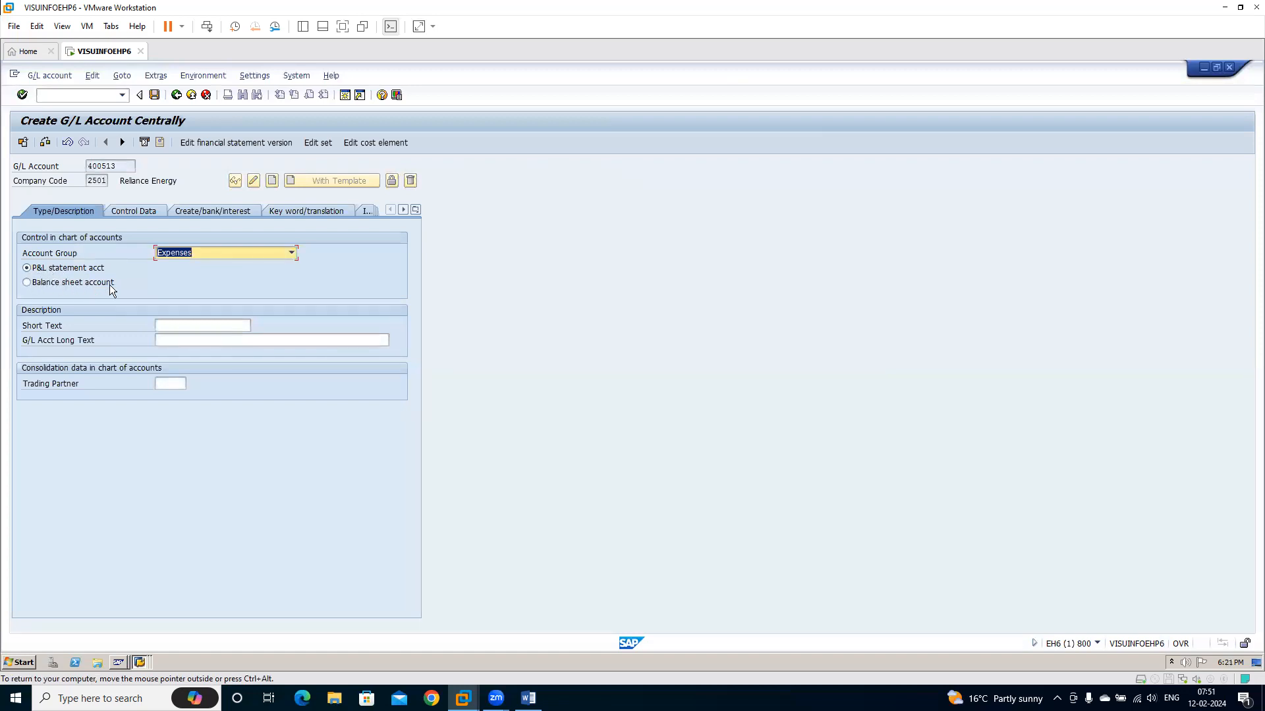
Enter Bus Hire Expn as both the short text and the G/L account long text
left_click(182, 323)
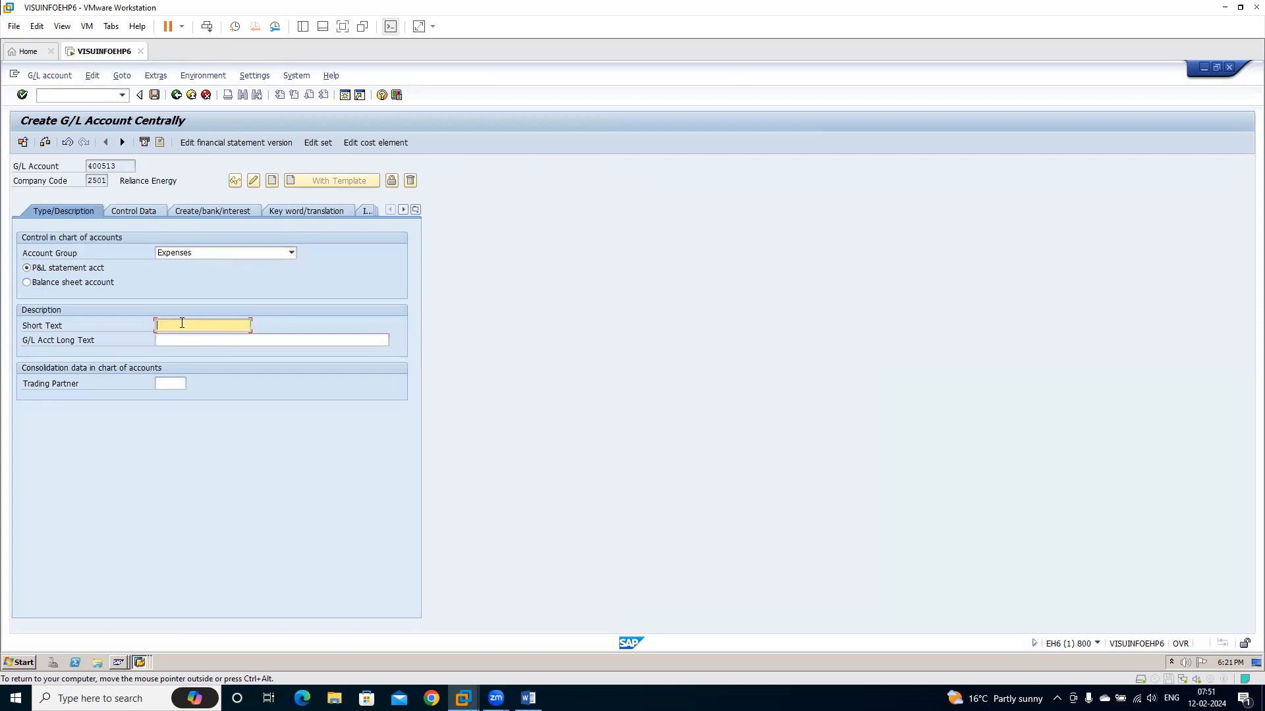
type("Bus Hire Expn")
key("Tab")
key("shift+Tab")
key("ctrl+c")
key("Tab")
key("ctrl+v")
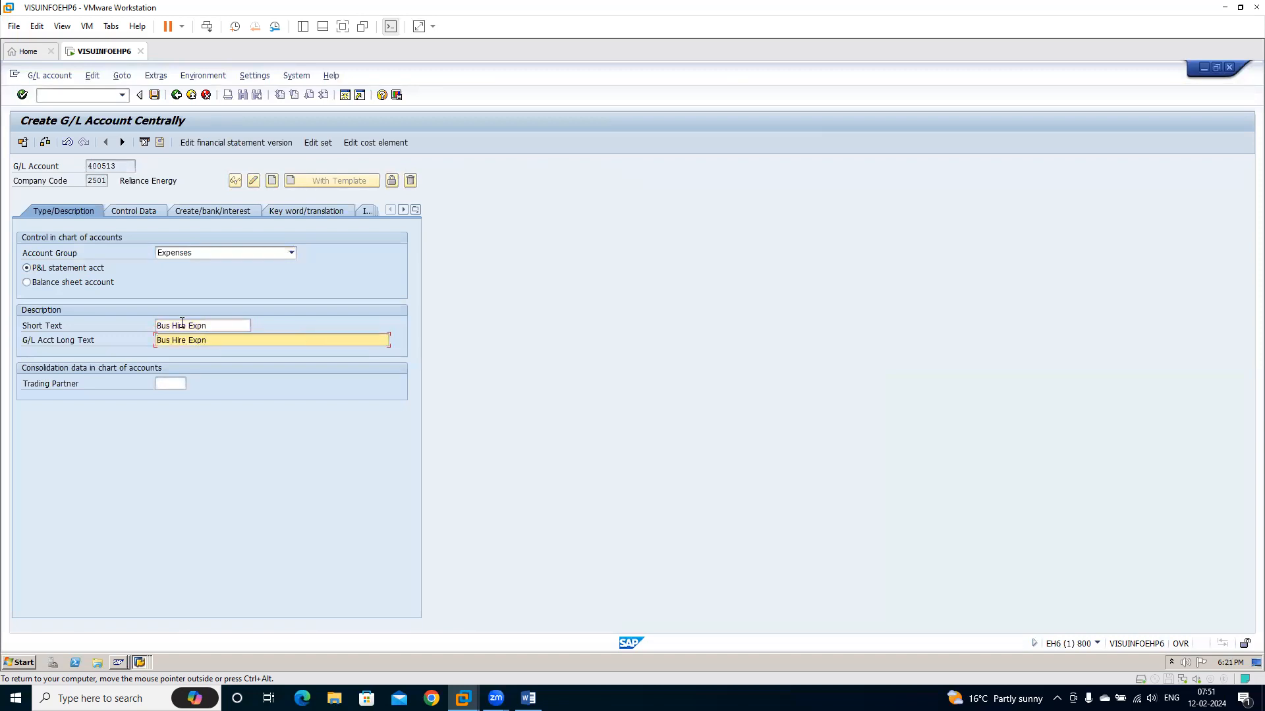
In the control data, enter INR as account currency, enable line item display and set the sort key to 001
left_click(137, 212)
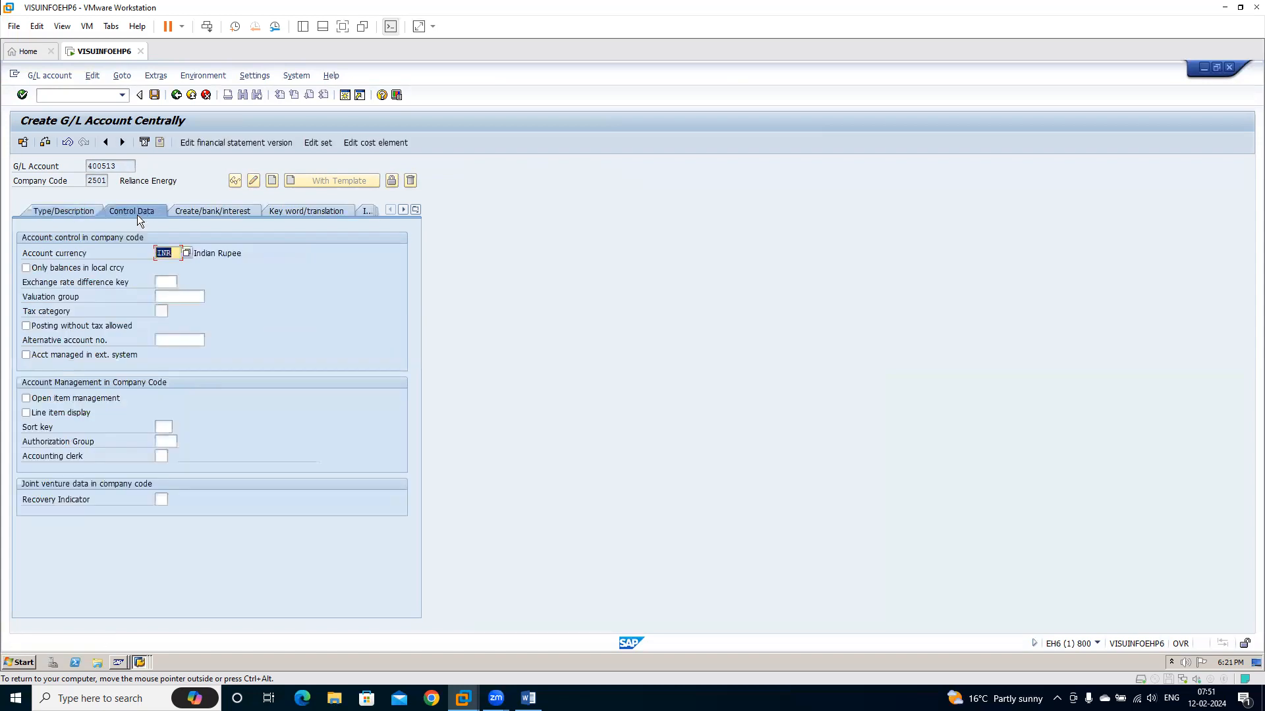
type("INR")
left_click(49, 397)
left_click(49, 398)
left_click(71, 414)
left_click(161, 428)
type("00")
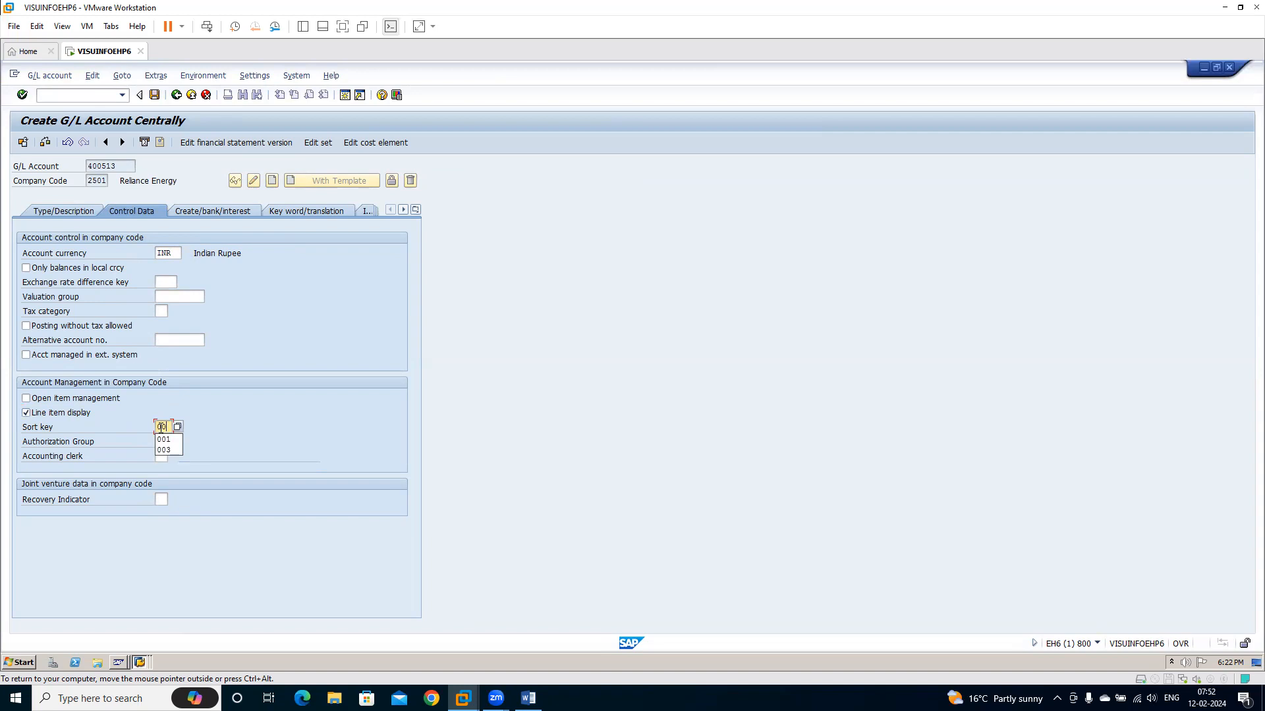
type("1")
Set the field status group to G001 and save the new G/L account
left_click(218, 211)
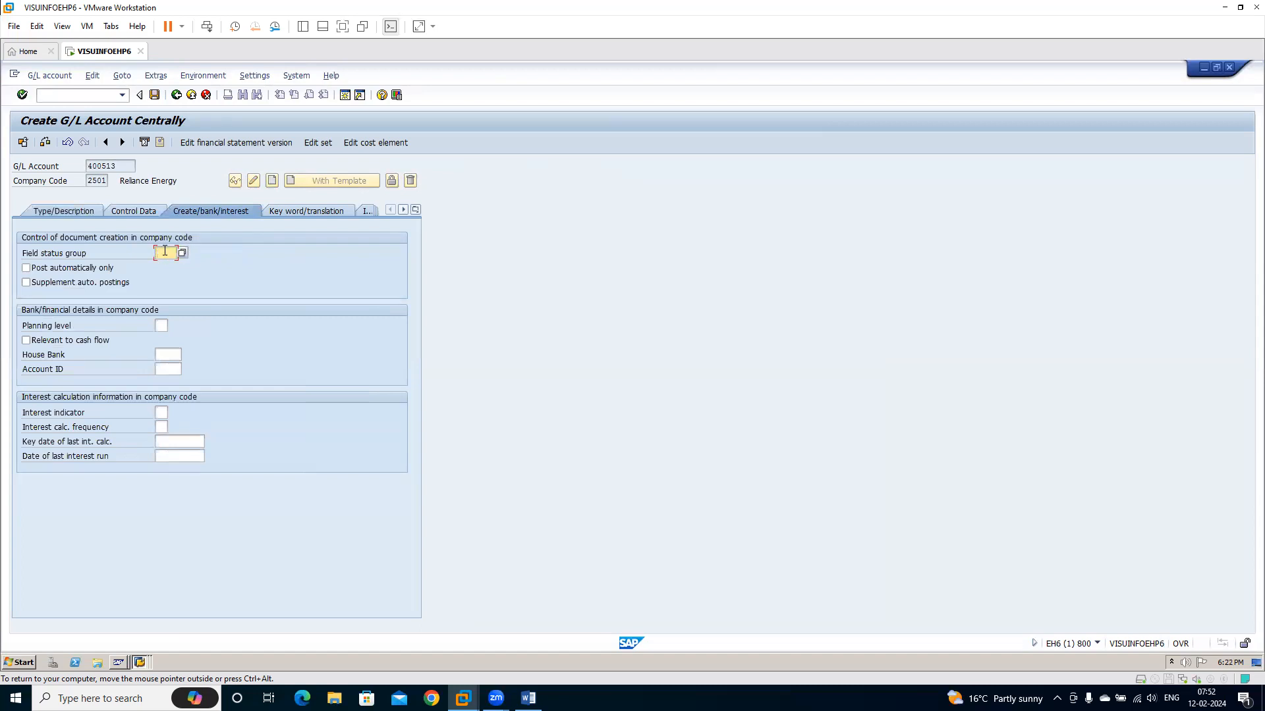
type("G001")
left_click(156, 96)
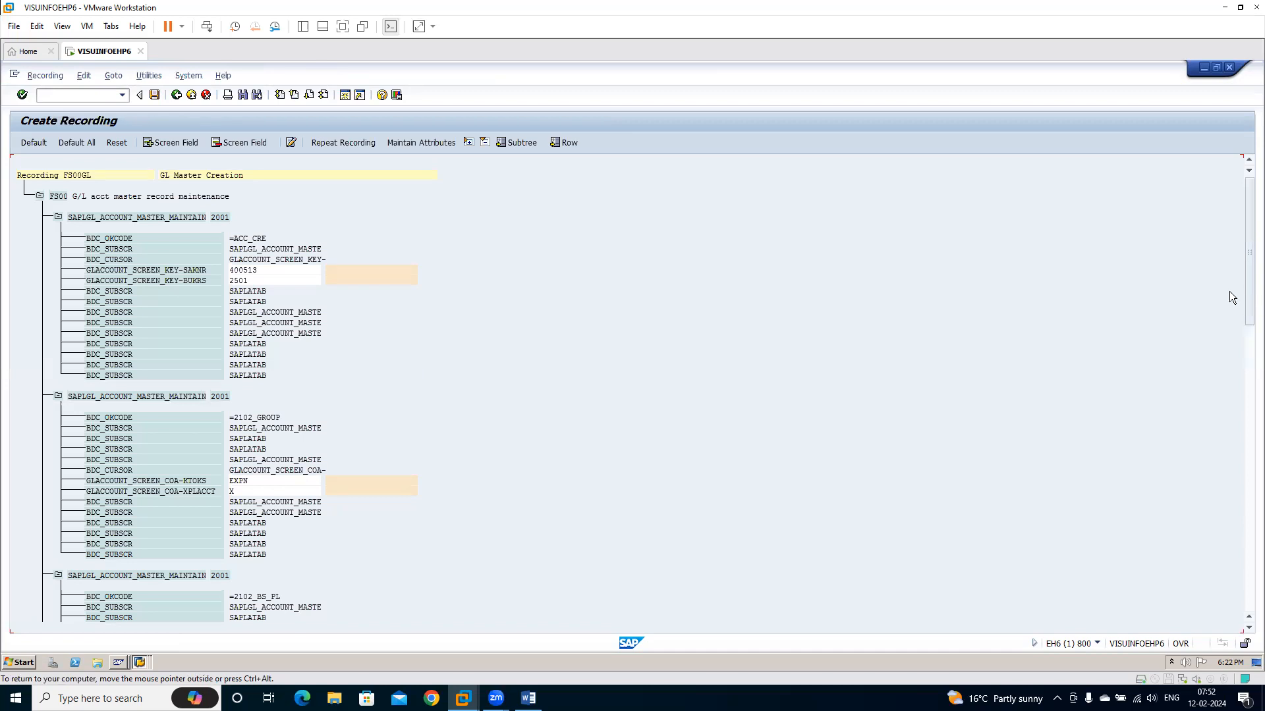
Review the recorded FS00 screens and copy the account group value EXPN from the recording
left_click_drag(1248, 291, 1229, 399)
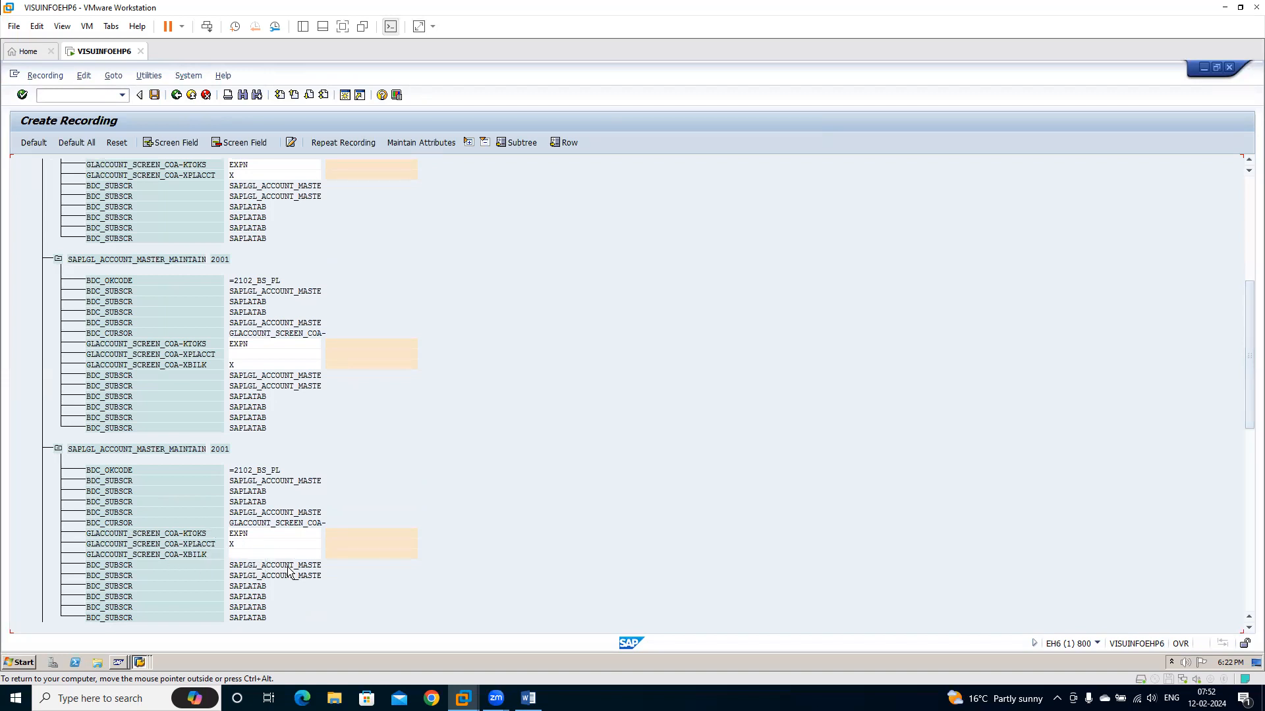
left_click_drag(1229, 413, 1230, 509)
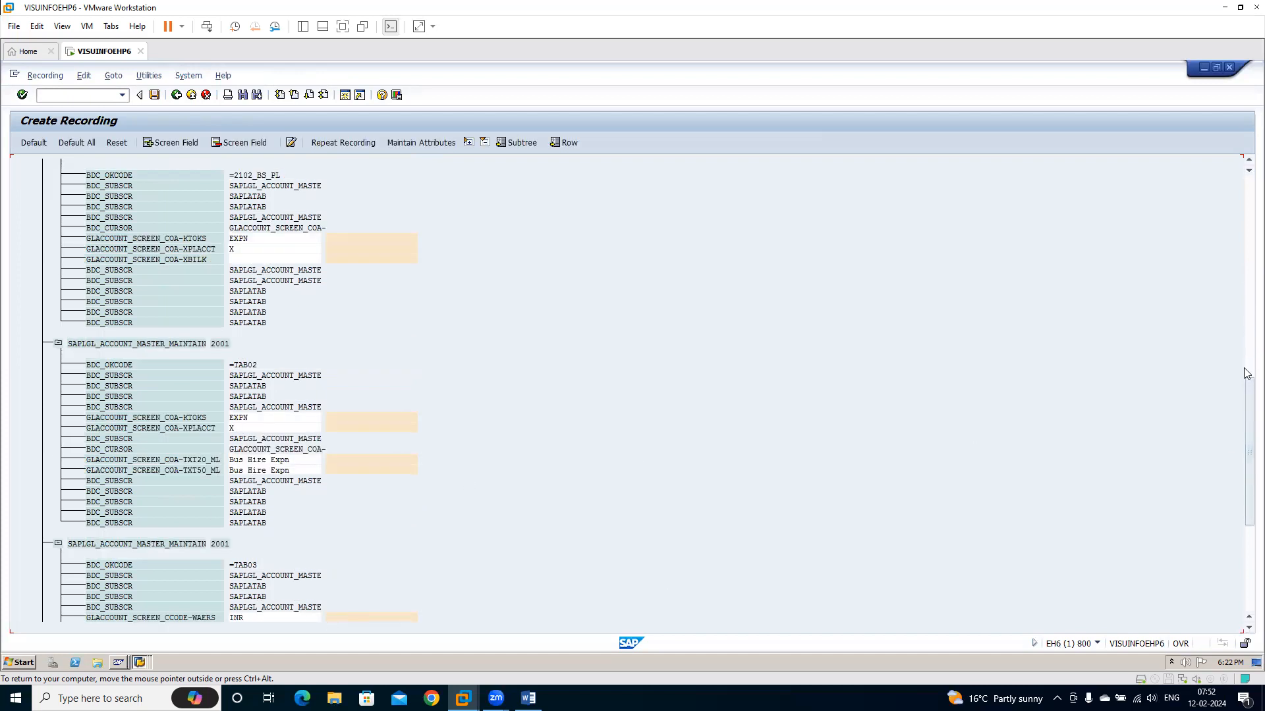
left_click_drag(1229, 405, 1229, 508)
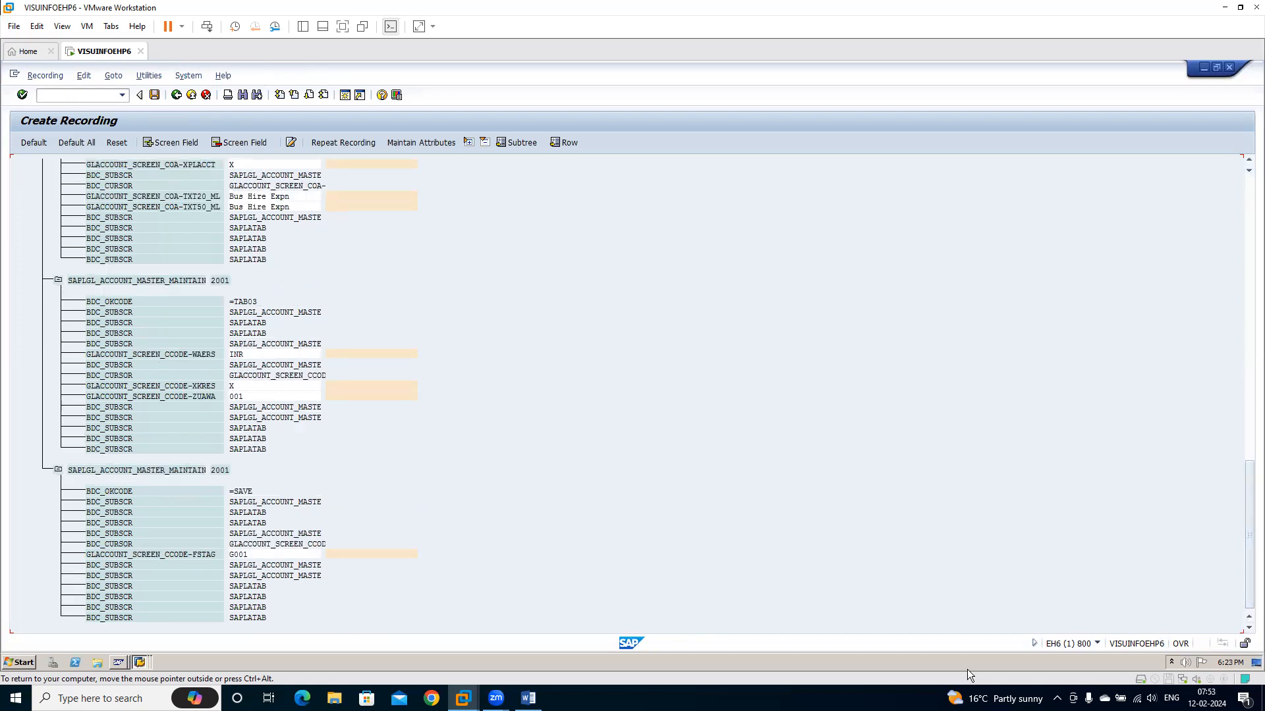
left_click_drag(1229, 580, 1229, 198)
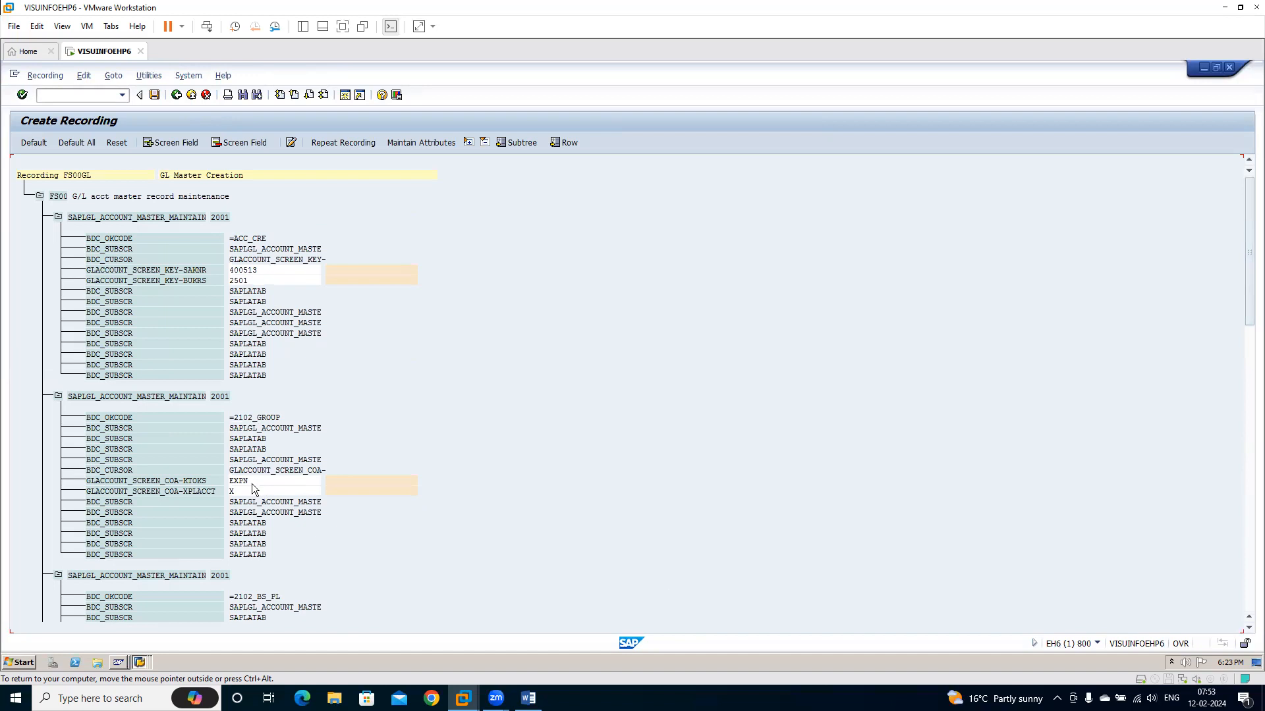
left_click_drag(227, 484, 480, 532)
key("ctrl+c")
key("super+r")
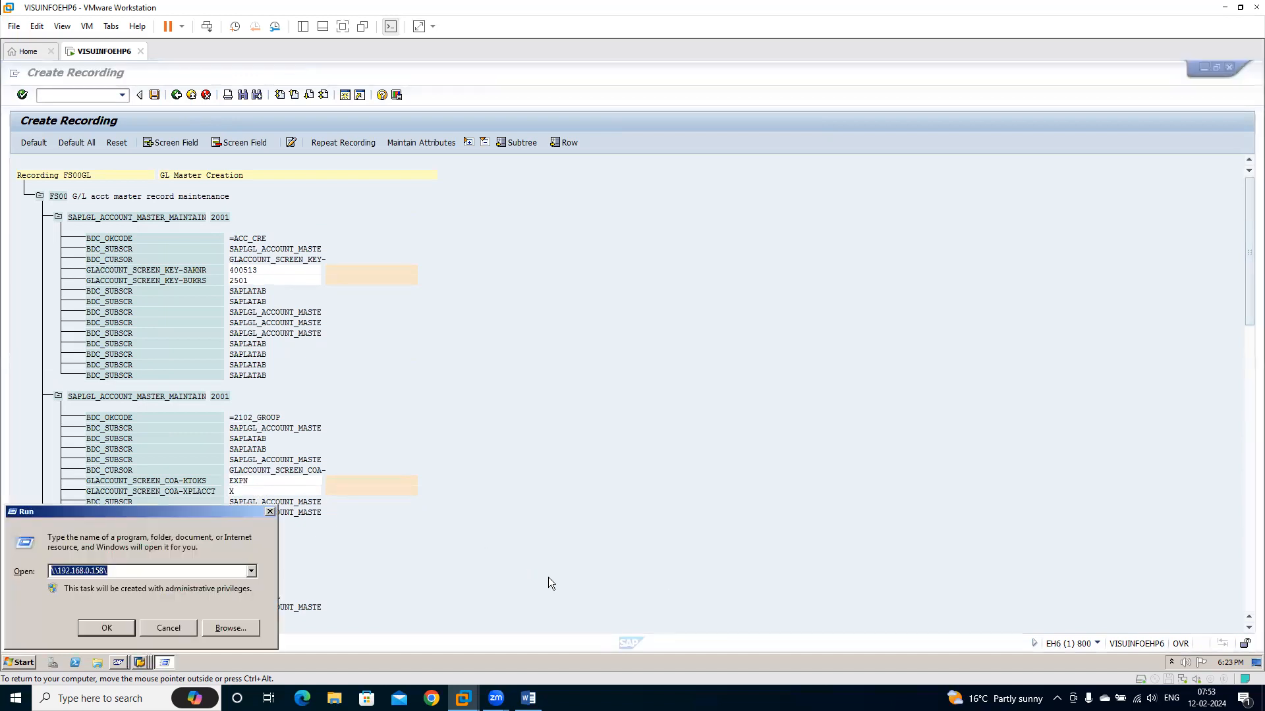
type("no")
key("Escape")
Open Notepad on the host computer and note the values EXPN and X on separate lines
key("ctrl+alt")
key("super")
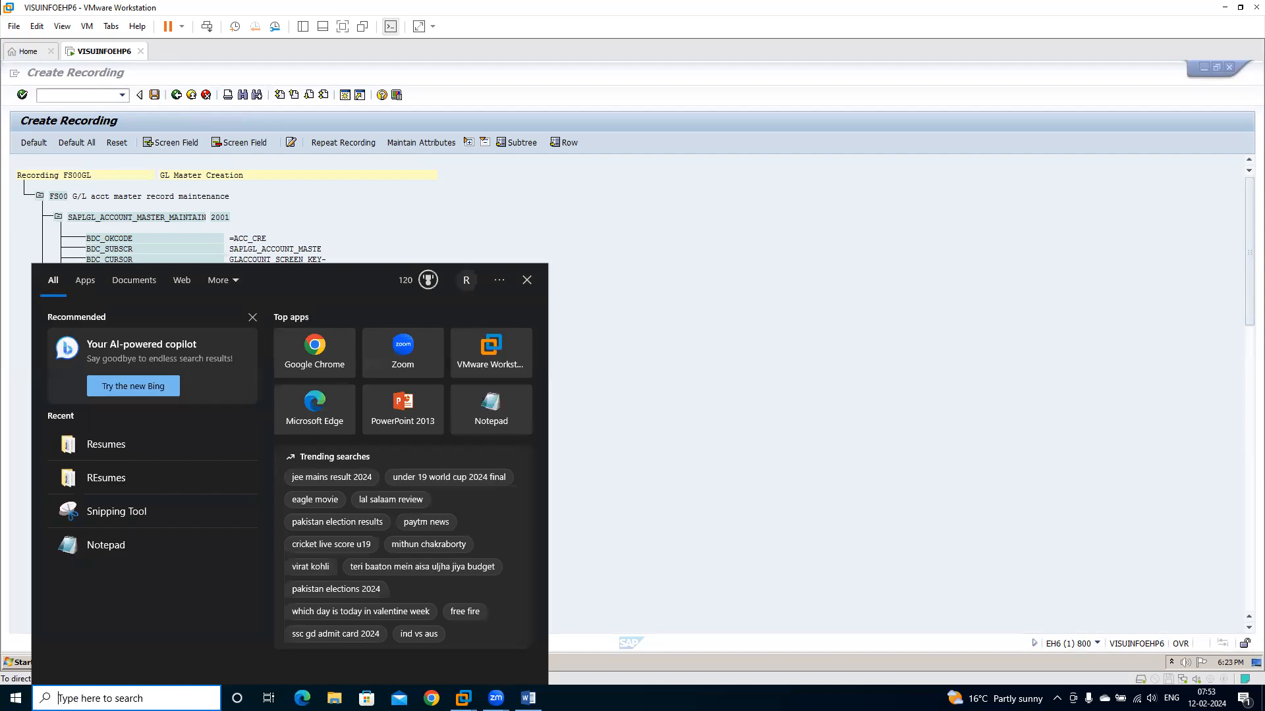
type("notepa")
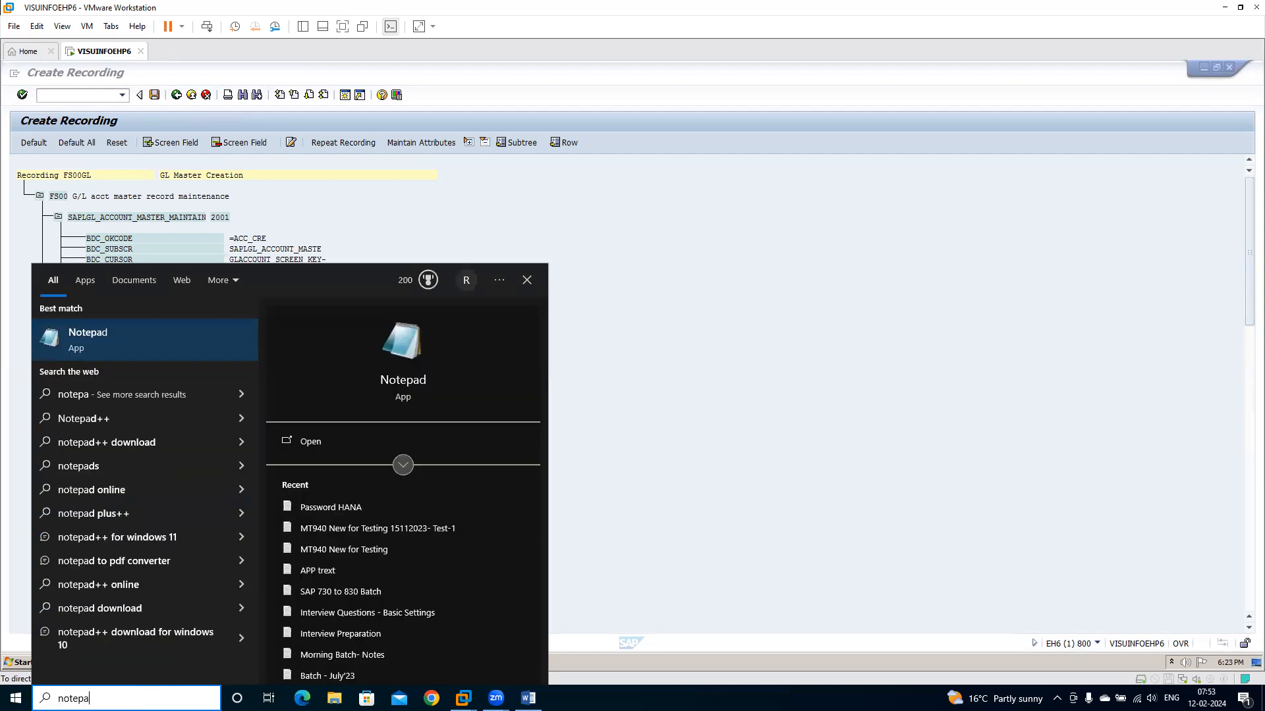
left_click(103, 344)
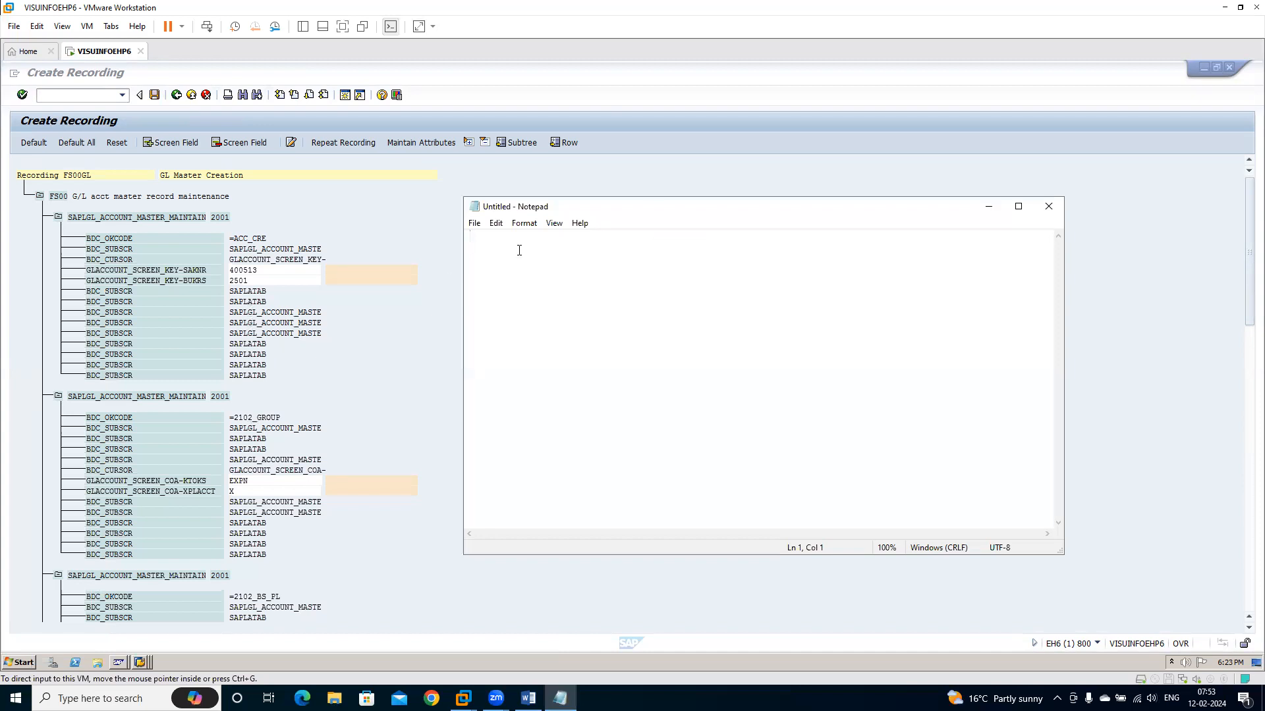
key("ctrl+v")
key("Return")
type("X")
Find the sort key field GLACCOUNT_SCREEN_CCODE-ZUAWA in the recording and add its value 001 as a new line in Notepad
left_click(372, 530)
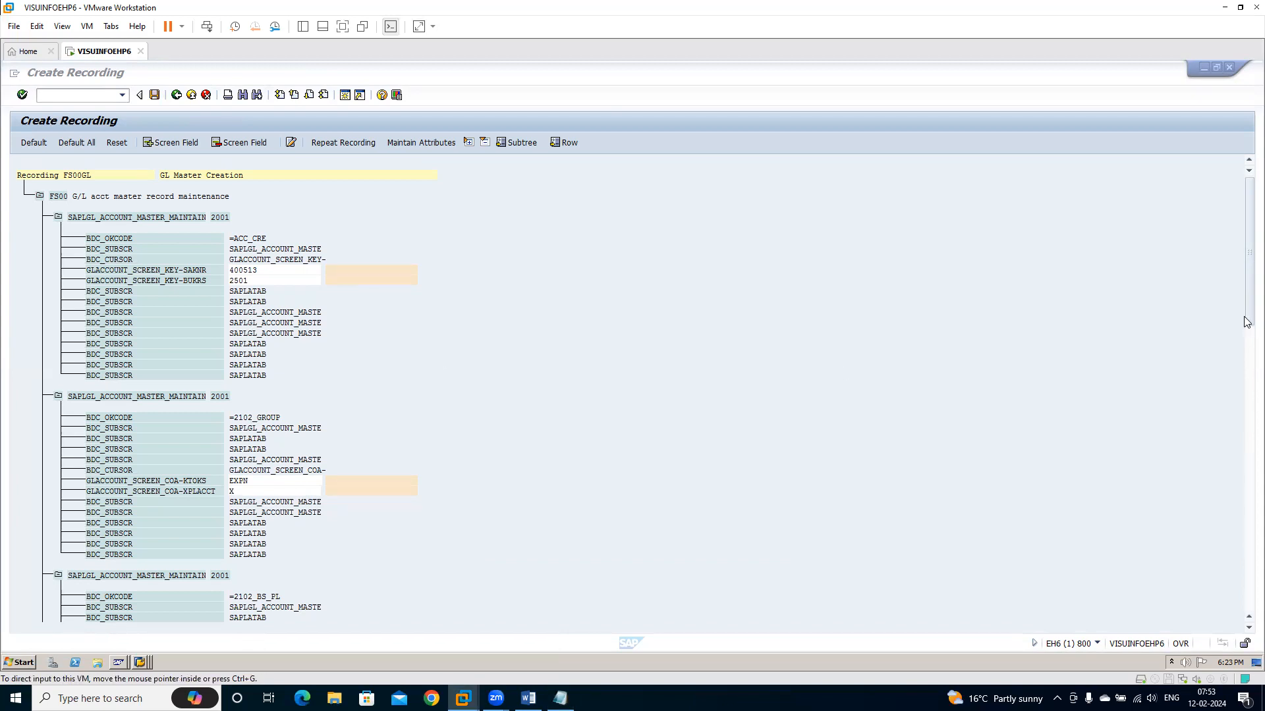
scroll(1229, 356, "down", 12)
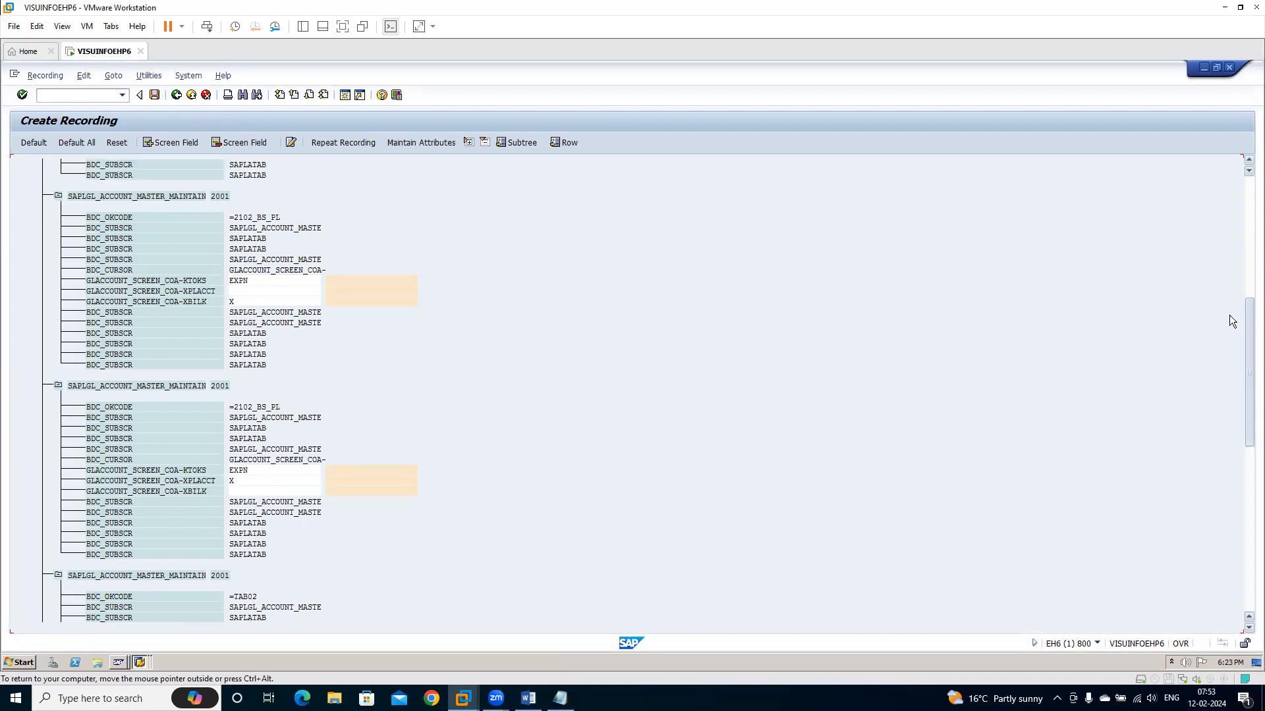
scroll(1229, 290, "up", 4)
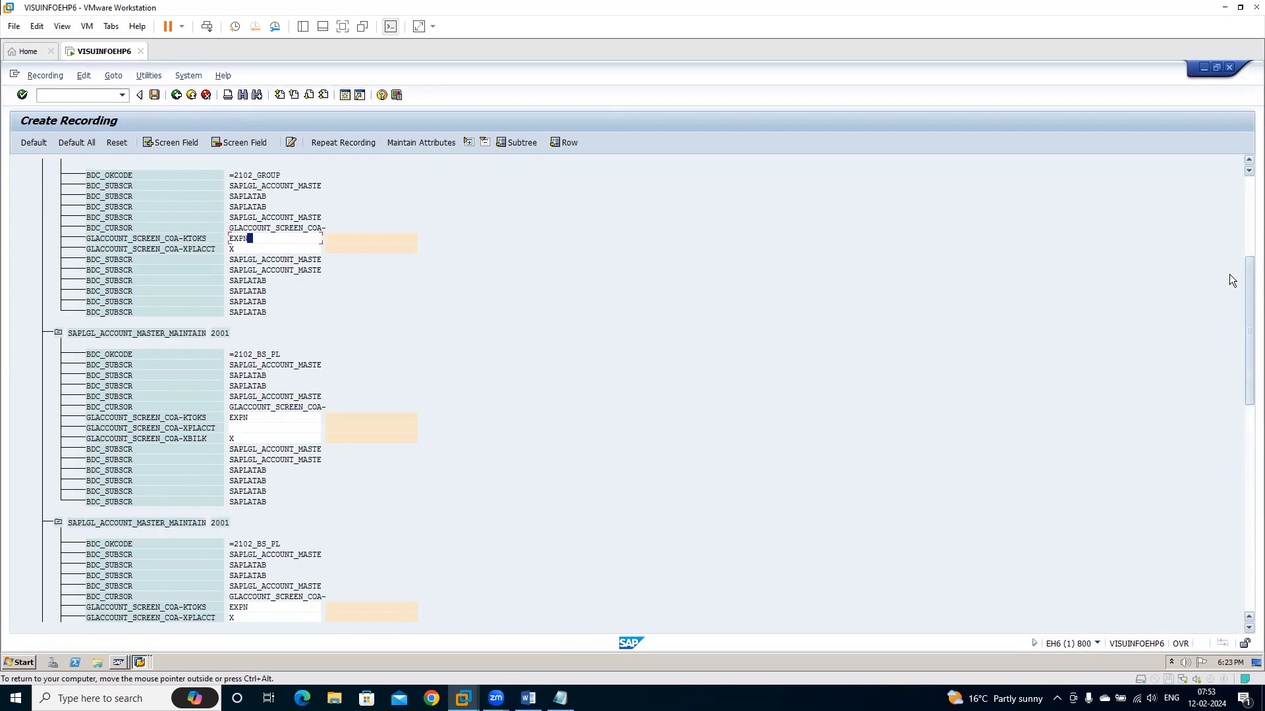
scroll(1229, 236, "up", 6)
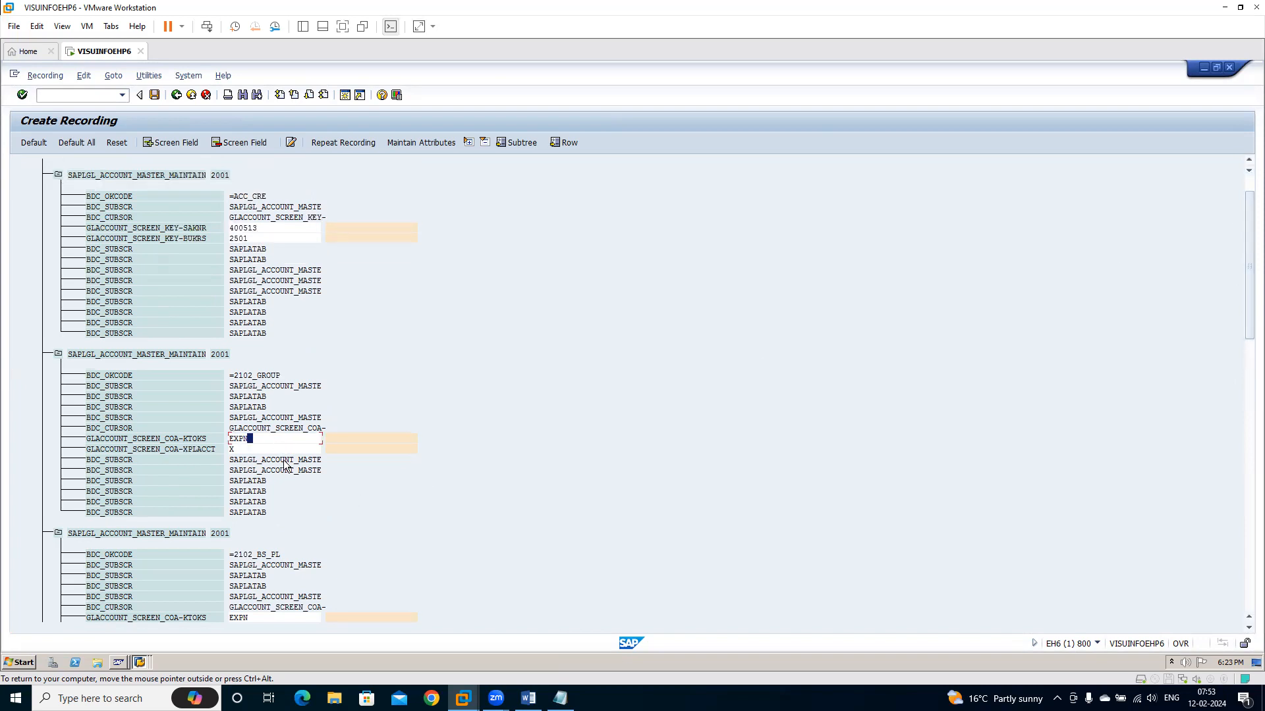
scroll(1229, 369, "down", 5)
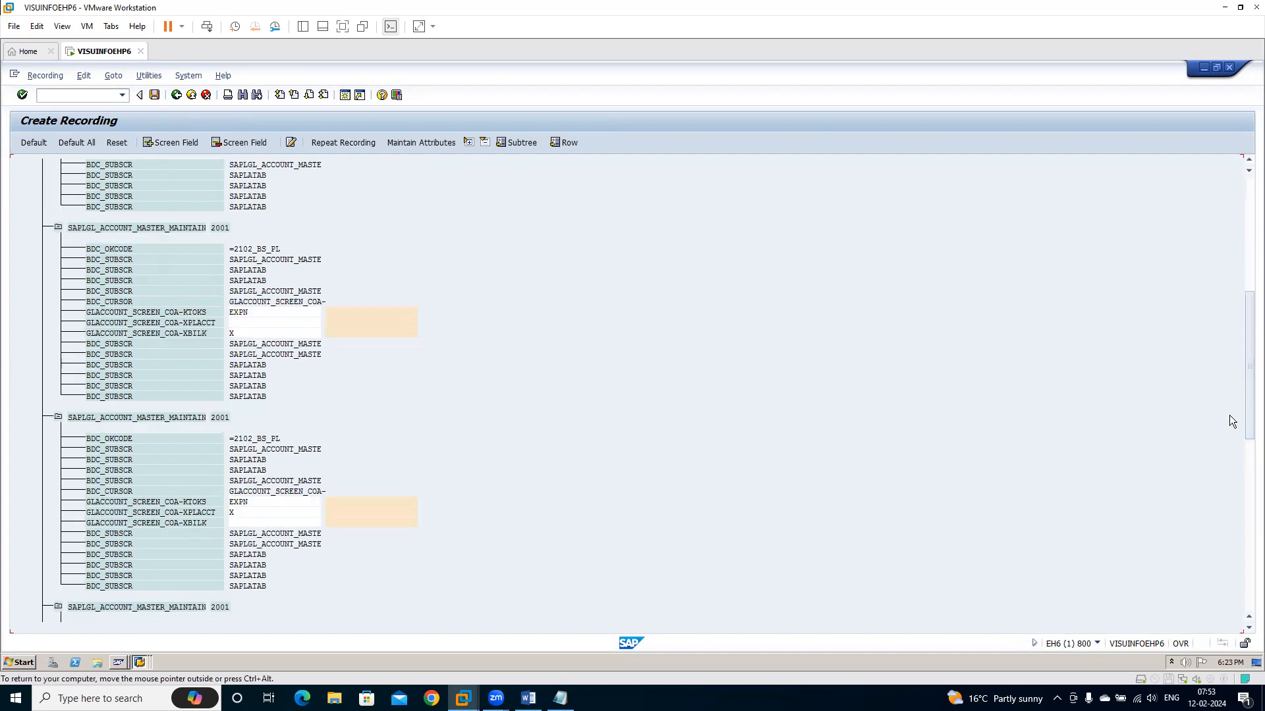
scroll(1229, 400, "down", 4)
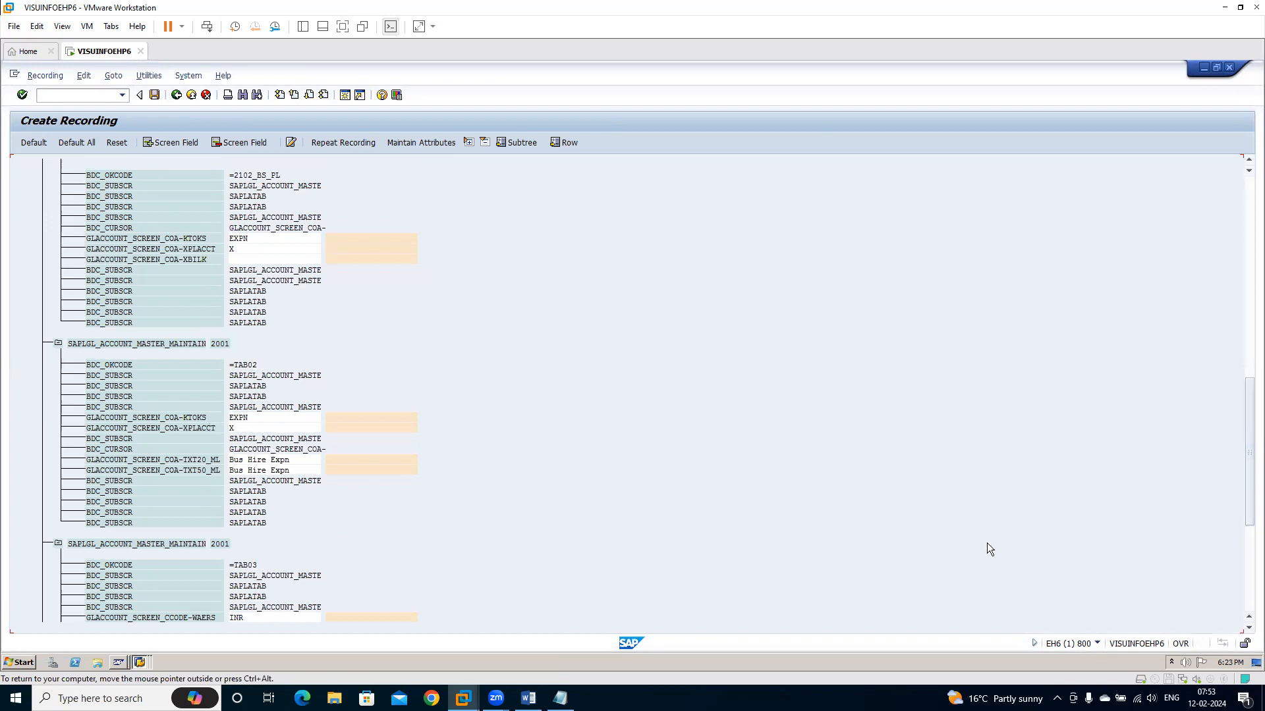
scroll(1229, 399, "down", 4)
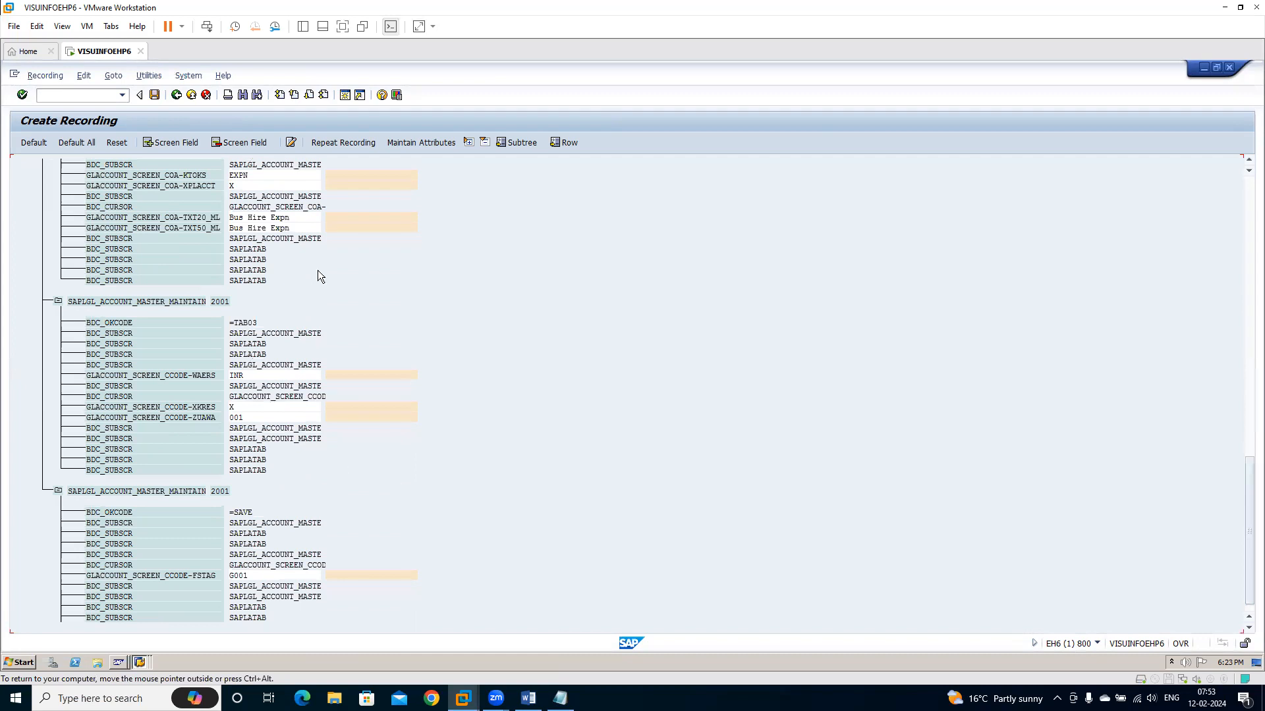
double_click(231, 418)
key("alt+Tab")
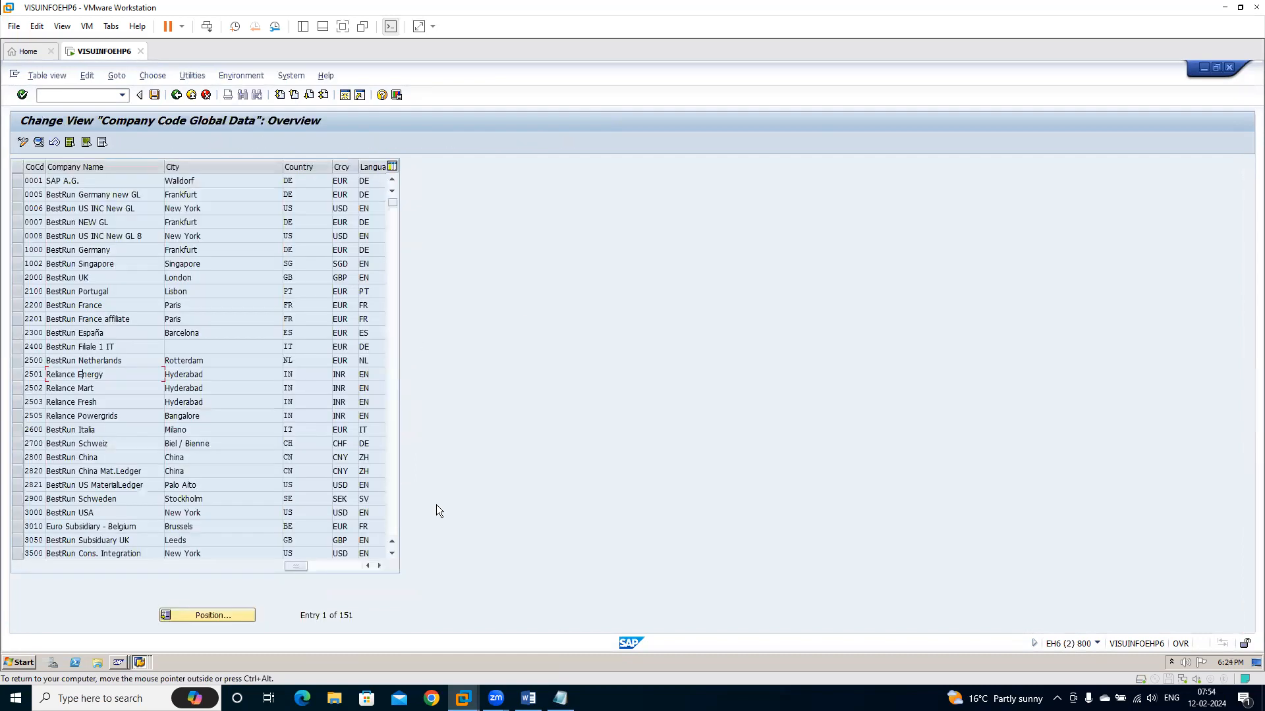
key("alt+Tab")
left_click(560, 698)
key("Return")
type("001")
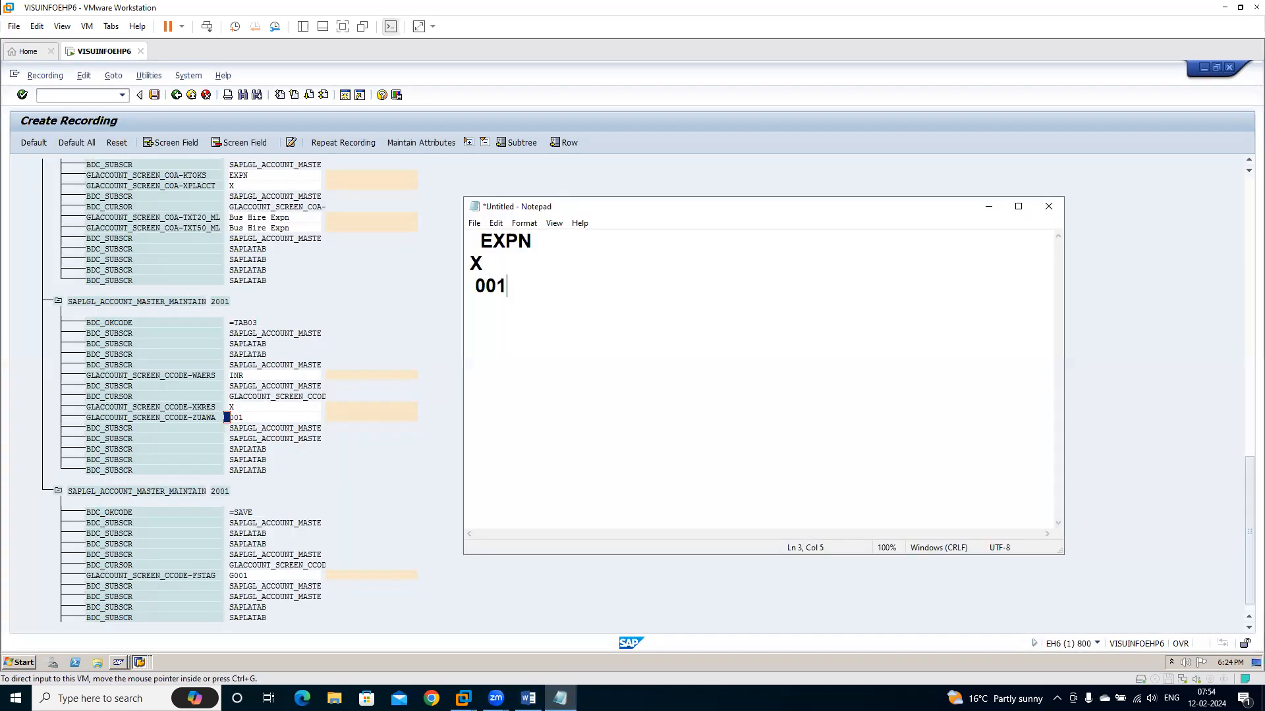
Switch back to the SAP recording in the virtual machine and assign default names and descriptions to all recorded fields
left_click(363, 276)
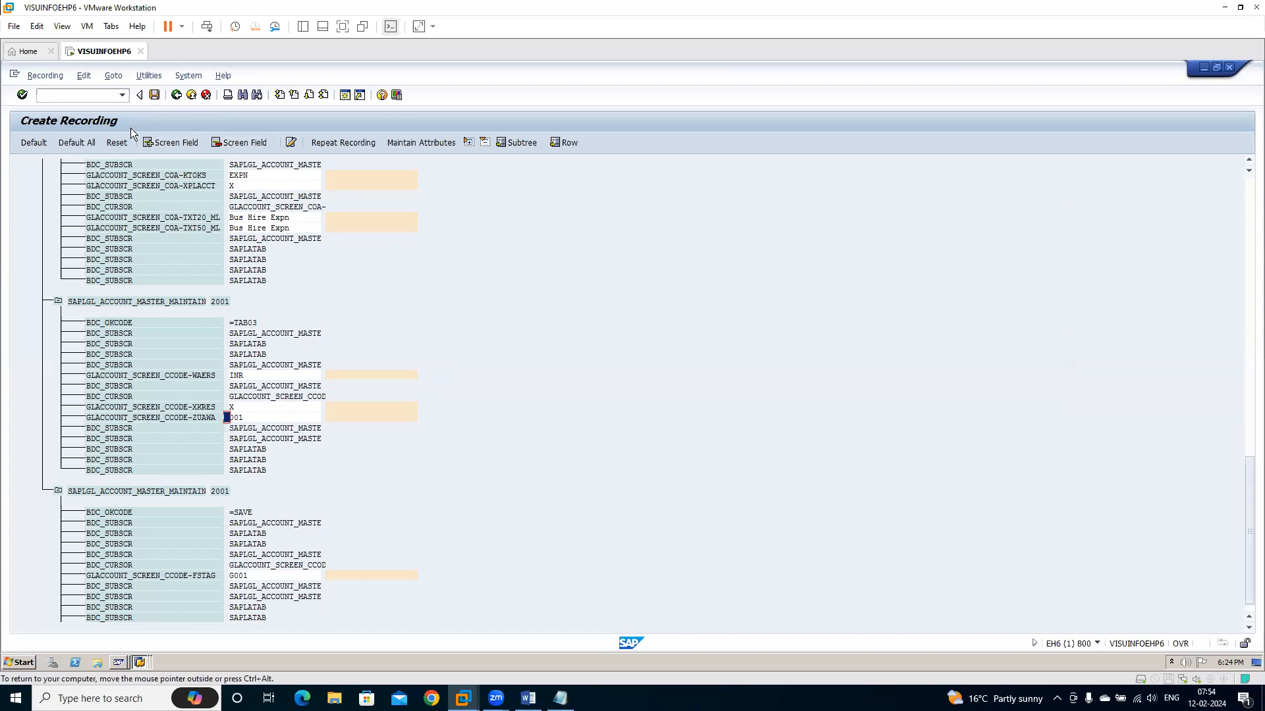
left_click(74, 143)
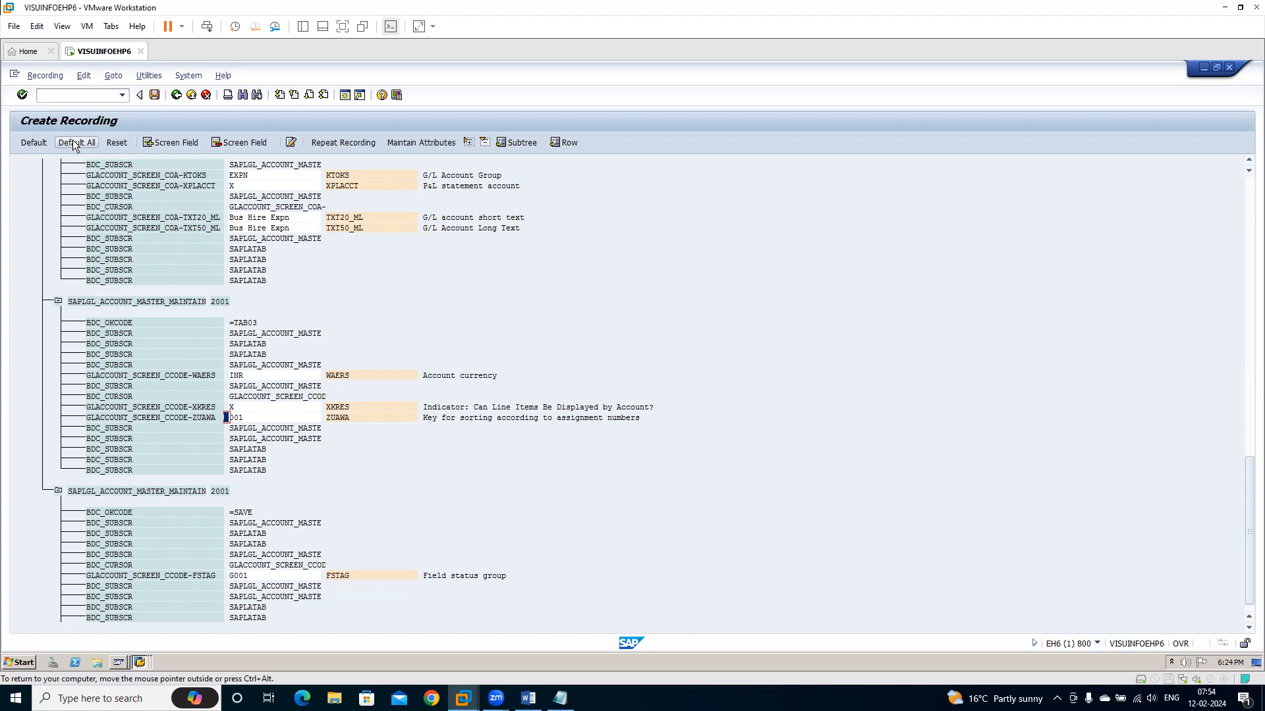
left_click(188, 75)
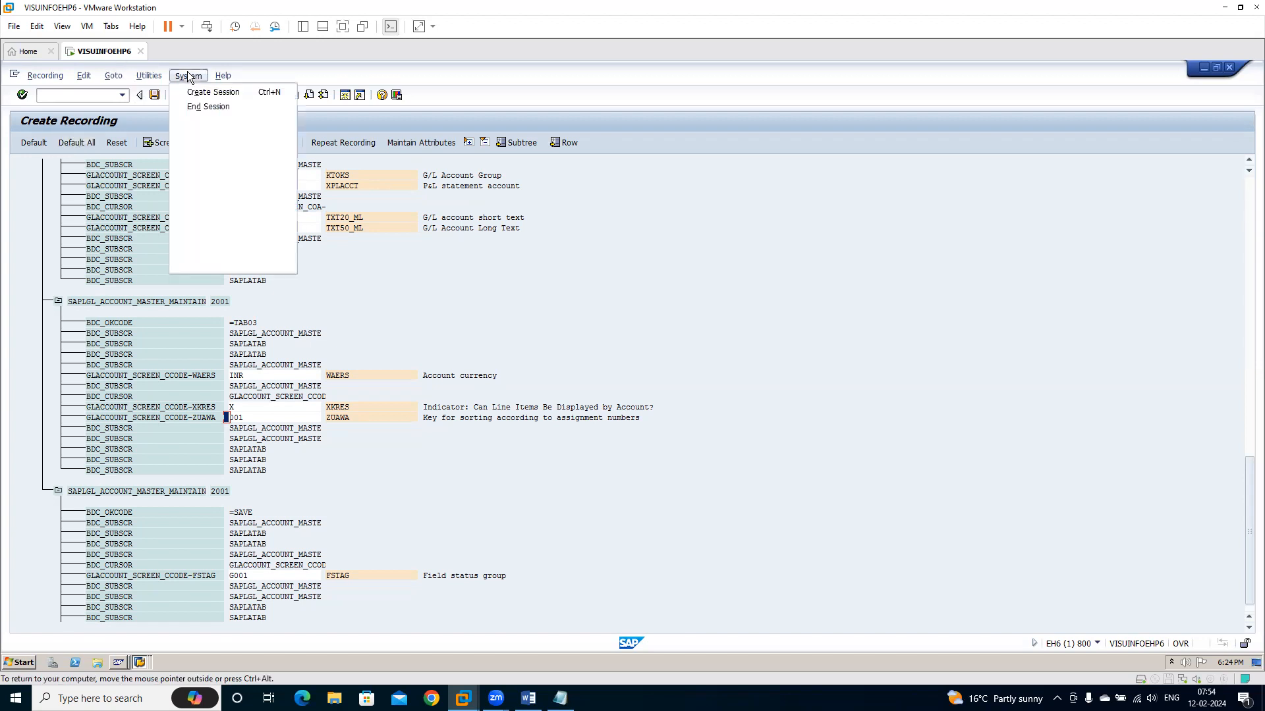
mouse_move(243, 164)
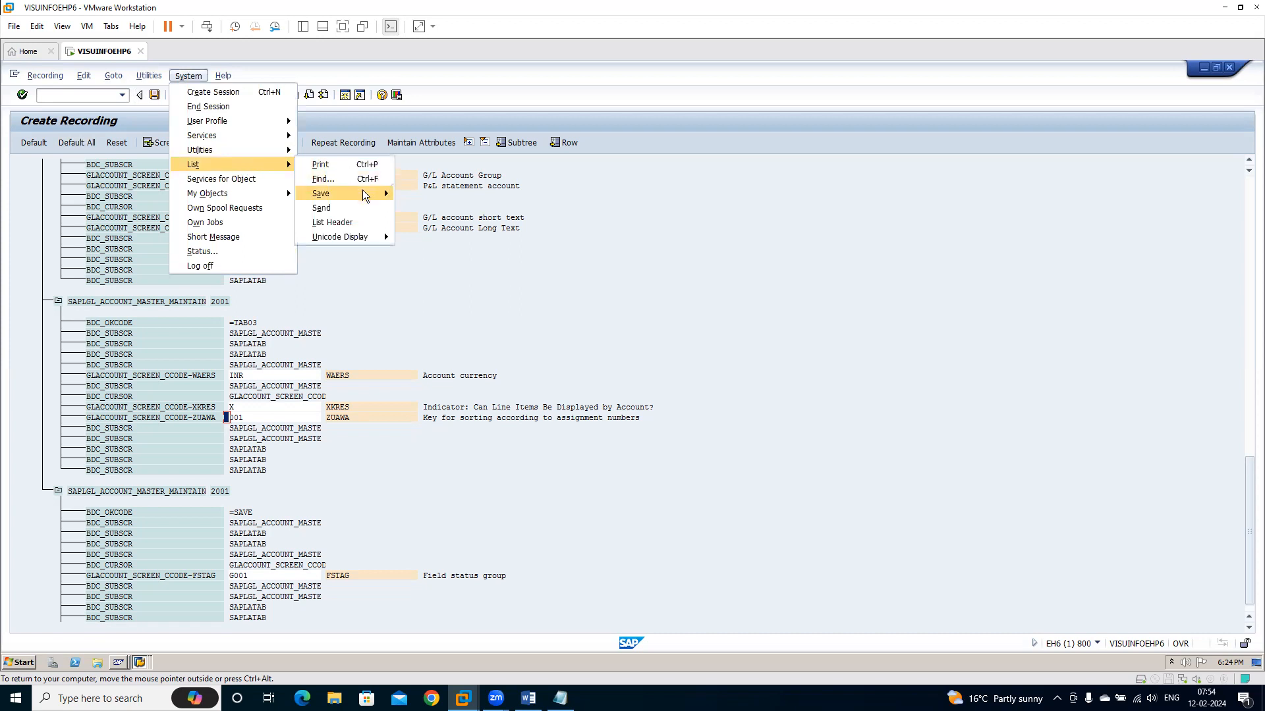
mouse_move(363, 194)
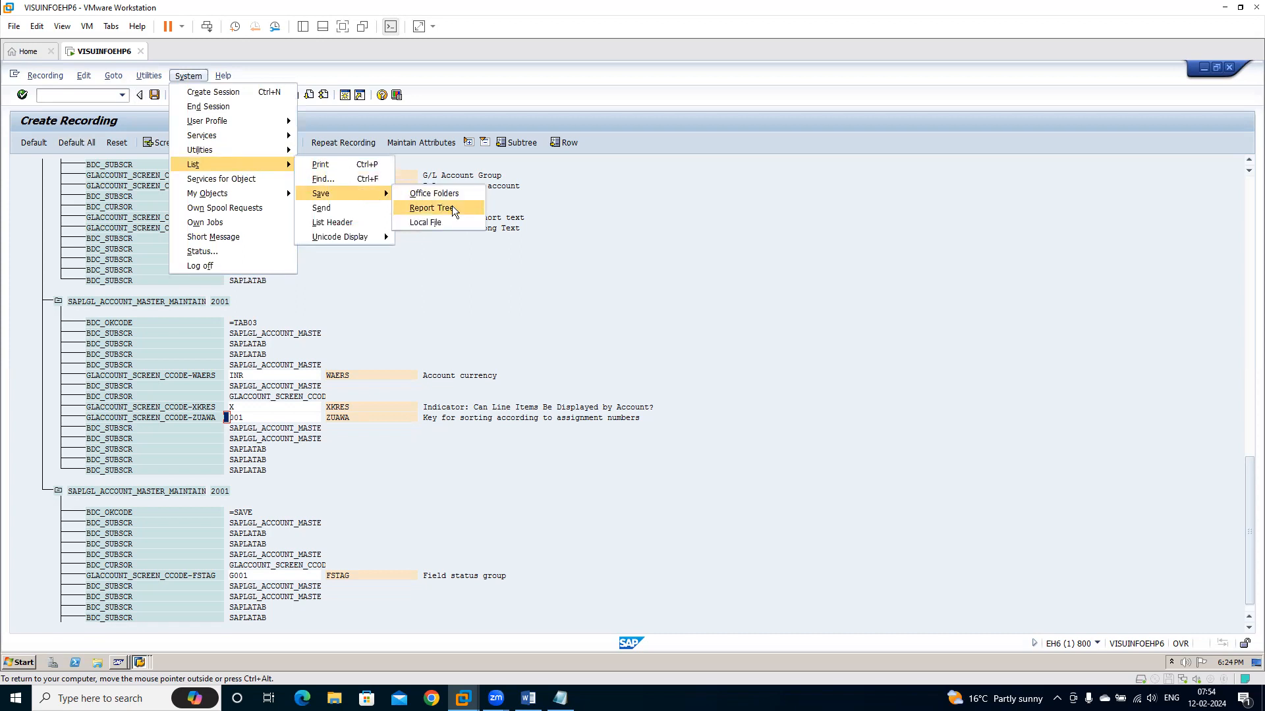
left_click(679, 408)
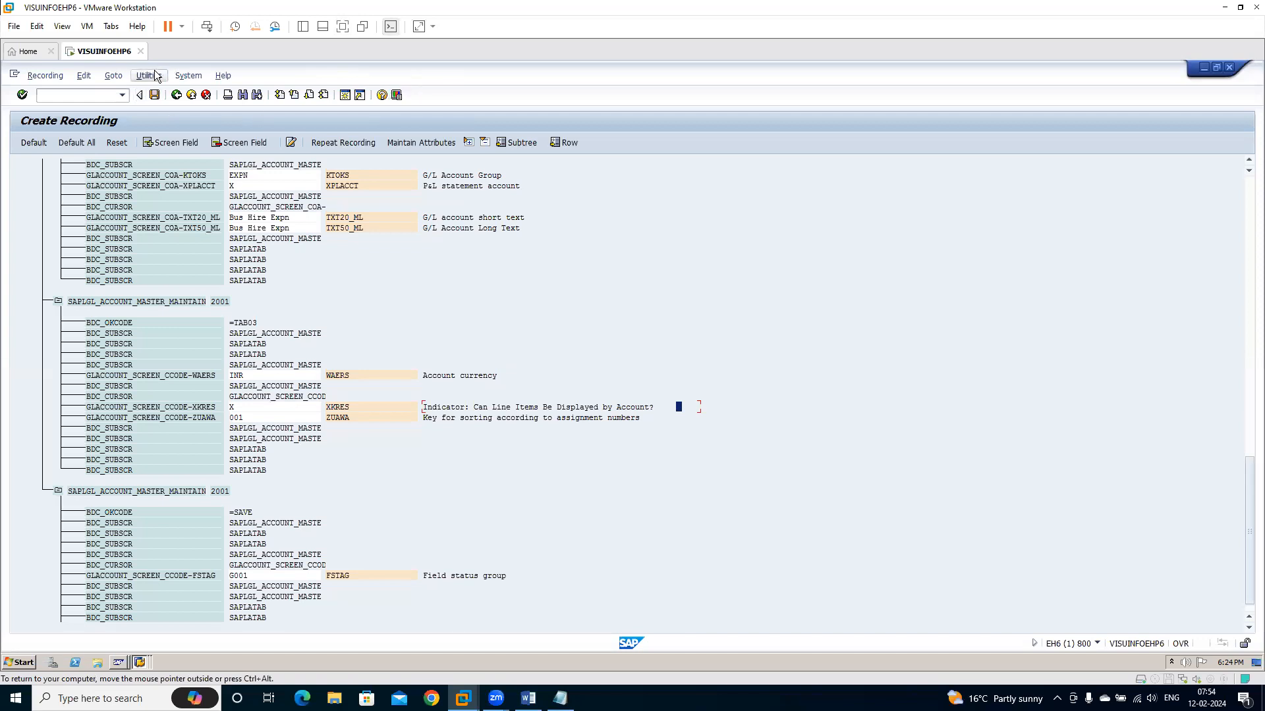
Save the changes to recording FS00GL and return to the LSMW project selection
left_click(177, 96)
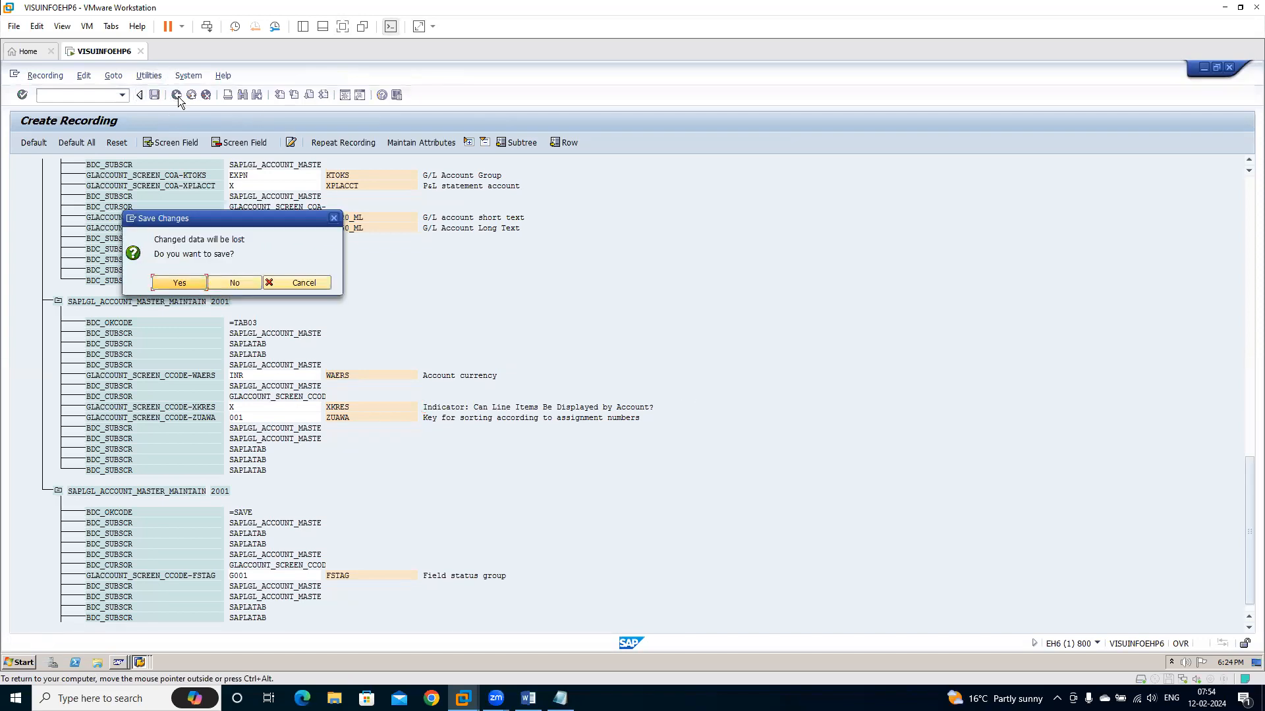
left_click(185, 289)
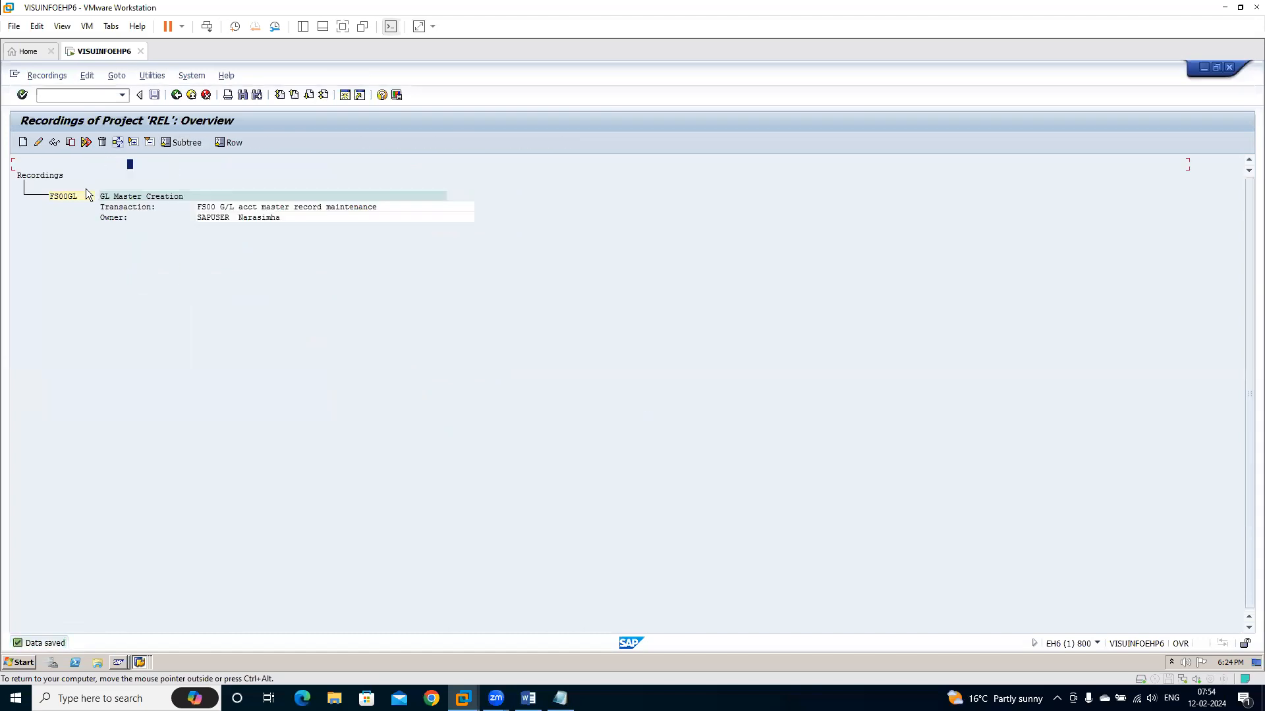
left_click(177, 96)
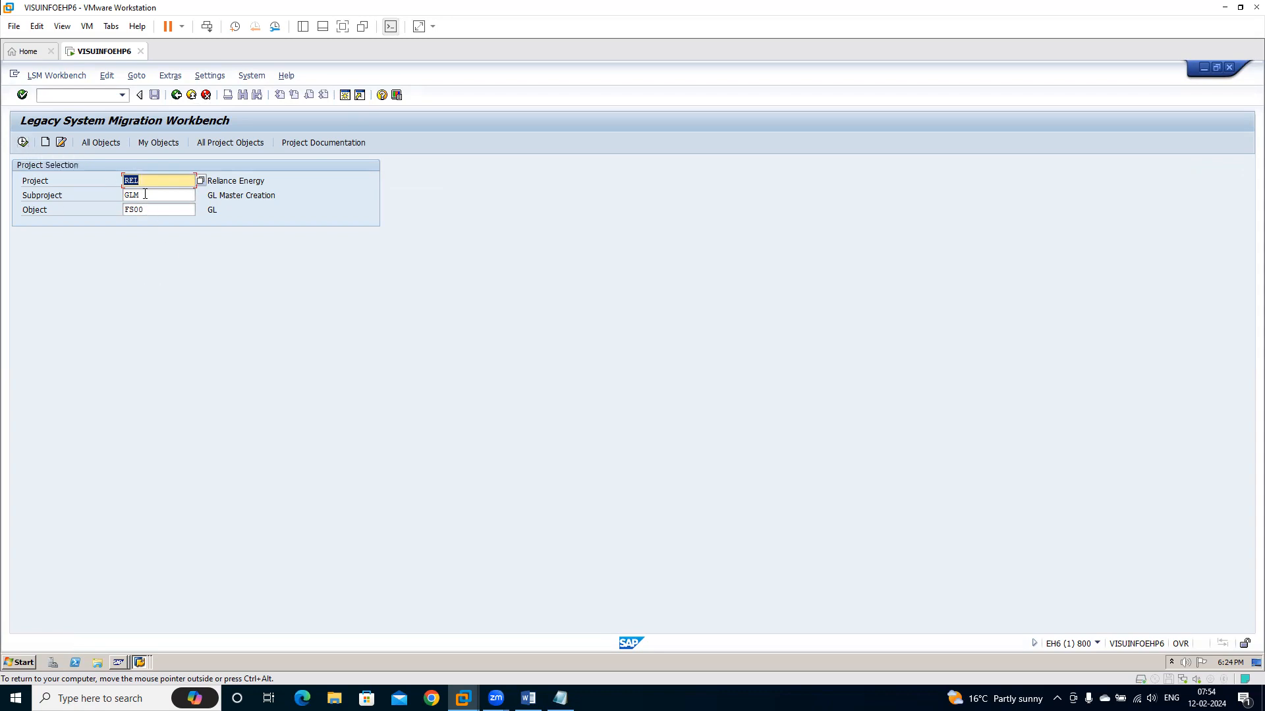
Open the list of LSMW process steps for project REL, subproject GLM, object FS00
left_click(138, 78)
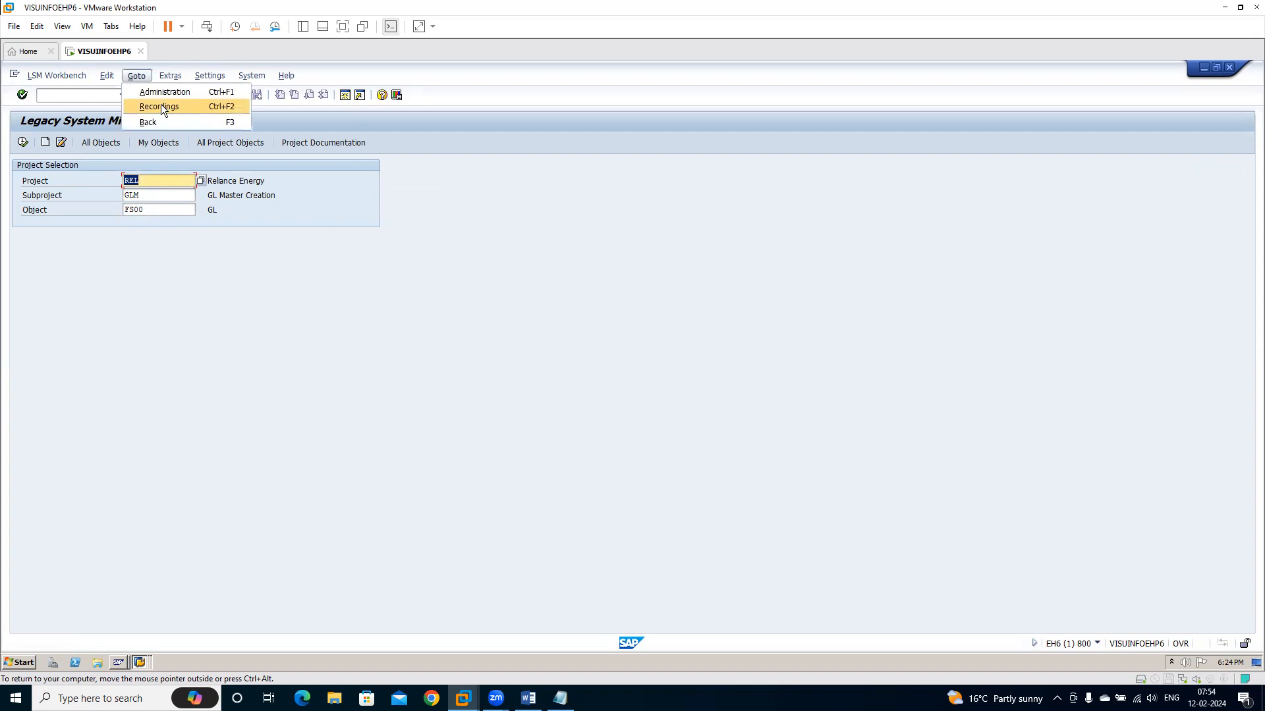
left_click(131, 263)
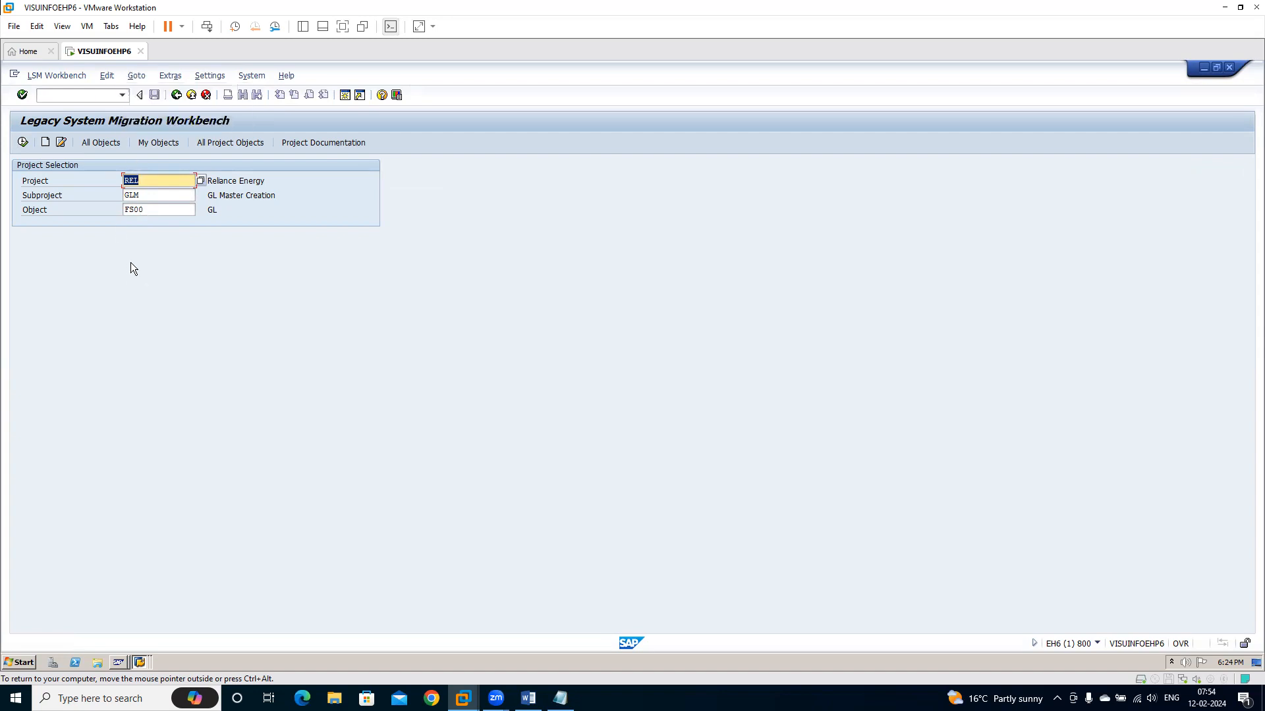
left_click(22, 144)
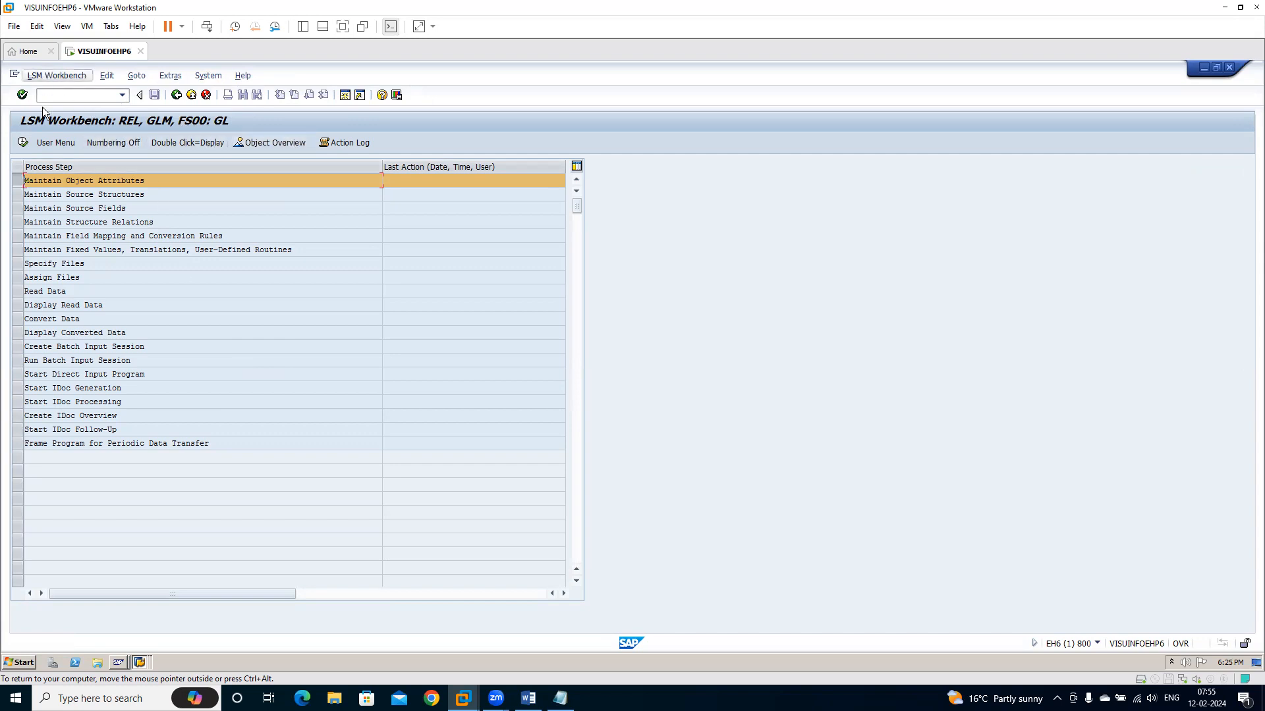
left_click(278, 144)
left_click(177, 96)
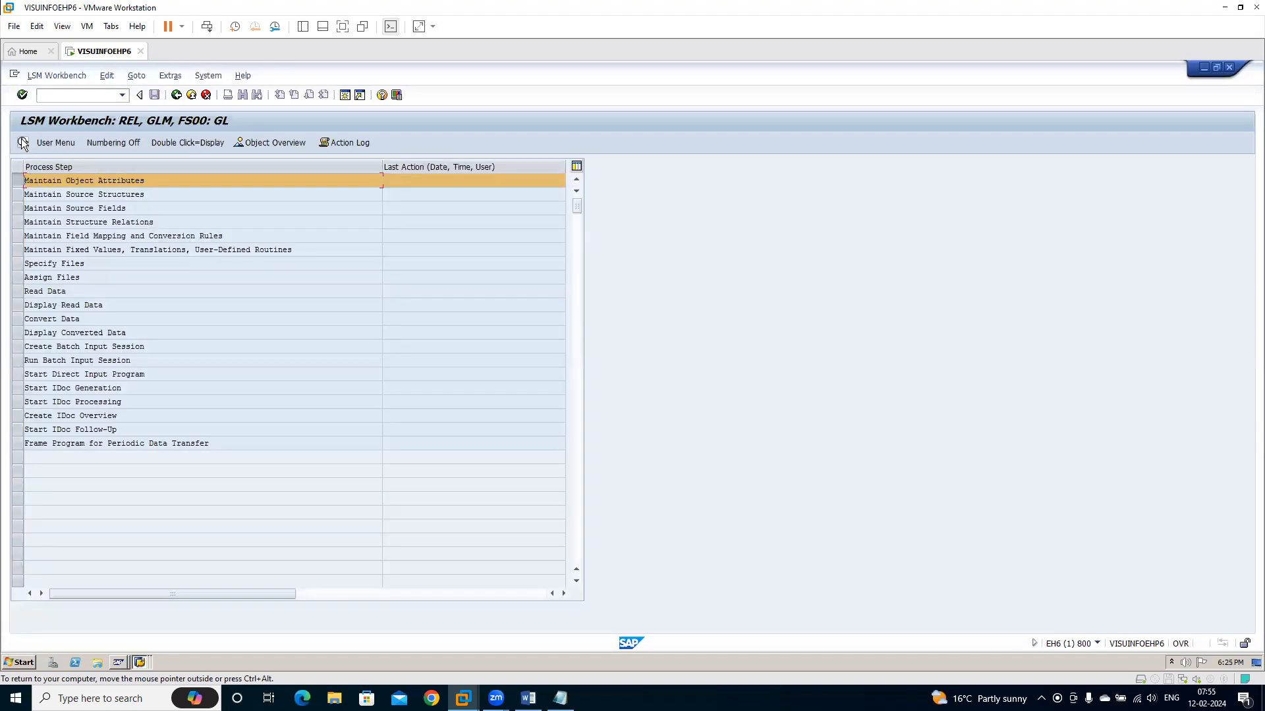
Maintain the object attributes of FS00 to use batch input recording FS00GL, save them and return to the process steps
left_click(24, 143)
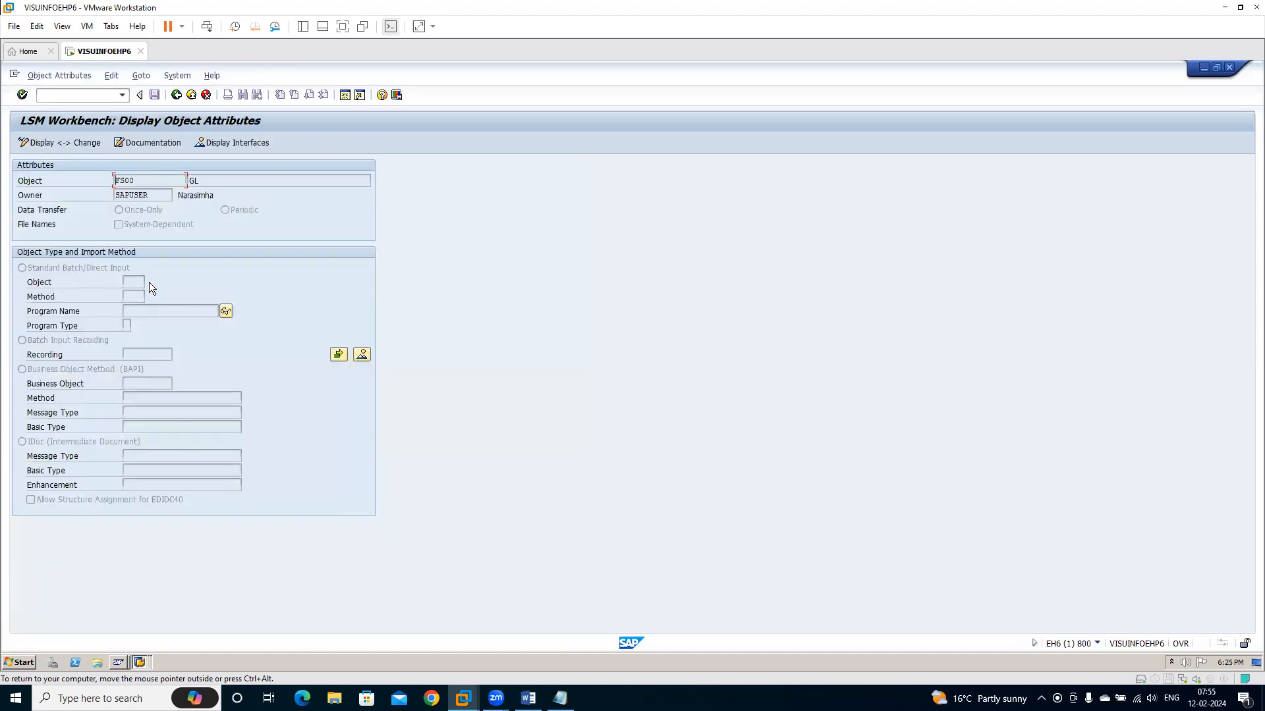
left_click(43, 142)
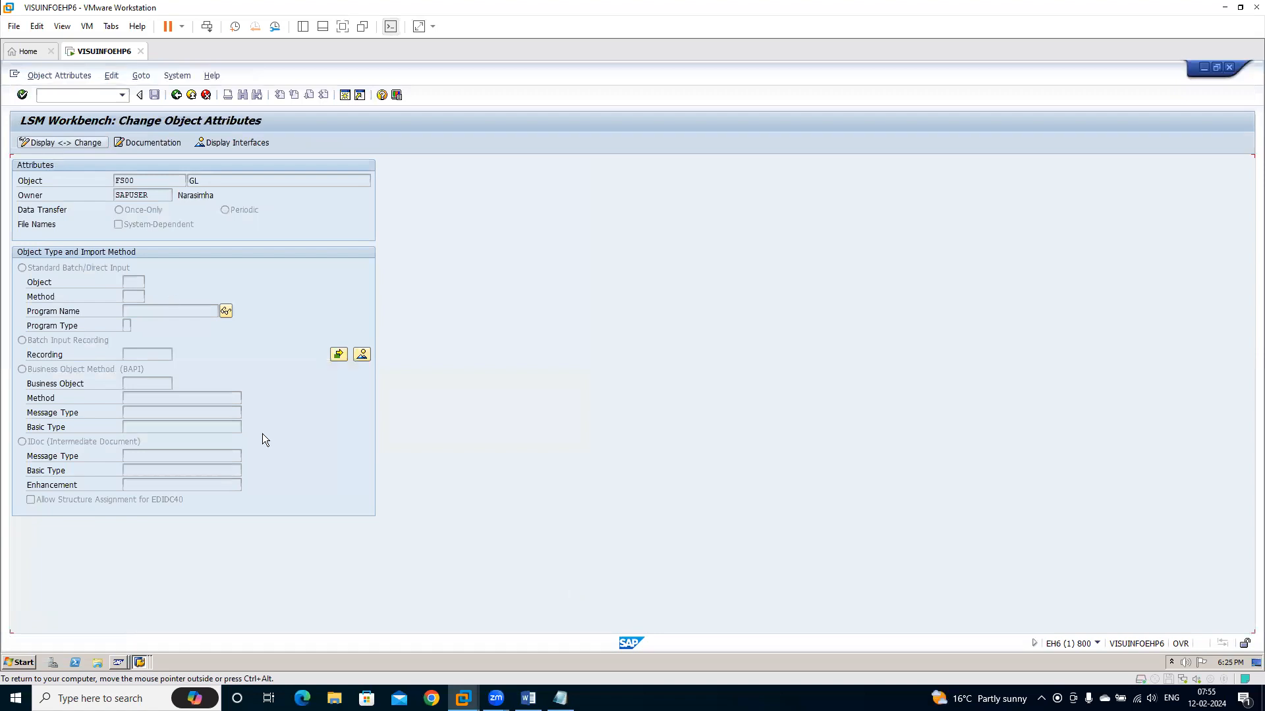
left_click(48, 340)
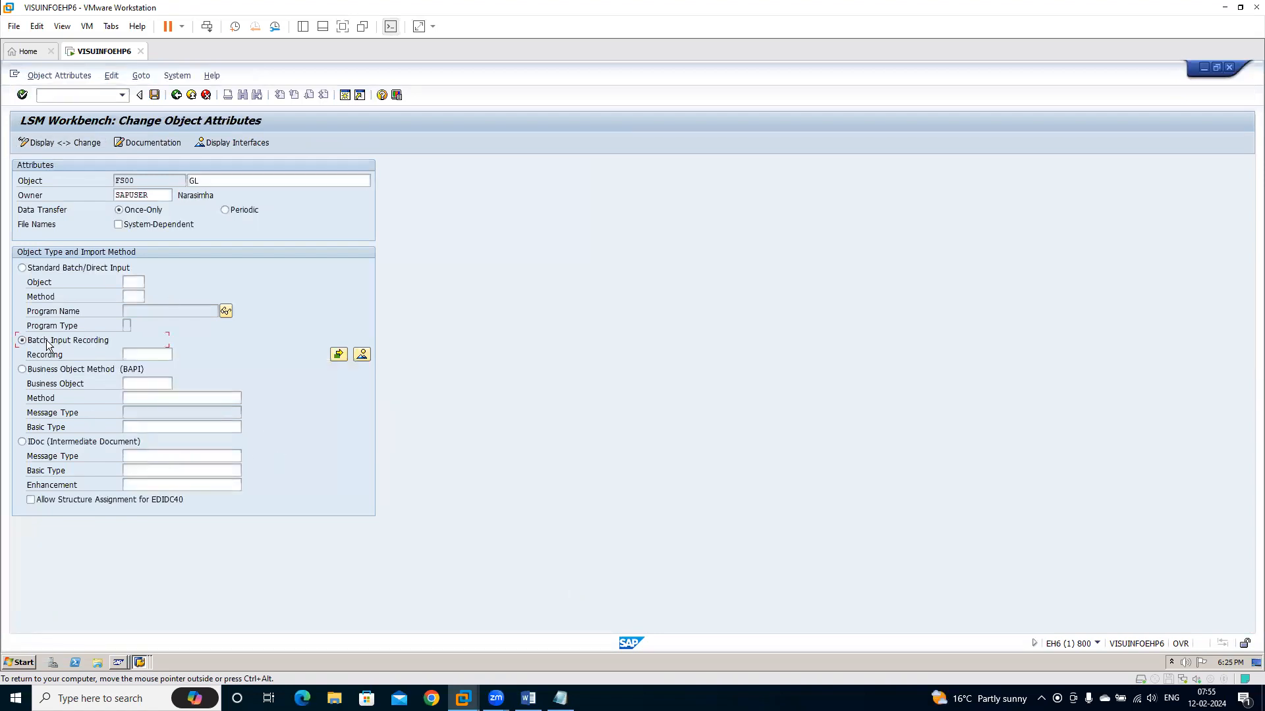
left_click(149, 355)
left_click(176, 352)
left_click(156, 96)
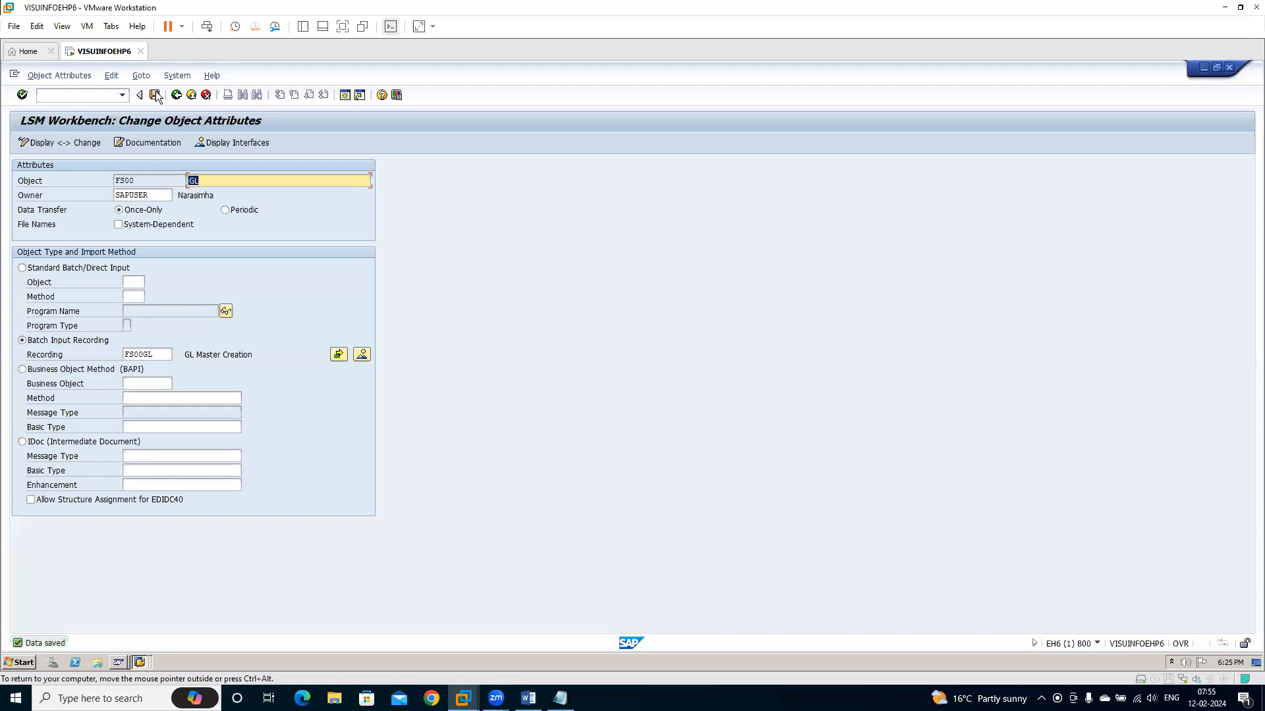
left_click(176, 95)
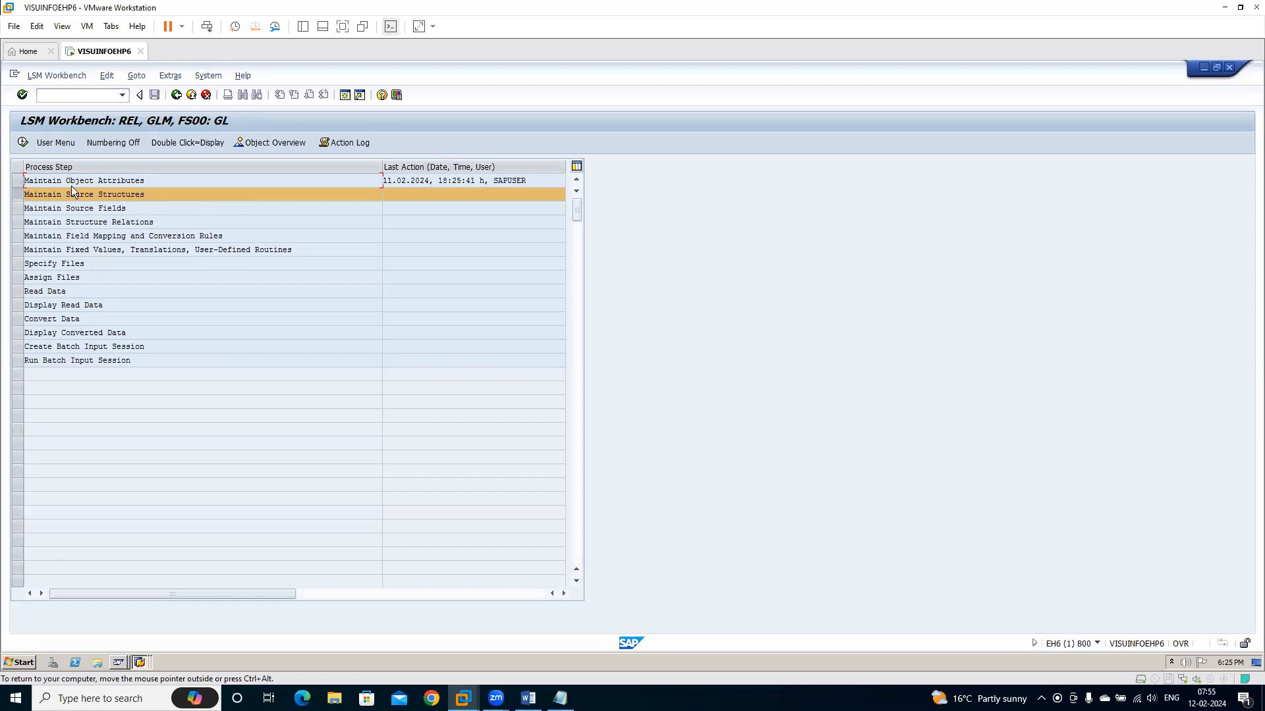
Create the source structure GLC2 with the description GL Creation, save it and return to the process steps
left_click(23, 143)
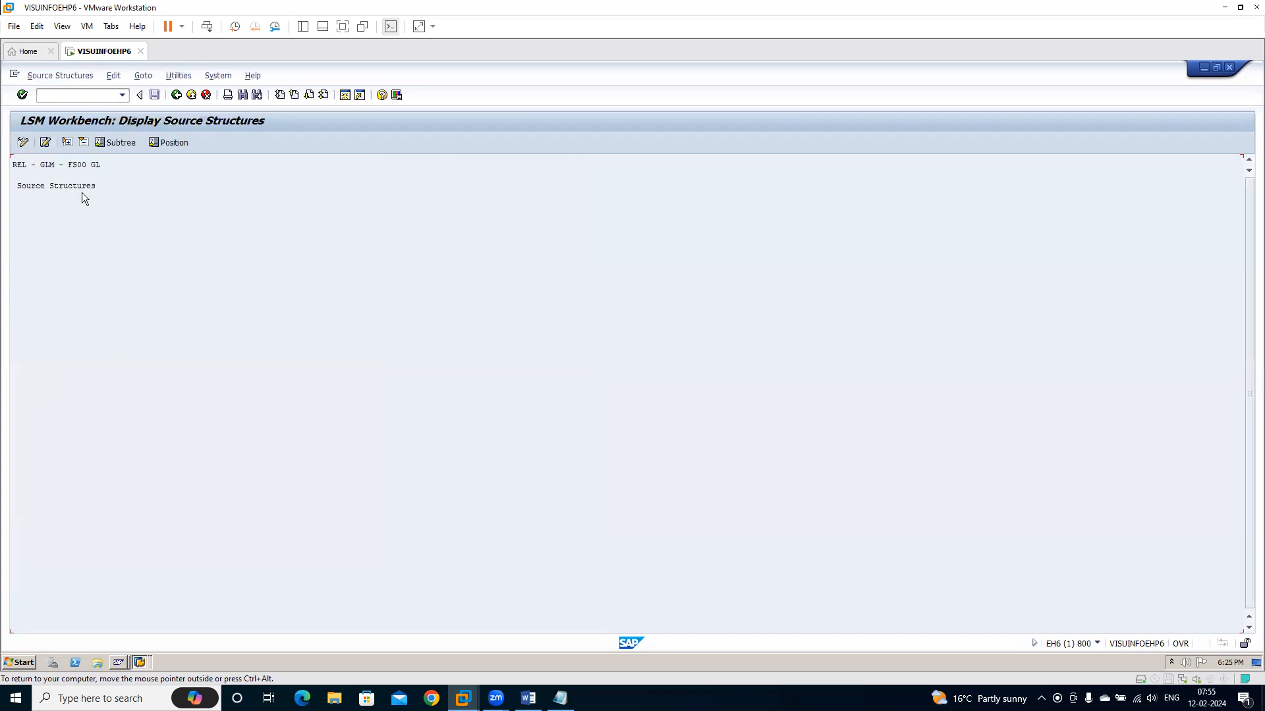
left_click(23, 143)
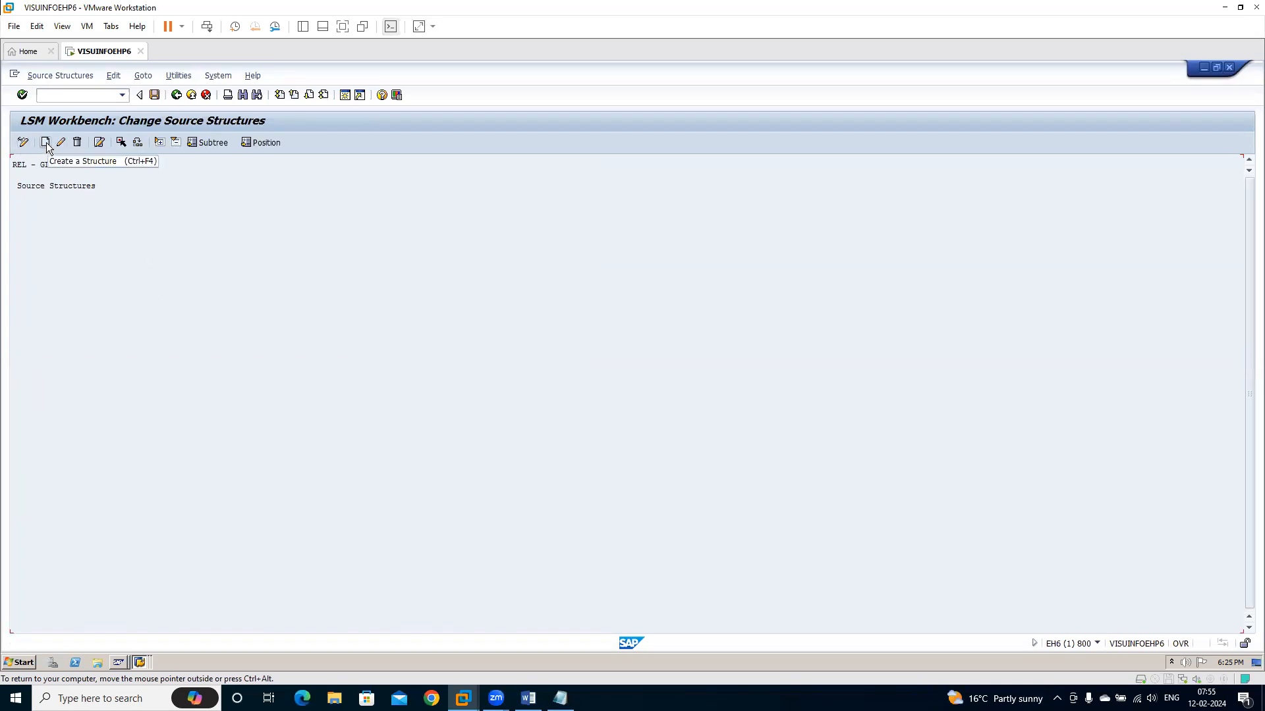
left_click(46, 143)
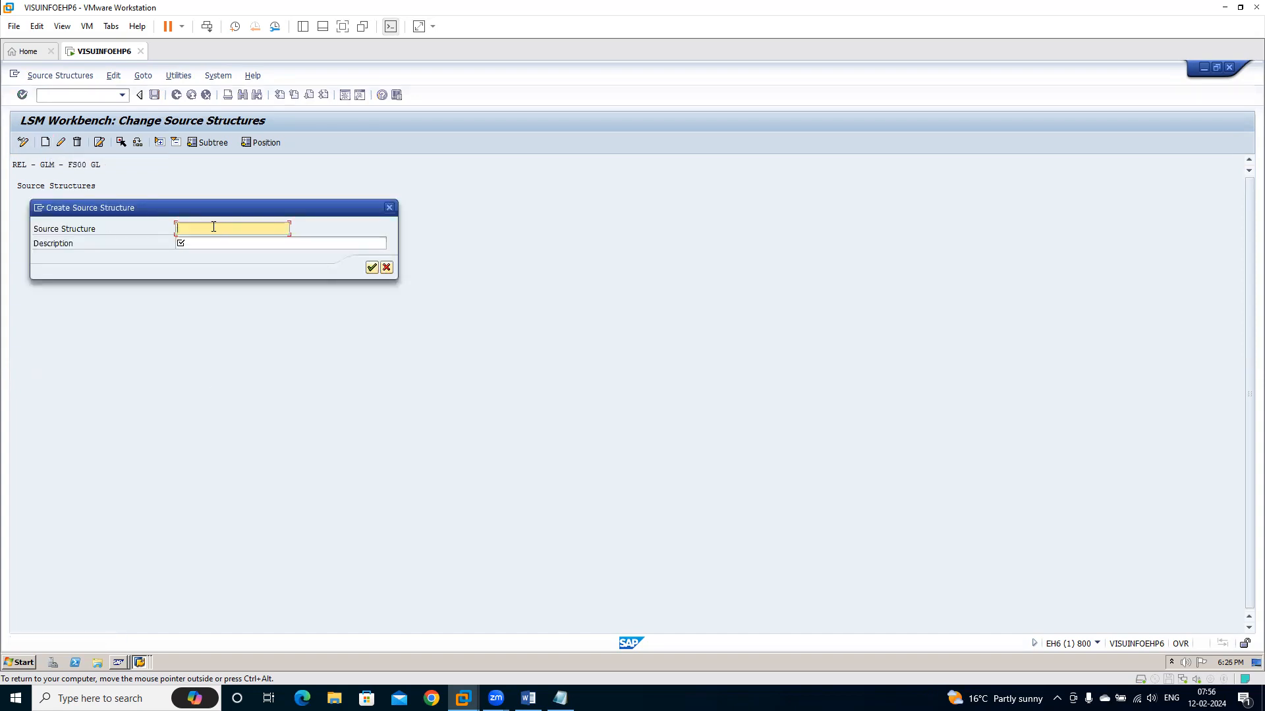
type("GL")
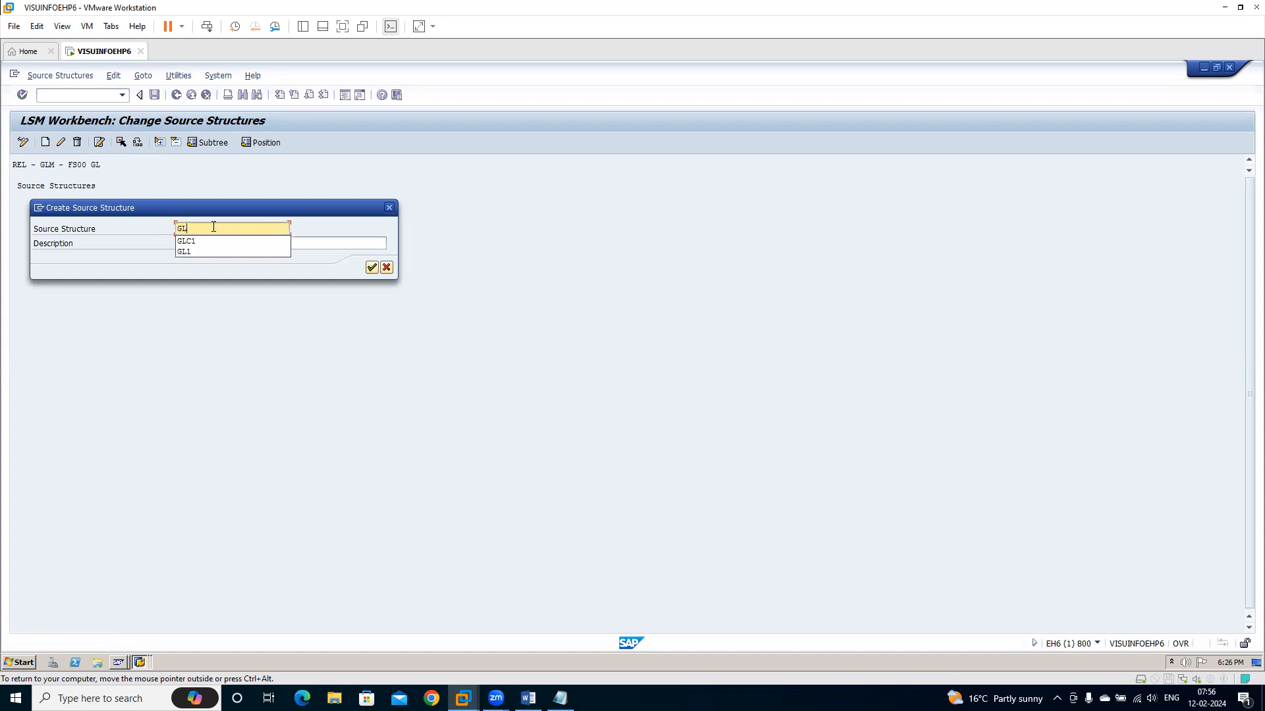
type("C")
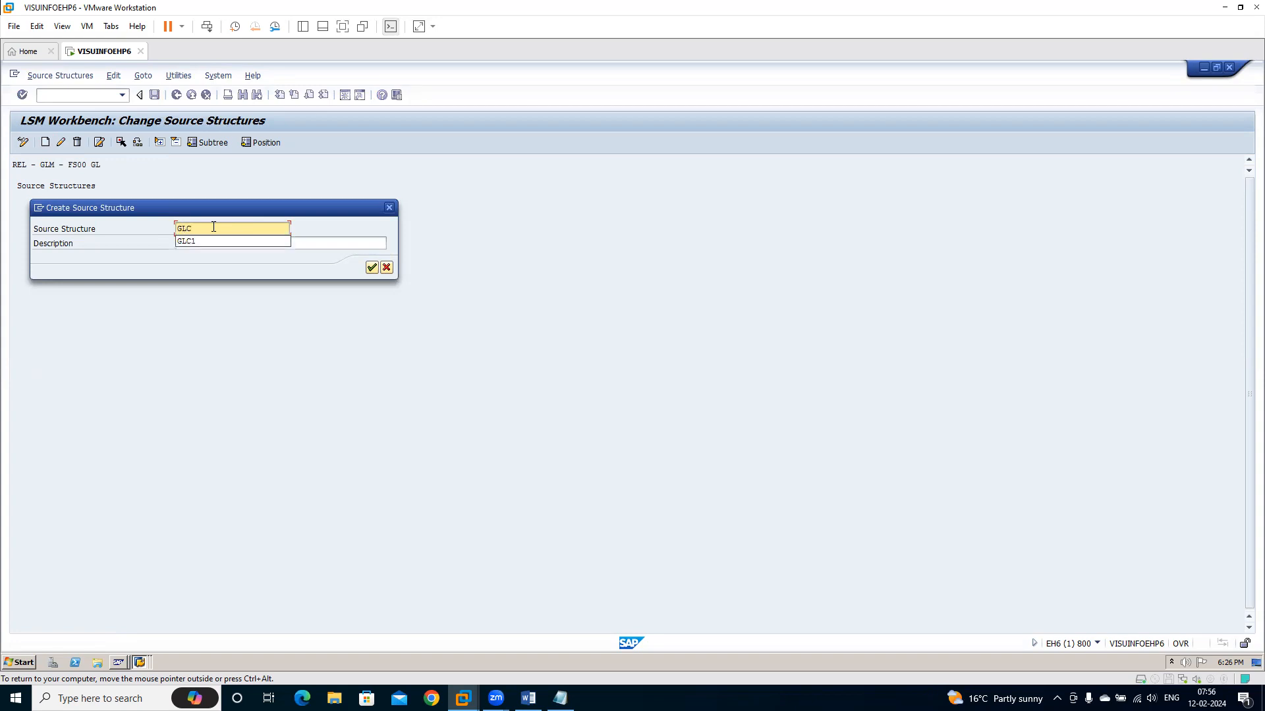
type("2")
key("Tab")
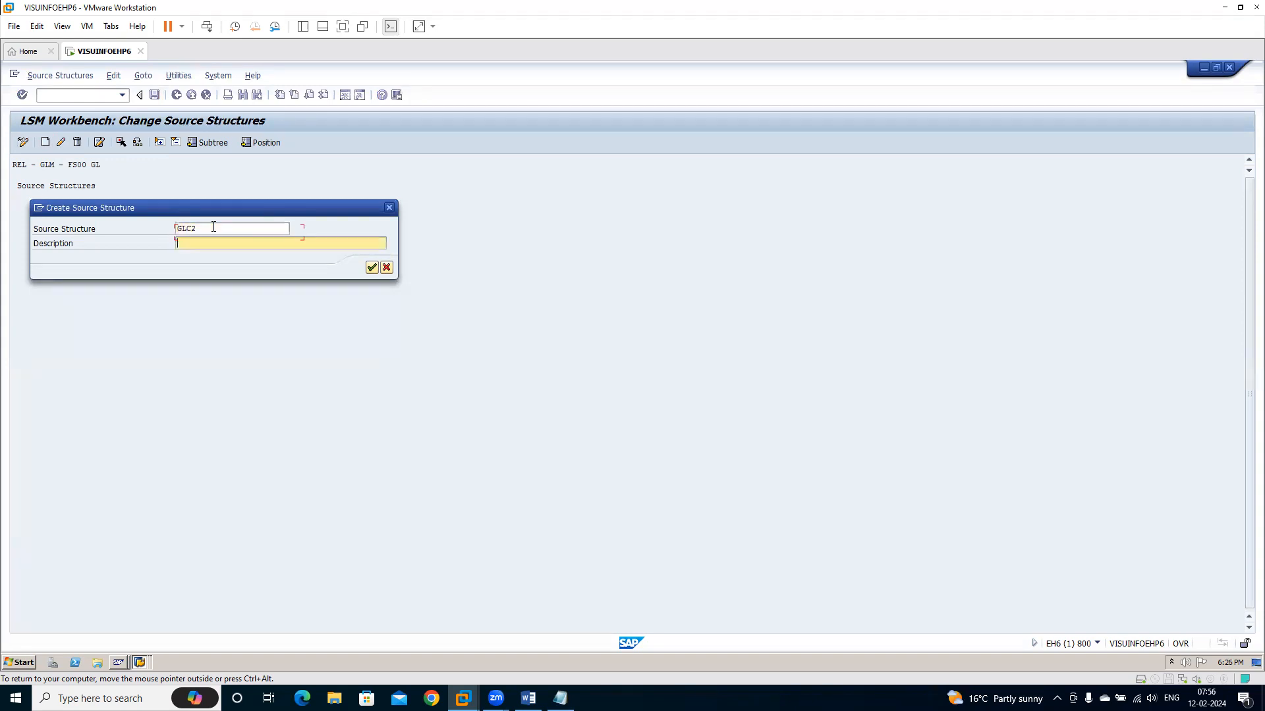
type("GL Creation")
left_click(372, 268)
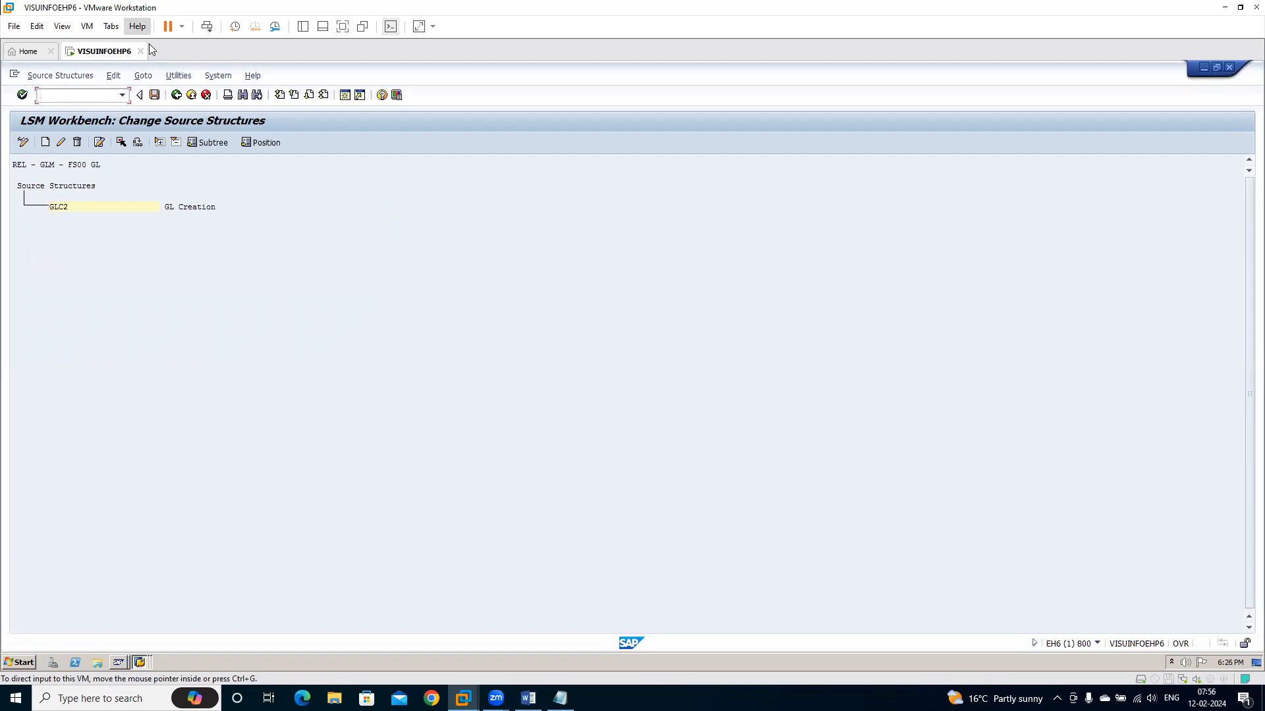
left_click(153, 95)
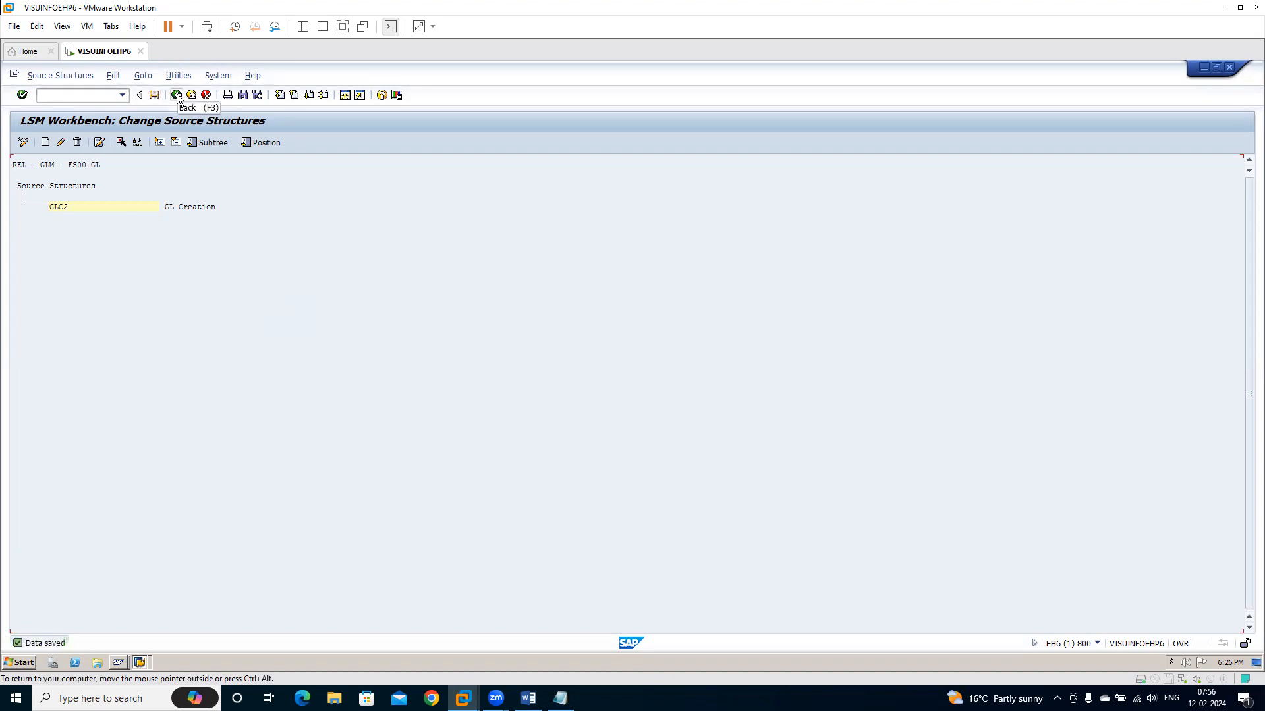
left_click(177, 95)
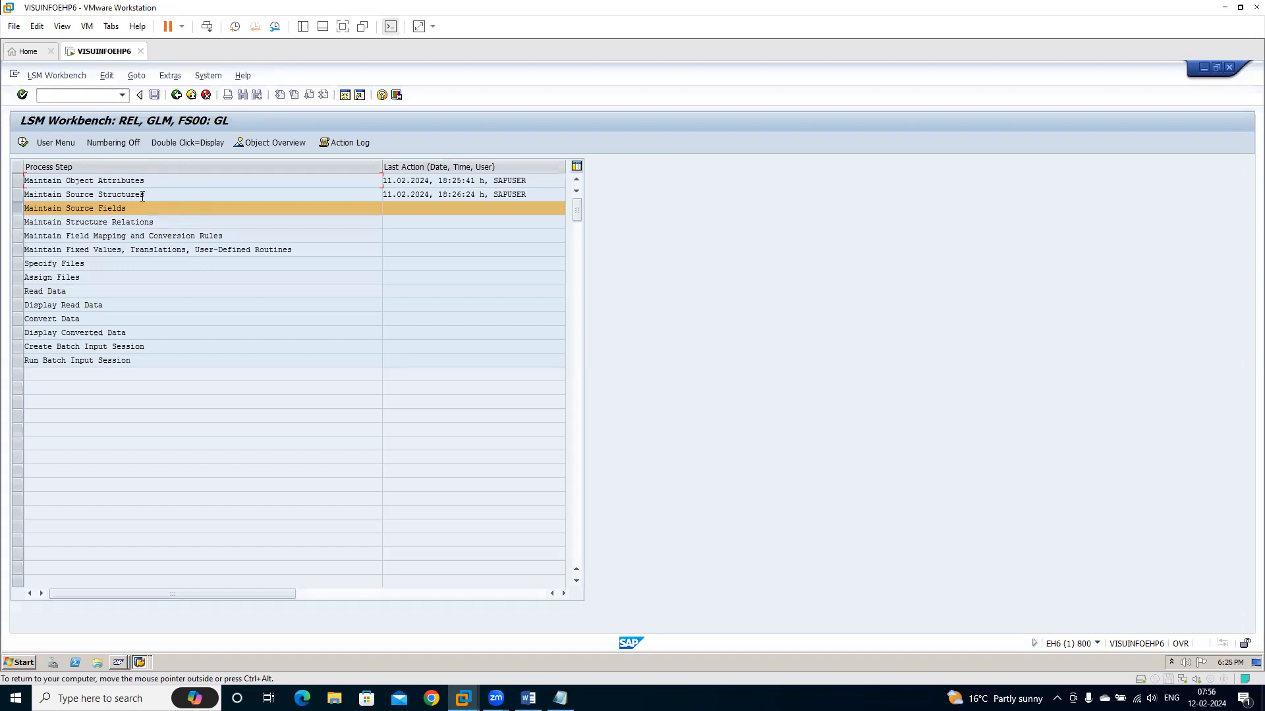
left_click(23, 143)
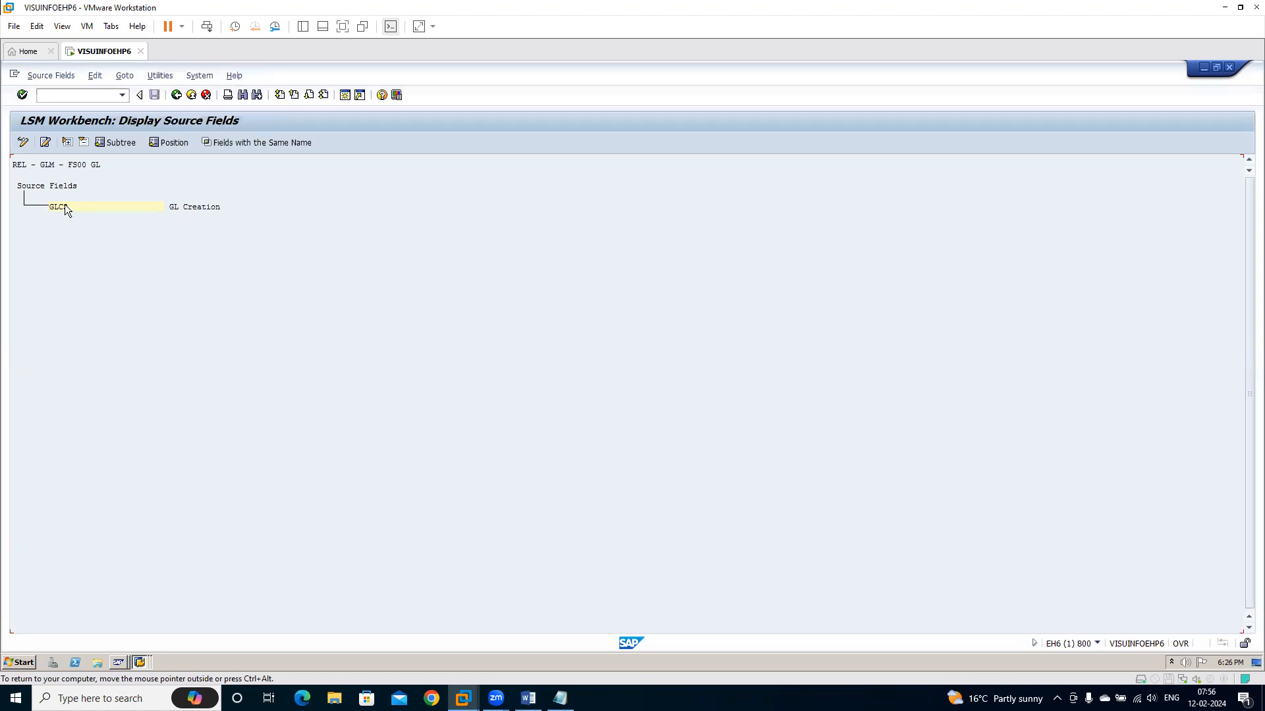
left_click(23, 143)
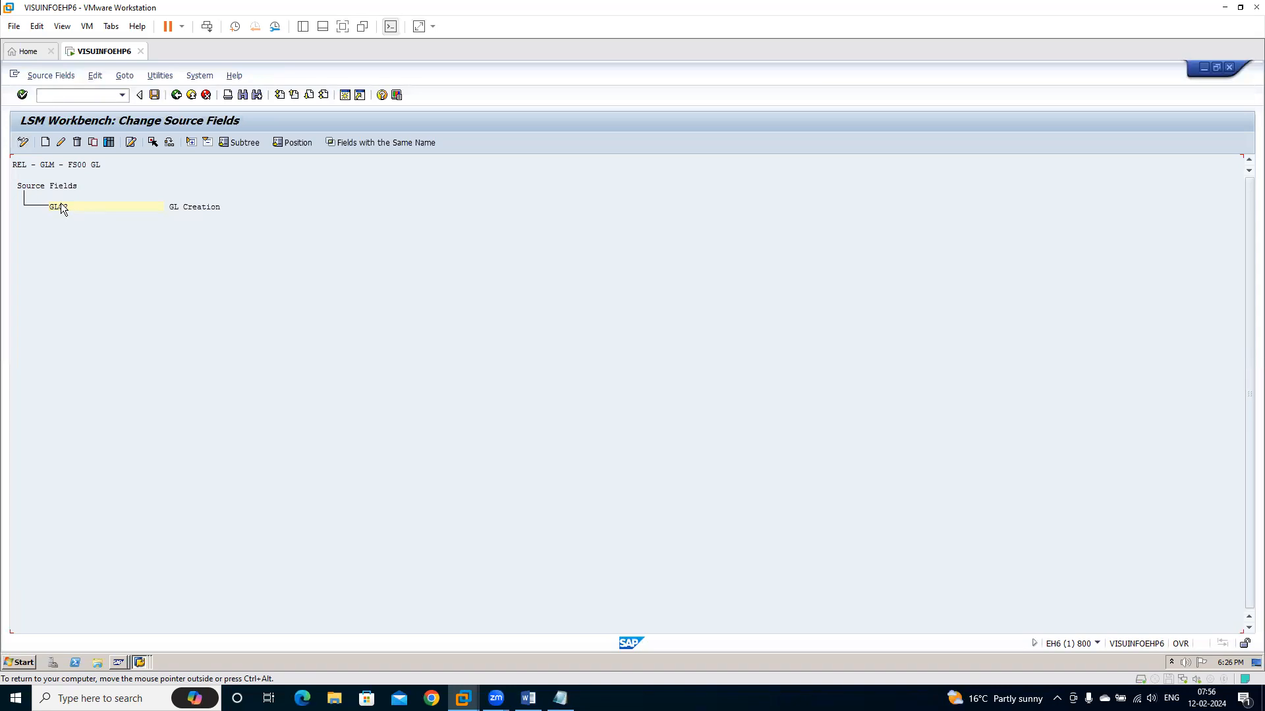
left_click(108, 144)
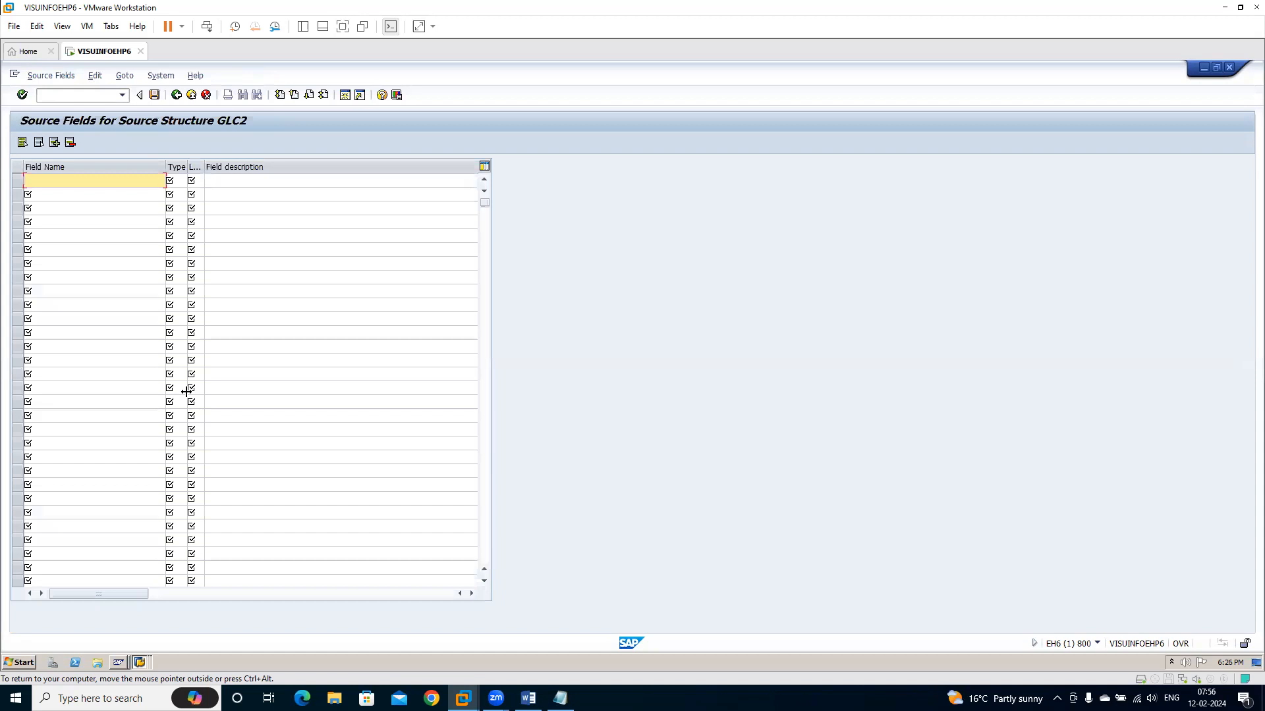
left_click(176, 95)
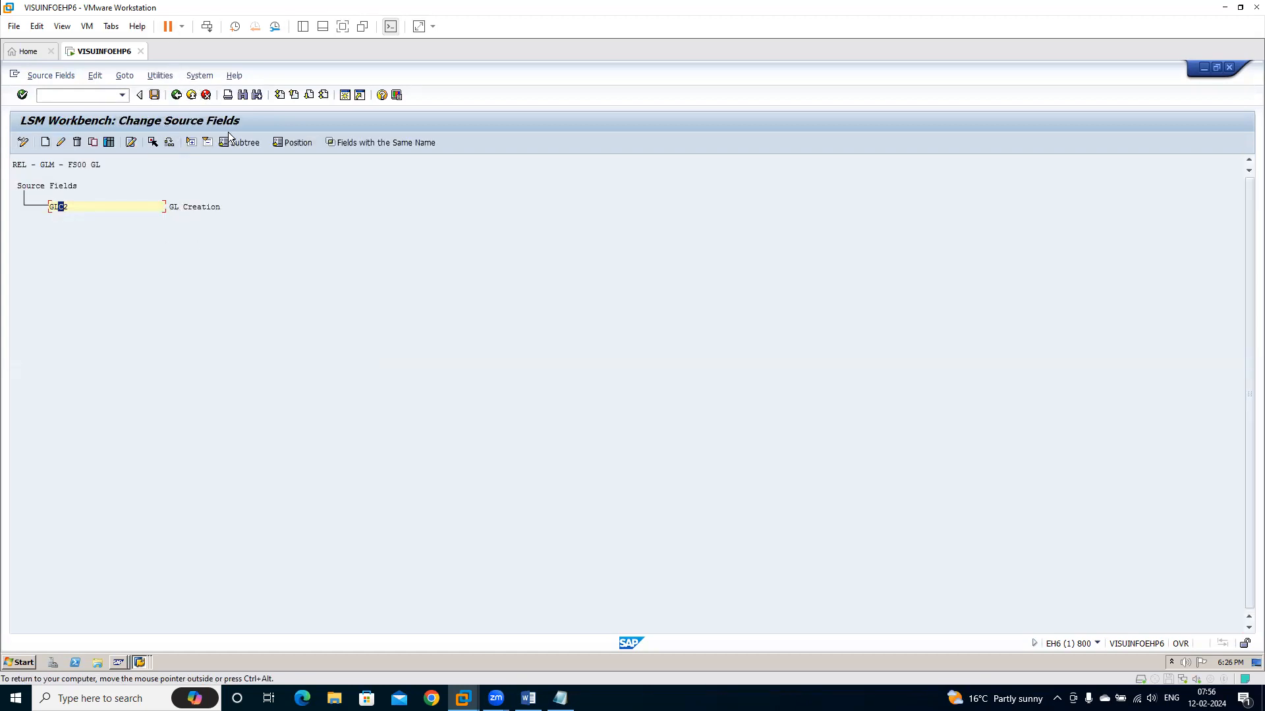
left_click(174, 95)
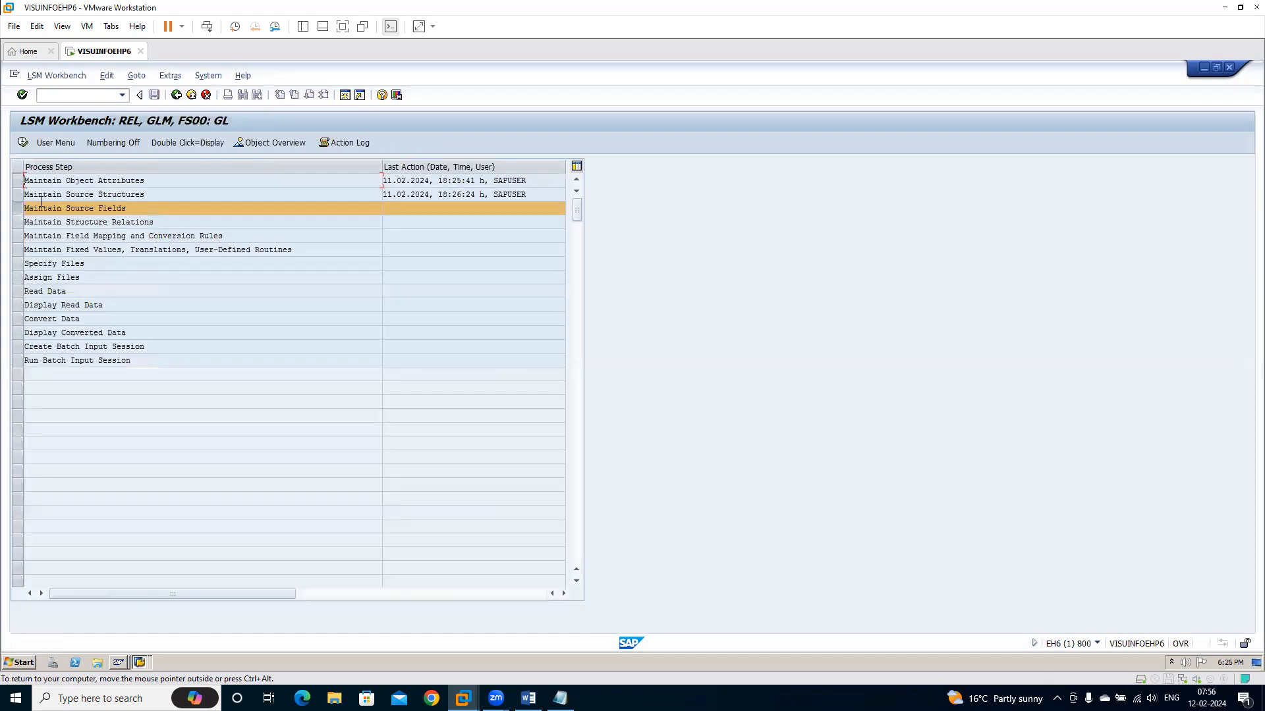
Open the object overview of FS00 in table format from the LSMW process steps
left_click(26, 195)
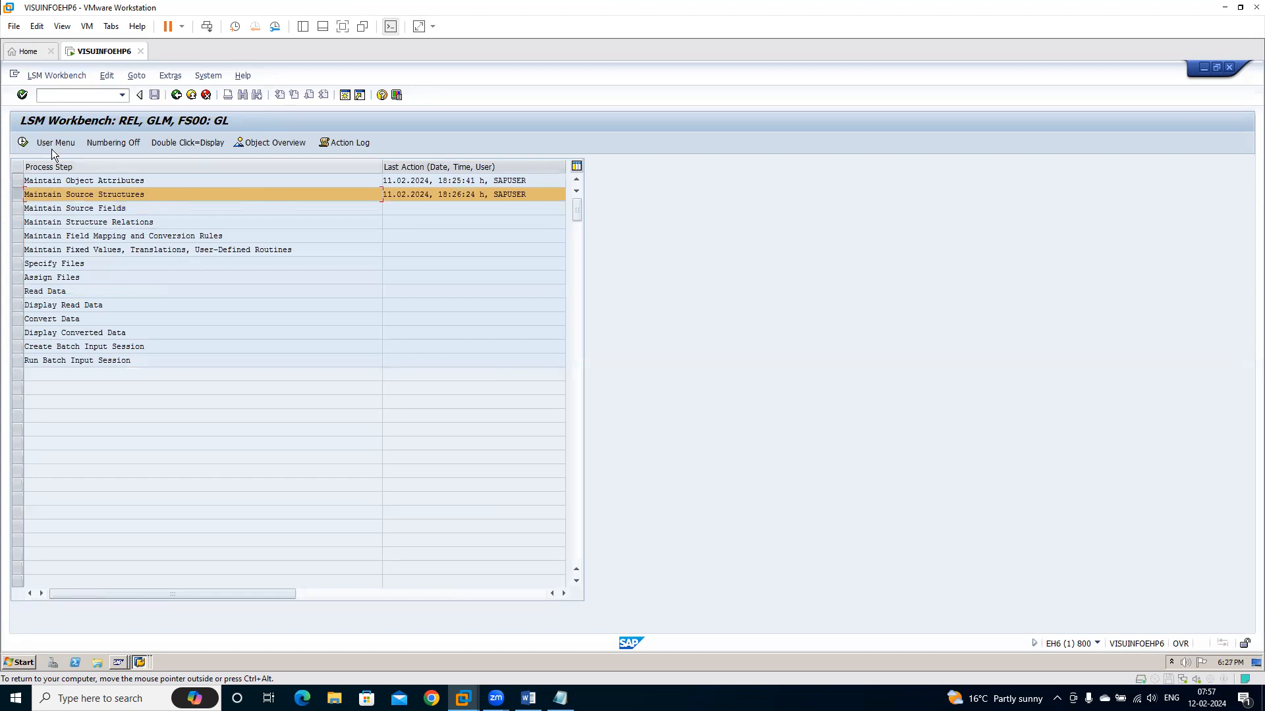
left_click(274, 145)
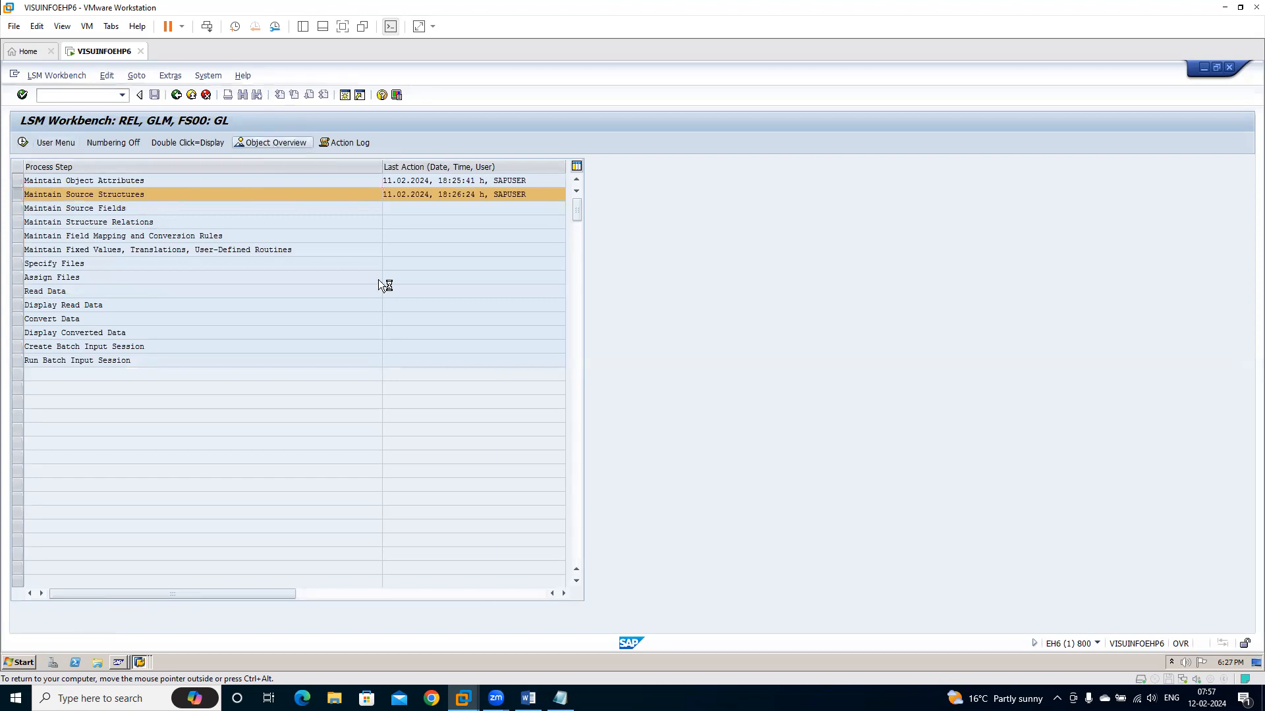
left_click(260, 273)
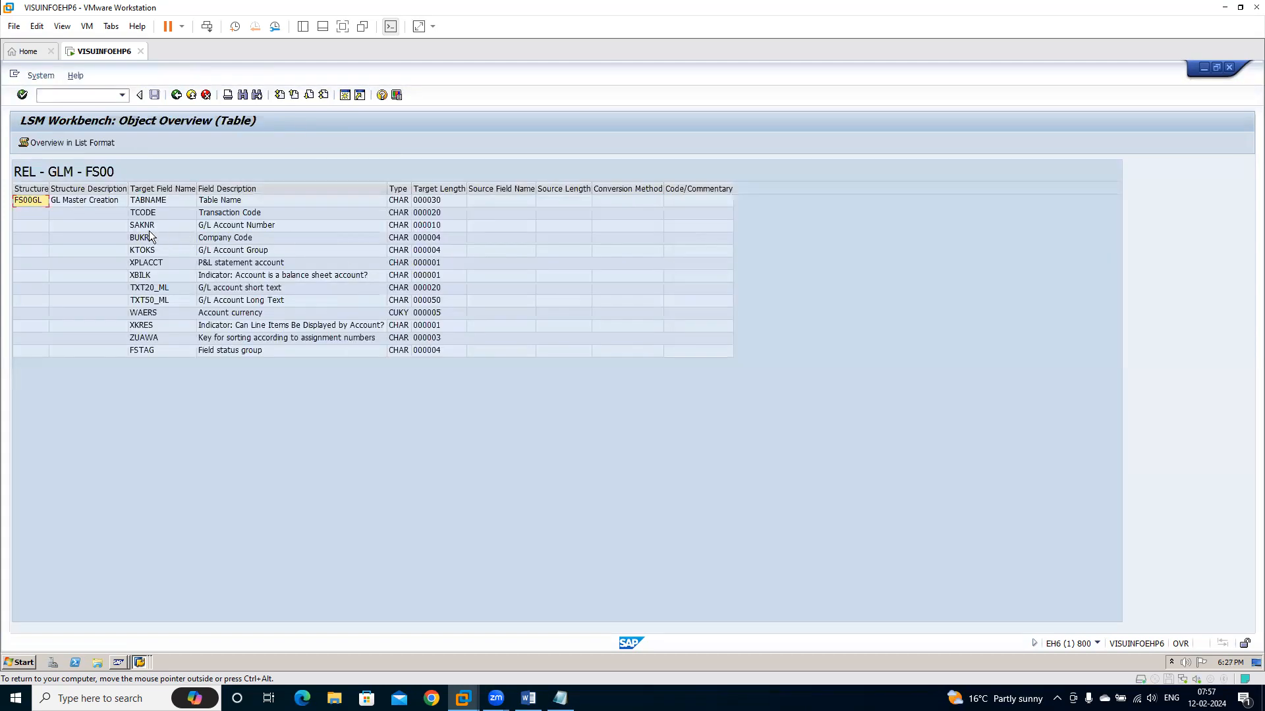
Copy the names, descriptions, types and lengths of target fields SAKNR through FSTAG from the object overview table
left_click(147, 226)
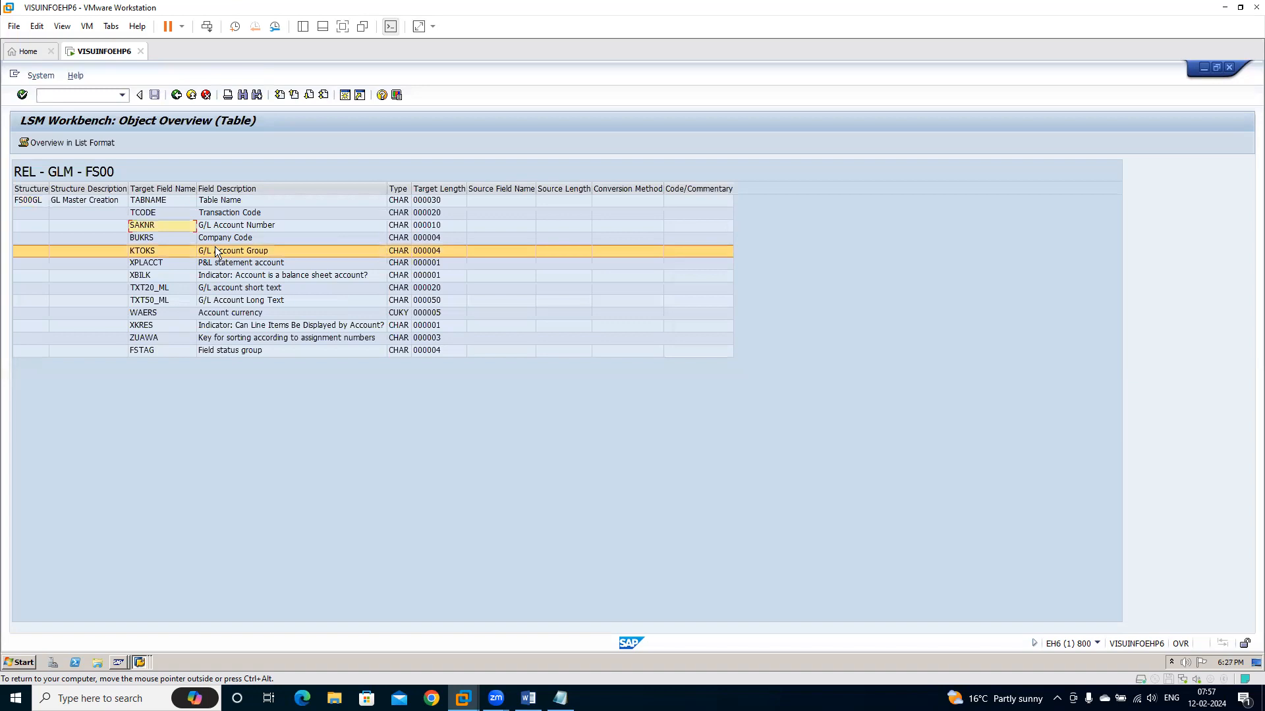
left_click(157, 216)
left_click(152, 224)
left_click_drag(151, 224, 411, 349)
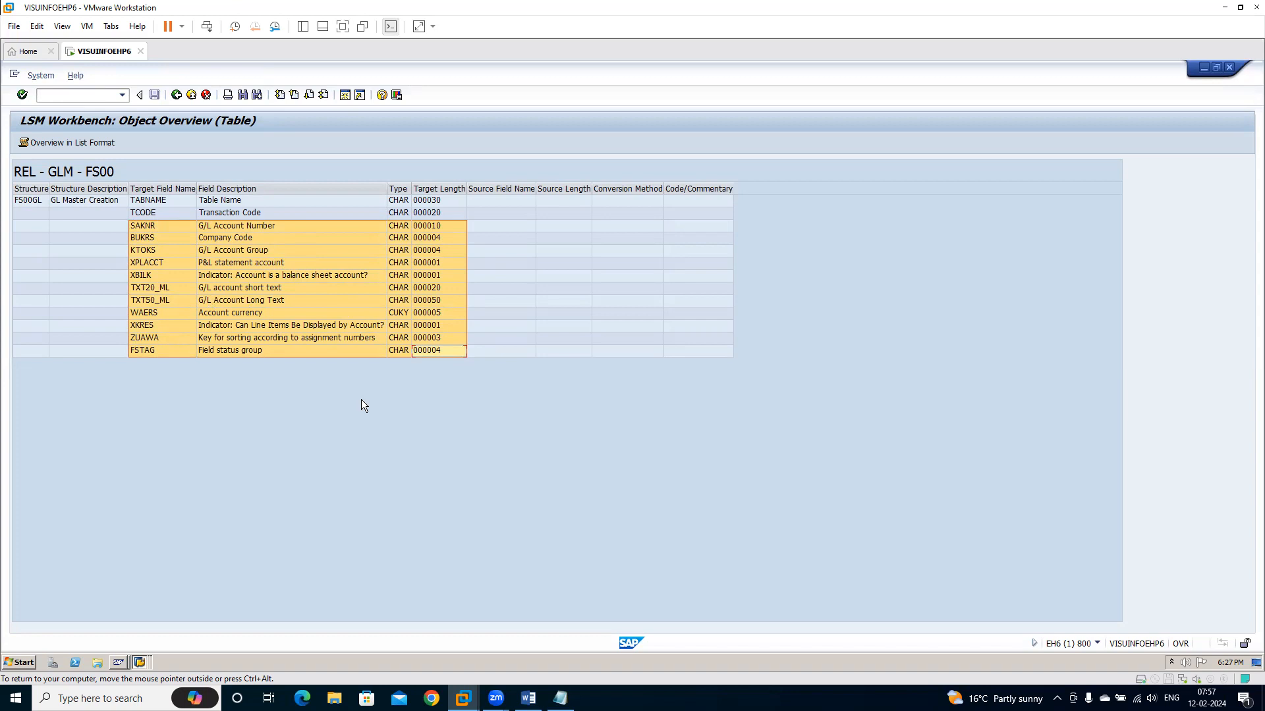
key("ctrl+c")
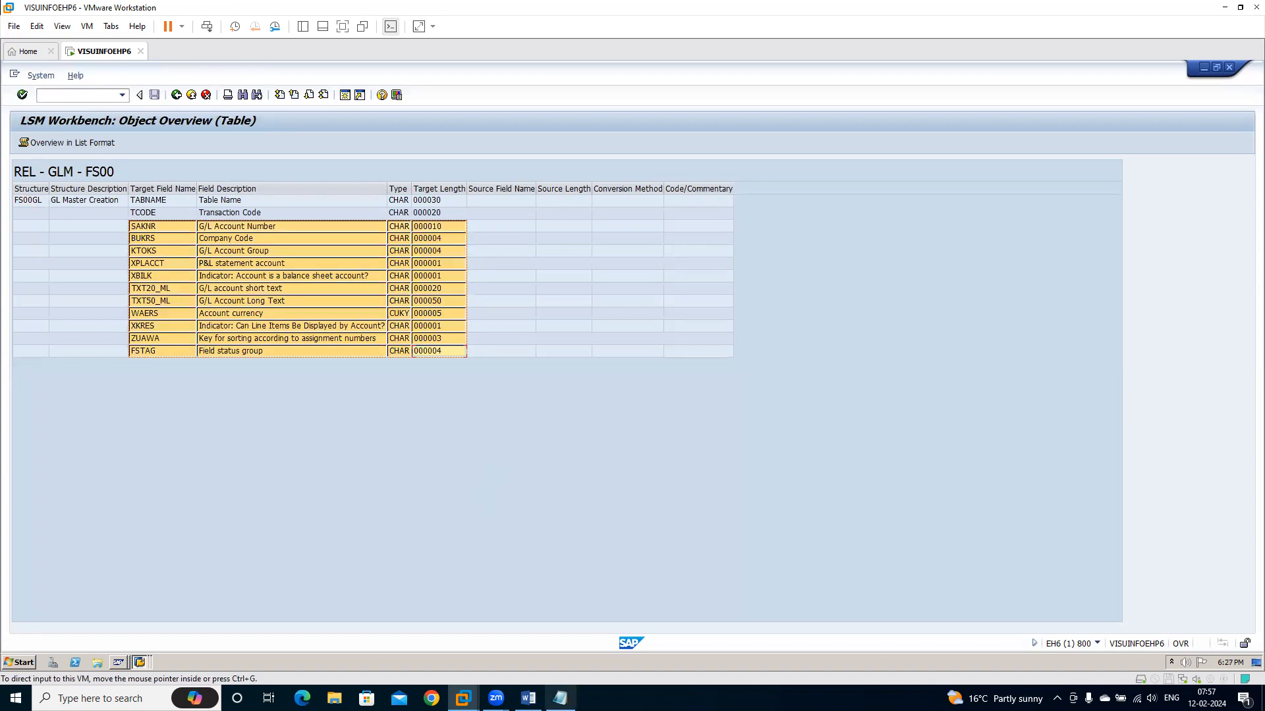
Show the desktop, create a new Microsoft Excel worksheet there with its default name, and open it in a maximized window
right_click(598, 664)
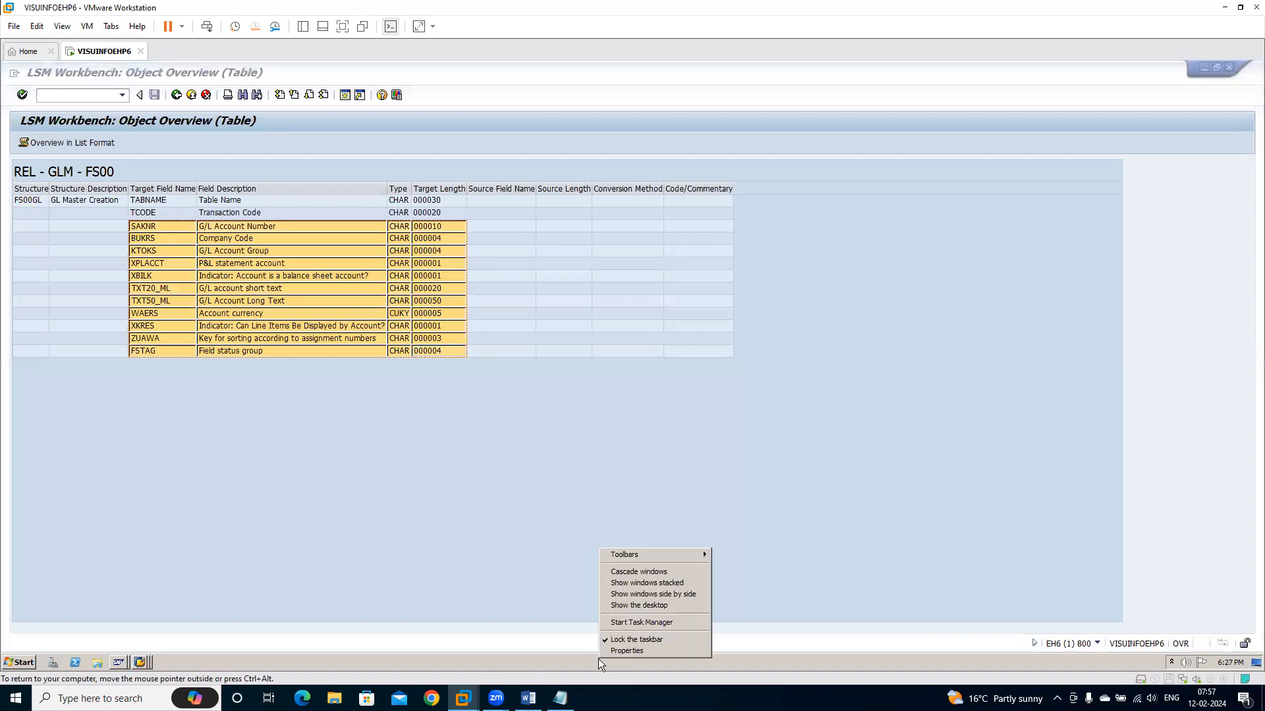
left_click(663, 609)
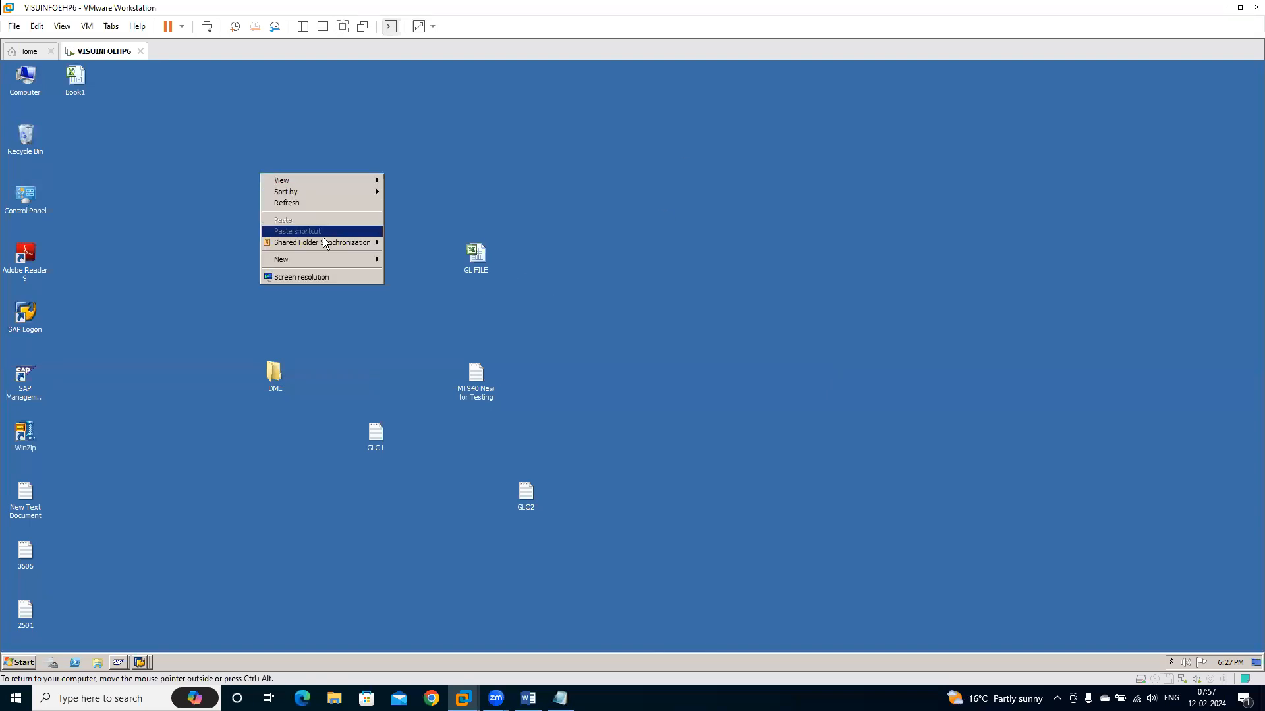
mouse_move(361, 265)
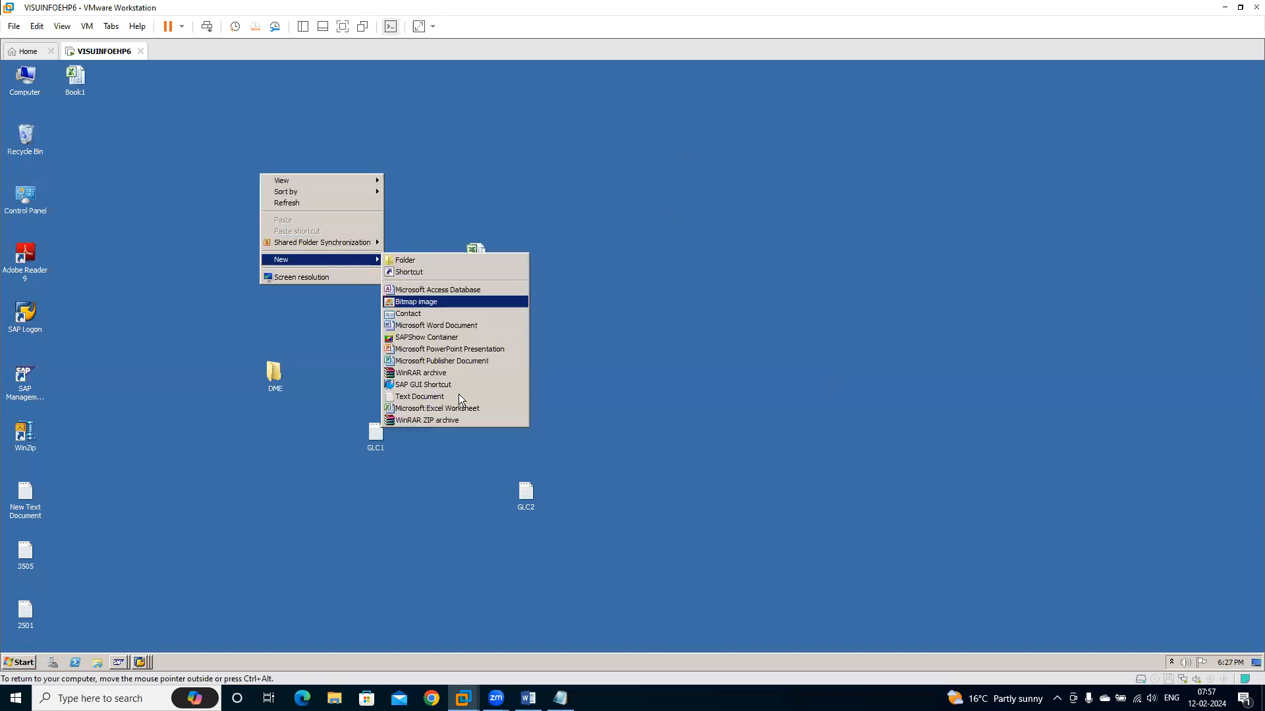
left_click(440, 408)
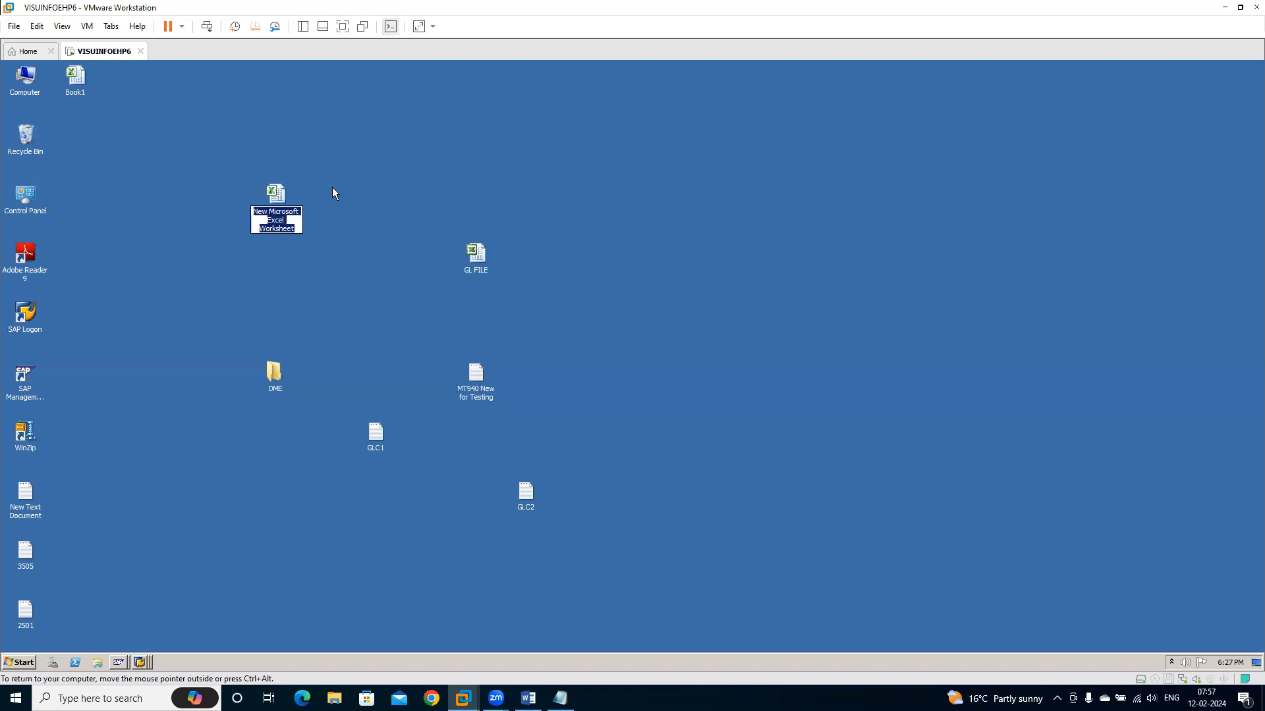
key("Return")
double_click(273, 205)
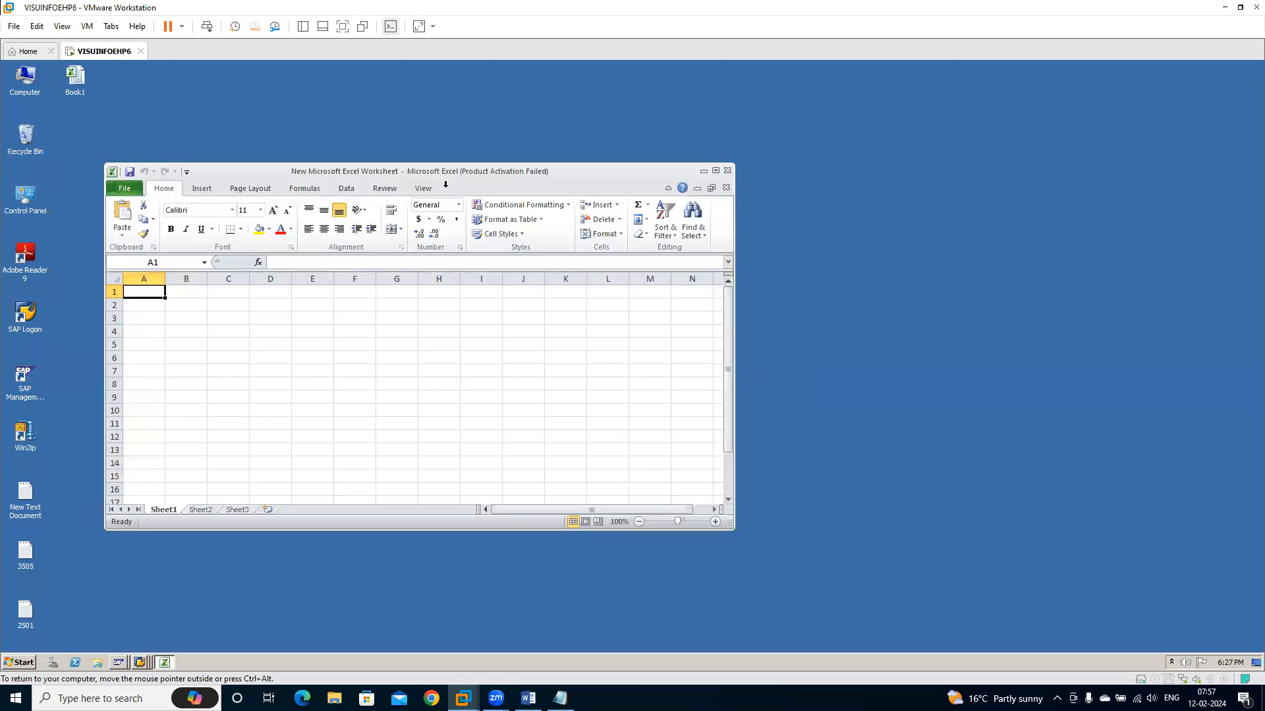
double_click(445, 175)
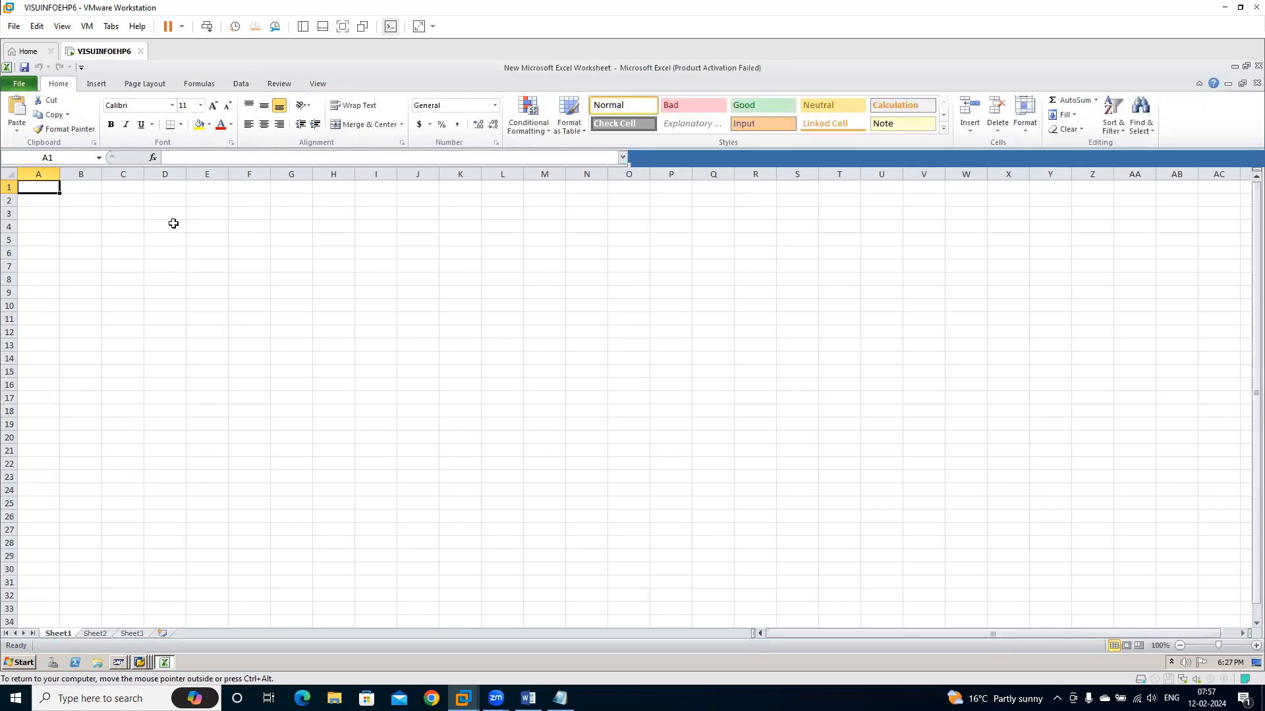
Paste the copied field list at cell D4 and fit the widths of columns D, E and F to their contents
left_click(168, 228)
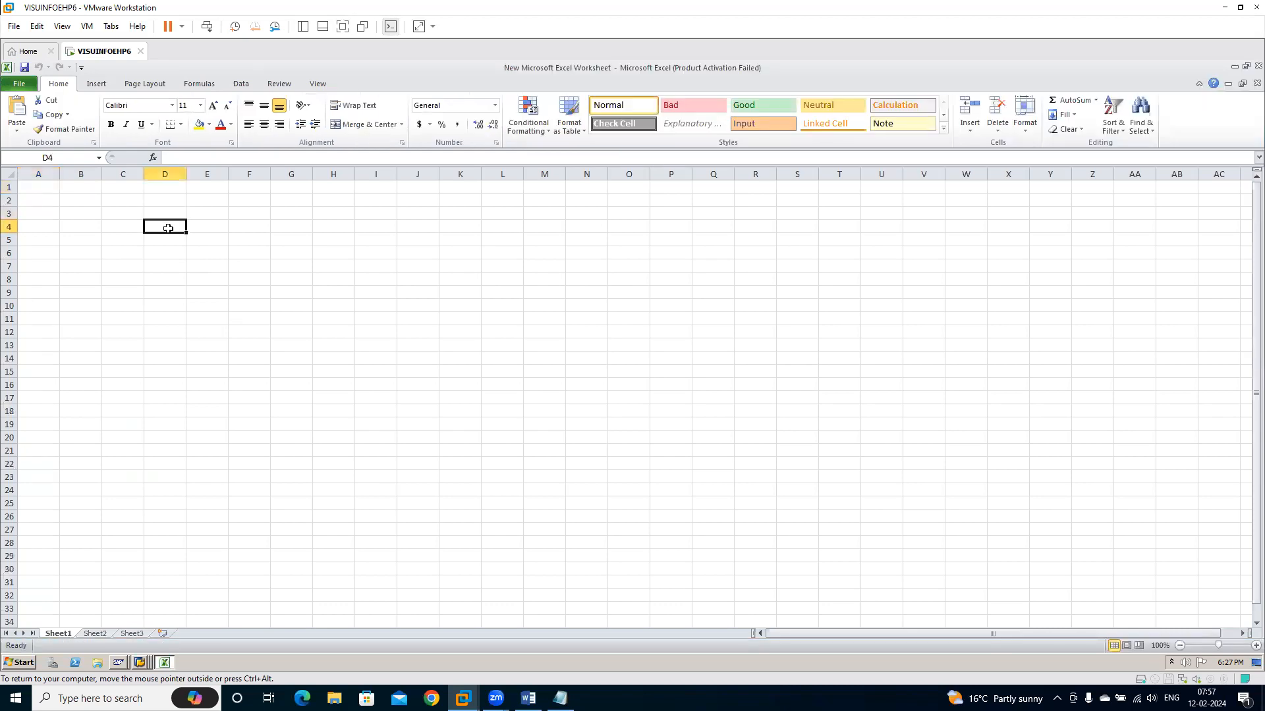
key("ctrl+v")
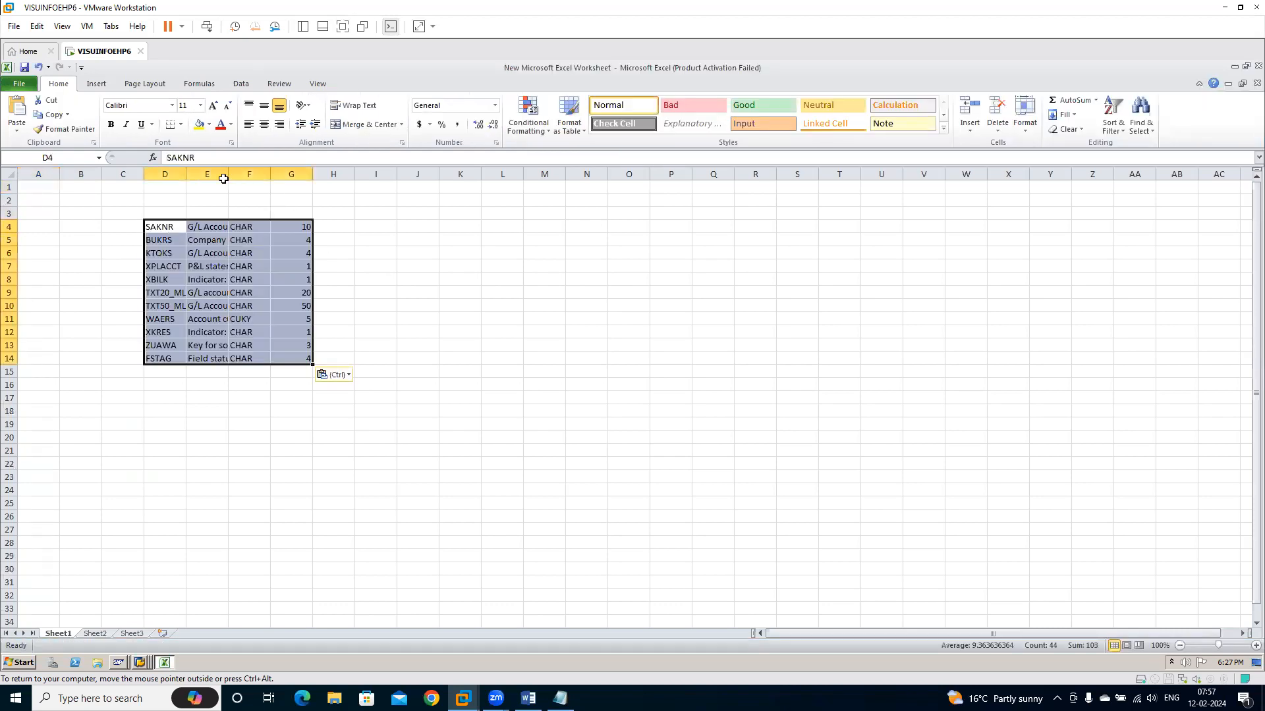
left_click(766, 487)
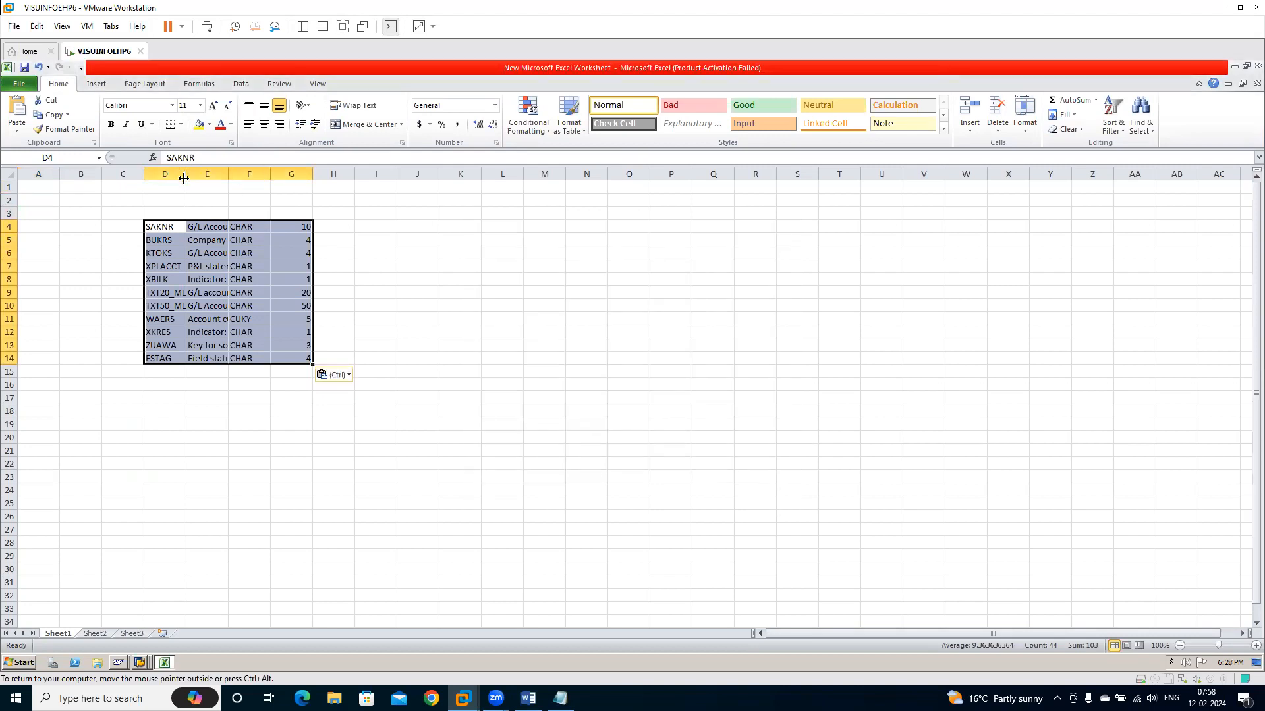
double_click(186, 176)
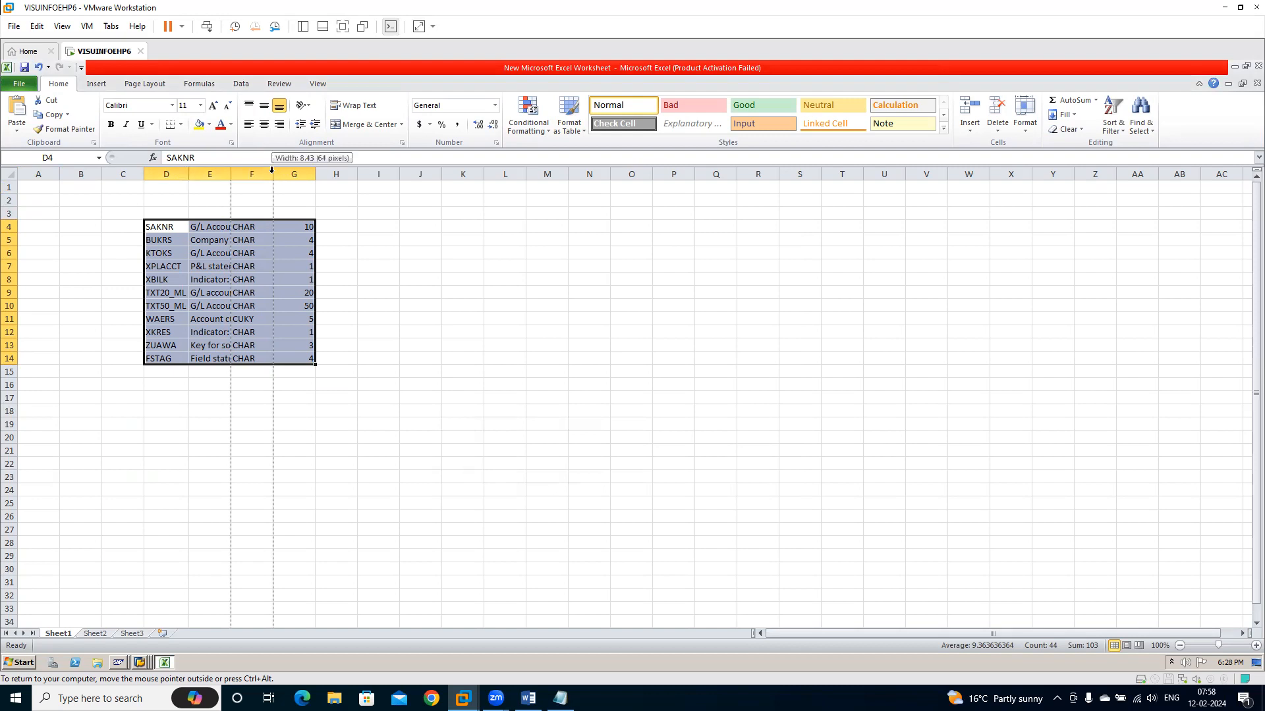
double_click(273, 175)
double_click(230, 173)
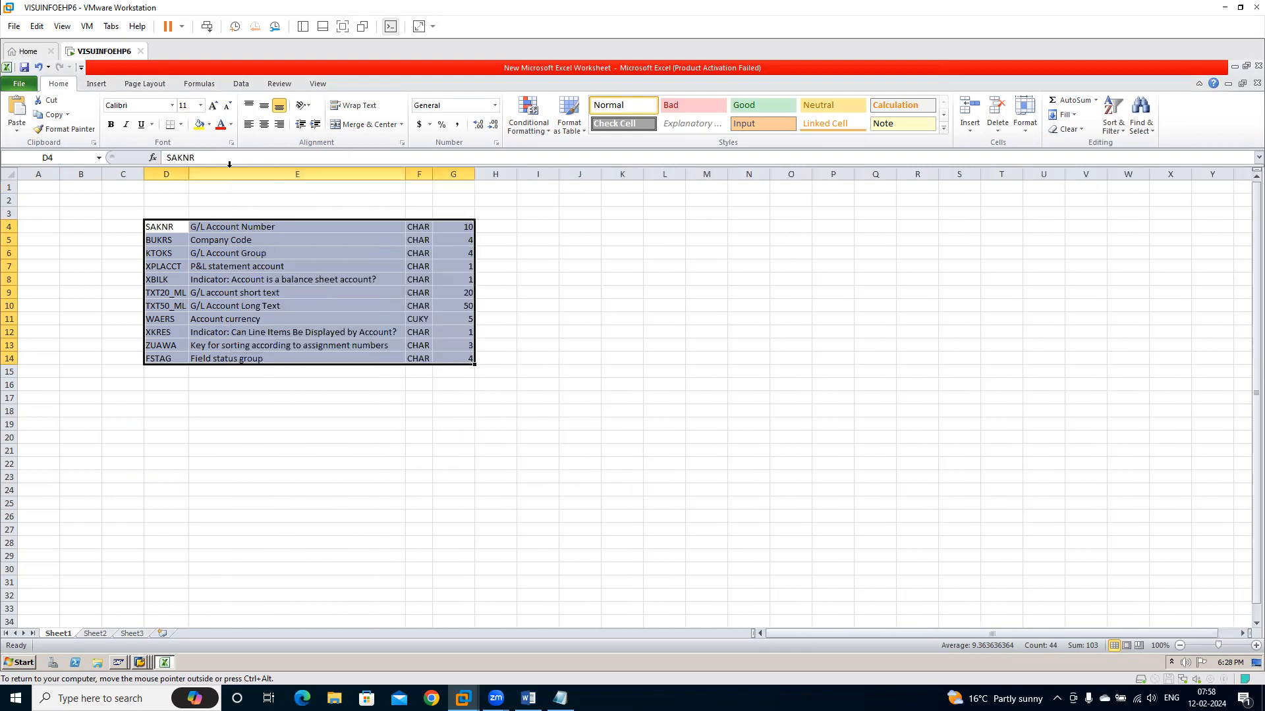
left_click(388, 449)
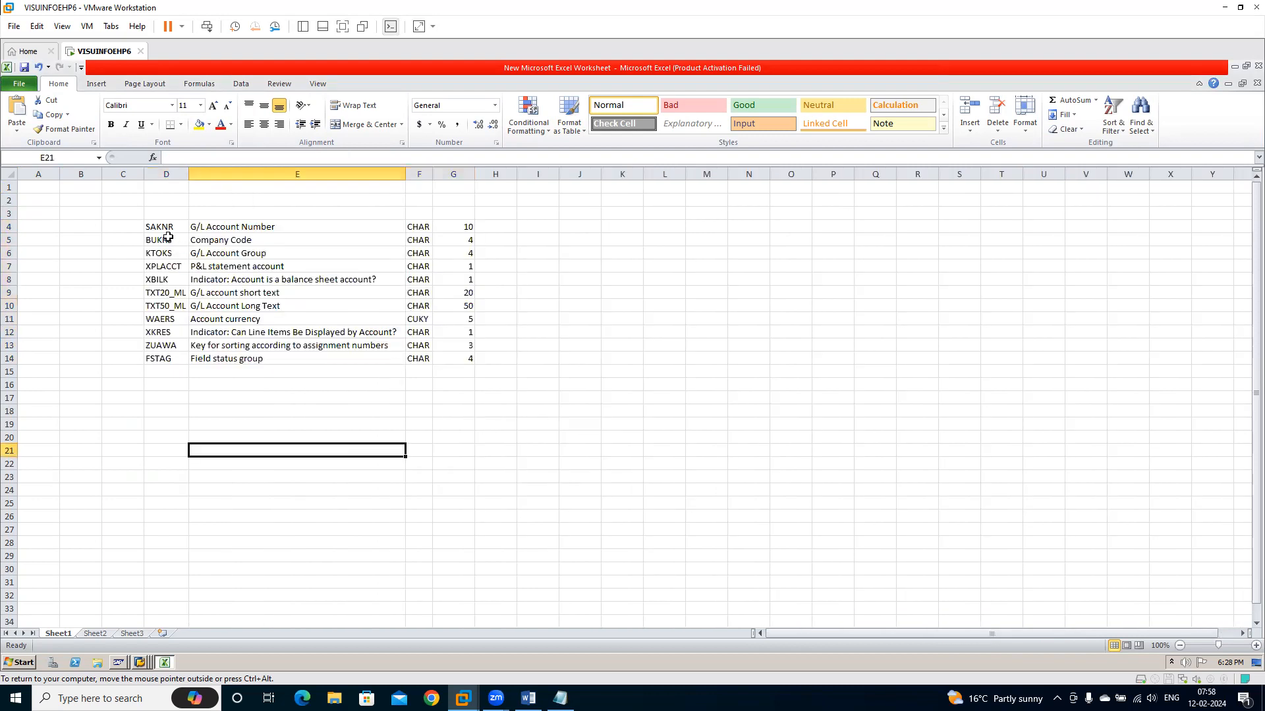
Replace the field type with C for every field in F4 to F14
left_click(410, 228)
type("C")
key("Return")
key("Up")
key("ctrl+c")
key("Down")
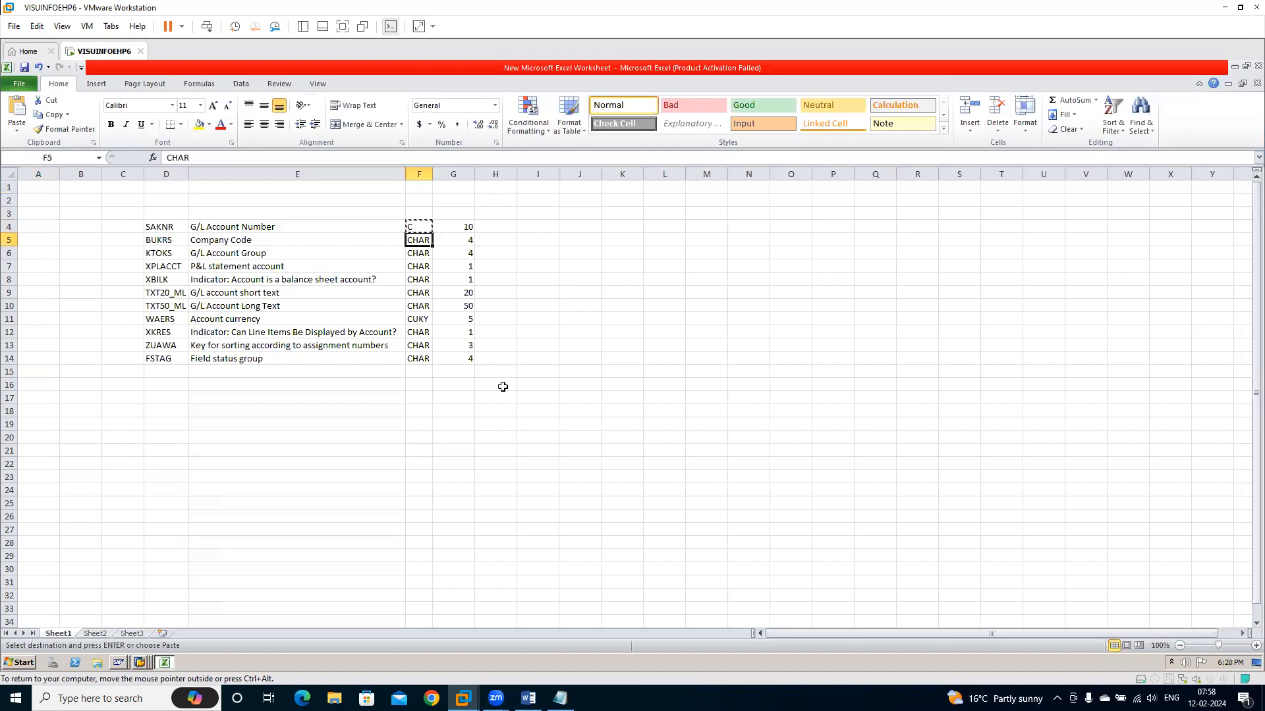
key("ctrl+shift+Down")
key("Return")
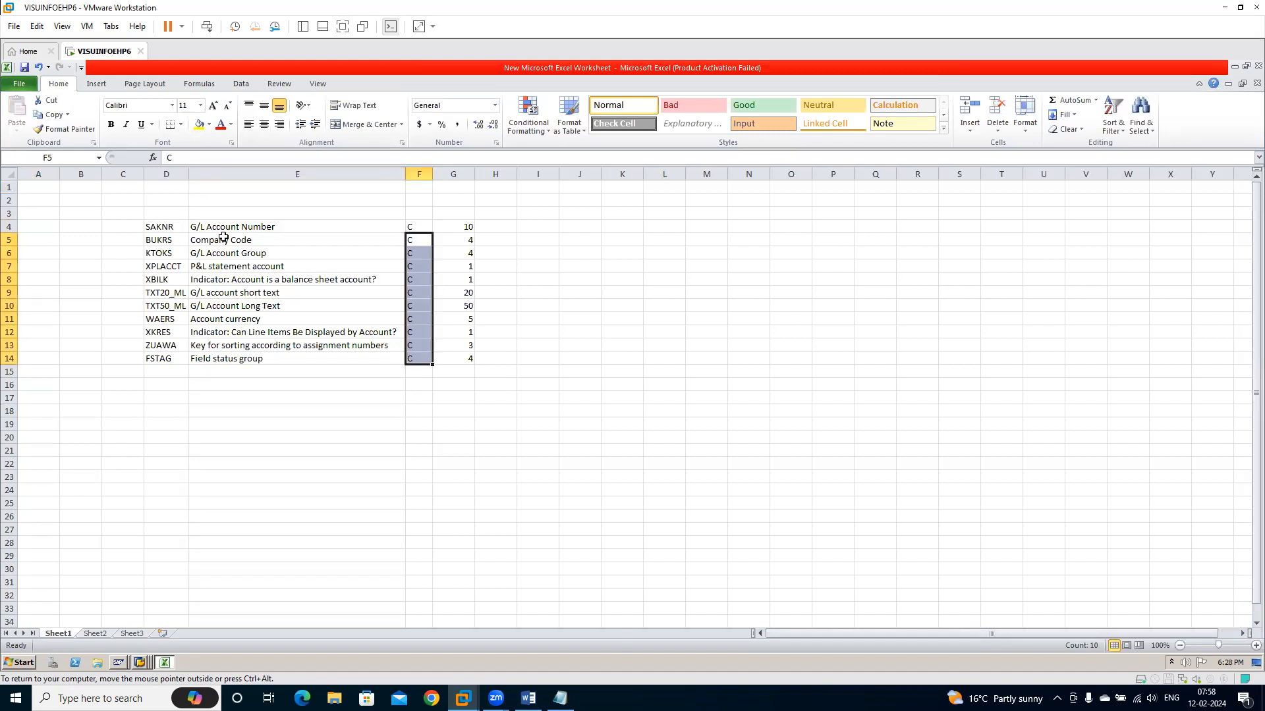
Paste the field names and descriptions from D4:E14 transposed at cell L21 and widen the columns holding KTOKS, XPLACCT and XBILK
left_click_drag(154, 227, 291, 368)
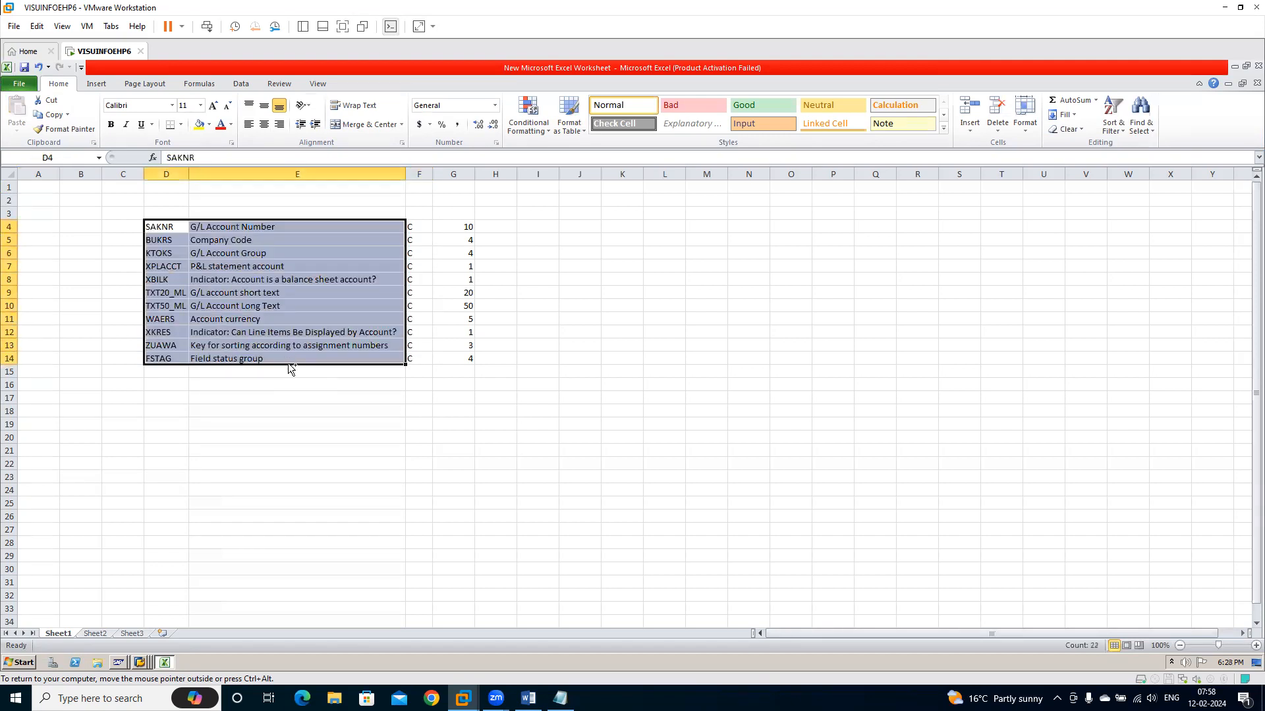
key("ctrl+c")
left_click(646, 453)
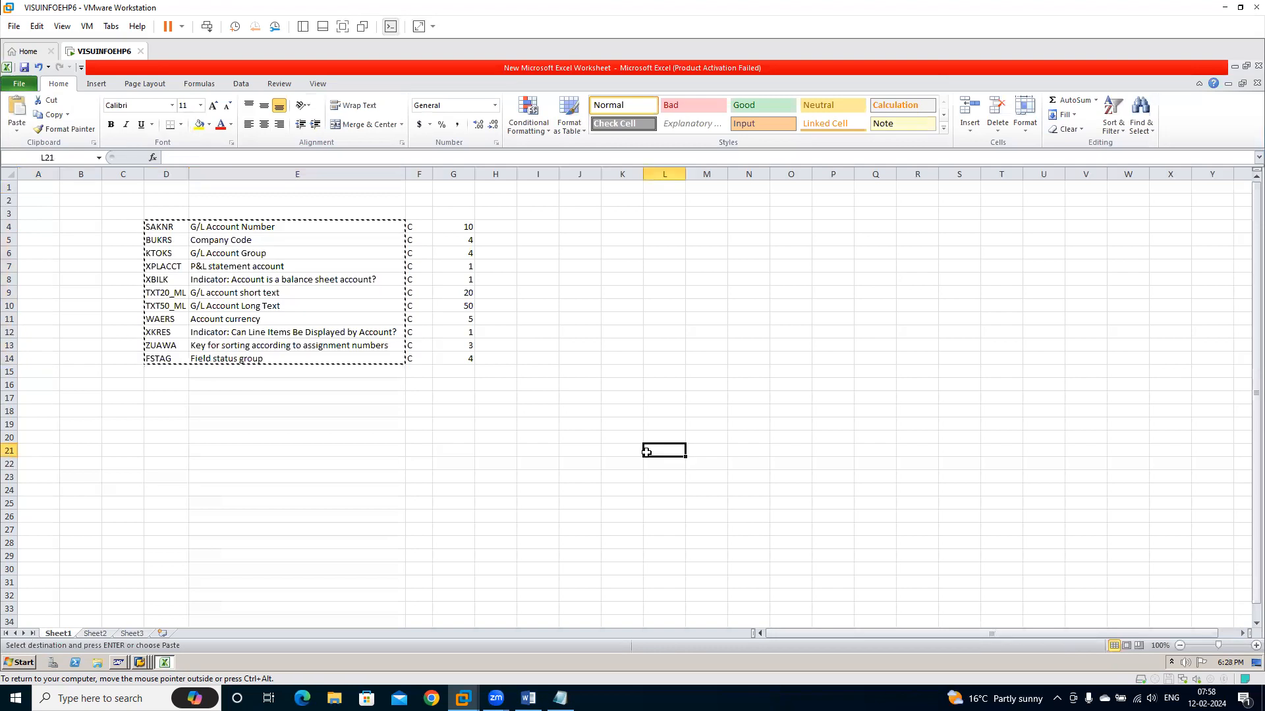
key("ctrl+alt+v")
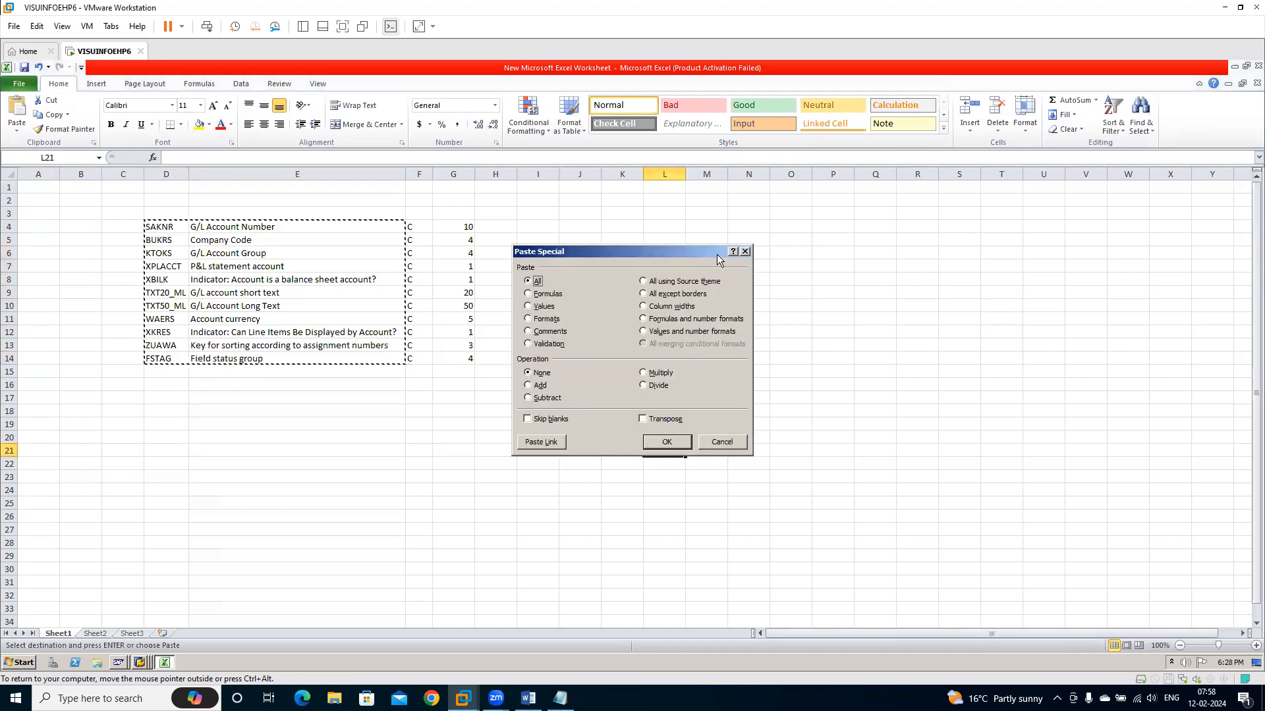
left_click(665, 420)
left_click(667, 442)
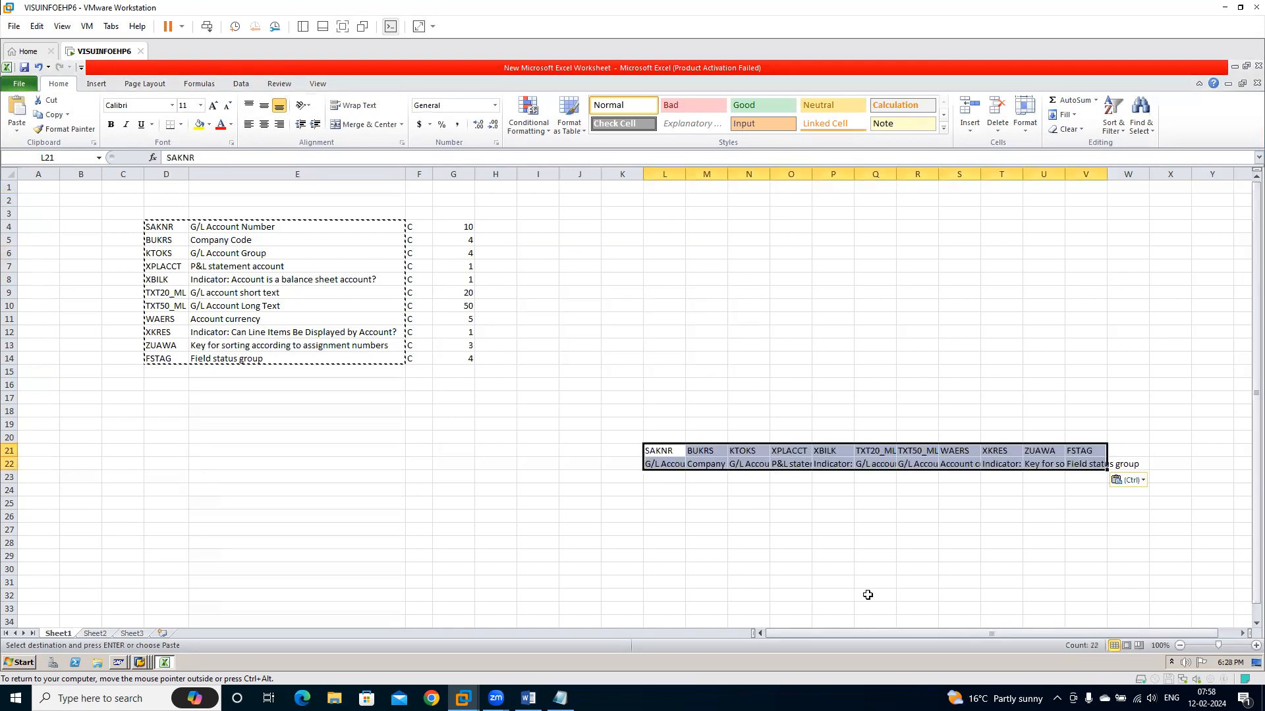
left_click_drag(854, 172, 797, 174)
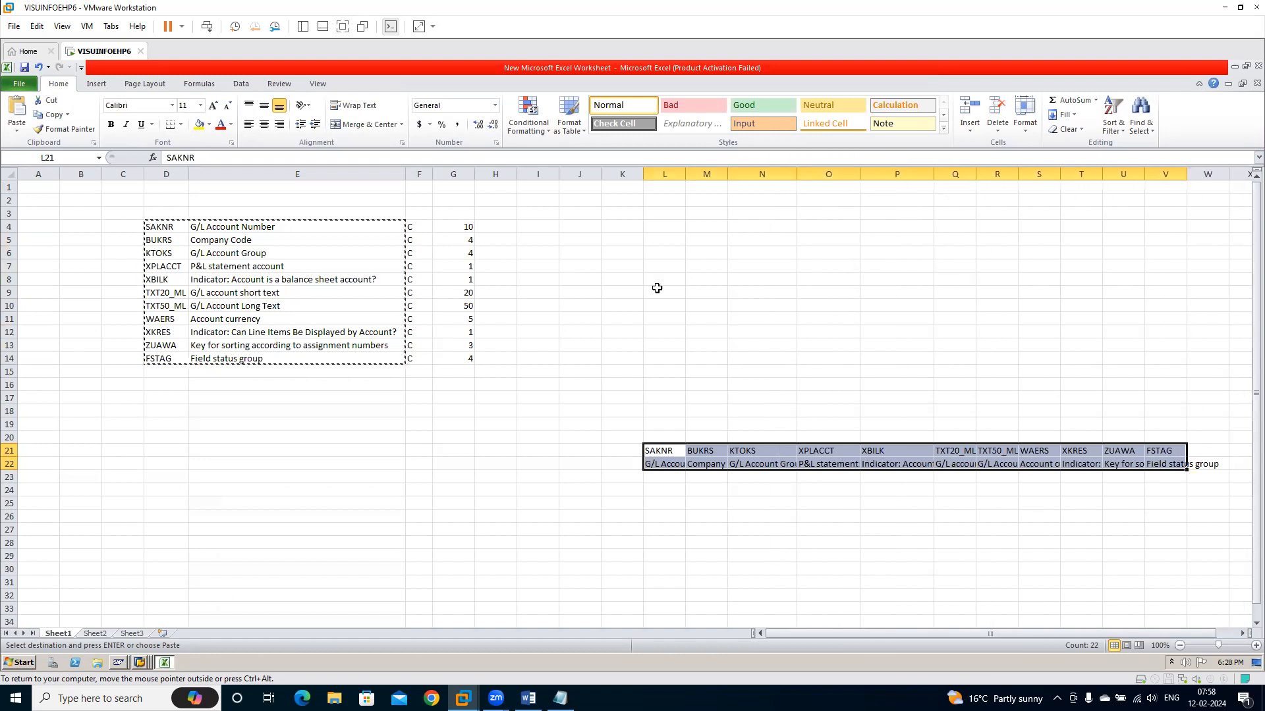
left_click(403, 496)
key("Escape")
left_click(509, 404)
Switch back to LSMW and open the source fields table of structure GLC2 in change mode
key("alt+Tab")
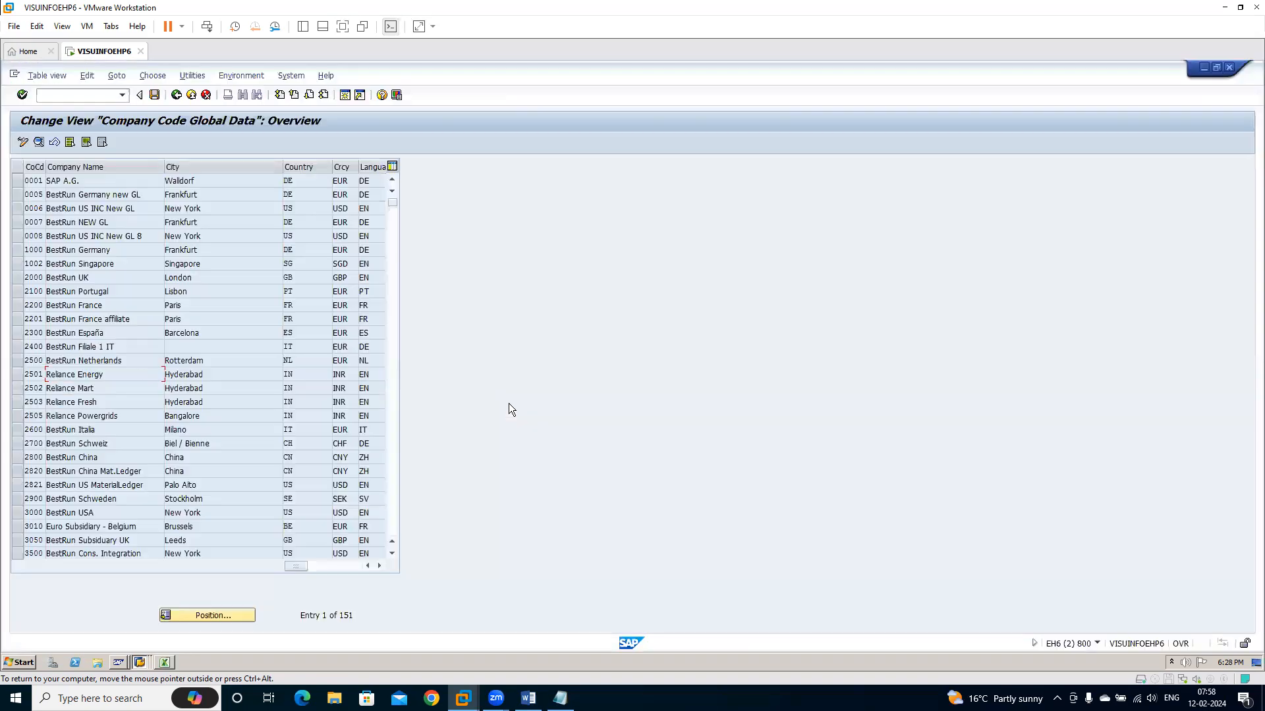
key("alt+Tab")
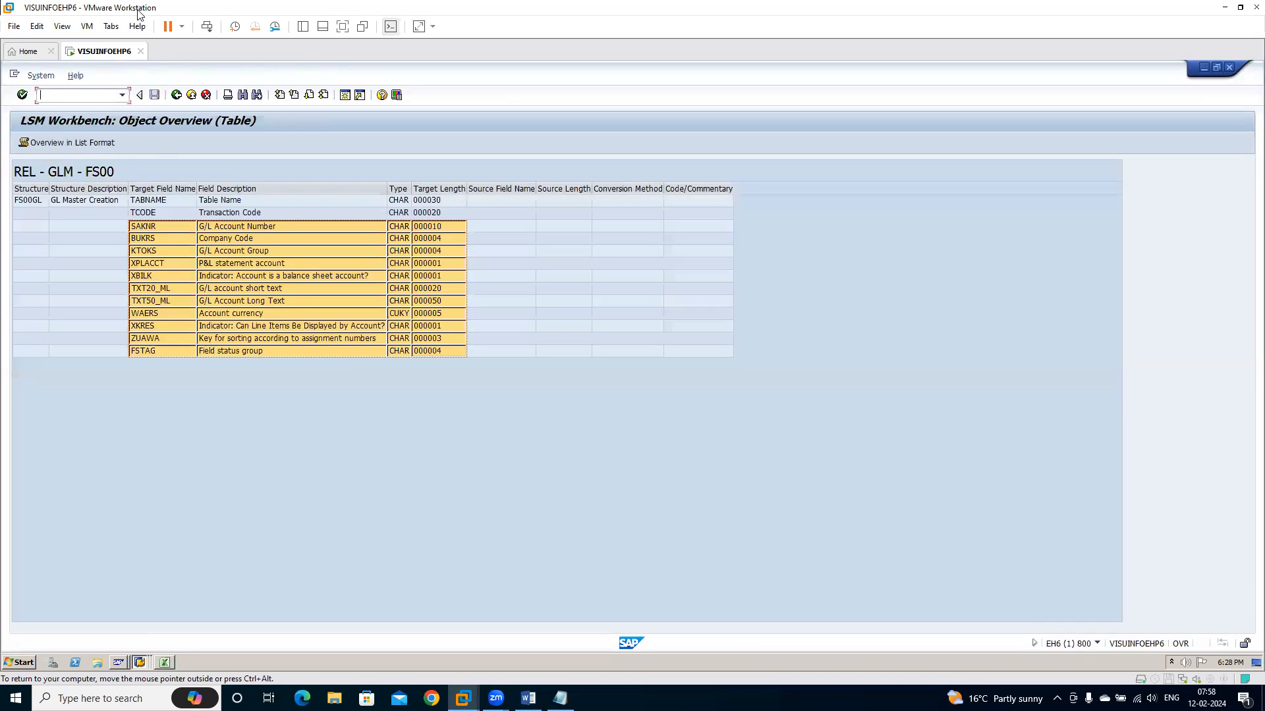
left_click(177, 95)
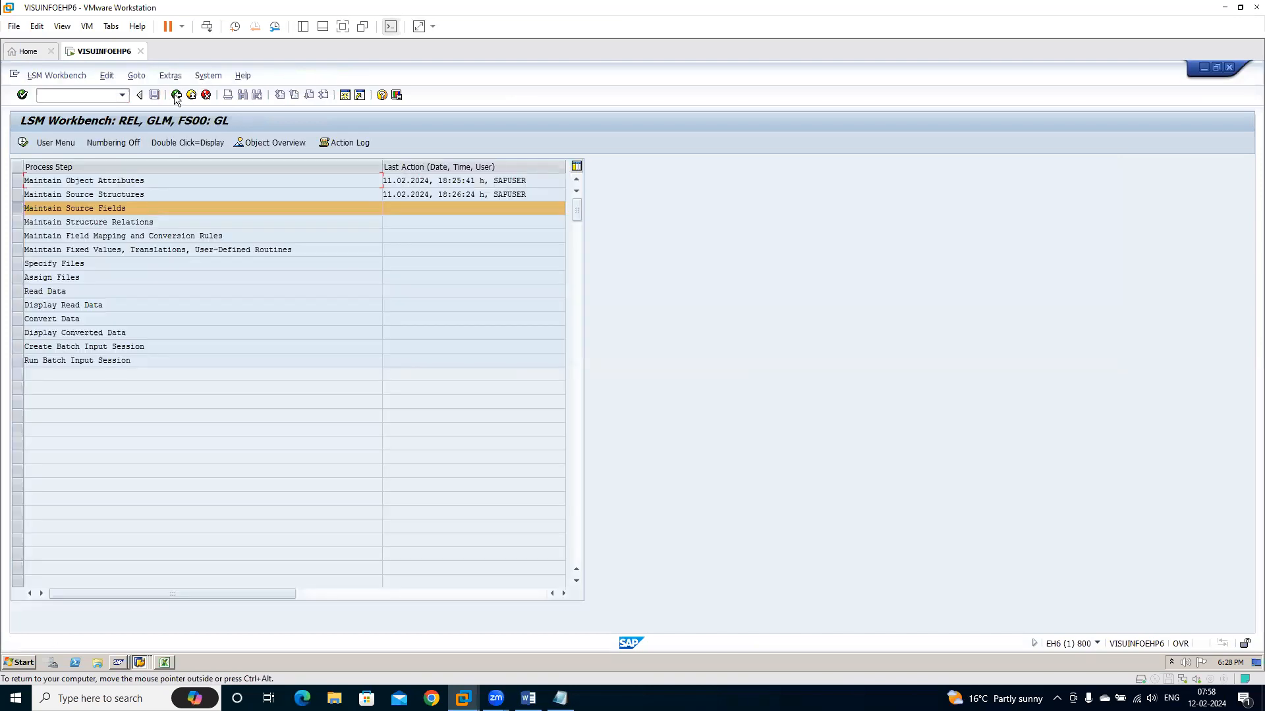
left_click(24, 144)
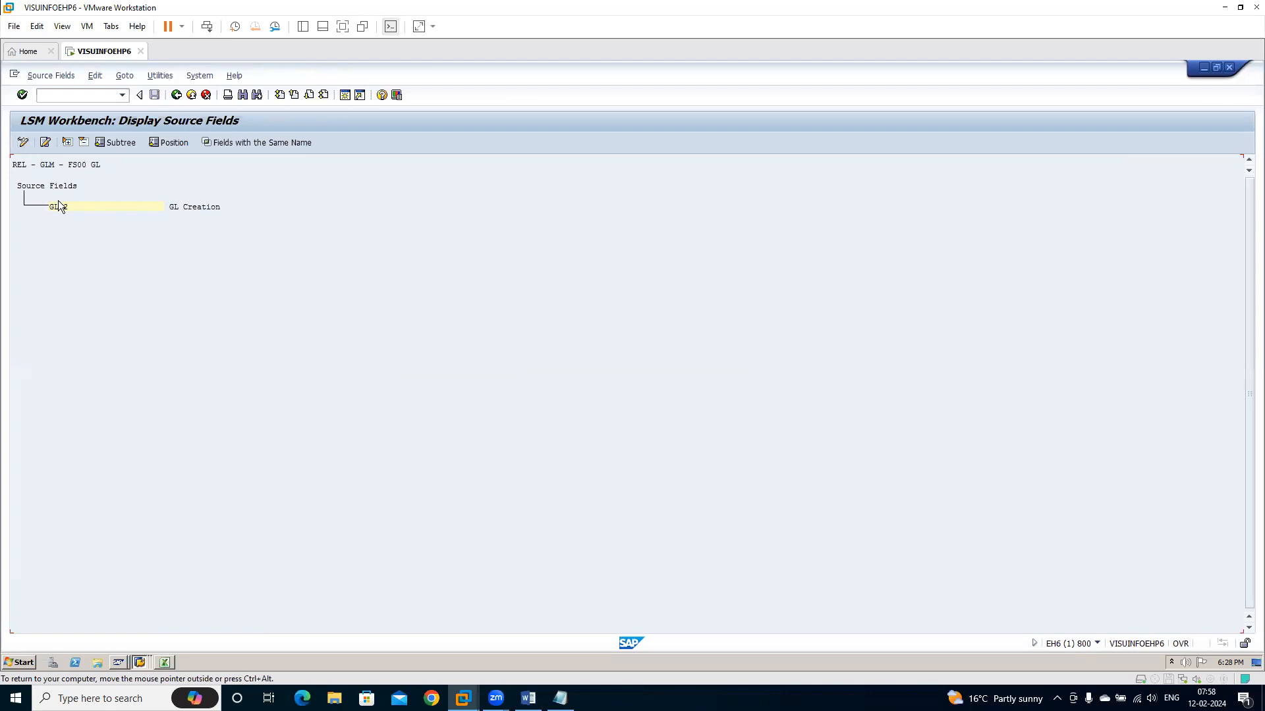
left_click(23, 144)
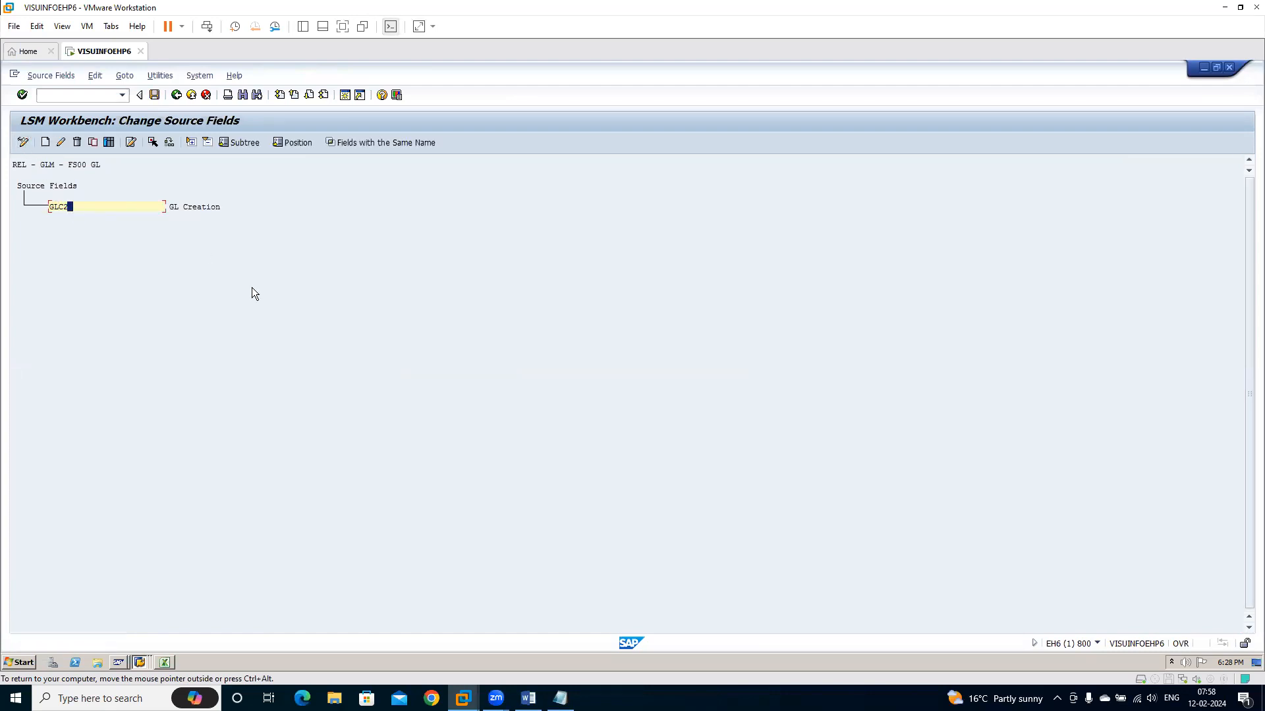
left_click(109, 144)
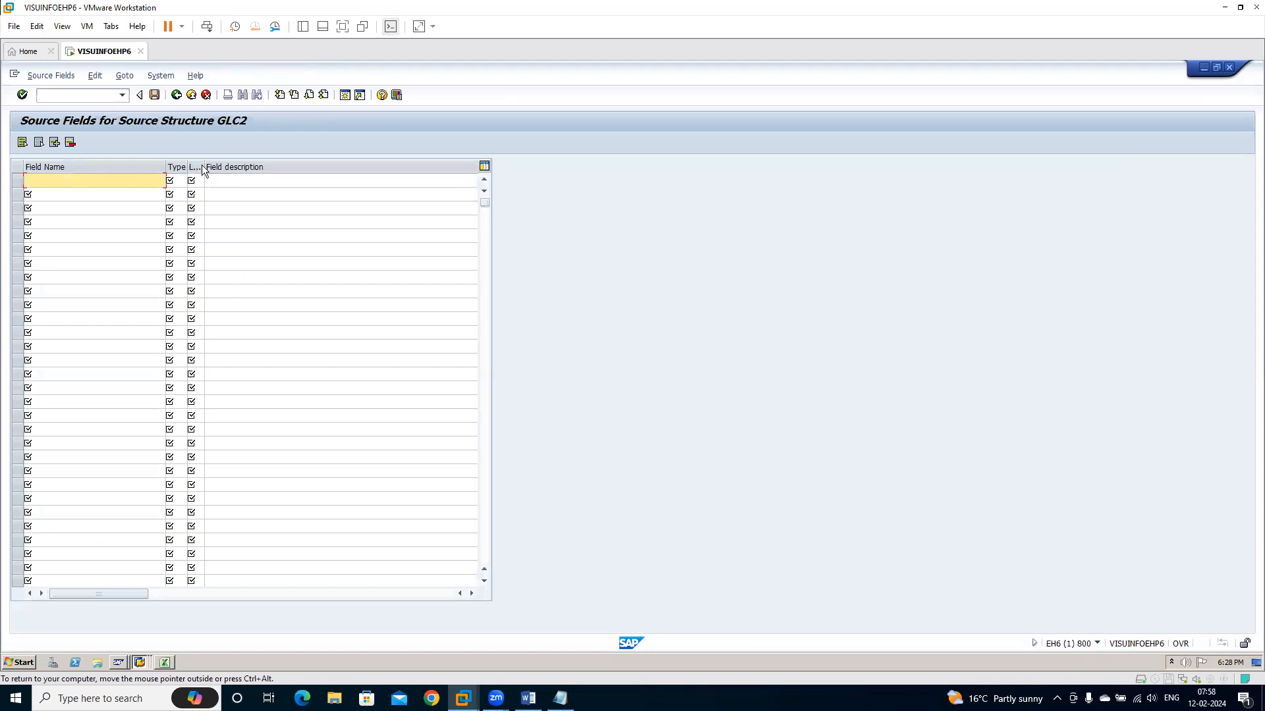
Switch to Excel and move the field description column E to directly after the field length column
key("alt+Tab")
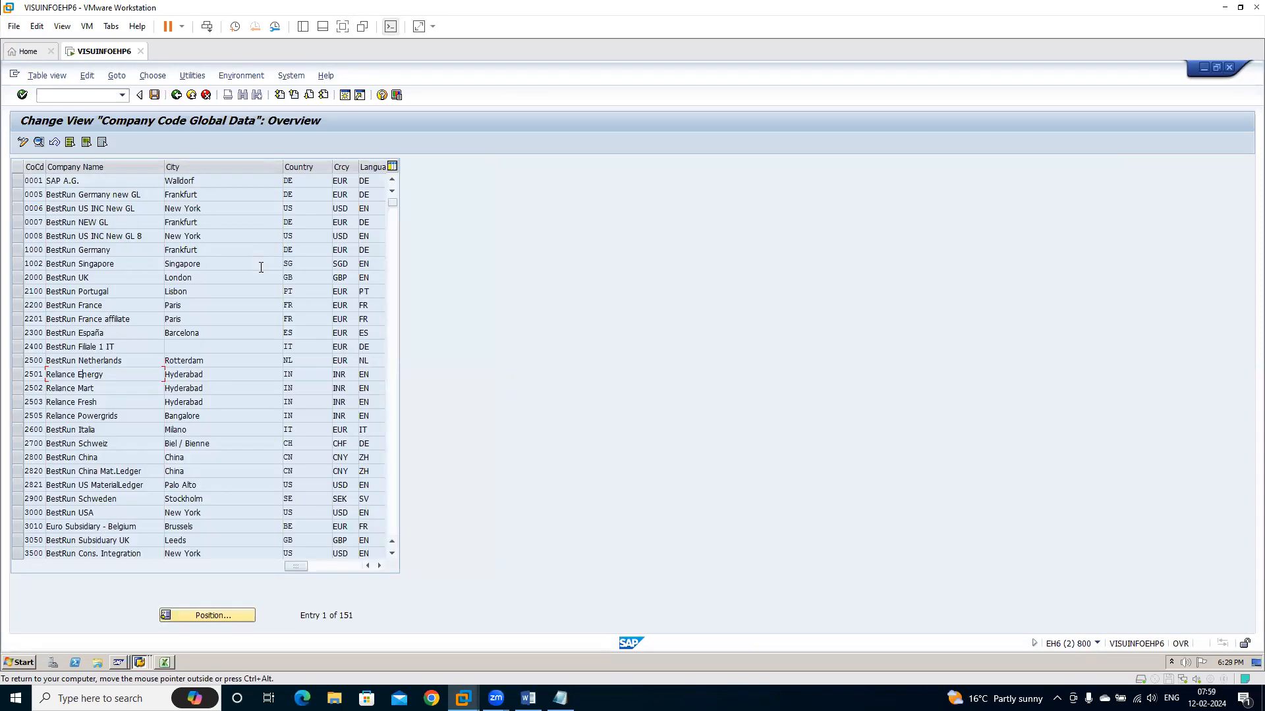
key("alt+Tab")
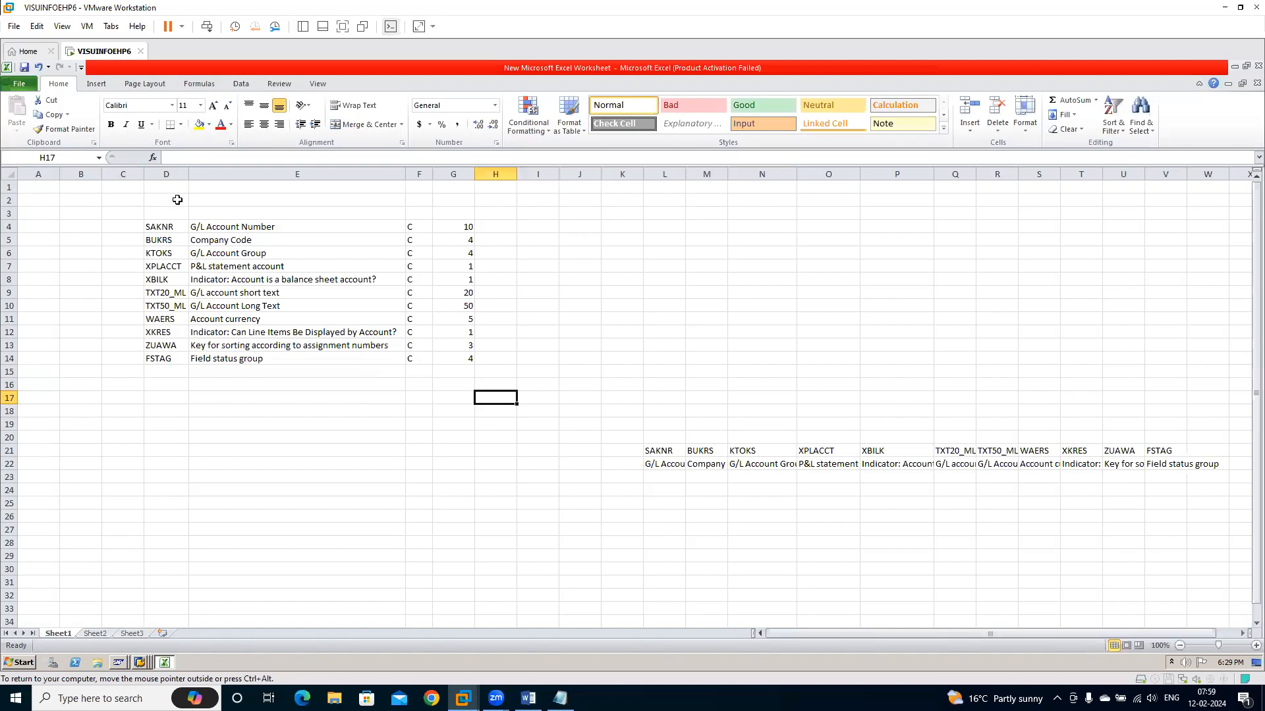
left_click(342, 172)
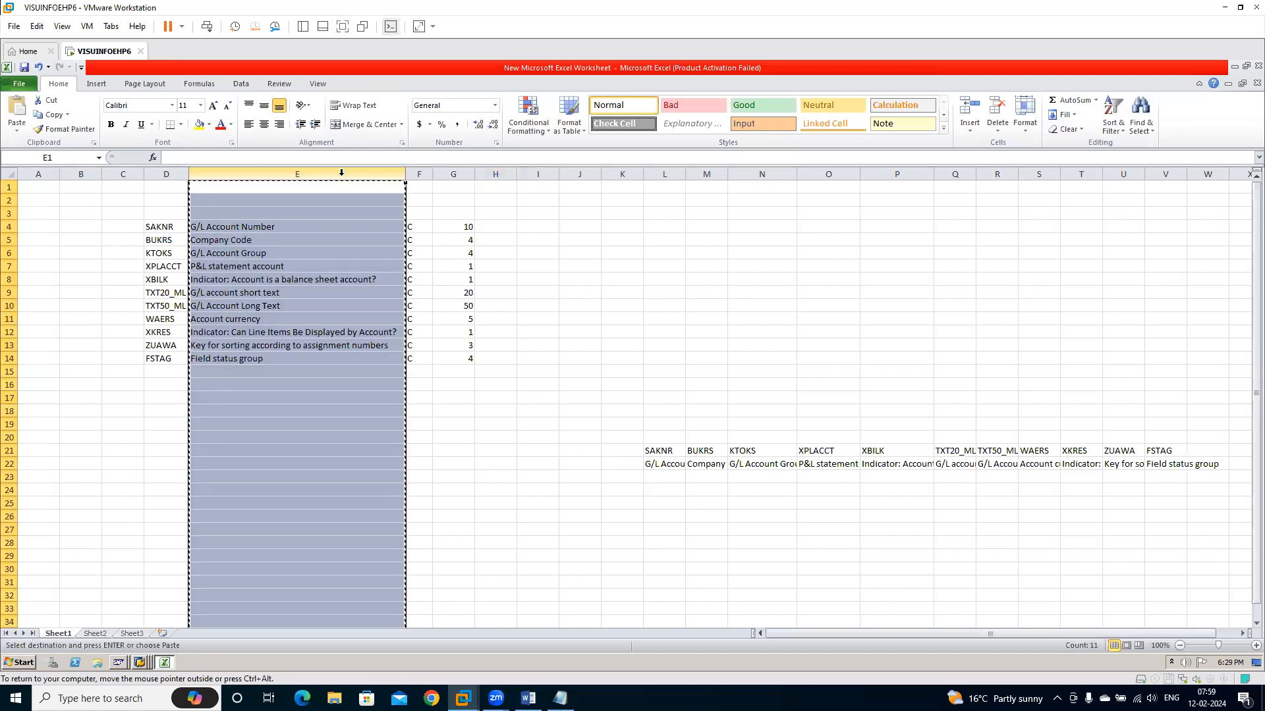
key("ctrl+c")
key("Right")
key("Right")
key("Right")
key("ctrl+space")
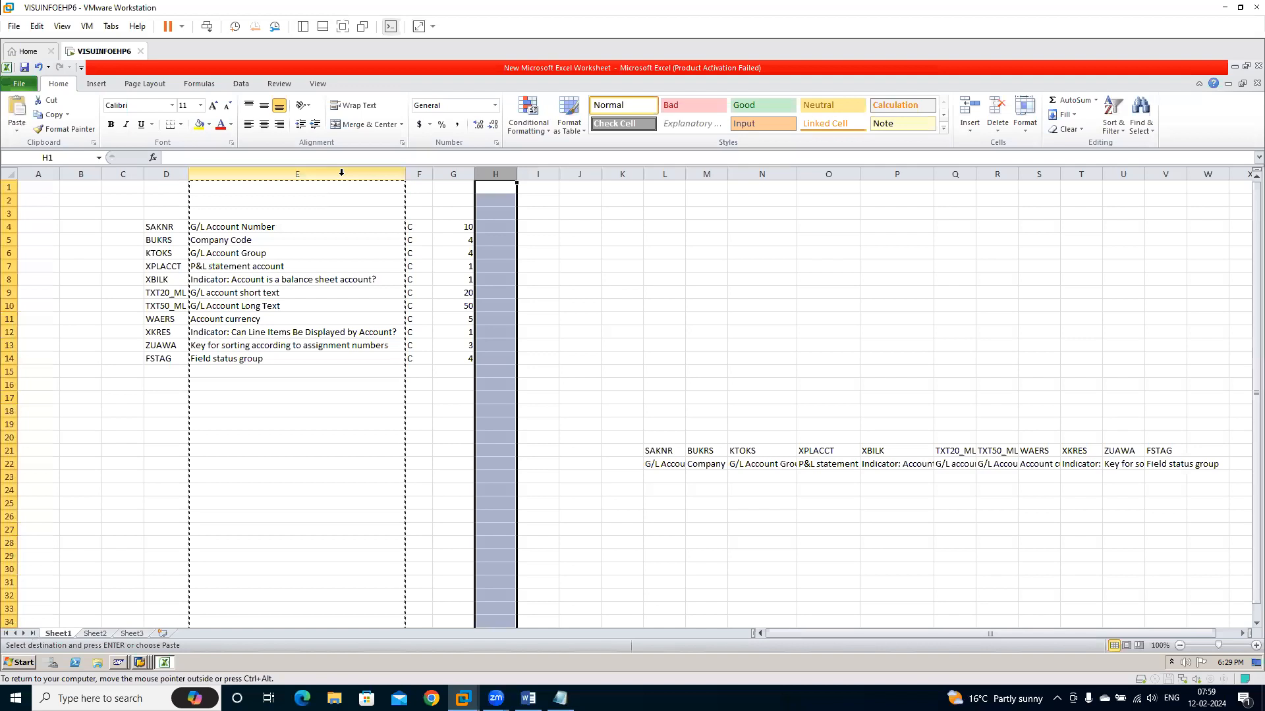
key("ctrl+shift+plus")
Copy the field names, types and lengths from D4:F14 into the source fields table of structure GLC2 in LSMW and save them
left_click_drag(153, 226, 251, 361)
key("ctrl+c")
key("alt+Tab")
key("alt+Tab")
key("ctrl+v")
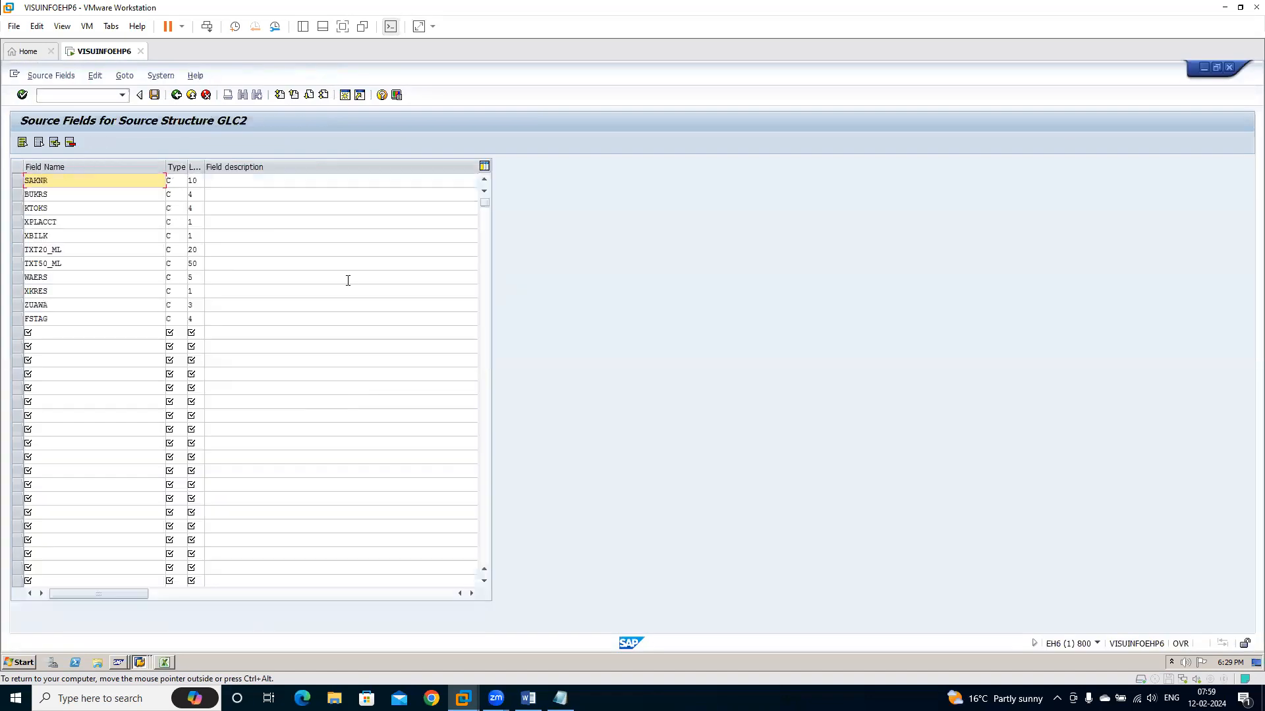
key("Return")
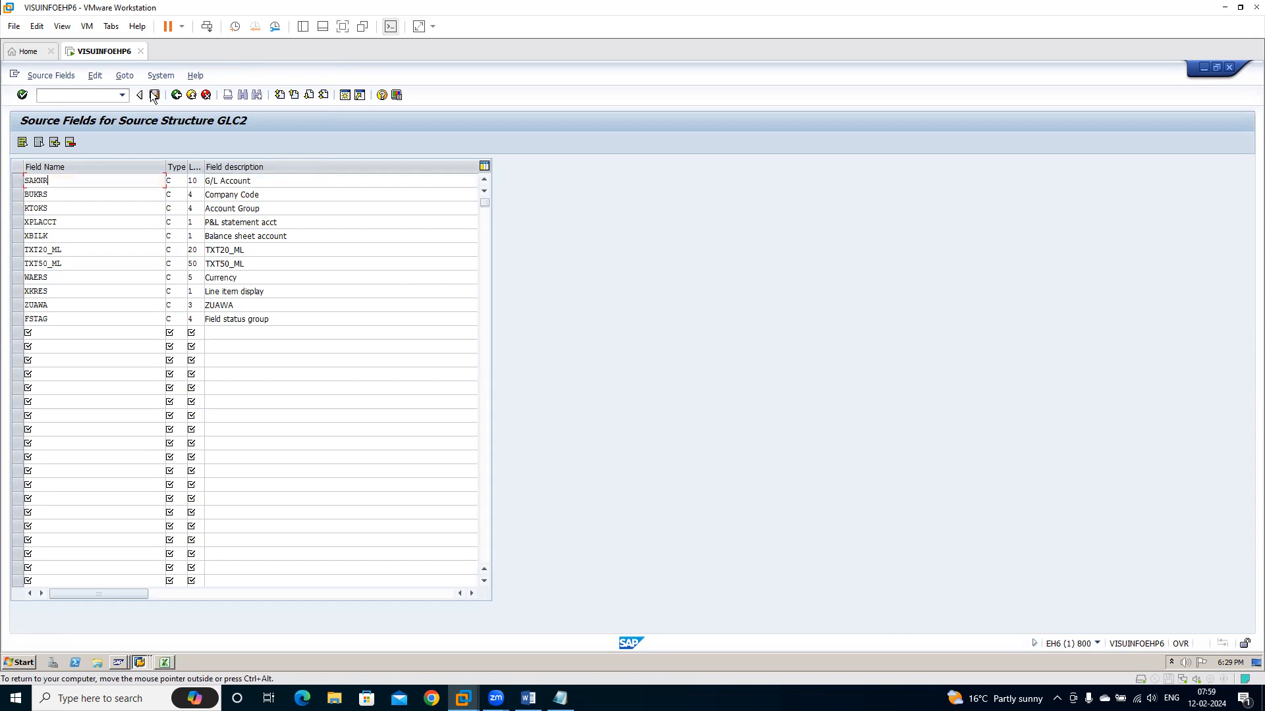
left_click(176, 96)
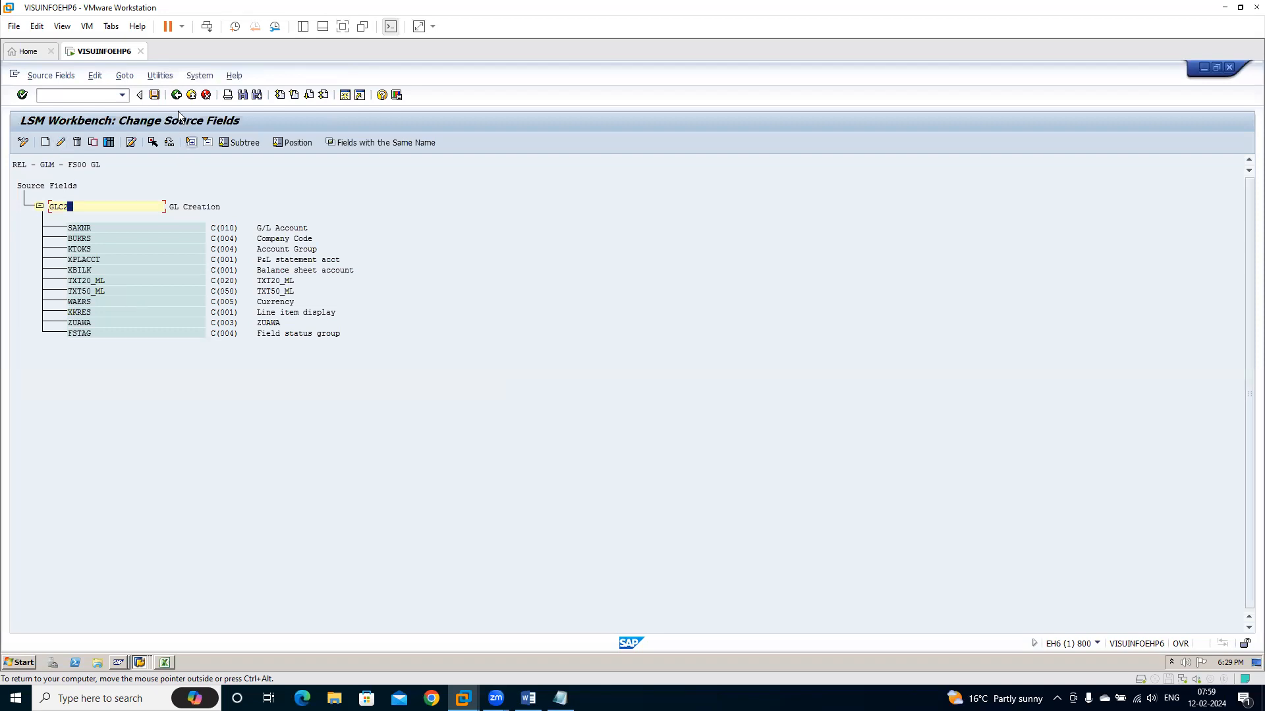
left_click(153, 96)
left_click(176, 97)
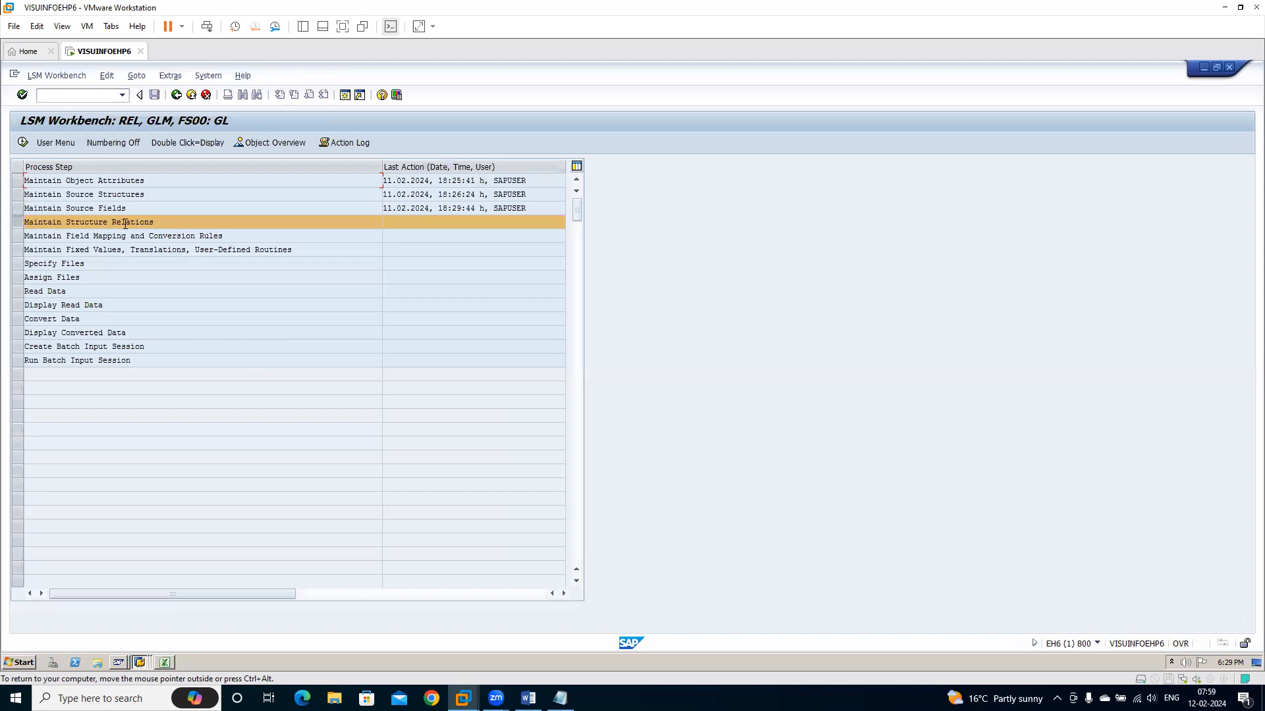
Open the structure relations in change mode, save the relation between FS00GL and GLC2, and return to the process steps
left_click(23, 144)
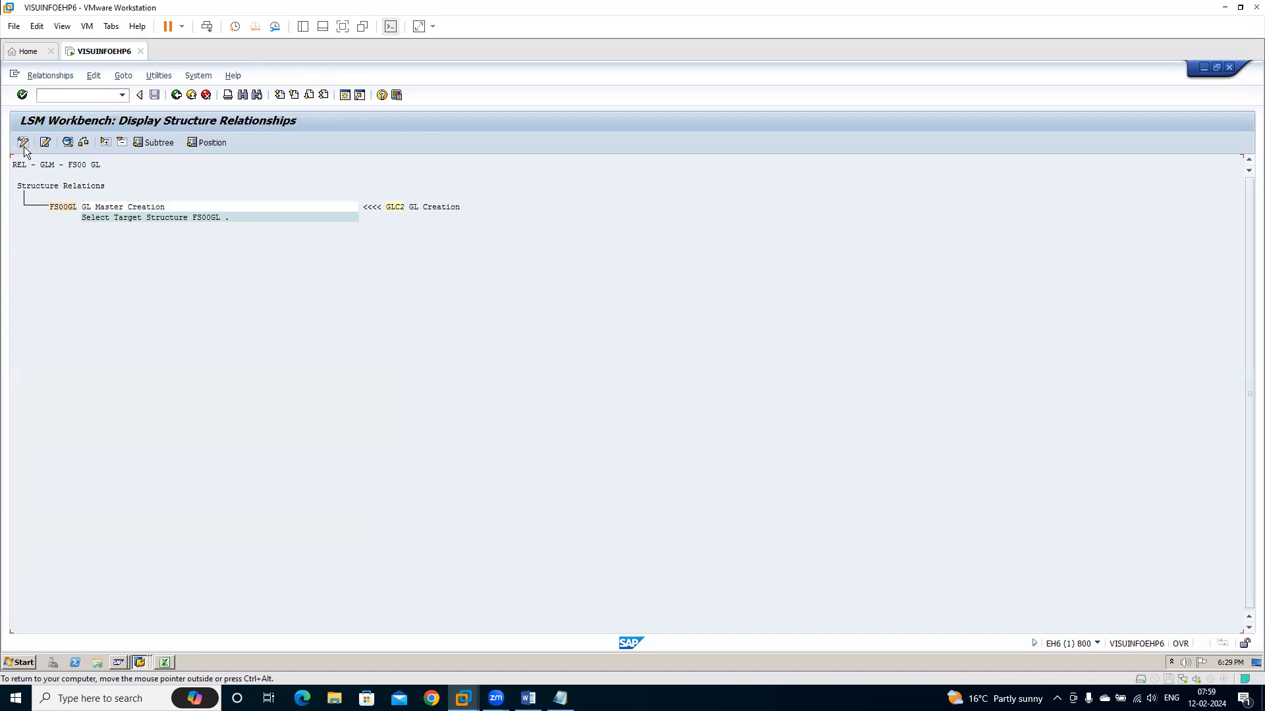
left_click(71, 209)
left_click(177, 95)
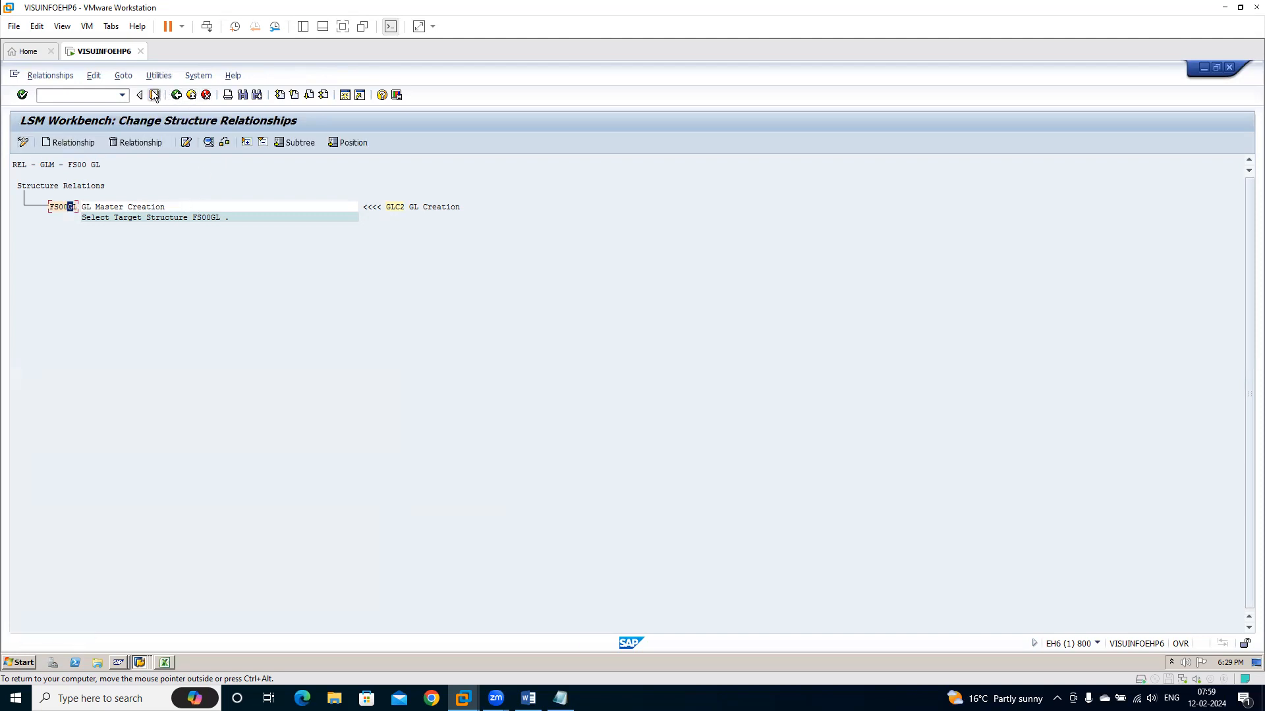
left_click(177, 96)
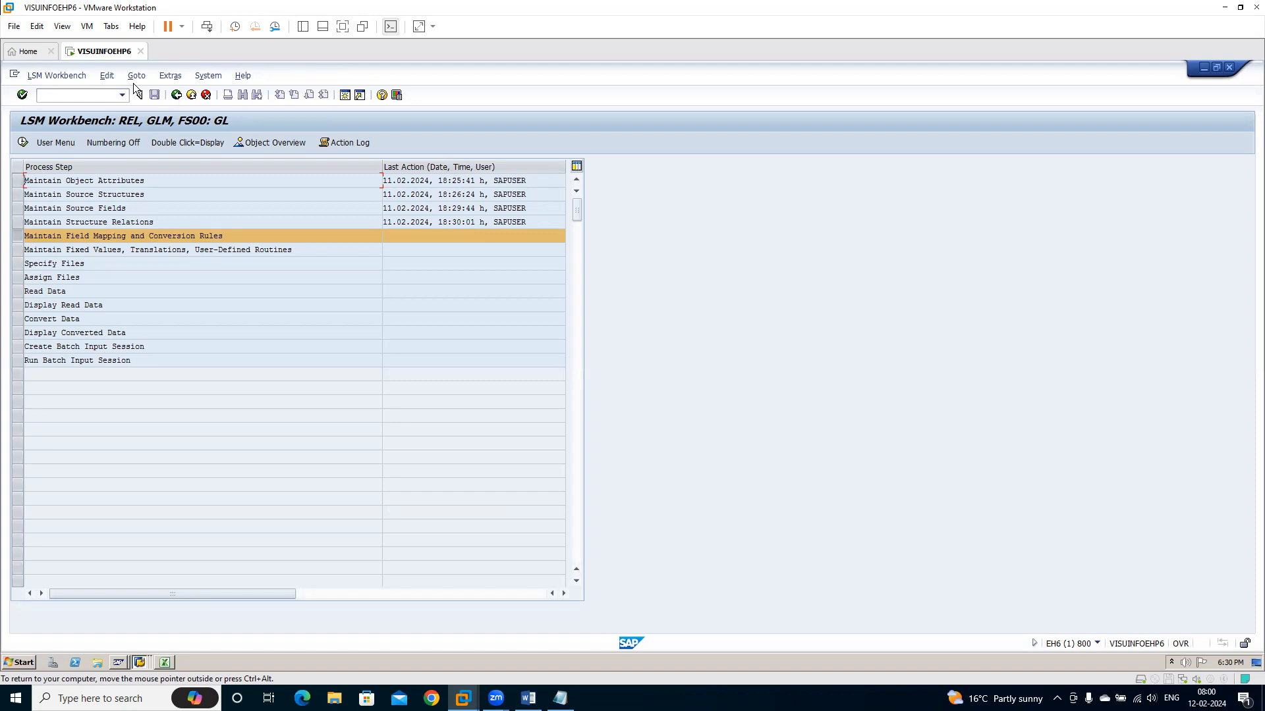
Run auto-field mapping for all target fields, matching same-named fields with the Transfer (MOVE) rule and no confirmation, and save the field mapping
left_click(23, 143)
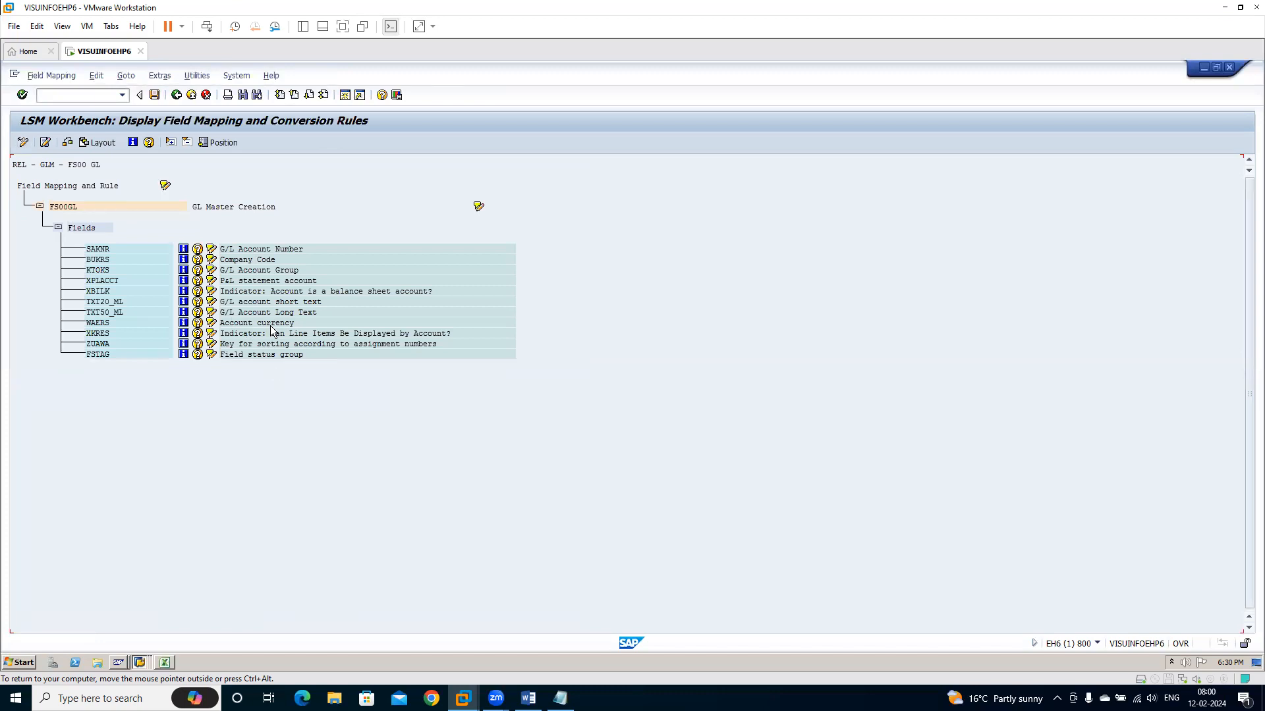
left_click(23, 144)
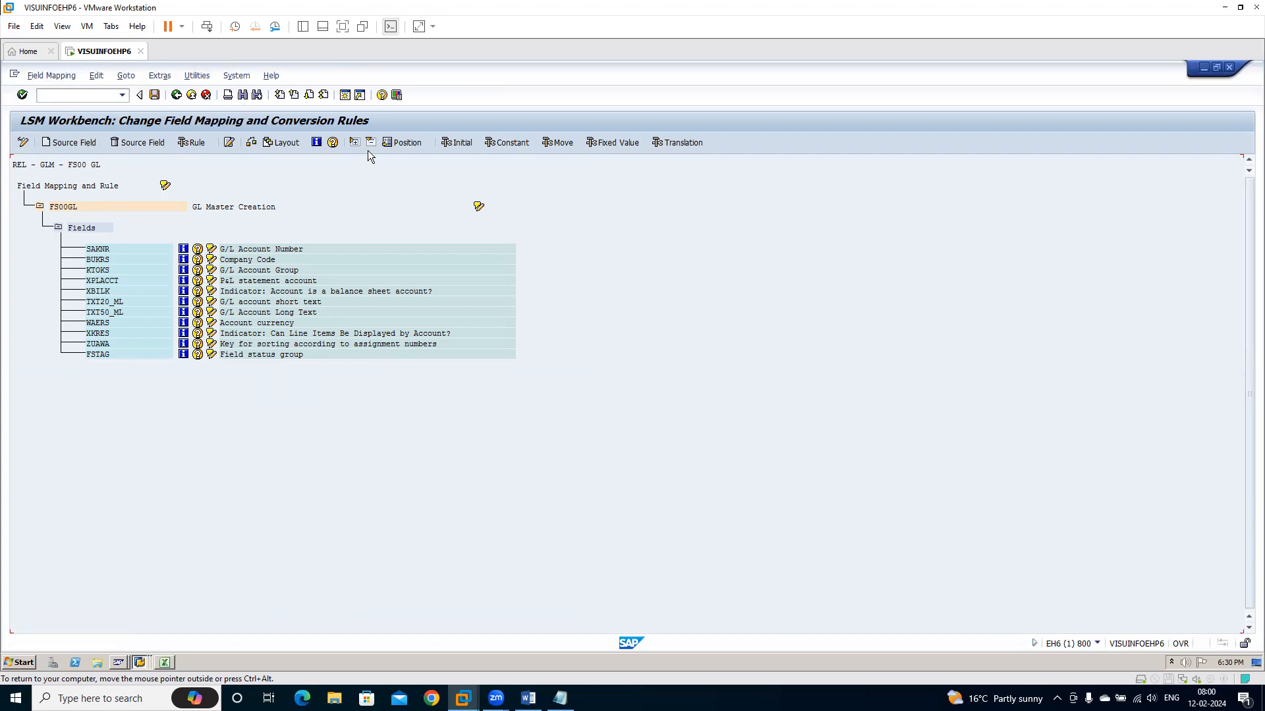
left_click(159, 77)
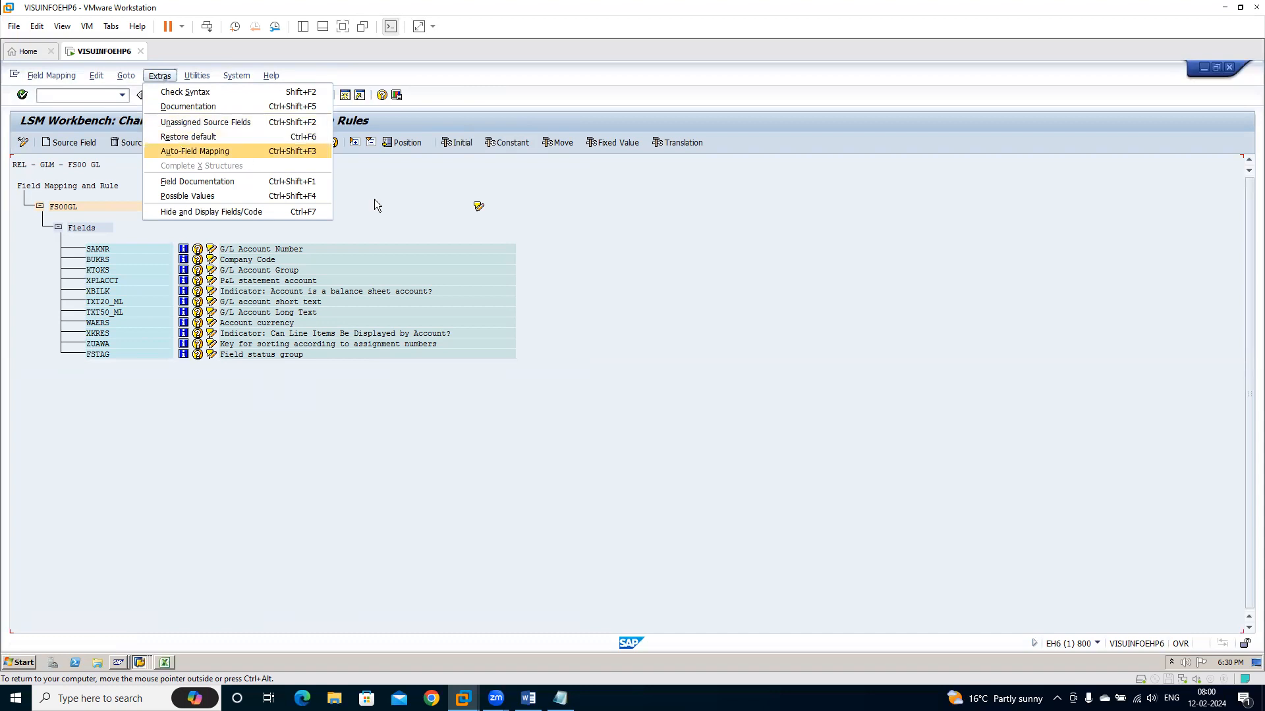
left_click(440, 222)
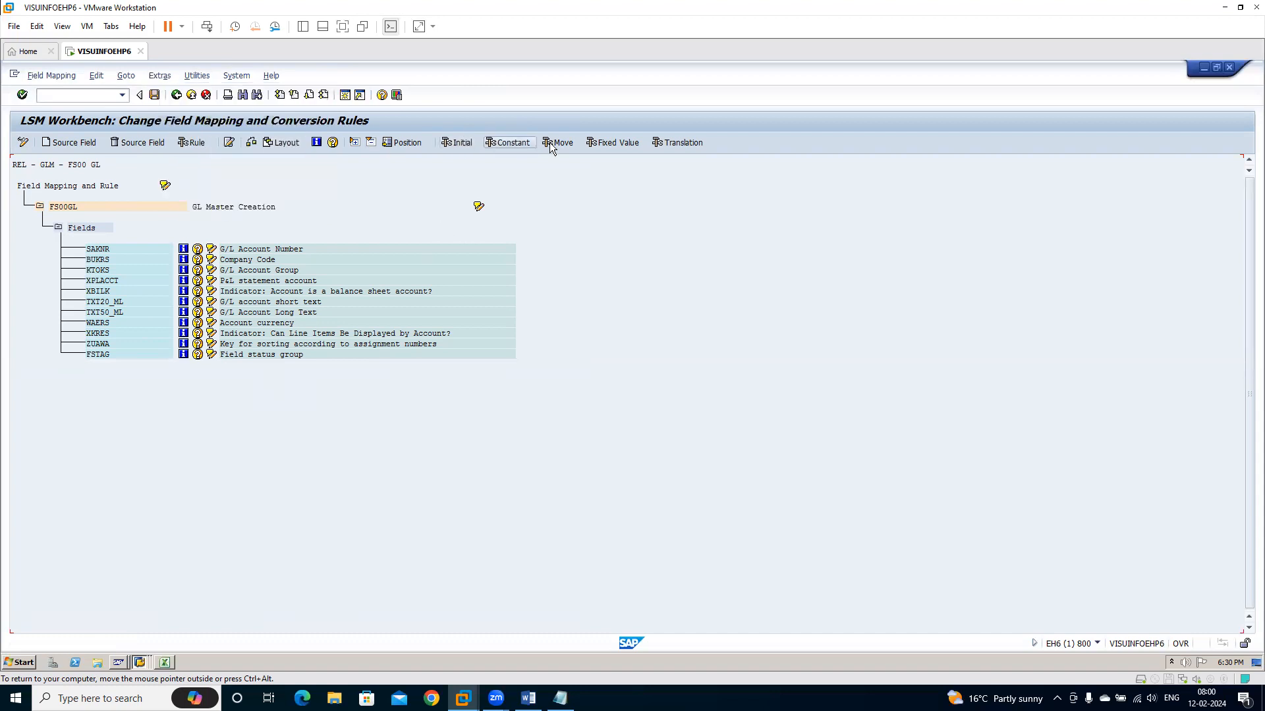
left_click(158, 76)
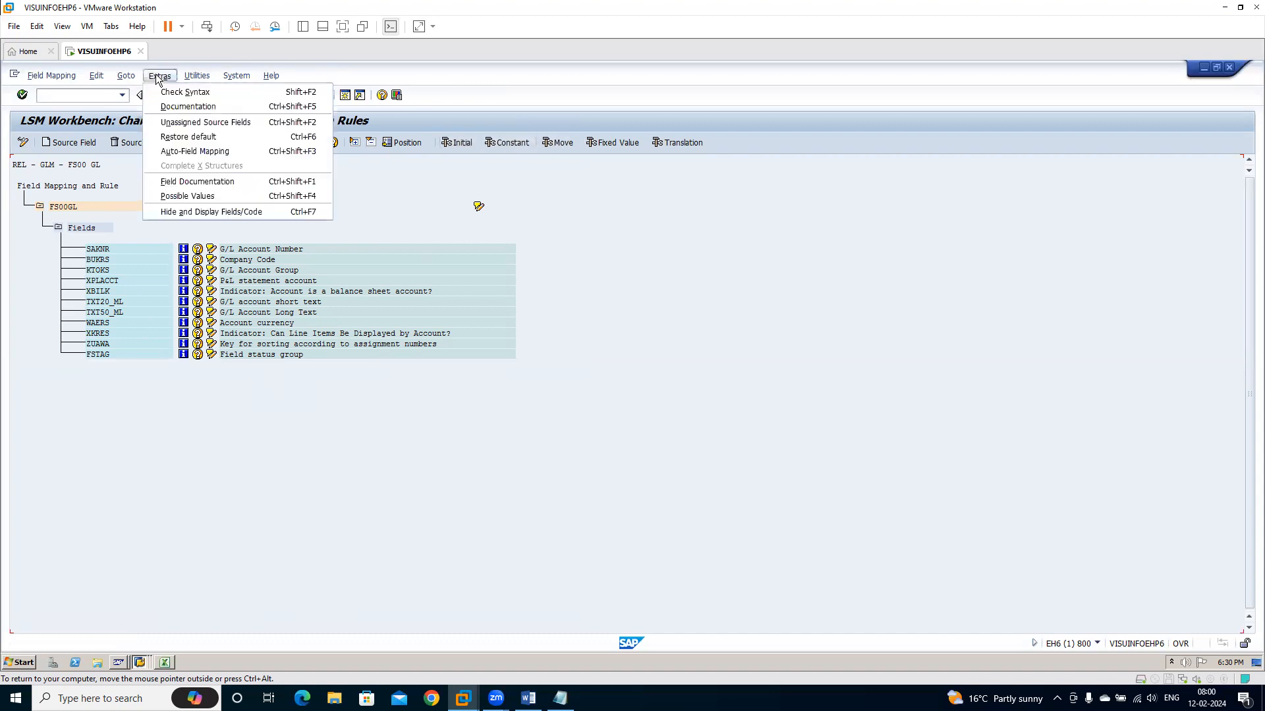
left_click(208, 152)
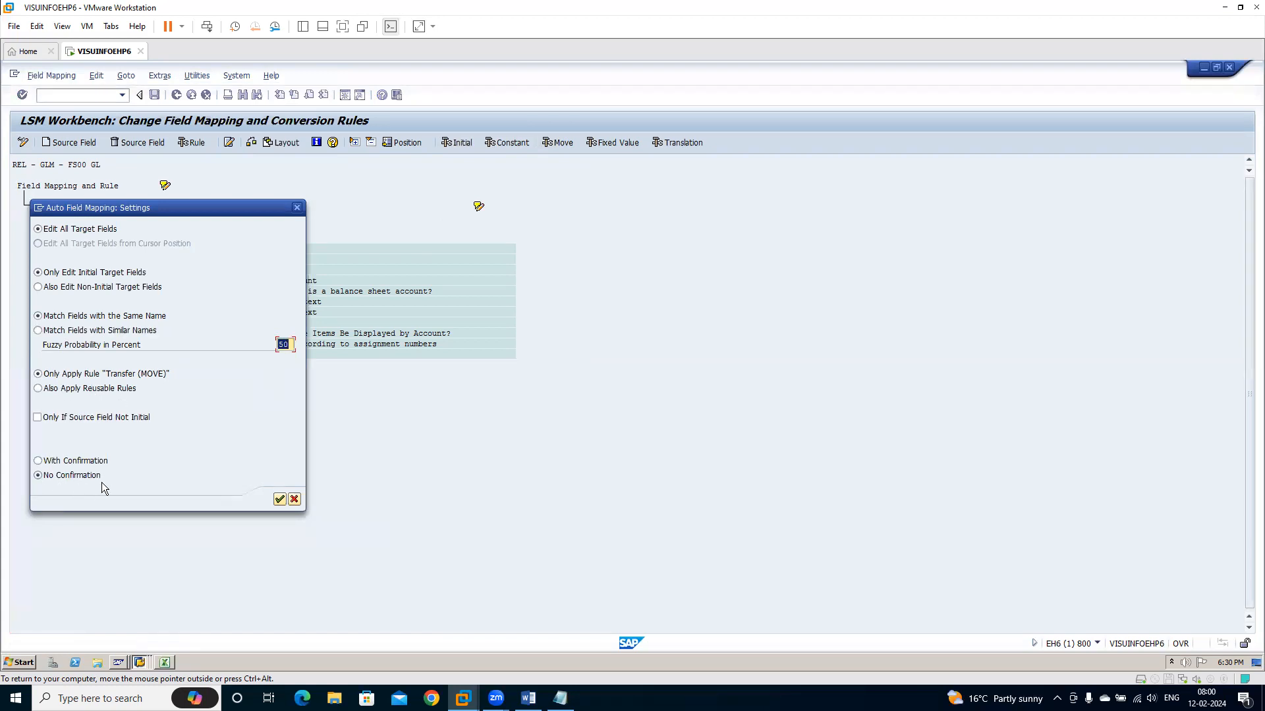
left_click(279, 500)
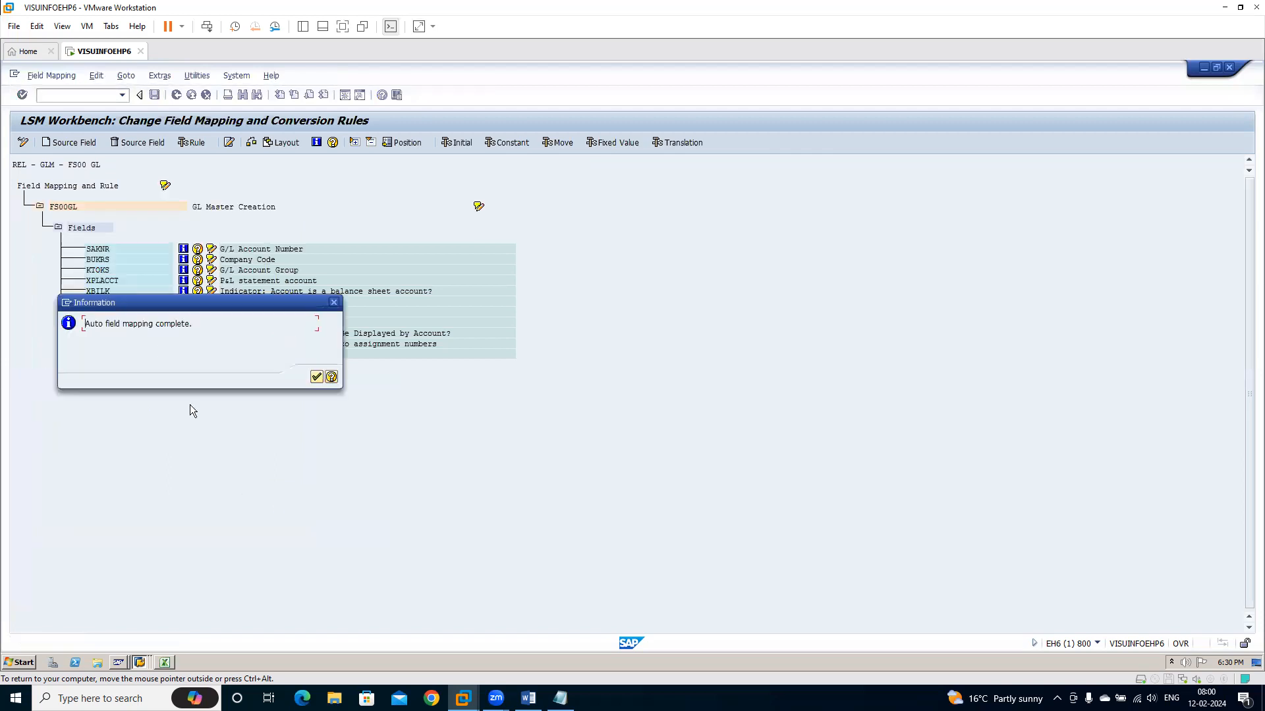
left_click(316, 377)
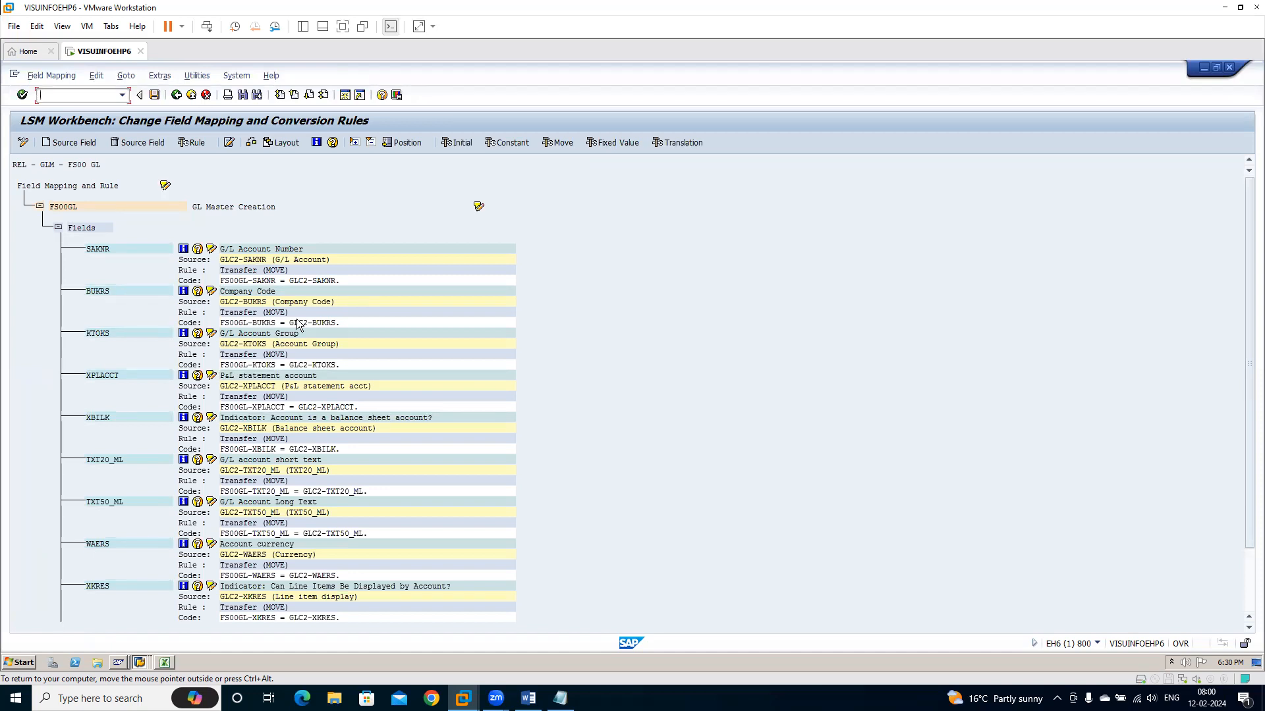
left_click(155, 96)
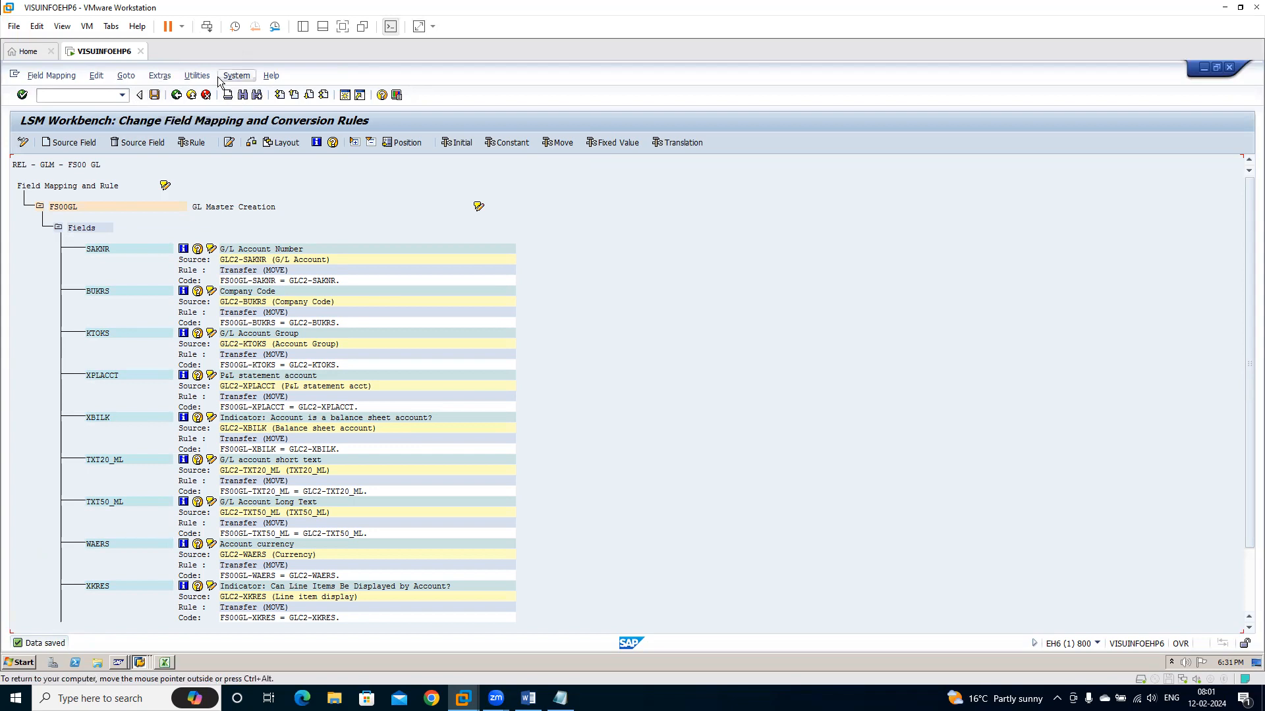
left_click(176, 96)
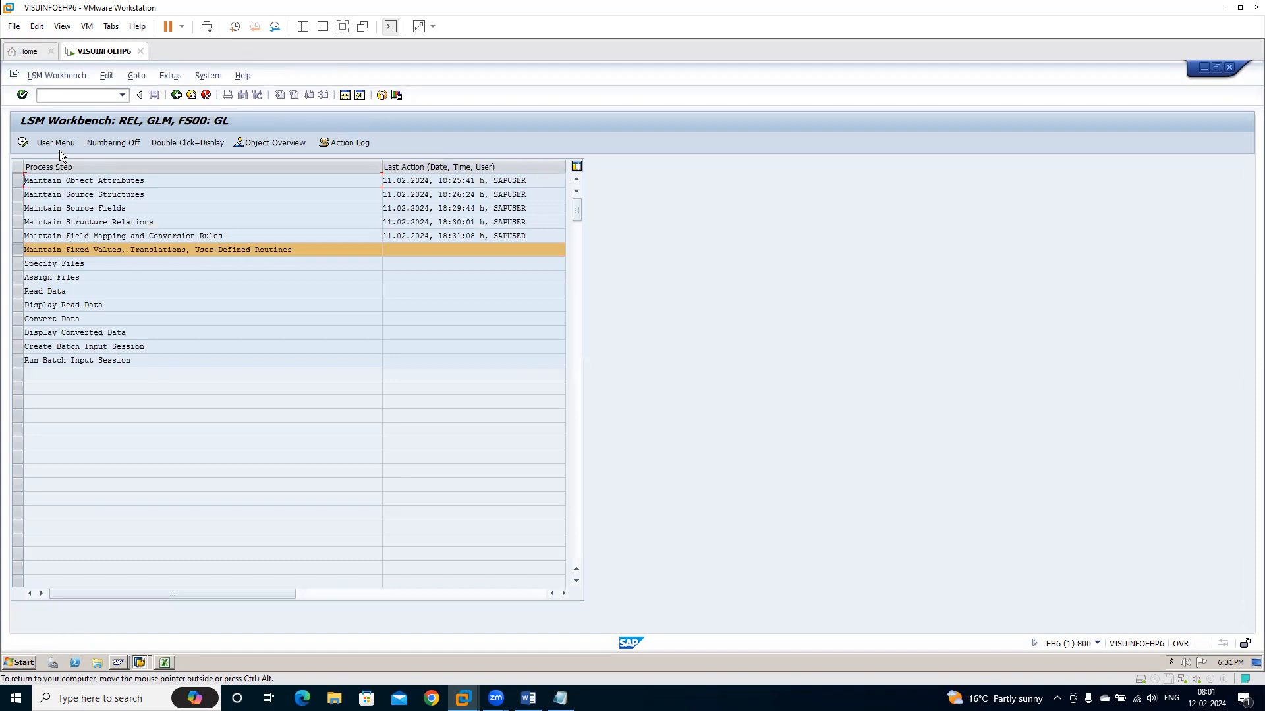
View the fixed values, translations and user-defined routines of project REL and return to the process steps
left_click(23, 142)
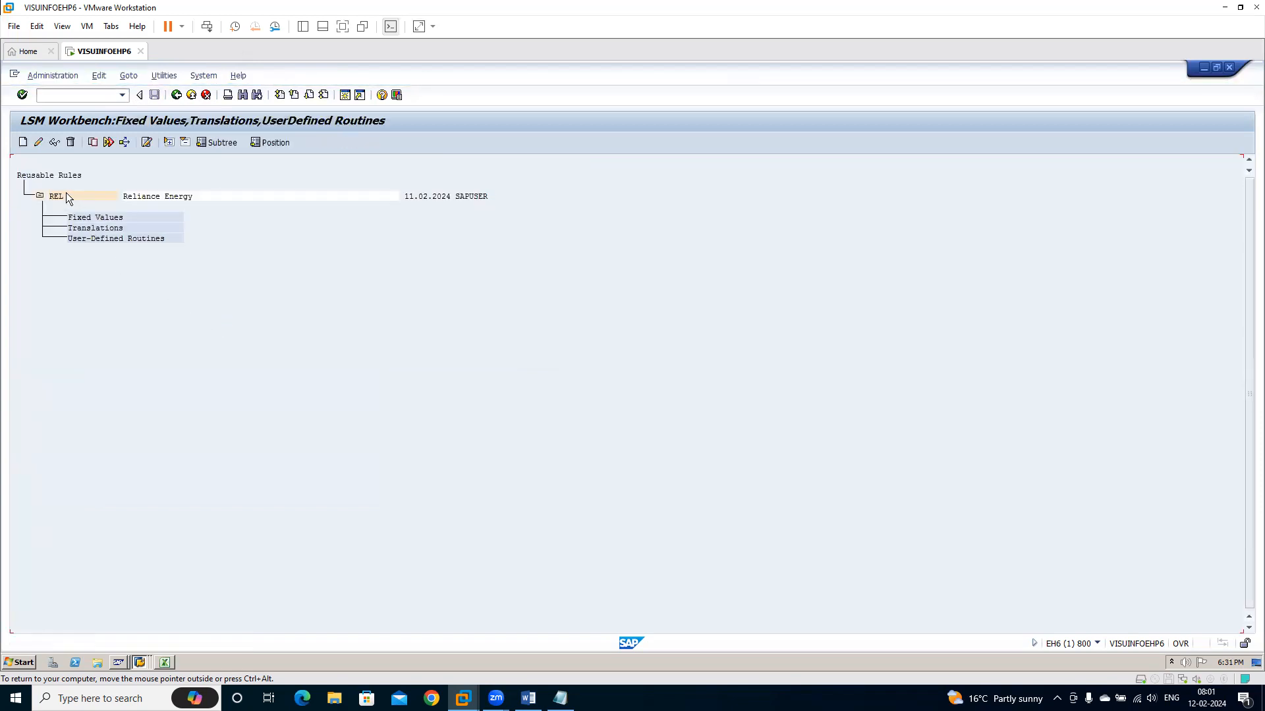
left_click(38, 144)
left_click(395, 268)
left_click(177, 95)
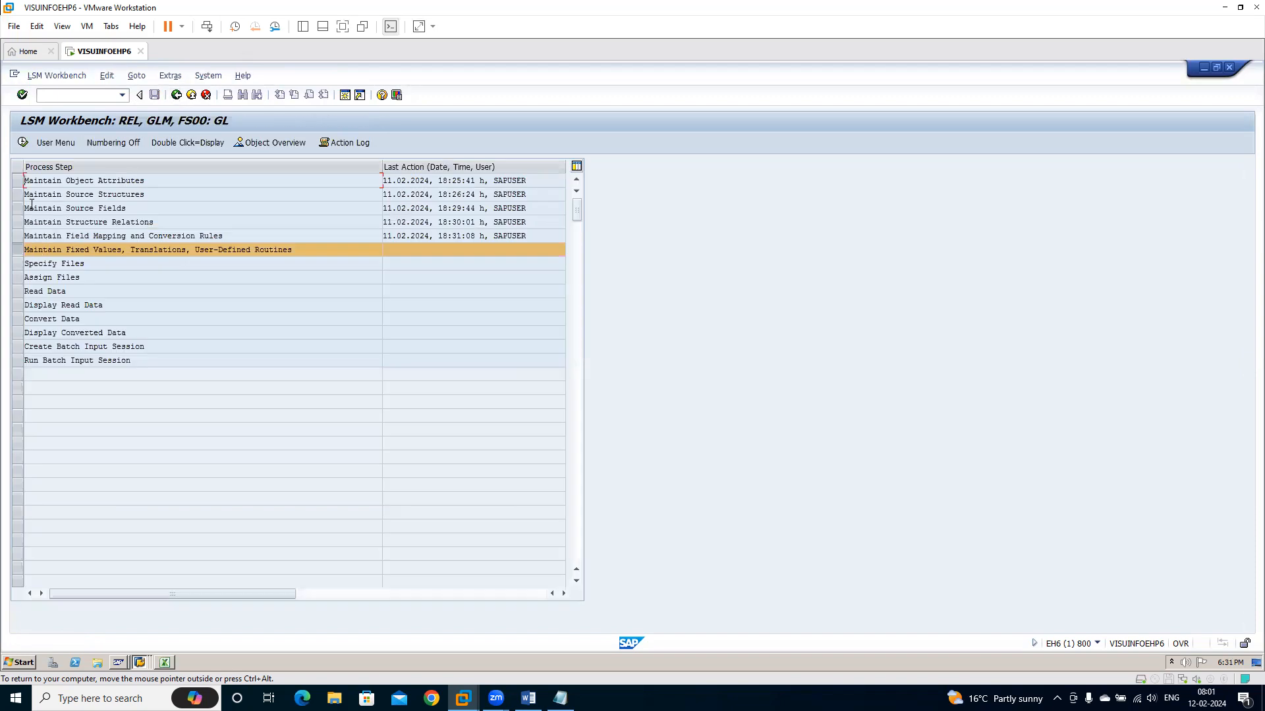
Open the Specify Files process step
left_click(20, 264)
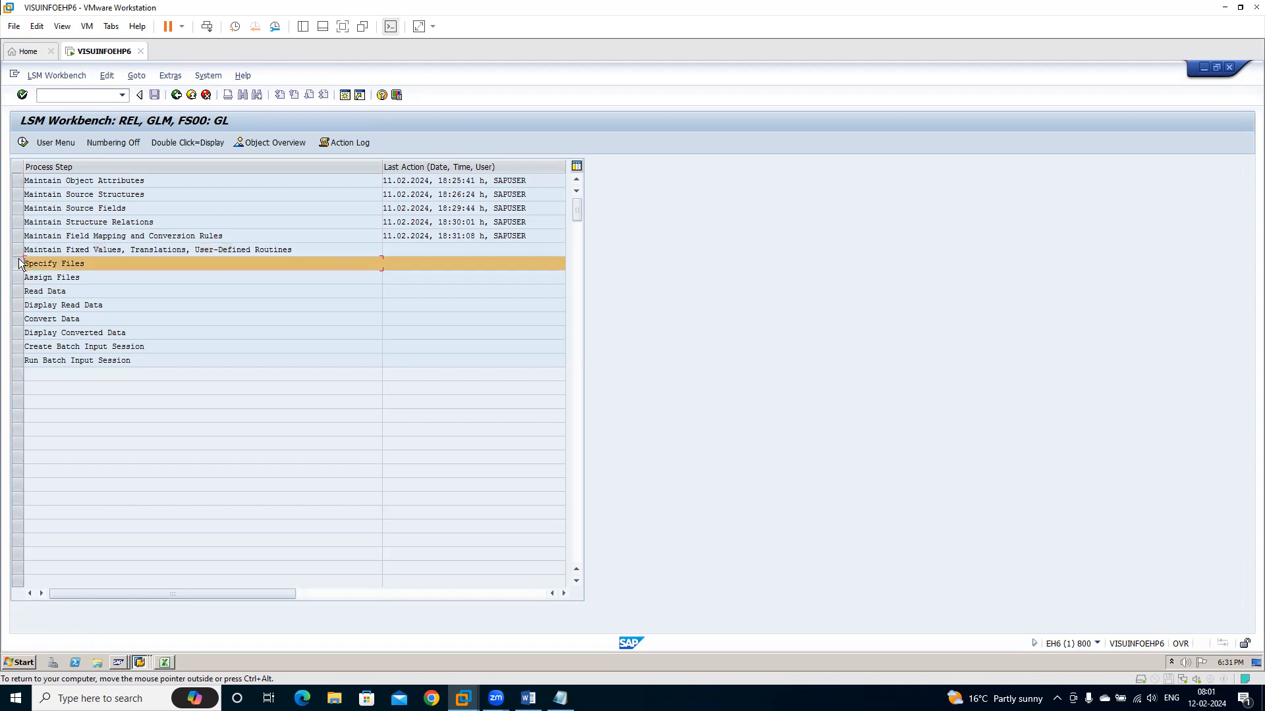
left_click(23, 143)
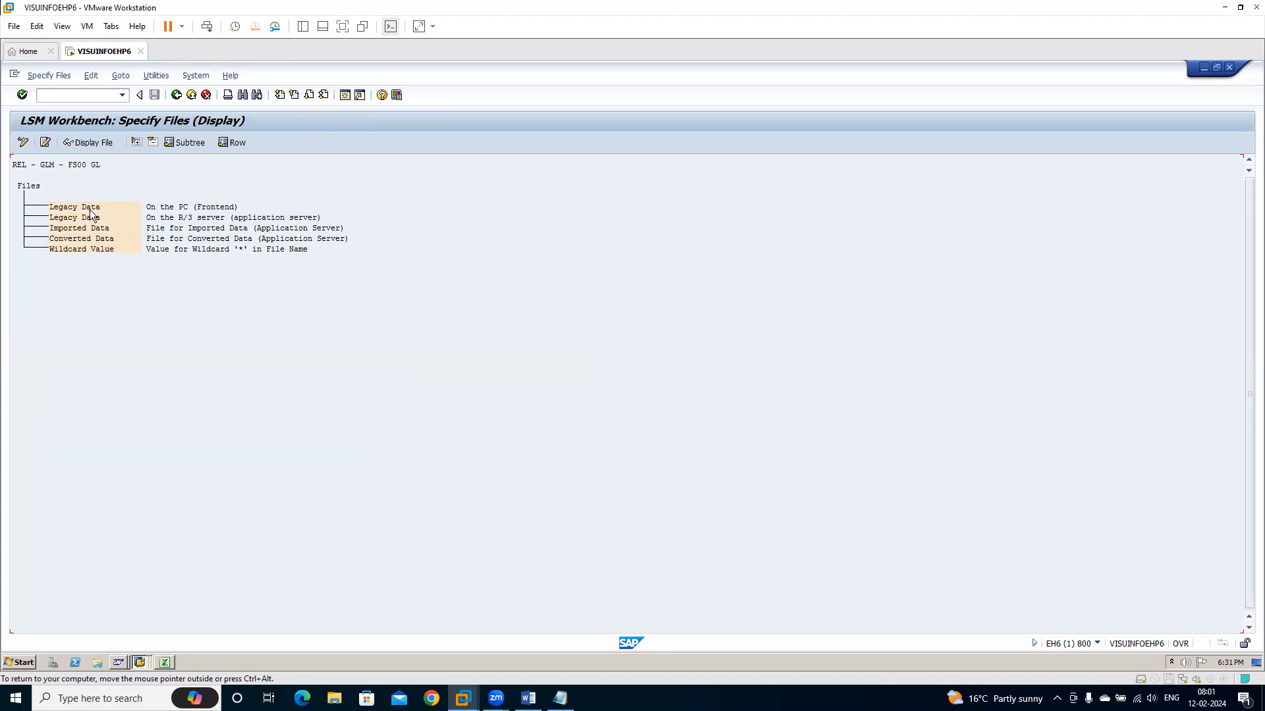
Check the transposed field template in Excel and open transaction FS00 in the second SAP session to look up the latest G/L account
left_click(165, 663)
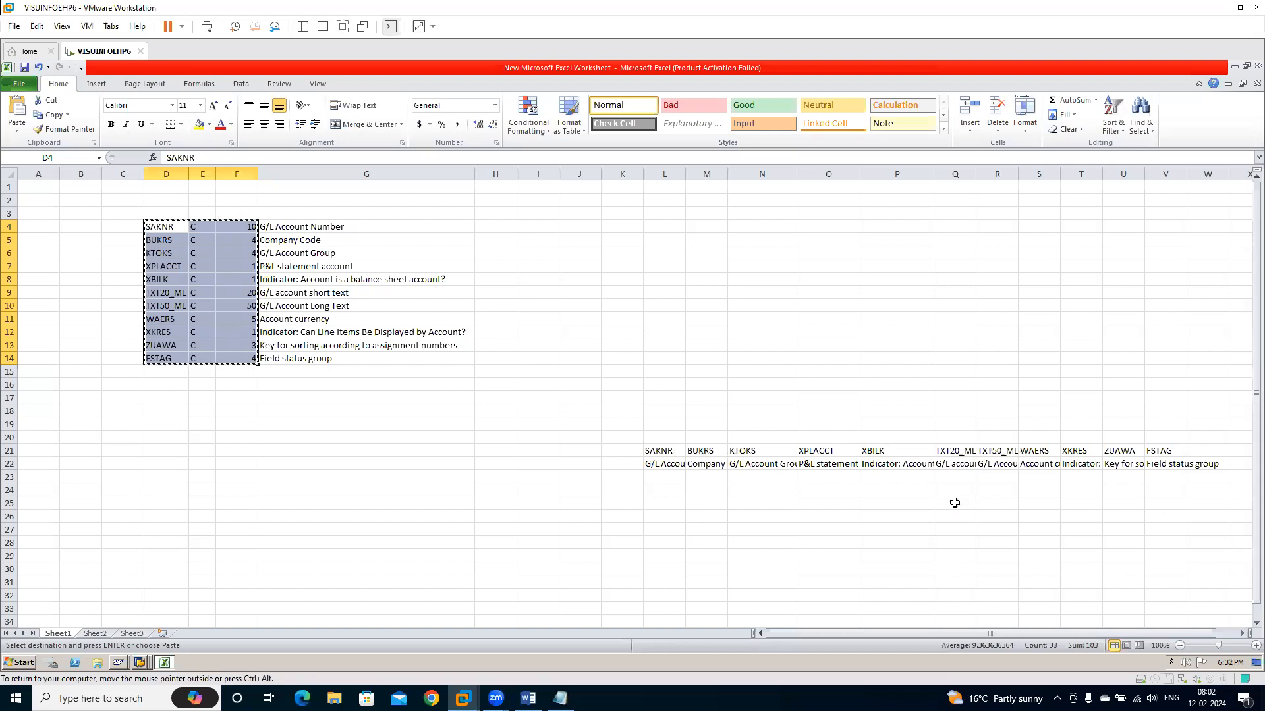
left_click(674, 480)
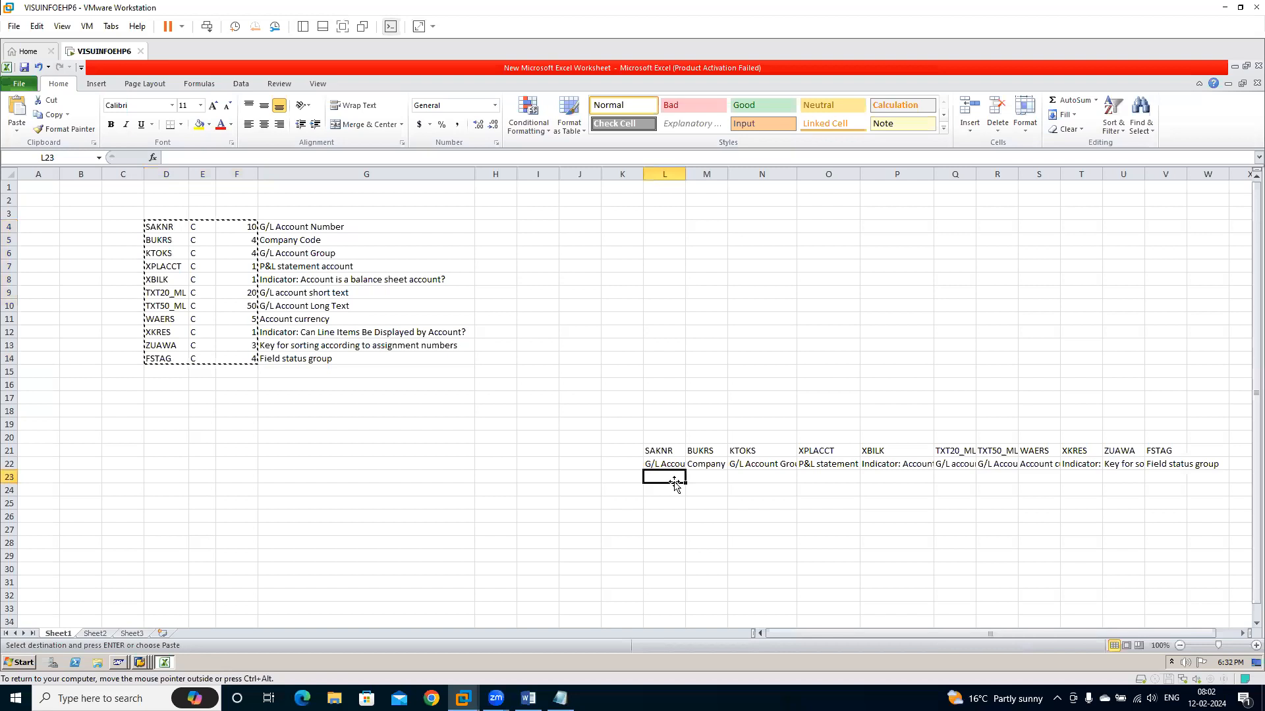
key("alt+Tab")
key("alt+Tab")
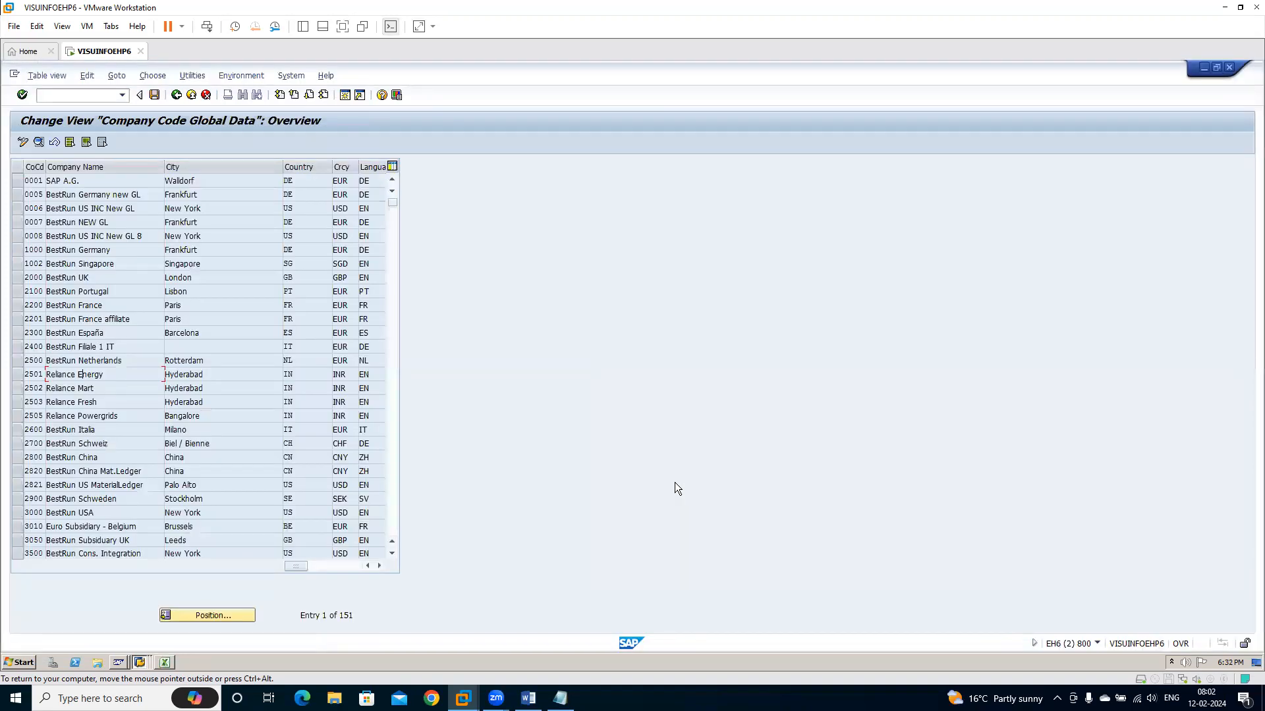
left_click(39, 94)
type("/nfs00")
key("Return")
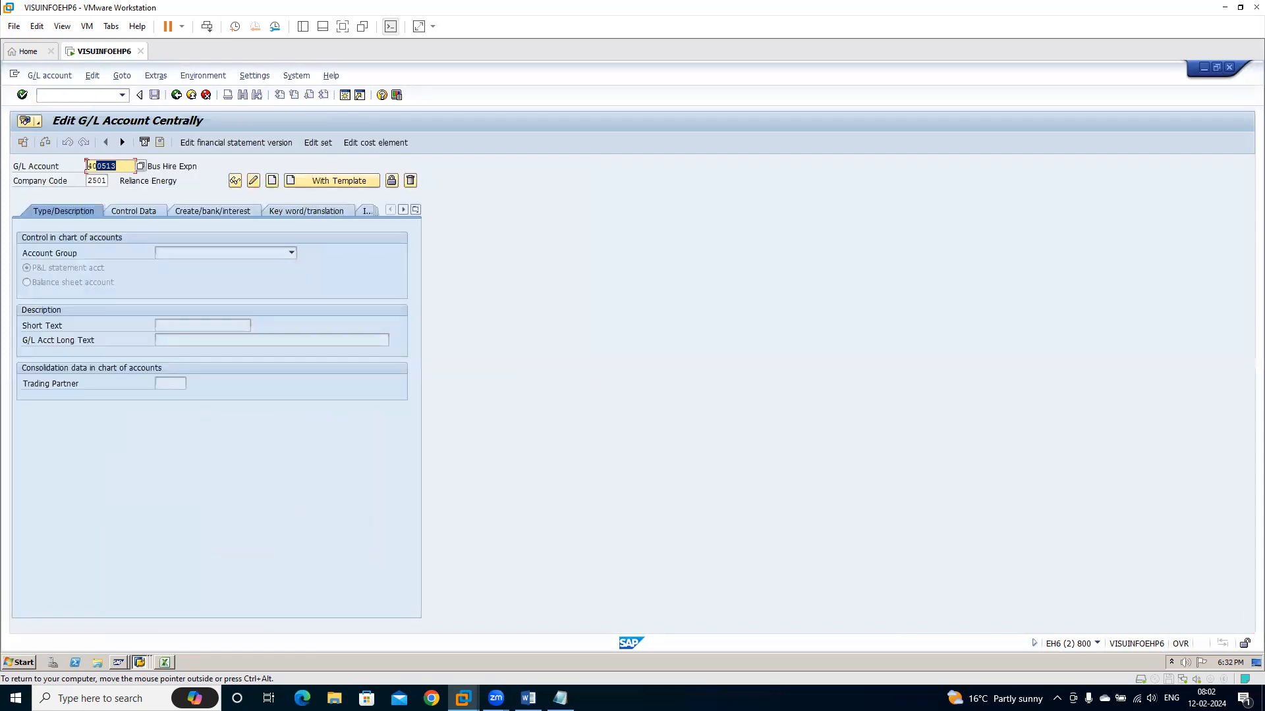
Switch back to Excel and enter the G/L accounts 400514, 400515 and 400516 under SAKNR in L23 to L25
key("alt+Tab")
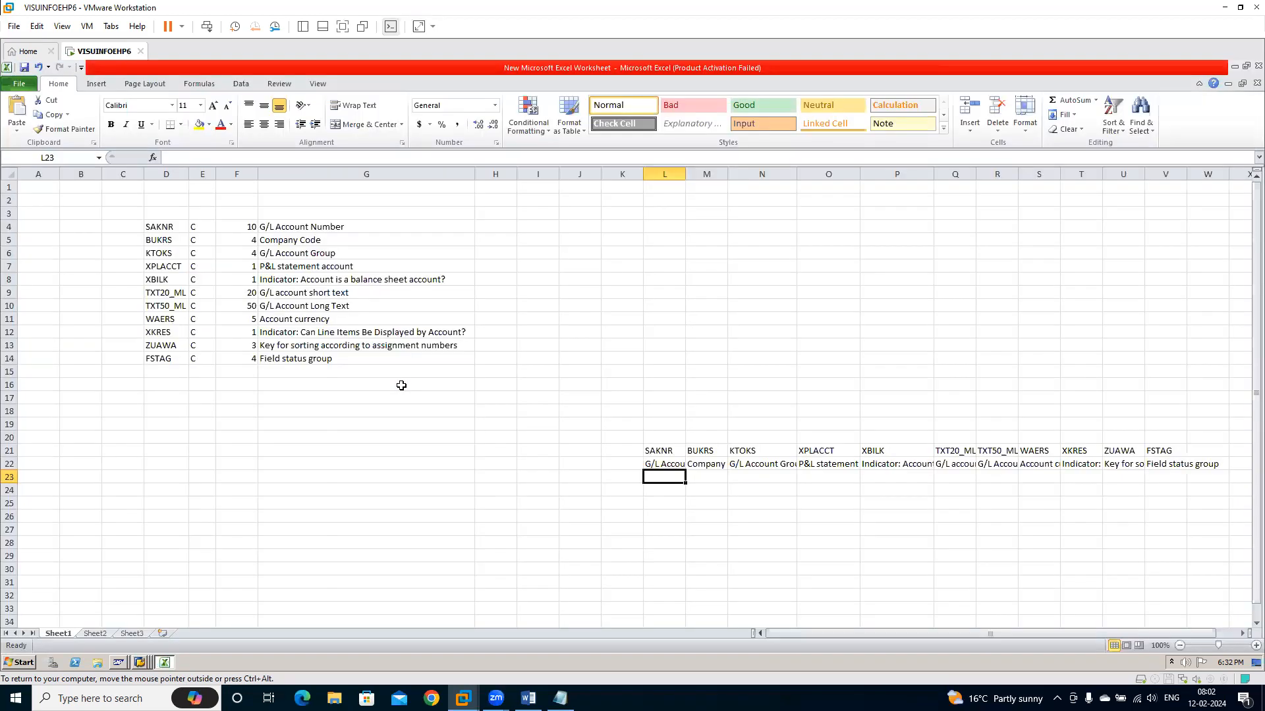
key("ctrl+v")
type("4")
key("Return")
key("Up")
type("400514")
key("Return")
type("400515")
key("Return")
type("4001")
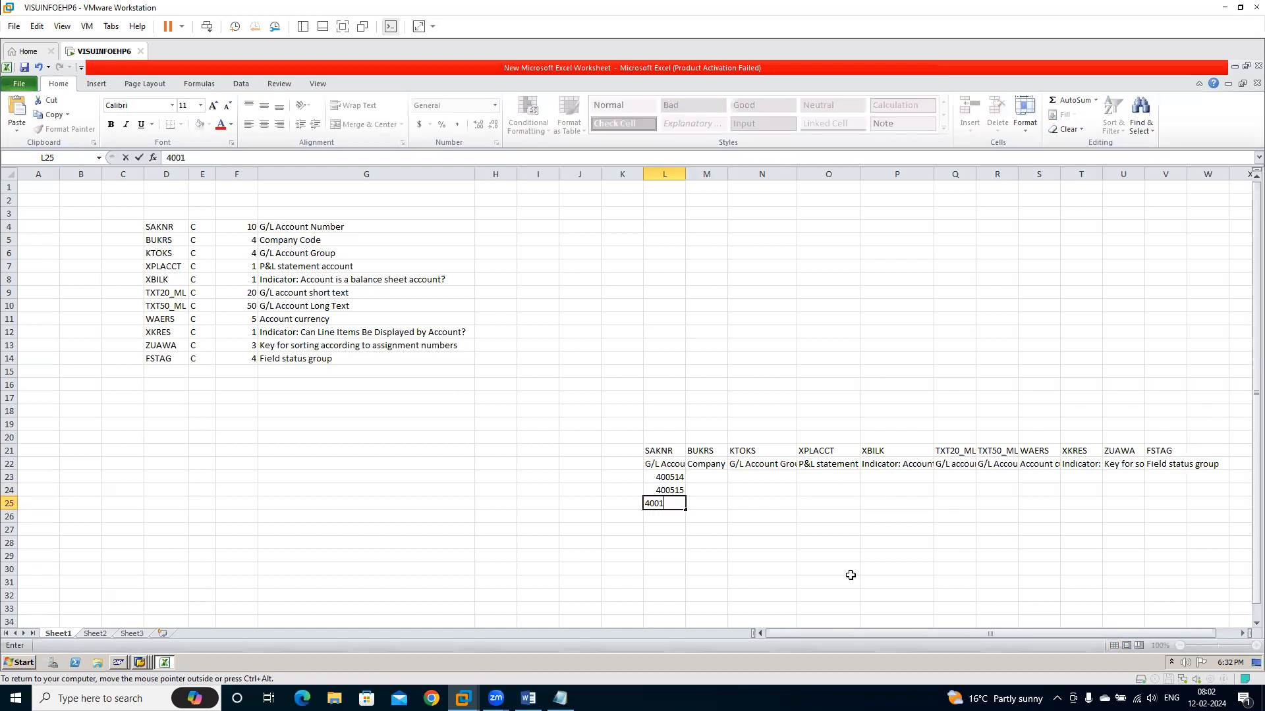
type("516")
Fill the company code 2501 under BUKRS in M23 to M25
key("Tab")
key("Up")
key("Up")
type("2501")
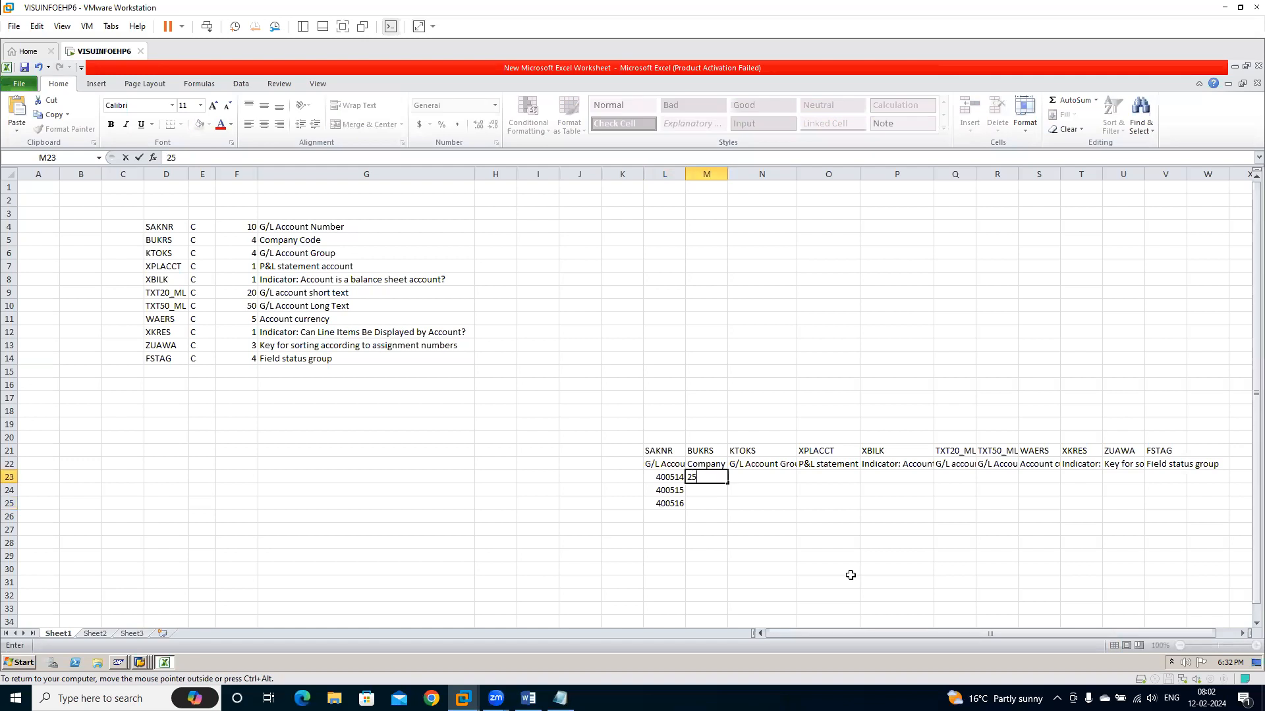
key("Return")
key("ctrl+d")
key("Down")
key("ctrl+d")
key("Down")
key("Up")
key("Up")
key("Up")
key("Up")
Copy the account group EXPN from the Notepad notes and paste it under KTOKS in N23 to N25 of the Excel template
key("Right")
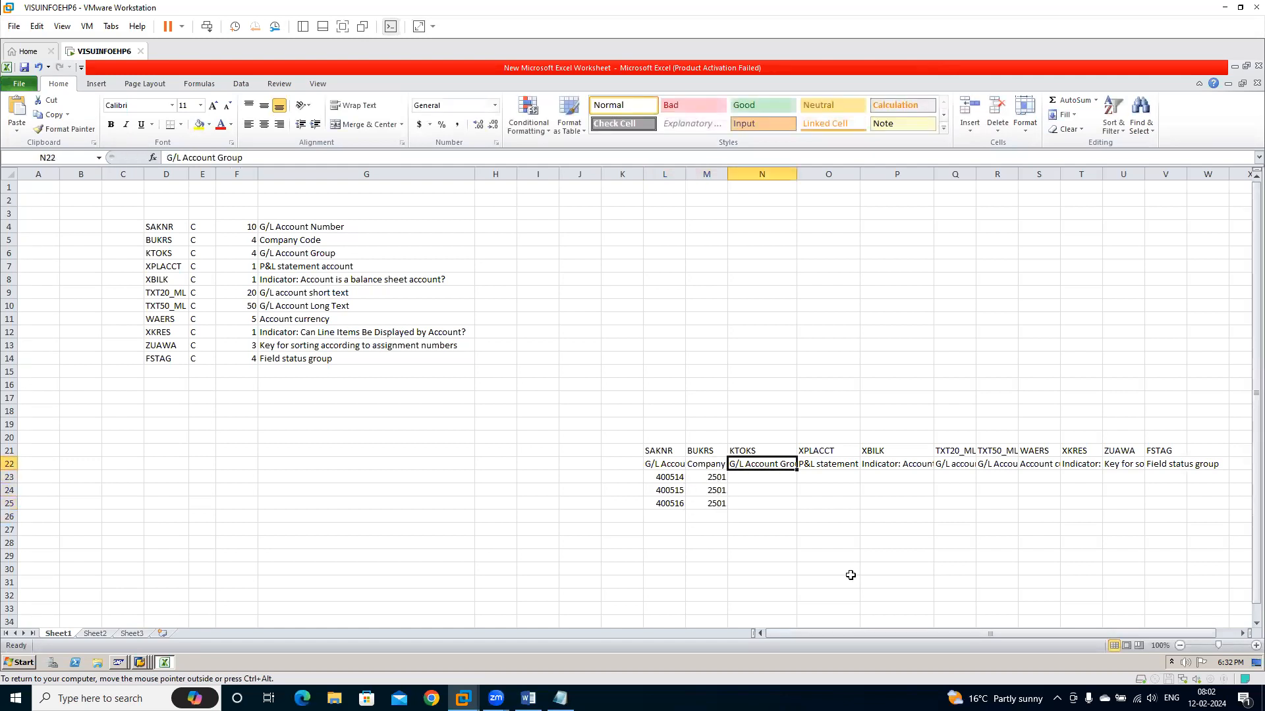
key("Down")
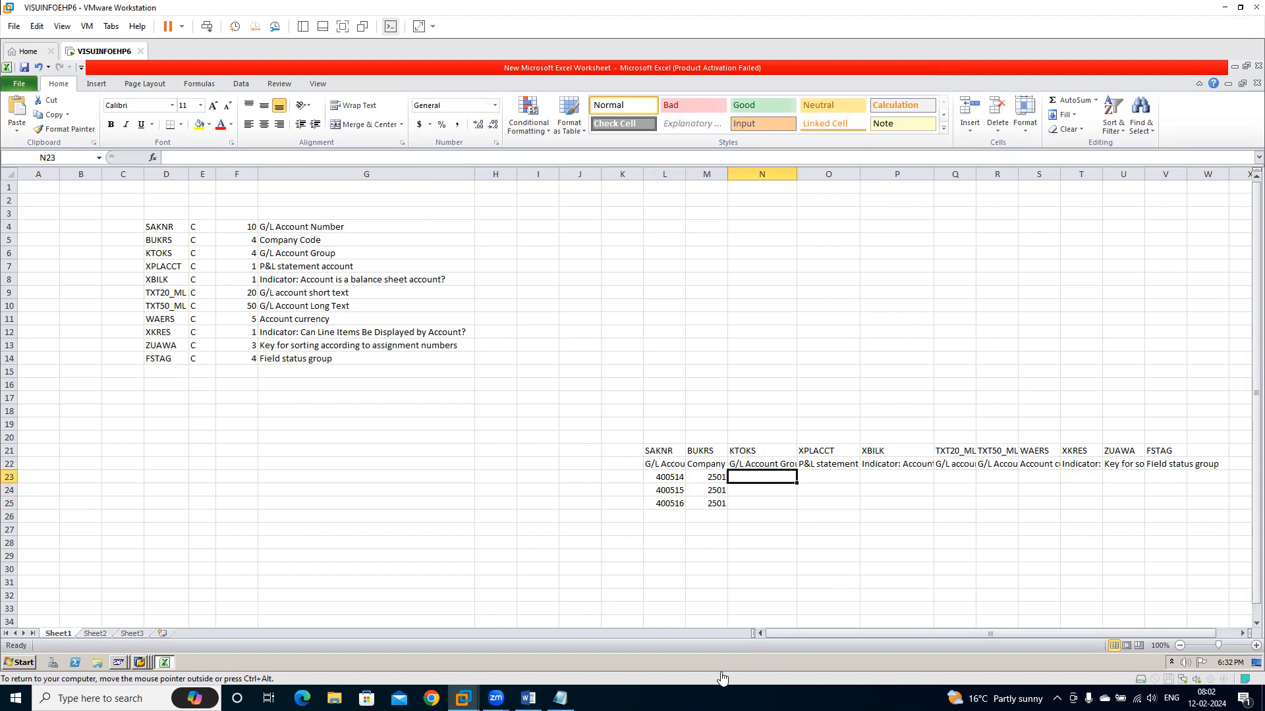
left_click(560, 698)
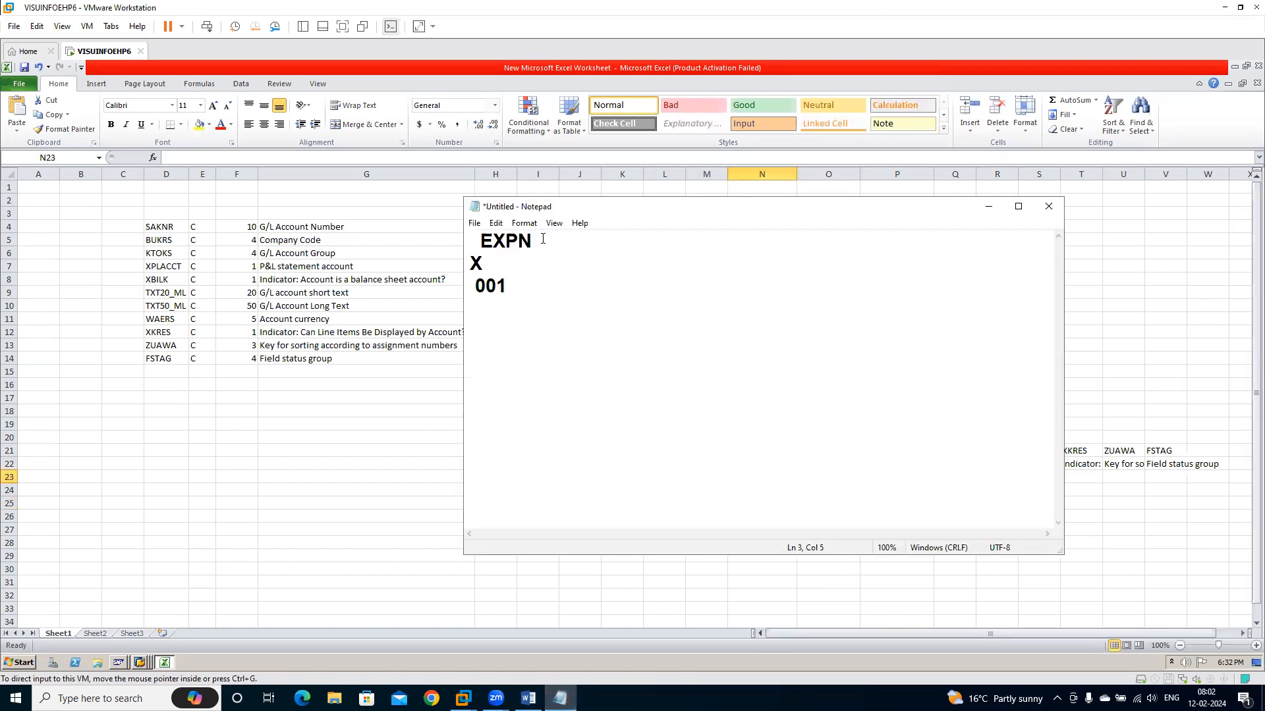
left_click_drag(536, 239, 484, 241)
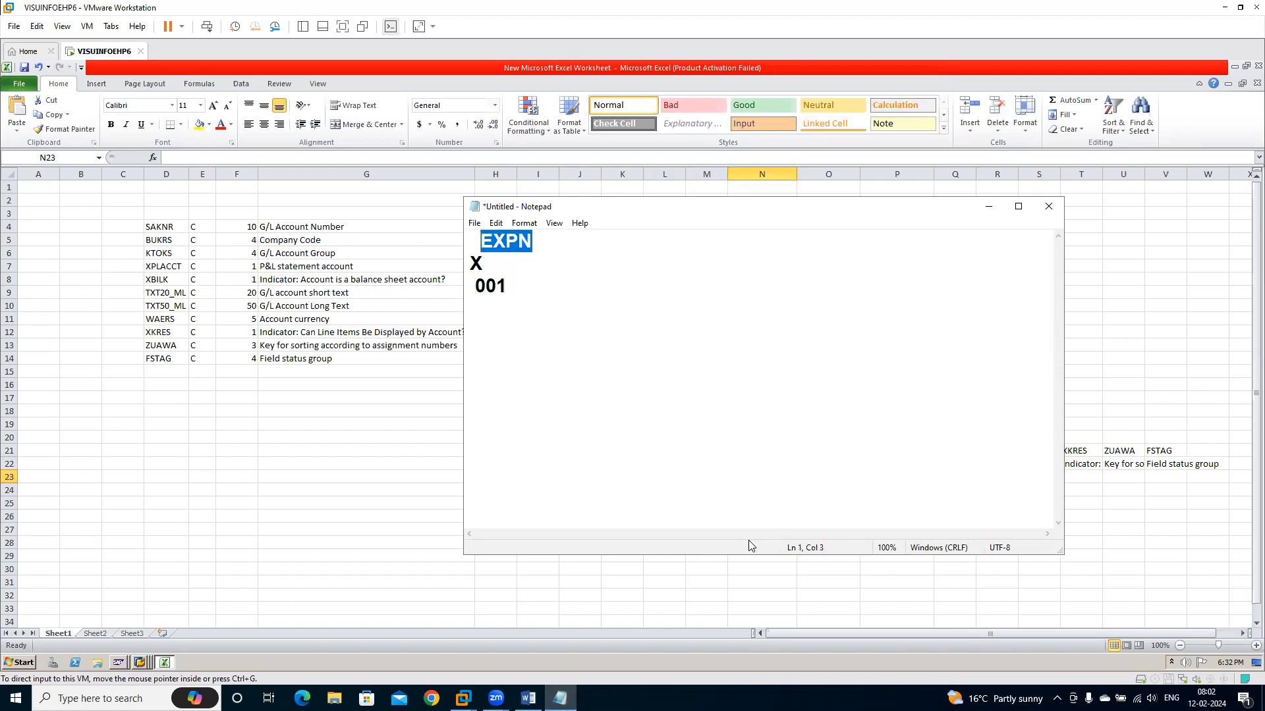
left_click(848, 558)
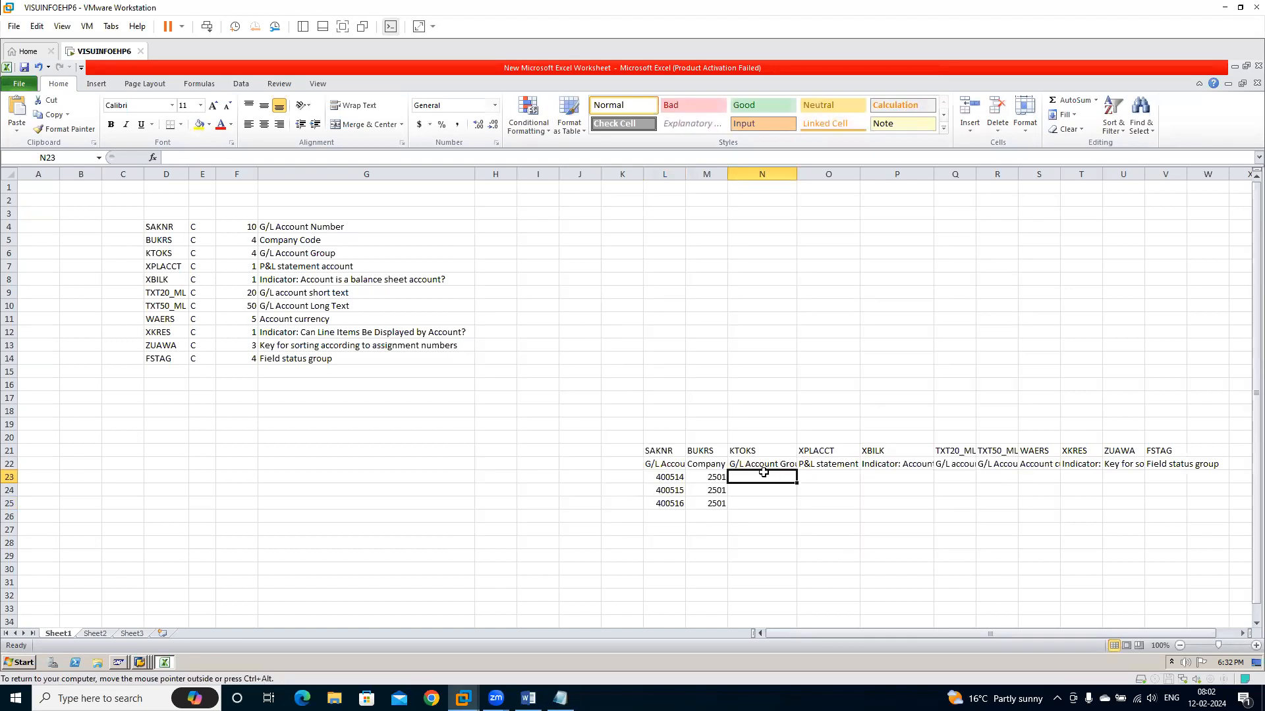
key("ctrl+v")
key("Down")
key("ctrl+v")
key("Down")
key("ctrl+v")
key("Right")
key("Up")
key("Up")
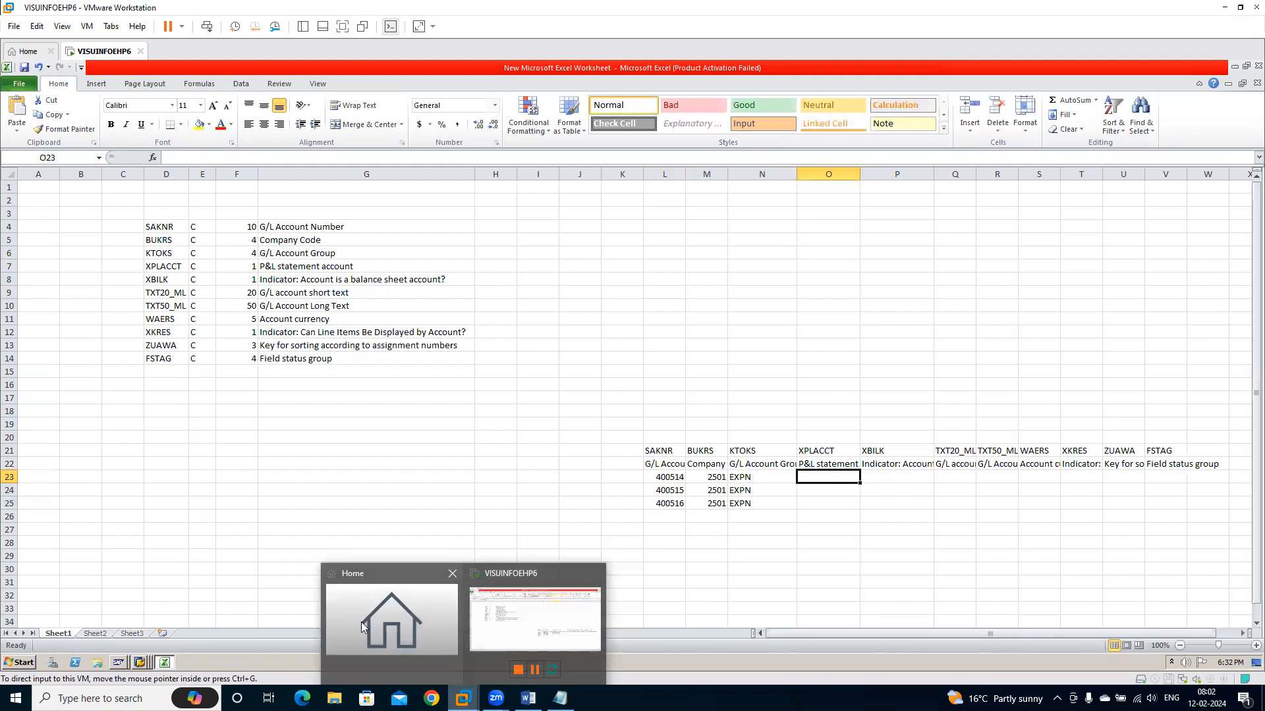
Switch to the SAP session showing Edit G/L Account Centrally and open the G/L Account Groups overview there
left_click(141, 663)
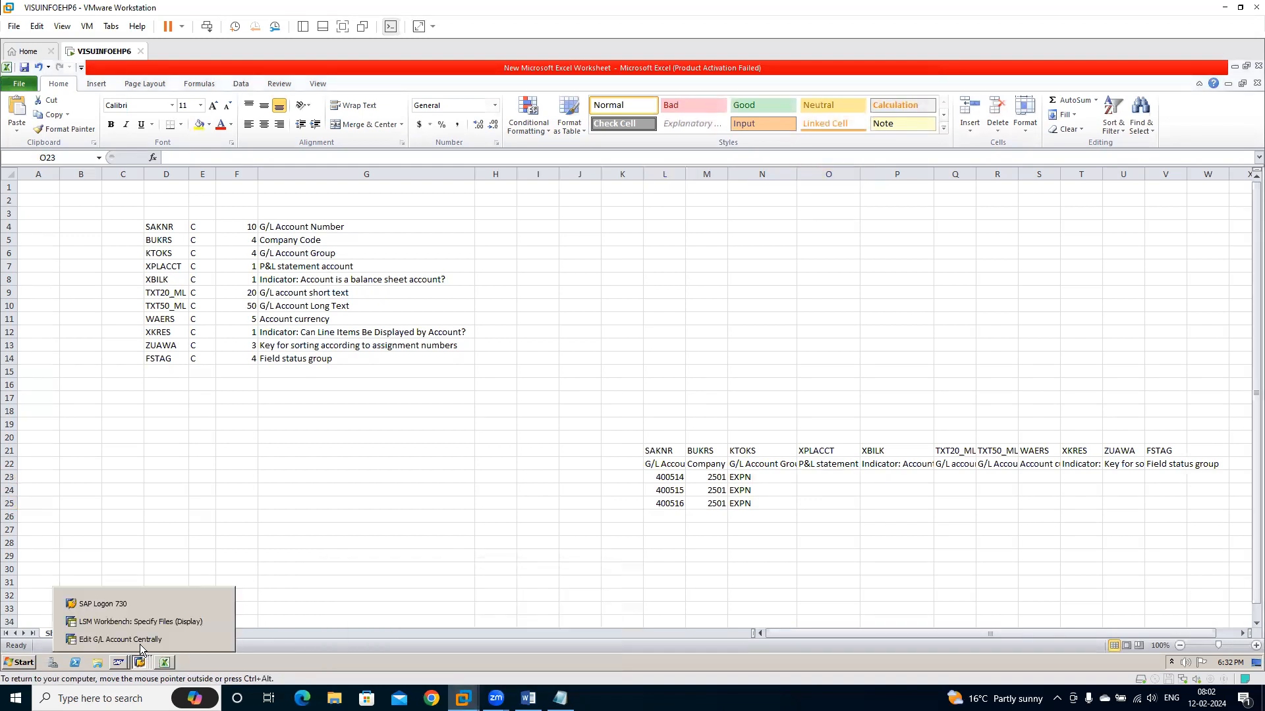
left_click(135, 639)
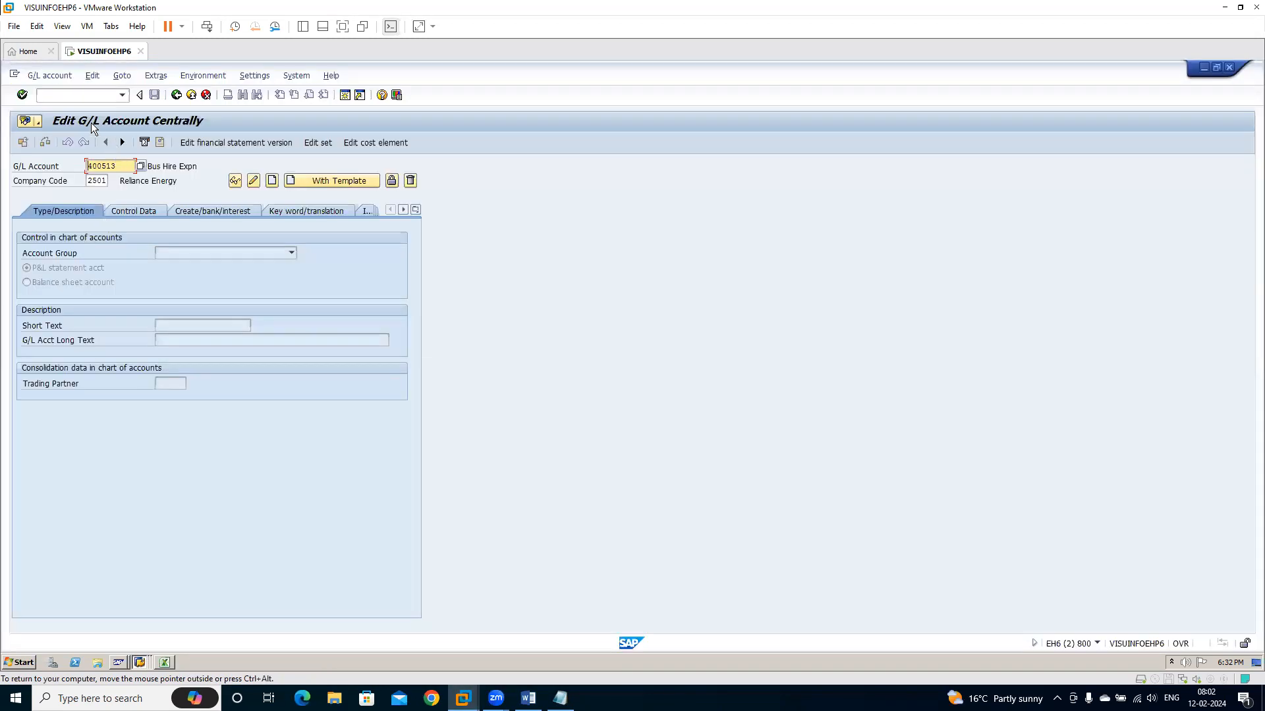
left_click(82, 95)
type("/nobd")
key("Return")
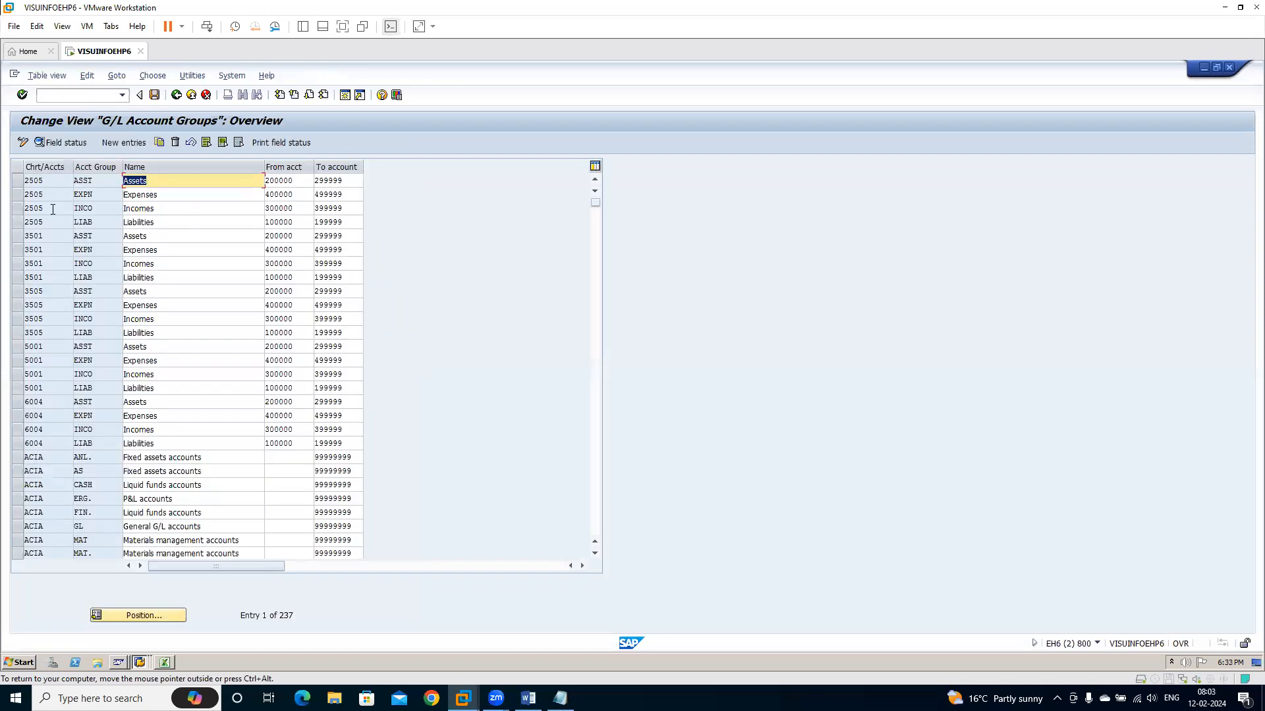
Position the list on chart of accounts RIL, examine its account groups, then leave the view and return to Excel
left_click(166, 614)
type("RIL")
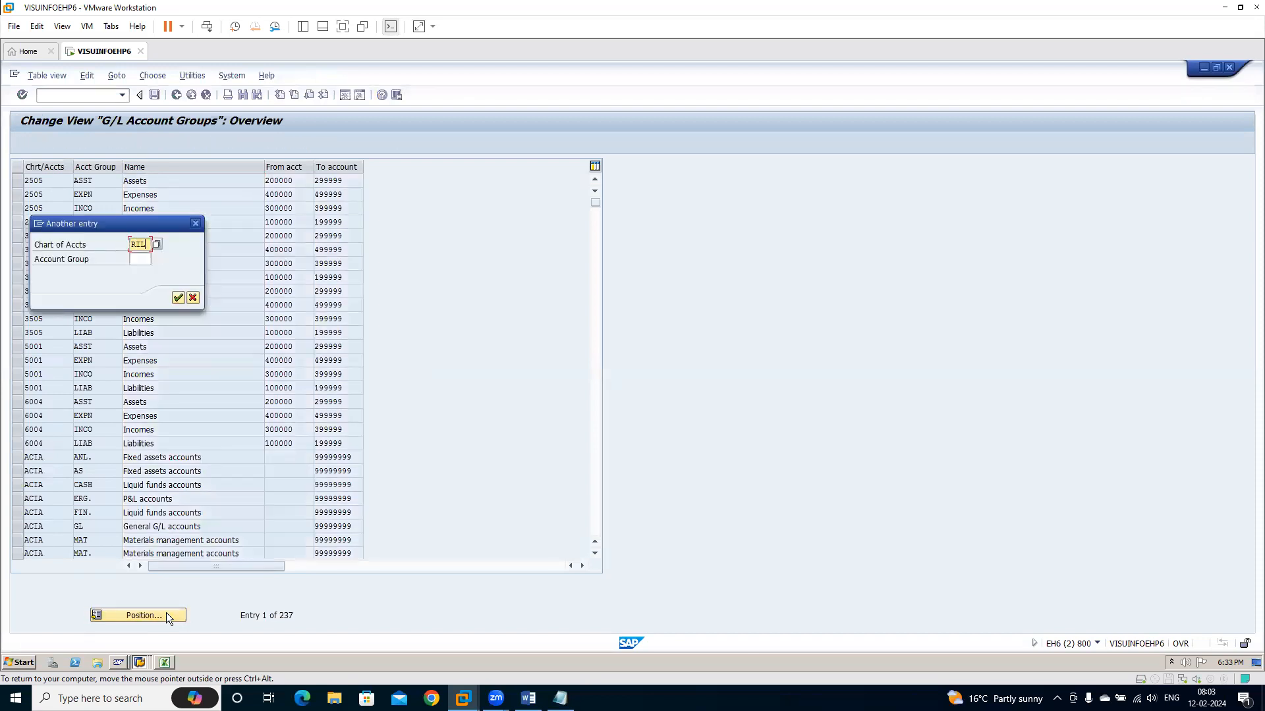
key("Return")
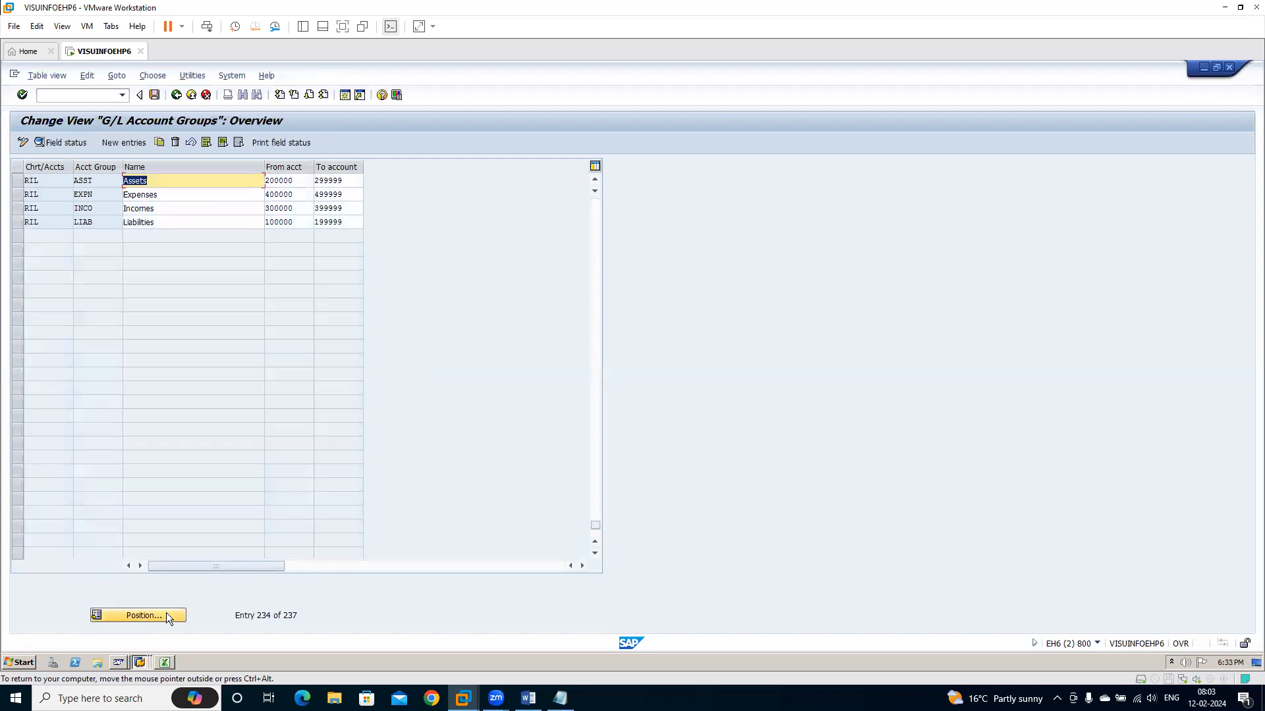
left_click(102, 192)
left_click_drag(107, 184, 63, 221)
left_click(76, 185)
left_click(74, 210)
left_click(77, 223)
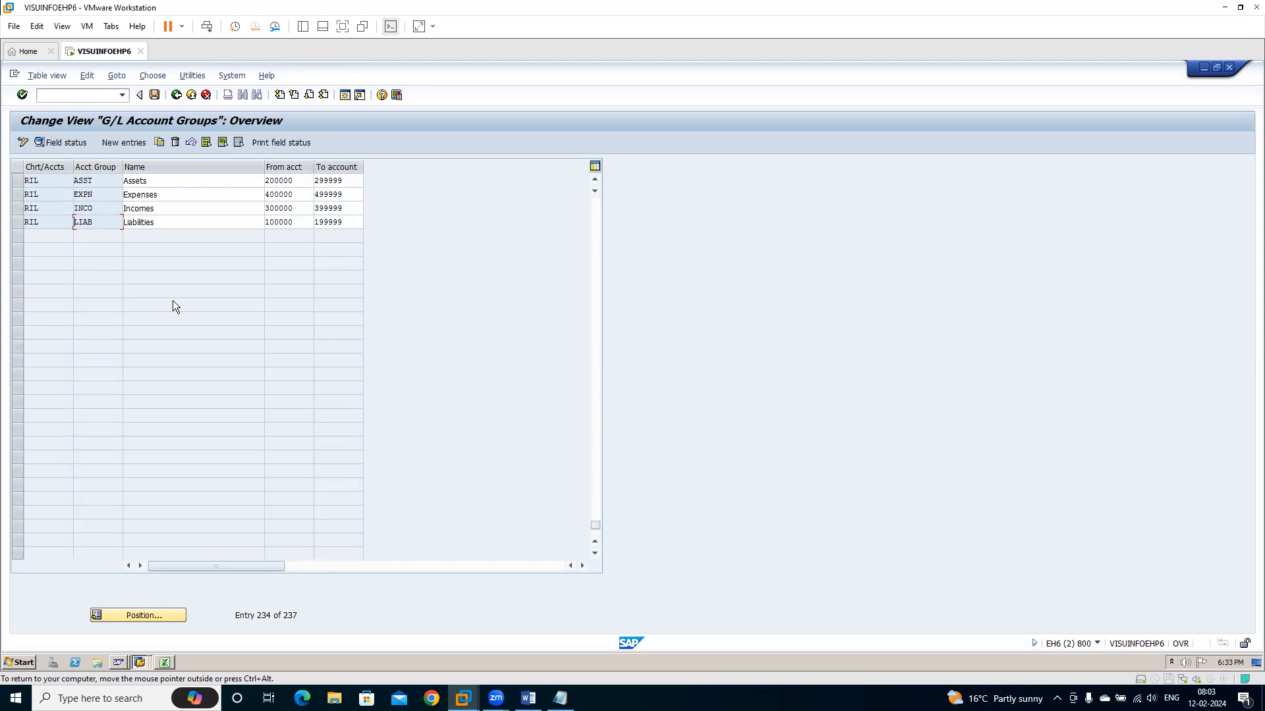
left_click(173, 97)
key("alt+Tab")
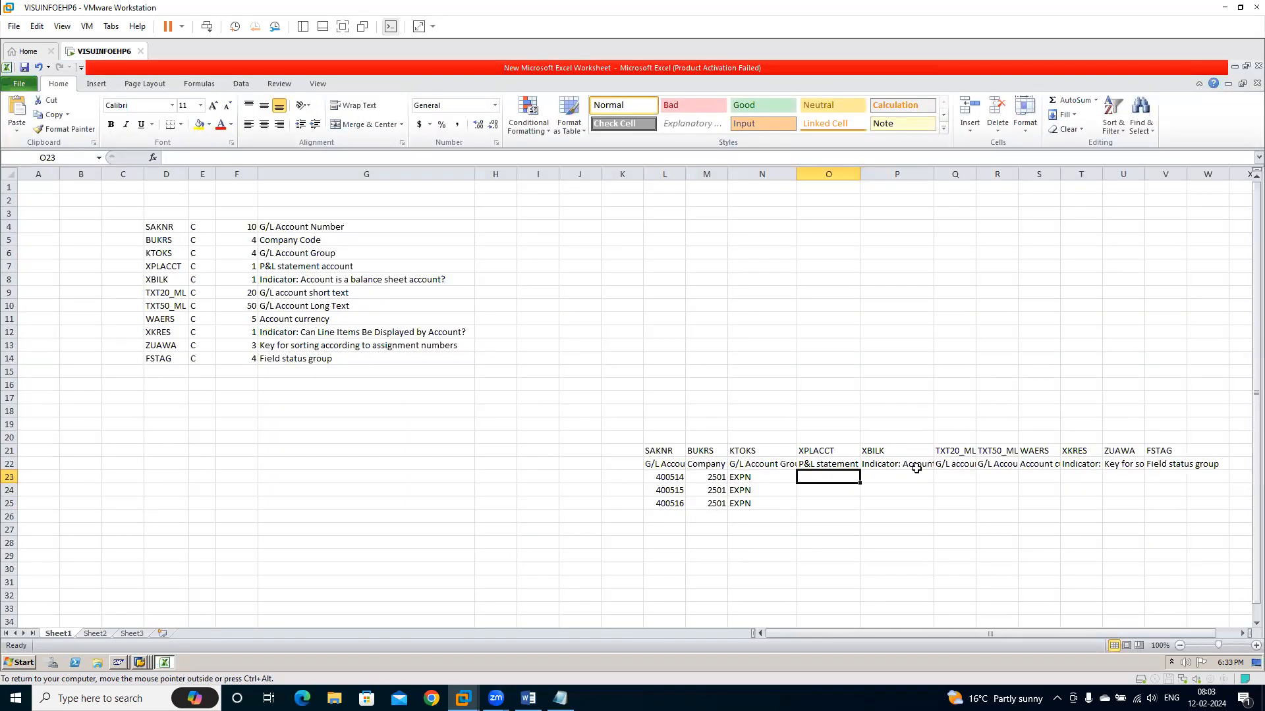
Mark all three accounts as P&L statement accounts with X under XPLACCT in O23 to O25
type("X")
key("Return")
type("X")
key("Return")
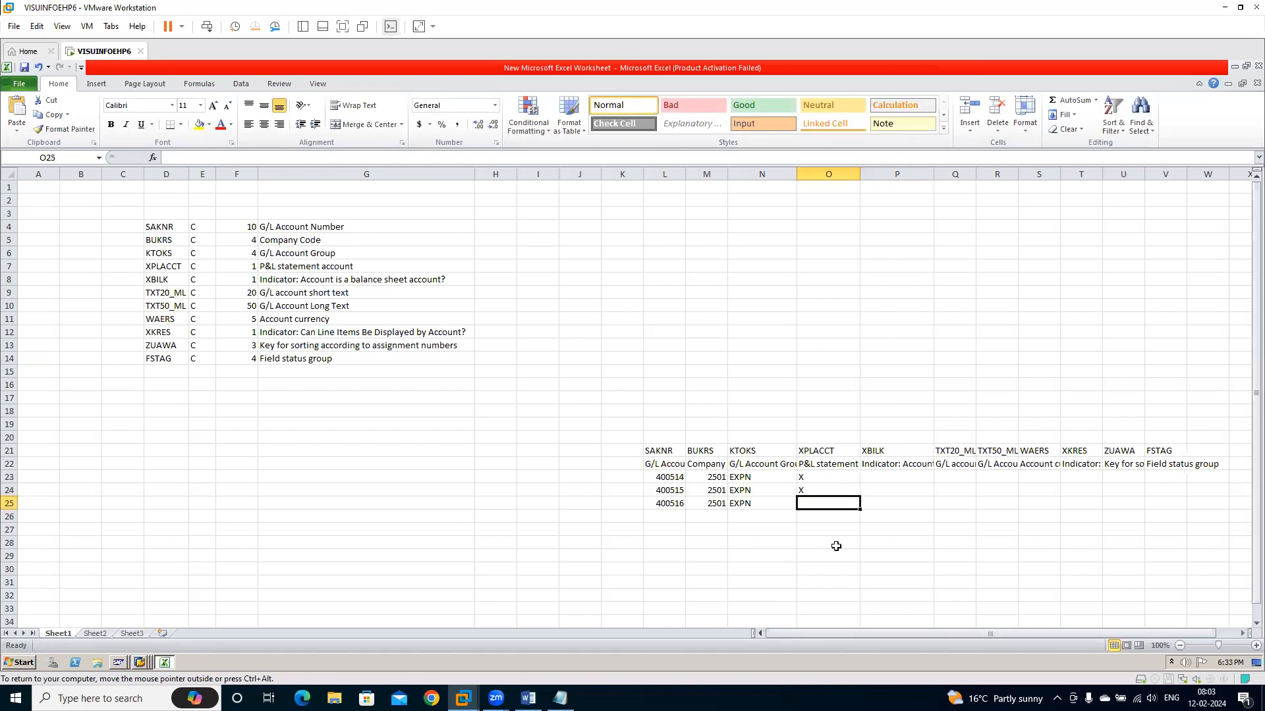
type("X")
key("Return")
type("X")
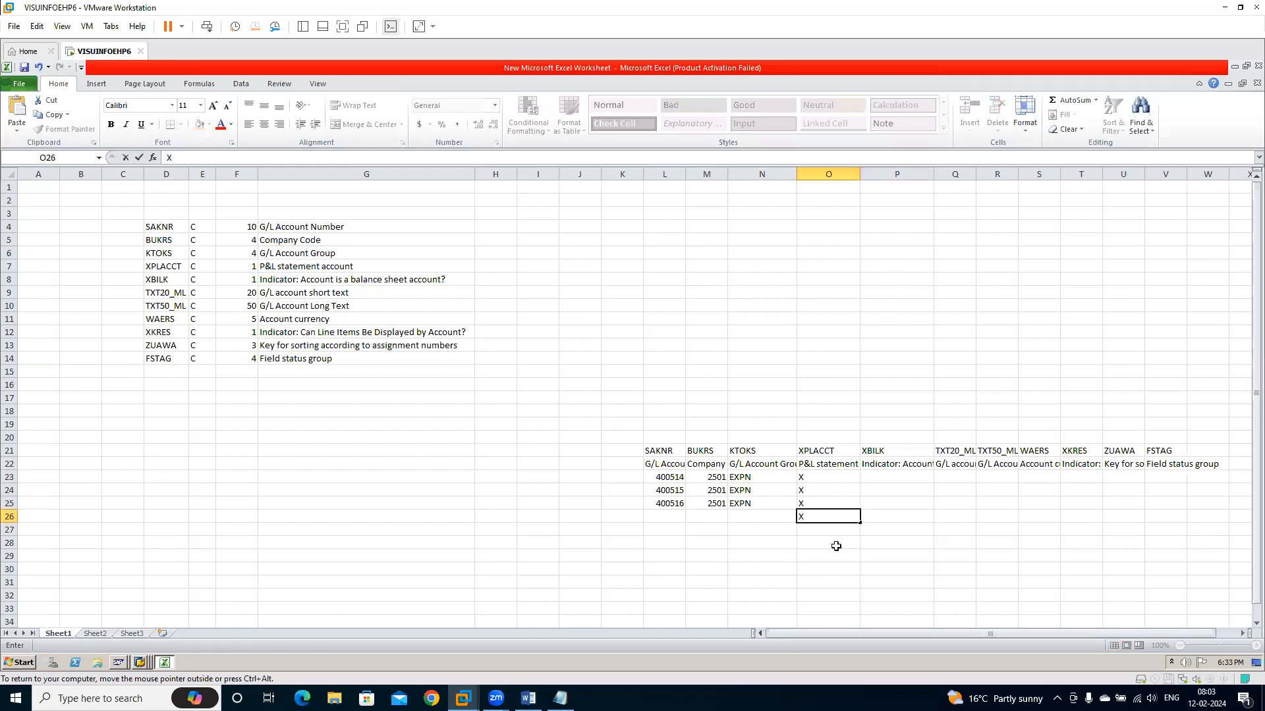
key("Escape")
key("Up")
key("Up")
key("Up")
key("Right")
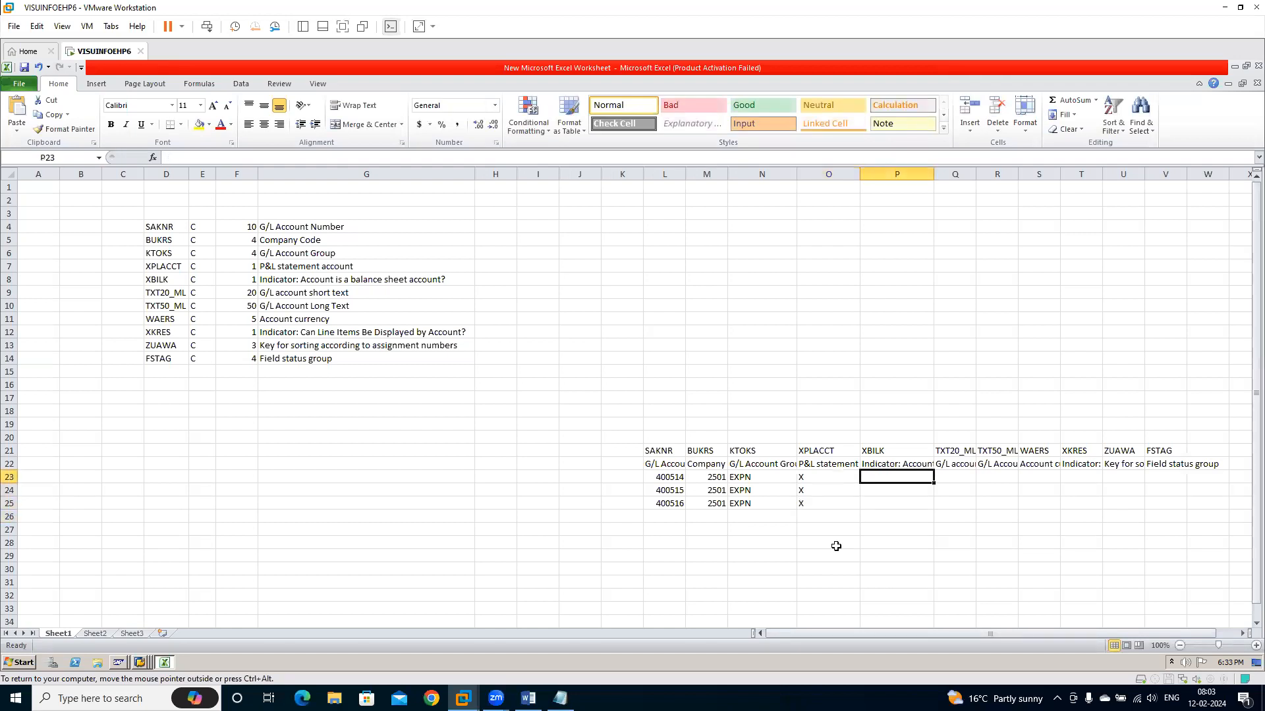
Examine the XBILK column's heading and balance sheet indicator description and its data cells P23 to P25
key("Up")
key("Up")
key("Down")
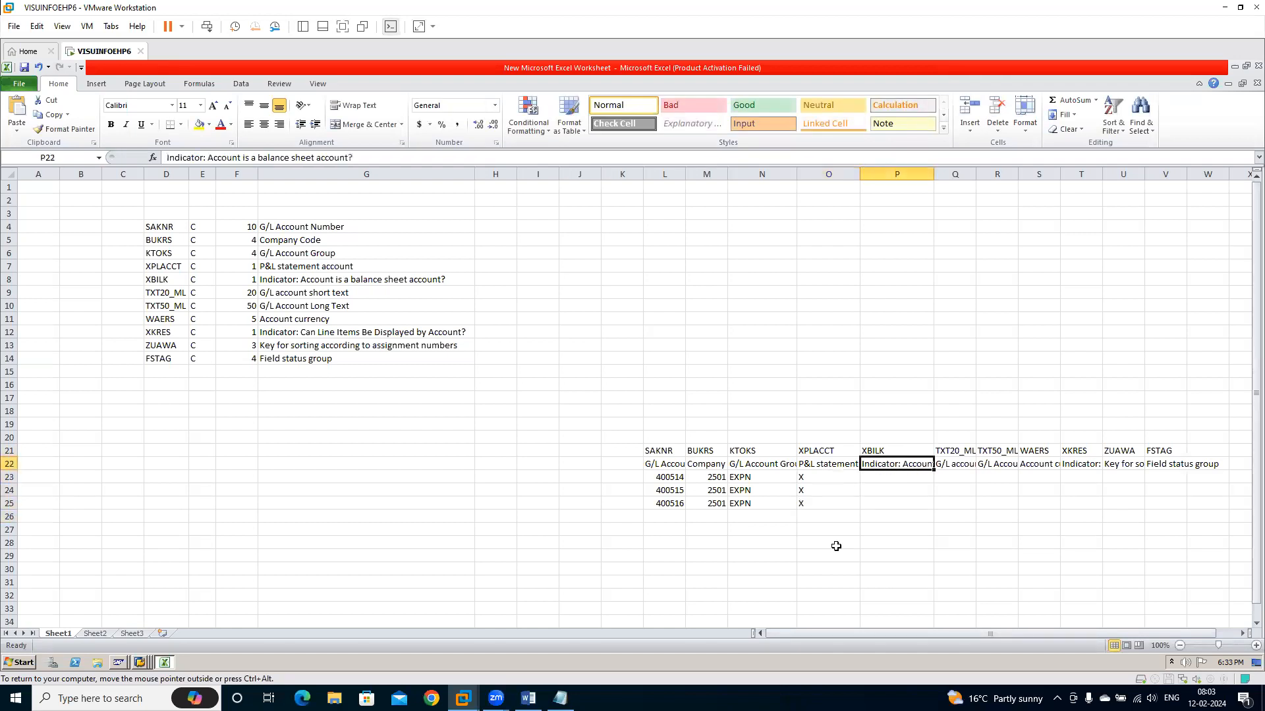
key("Down")
key("Down")
key("Down")
key("Down")
key("Up")
key("Up")
key("Up")
Enter the short texts Factory Exp, Staff Exp and Canteen Exp under TXT20_ML in Q23 to Q25
key("Right")
key("Up")
key("Down")
type("Fa")
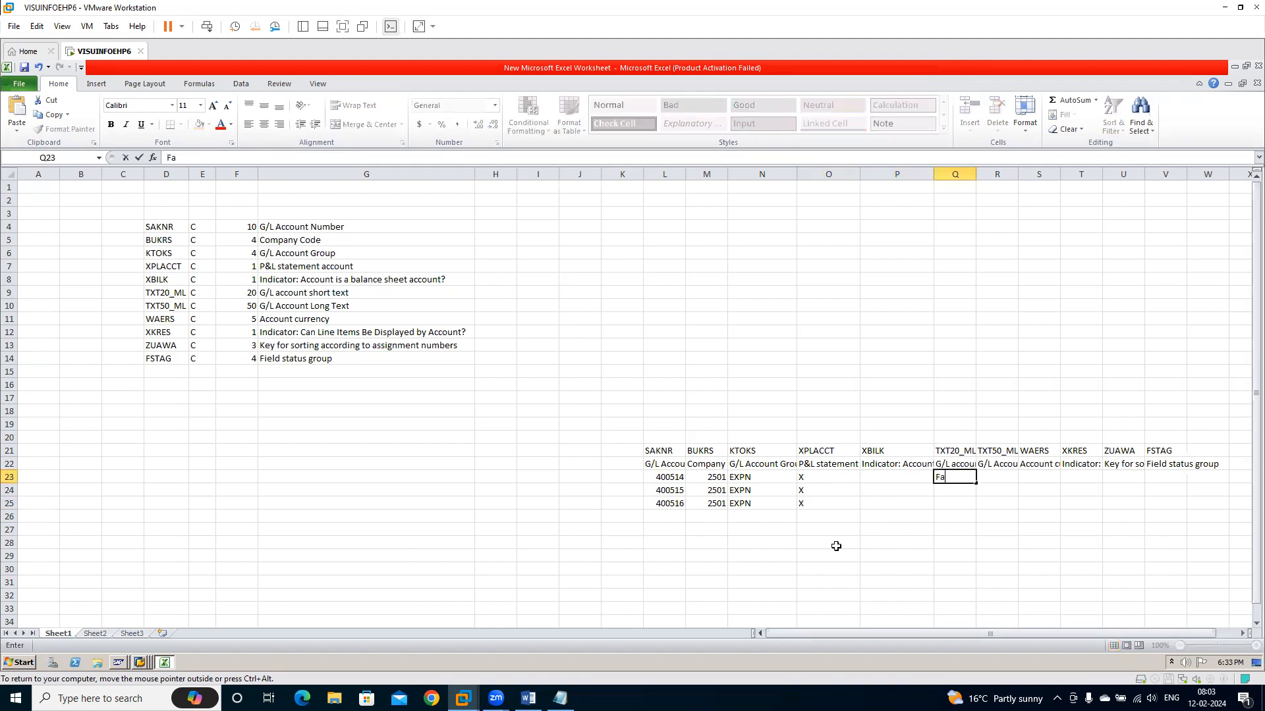
type("ctory Exp")
key("Return")
type("Staf")
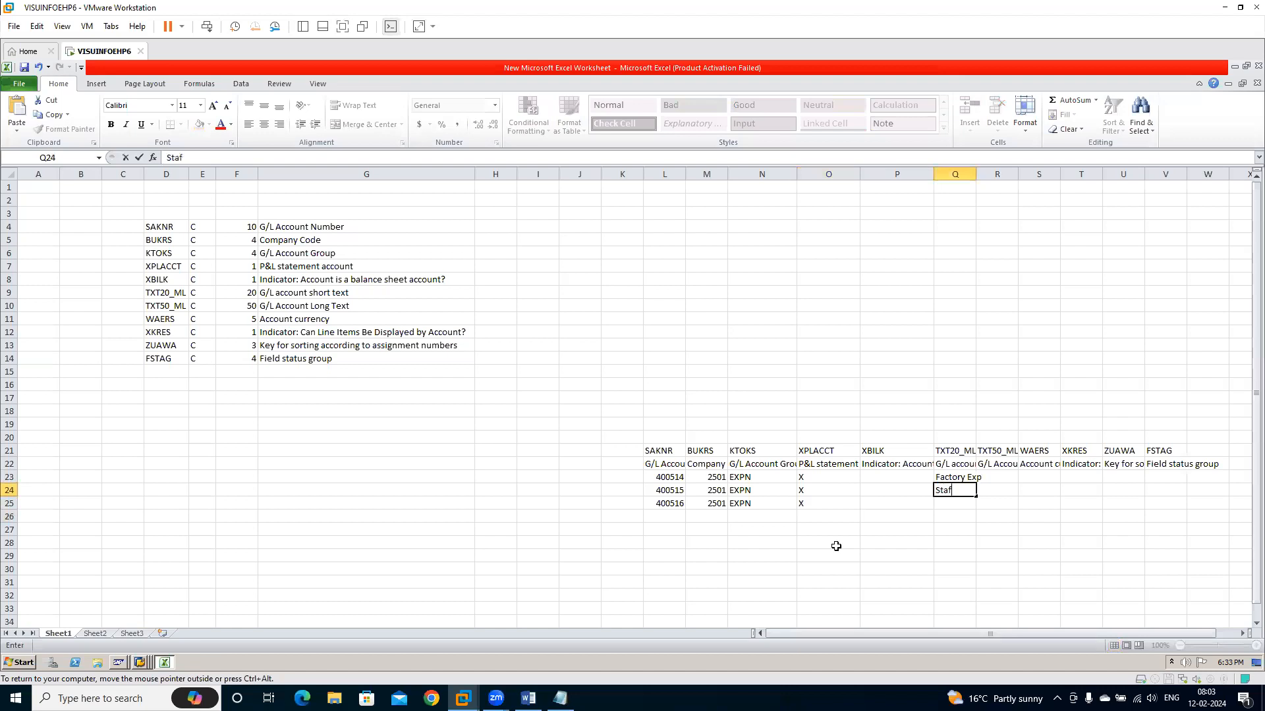
type("f Exp")
key("Return")
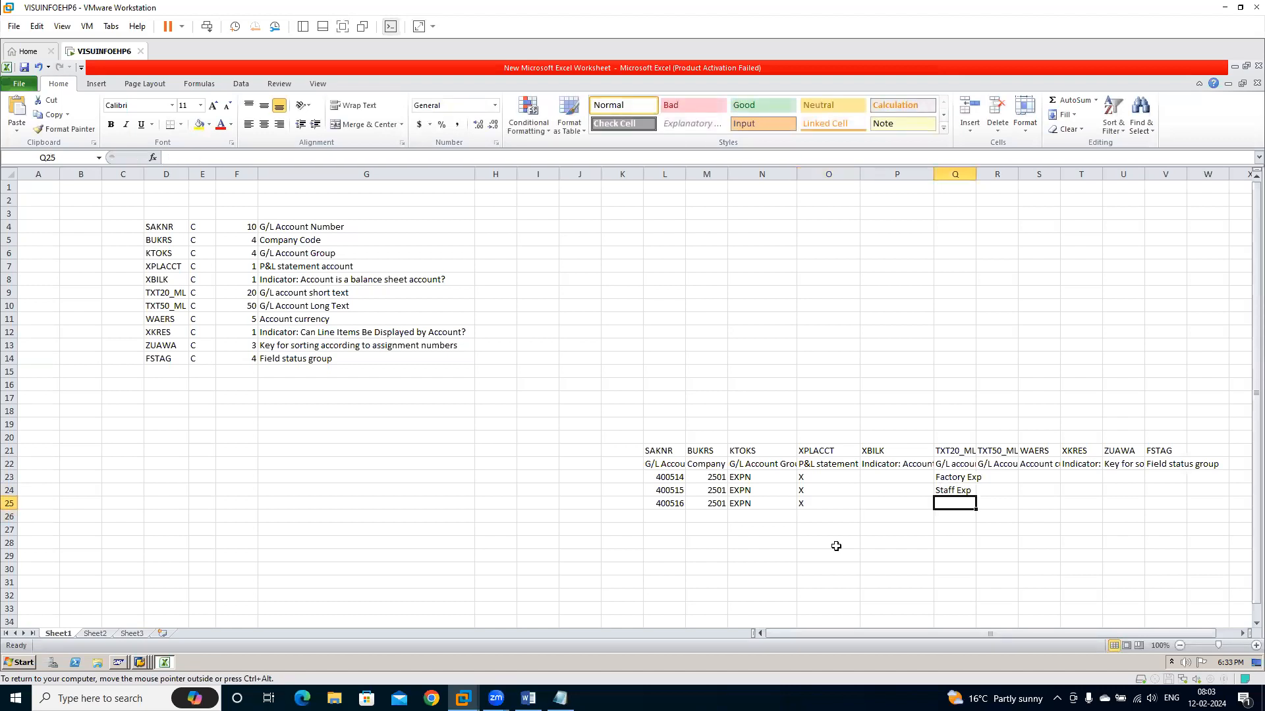
type("Canteen Exp")
key("Tab")
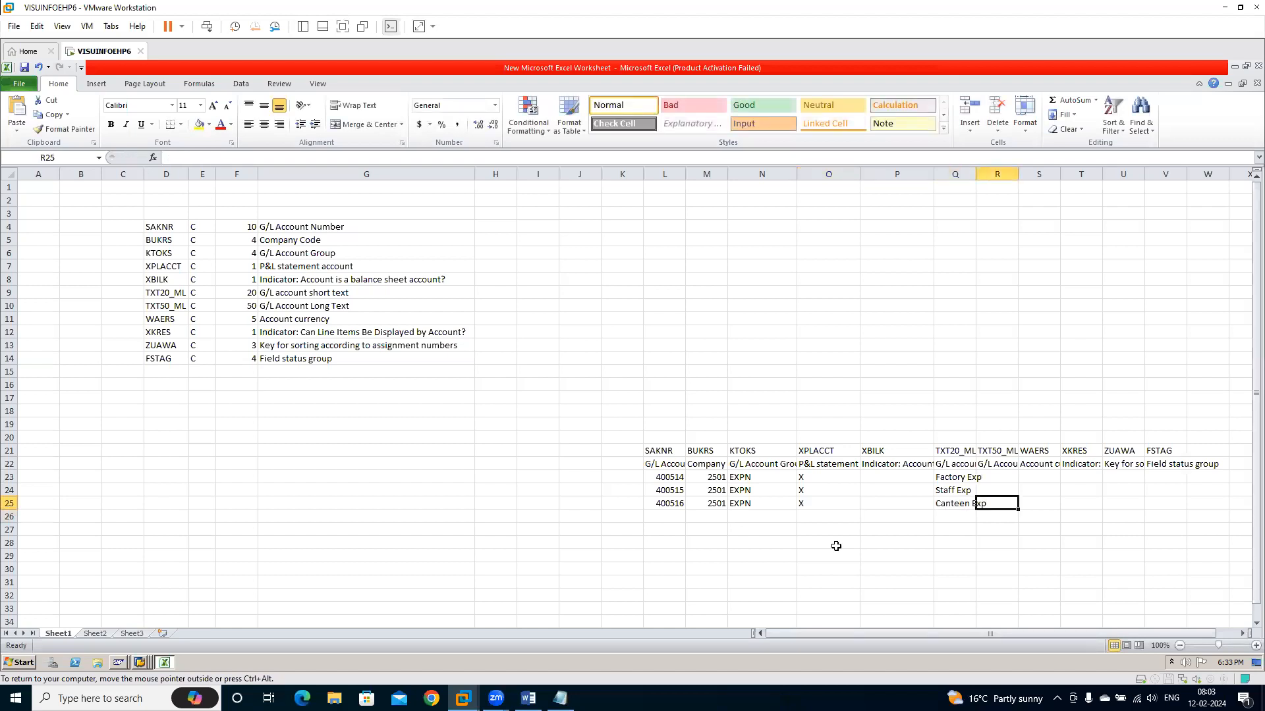
Replace the short text of account 400516 in Q25 with Food Exp
key("Left")
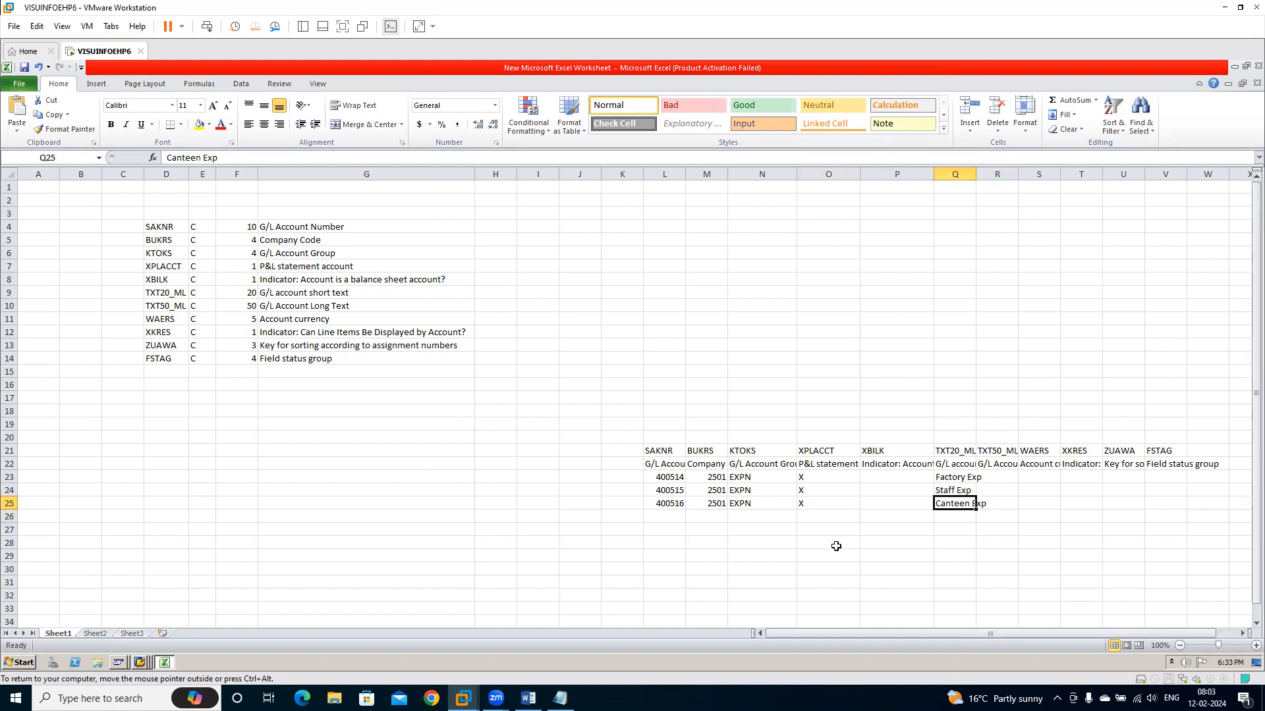
key("Up")
key("Up")
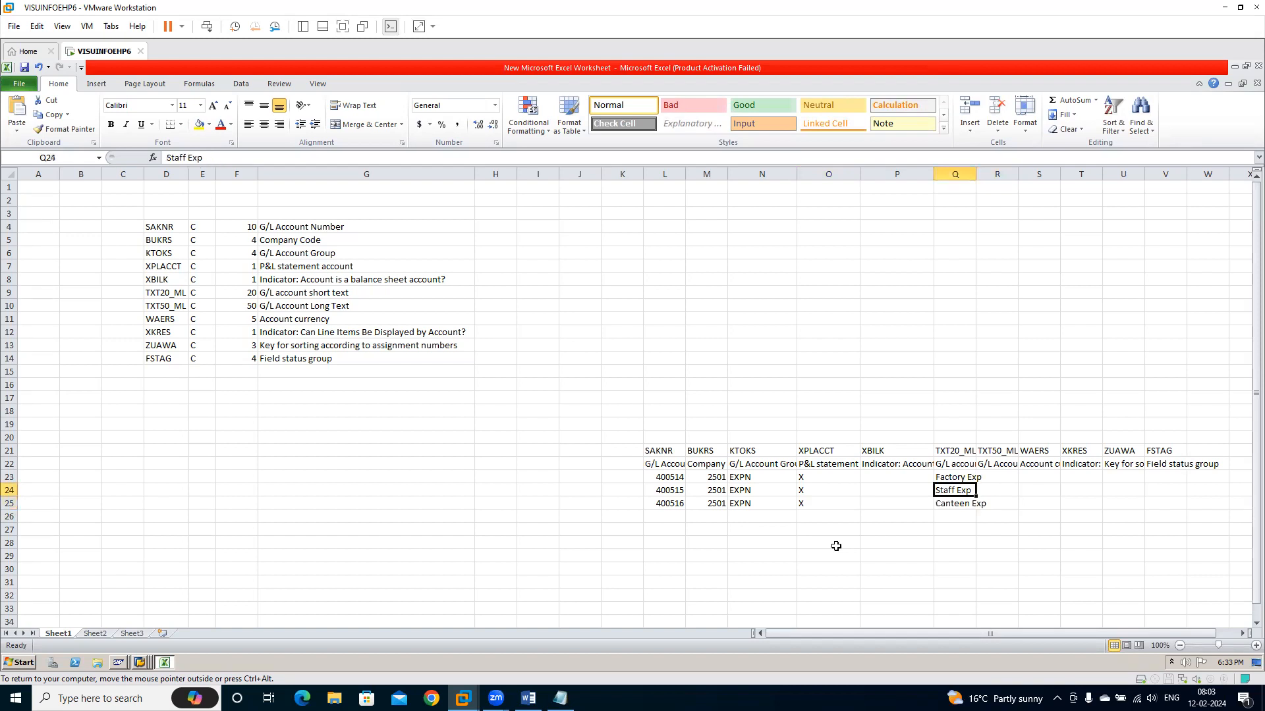
key("Down")
key("Down")
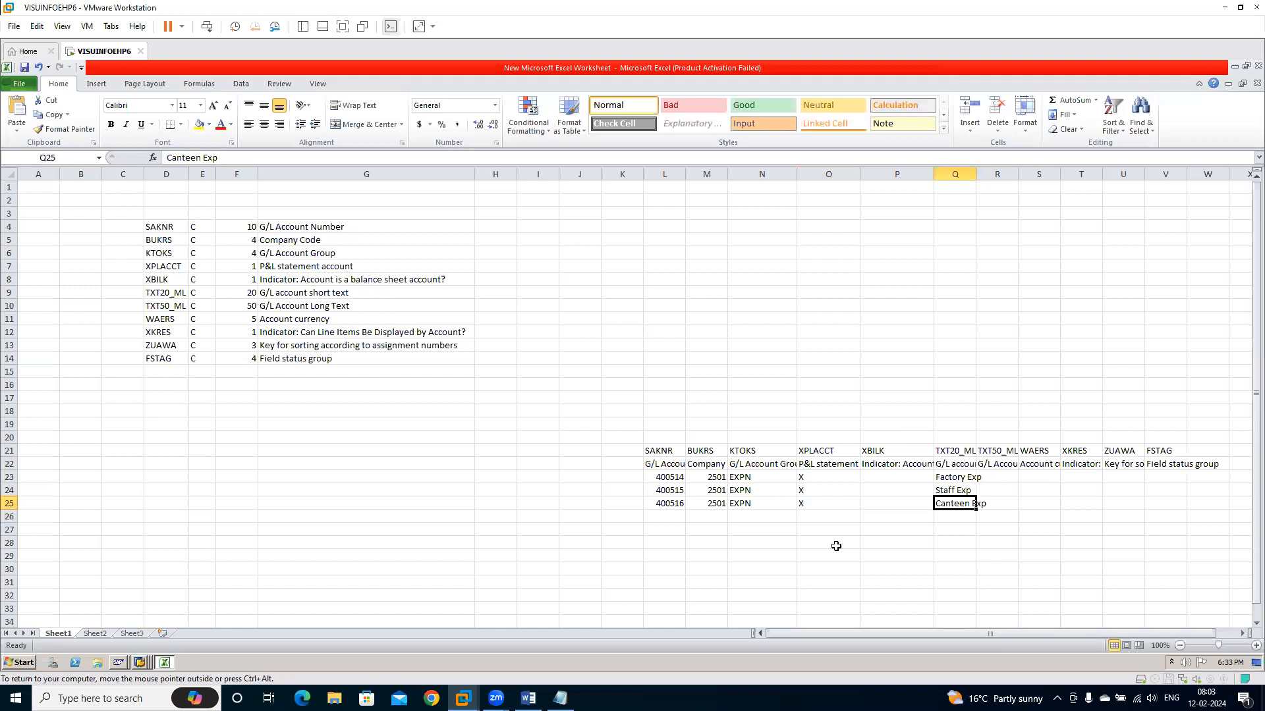
type("Food Exp")
key("Tab")
Copy the three short texts from Q23 to Q25 into the long text column TXT50_ML in R23 to R25
key("Up")
key("Up")
key("Up")
key("Up")
key("Down")
key("Down")
key("Left")
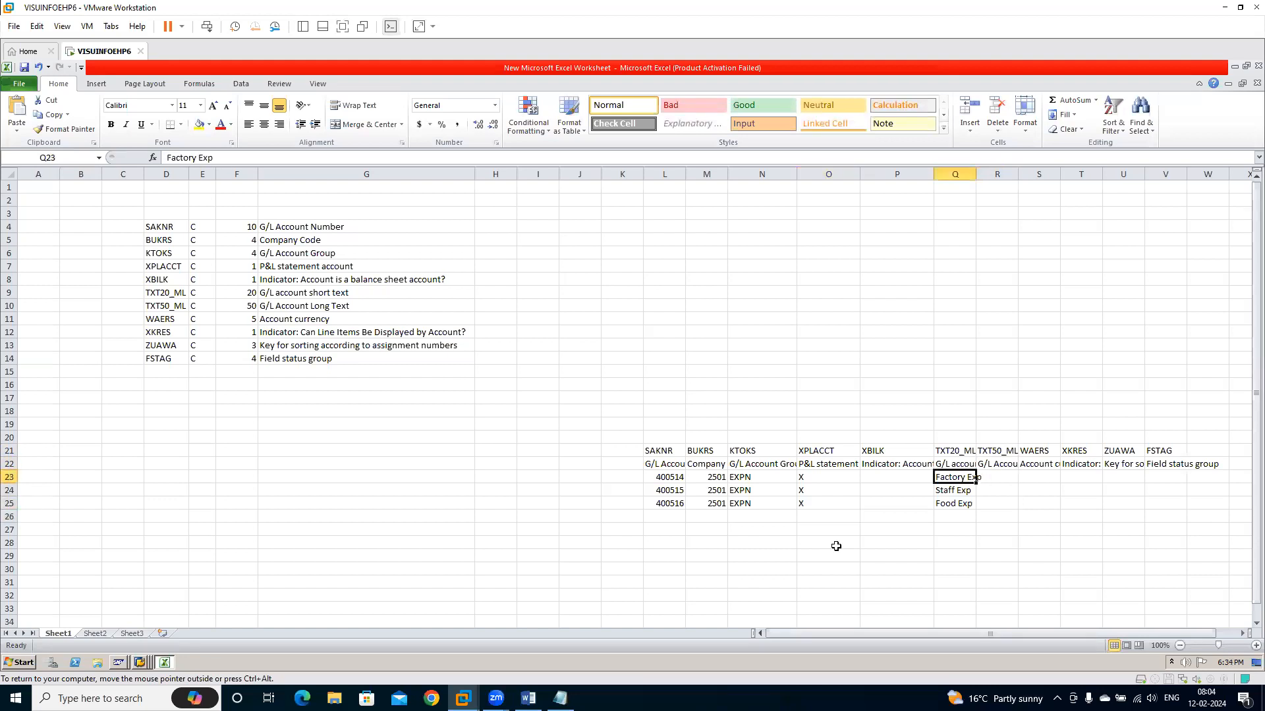
key("shift+Down")
key("shift+Down")
key("ctrl+c")
key("Right")
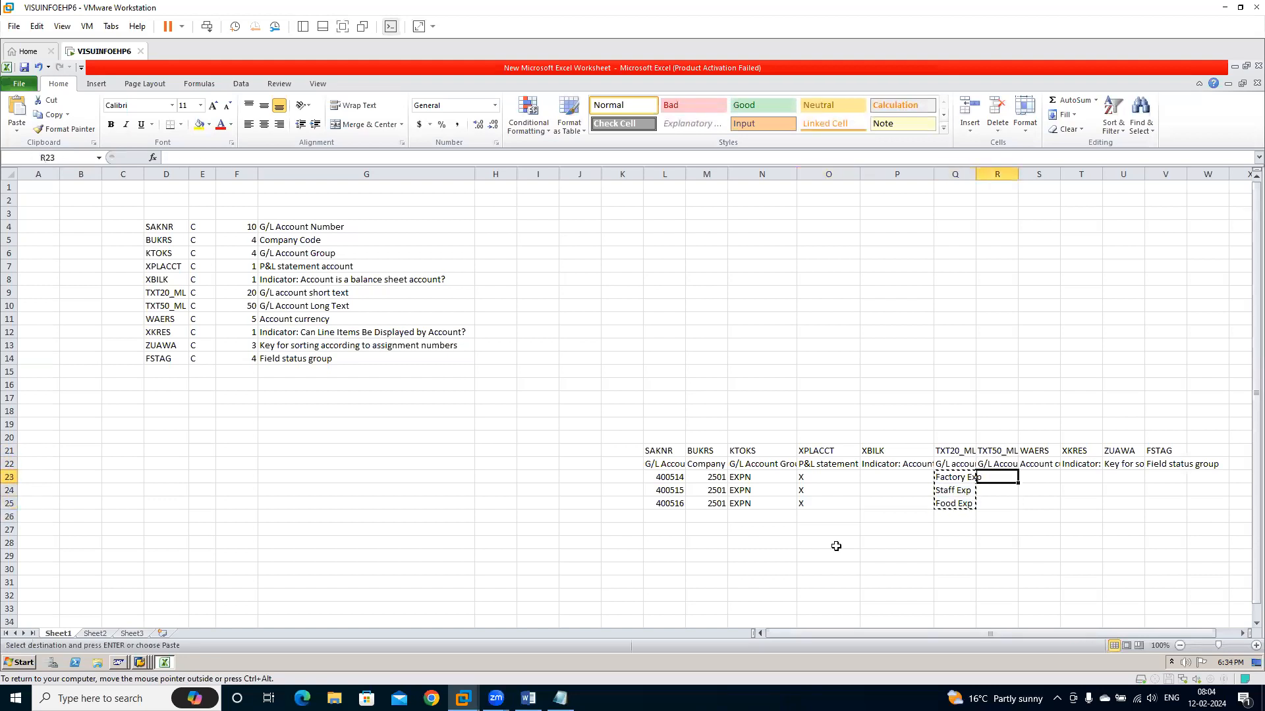
key("Return")
Fill the account currency INR under WAERS in S23 to S25
key("Right")
key("Up")
key("Up")
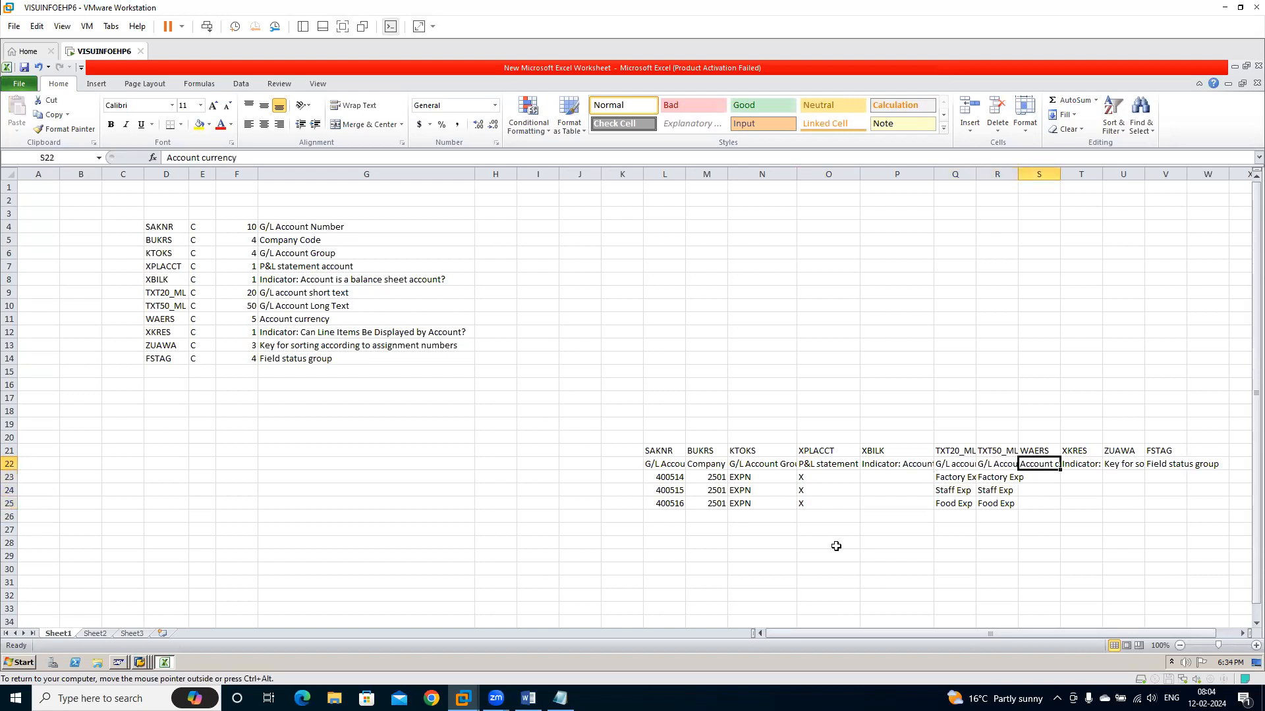
key("Down")
key("Down")
key("Down")
key("Up")
type("INR")
key("Return")
key("ctrl+d")
key("Down")
key("ctrl+d")
Go to the XKRES column and check its heading and line item display description in T21 and T22
key("Up")
key("Up")
key("Up")
key("Right")
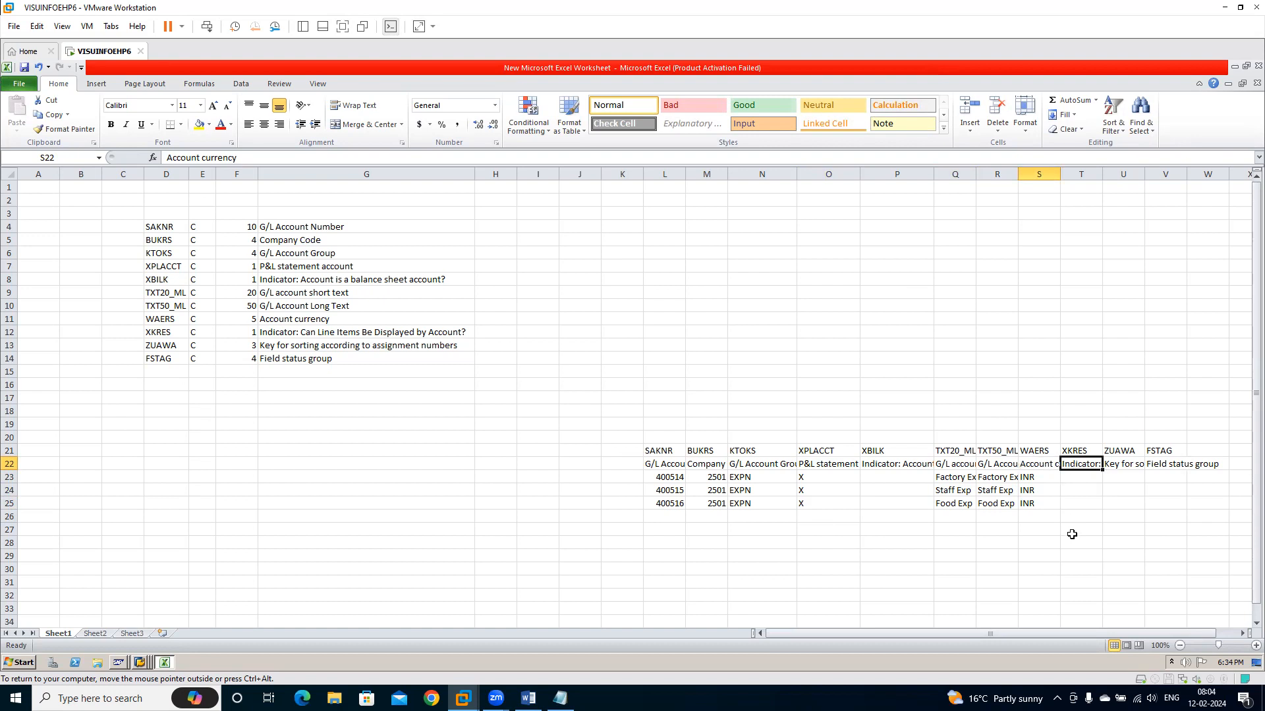
key("Up")
key("Down")
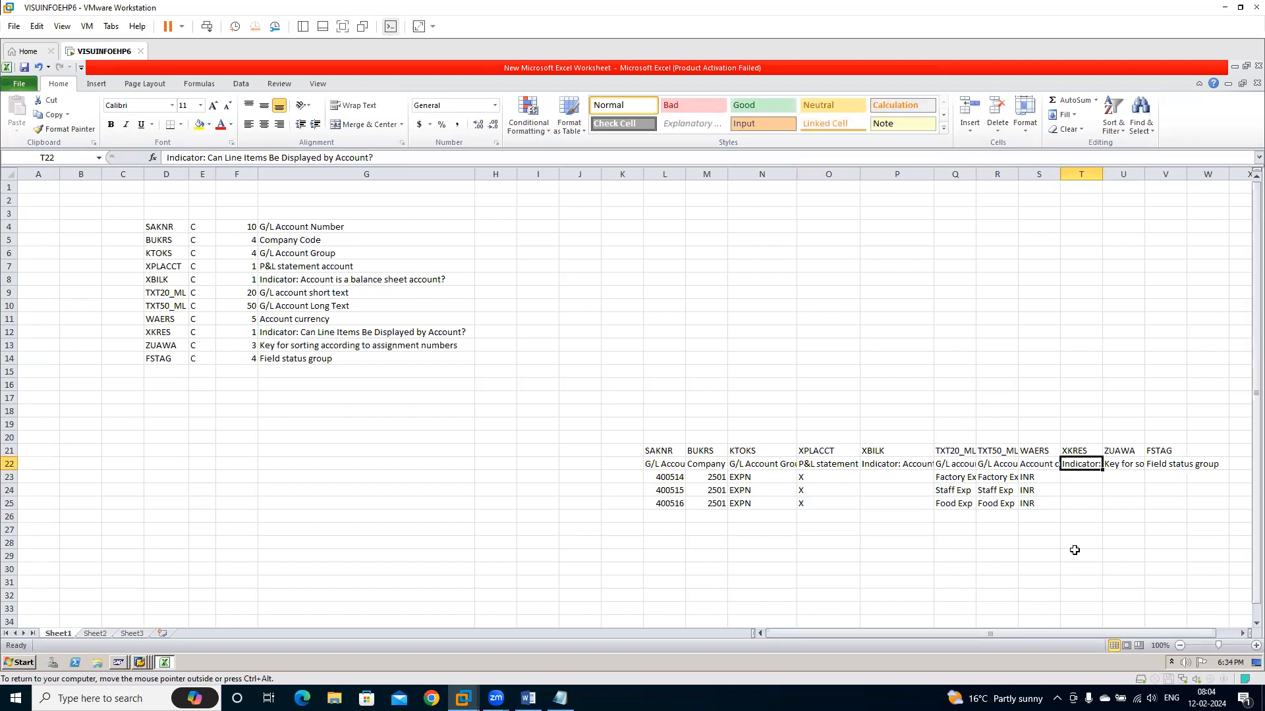
Fill the line item display indicator X under XKRES in T23 to T25
key("Down")
type("X")
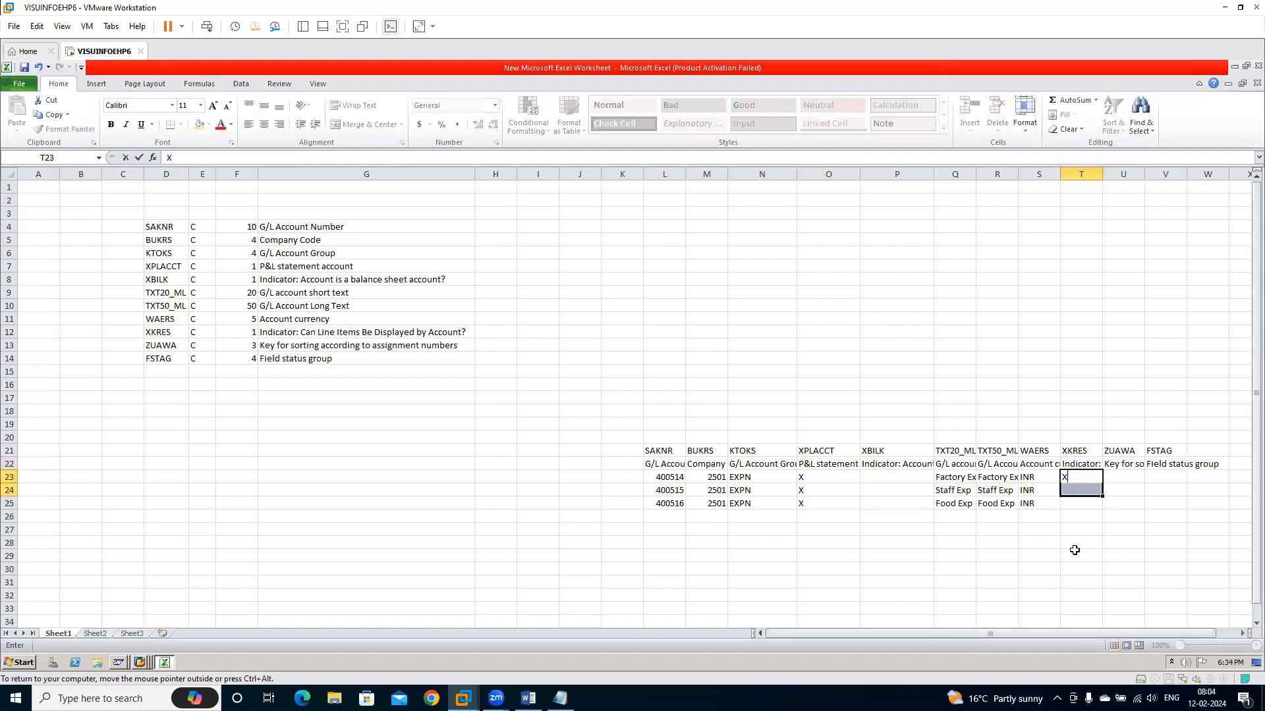
key("Return")
type("X")
key("Return")
type("X")
key("Return")
key("Up")
key("Up")
key("Up")
key("Up")
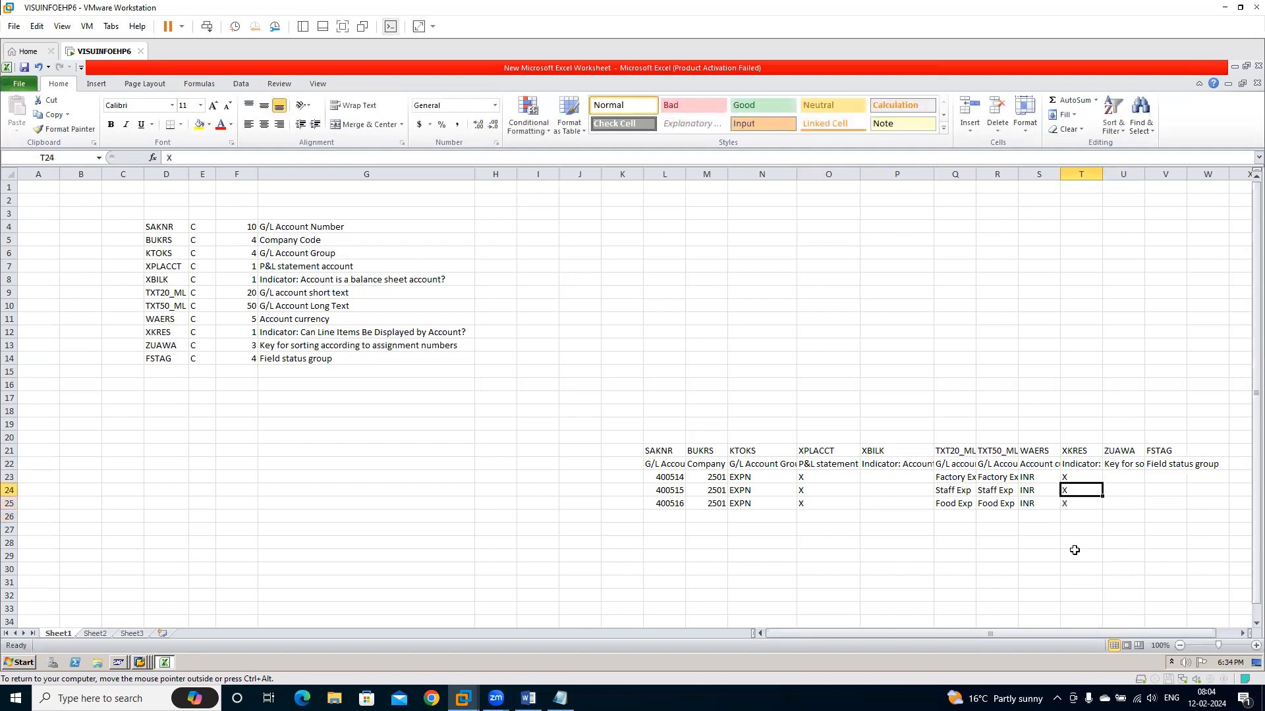
key("Right")
key("Page_Down")
key("Left")
key("Home")
key("ctrl+Home")
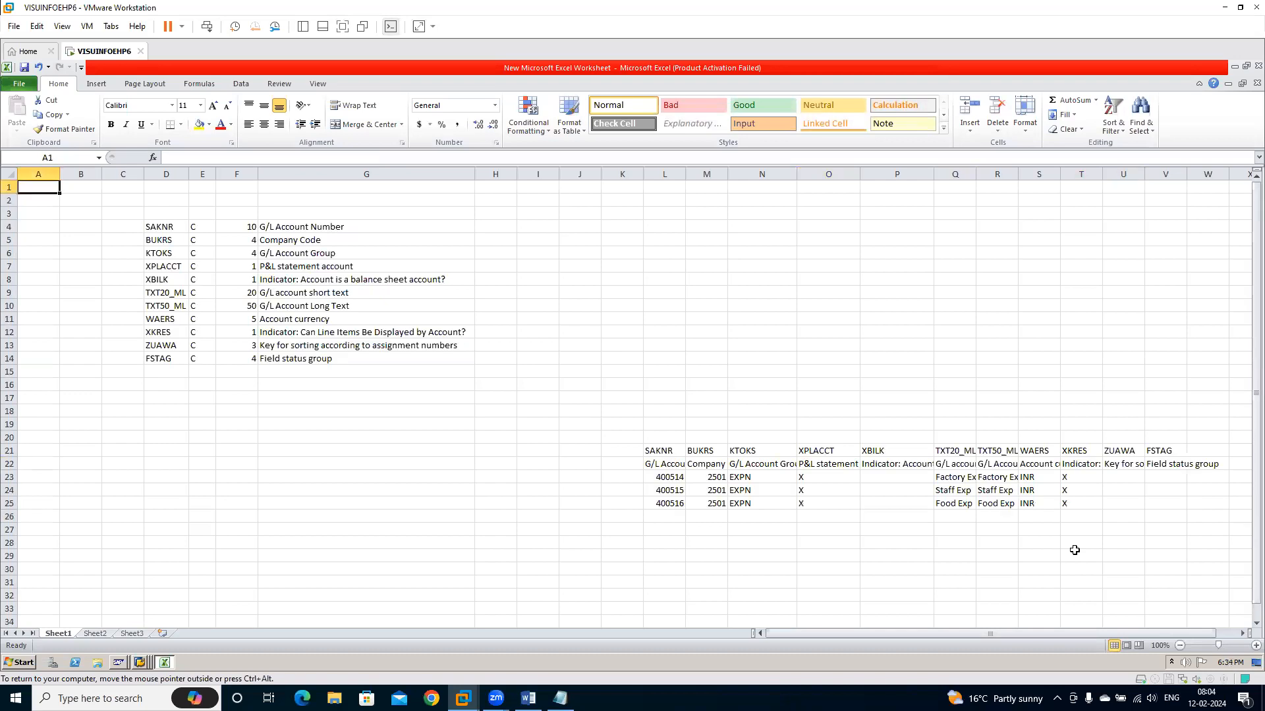
Enter the sort key 001 as text under ZUAWA in U23 for account 400514
left_click(1125, 469)
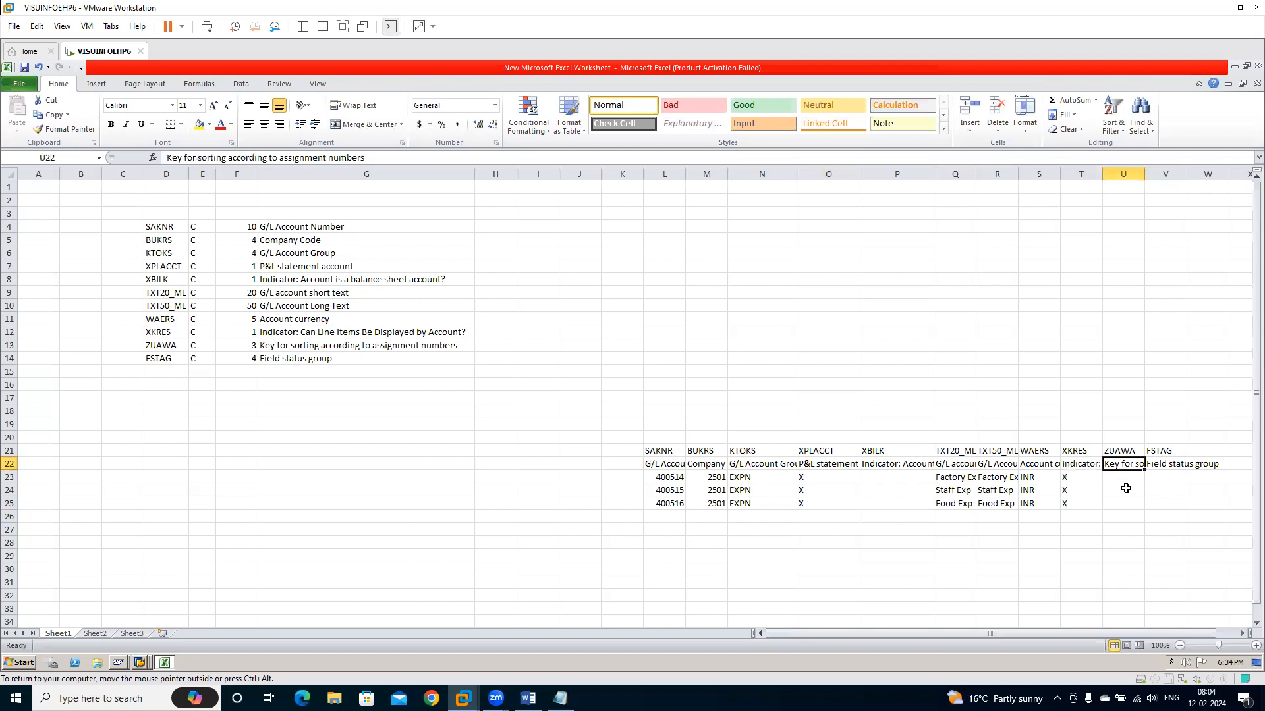
left_click(1119, 479)
type("'001")
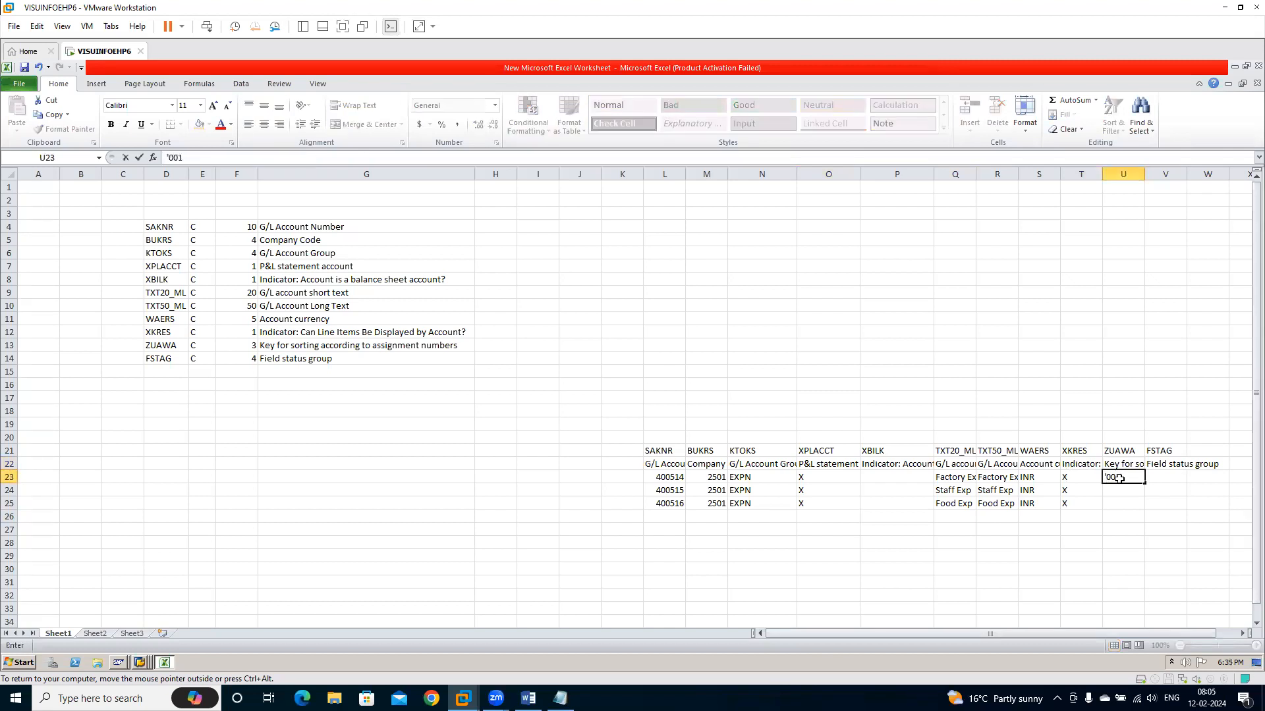
key("Return")
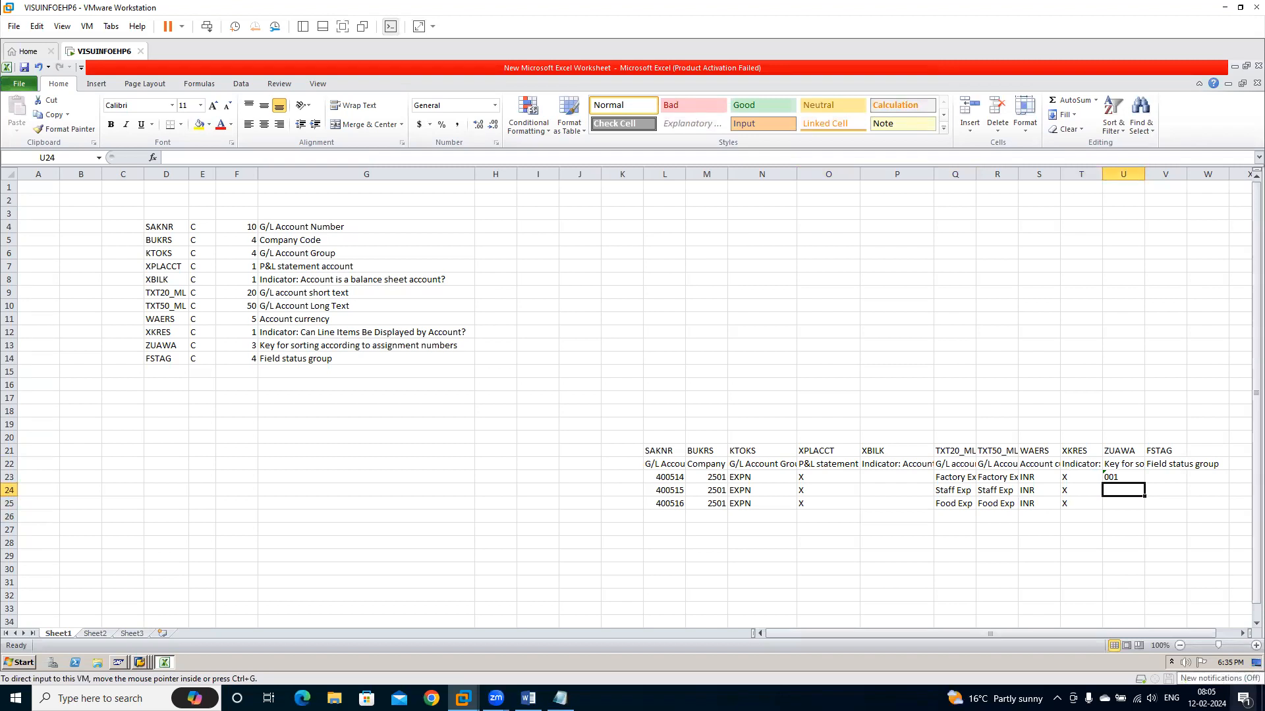
left_click(1112, 530)
left_click(1119, 489)
type("001")
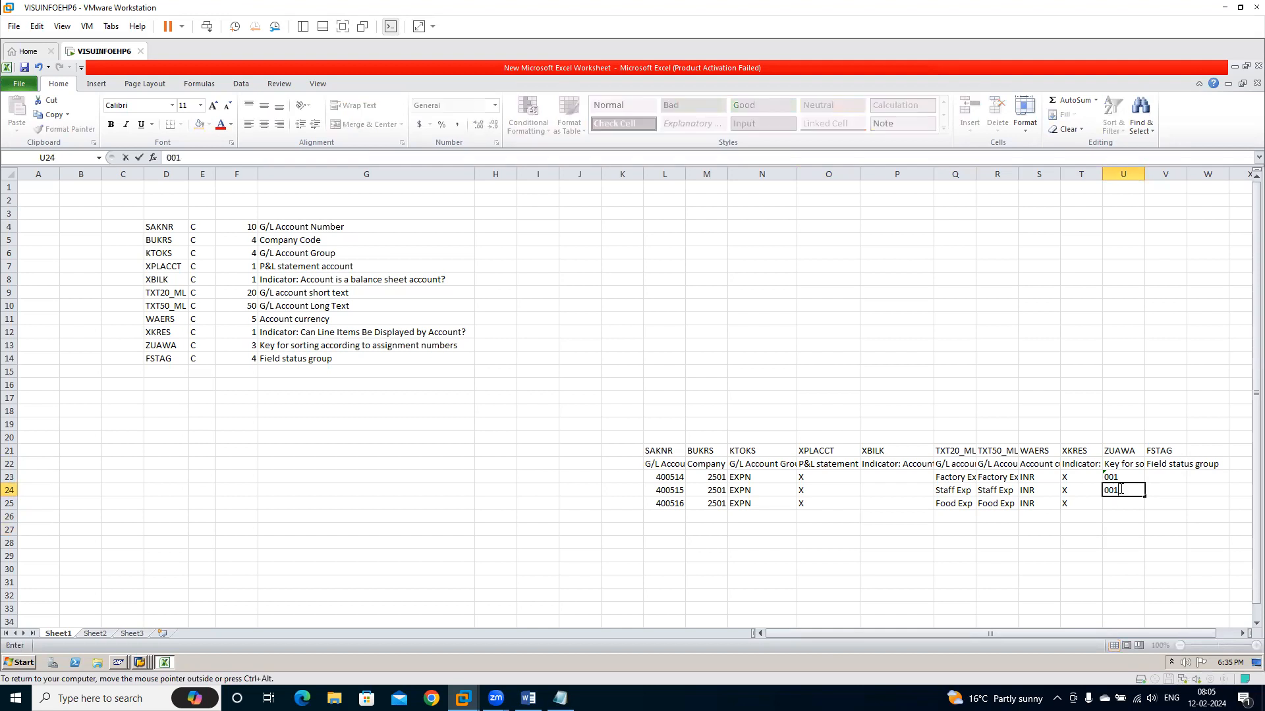
key("Return")
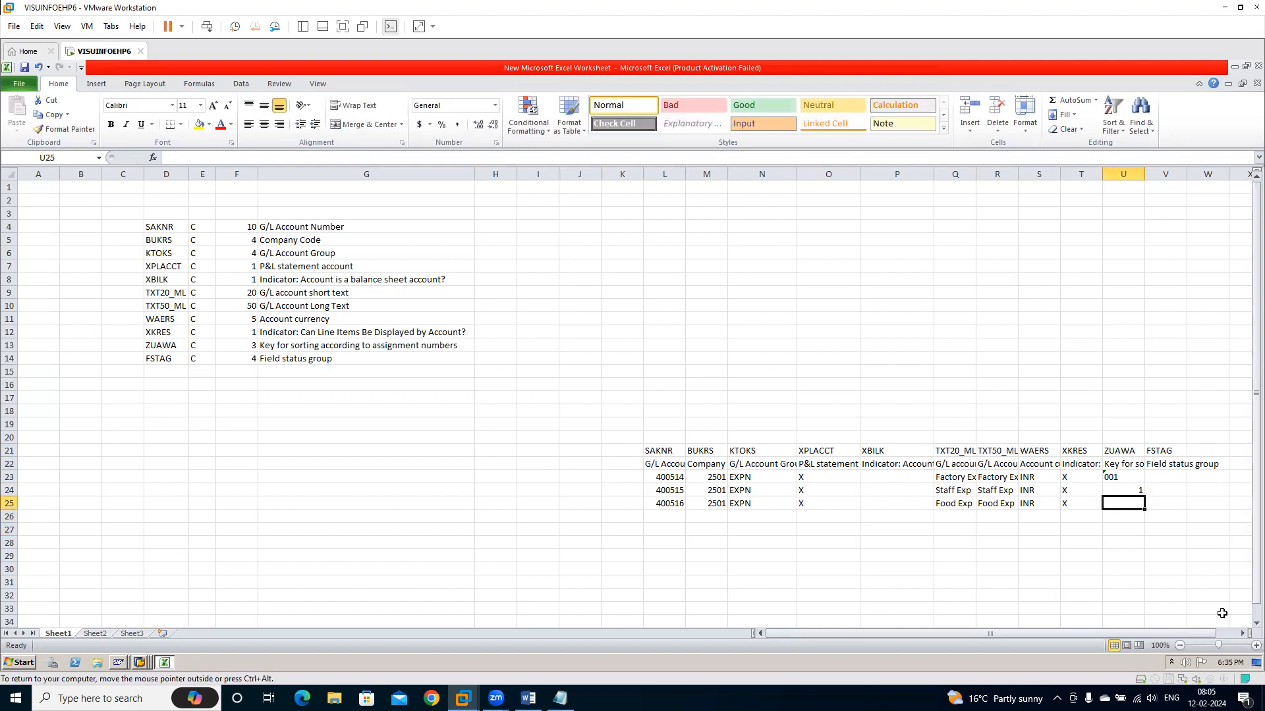
Enter the sort key 001 as text in U24 and fill it down to U25
key("Up")
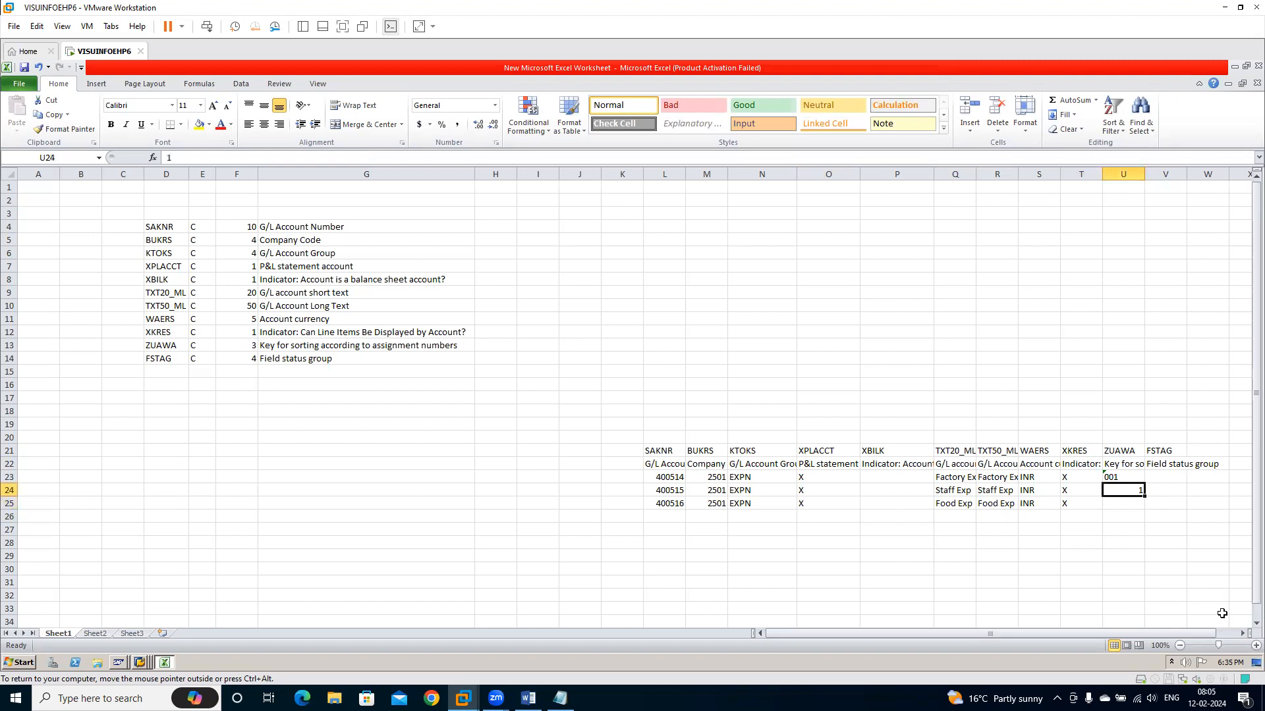
type("'0")
type("01")
key("Return")
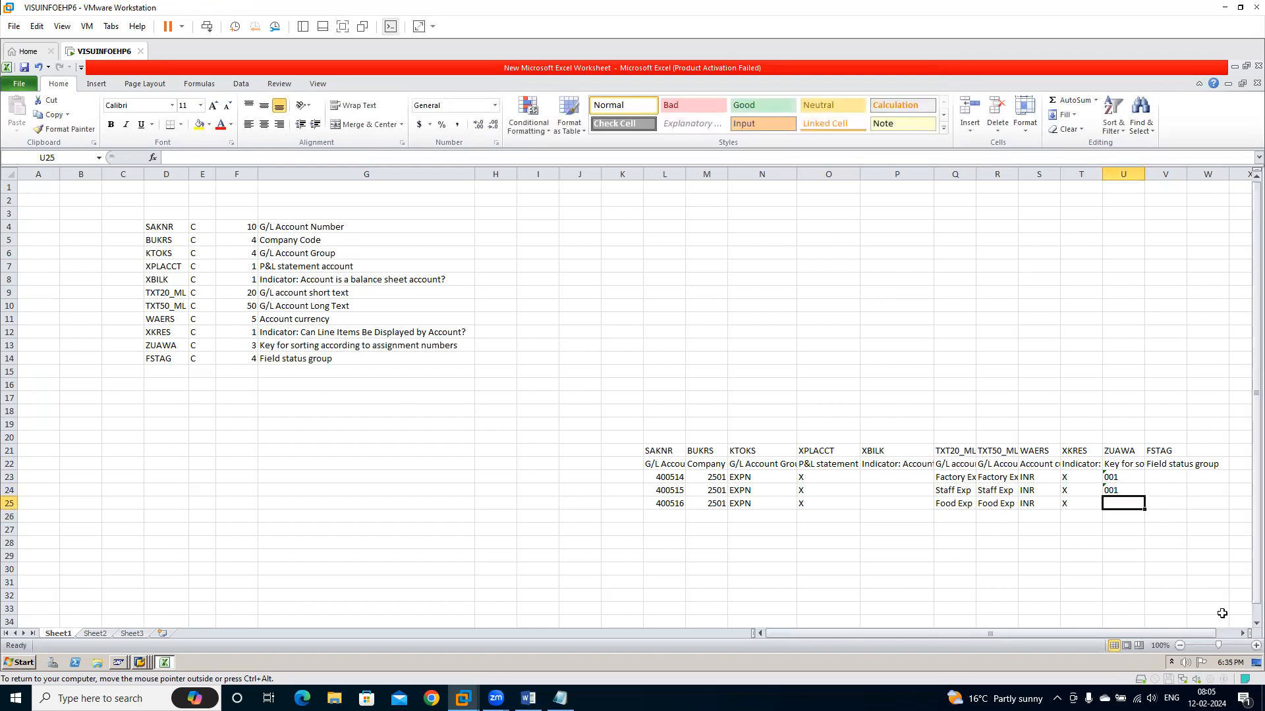
key("ctrl+d")
Fill the field status group G001 under FSTAG in V23 to V25
key("Right")
key("Up")
key("Up")
key("Up")
key("Up")
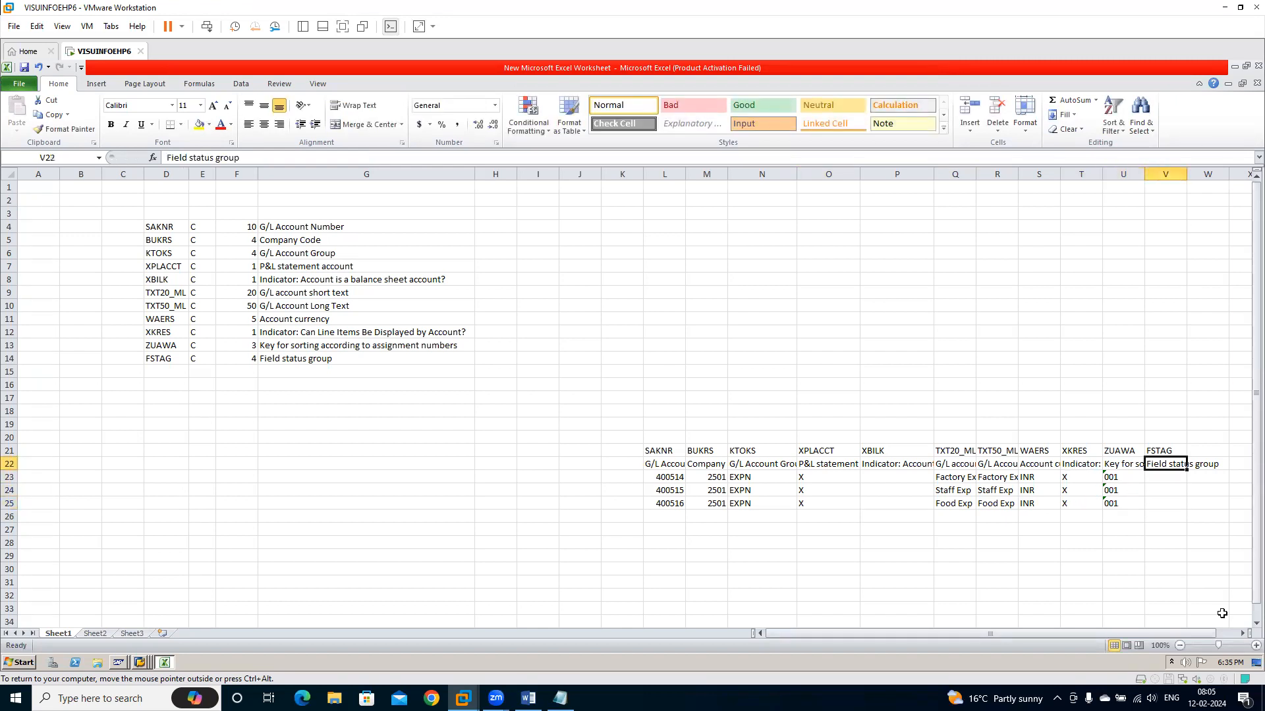
key("Down")
key("Down")
type("G001")
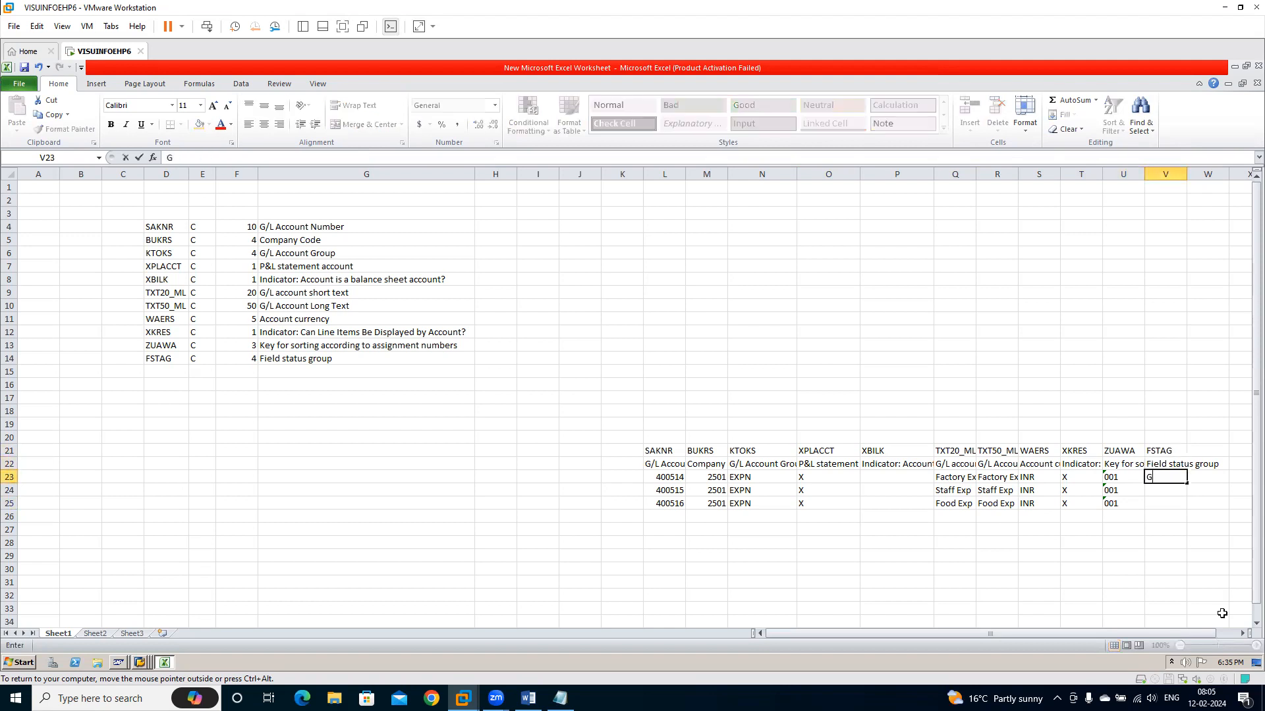
key("Return")
key("ctrl+d")
key("Down")
key("ctrl+d")
Copy the three account data rows L23:V25 without the two heading rows
key("Up")
key("Up")
key("Up")
key("Down")
key("Left")
key("Left")
key("Left")
key("Left")
key("Left")
key("Left")
key("Left")
key("Left")
key("Left")
key("Left")
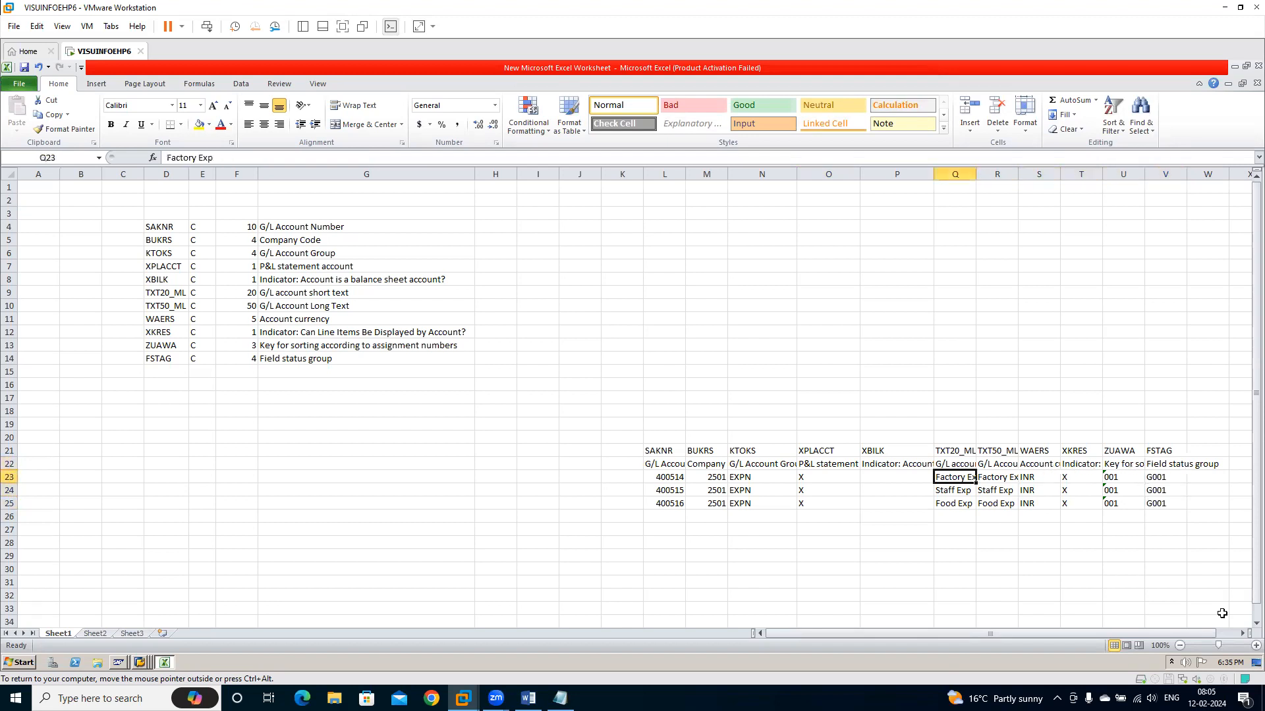
key("shift+Right")
key("shift+Right")
key("shift+Right")
key("shift+Right")
key("shift+Right")
key("shift+Right")
key("shift+Right")
key("shift+Right")
key("shift+Right")
key("shift+Right")
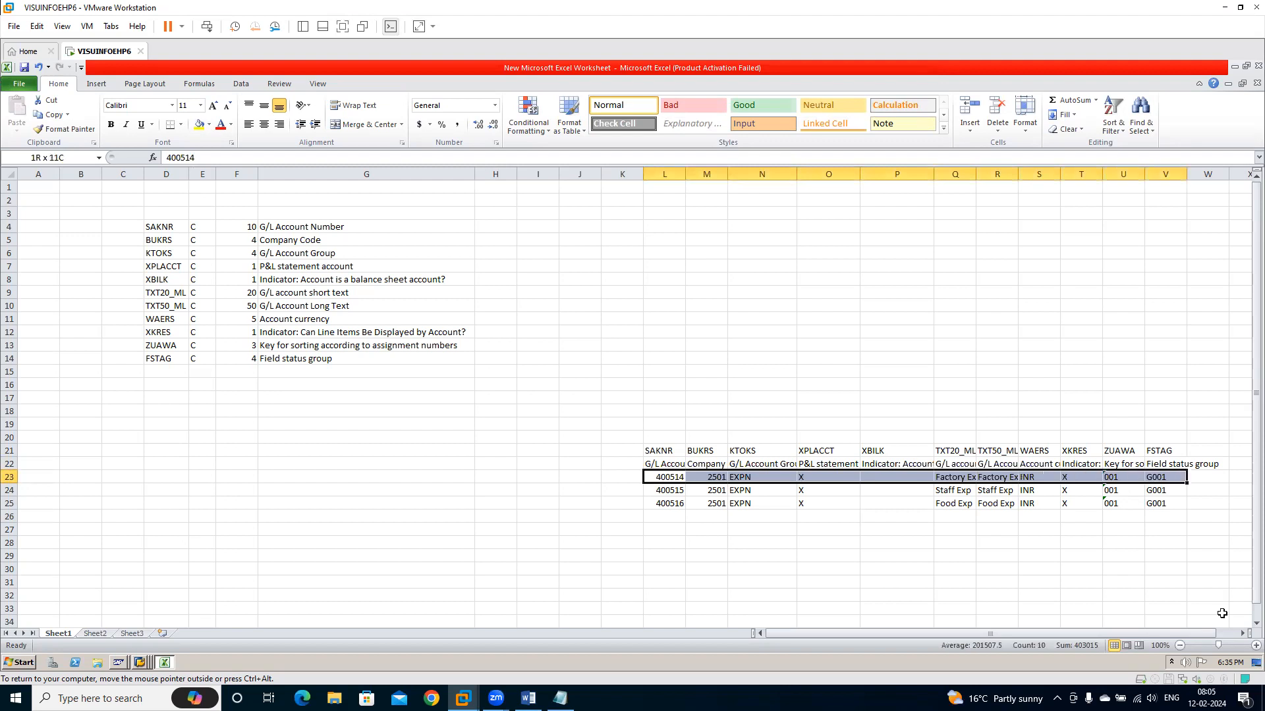
key("shift+Down")
key("shift+Down")
key("ctrl+c")
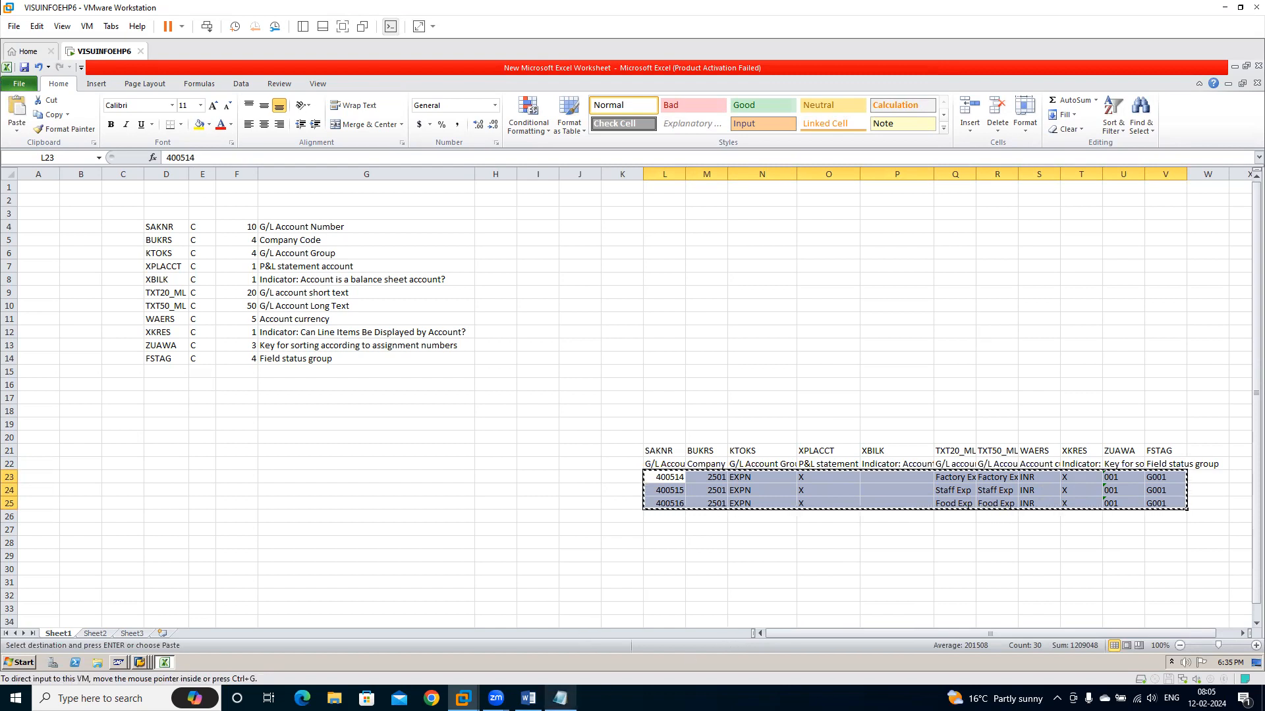
Close the untitled Notepad note containing EXPN, X and 001
mouse_move(560, 697)
left_click(553, 669)
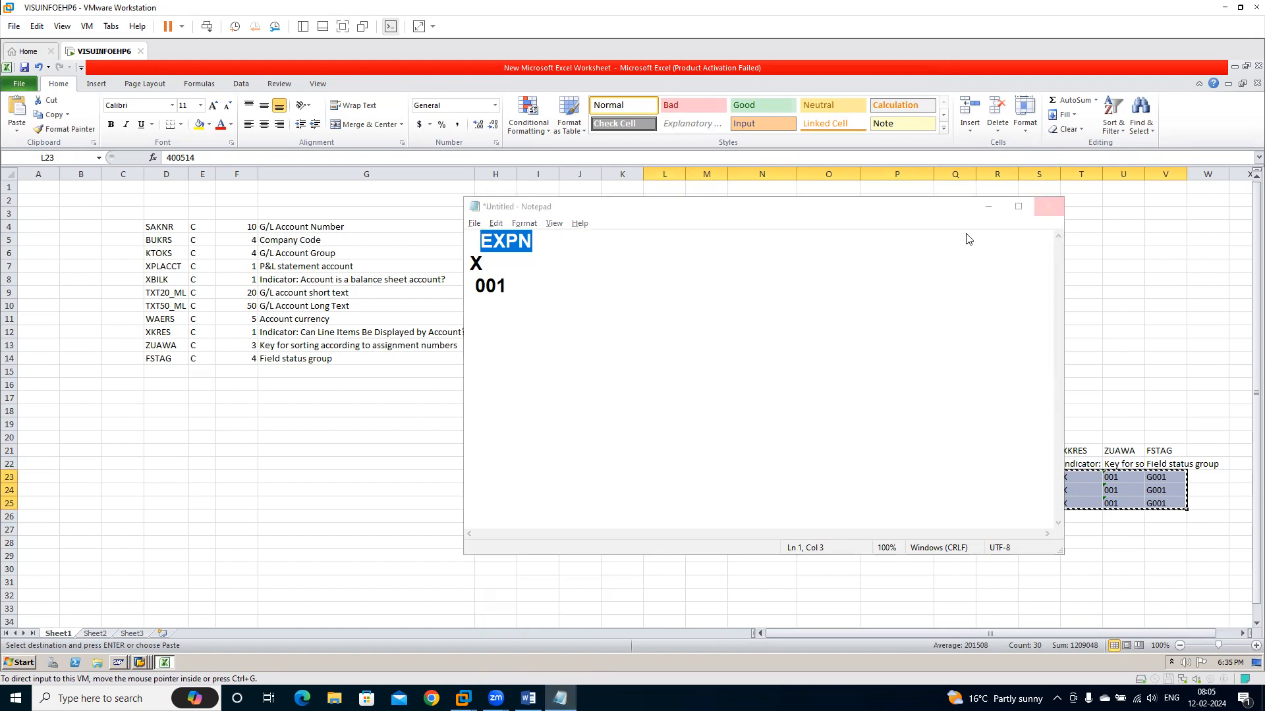
left_click(655, 350)
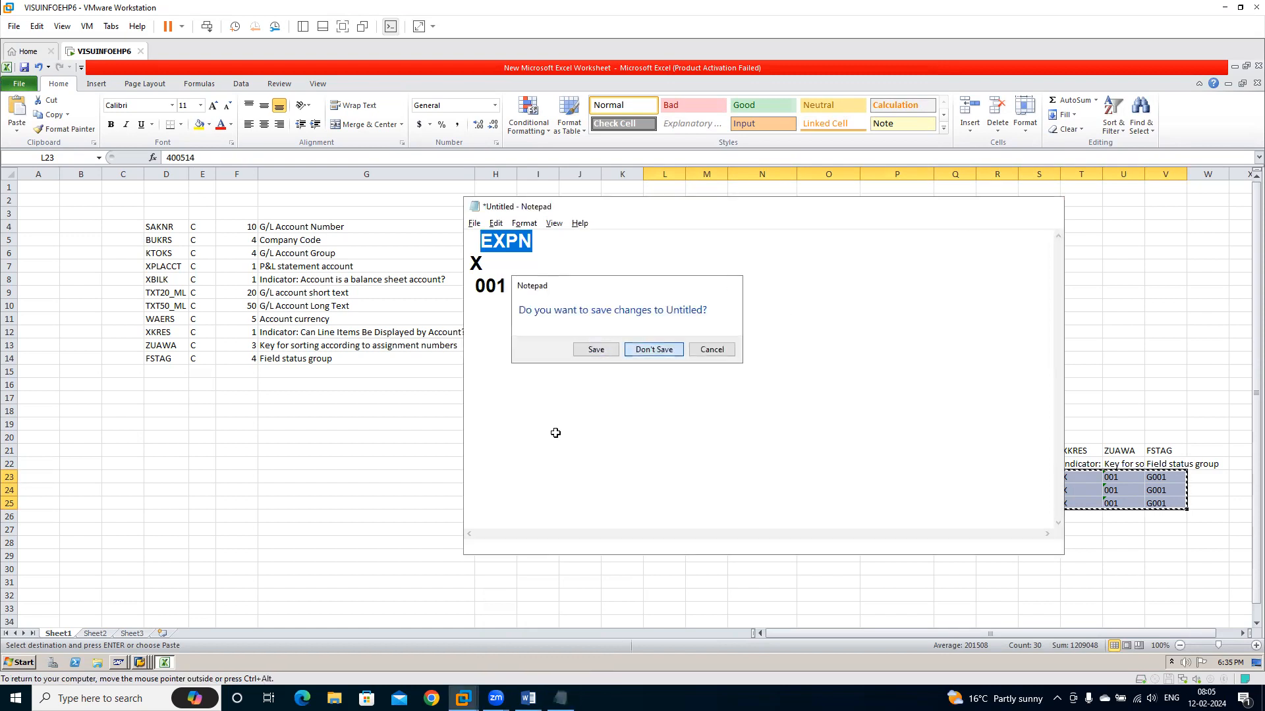
Create a new text document named RIL GL on the virtual machine's desktop
right_click(438, 660)
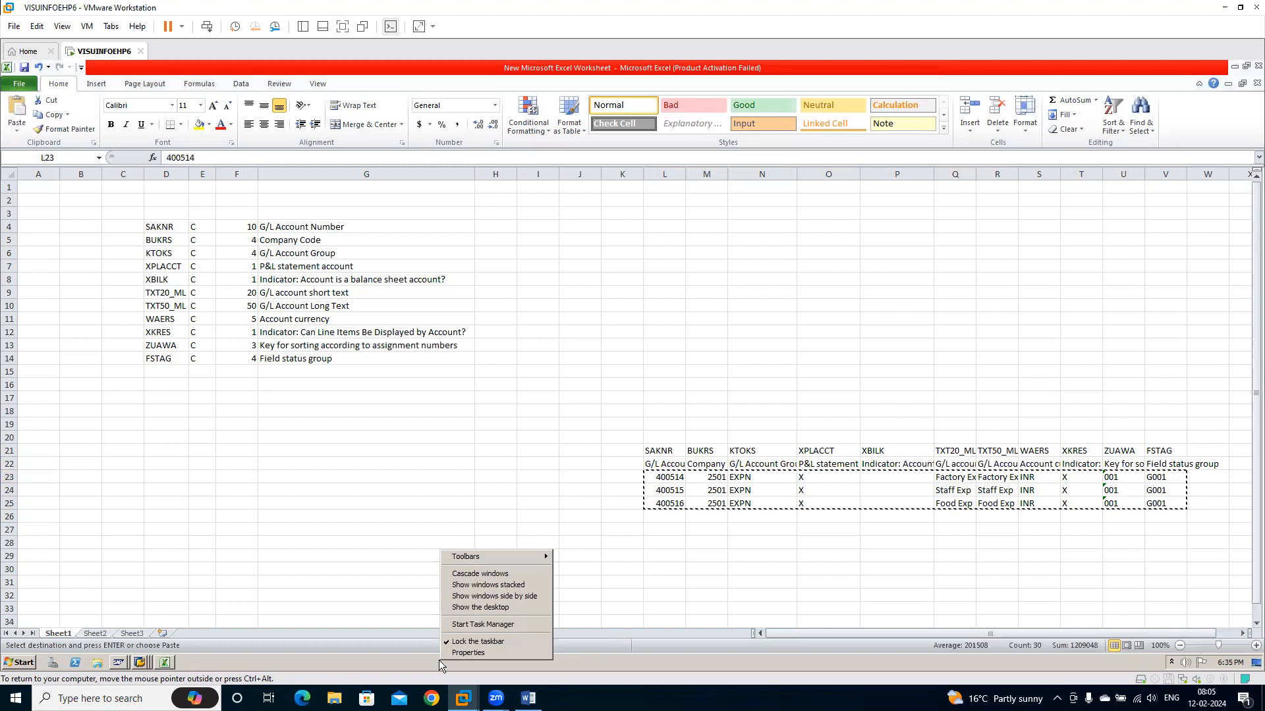
left_click(478, 607)
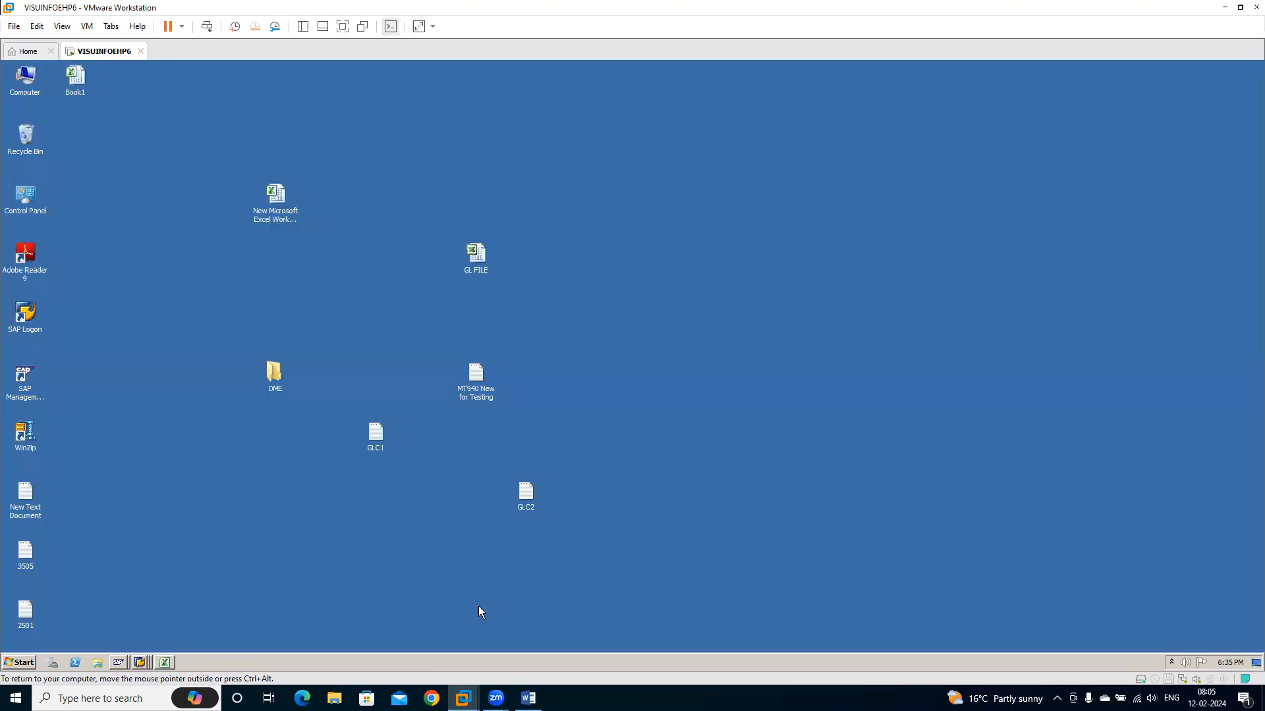
right_click(257, 525)
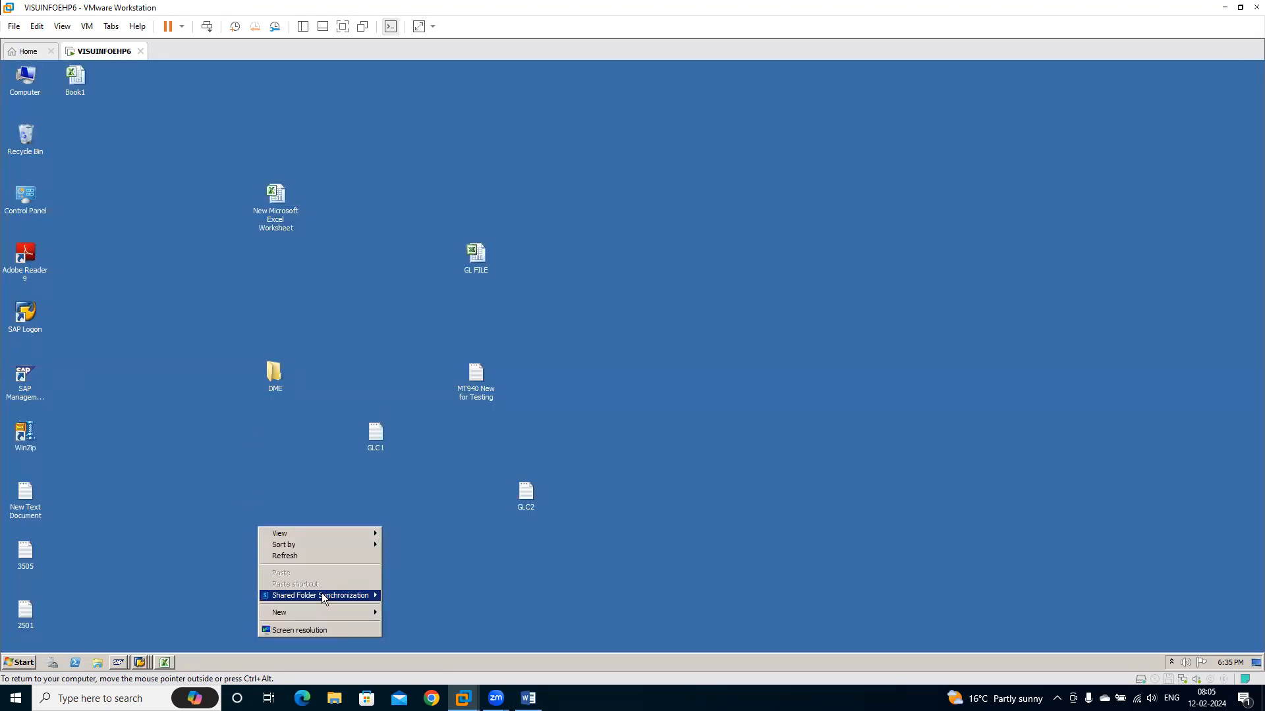
mouse_move(330, 614)
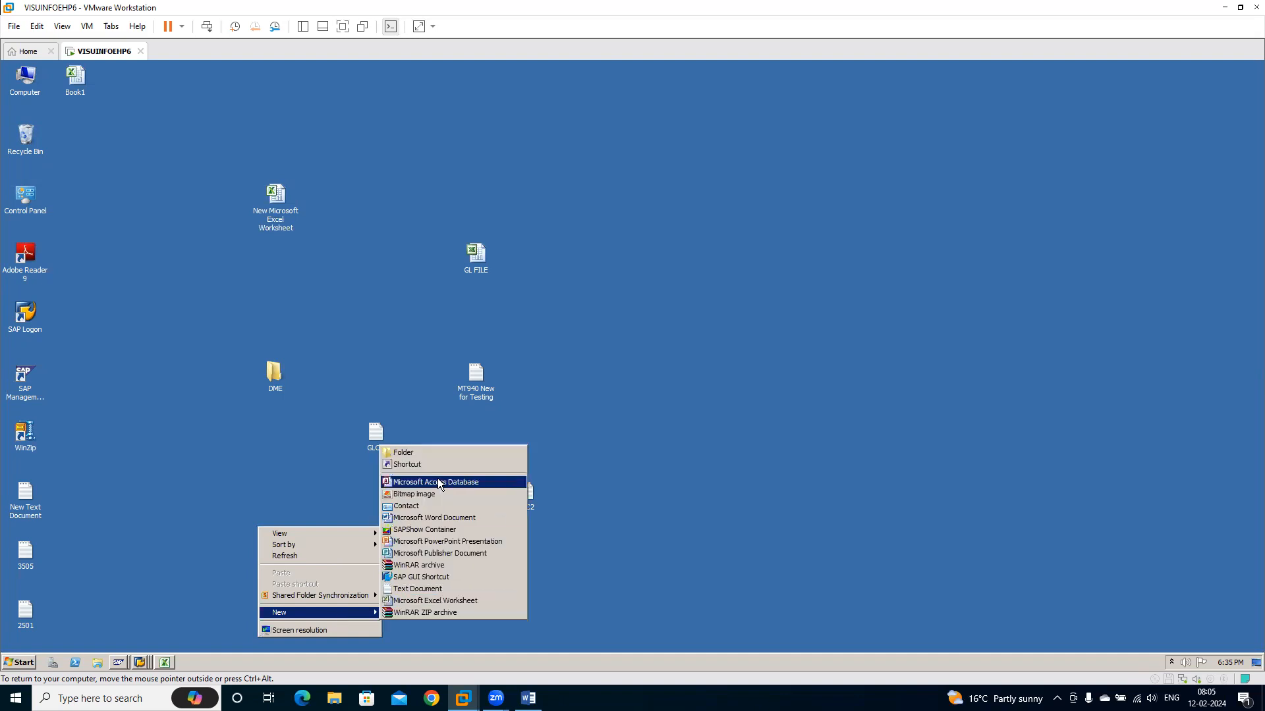
left_click(419, 590)
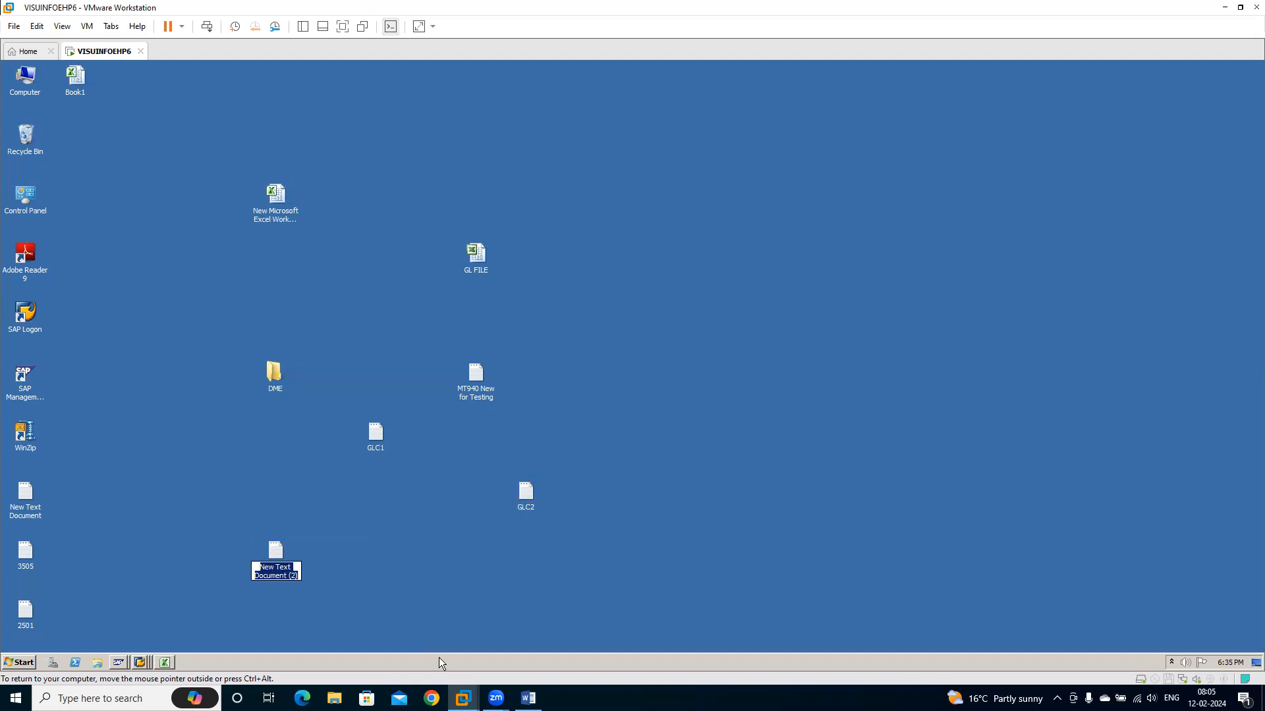
type("RIL Gl")
key("BackSpace")
type("L")
key("Return")
key("Return")
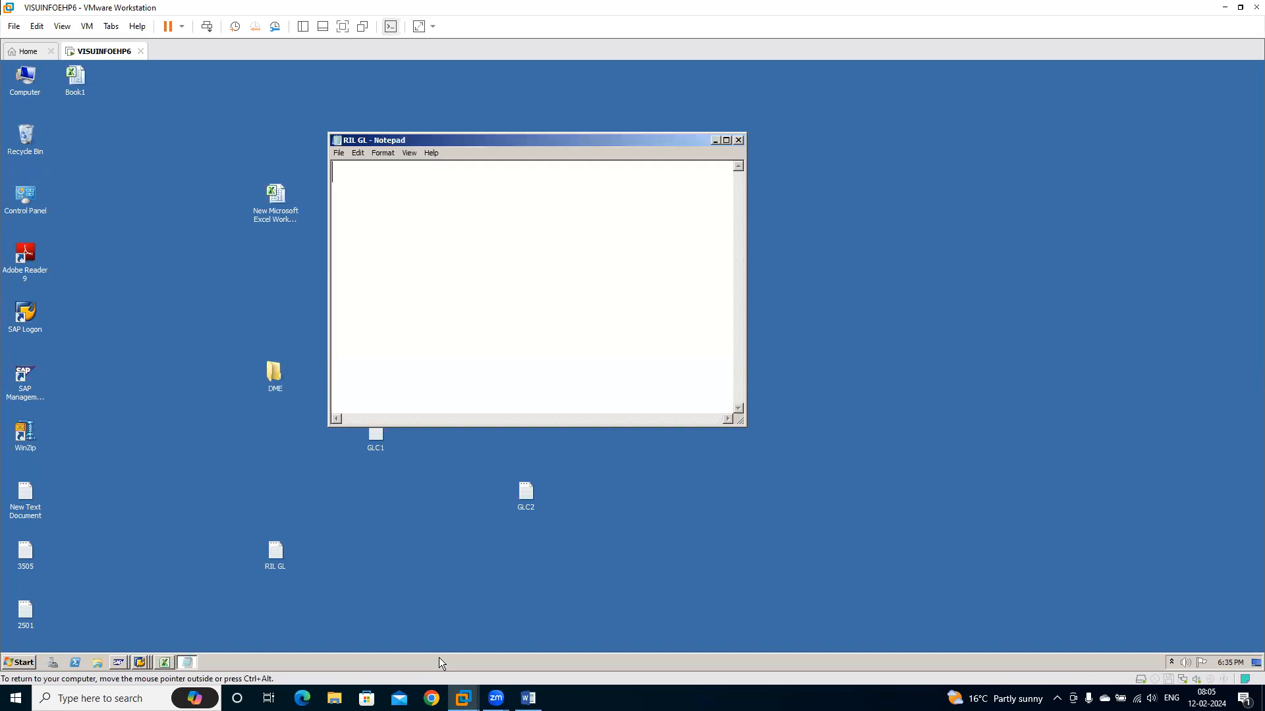
Paste the copied account rows into the RIL GL text file in Notepad, then save and close it
key("ctrl+v")
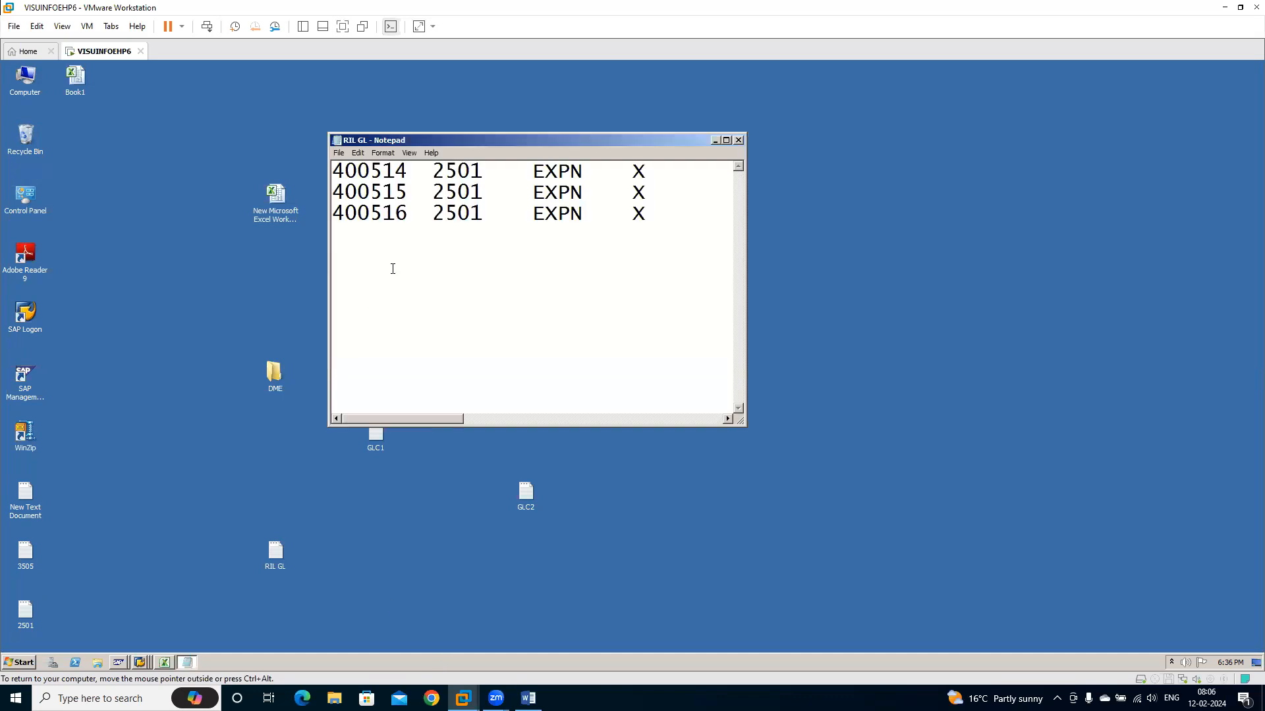
left_click(725, 139)
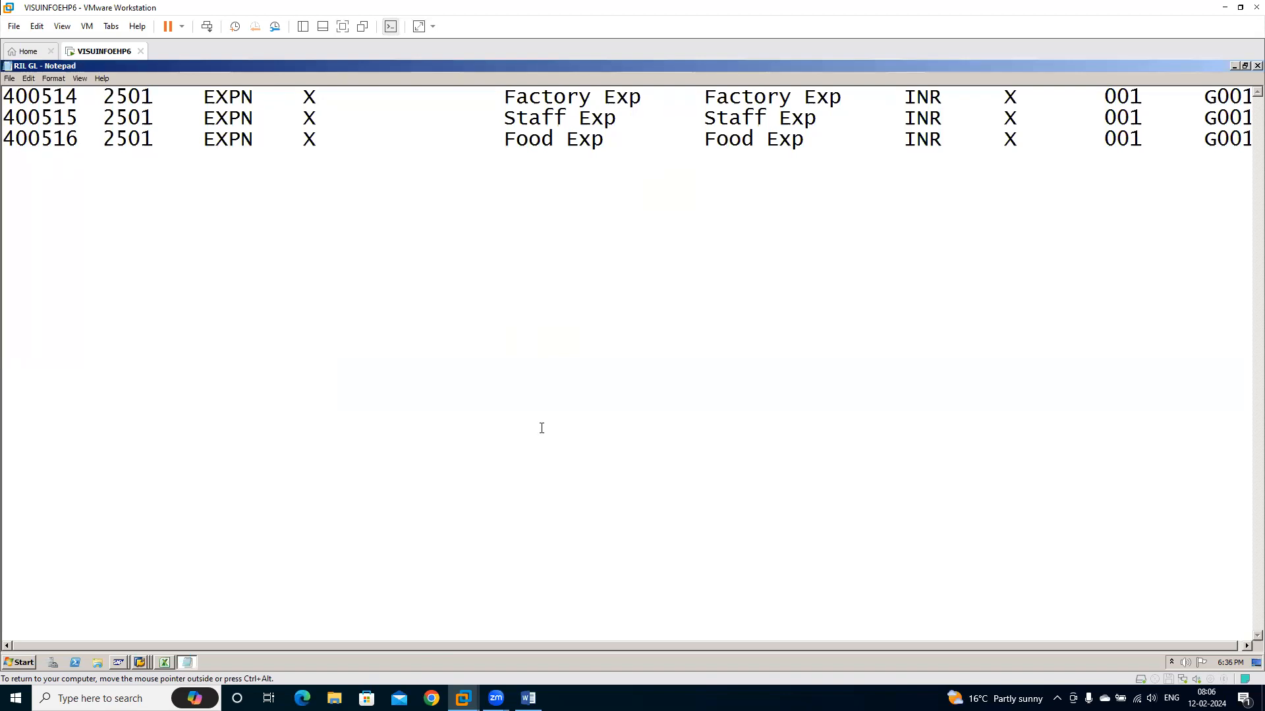
left_click(9, 80)
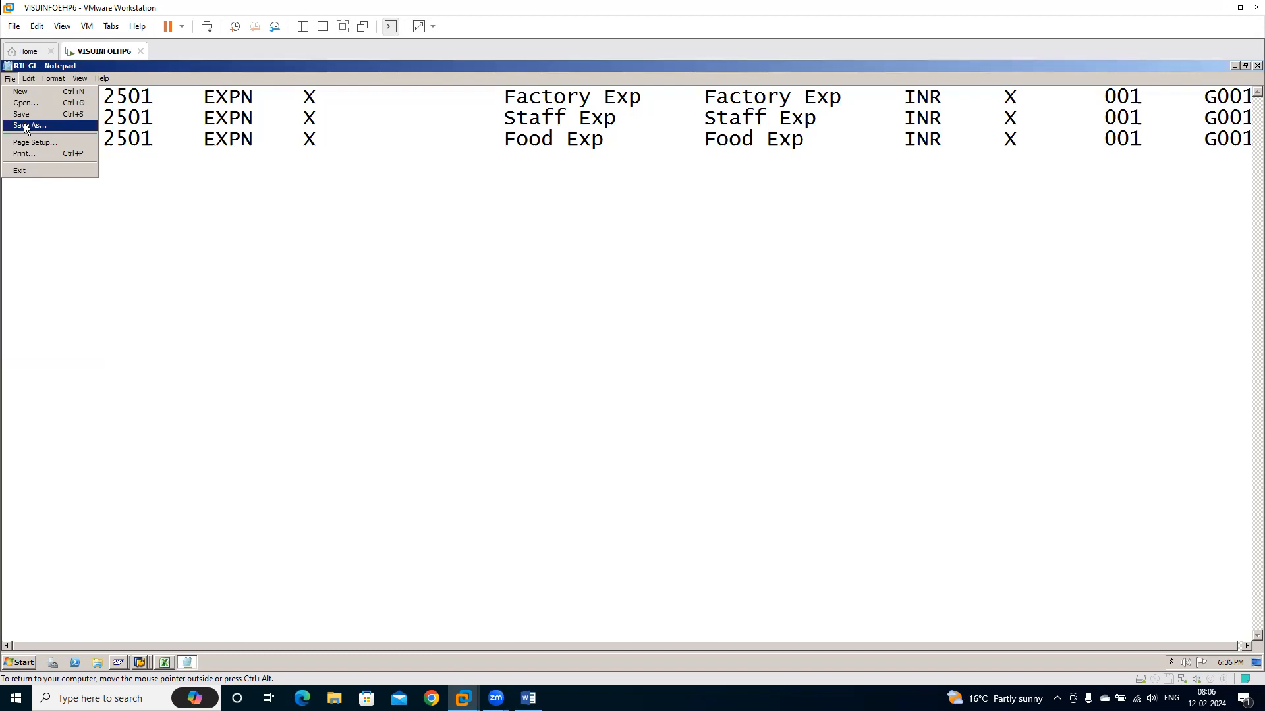
left_click(22, 116)
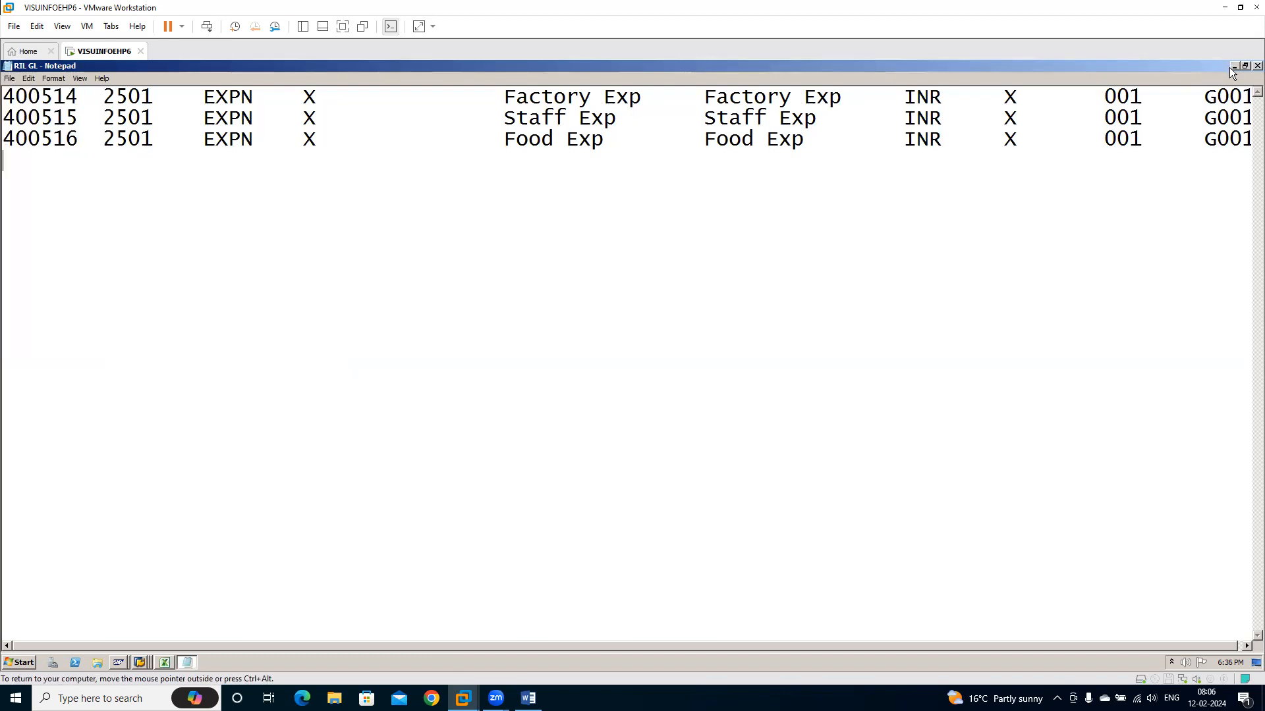
left_click(1258, 66)
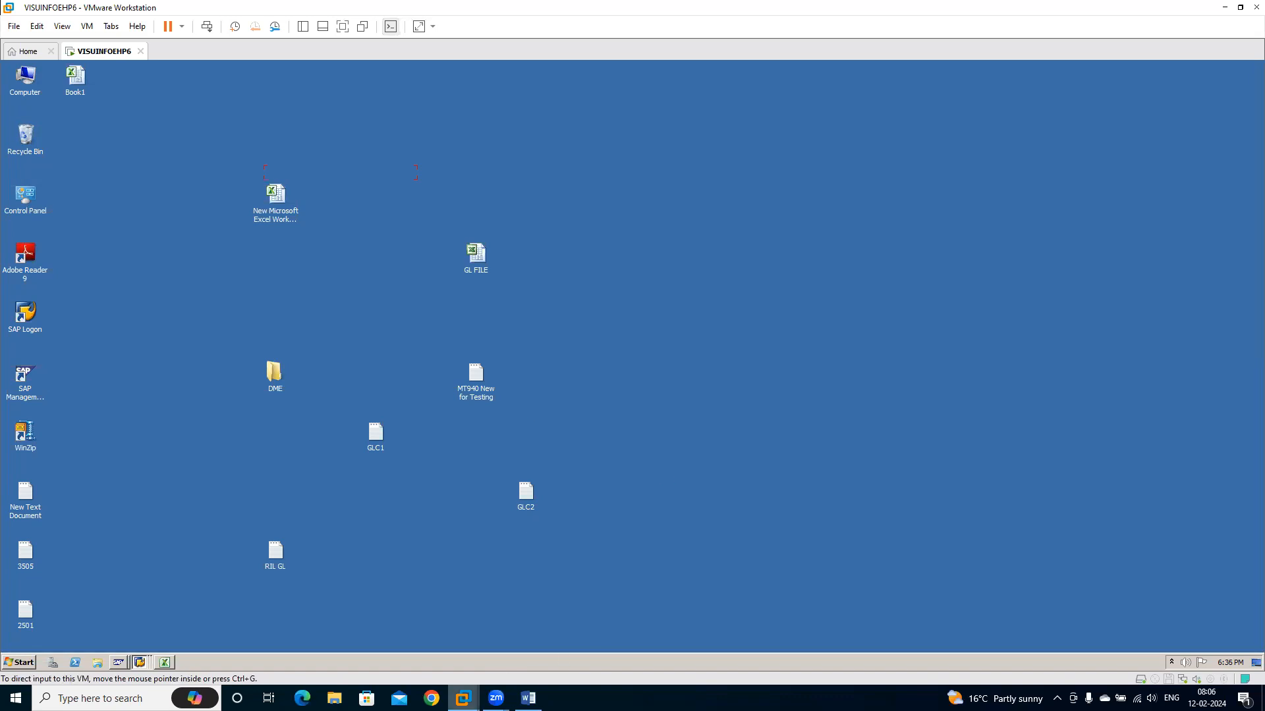
Switch to the LSM Workbench Specify Files screen in SAP and set it to change mode
mouse_move(463, 698)
left_click(506, 630)
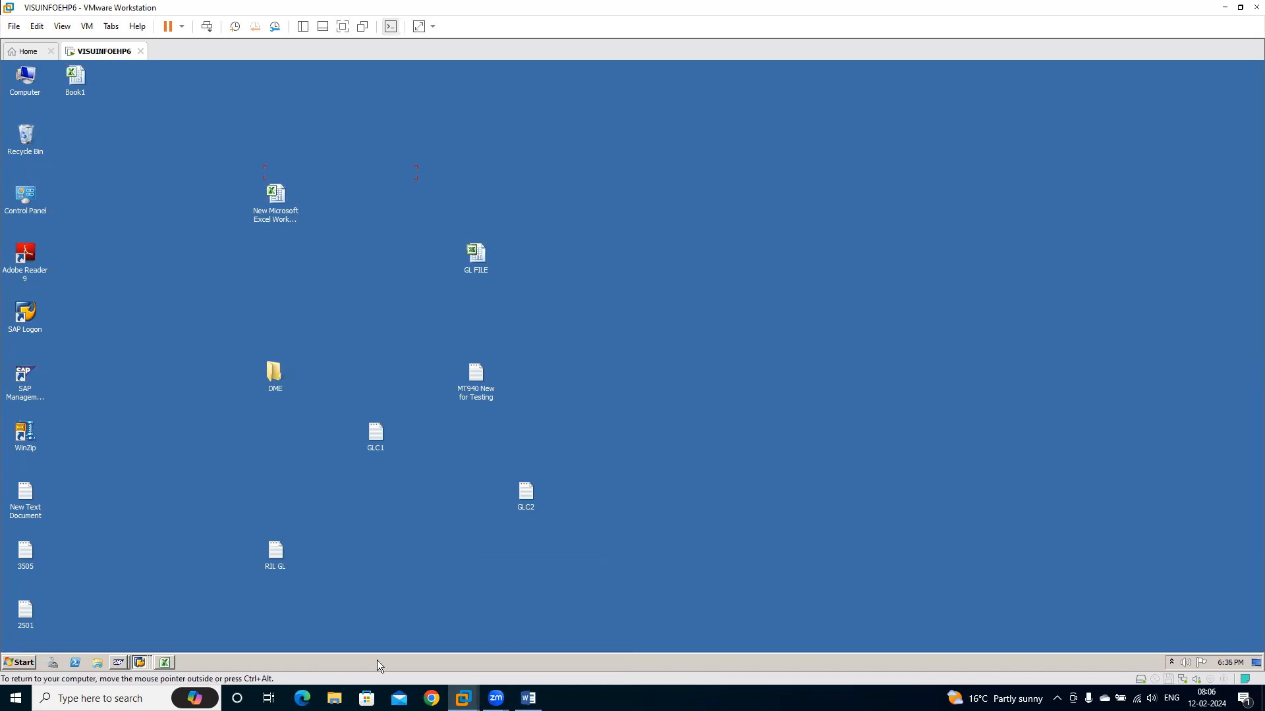
left_click(139, 662)
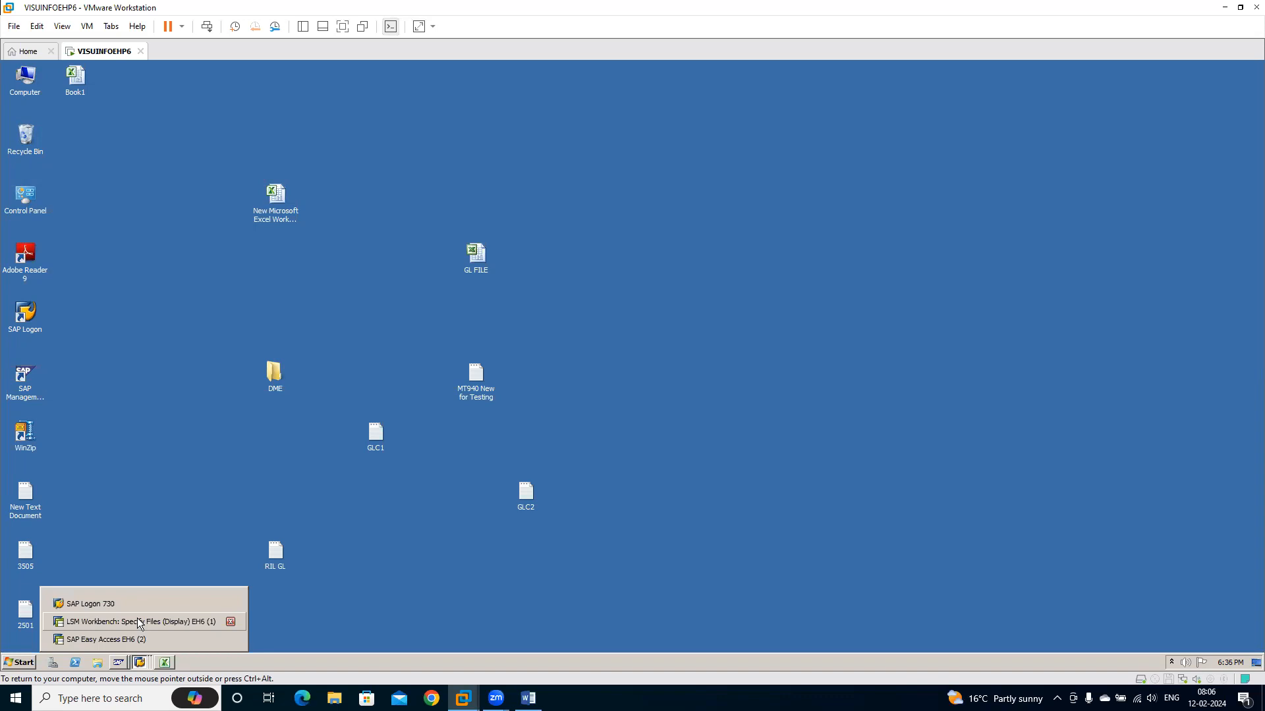
left_click(140, 622)
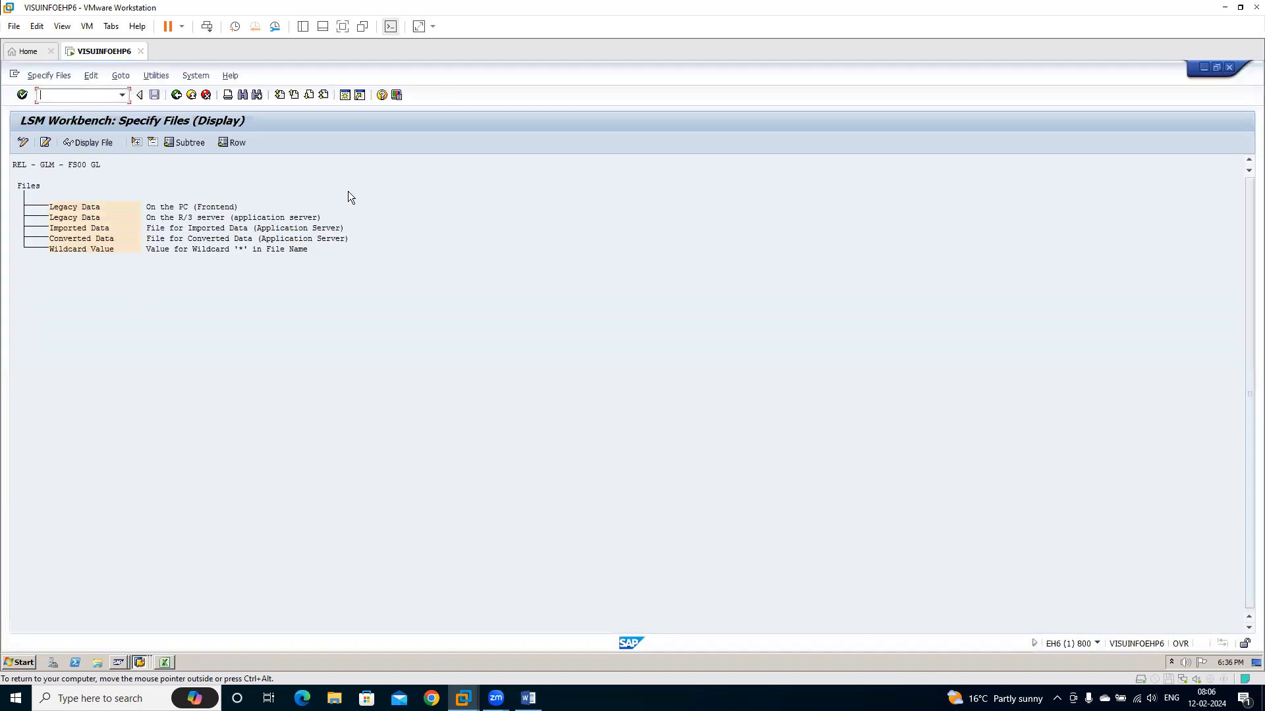
double_click(73, 208)
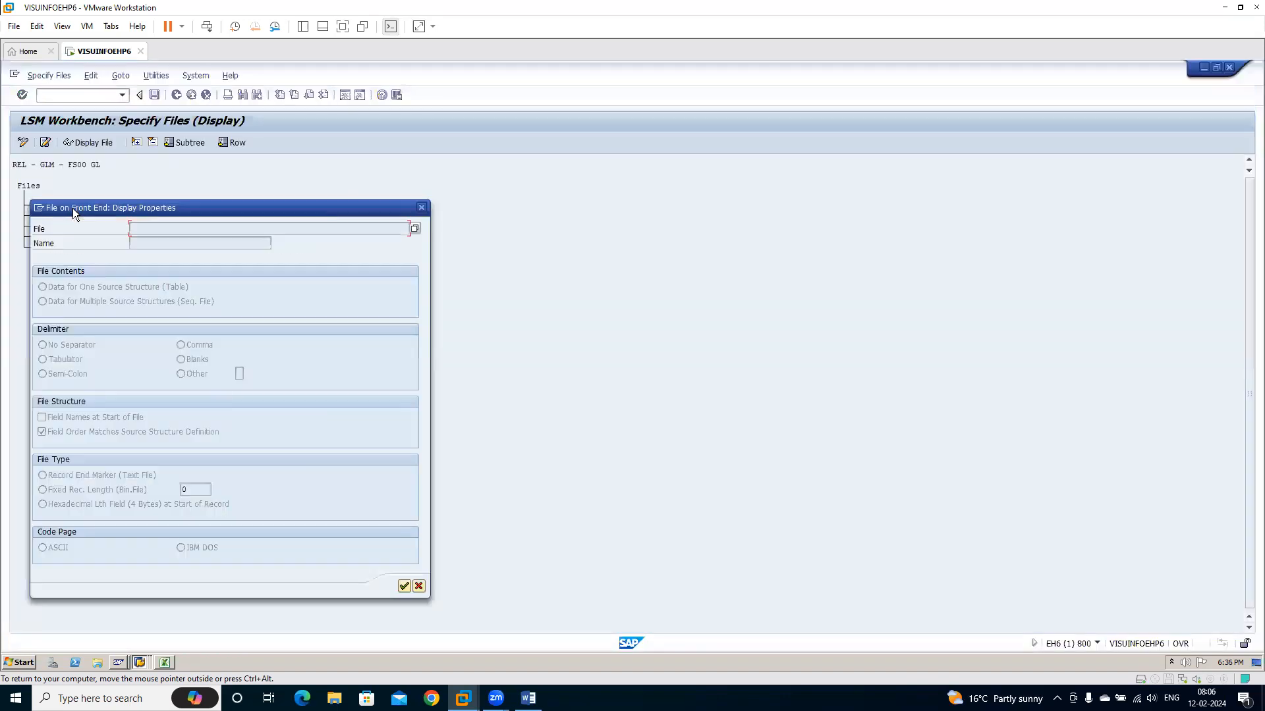
left_click(417, 207)
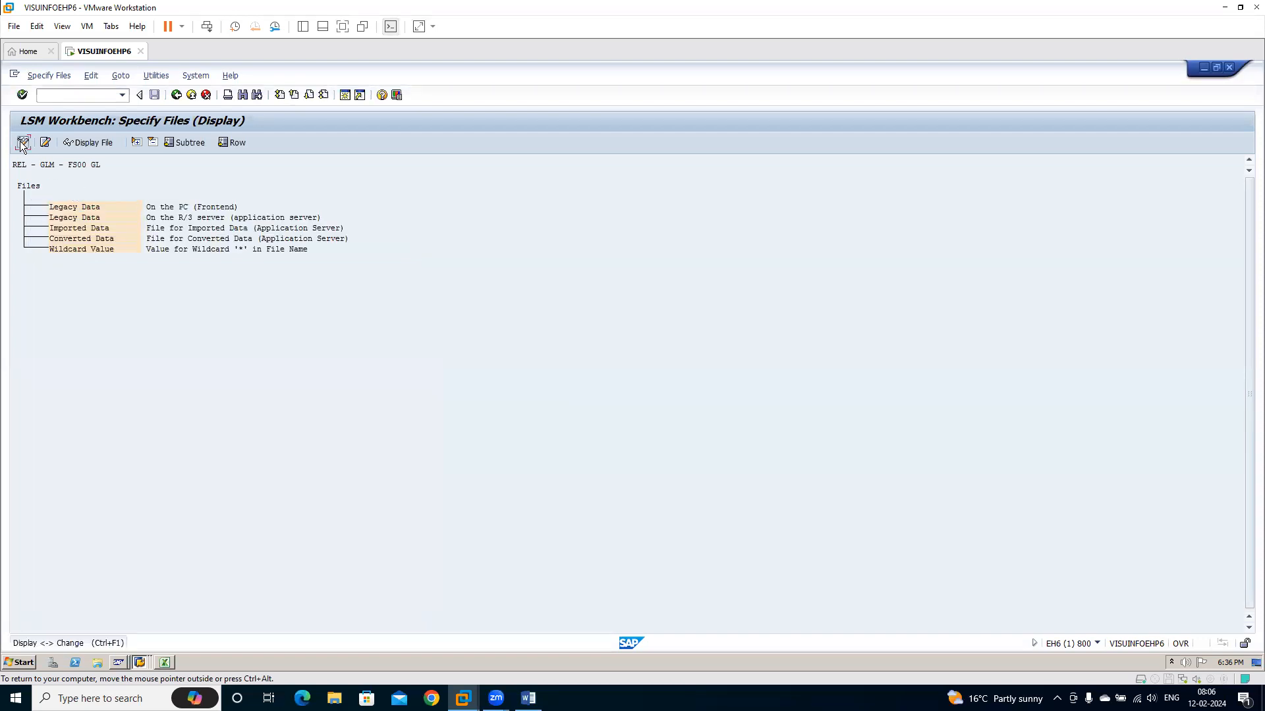
left_click(22, 144)
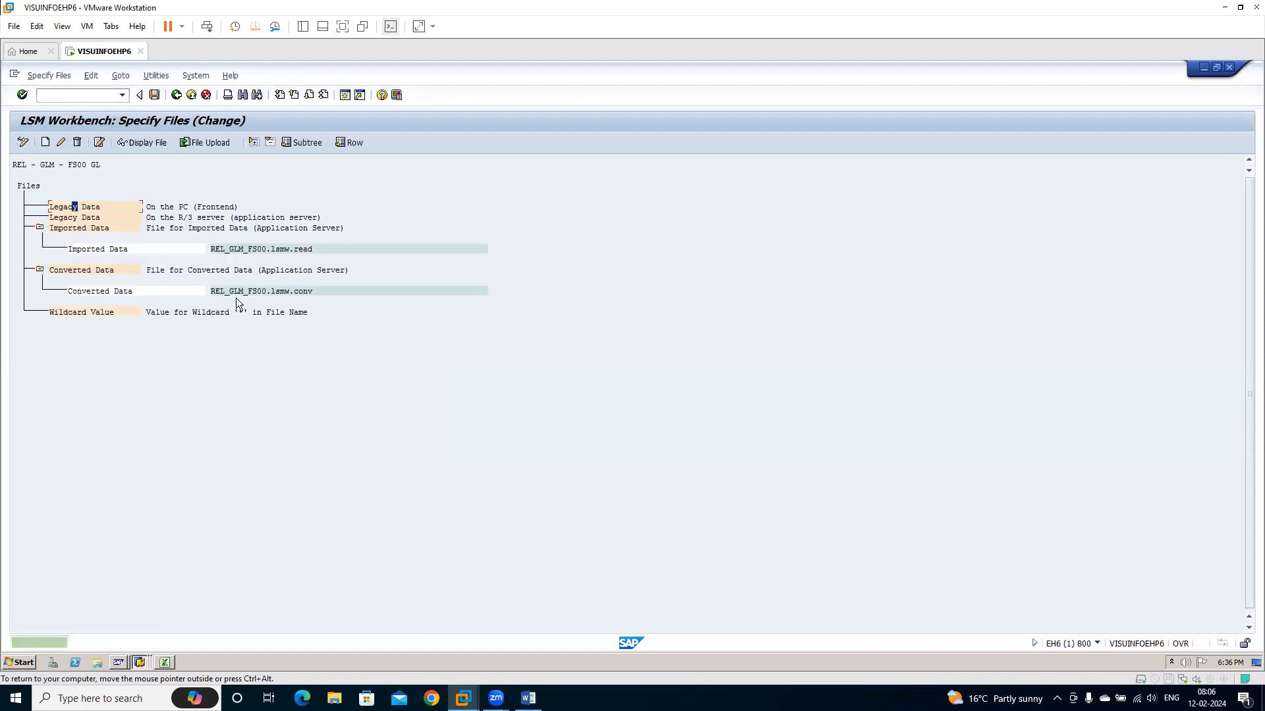
Select RIL GL.txt on the Desktop as the frontend PC legacy data file
double_click(78, 208)
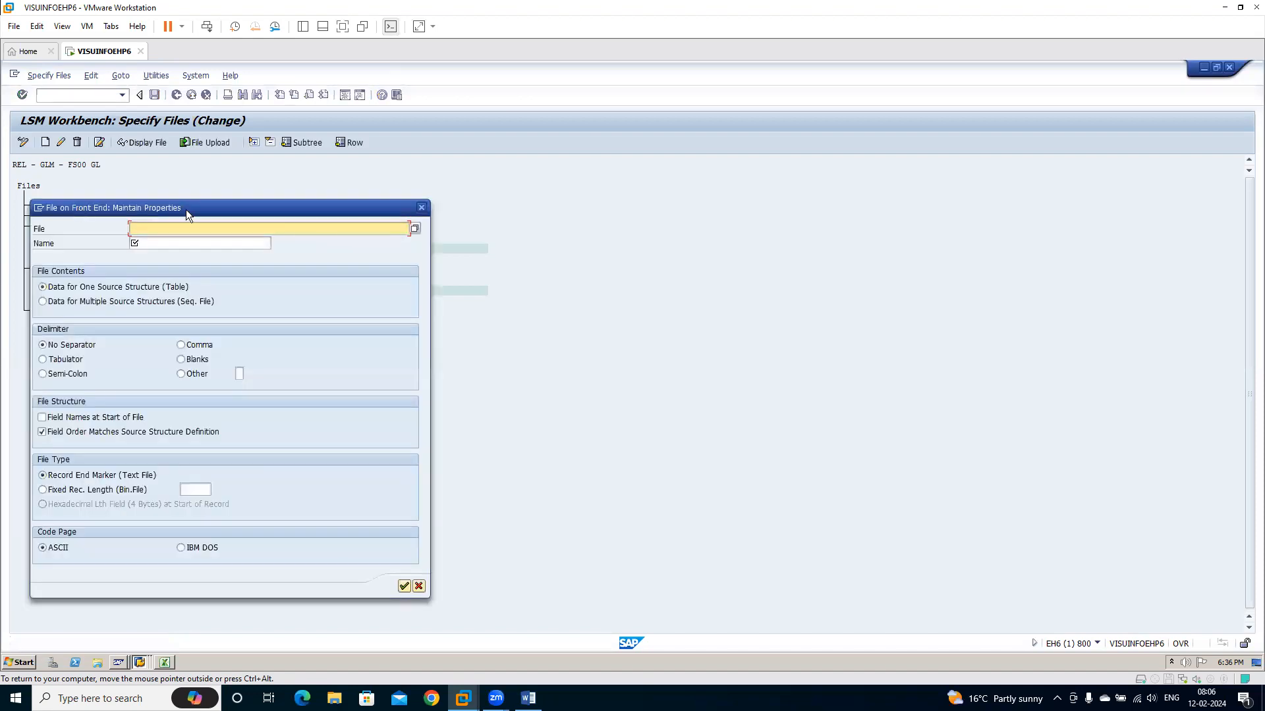
left_click(415, 229)
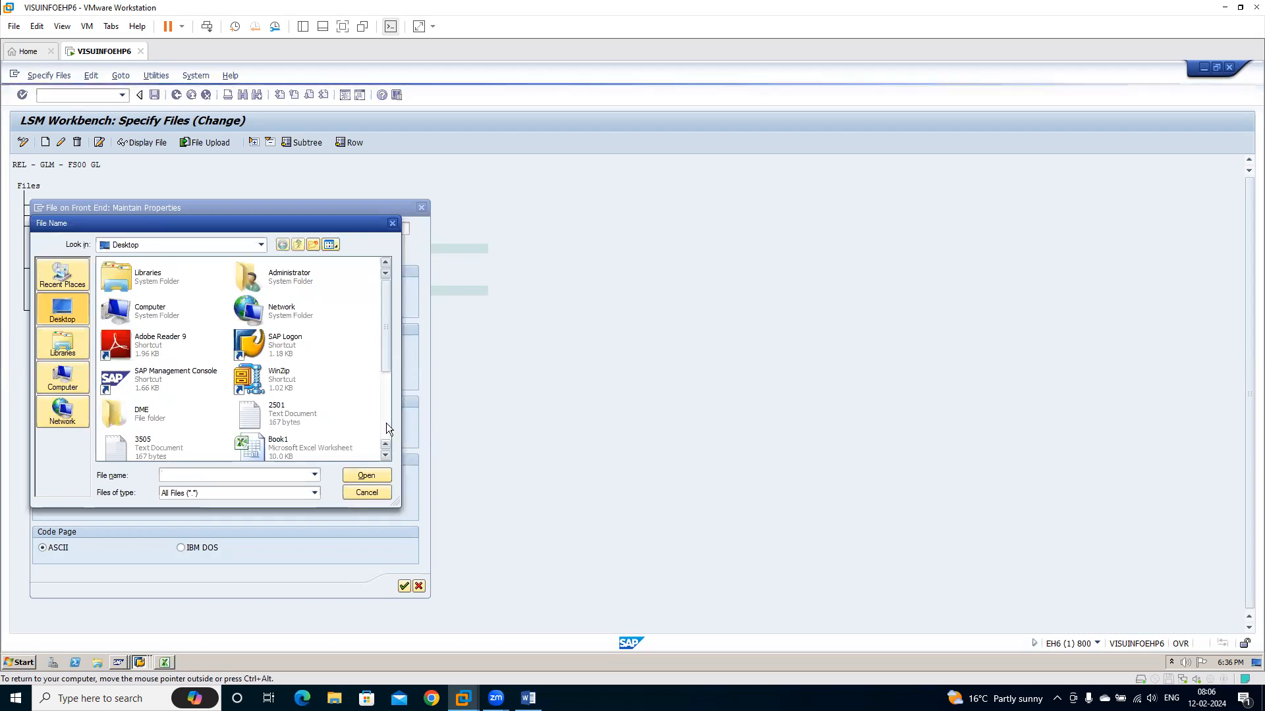
scroll(386, 422, "down", 3)
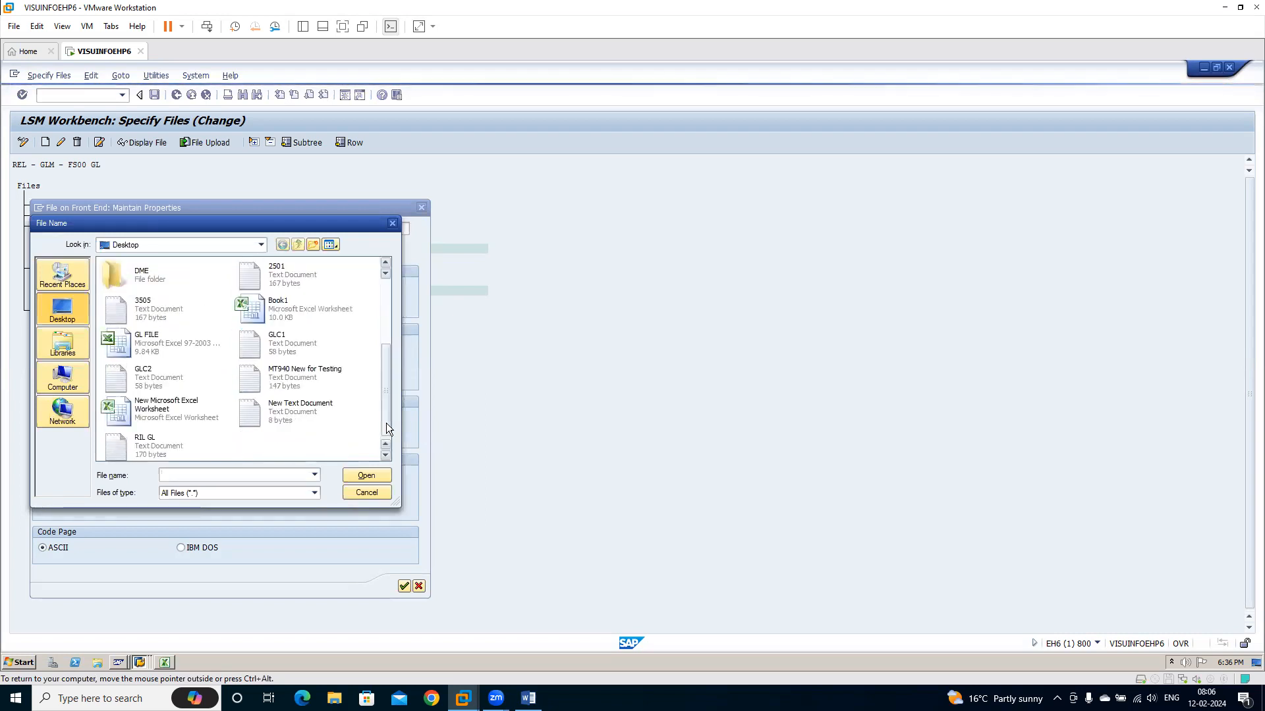
left_click(188, 440)
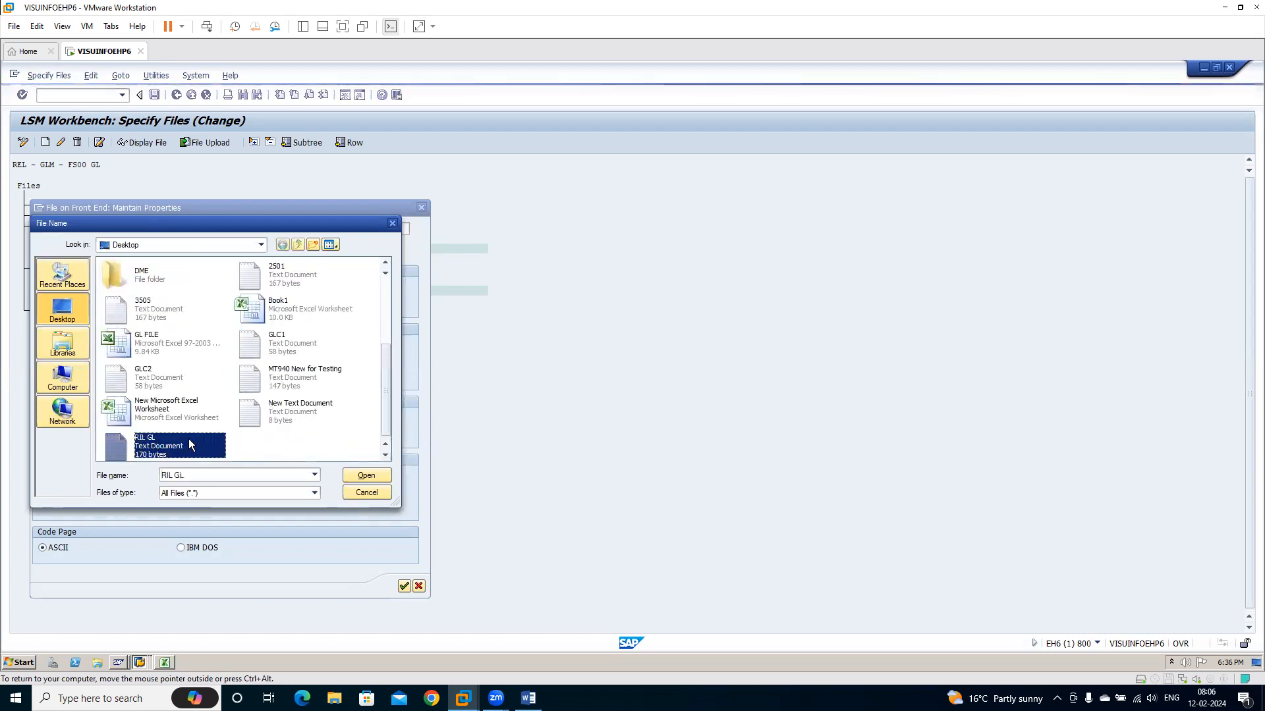
left_click(376, 472)
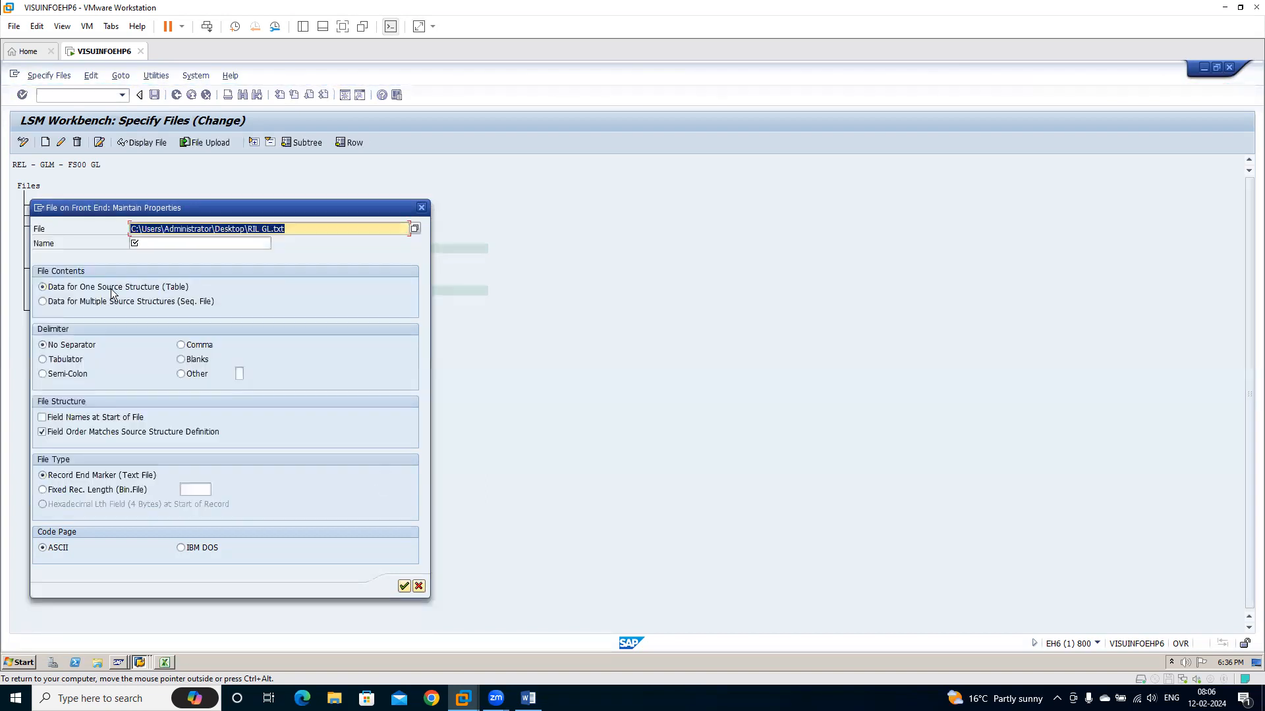
Name the legacy file RIL GL with Tabulator as delimiter, then save the file specification and return to the process steps
left_click(175, 243)
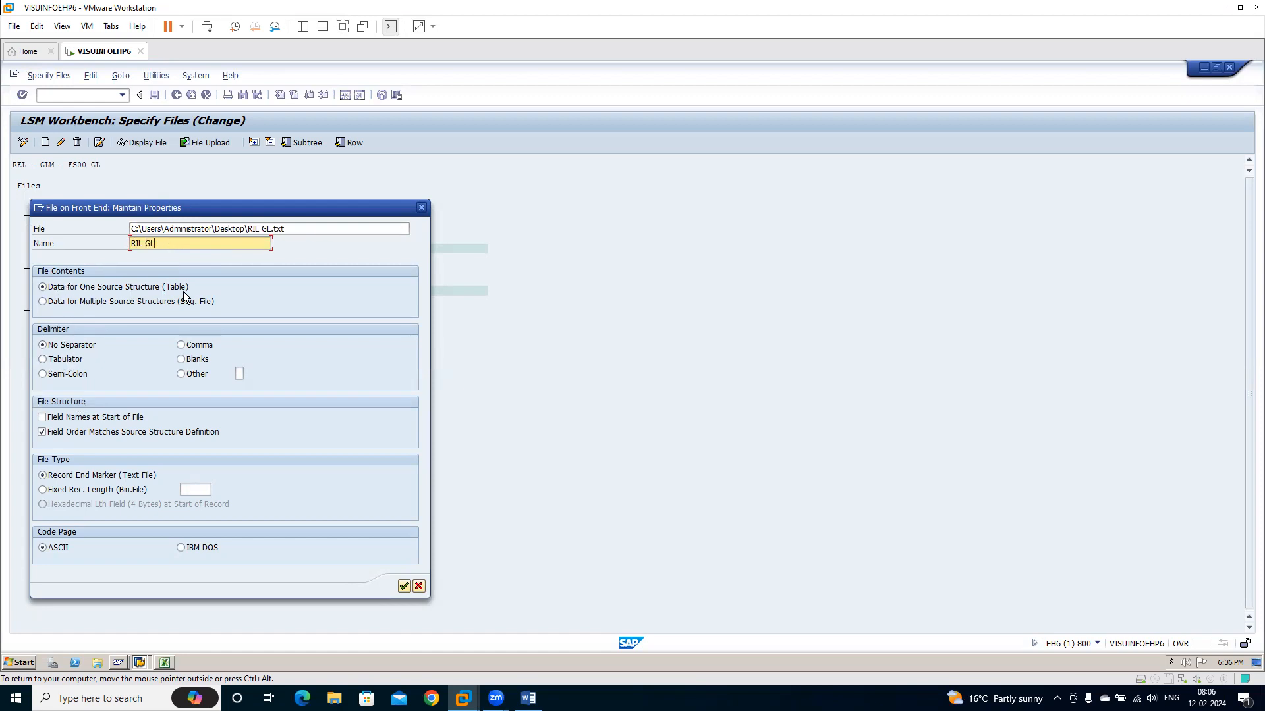
left_click(66, 363)
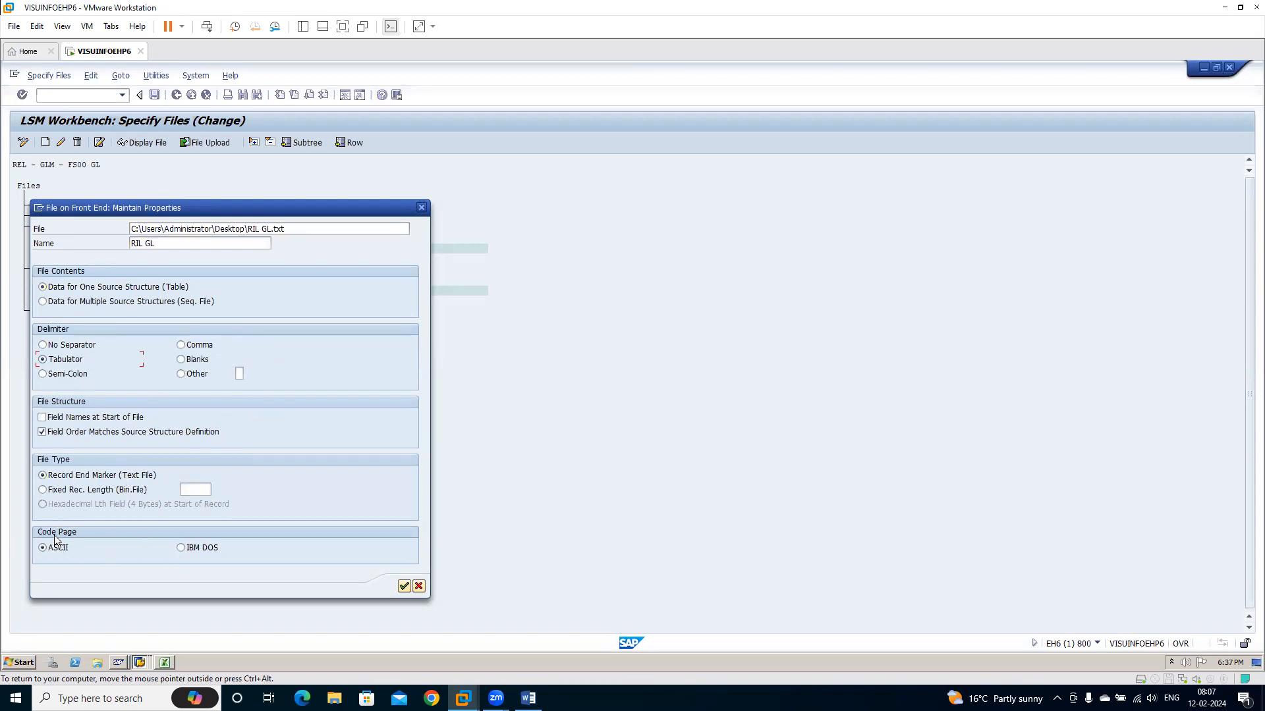
left_click(404, 587)
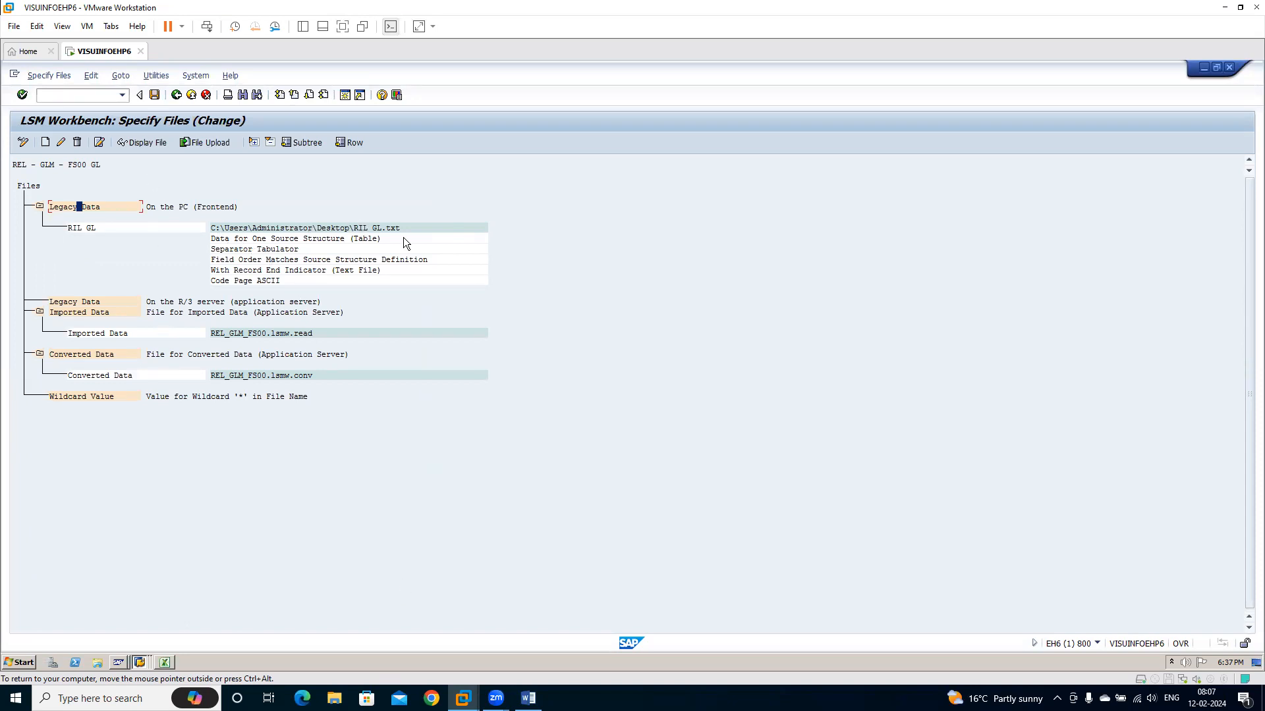
left_click(155, 97)
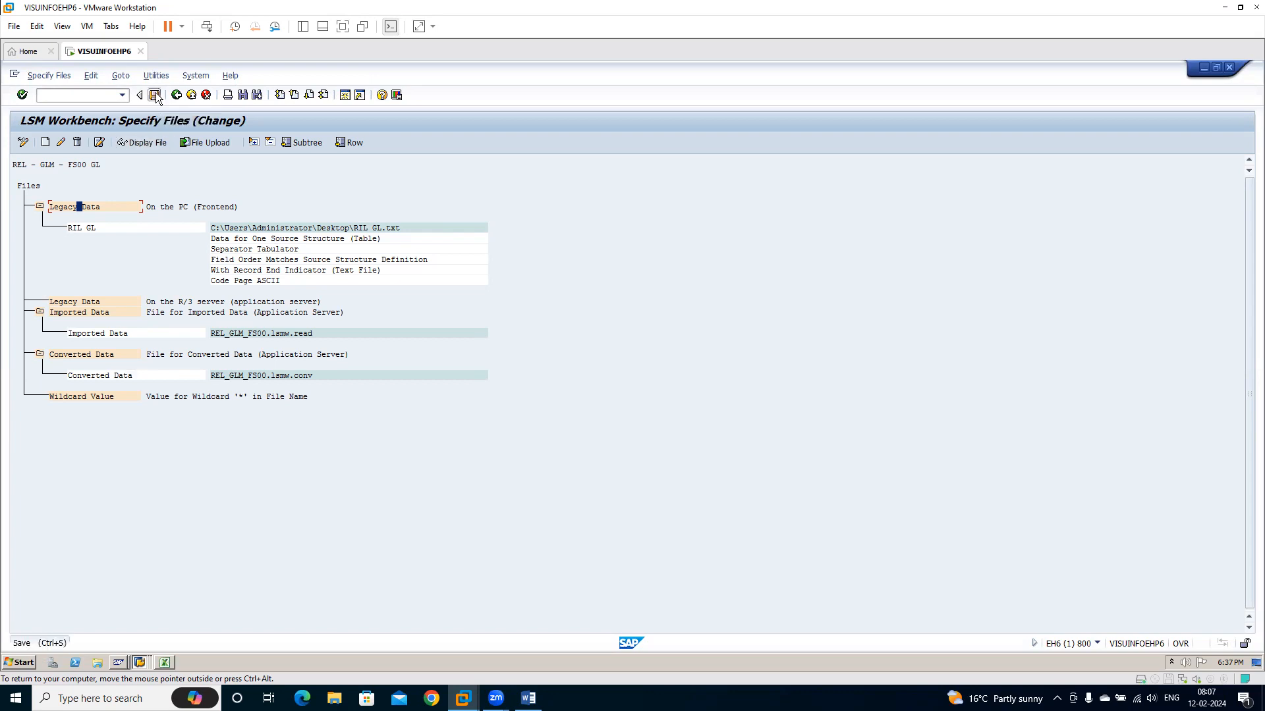
left_click(176, 94)
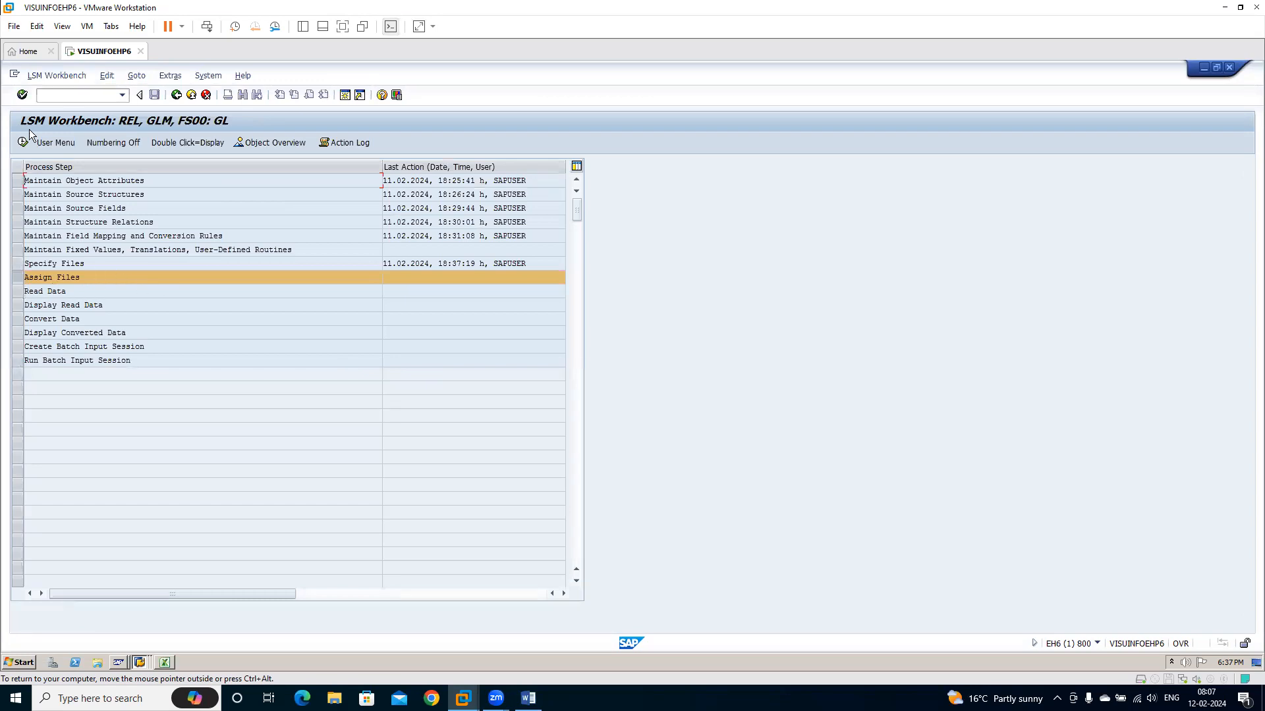
Run Assign Files in change mode for source structure GLC2, save the RIL GL file assignment and return to the process steps
key("F8")
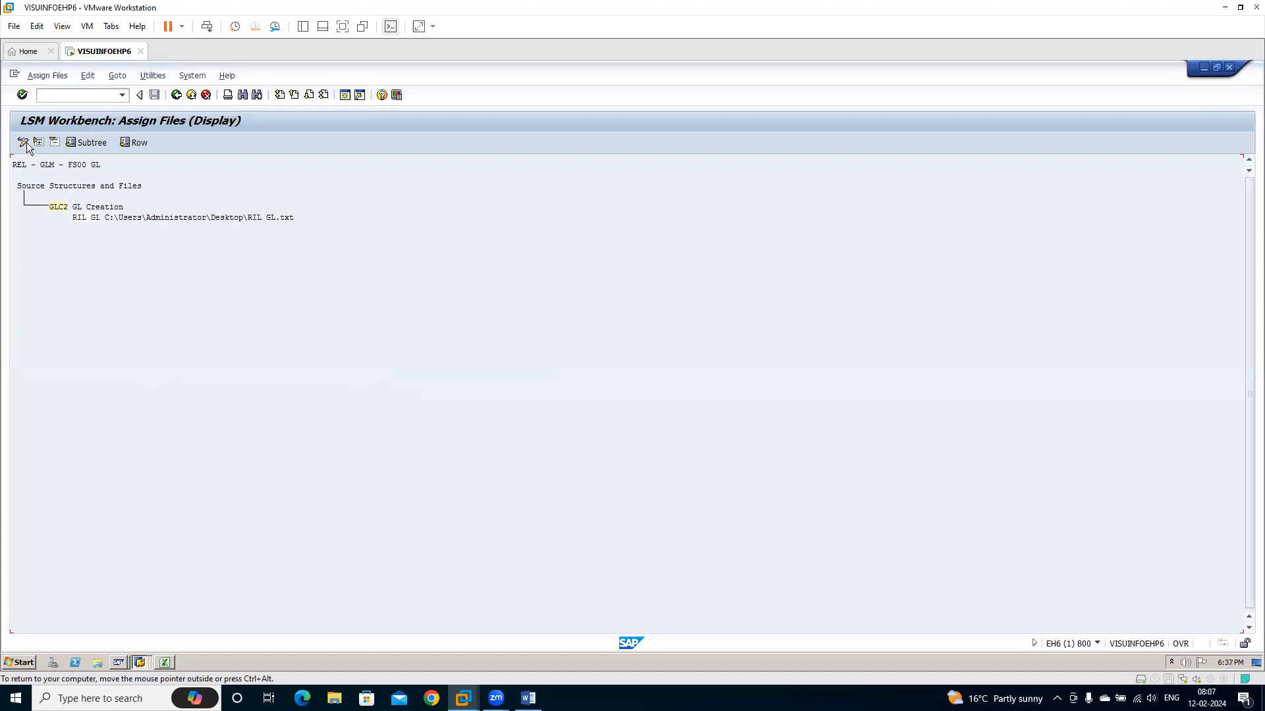
left_click(55, 210)
left_click(22, 142)
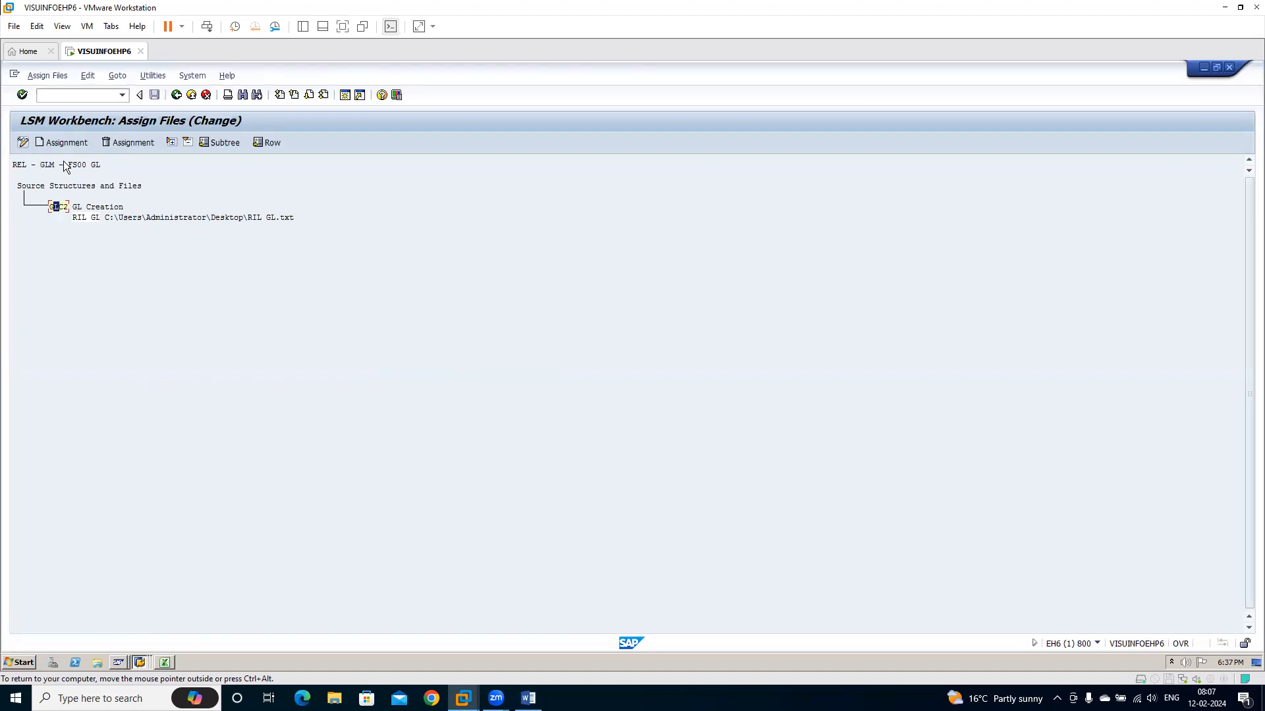
left_click(154, 95)
left_click(176, 96)
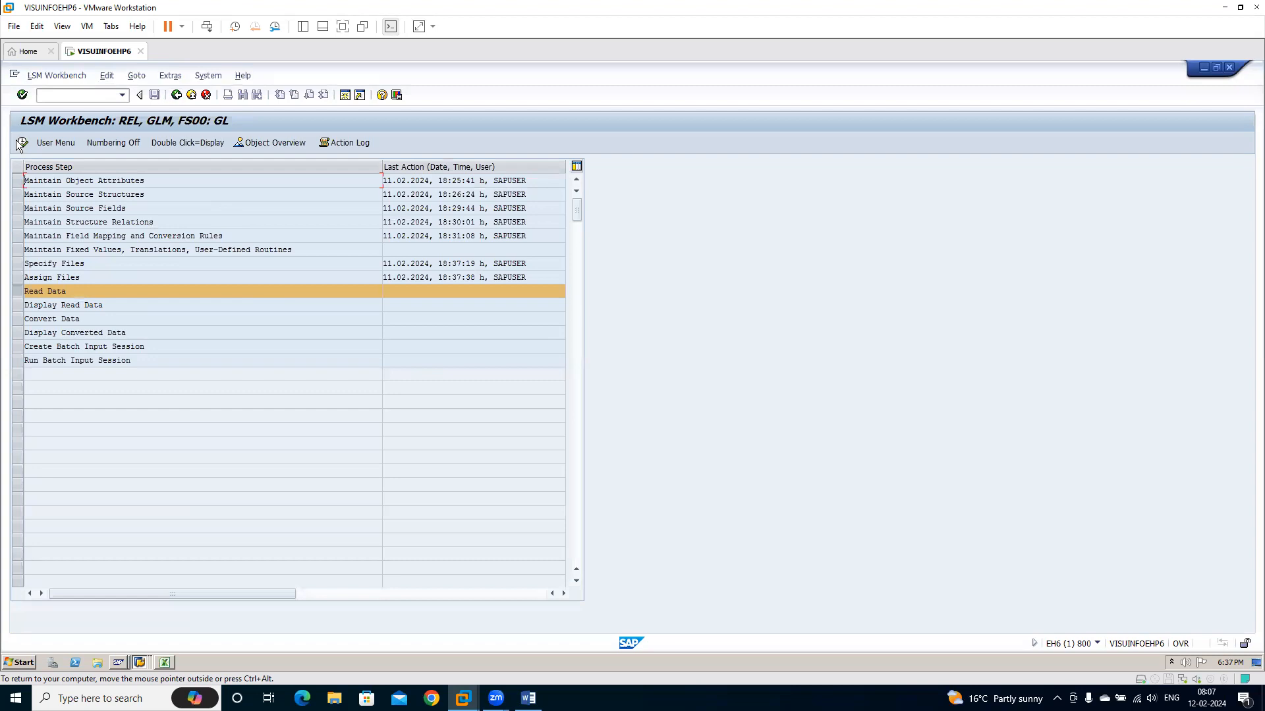
Run Read Data for transaction numbers 1 to 999999 and return to the process steps
left_click(22, 142)
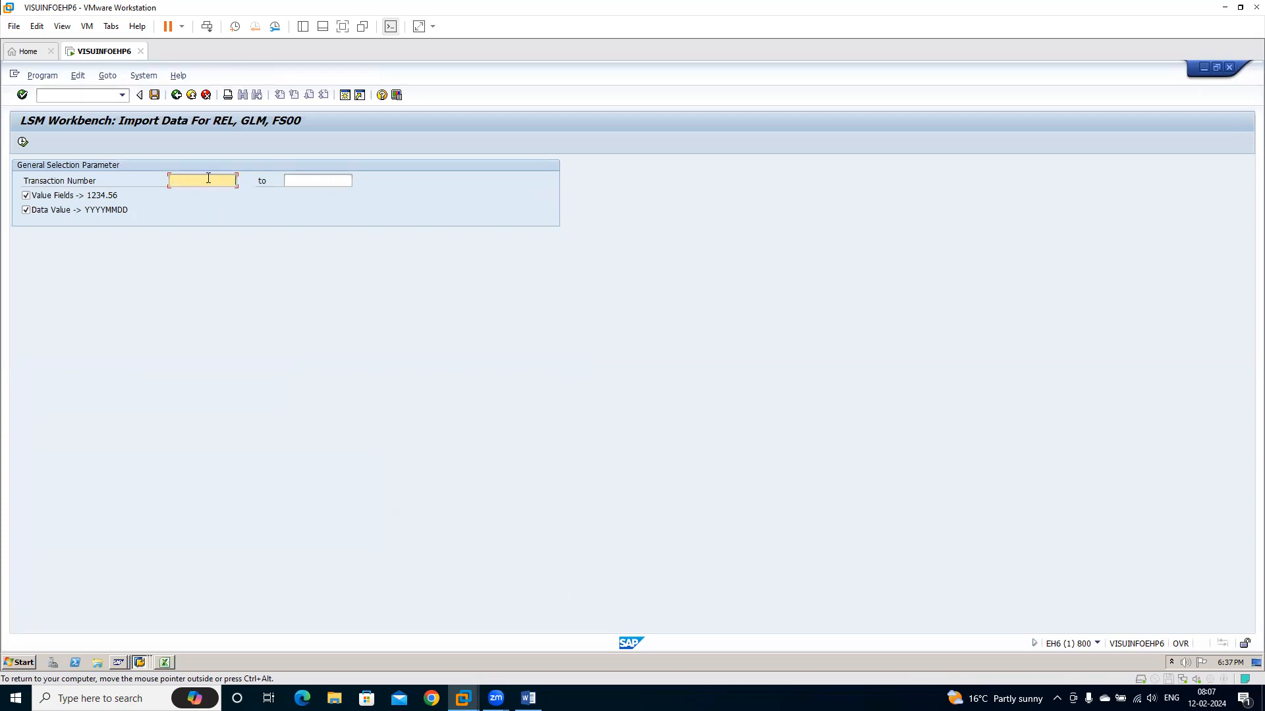
key("Tab")
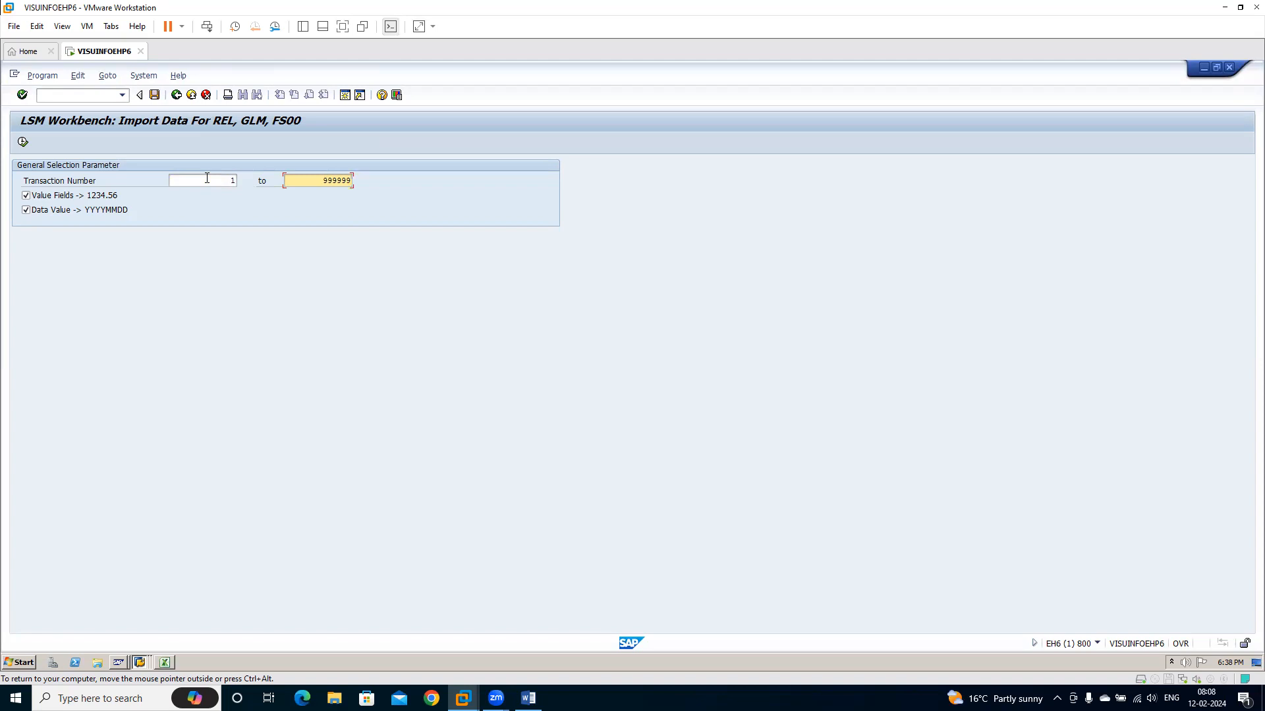
key("Return")
left_click(22, 143)
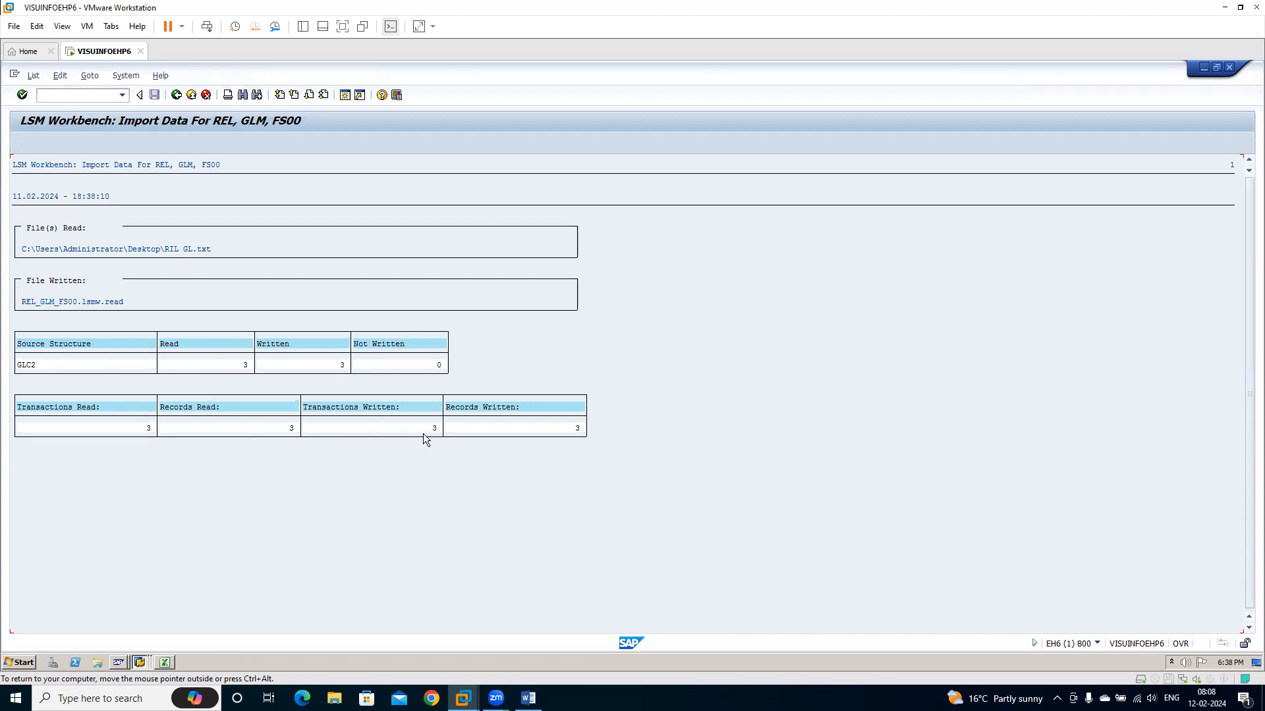
left_click(178, 95)
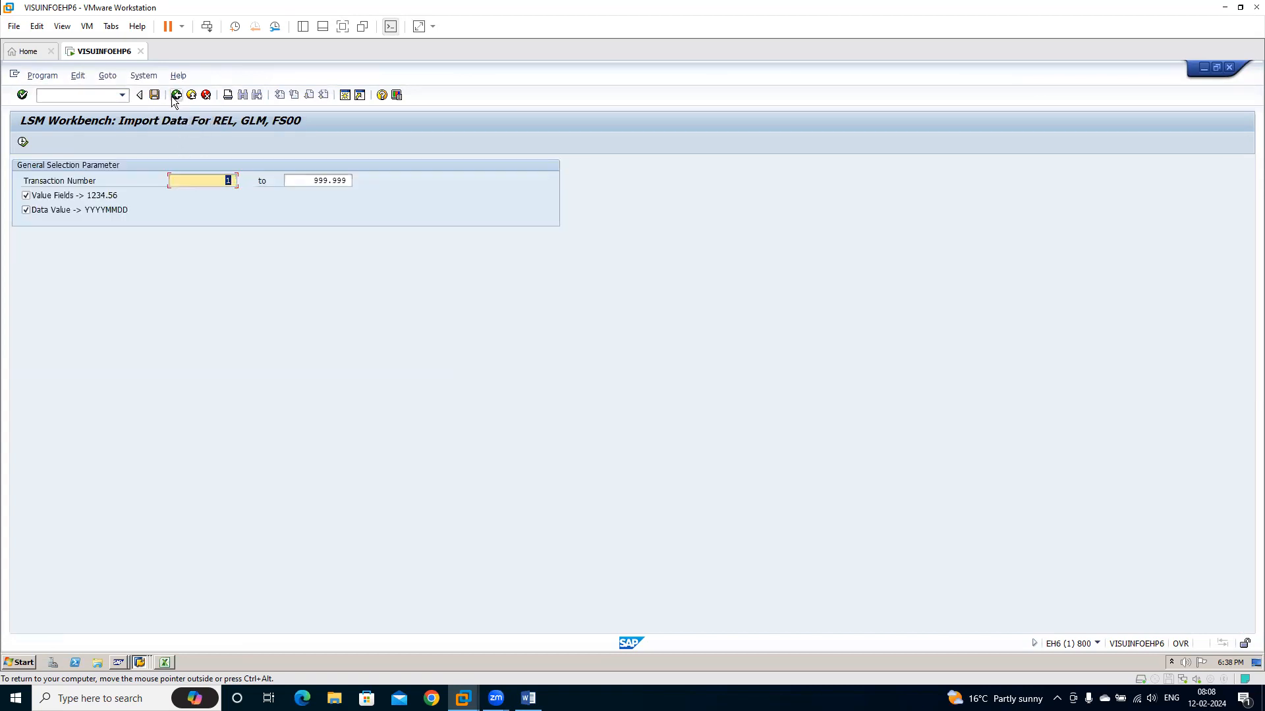
left_click(176, 96)
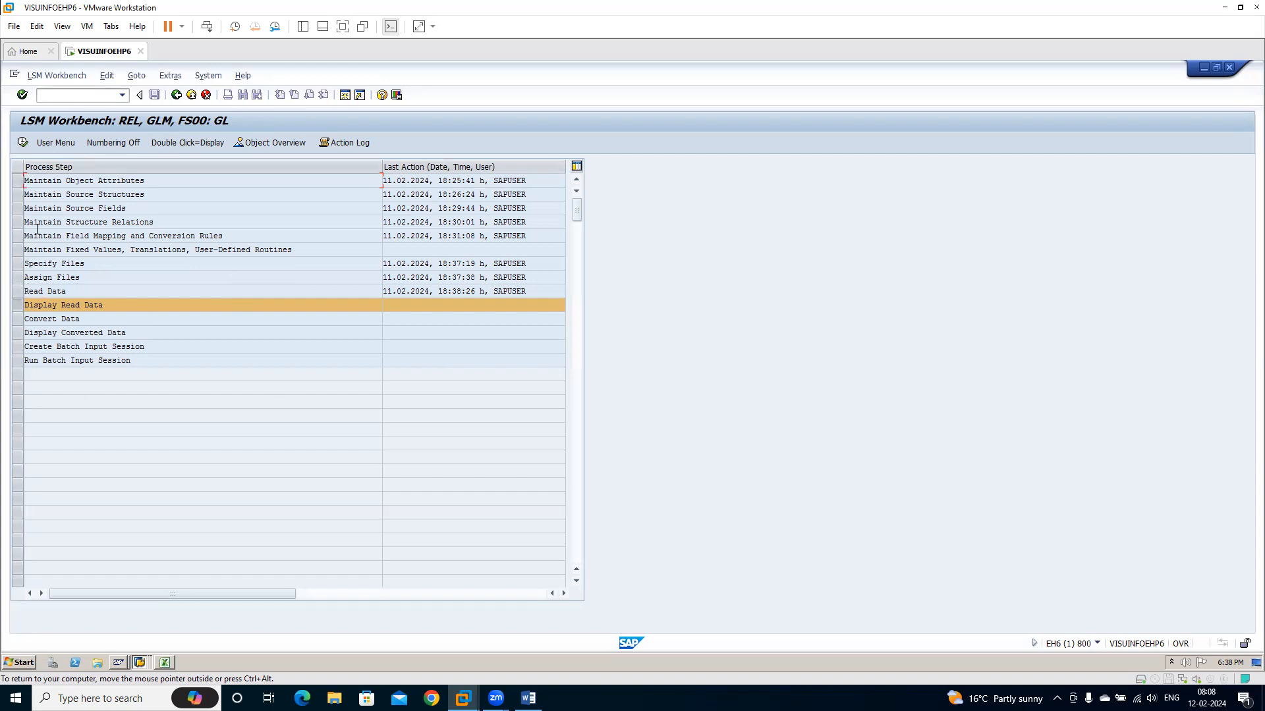
Display the read data from line 1 and examine the field values of accounts 400514 and 400516, then return to the process steps
left_click(25, 144)
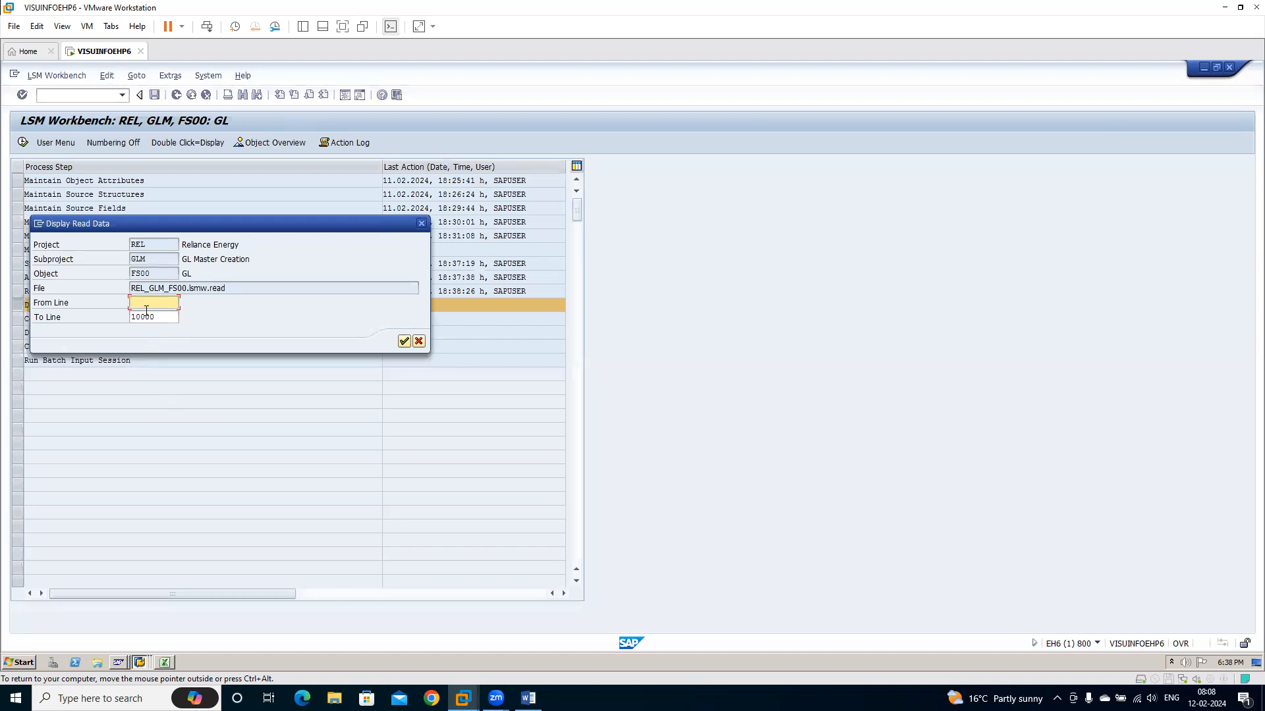
type("1")
left_click(404, 340)
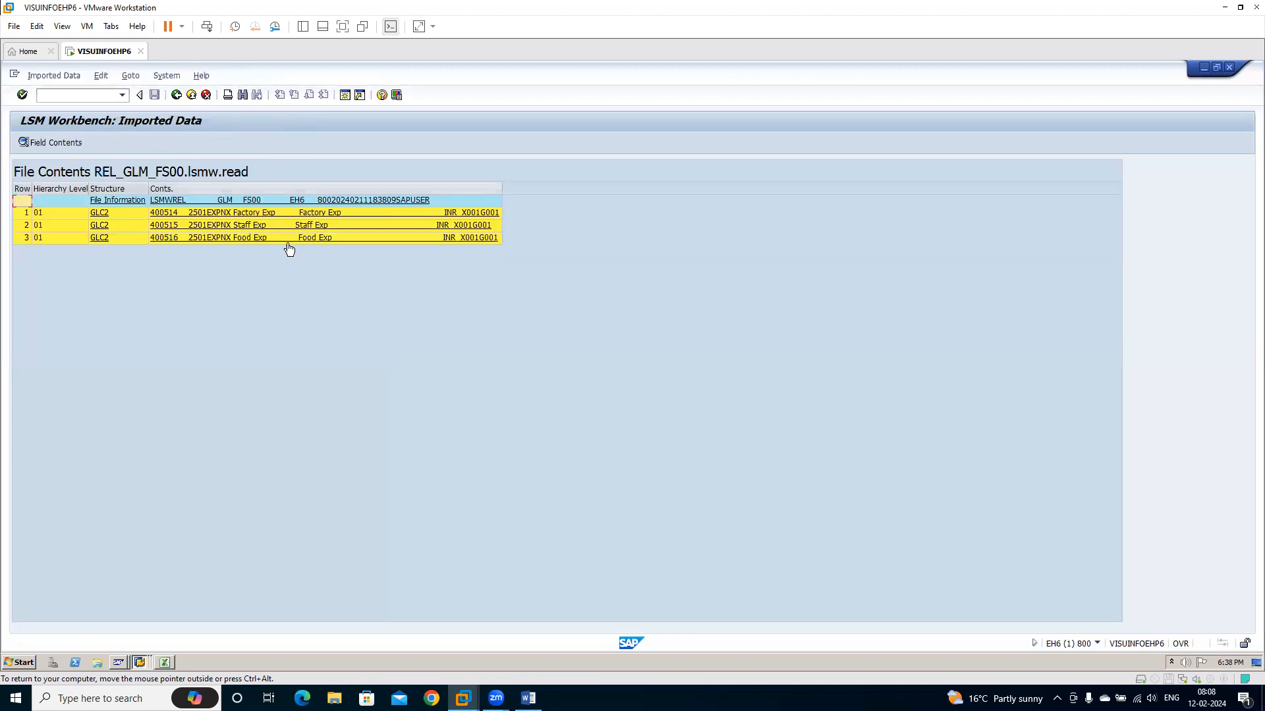
left_click(243, 217)
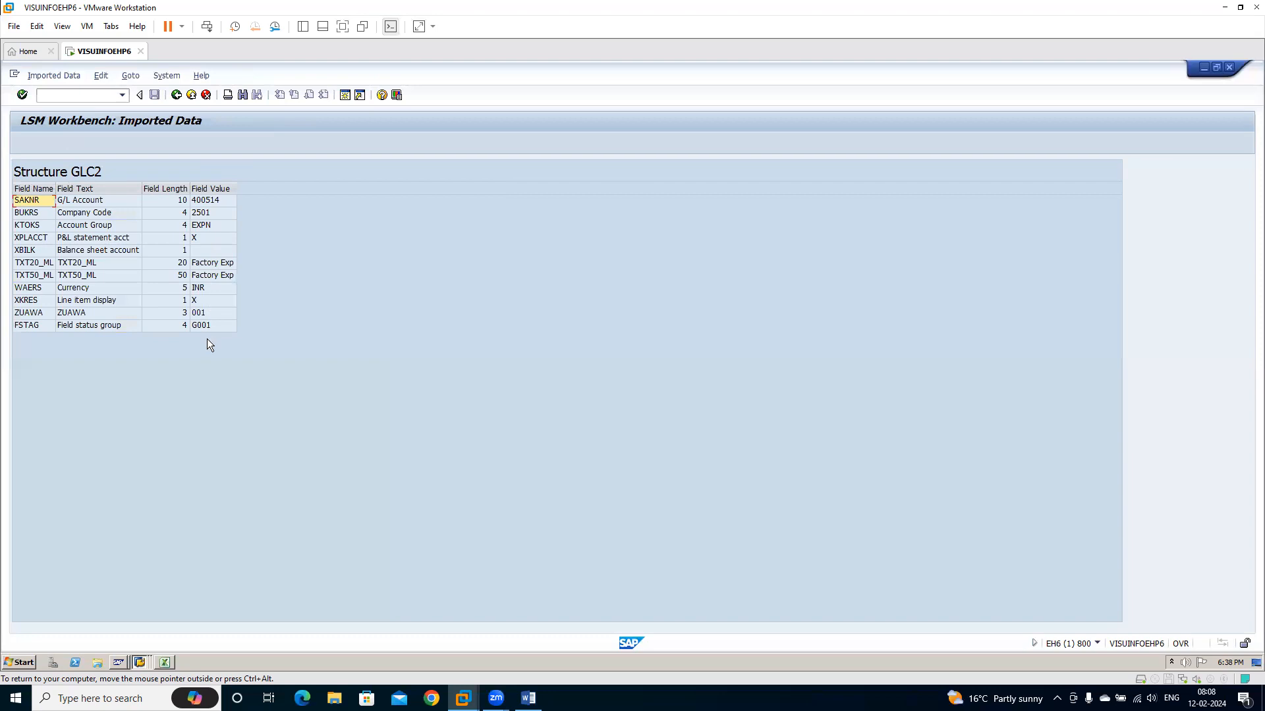
left_click(176, 97)
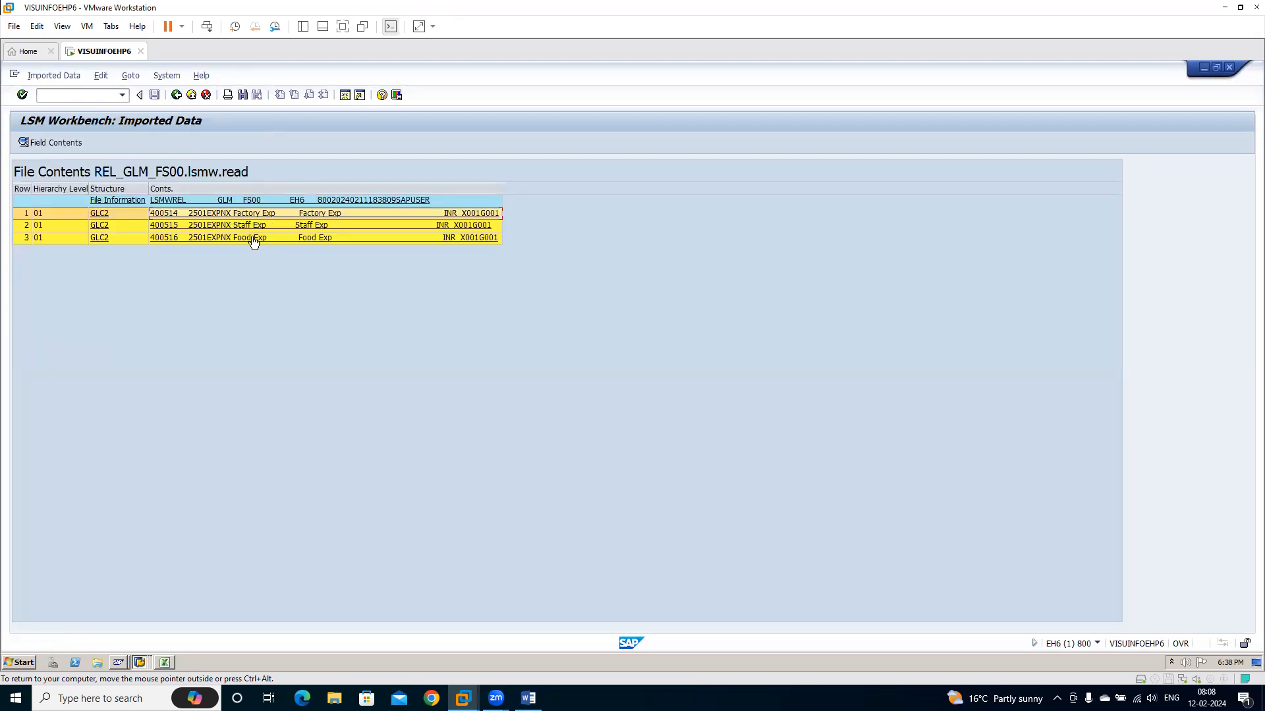
left_click(254, 242)
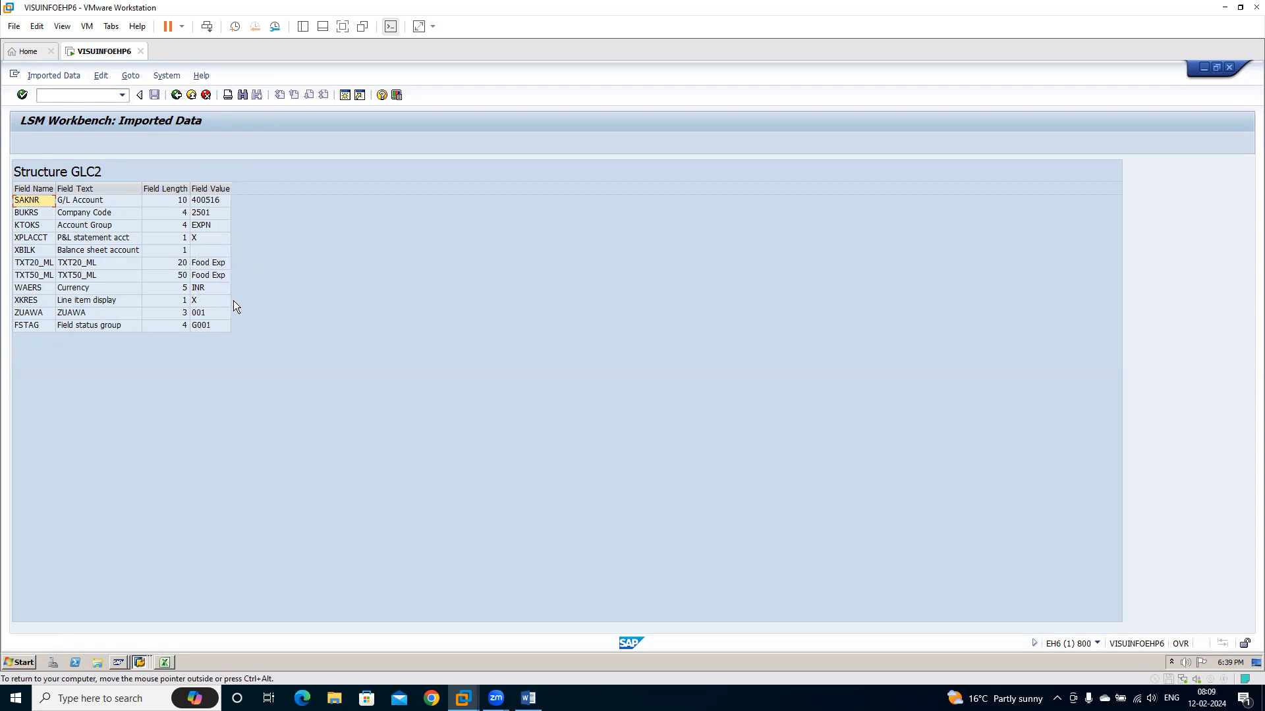
left_click(208, 315)
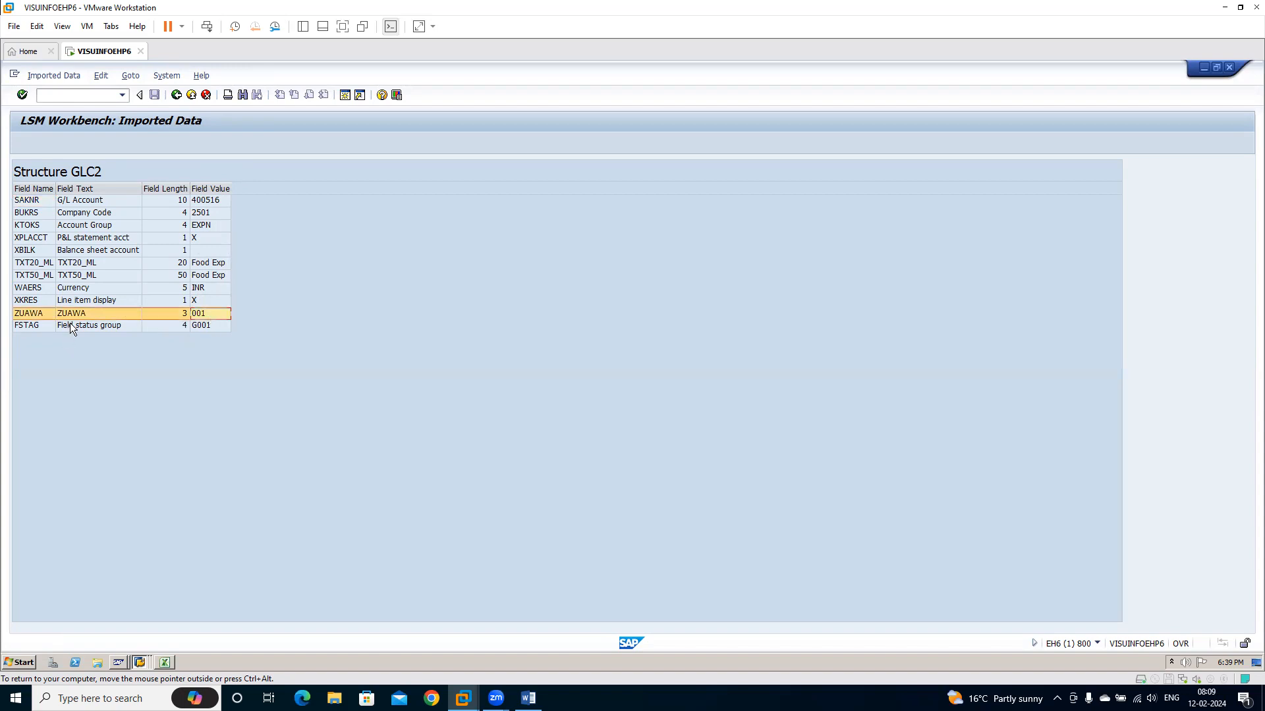
left_click(181, 97)
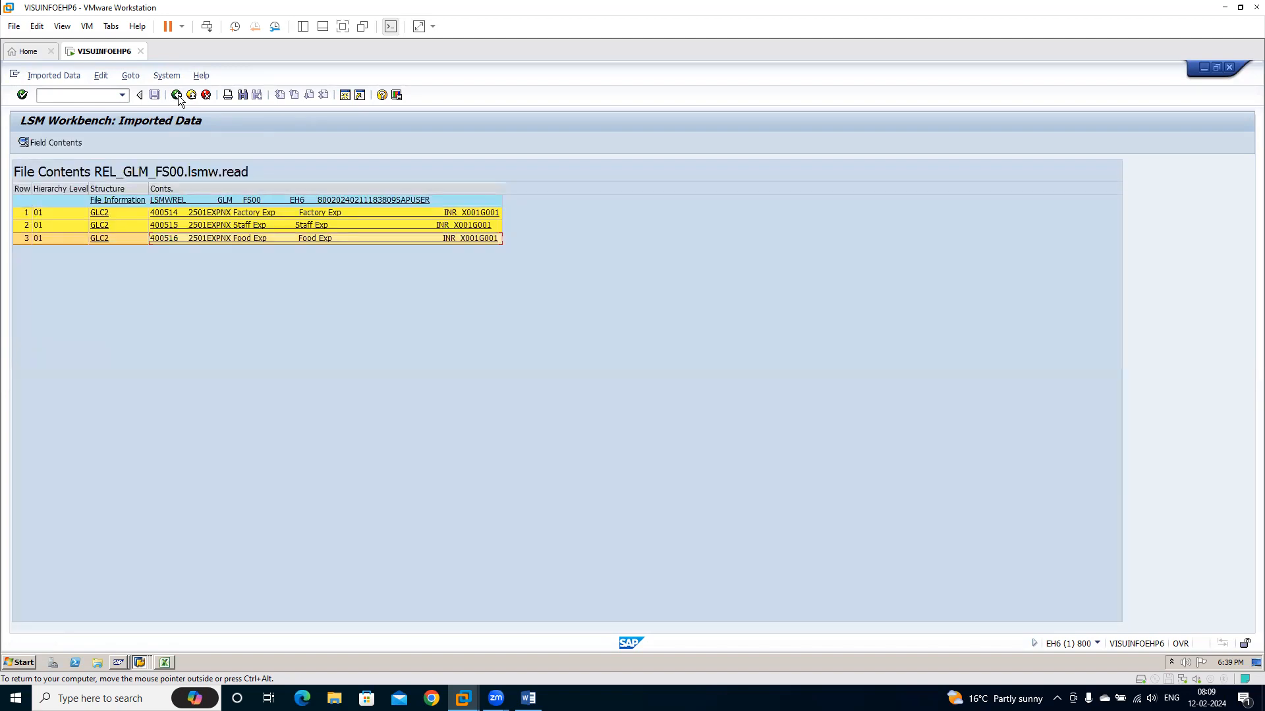
left_click(177, 95)
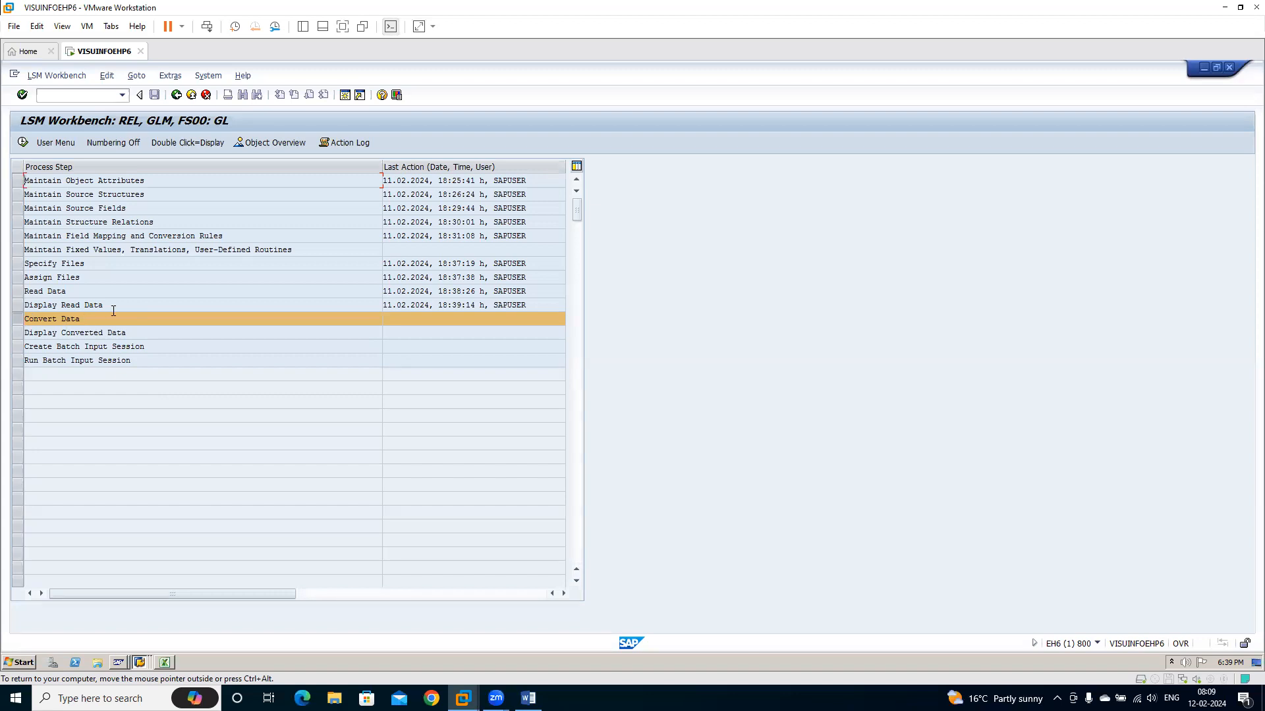
Run Convert Data for transaction numbers 1 to 999.999 and return to the process steps
left_click(22, 140)
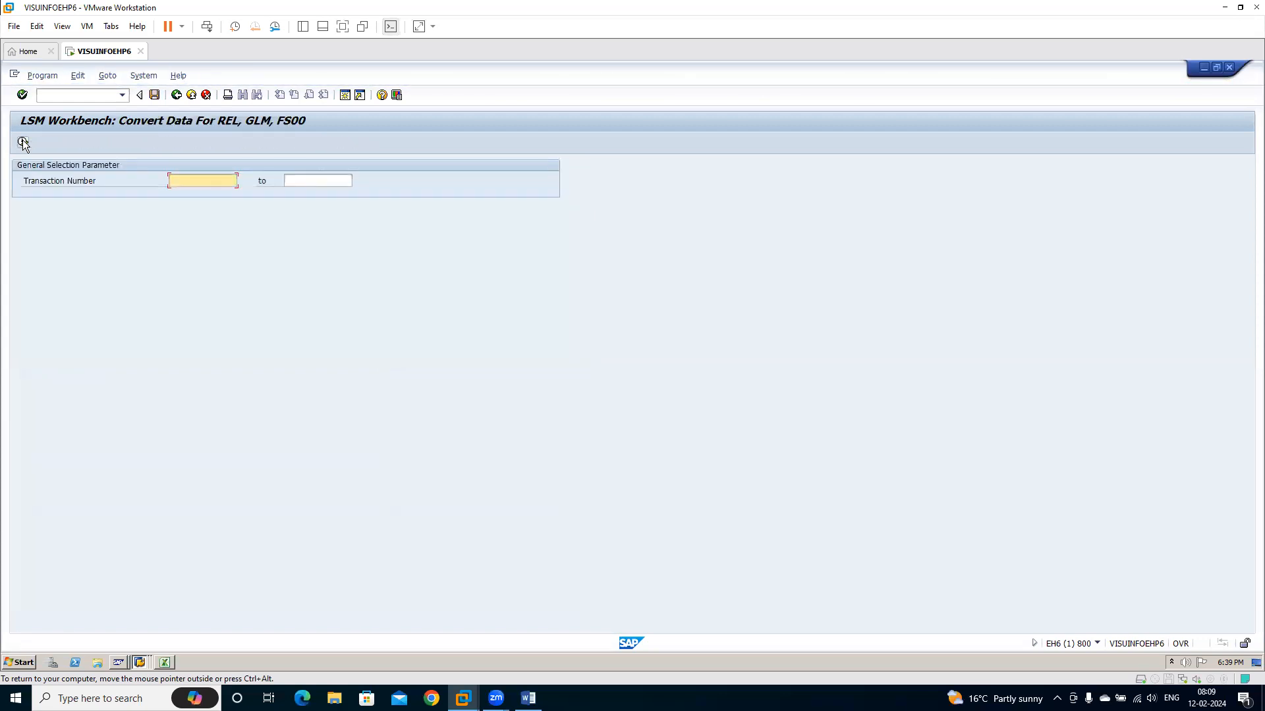
type("1")
key("Tab")
type("9")
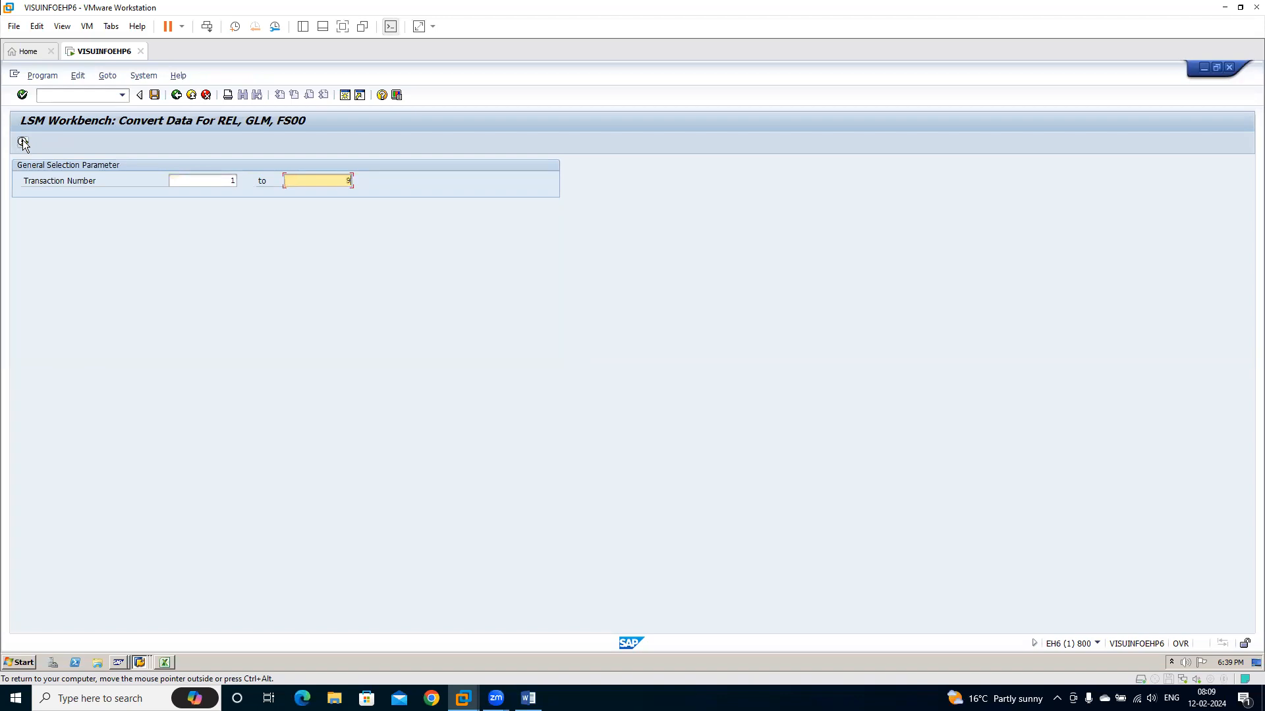
type("99.999")
key("Return")
left_click(23, 143)
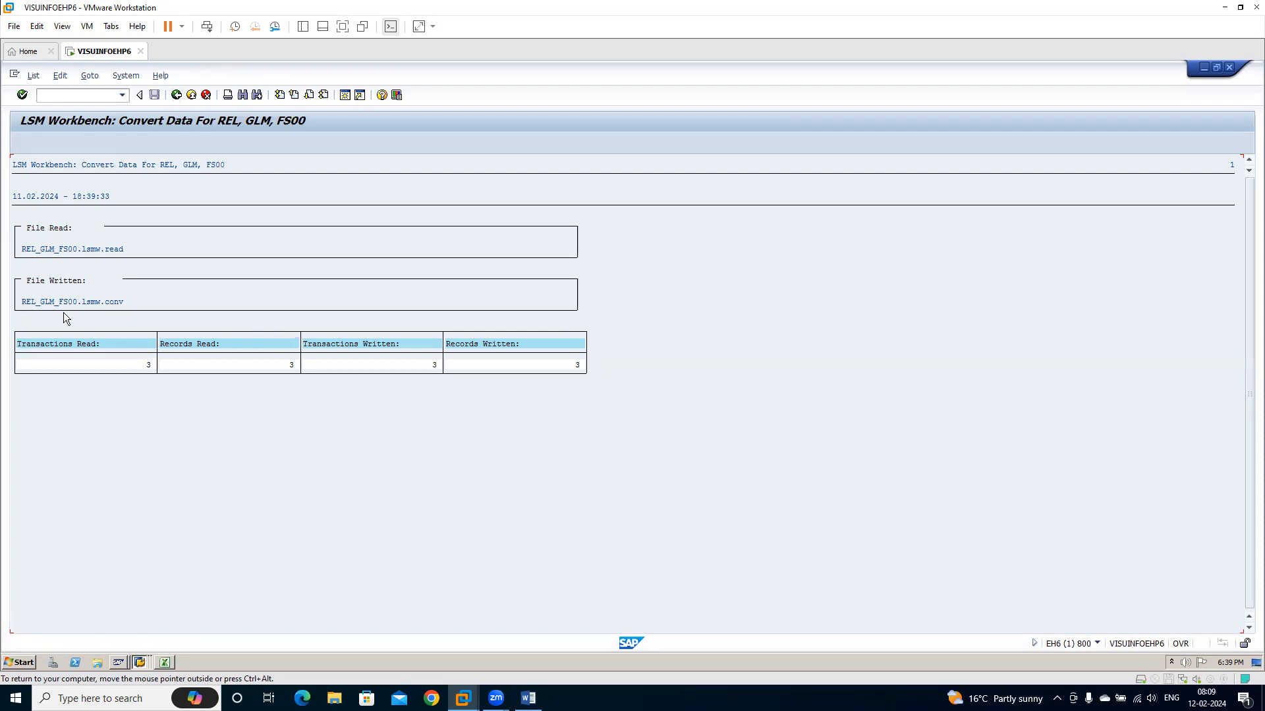
left_click(176, 95)
left_click(177, 95)
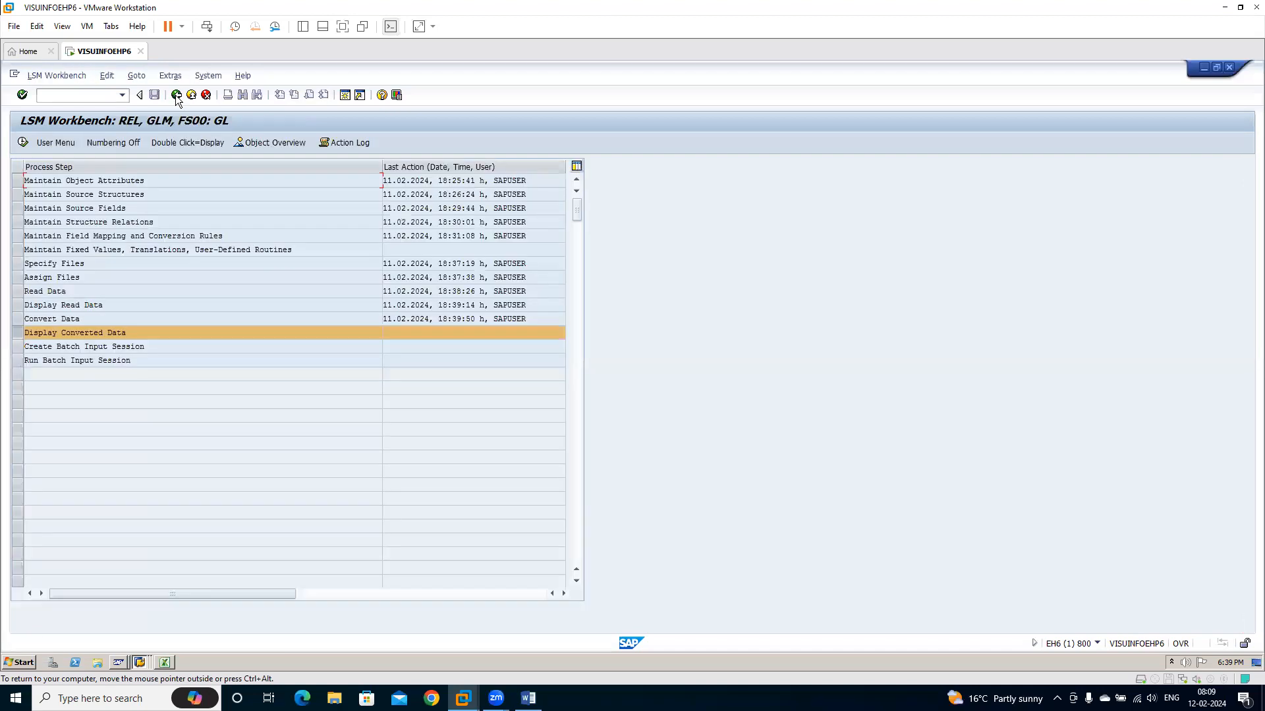
Display the converted data from line 1 and examine the field values of accounts 400514, 400515 and 400516
left_click(21, 140)
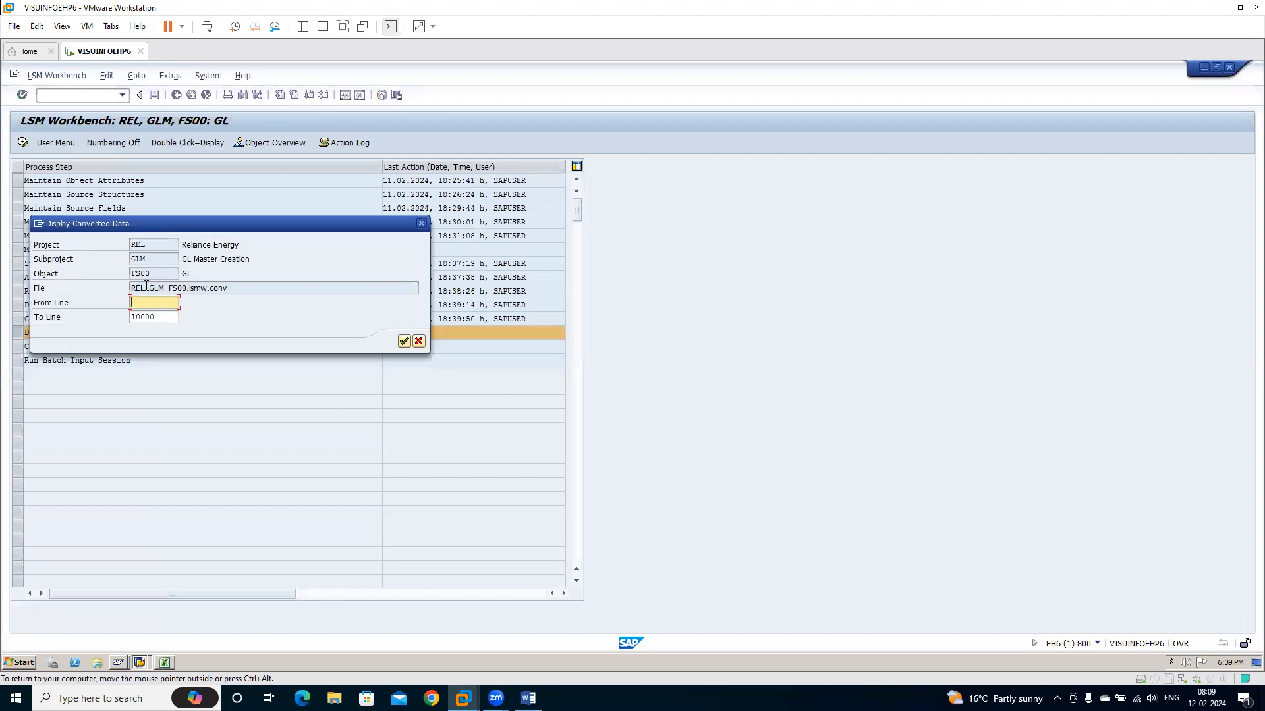
type("1")
key("Return")
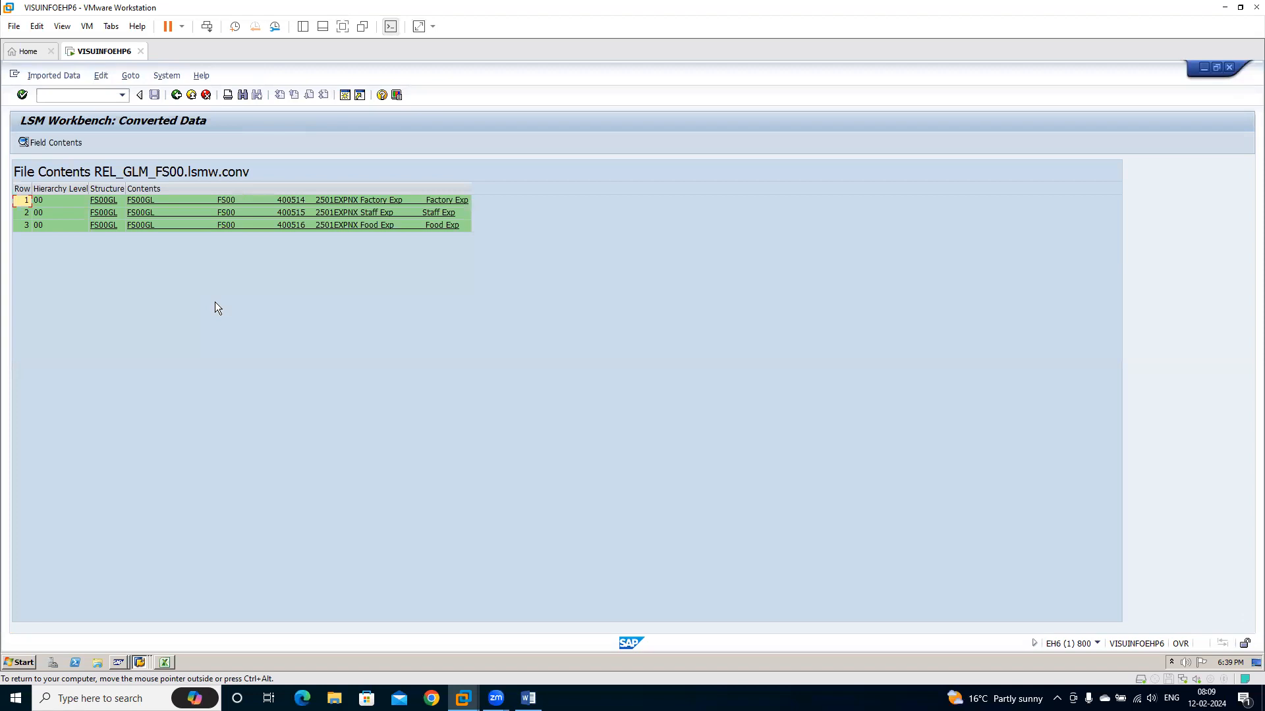
double_click(153, 200)
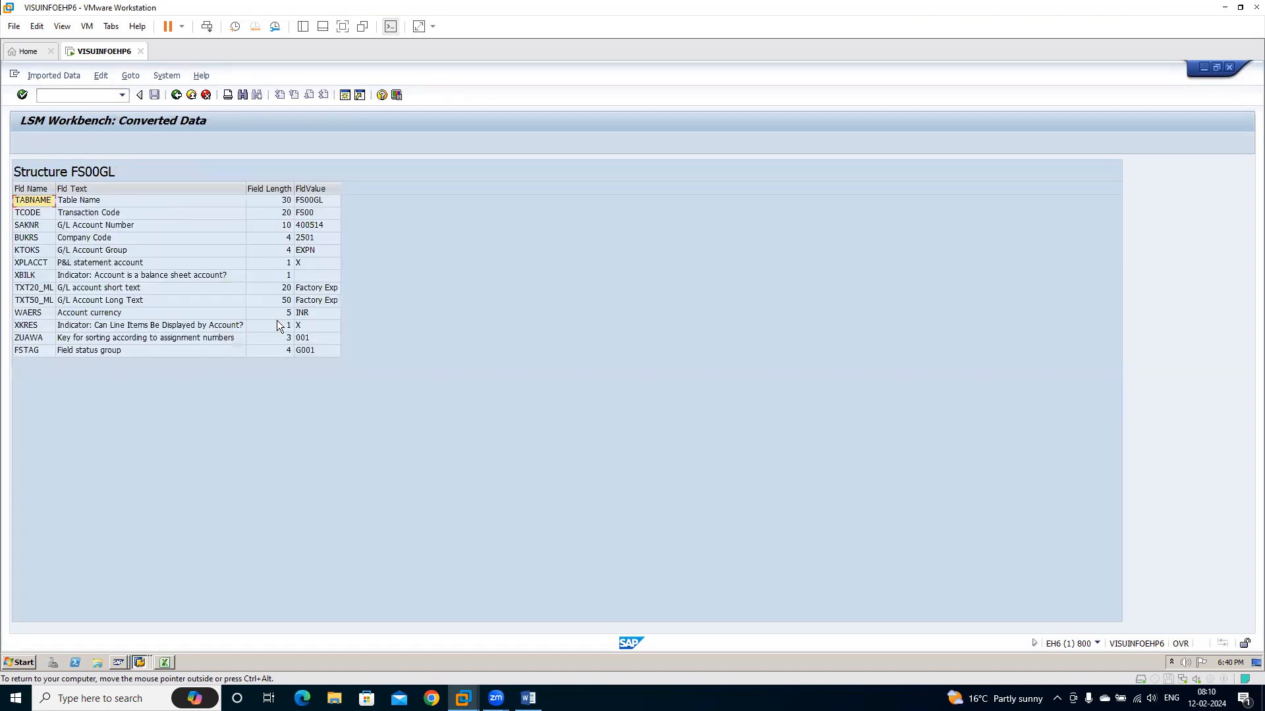
left_click(175, 95)
double_click(115, 210)
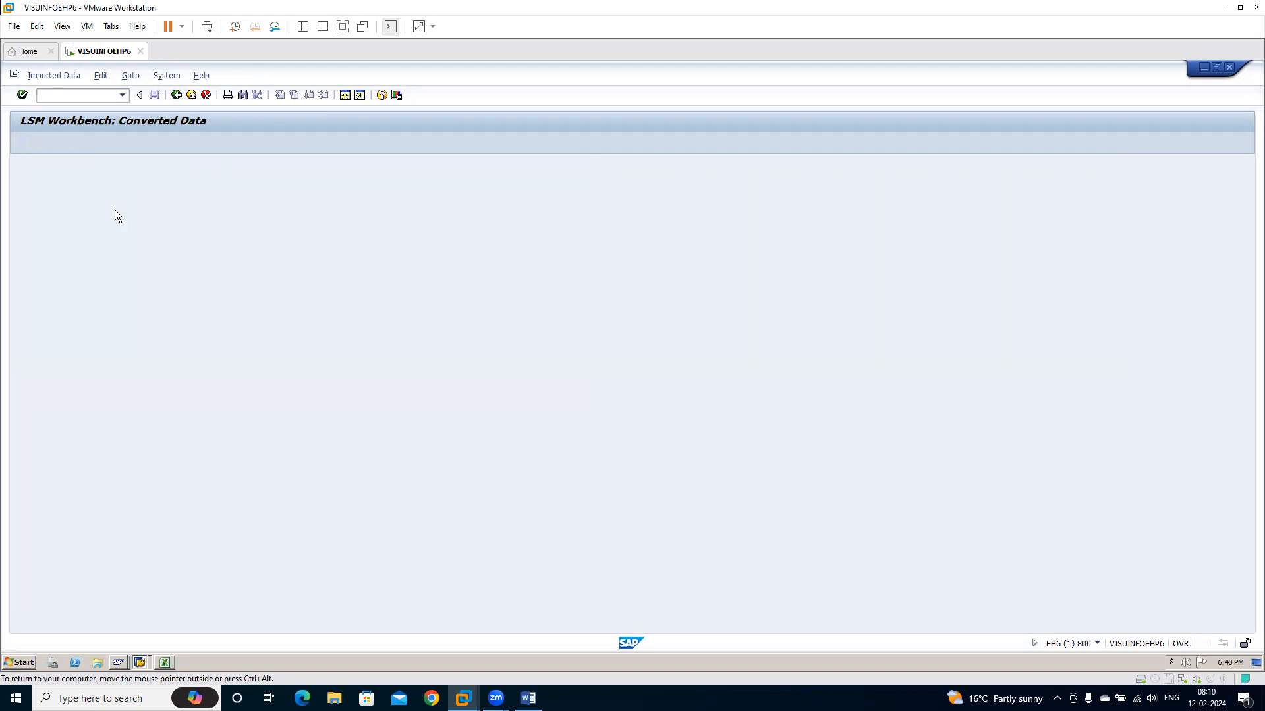
left_click(176, 95)
double_click(157, 226)
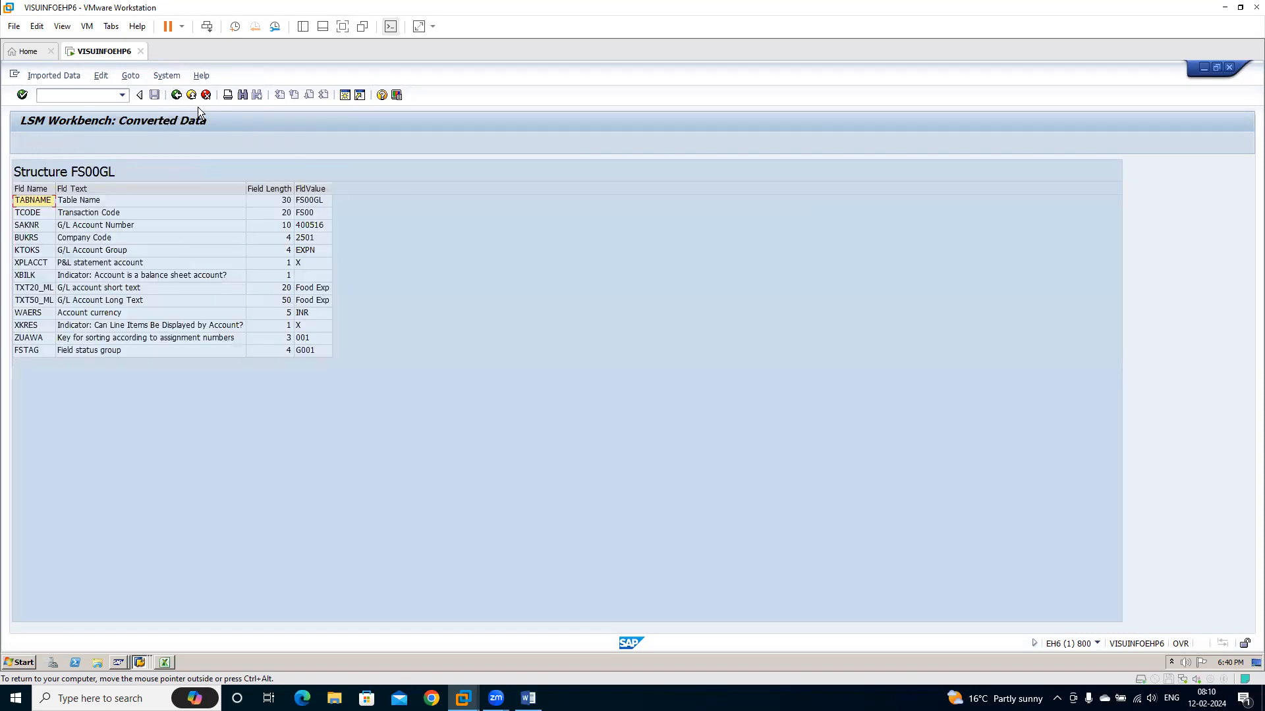
left_click(177, 96)
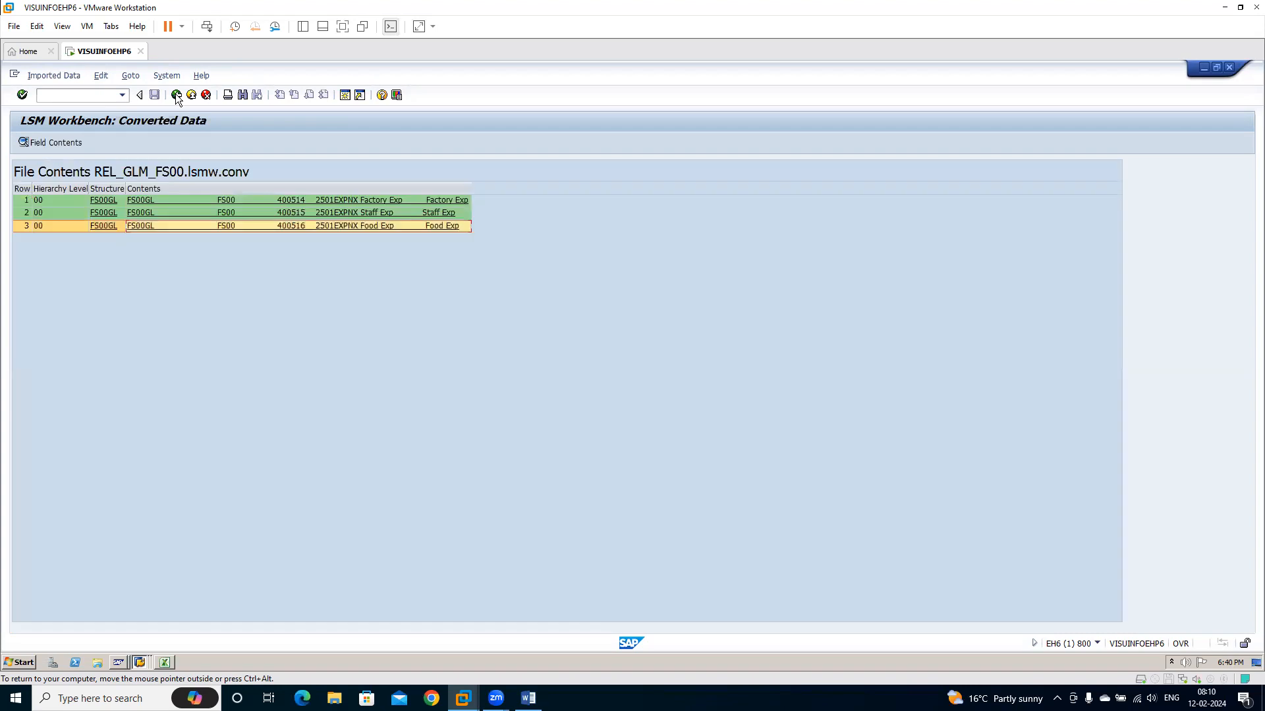
Create the batch input session FS00 from the converted file REL_GLM_FS00.lsmw.conv and return to the process steps
left_click(177, 96)
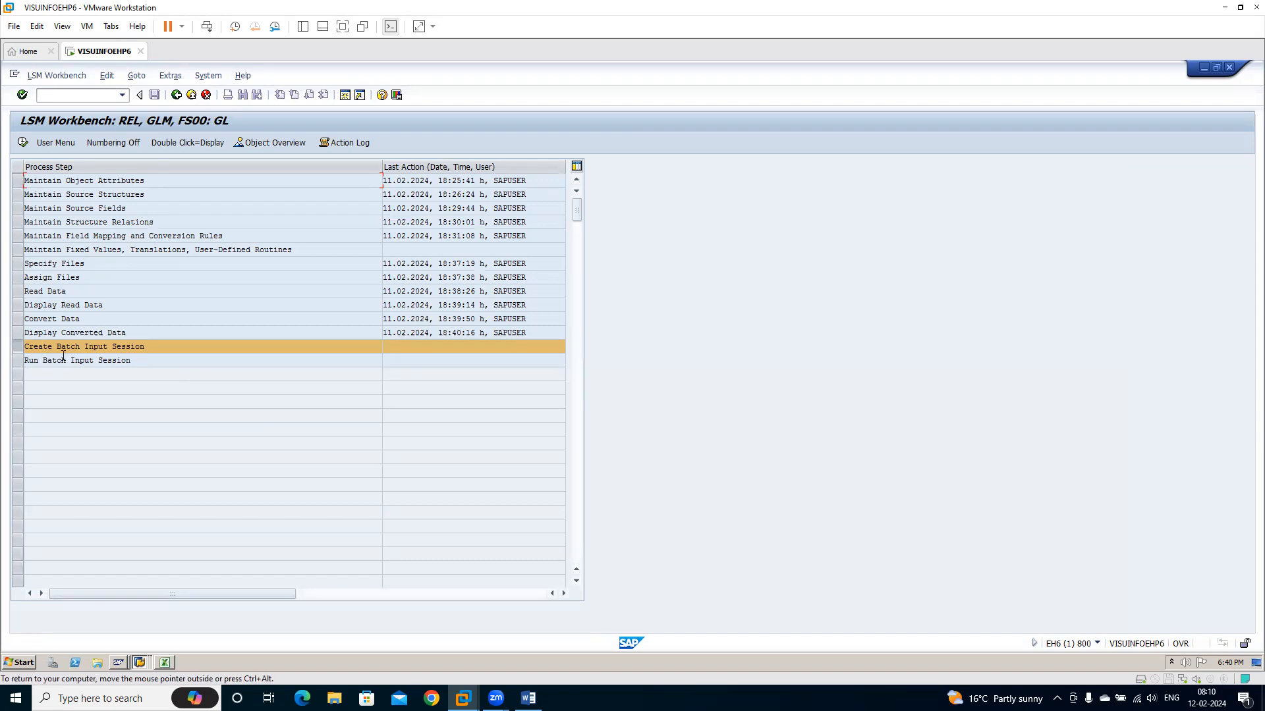
left_click(23, 143)
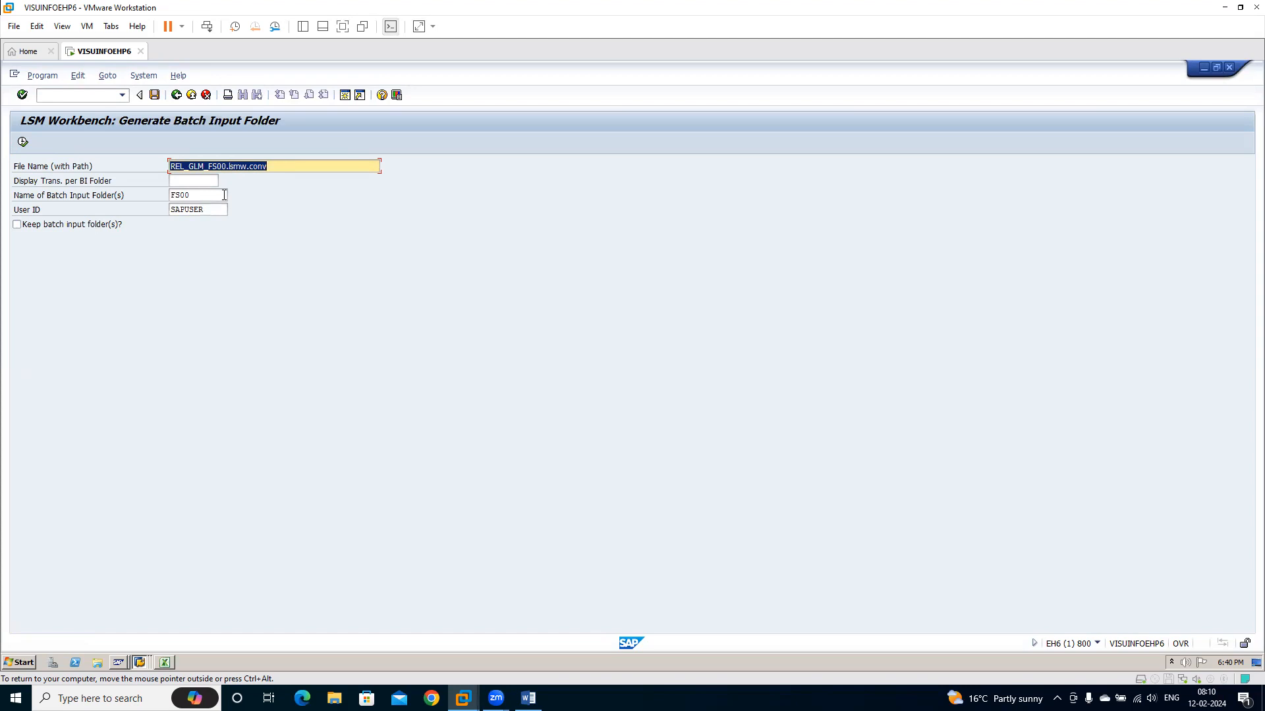
left_click(202, 191)
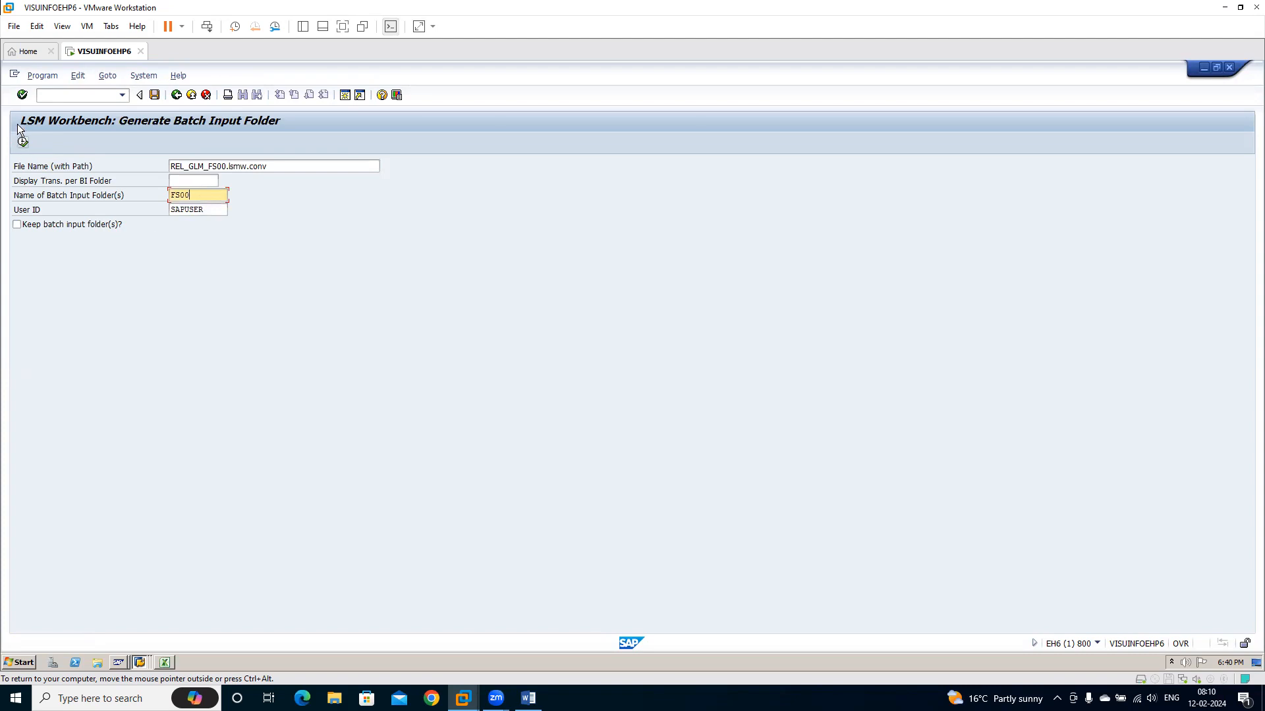
left_click(25, 143)
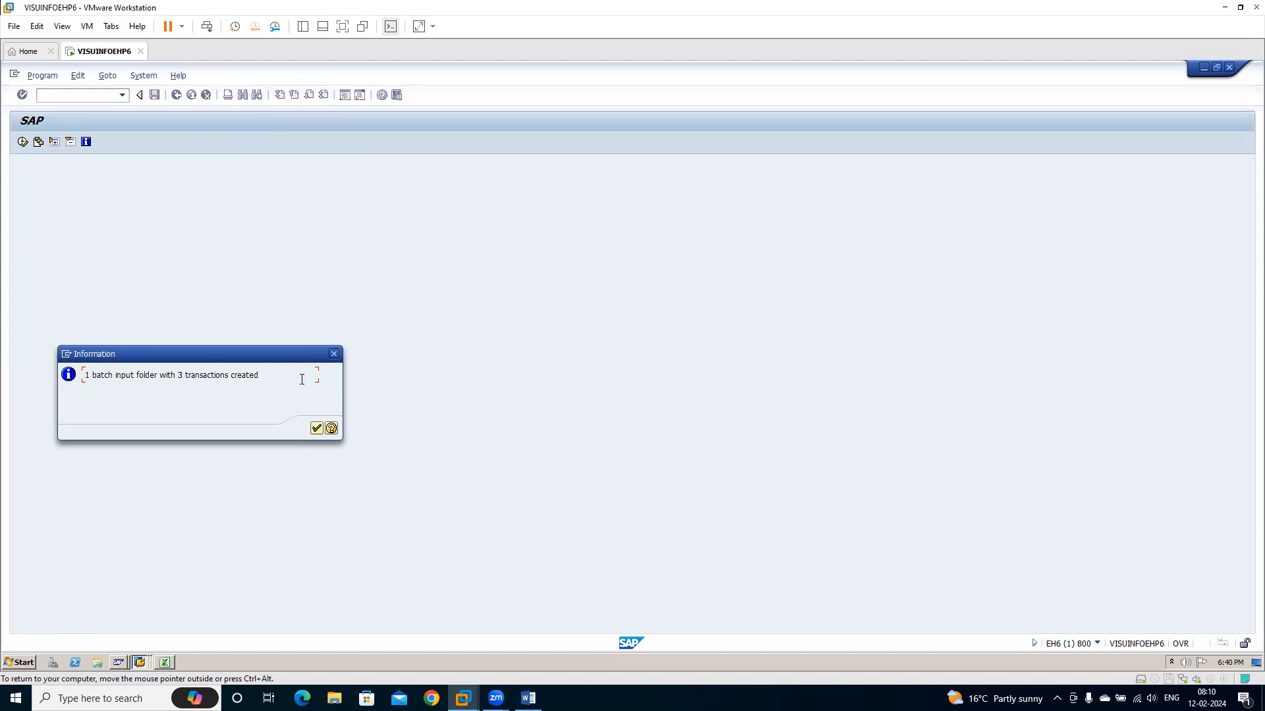
left_click(317, 428)
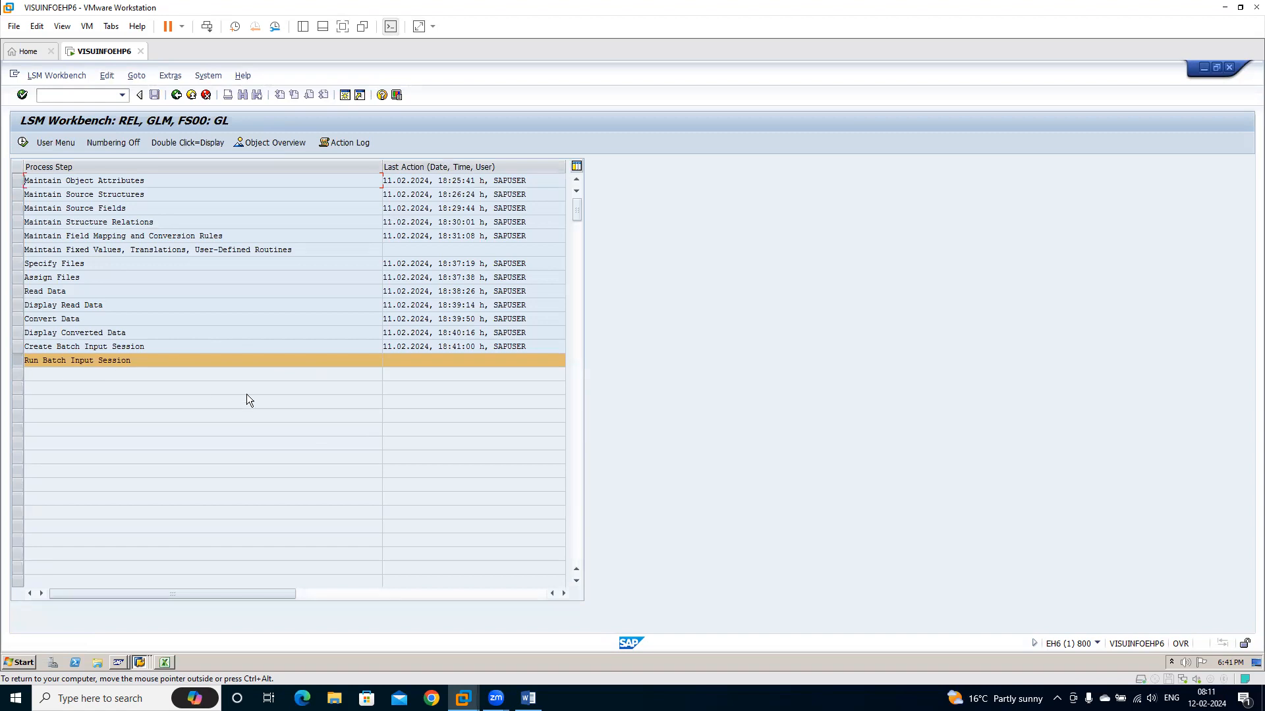
Close the second SAP session showing SAP Easy Access and return to the LSM Workbench process steps
left_click(142, 662)
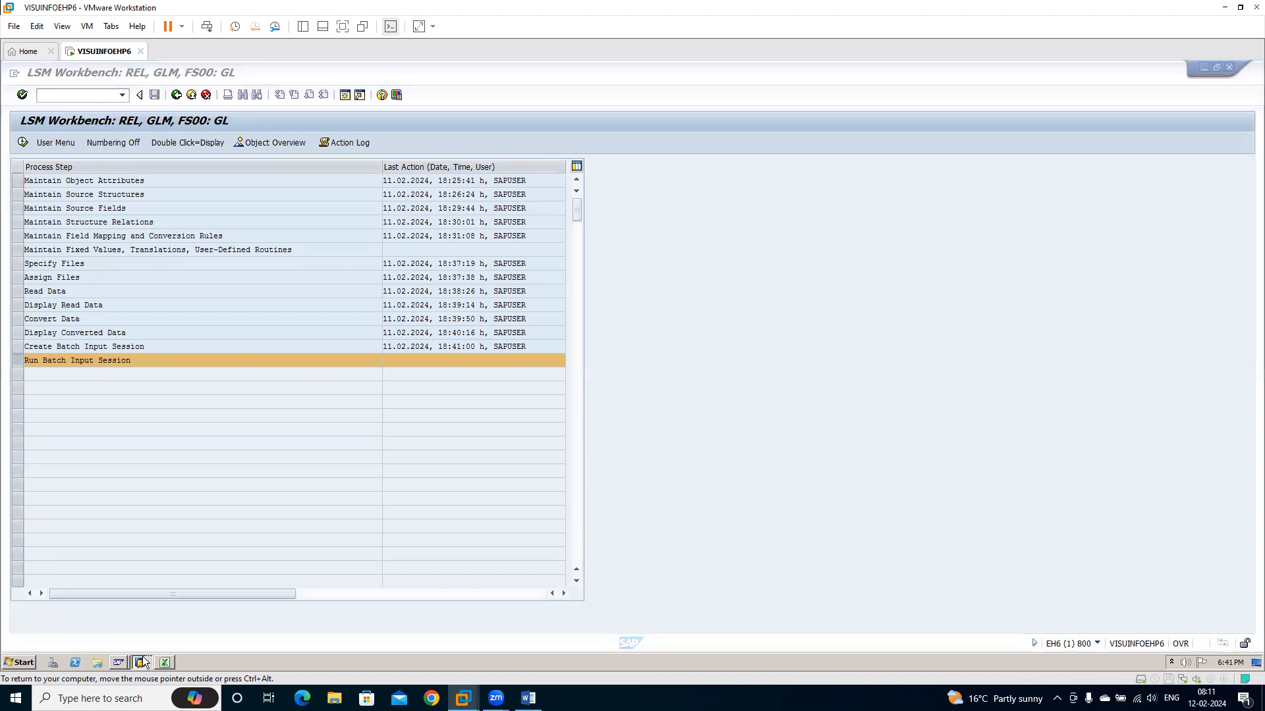
left_click(168, 639)
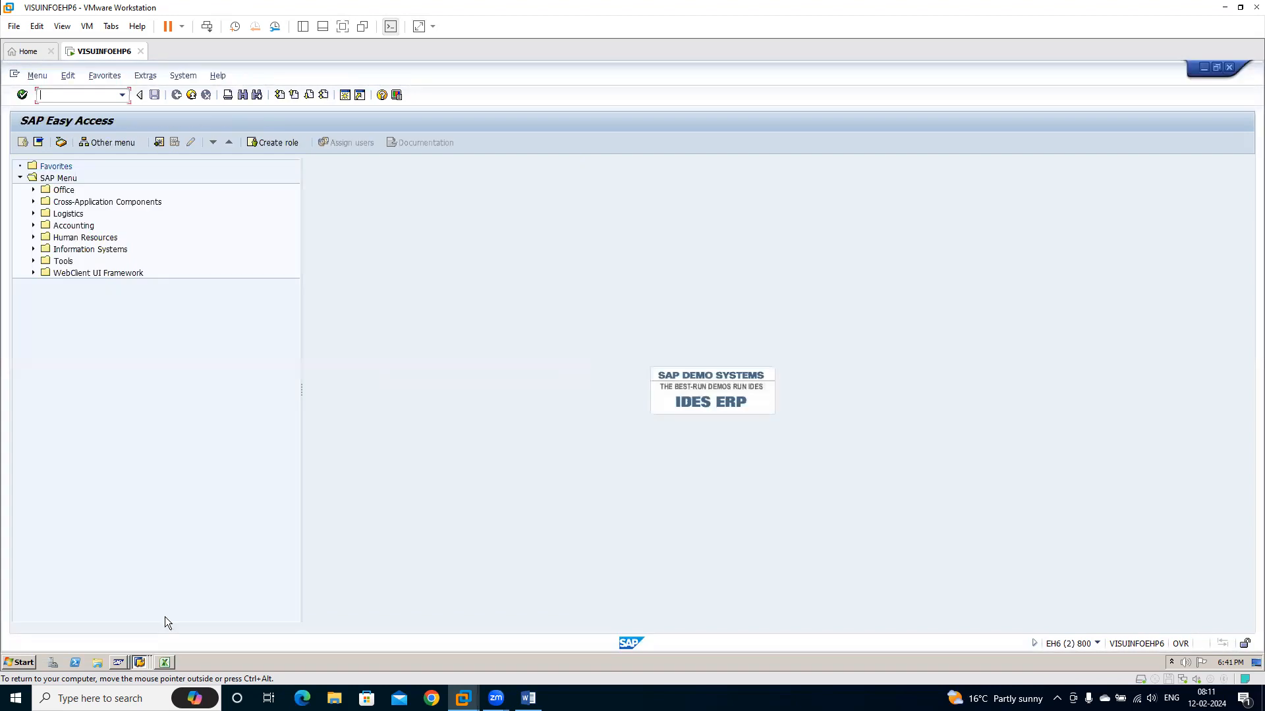
left_click(191, 95)
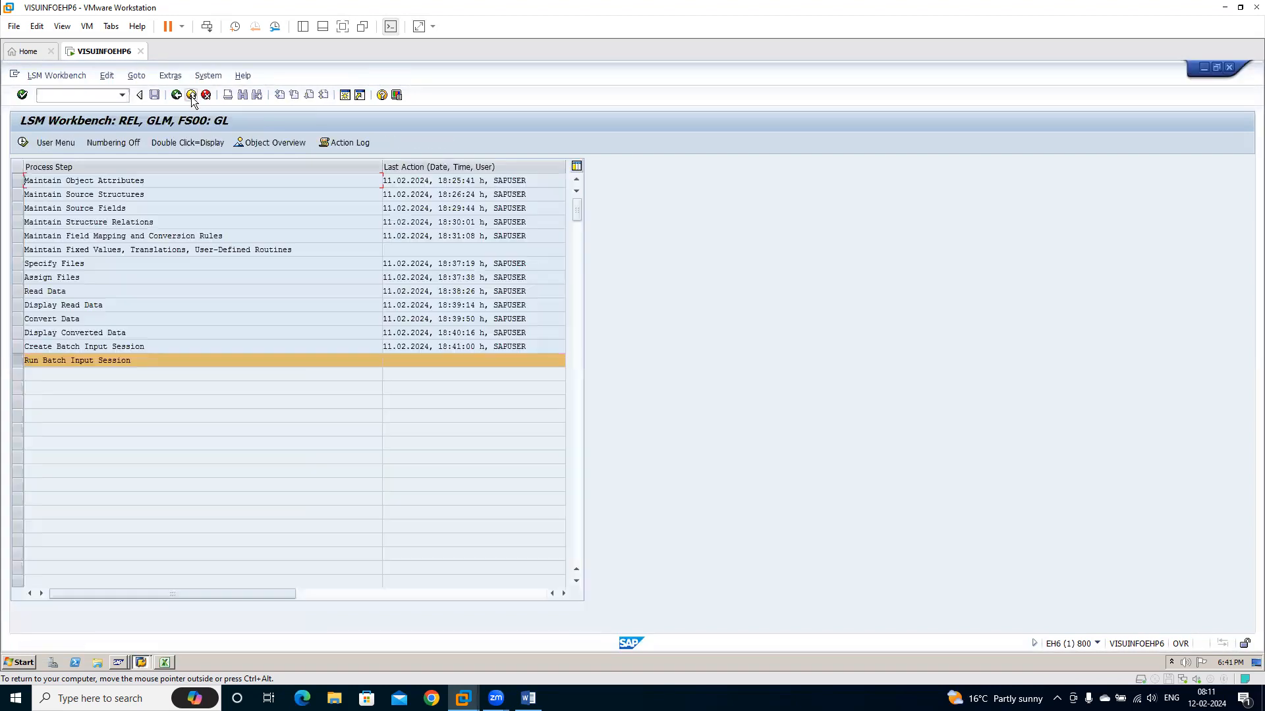
left_click(142, 662)
left_click(141, 636)
Open the Run Batch Input Session step, select session FS00 and look through its overview columns
double_click(114, 363)
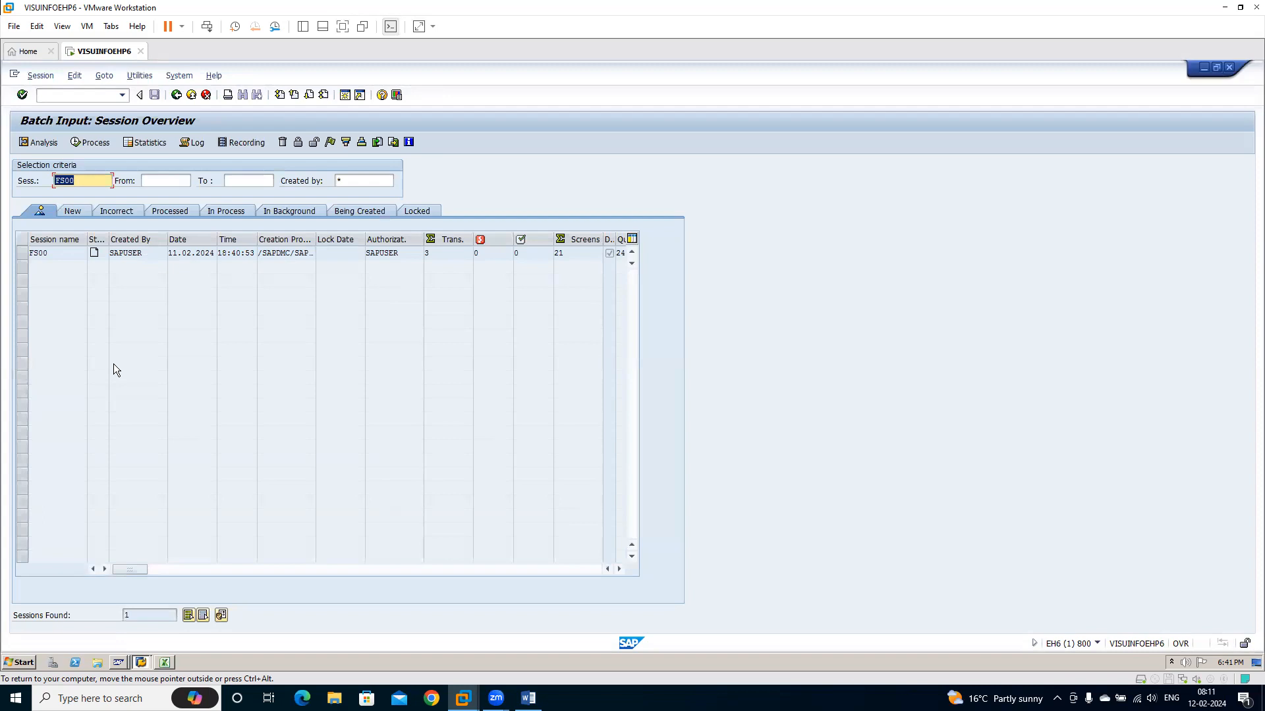
left_click(21, 253)
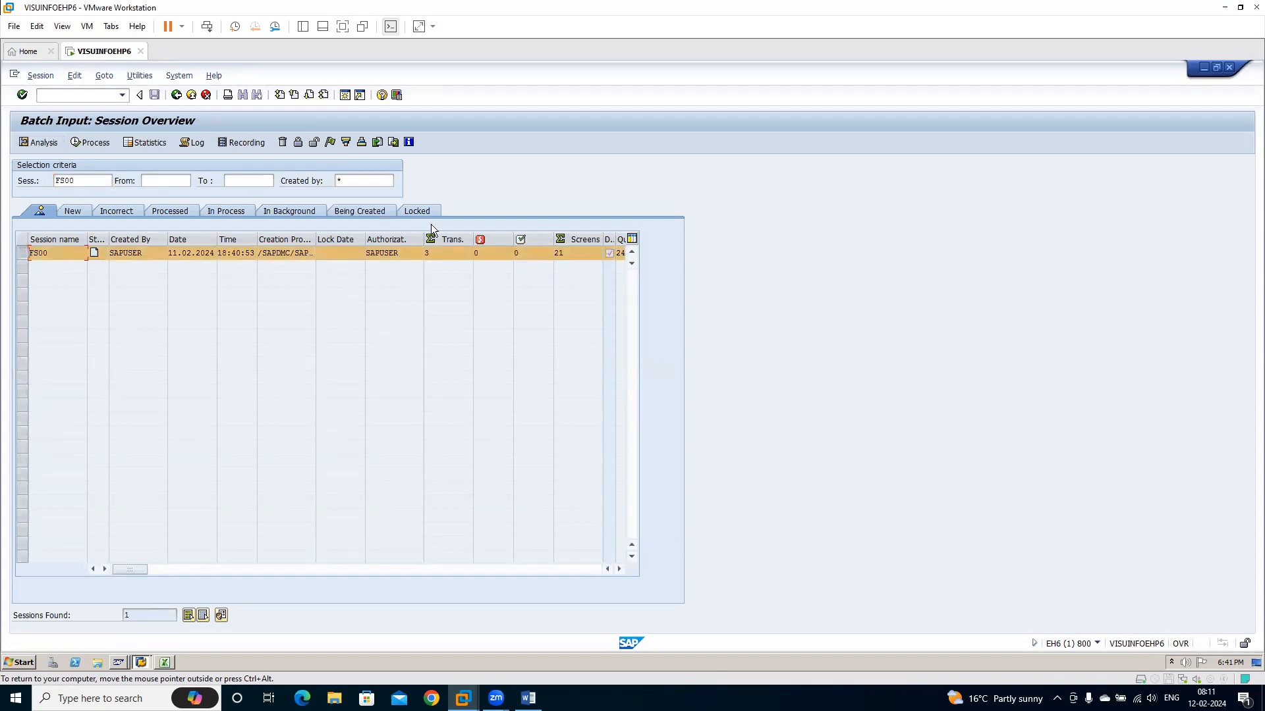
left_click(618, 569)
left_click(618, 569)
left_click(618, 569)
left_click(618, 569)
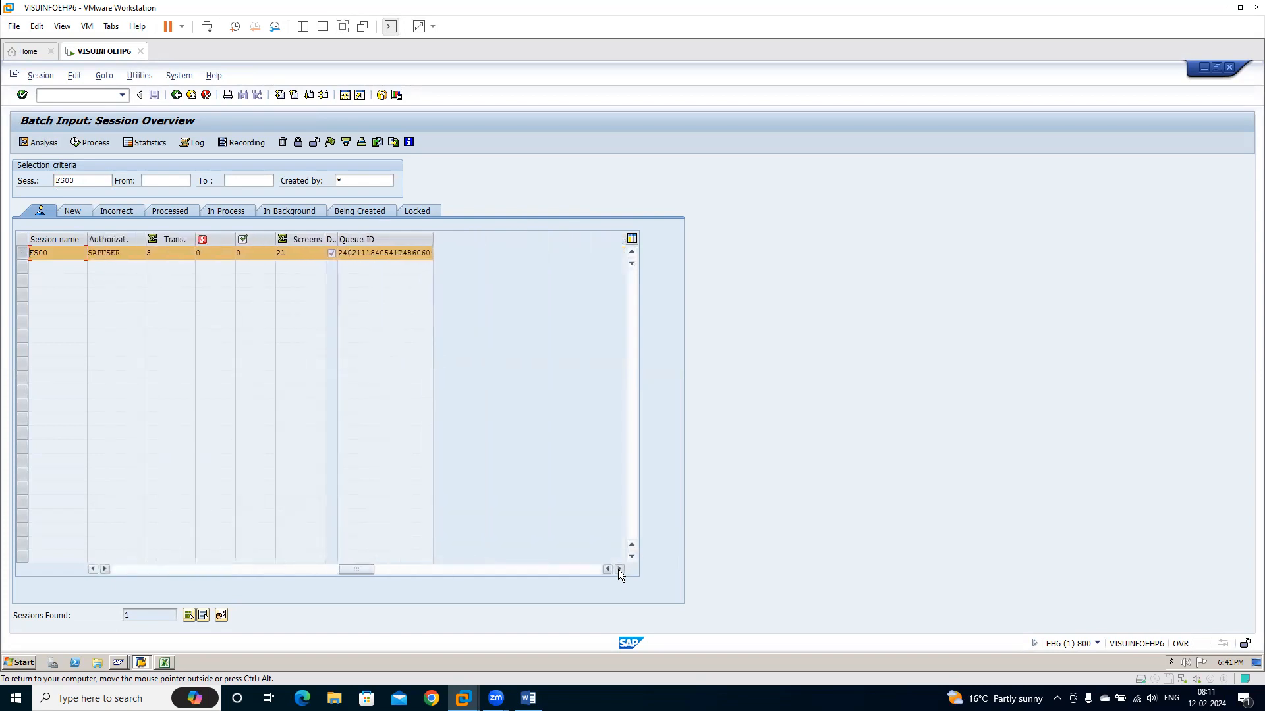
left_click(119, 569)
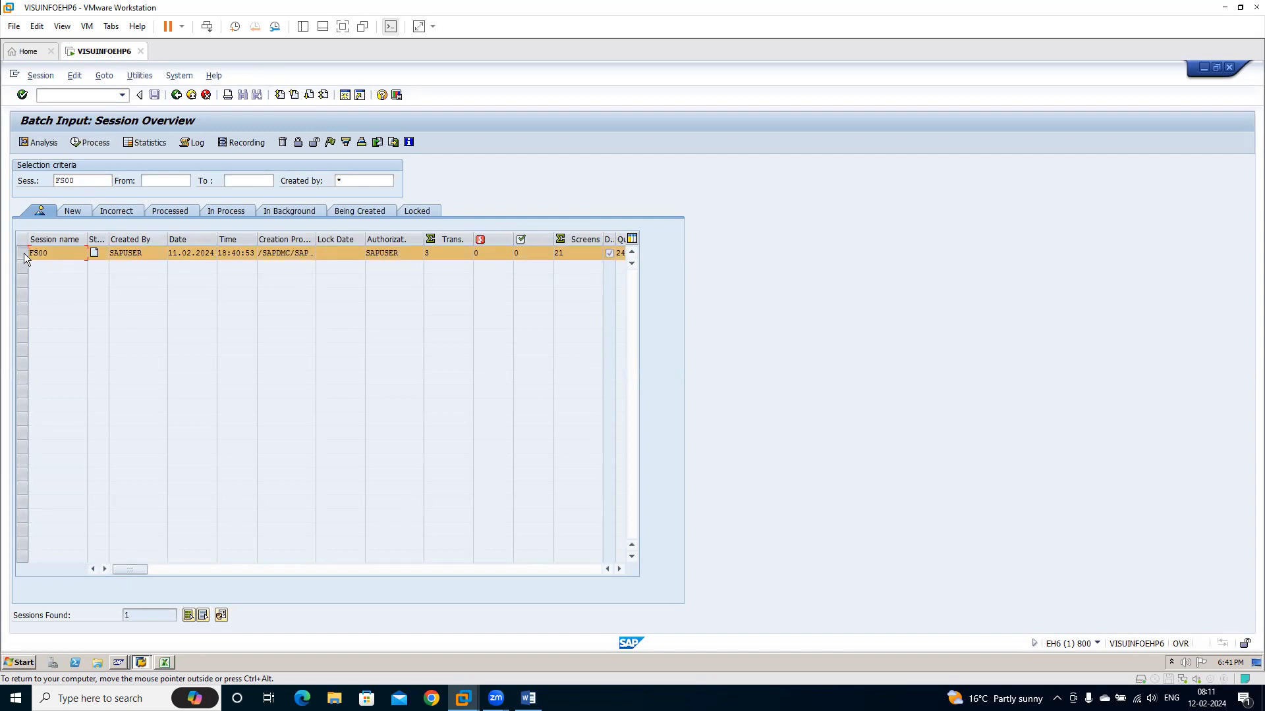
Process session FS00 in Display errors only mode, toggling Expert mode, Extended log and Dynpro standard size, and return to the session overview
left_click(91, 142)
left_click(76, 289)
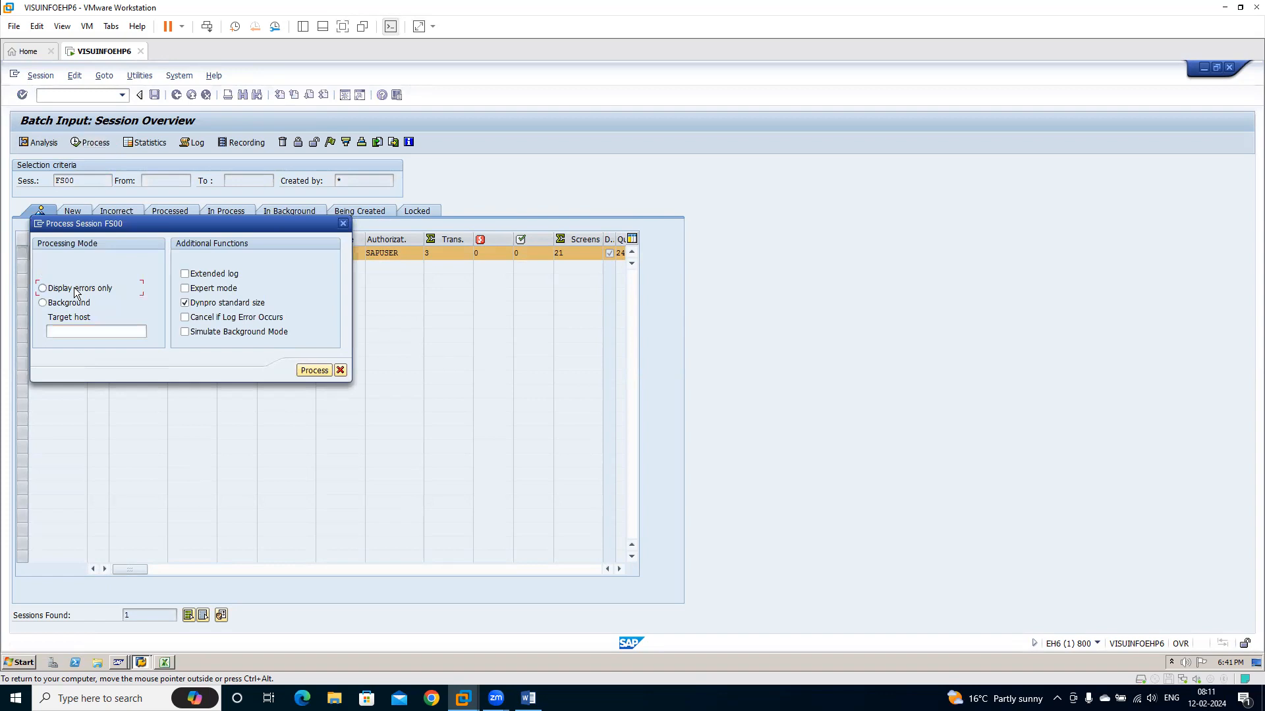
left_click(208, 290)
left_click(207, 269)
left_click(221, 304)
left_click(315, 373)
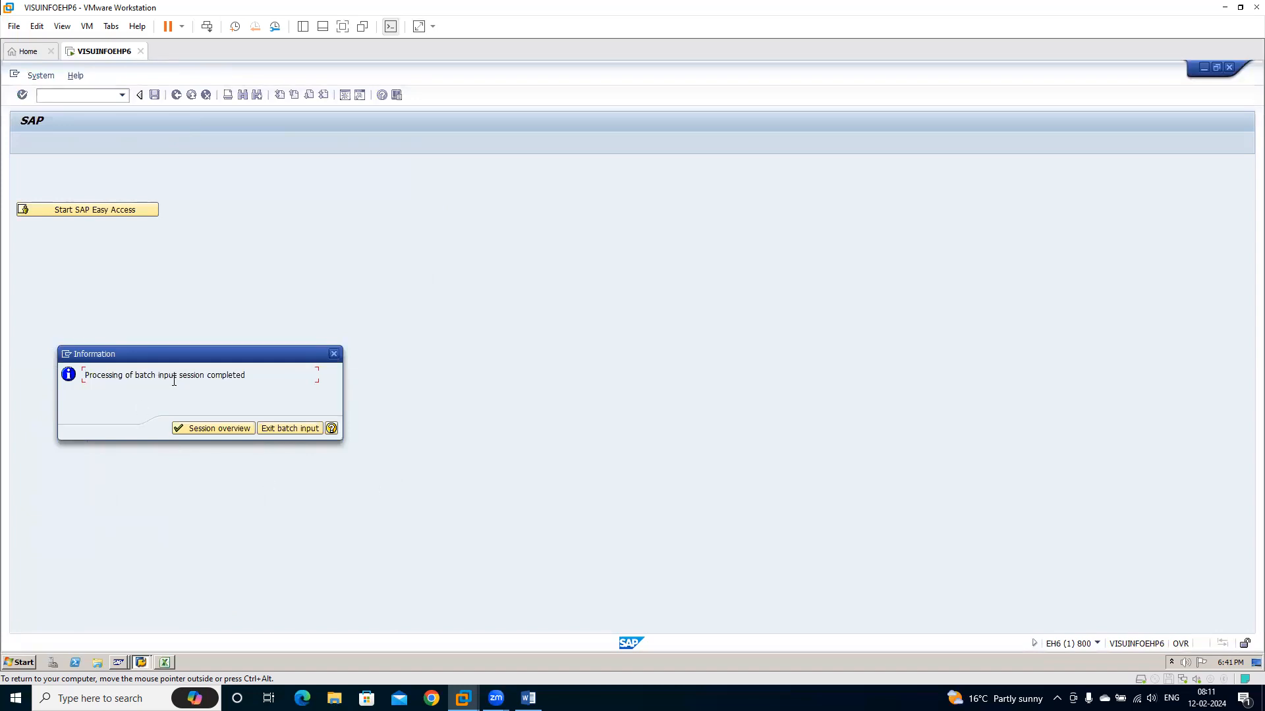
left_click(223, 429)
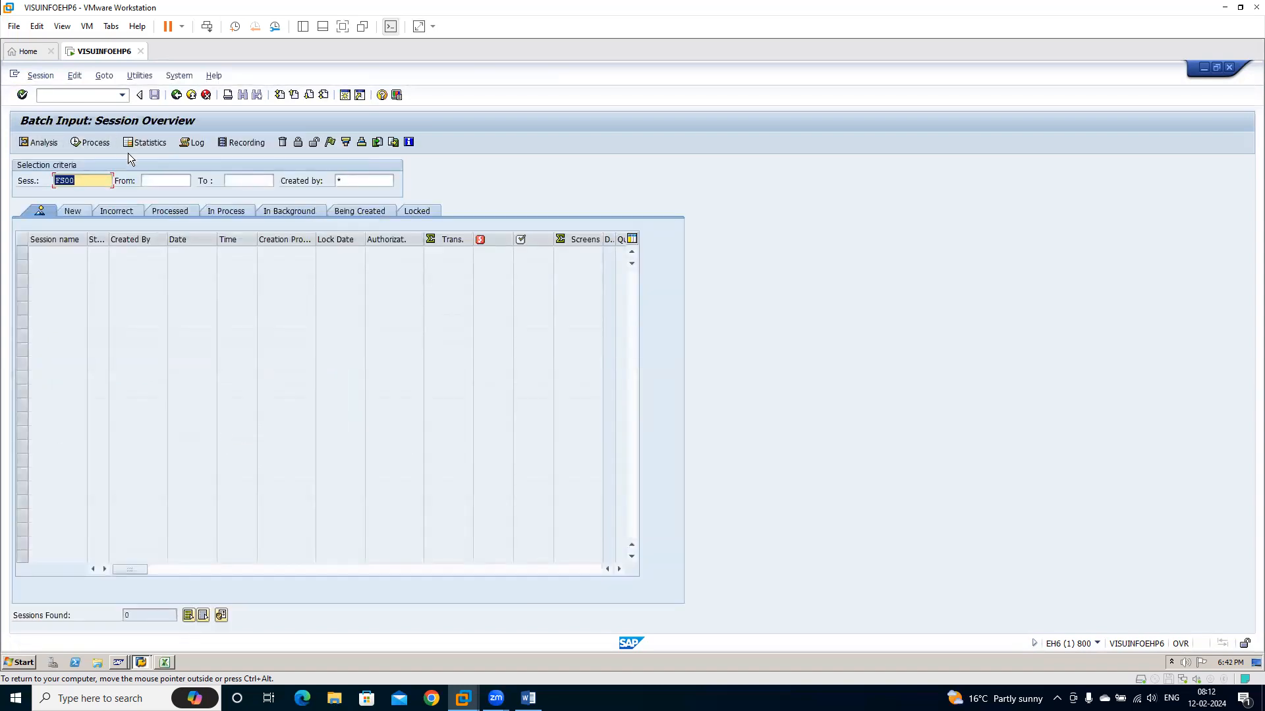
Open the most recent log of session FS00, examine its transaction messages, and return to SAP Easy Access without logging off
left_click(194, 143)
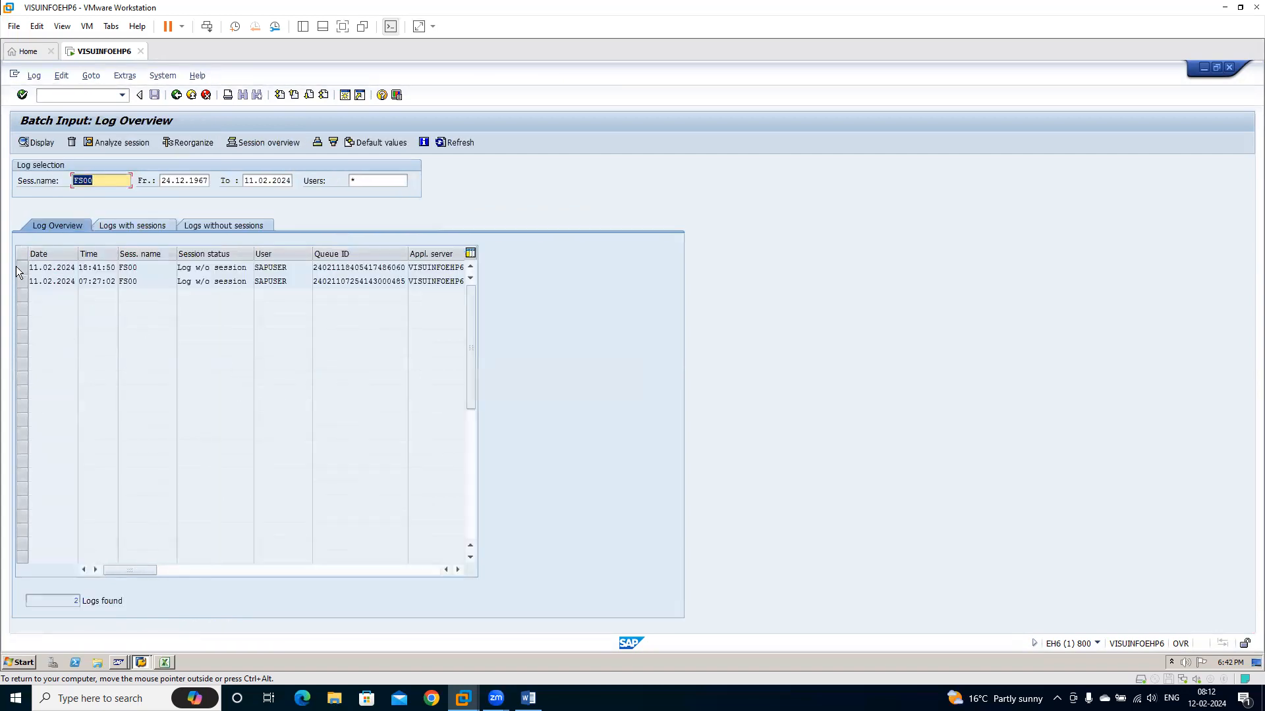
left_click(420, 566)
double_click(63, 267)
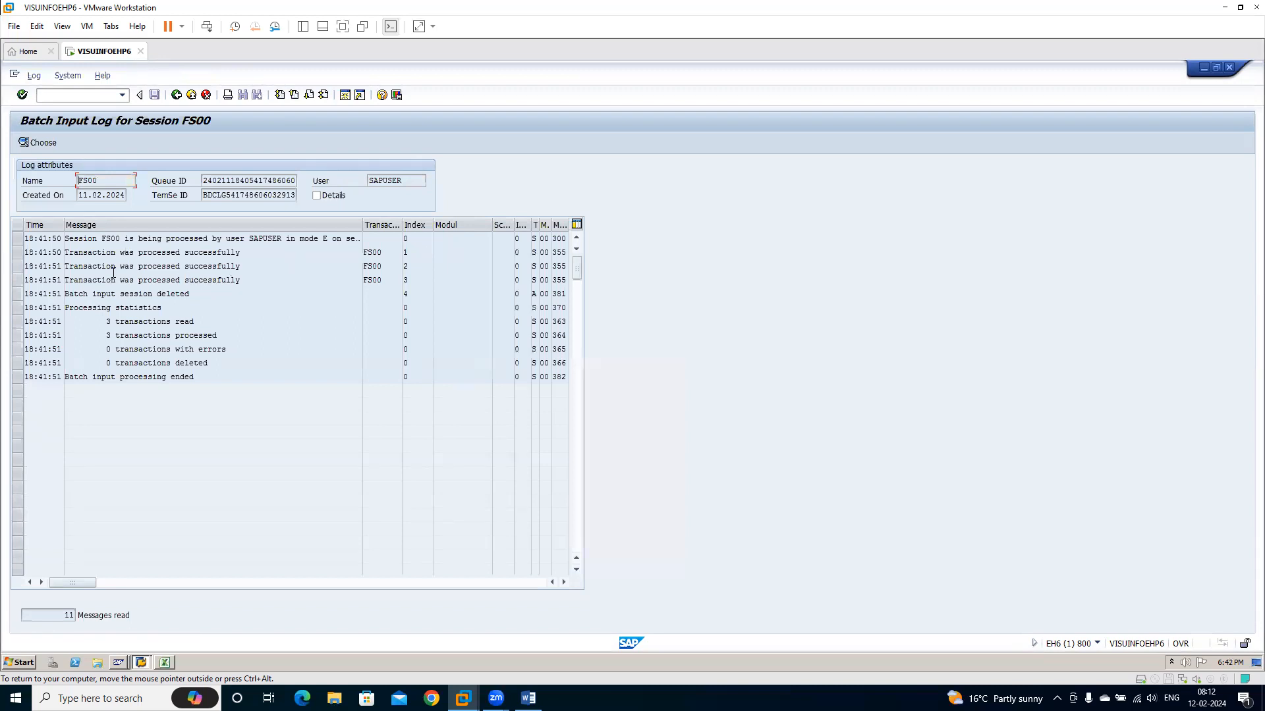
left_click(411, 264)
left_click(191, 97)
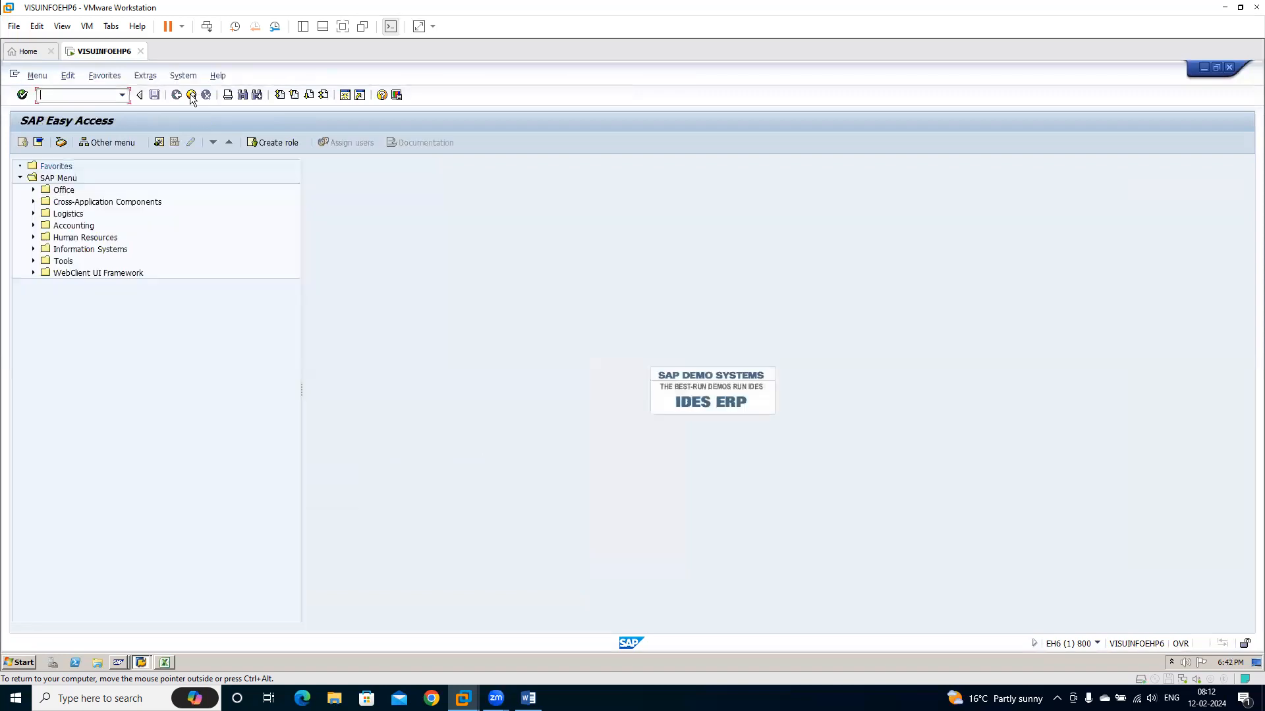
left_click(191, 97)
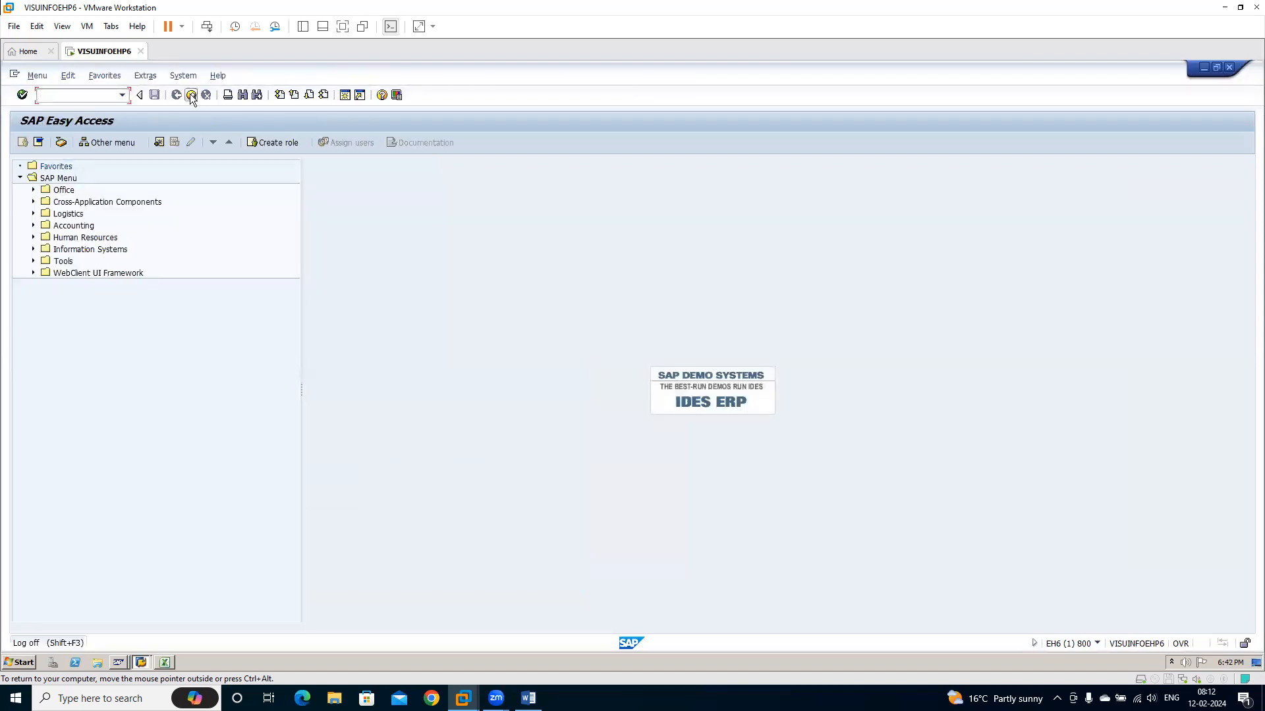
left_click(188, 304)
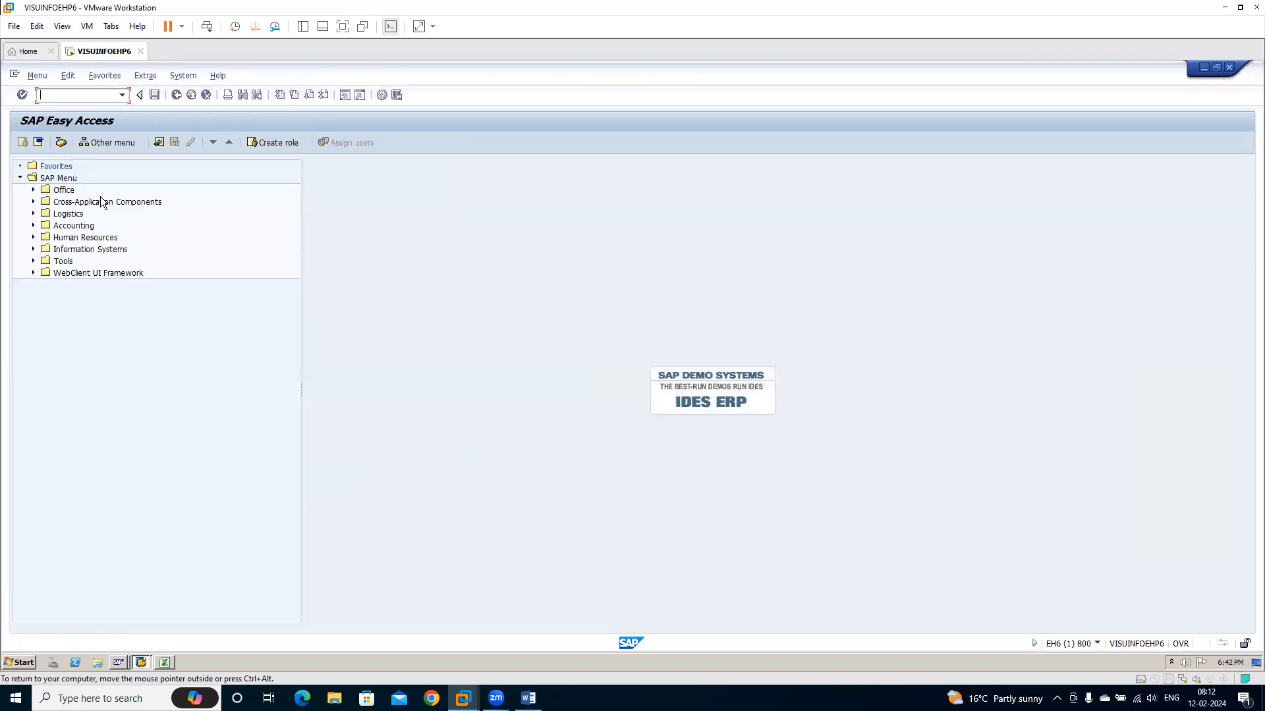
Open transaction FS00 and turn on the hierarchy display for G/L accounts
type("fs00")
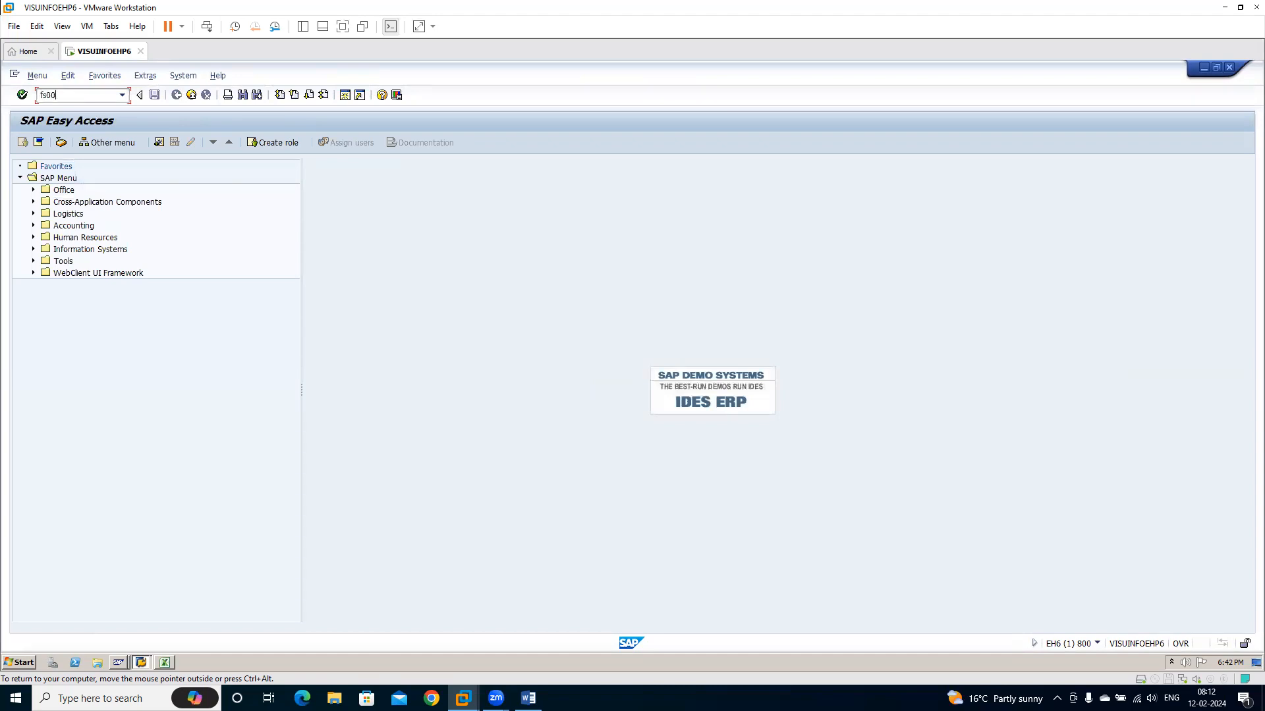
key("Return")
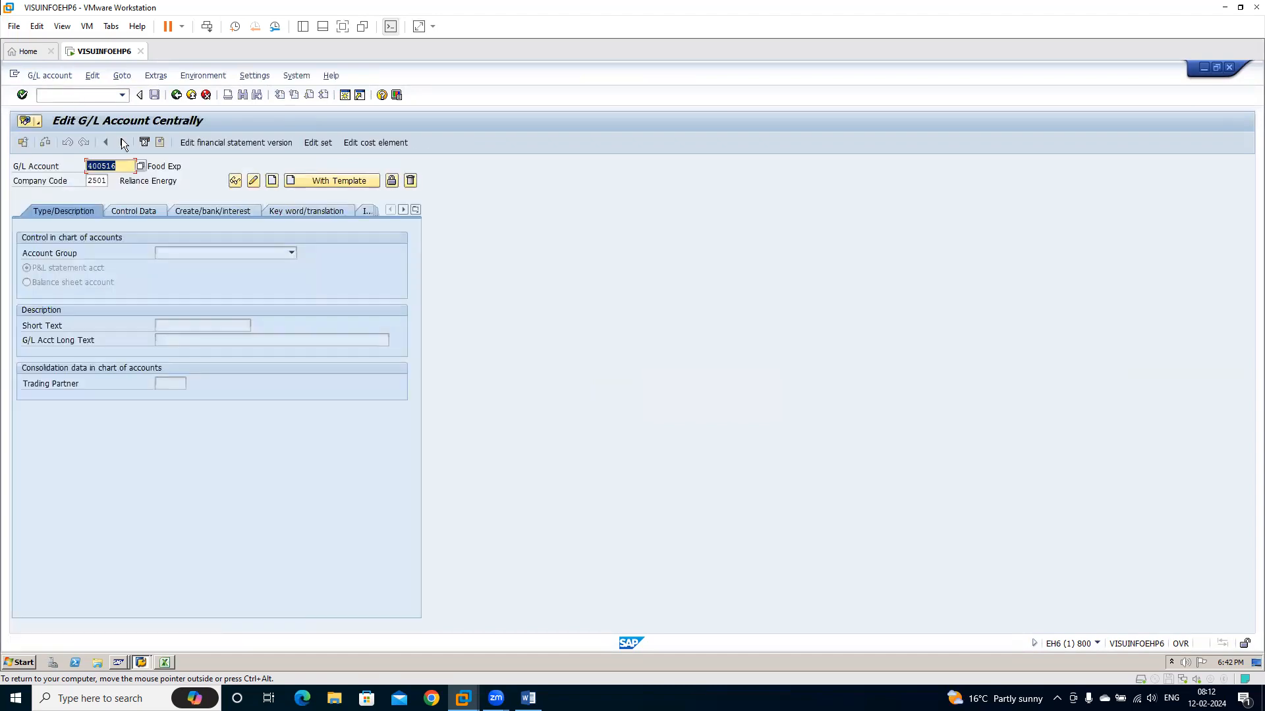
left_click(256, 73)
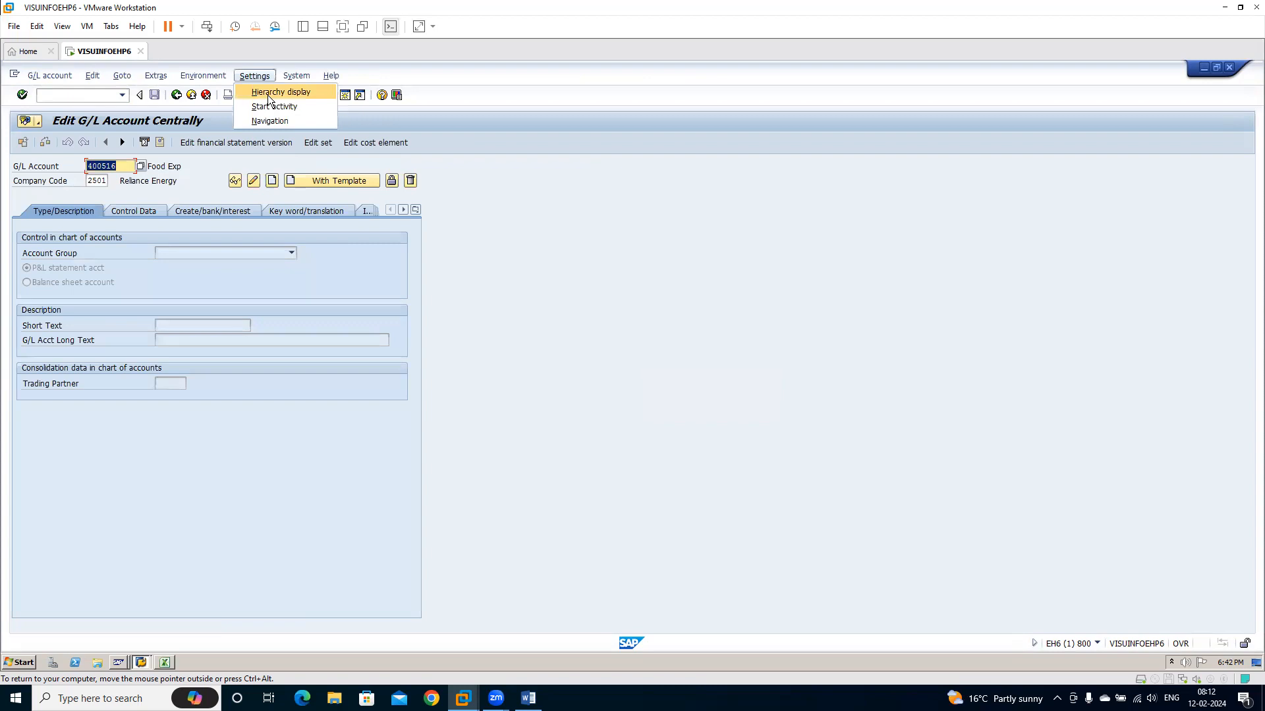
left_click(269, 96)
left_click(554, 246)
left_click(708, 269)
left_click(316, 442)
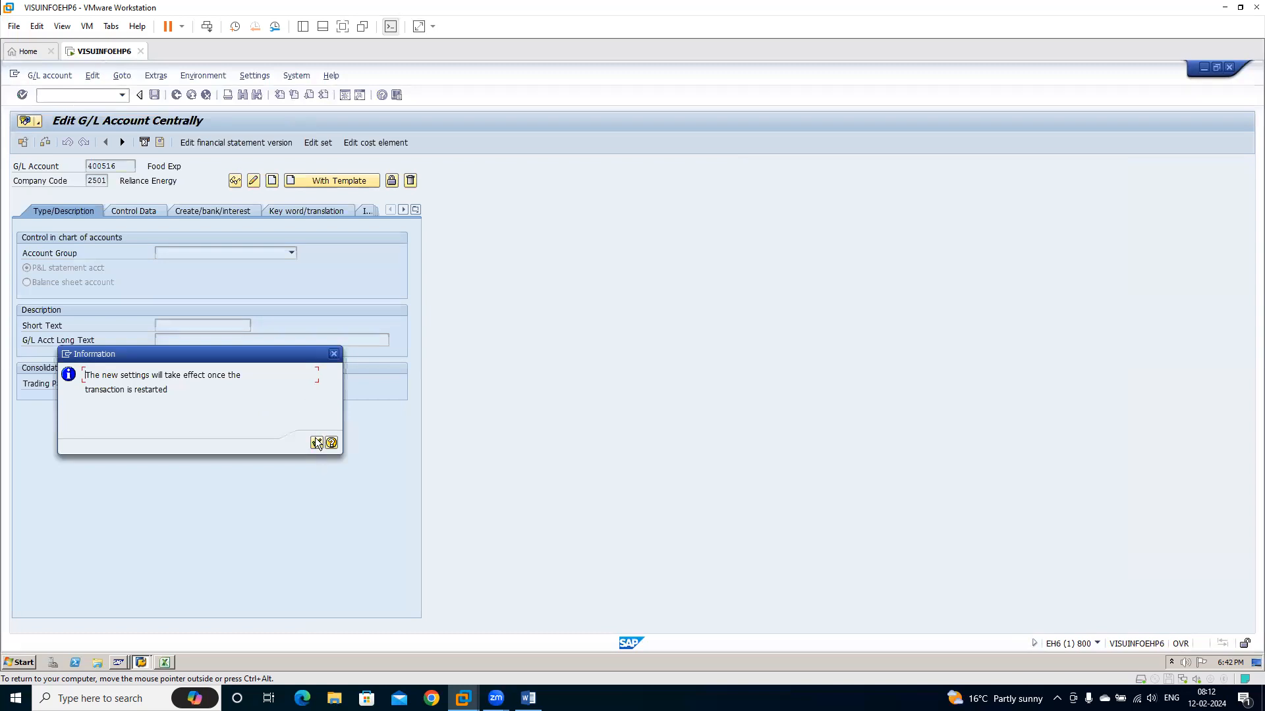
Restart transaction FS00 and expand the Expenses accounts of company code 2501
left_click(104, 95)
type("/nfs00")
key("Return")
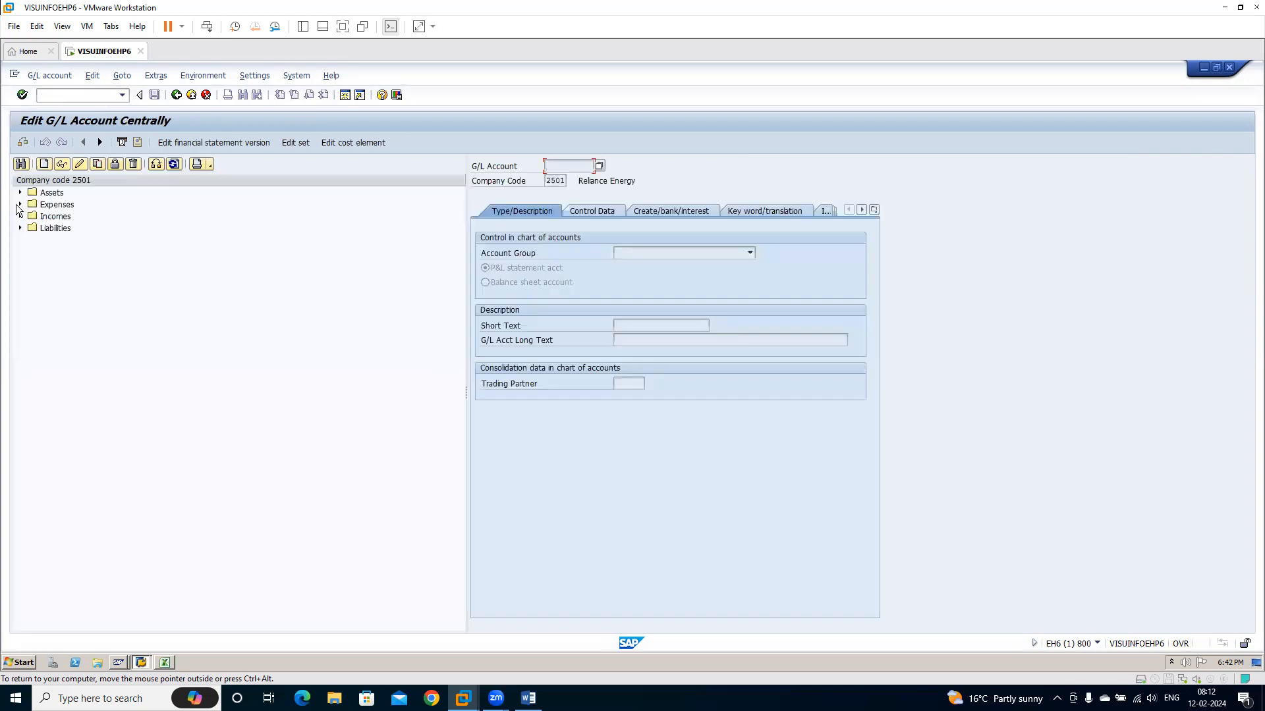
left_click(20, 204)
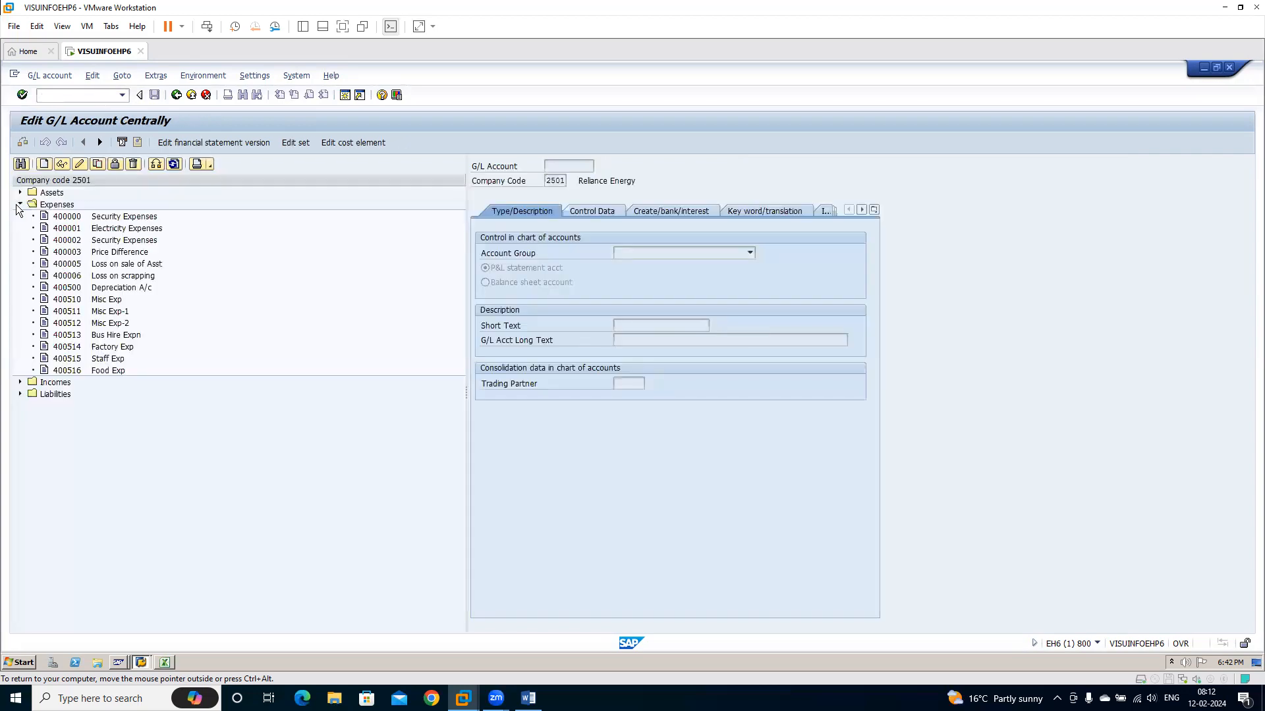
Display account 400514 Factory Exp and check its type/description, control data and create/bank/interest settings
left_click(65, 349)
left_click(58, 165)
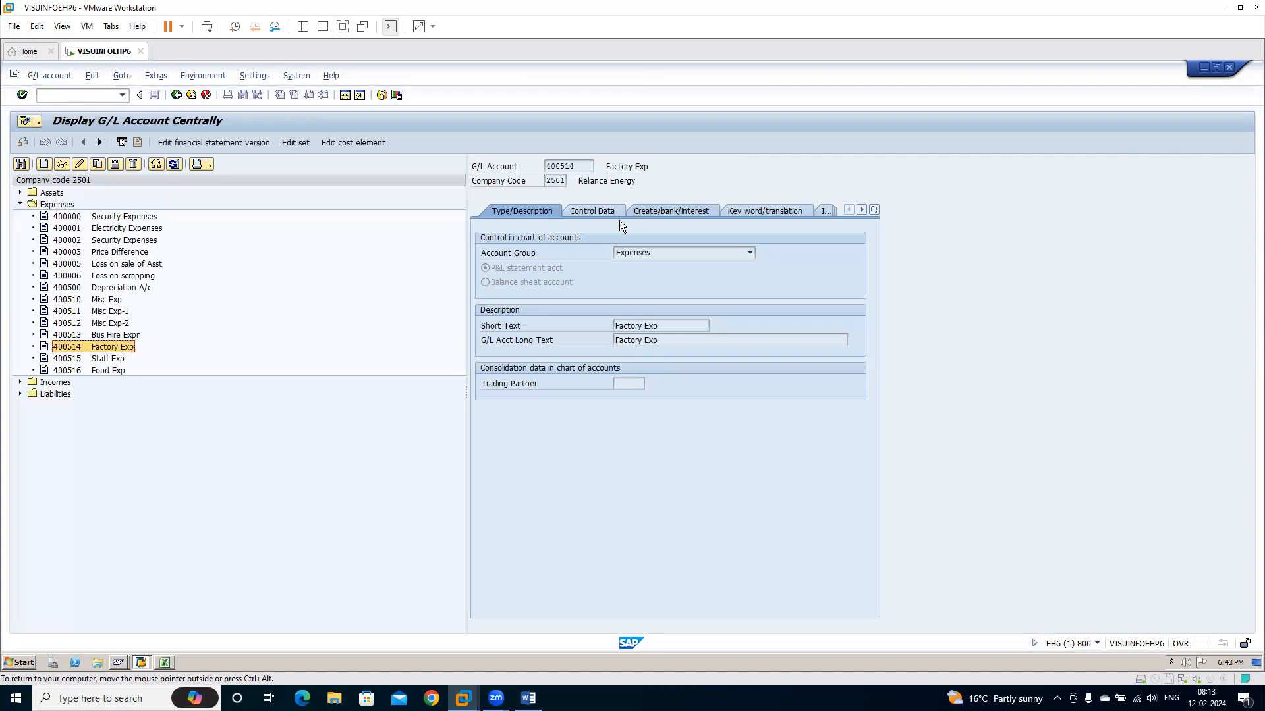
left_click(591, 212)
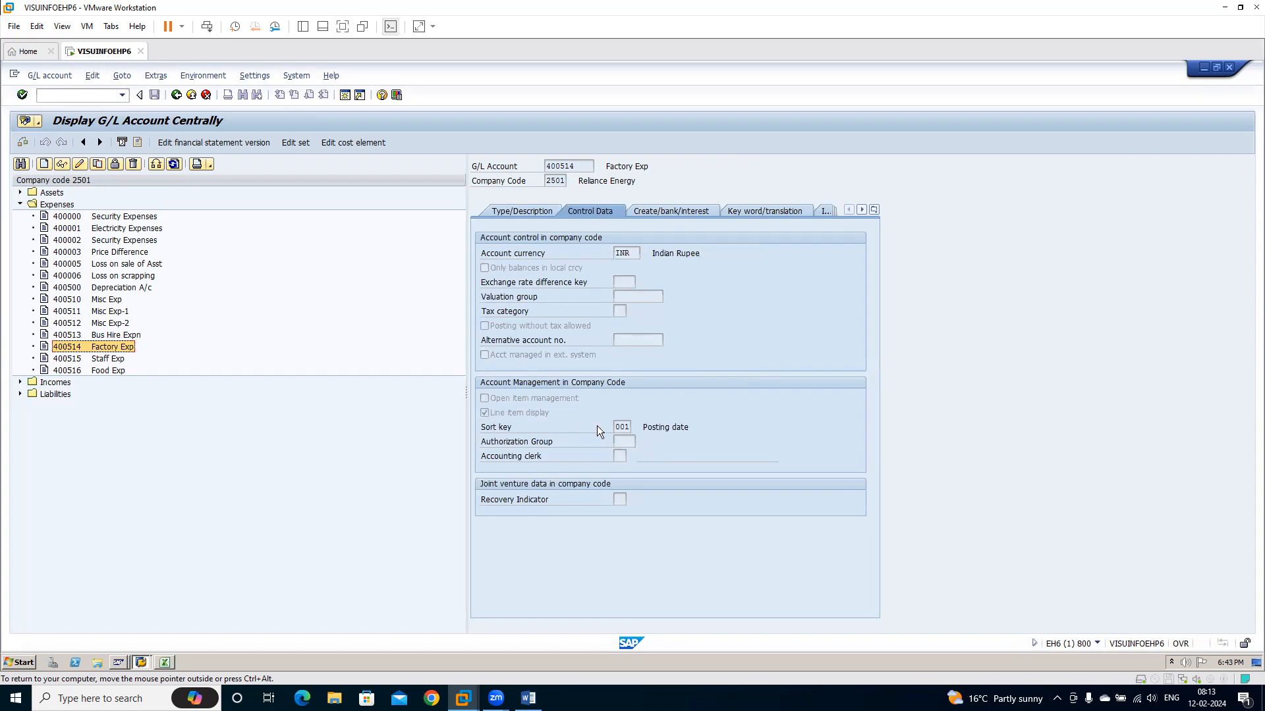
left_click(666, 210)
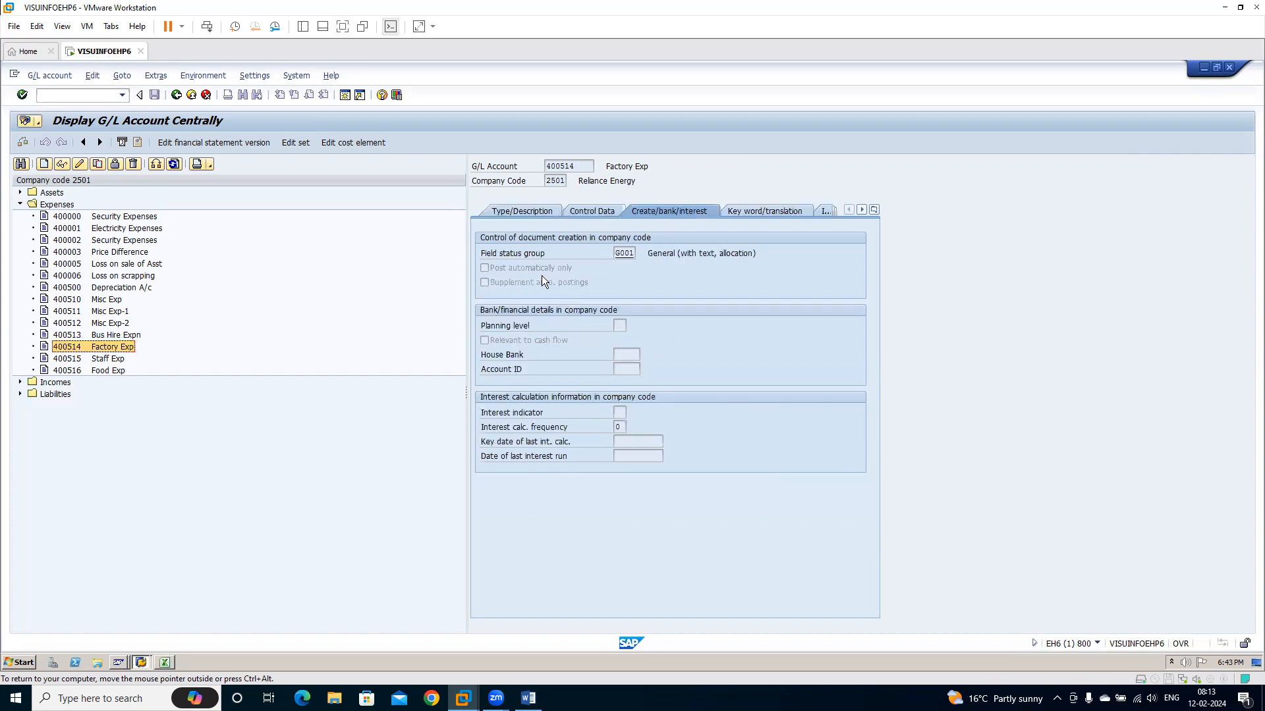
Display accounts 400515 Staff Exp and 400516 Food Exp and check their migrated master data, then select account 400514
left_click(67, 359)
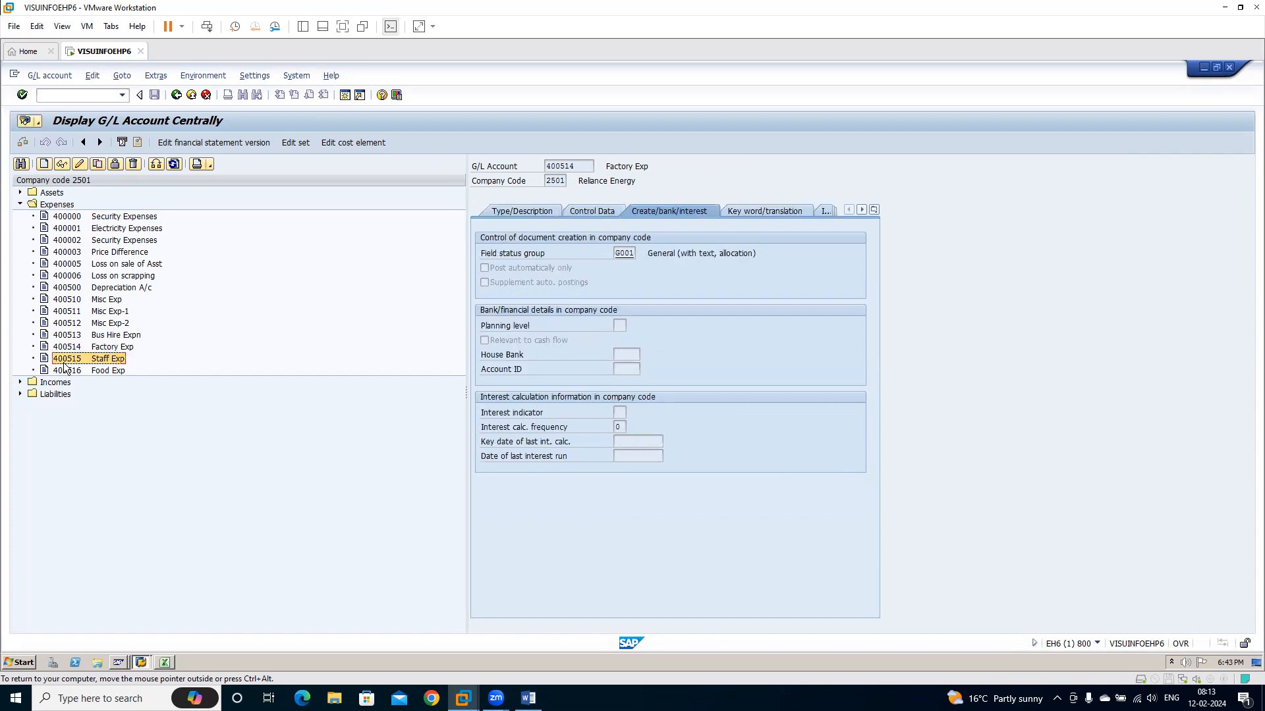
left_click(61, 163)
left_click(72, 371)
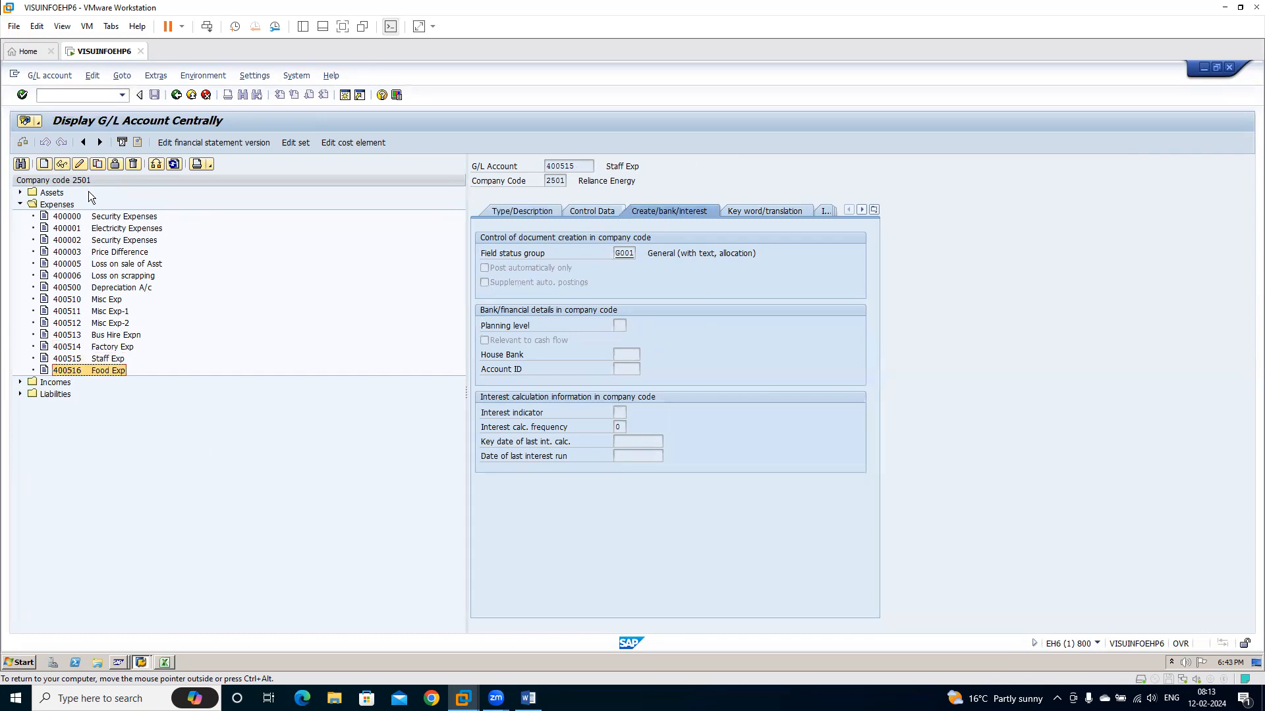
left_click(62, 165)
left_click(528, 205)
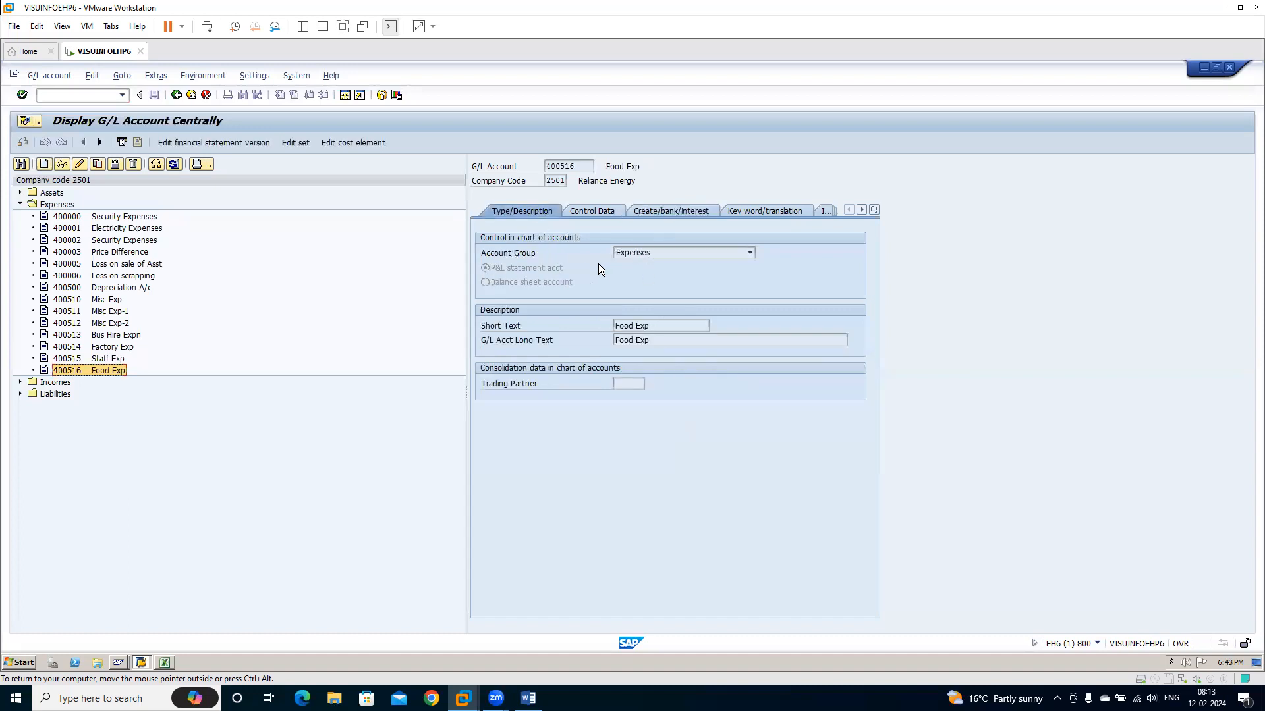
left_click(597, 210)
left_click(671, 211)
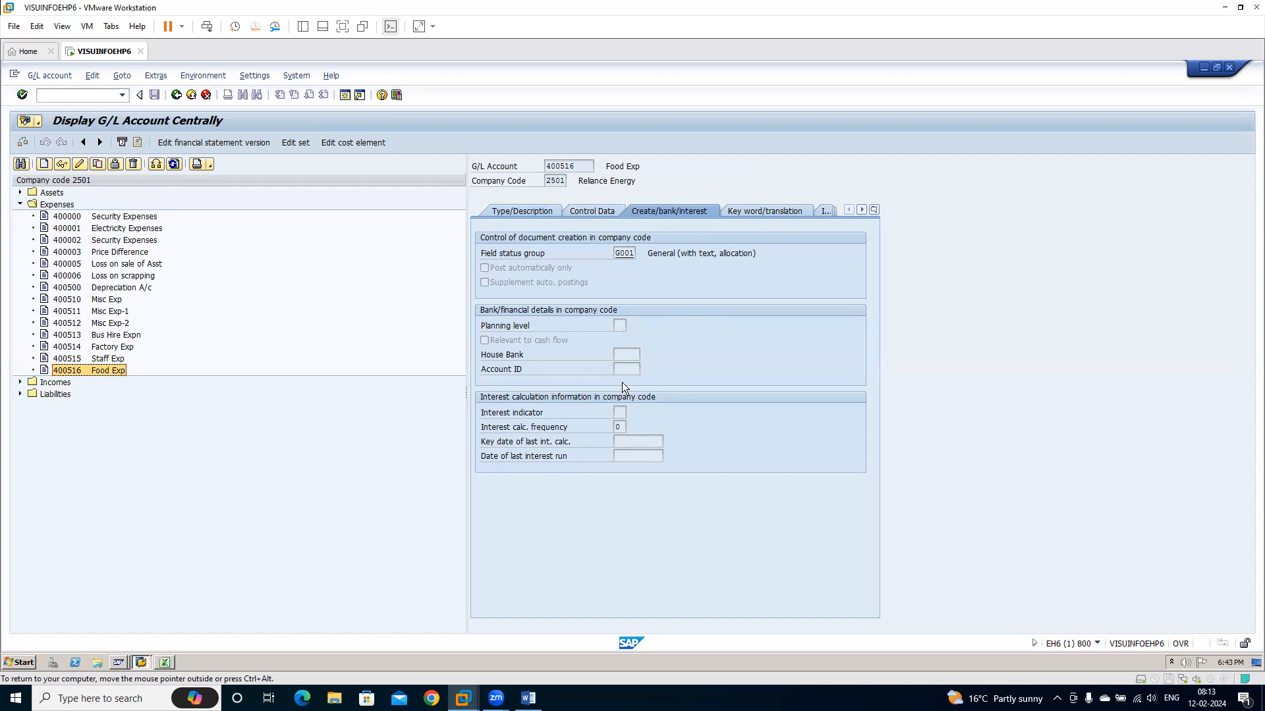
left_click(68, 349)
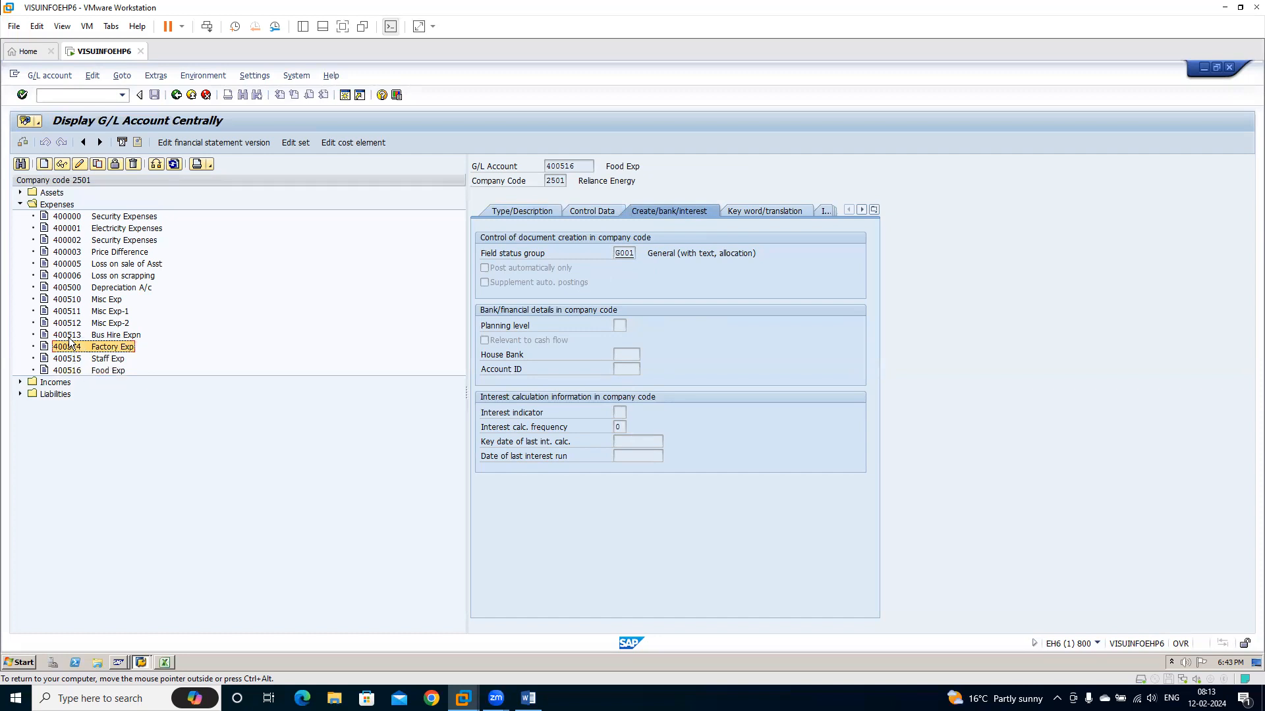
Select account 400513, view the type/description data, and compare the migrated accounts with the source rows in the Excel worksheet
left_click(69, 337)
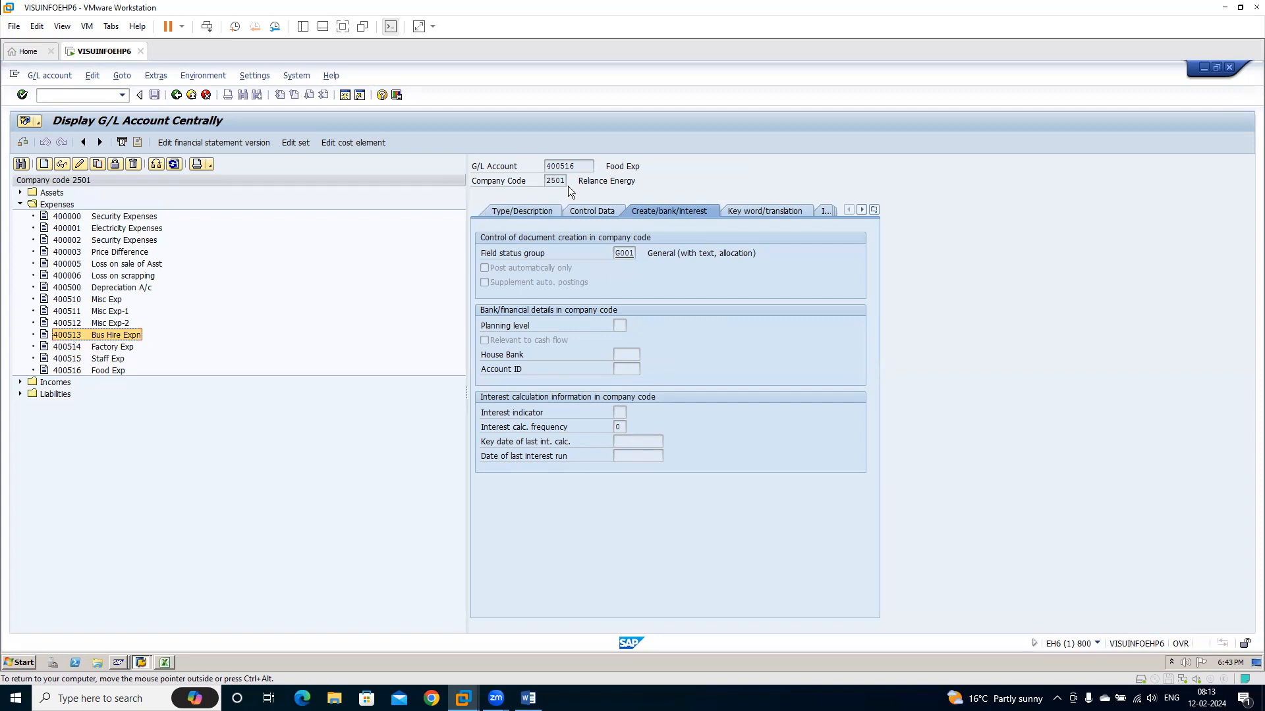
left_click(528, 211)
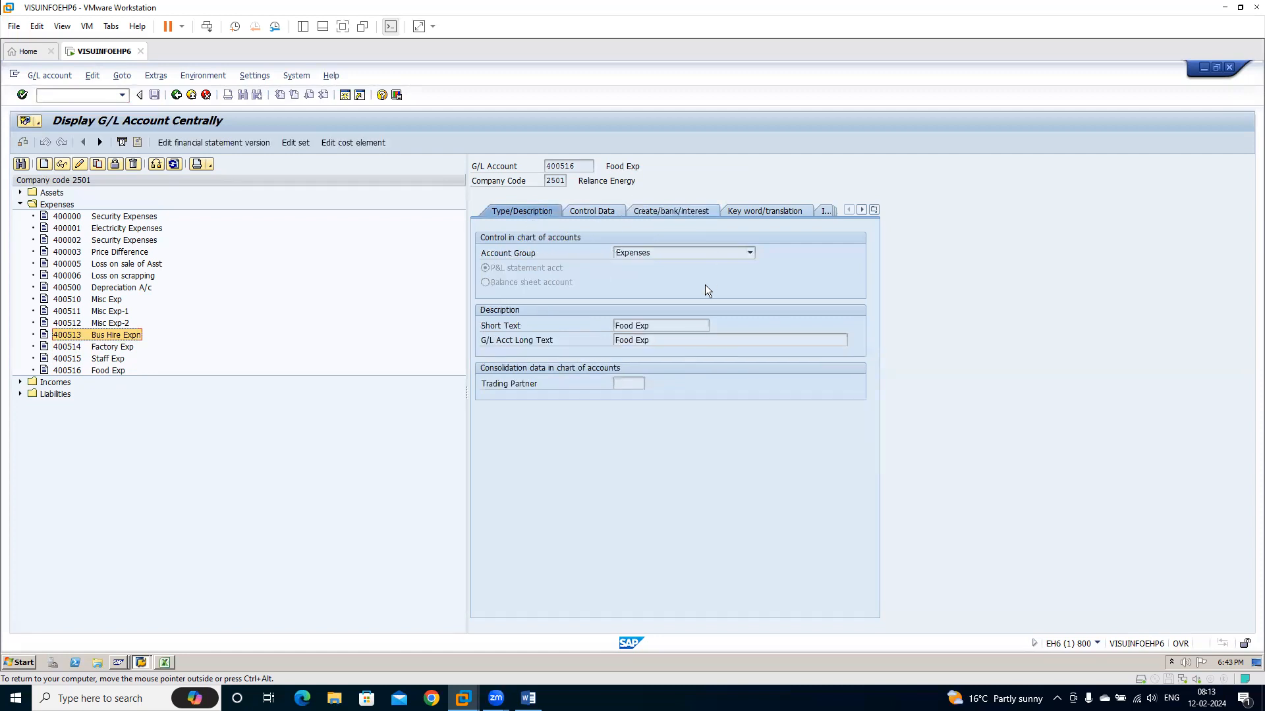
left_click(166, 664)
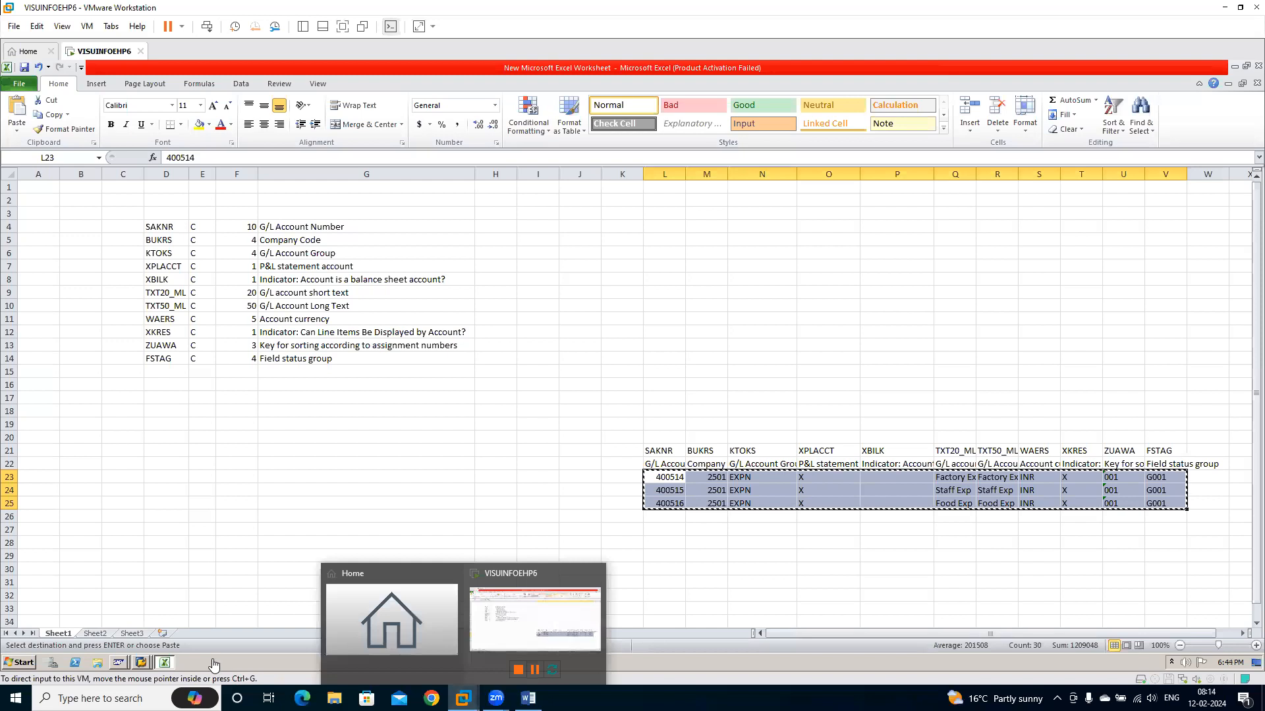
left_click(141, 662)
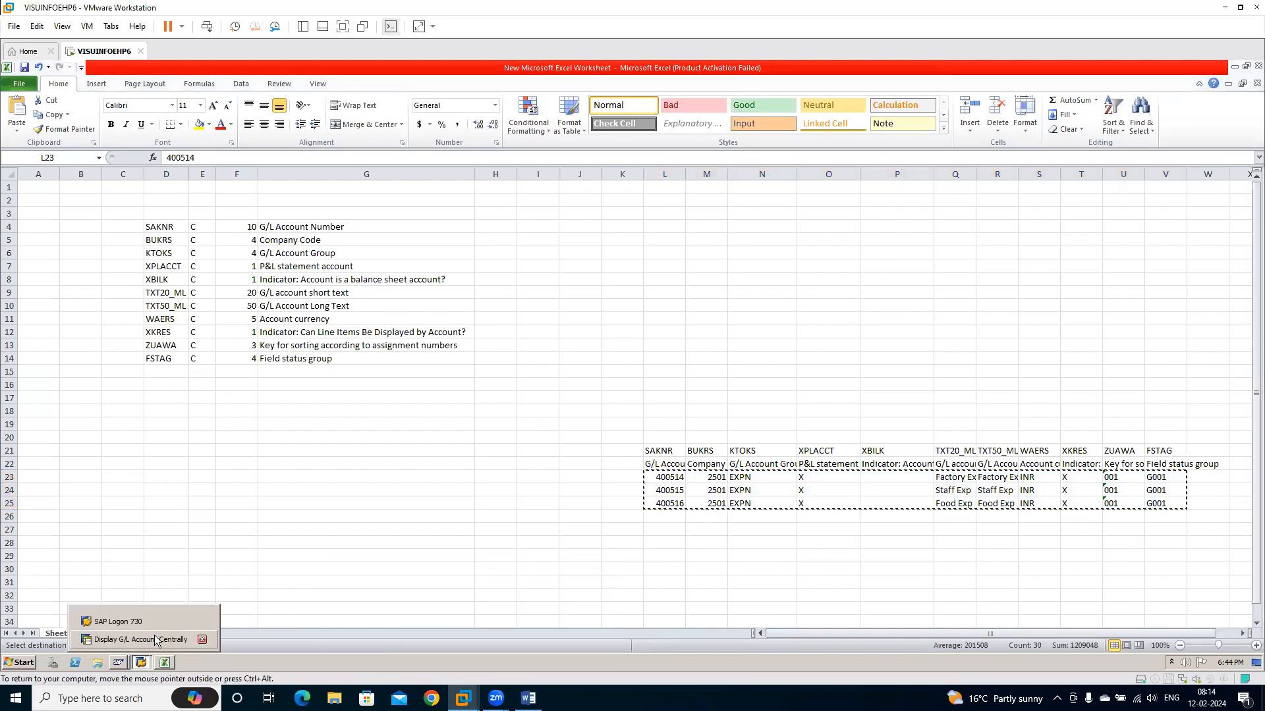
left_click(154, 639)
Open transaction LSMW and display the process steps of project REL, subproject GLM, object FS00
type("/")
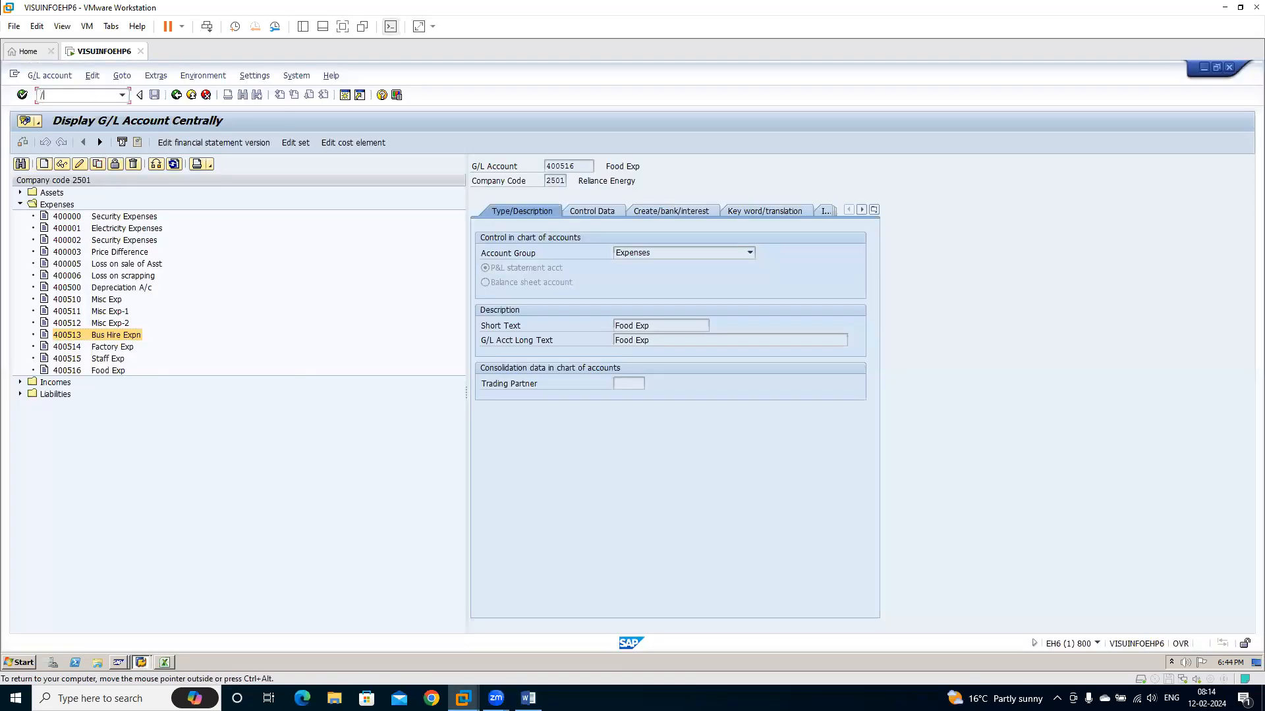
type("nlsmw")
key("Return")
key("Return")
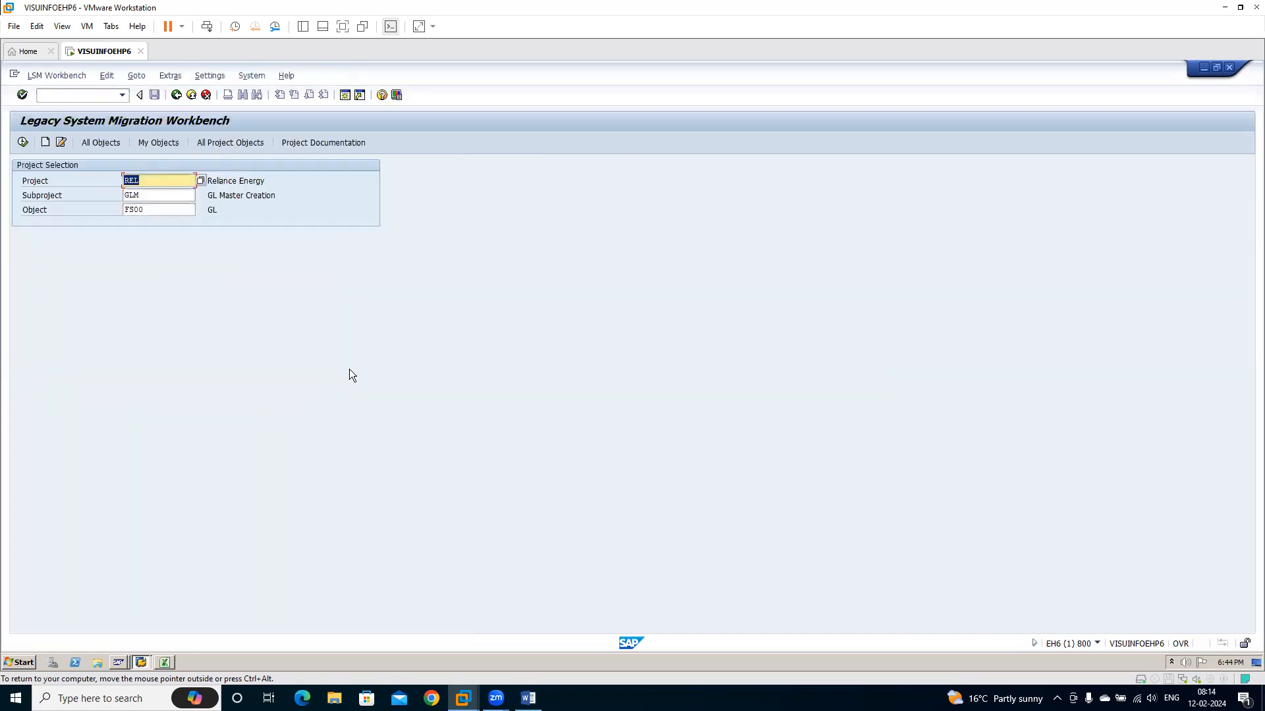
left_click(23, 143)
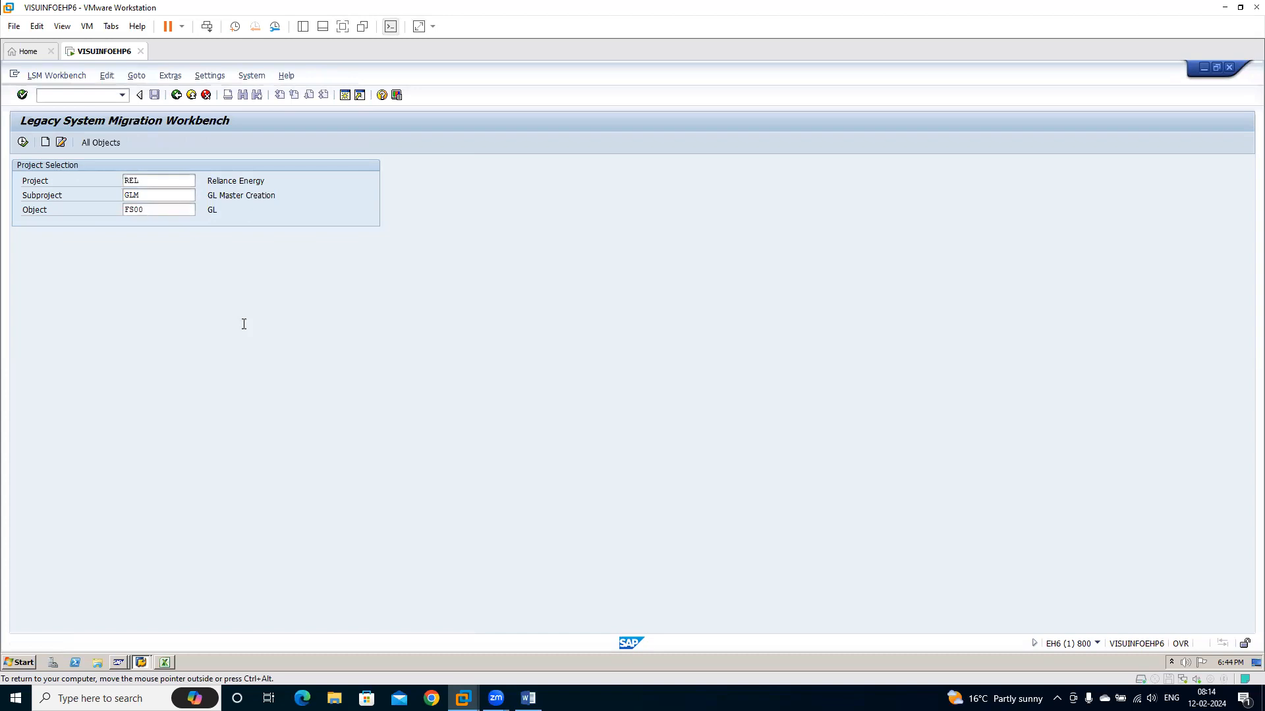
Display the Specify Files settings of the FS00 object and return to the process steps
left_click(20, 263)
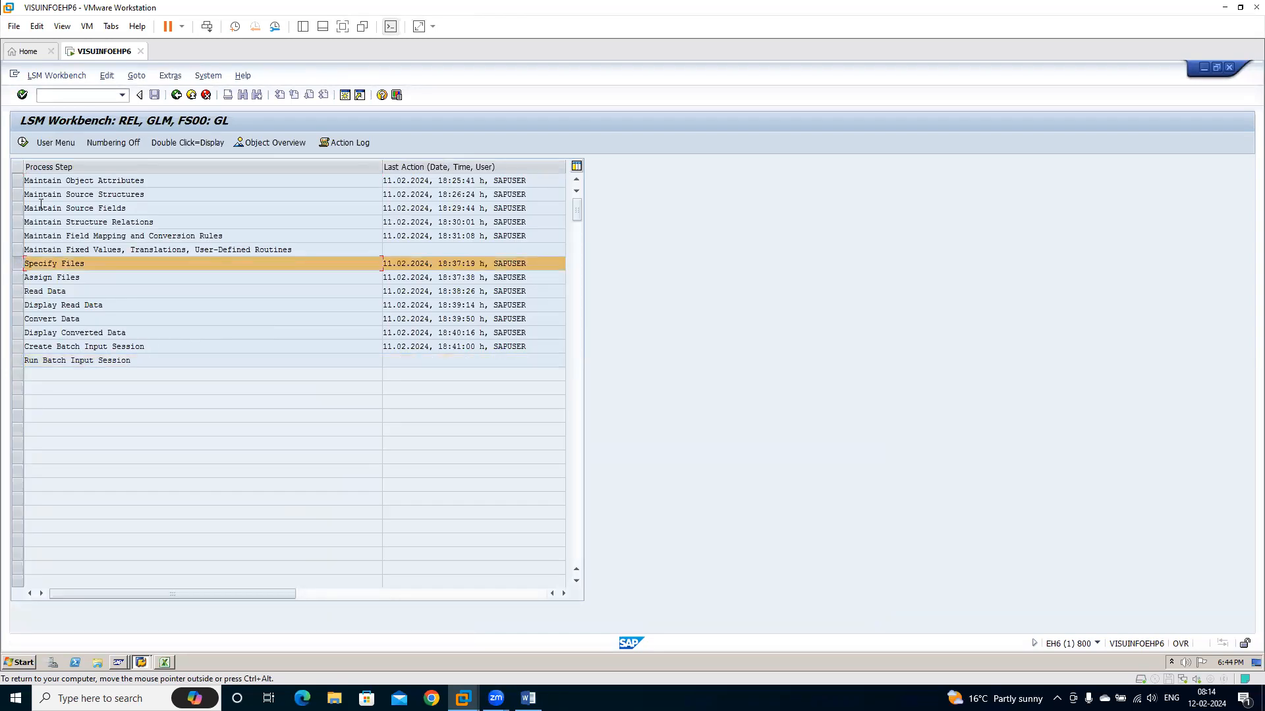
left_click(23, 142)
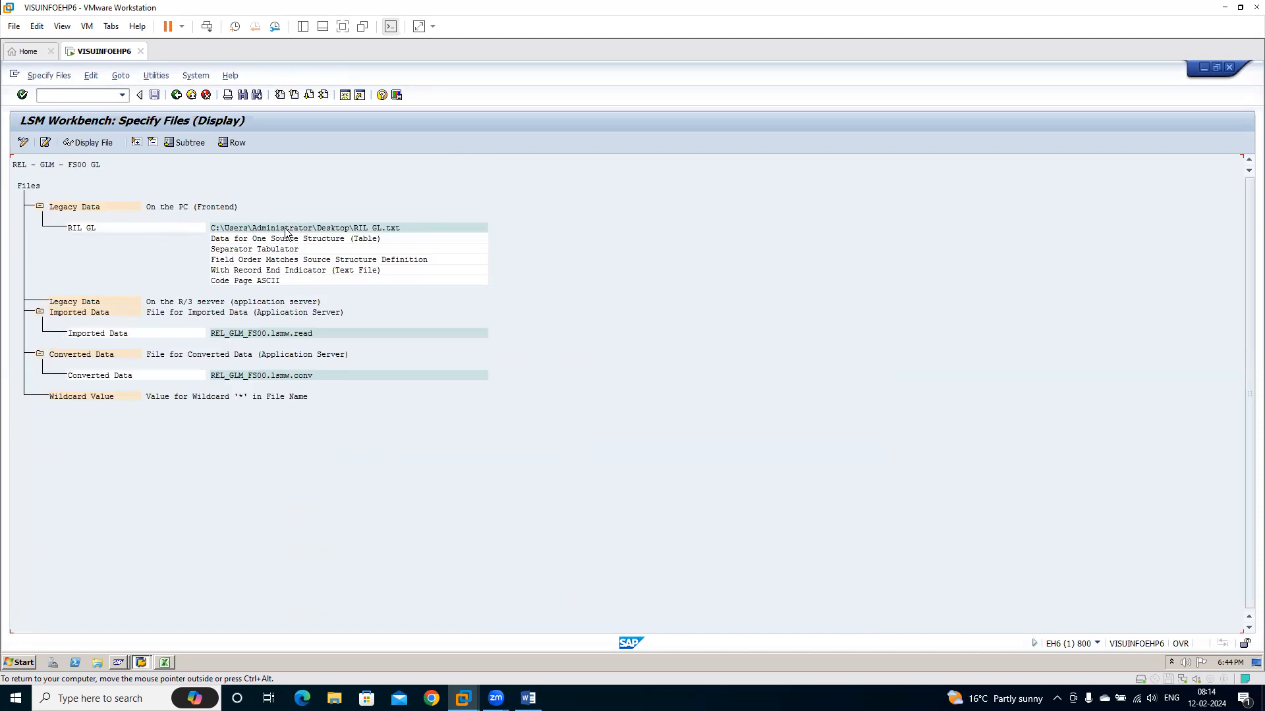
left_click(176, 95)
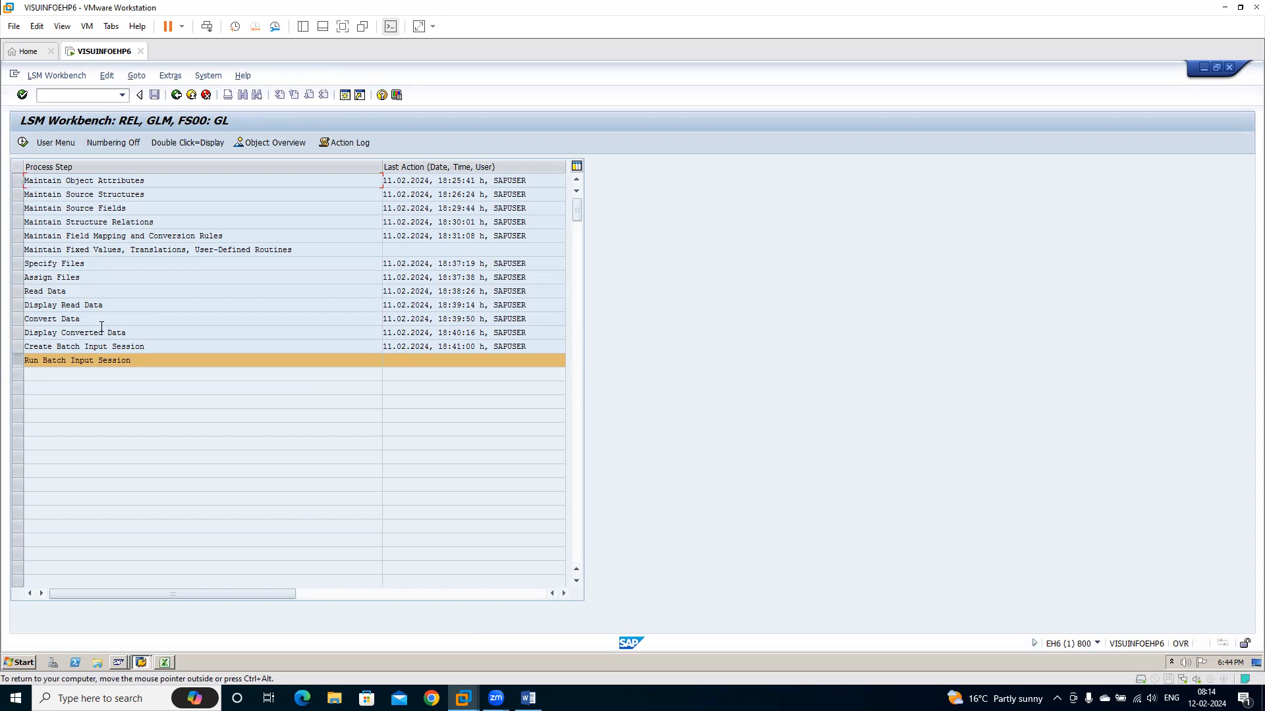
Review the process steps from Specify Files to Run Batch Input Session, view the FS00 session overview, and return
left_click(145, 334)
left_click(17, 348)
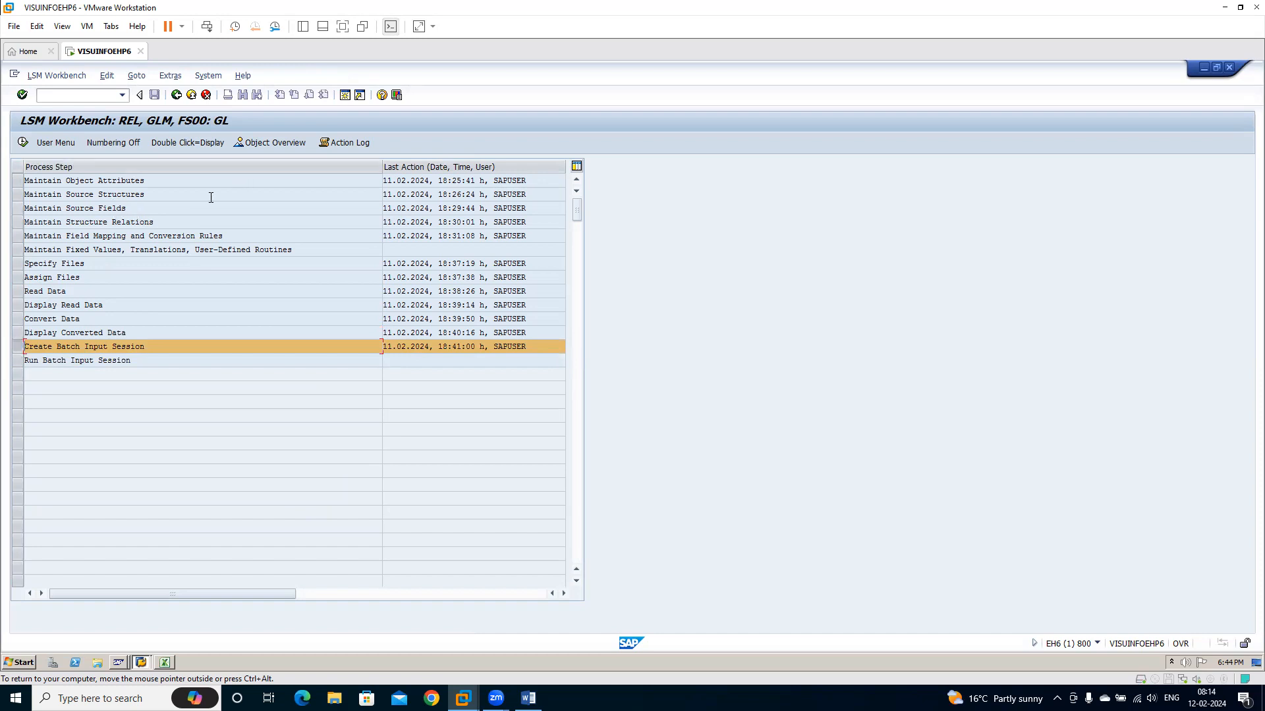
left_click(19, 266)
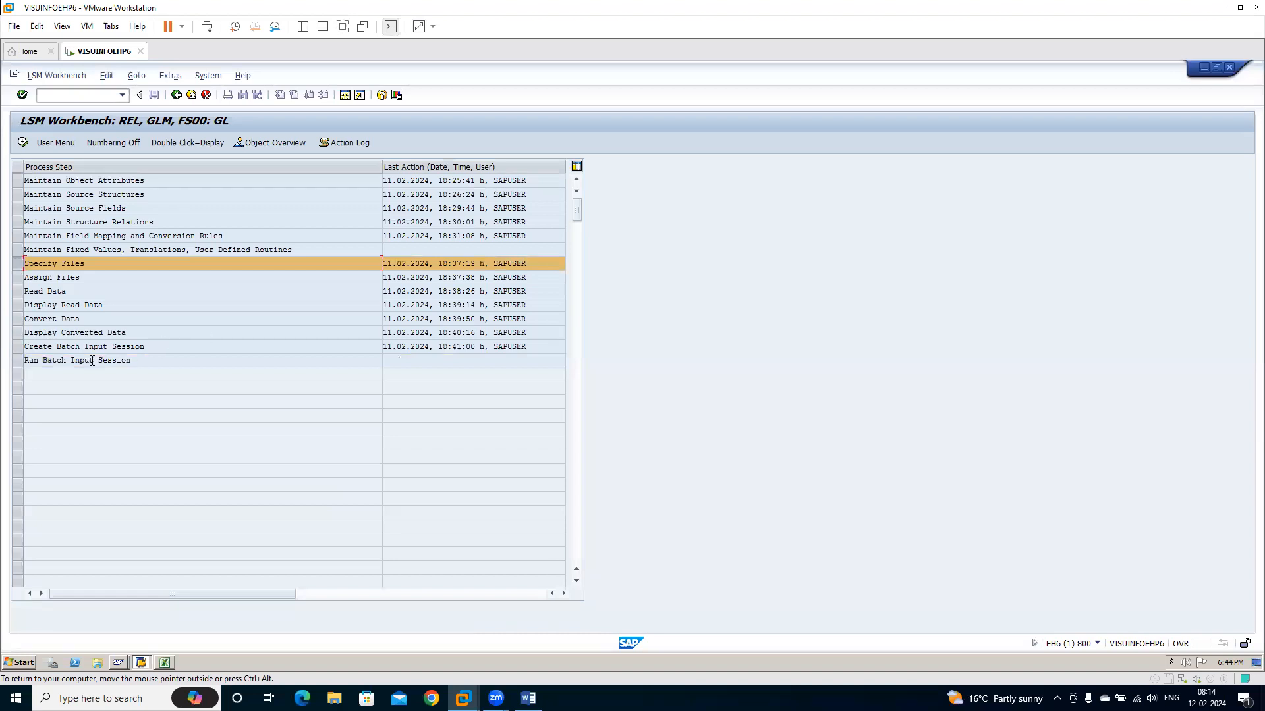
left_click(17, 349)
left_click(19, 360)
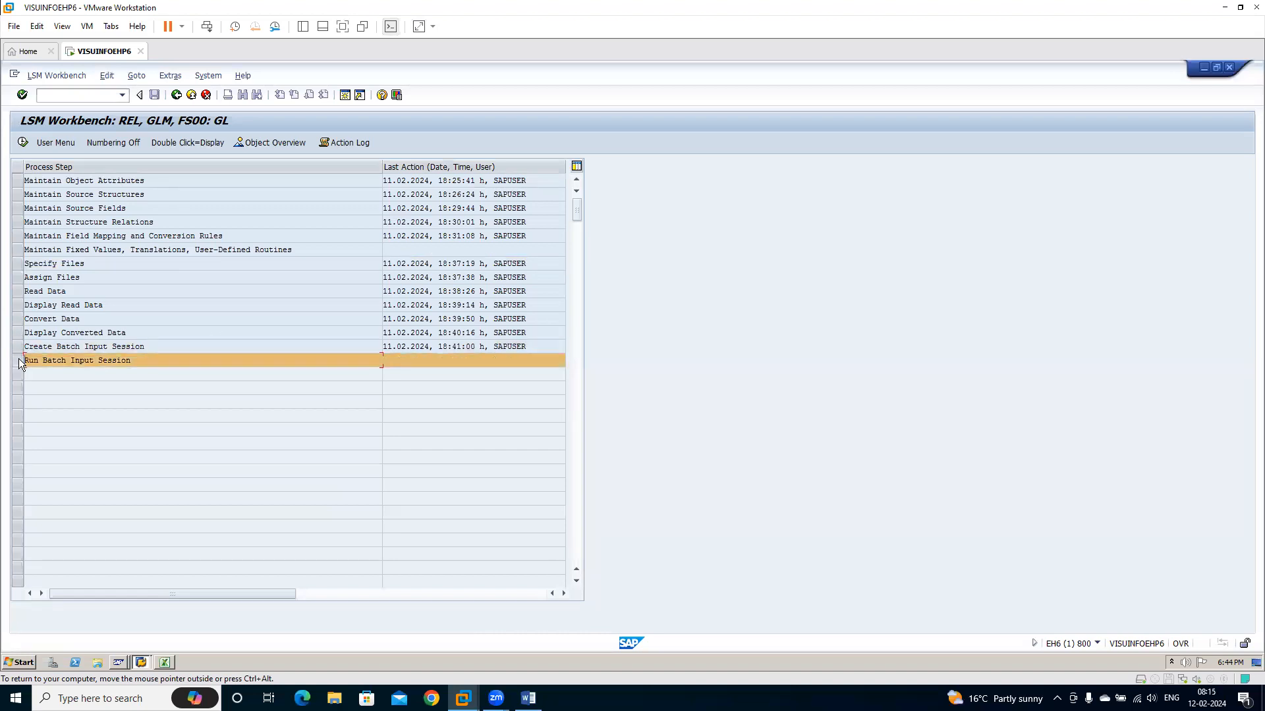
double_click(50, 361)
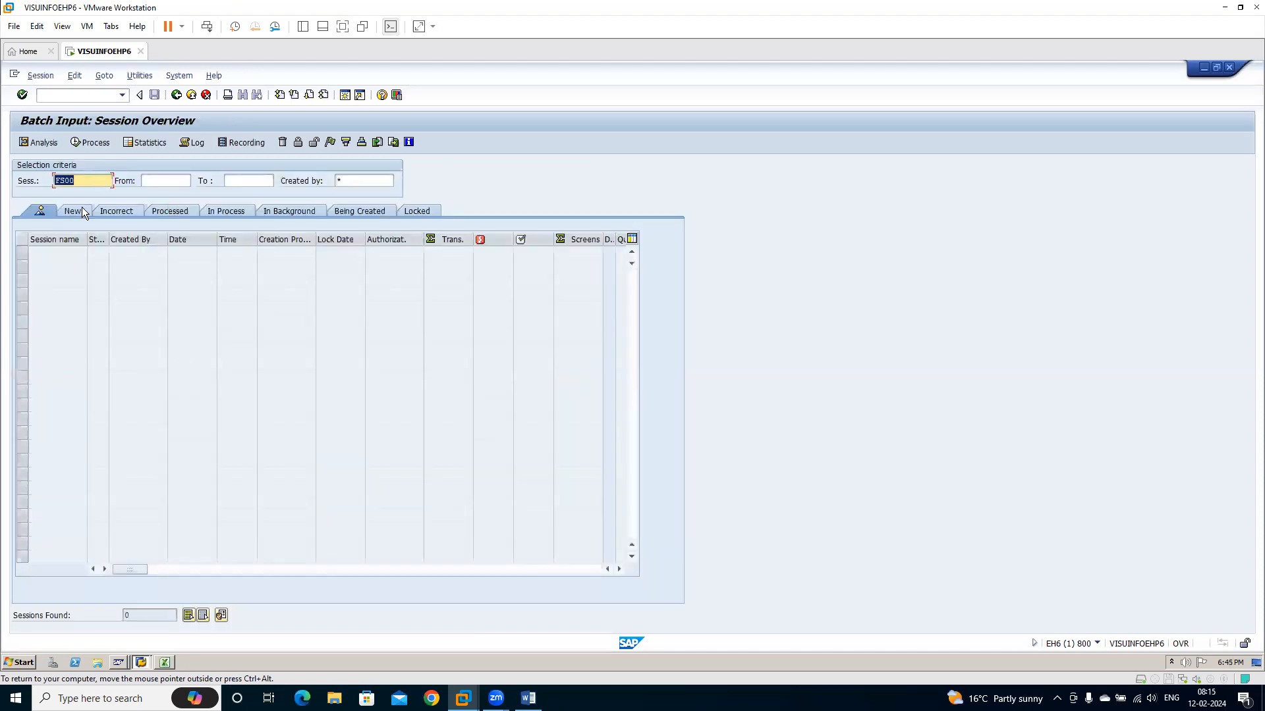
left_click(177, 96)
Switch to the LSMW guide in Word, read through the recording and source structure instructions, and return to SAP
left_click(528, 698)
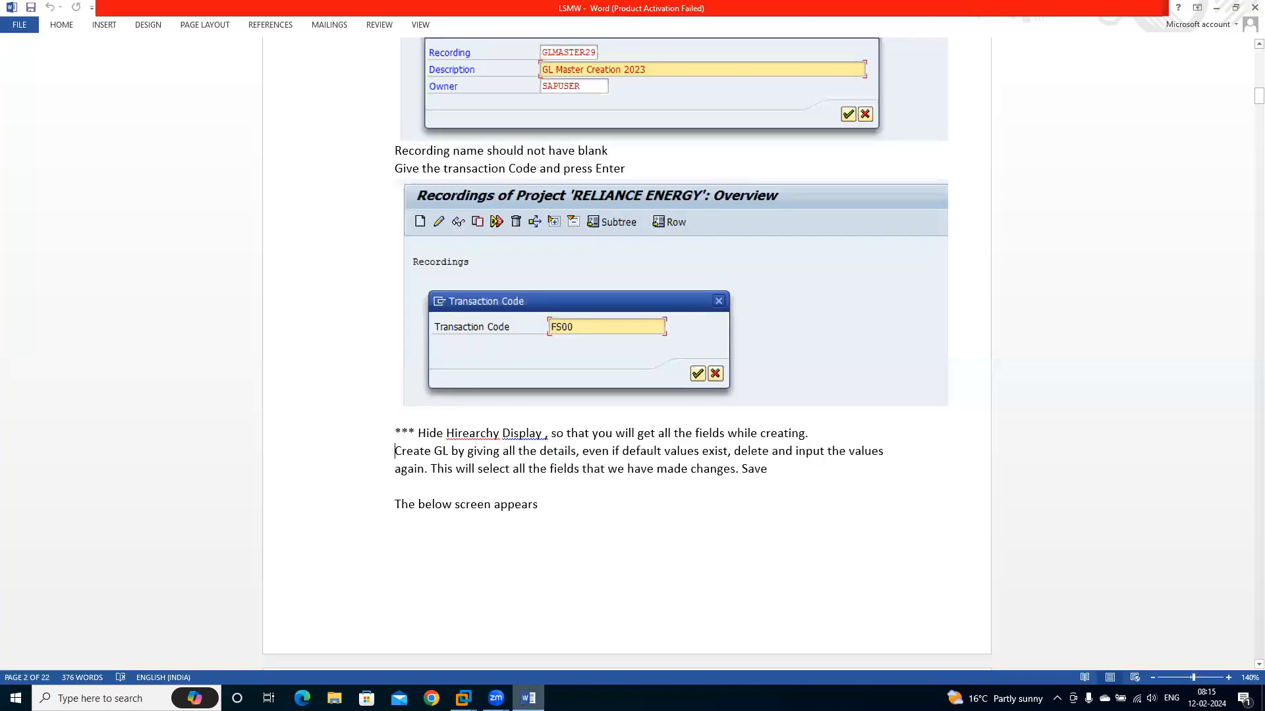
scroll(601, 627, "down", 20)
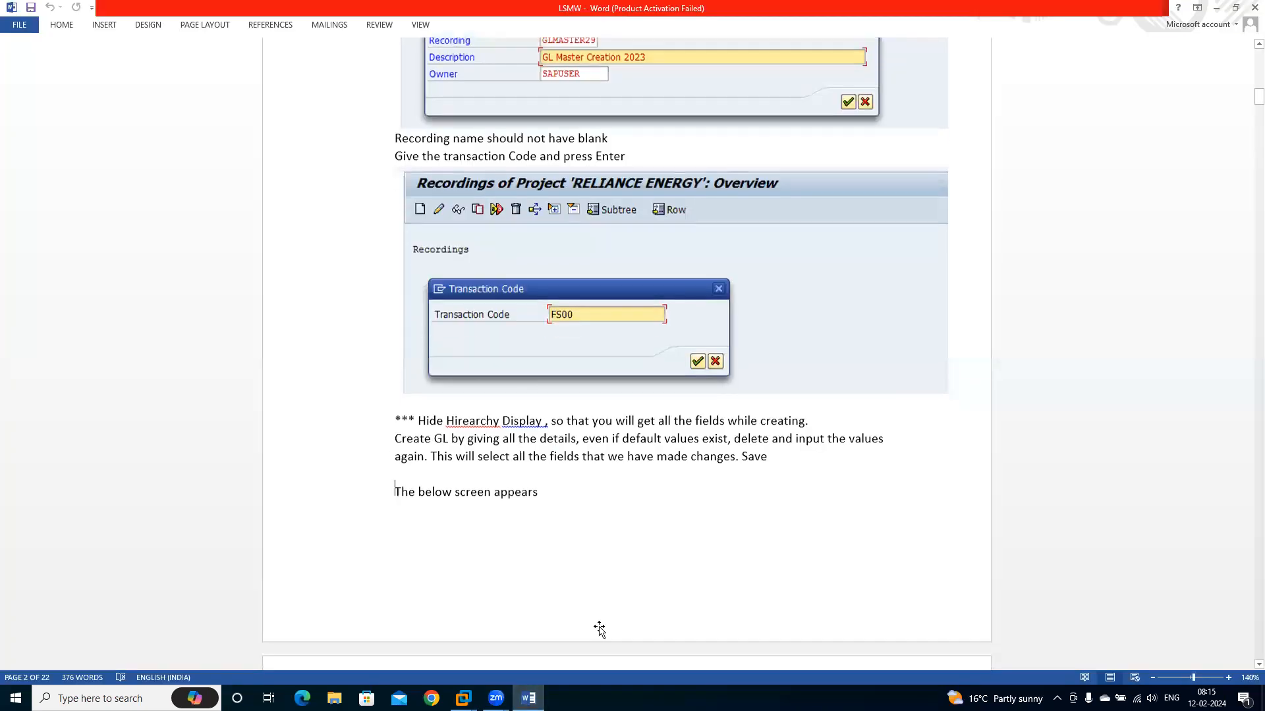
scroll(601, 626, "down", 20)
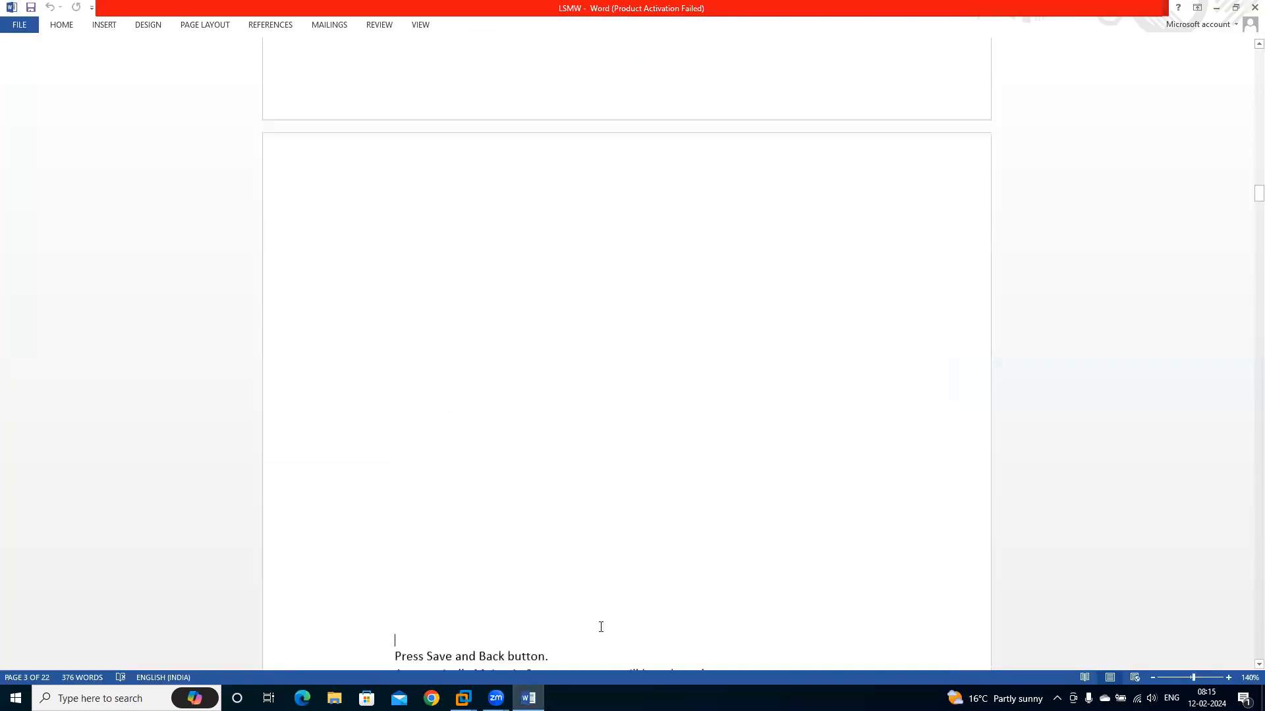
scroll(601, 626, "down", 20)
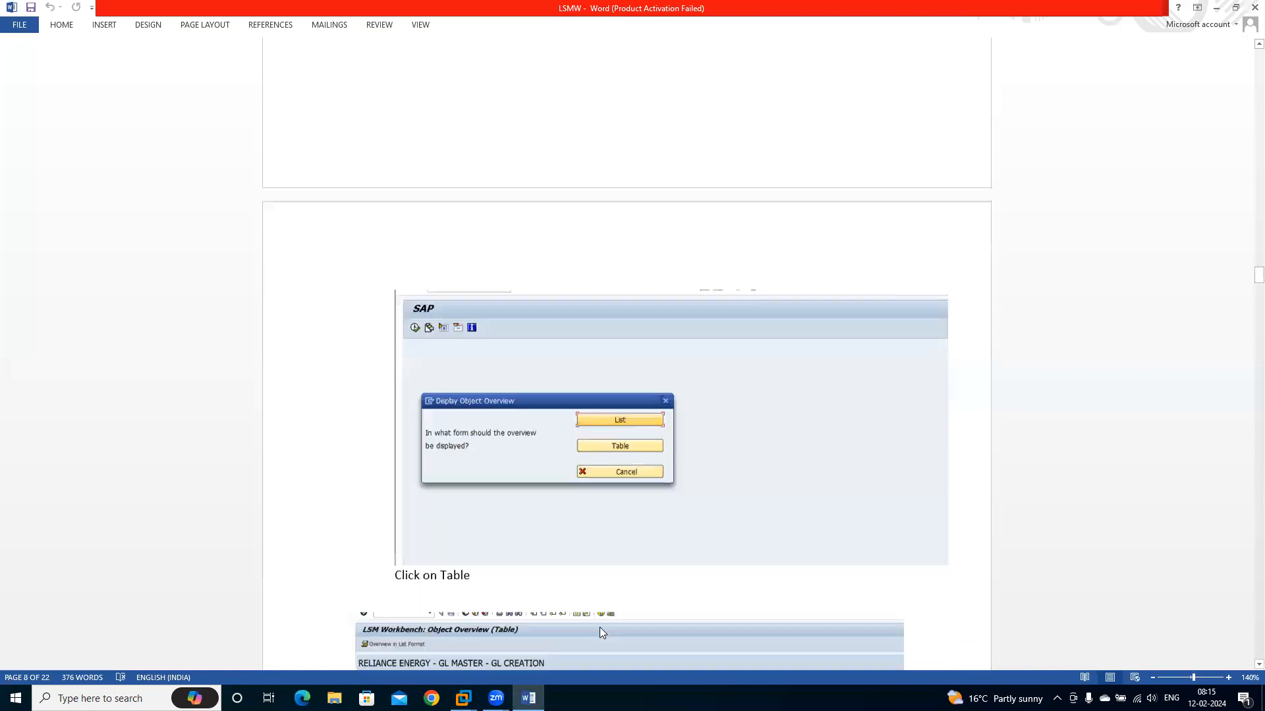
left_click(601, 627)
key("Down")
key("Down")
key("Down")
key("Down")
key("Down")
key("Down")
key("Down")
key("Down")
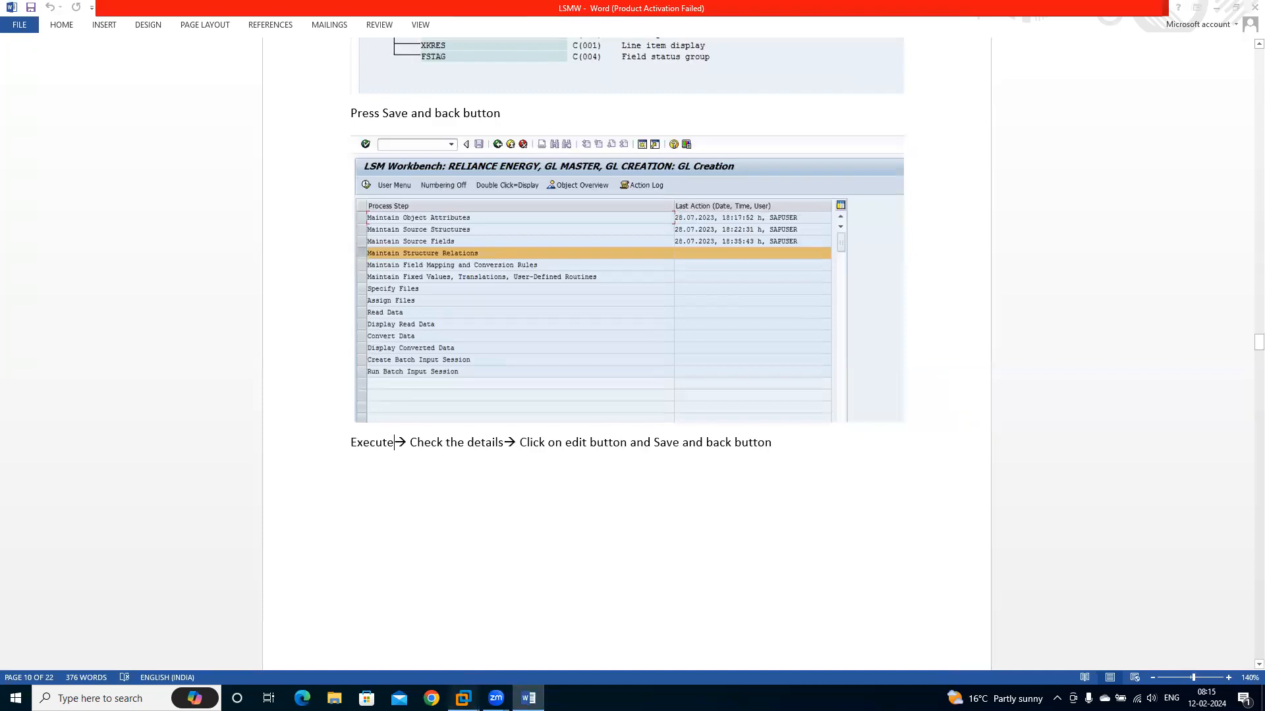
mouse_move(461, 692)
left_click(516, 598)
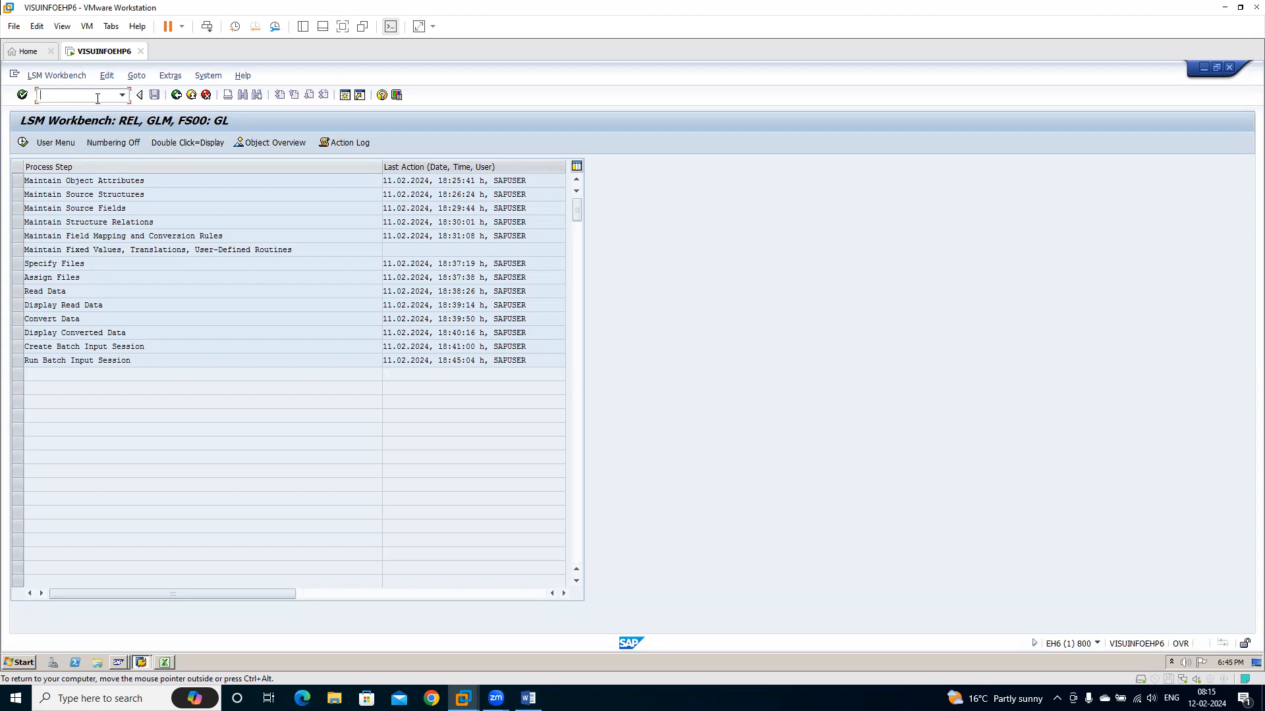
Restart transaction LSMW and pass the welcome message to reach the project selection
type("/nlsmw")
key("Return")
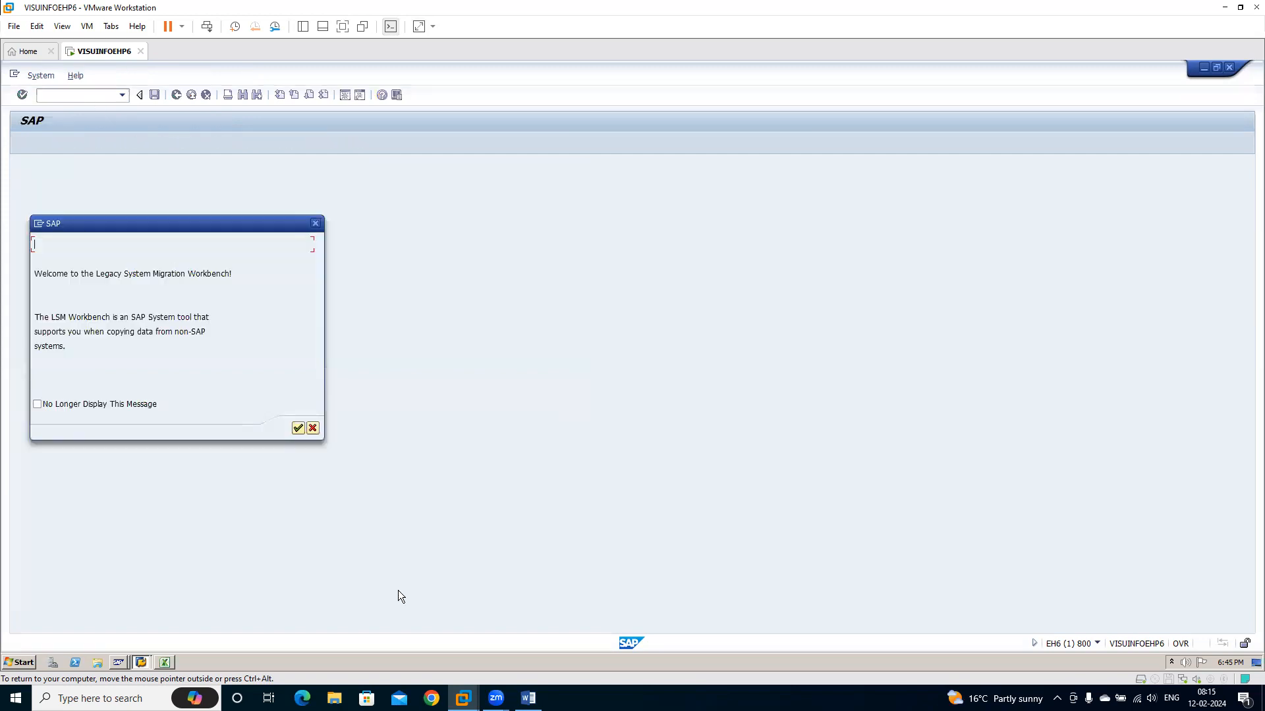
key("Return")
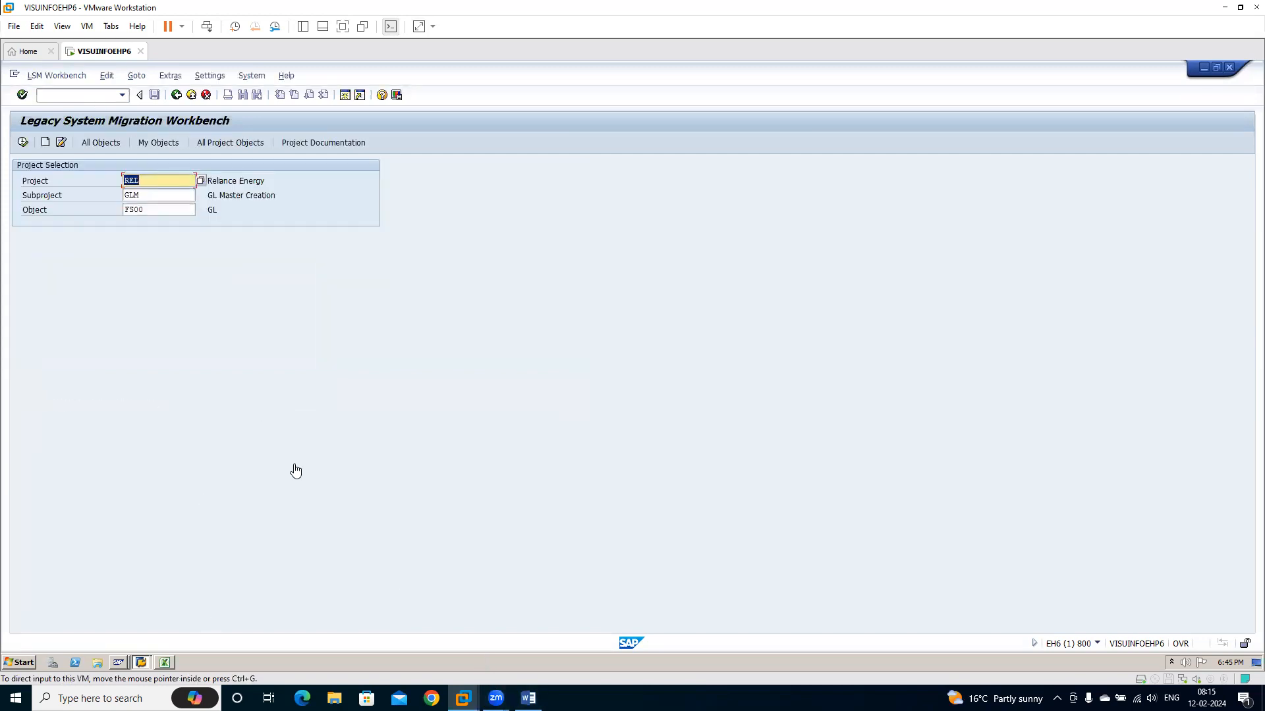
Enter subproject VM and object XK01 under project REL
left_click(147, 192)
key("BackSpace")
key("BackSpace")
key("BackSpace")
type("VM")
key("Tab")
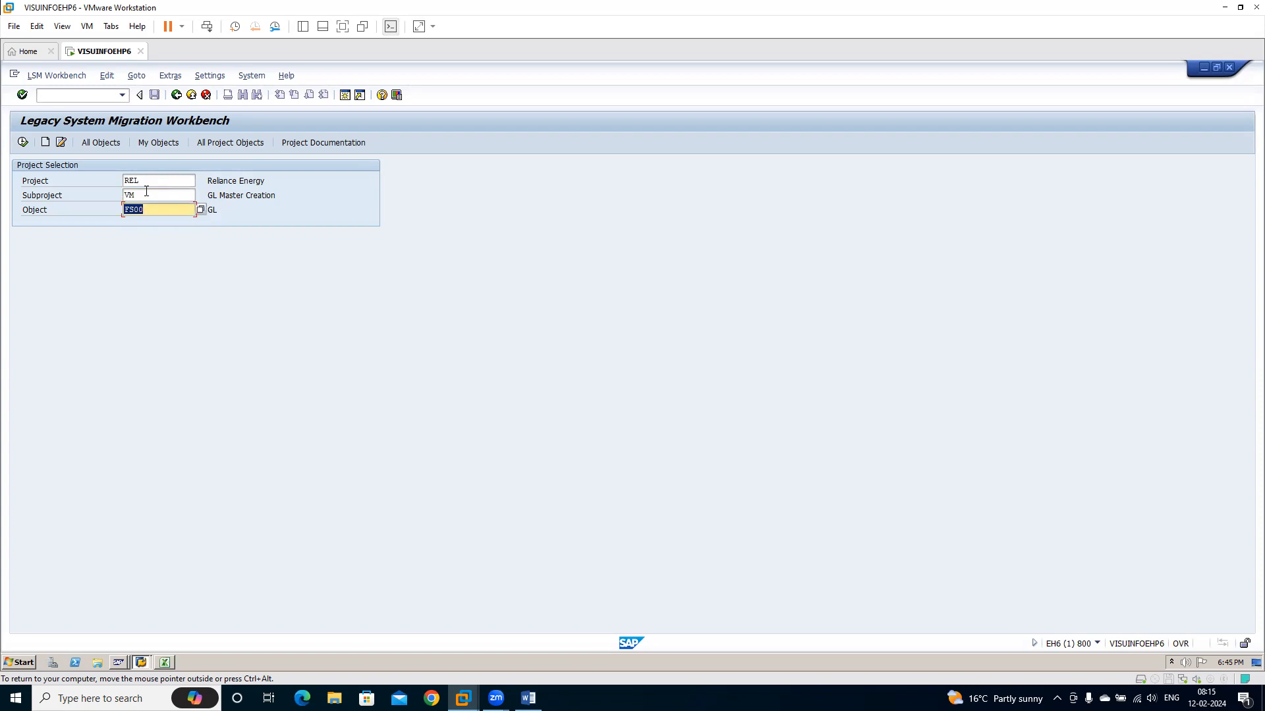
type("XK01")
key("Return")
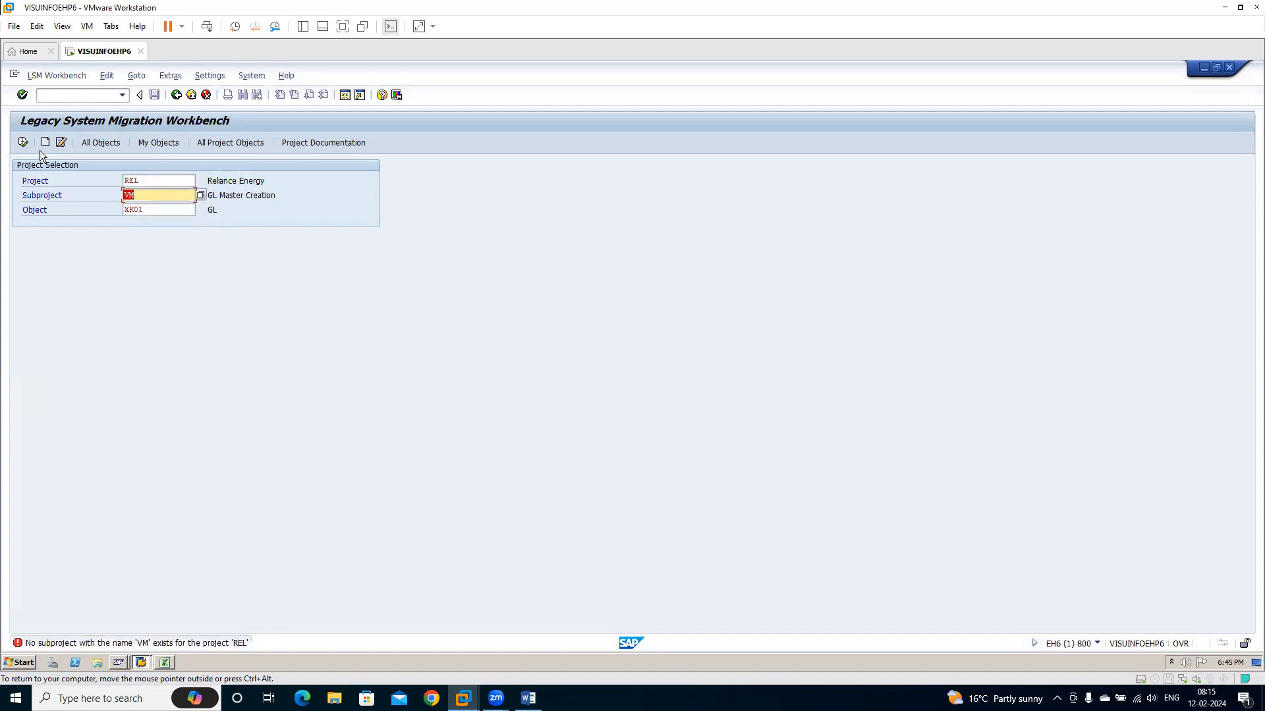
Create subproject VM with the description VM Creation and object XK01 with the name VM Creation
left_click(45, 142)
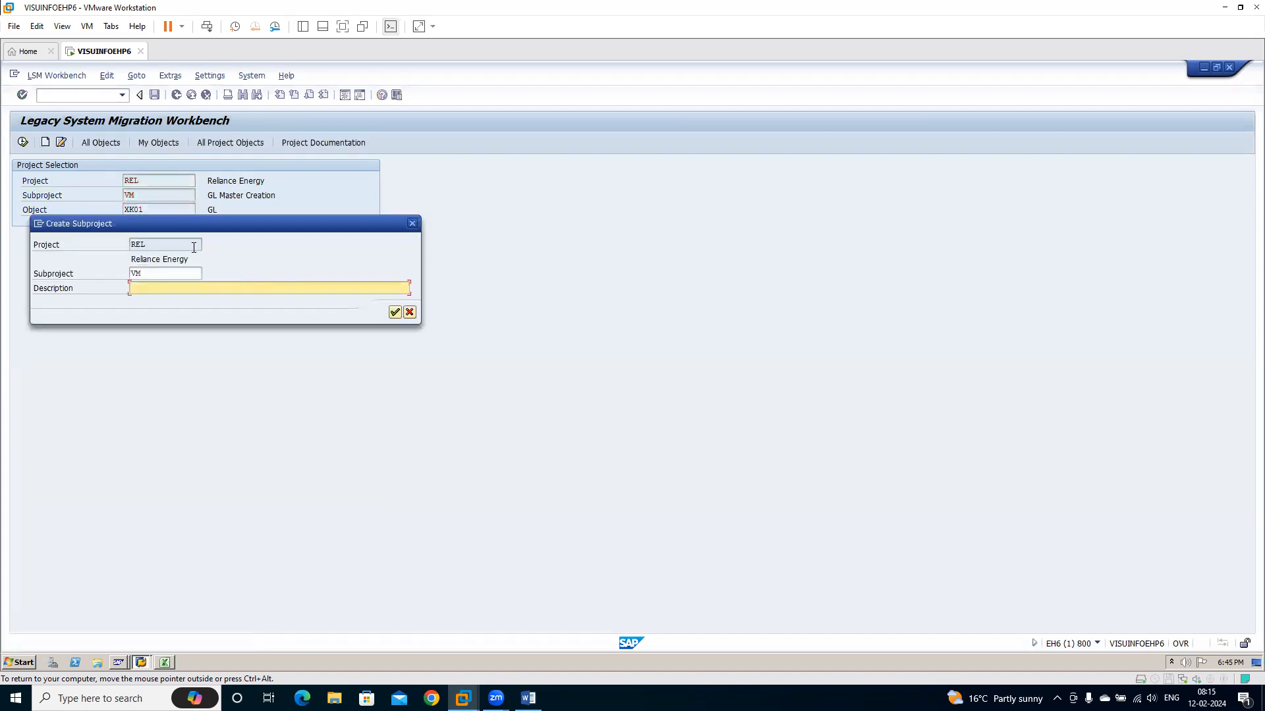
type("VM Creation")
left_click(395, 313)
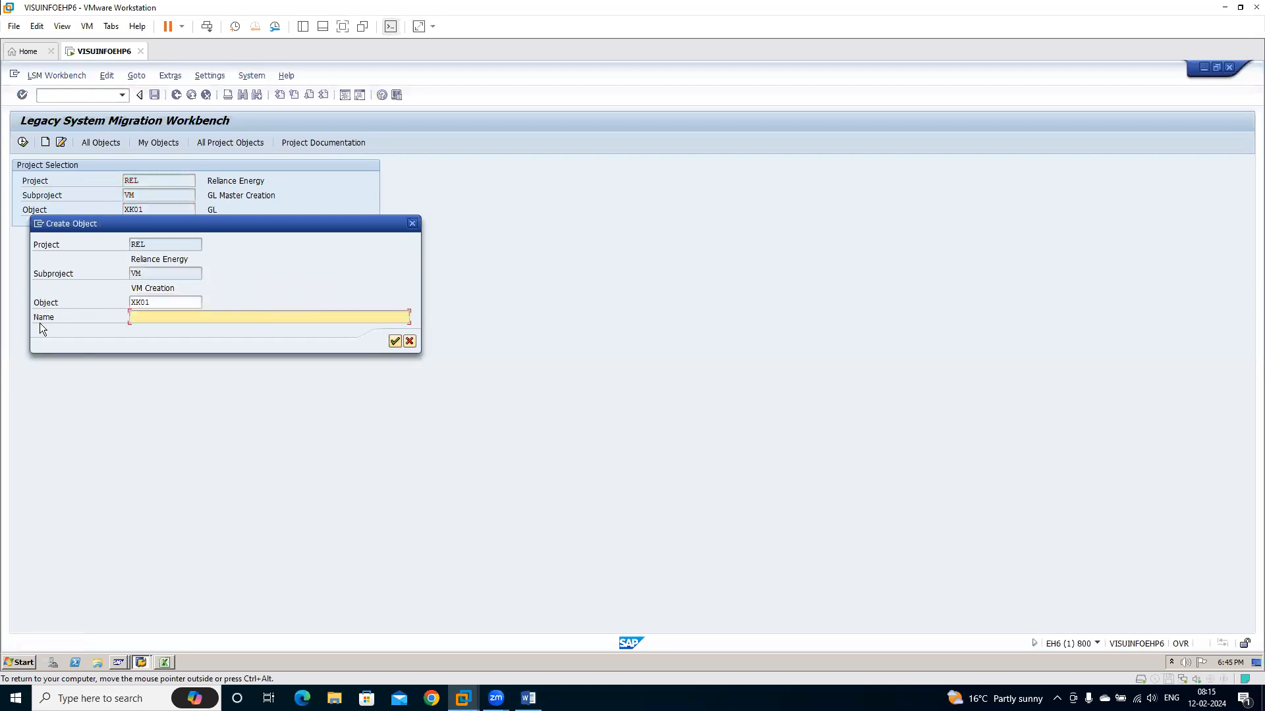
type("VM Cration")
key("Return")
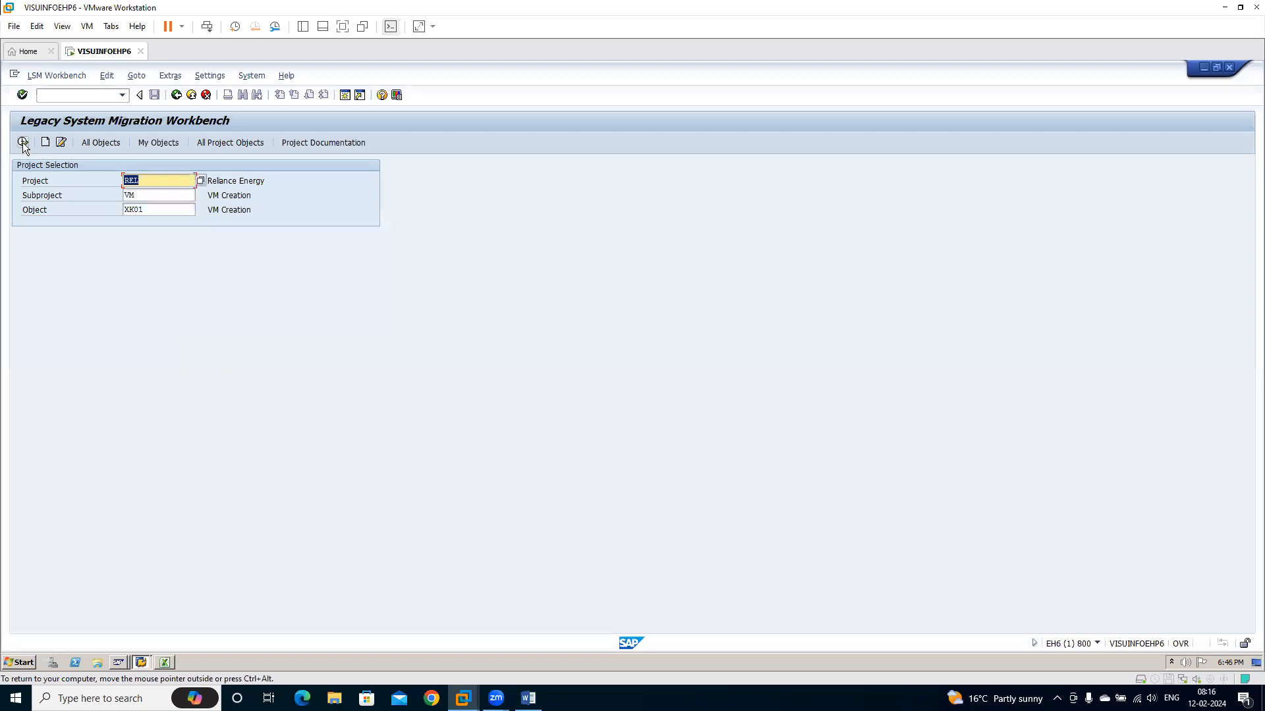
In the recordings of project REL, try to create a recording named VMC with the description Vendor Creation
left_click(105, 75)
mouse_move(146, 77)
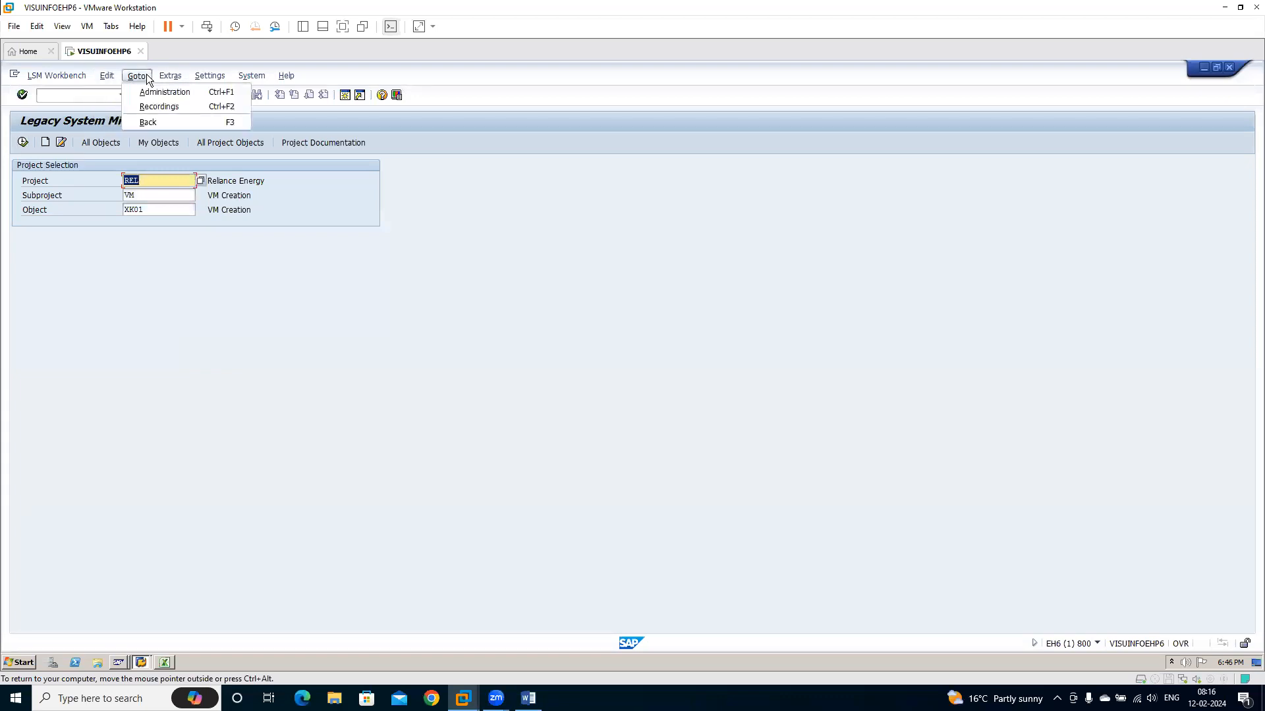
left_click(160, 108)
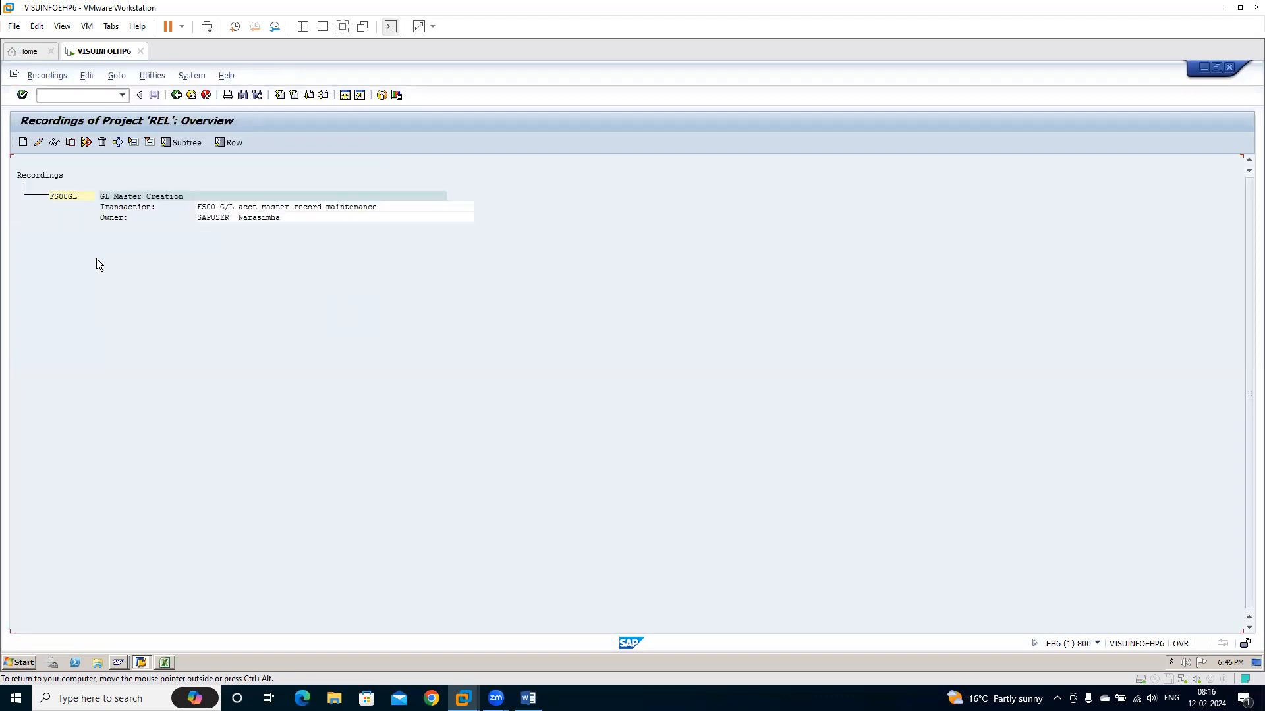
left_click(22, 142)
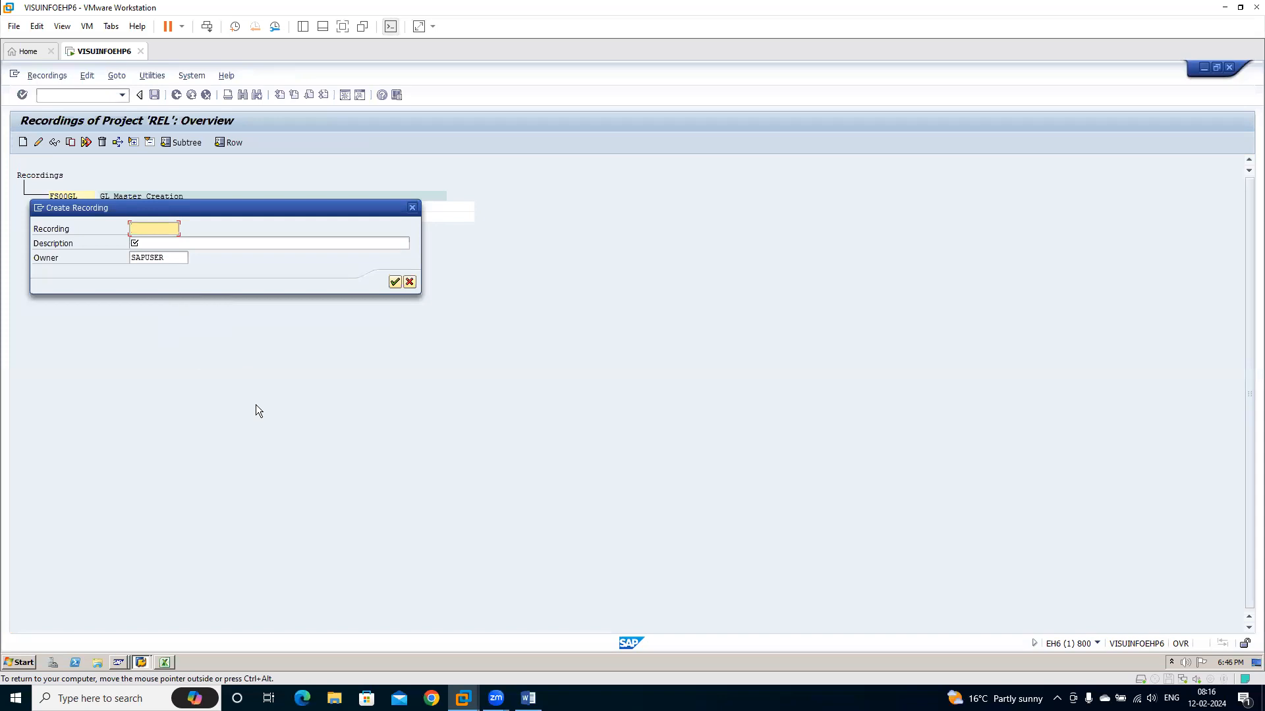
type("VMC")
key("Tab")
type("Vendor C")
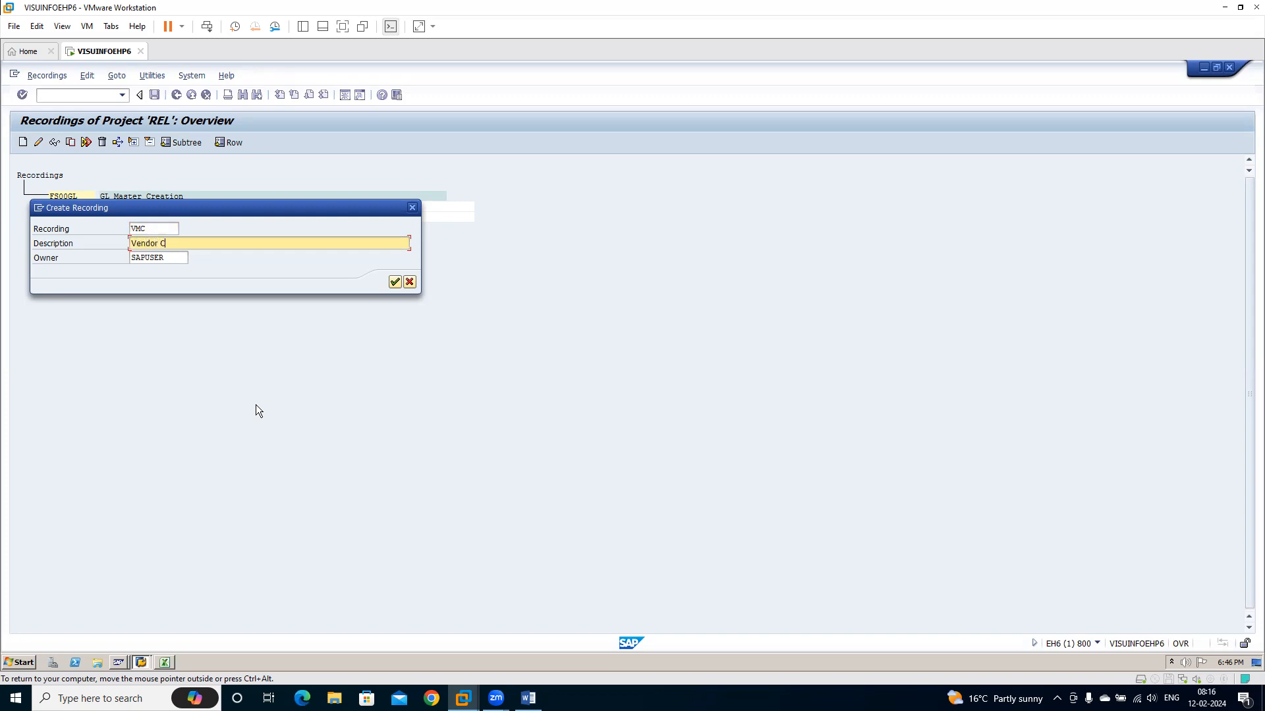
type("reation")
key("Return")
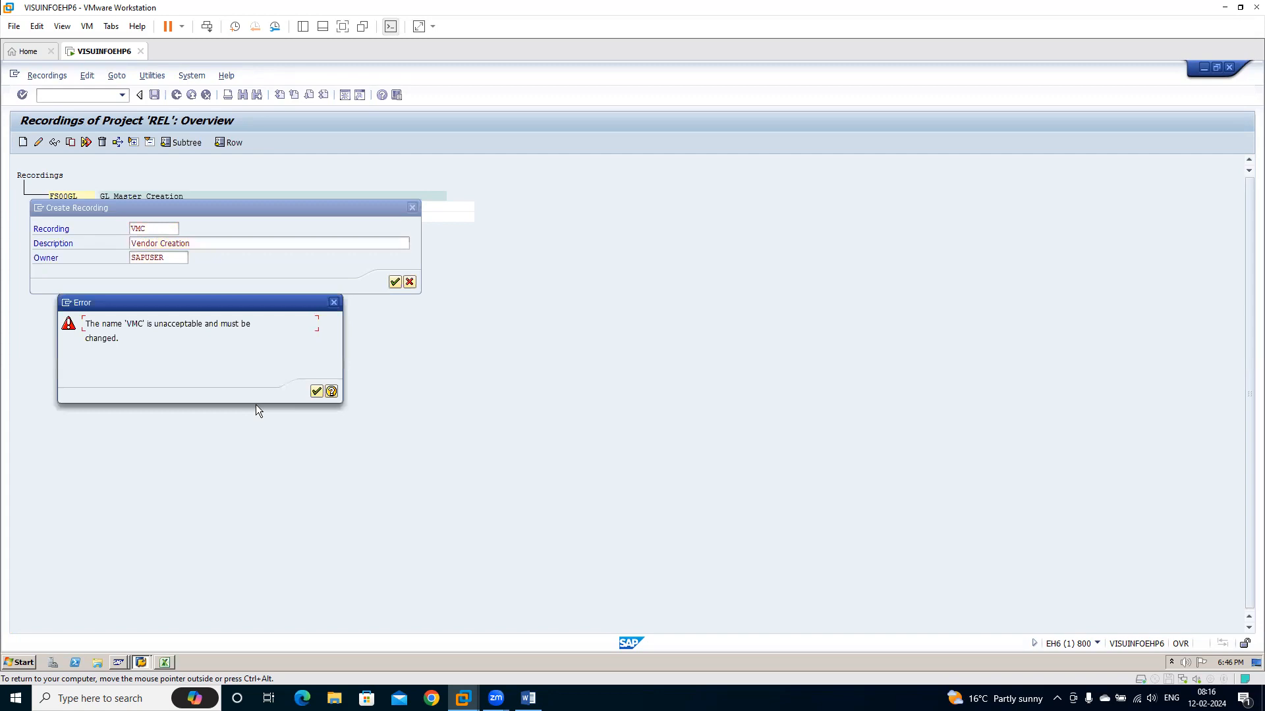
Add REL to the end of the recording name and start recording transaction XK01
left_click(318, 393)
left_click(153, 226)
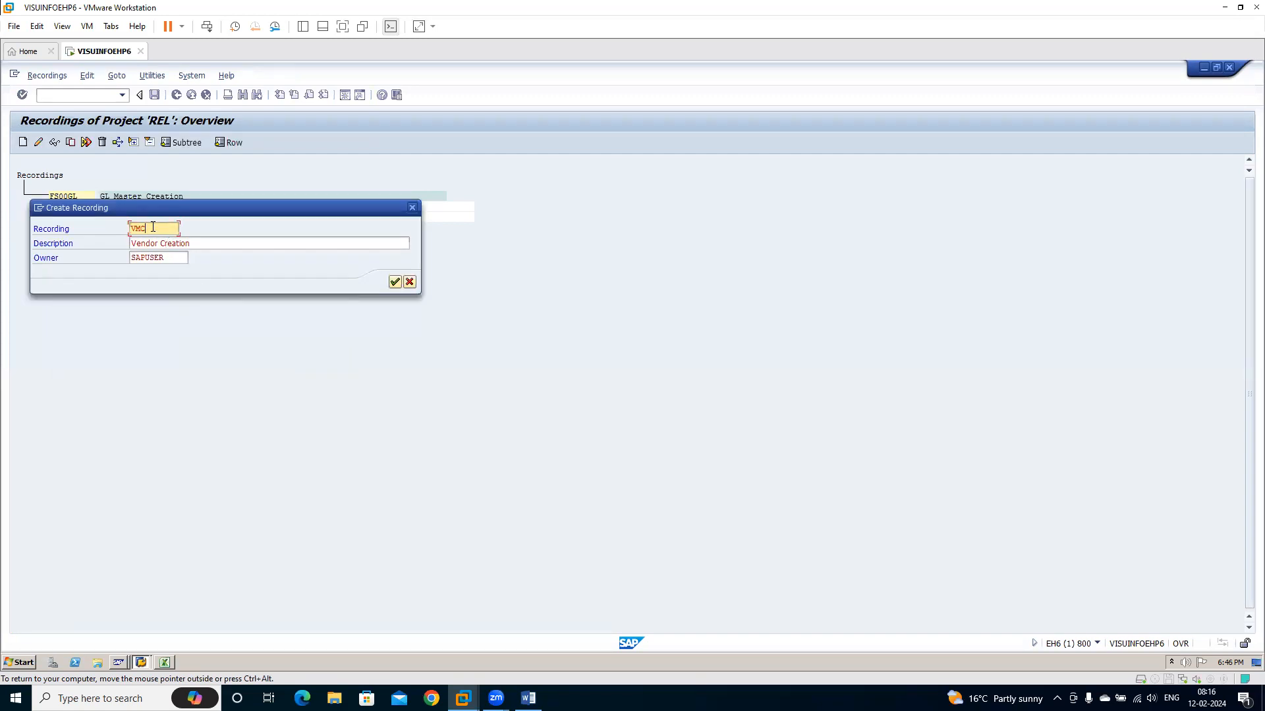
type("REL")
key("Return")
type("XK0")
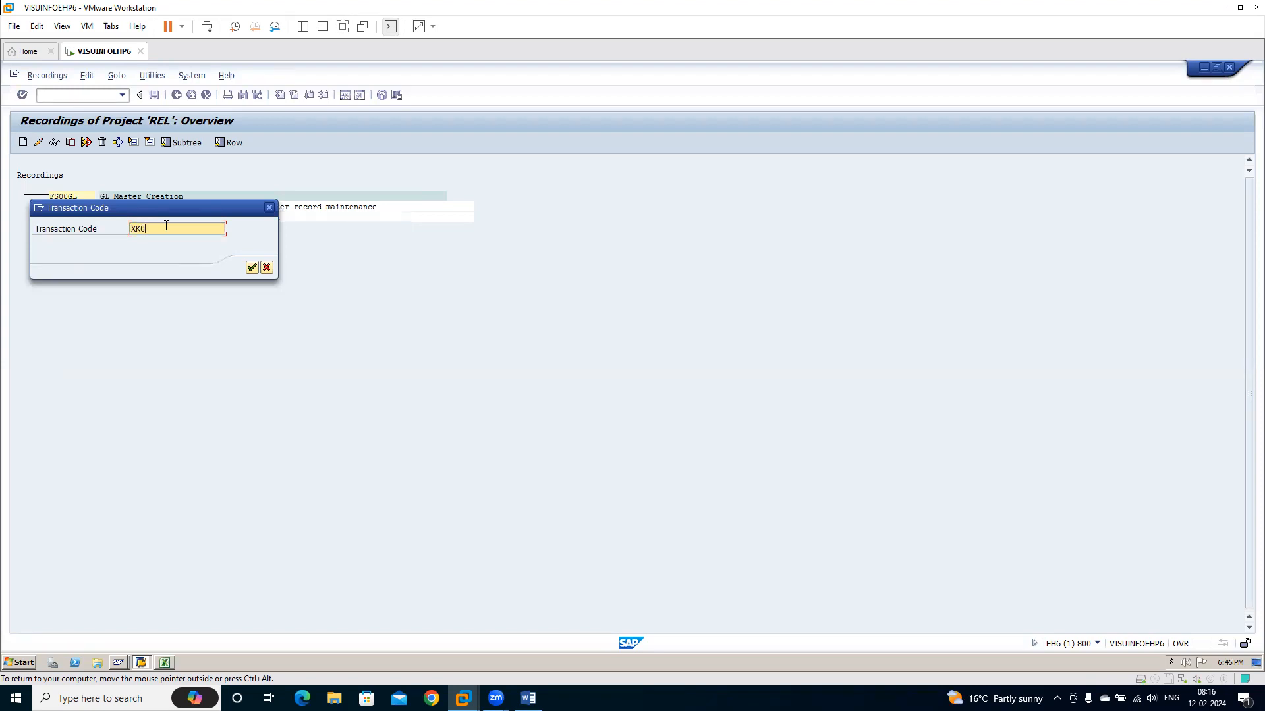
type("1")
key("Return")
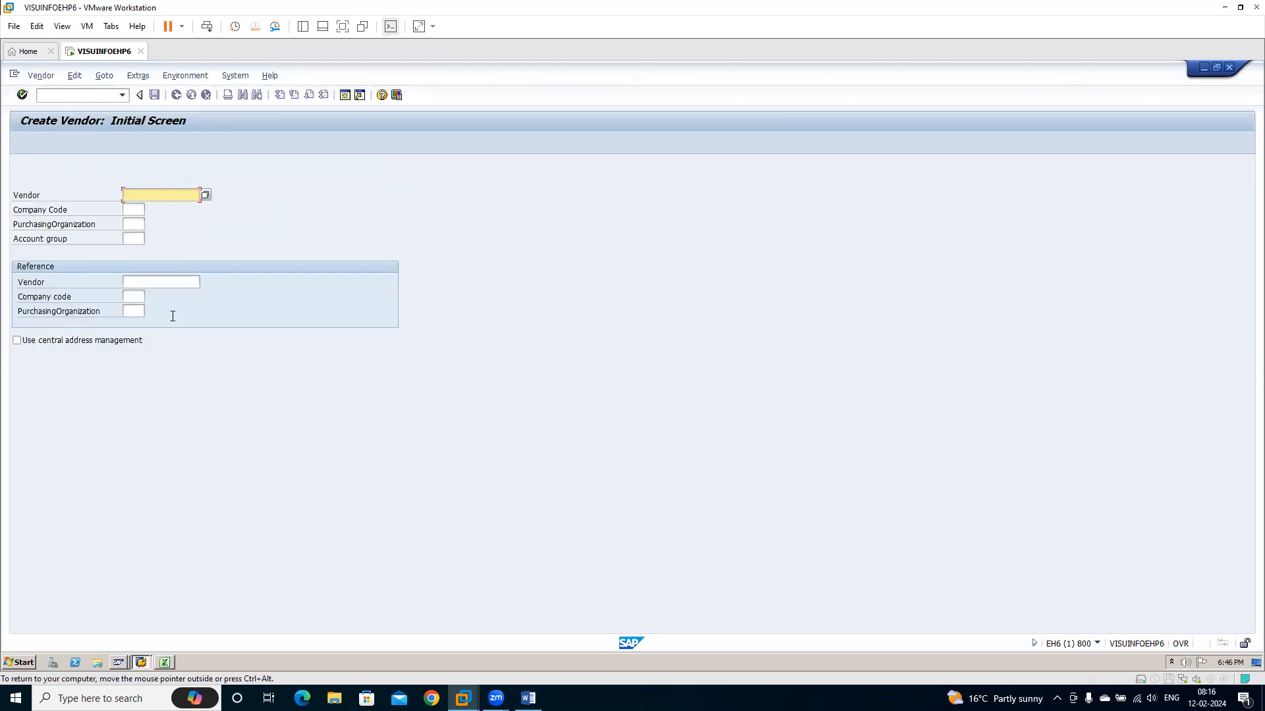
Start the new vendor with company code 2501 and account group RILD for Reliance Domestic Vendors
left_click(132, 209)
type("2501")
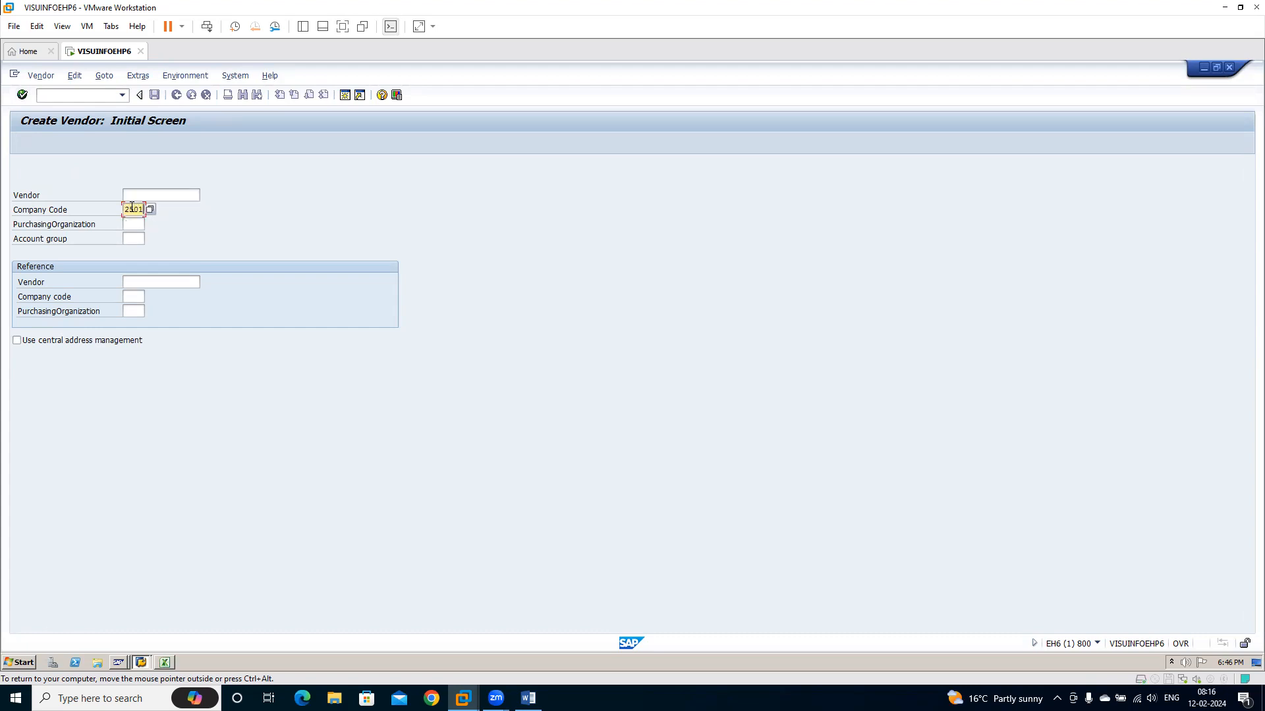
left_click(135, 238)
left_click(151, 238)
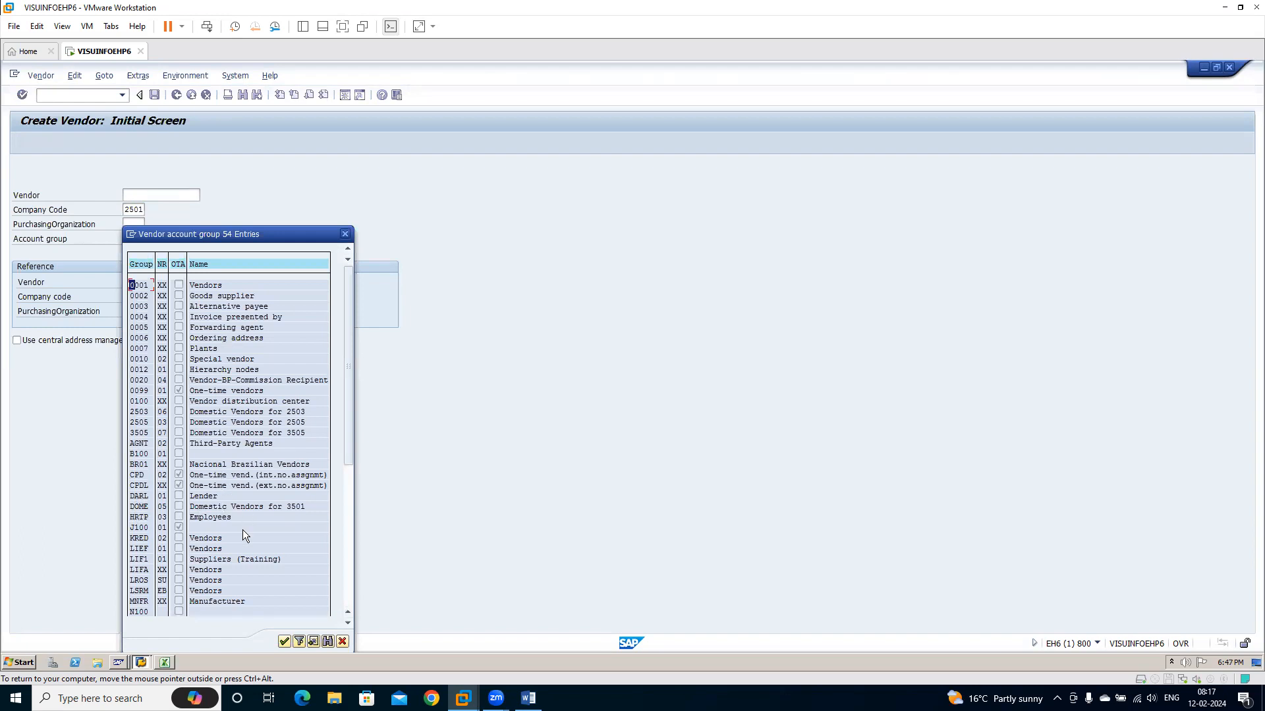
left_click_drag(348, 443, 349, 608)
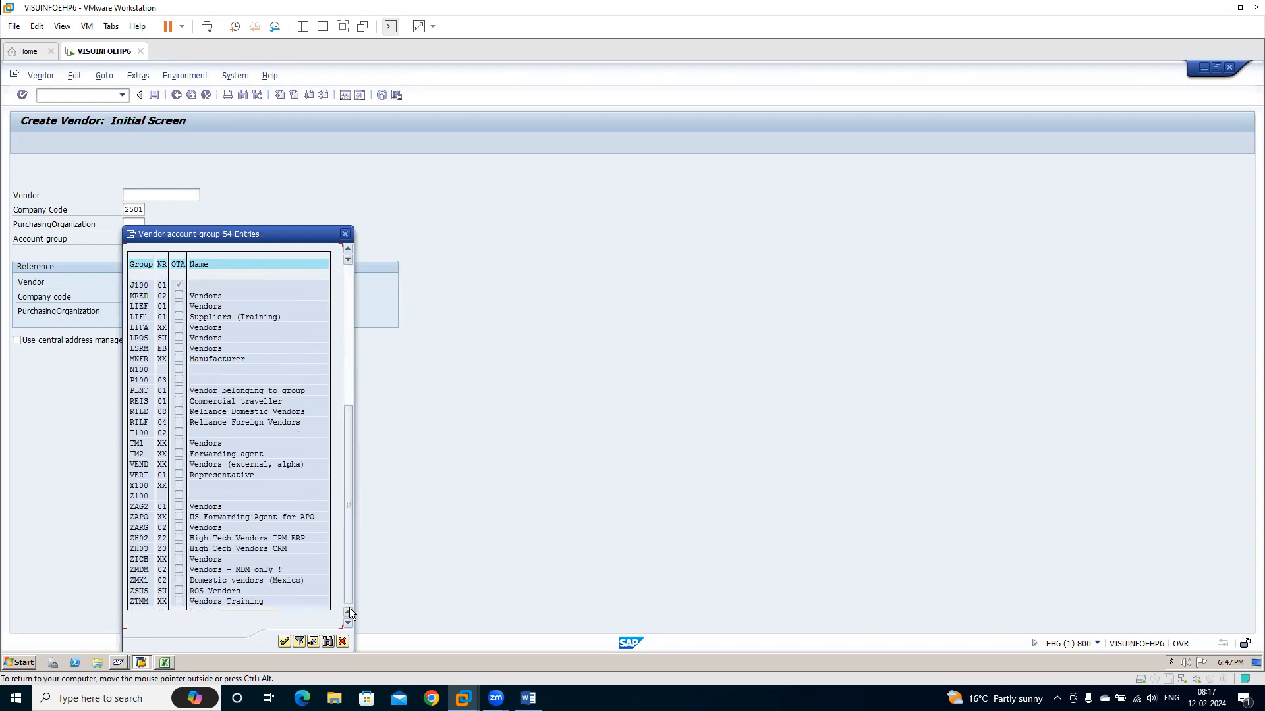
left_click(349, 609)
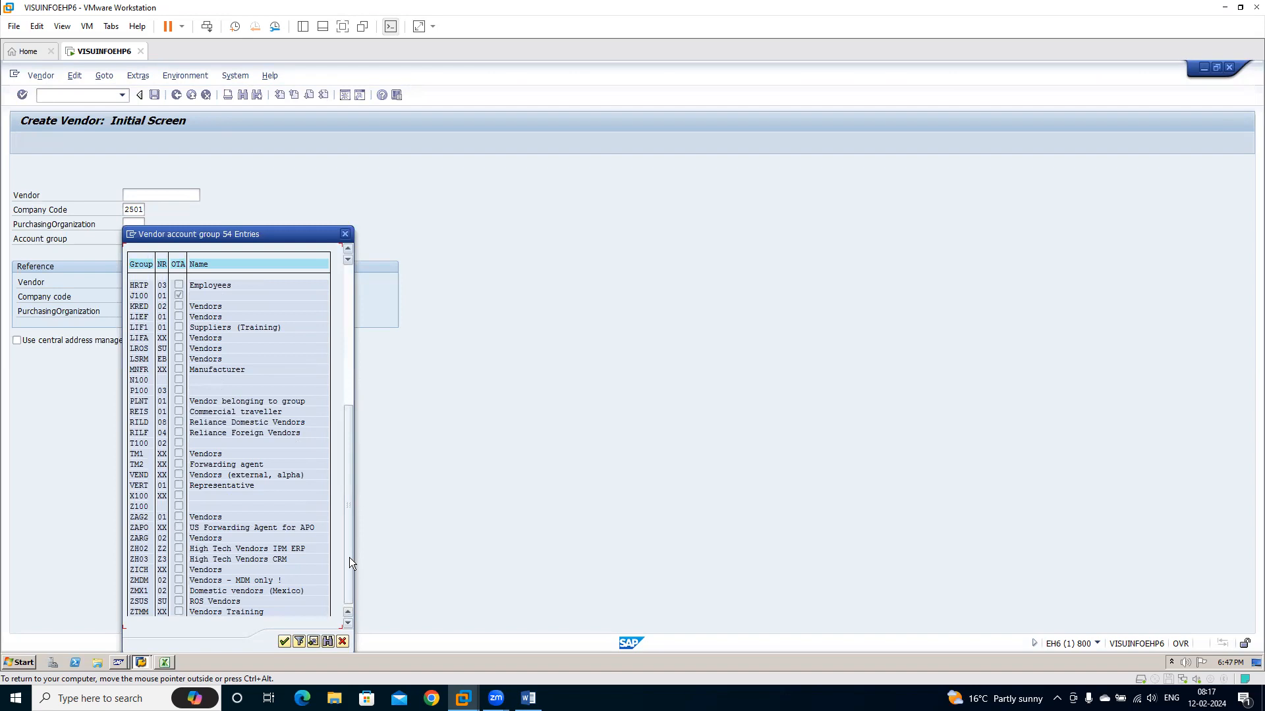
double_click(137, 427)
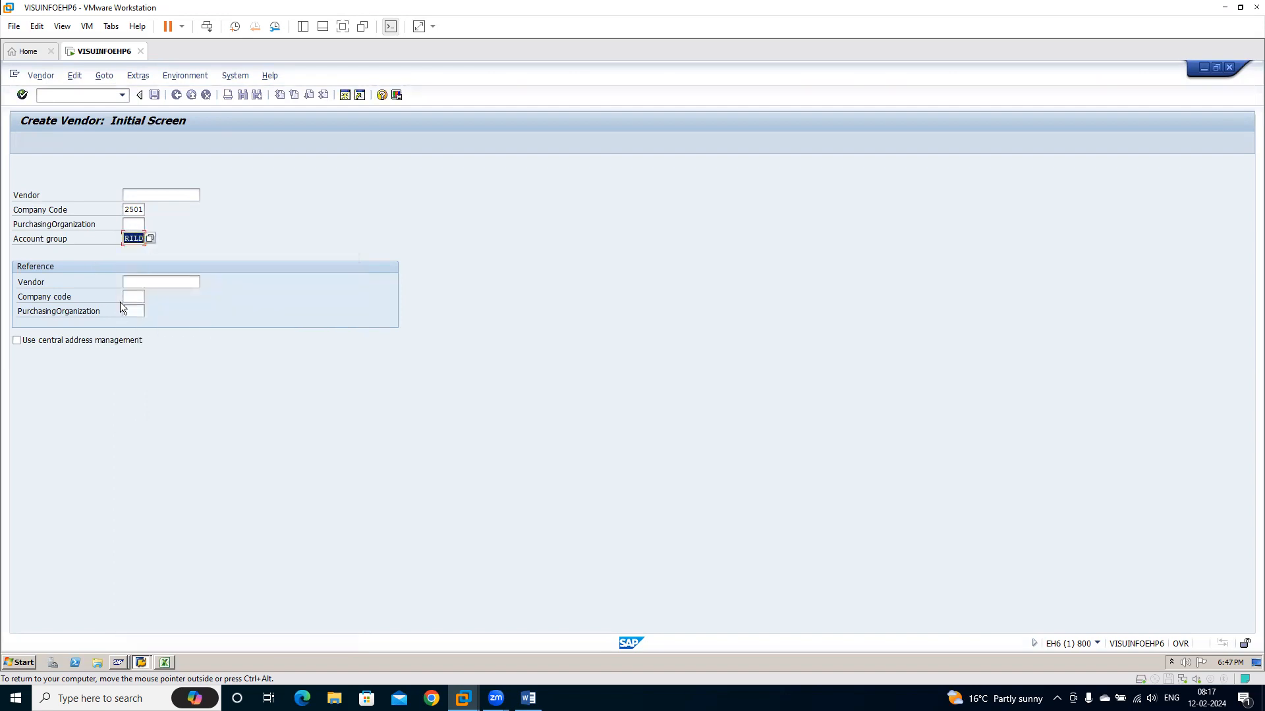
key("Return")
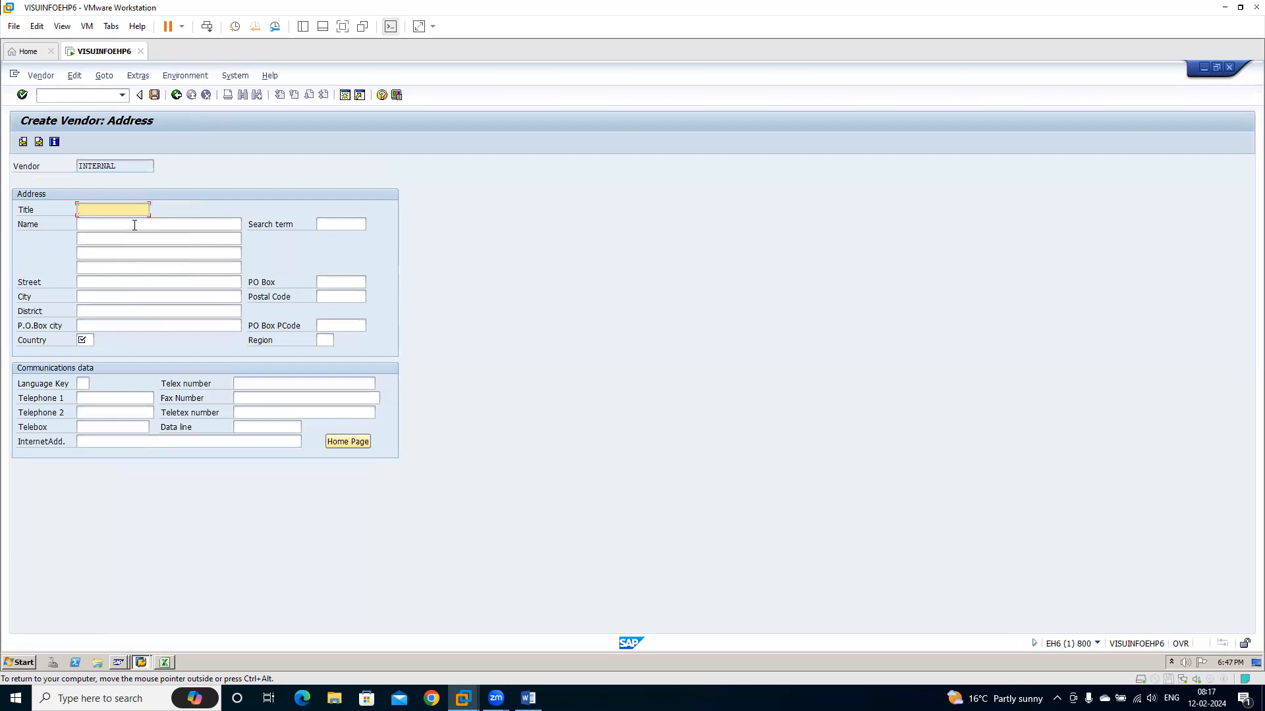
Enter the vendor's name and country IN in the address data and continue to the control data
left_click(134, 225)
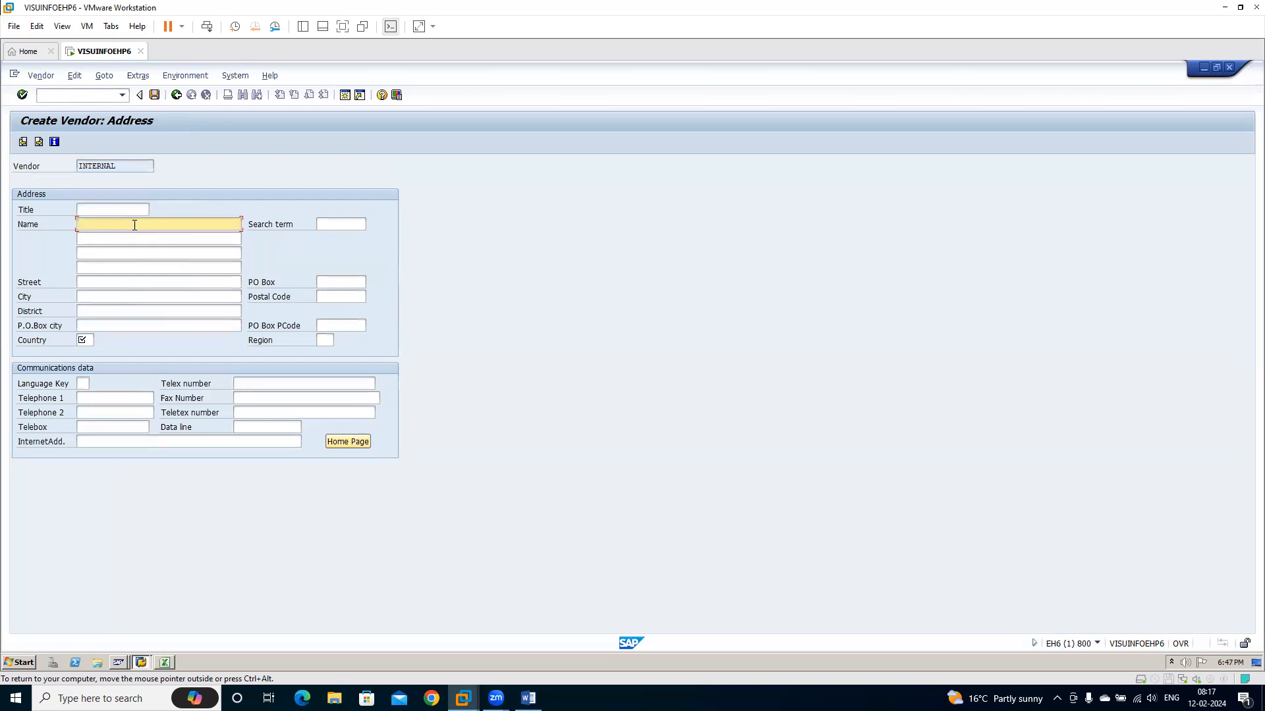
type("am")
left_click(86, 340)
type("IN")
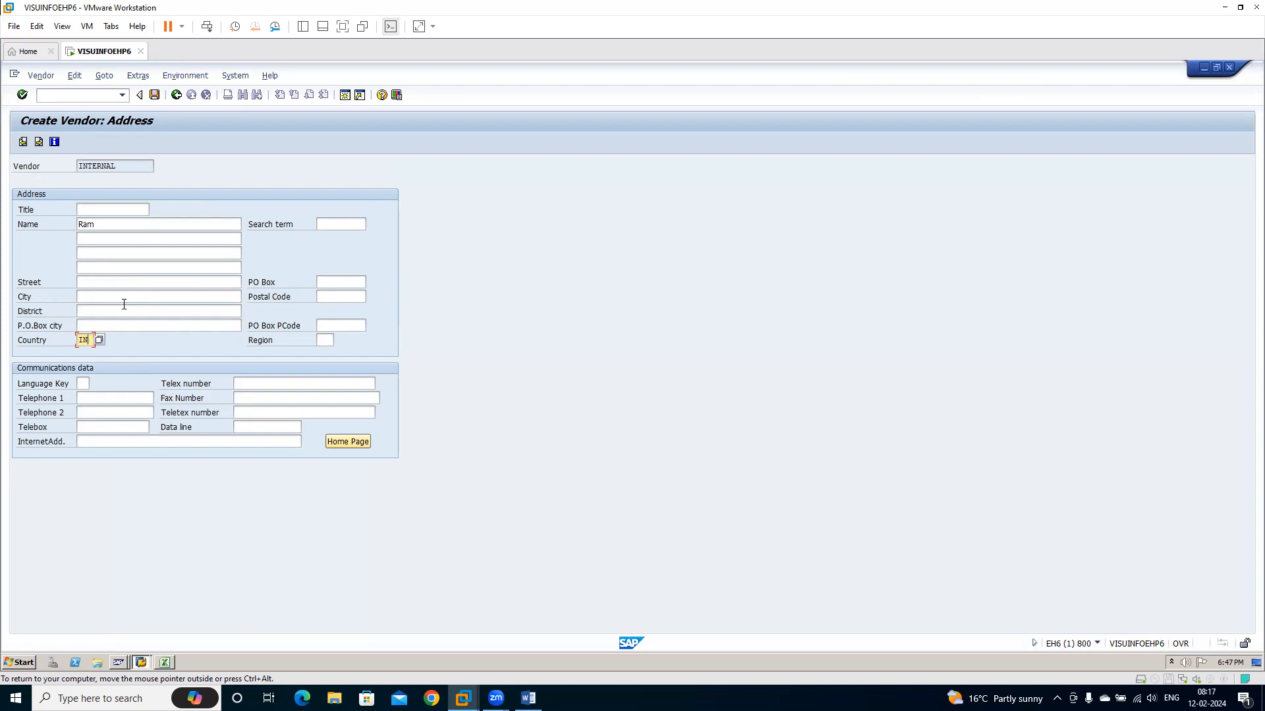
key("Return")
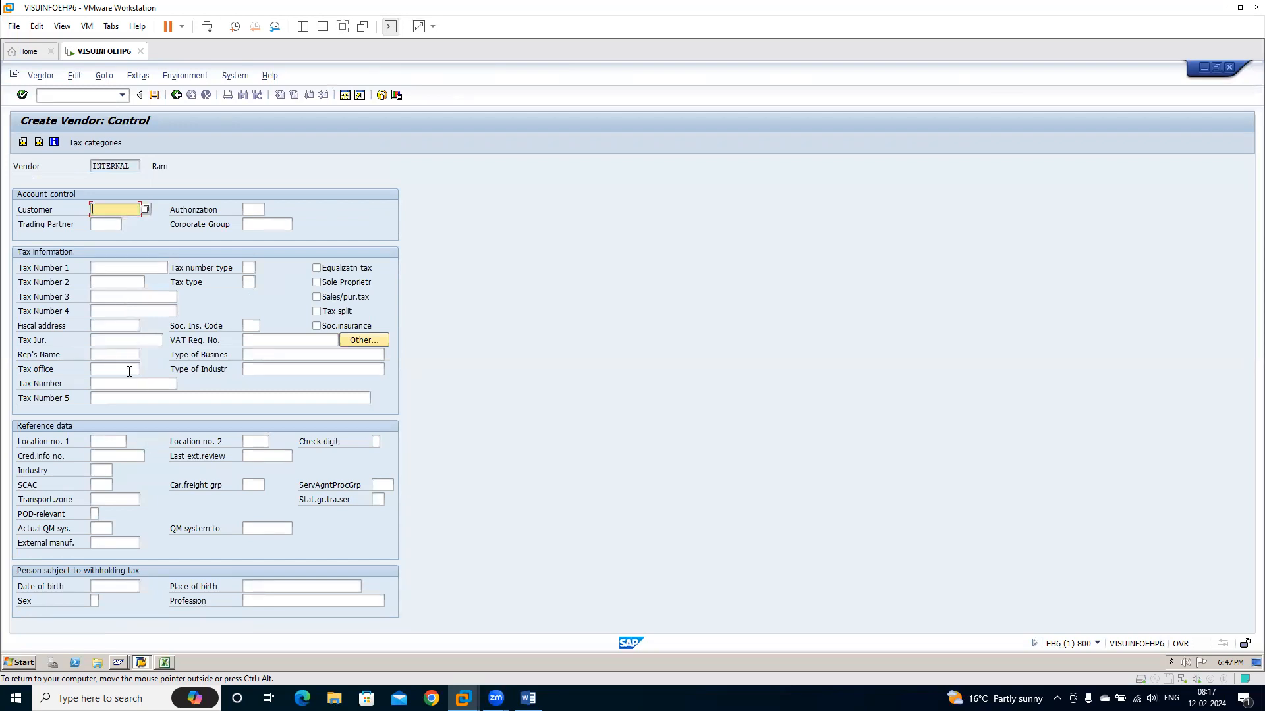
Leave the control, bank and contact data blank and set reconciliation account 100500 and cash management group A1 for the vendor
key("Return")
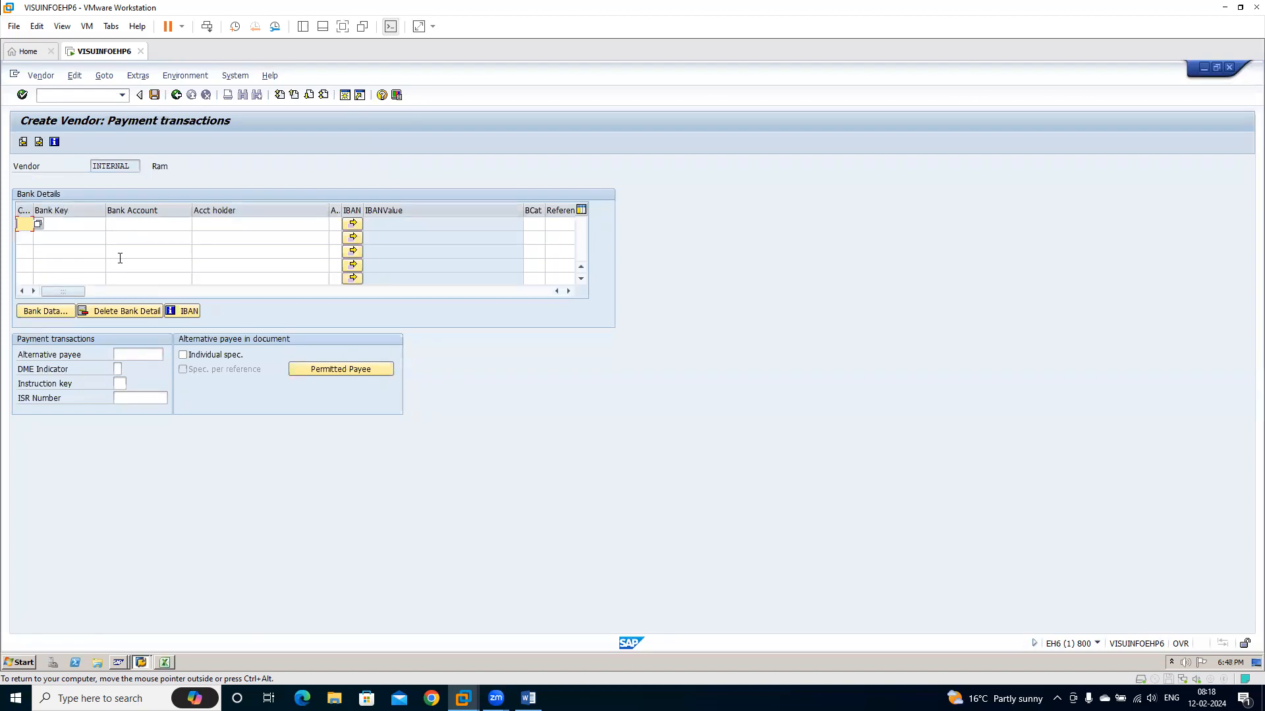
key("Return")
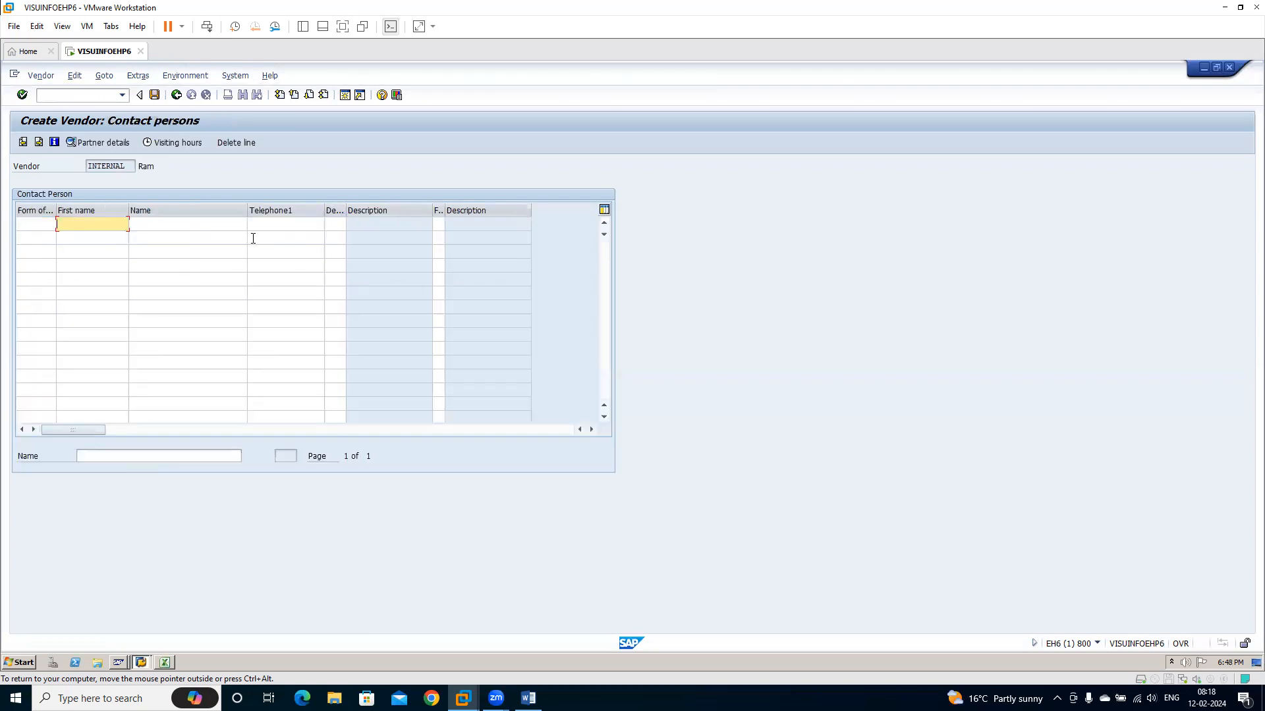
key("Return")
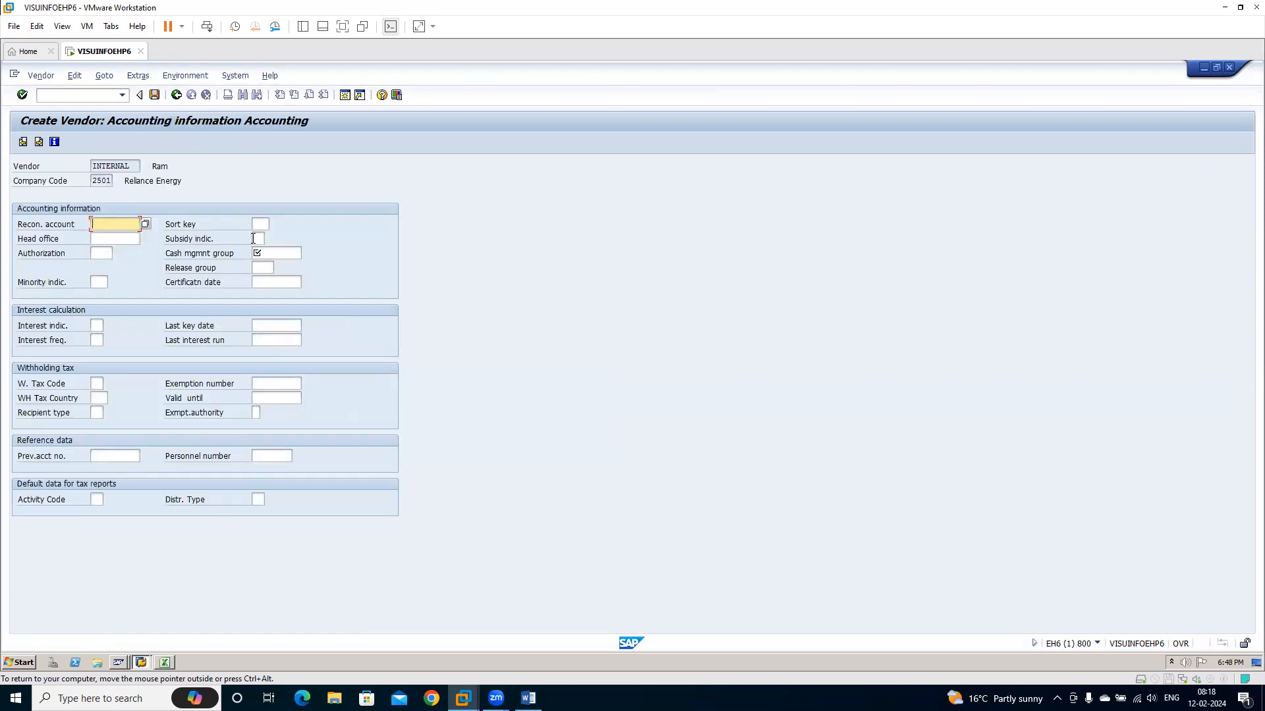
left_click(147, 223)
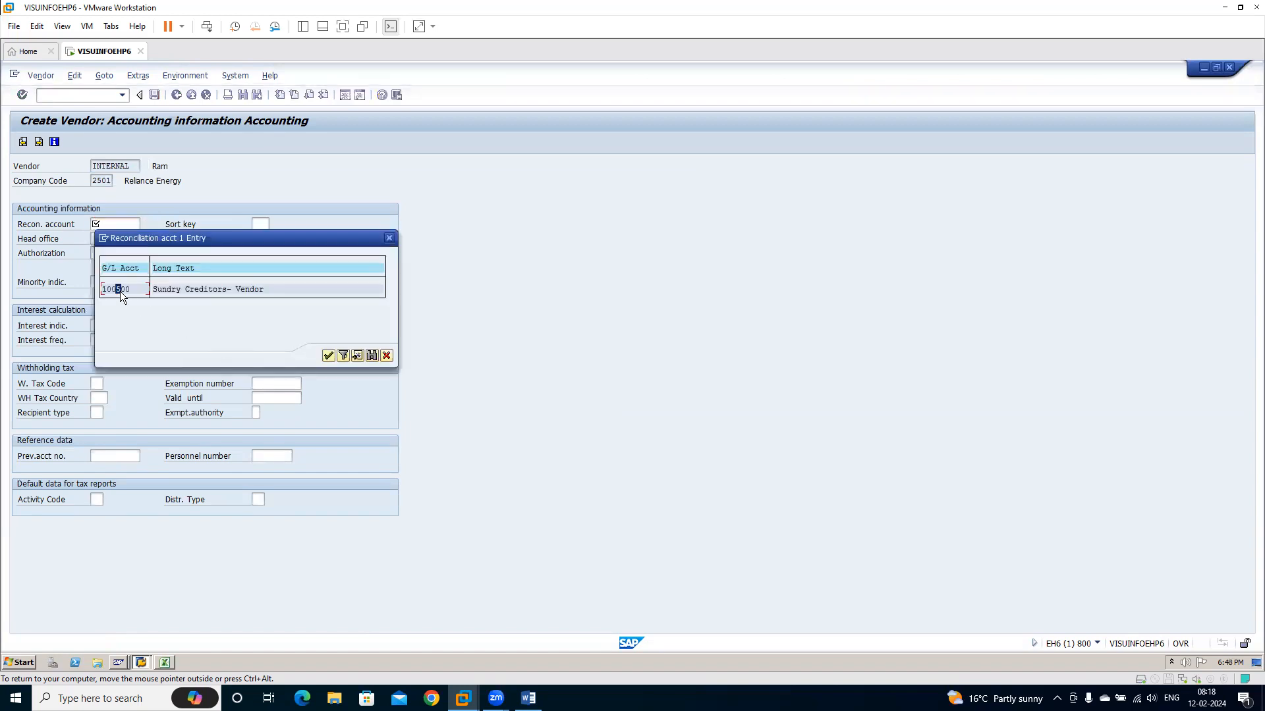
double_click(120, 291)
left_click(269, 253)
type("A1")
key("Return")
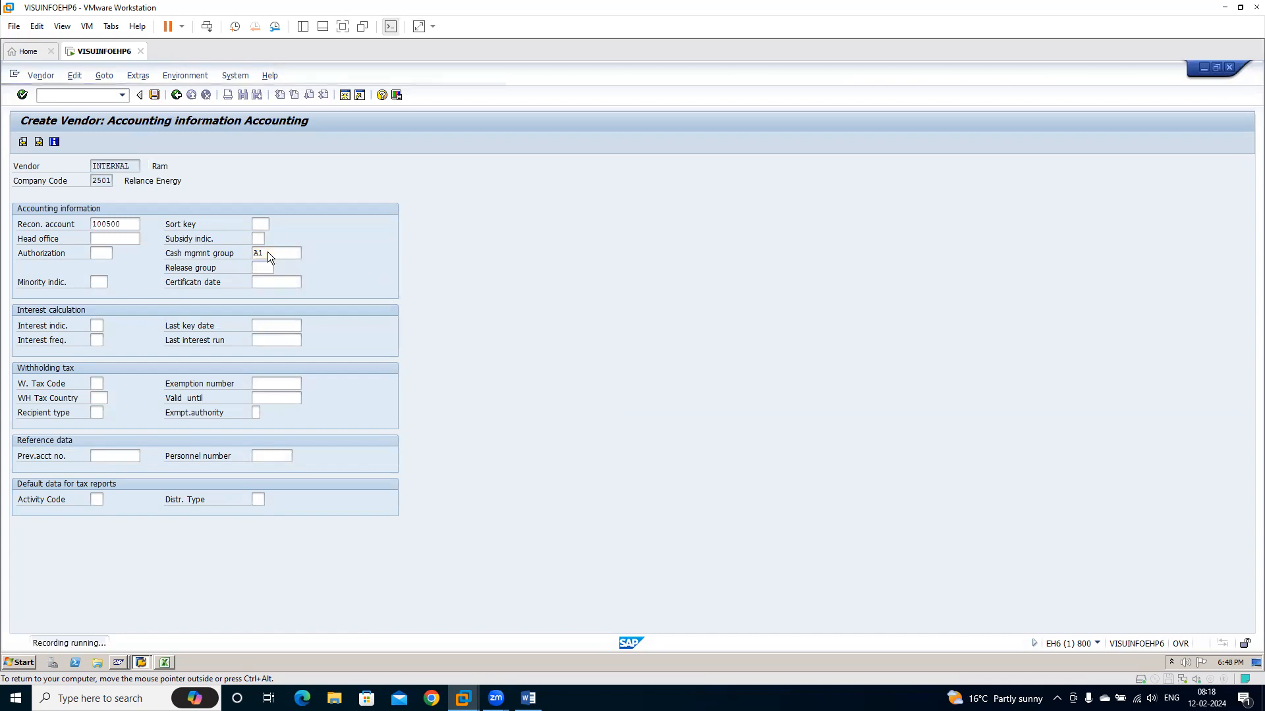
Set the vendor's payment terms to 0001 and complete the vendor creation to finish the recording
type("0001")
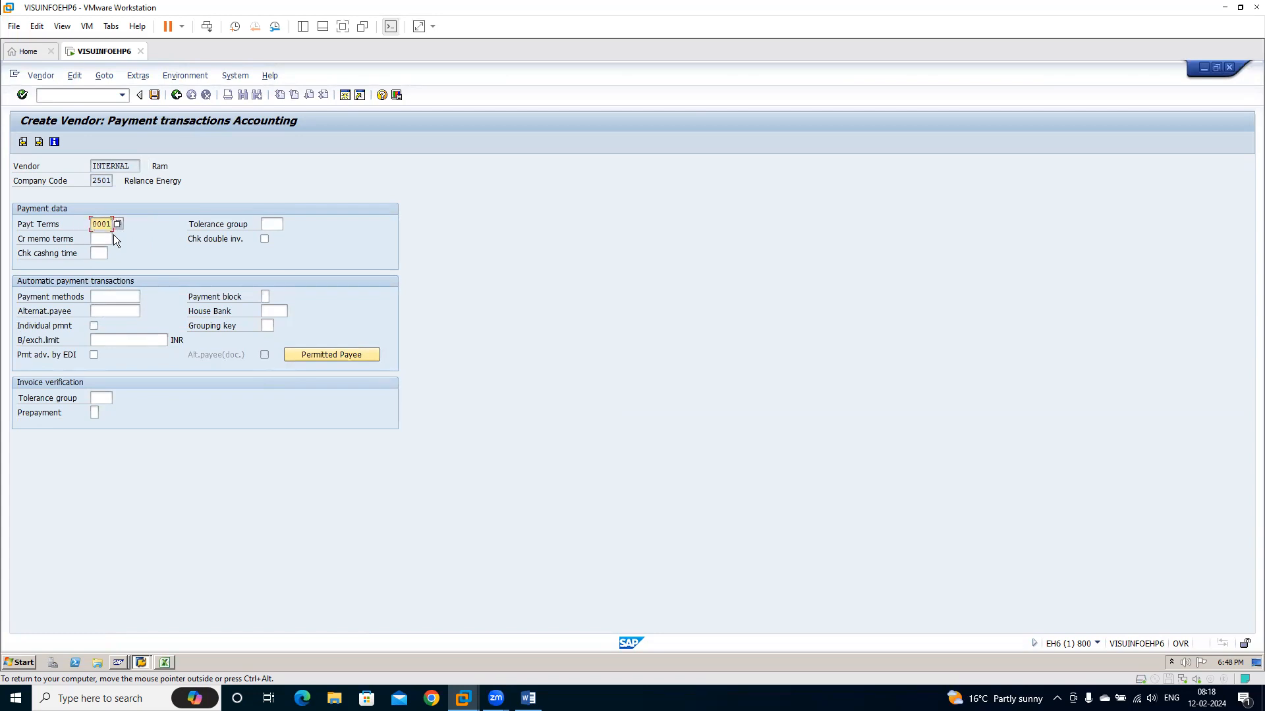
key("Return")
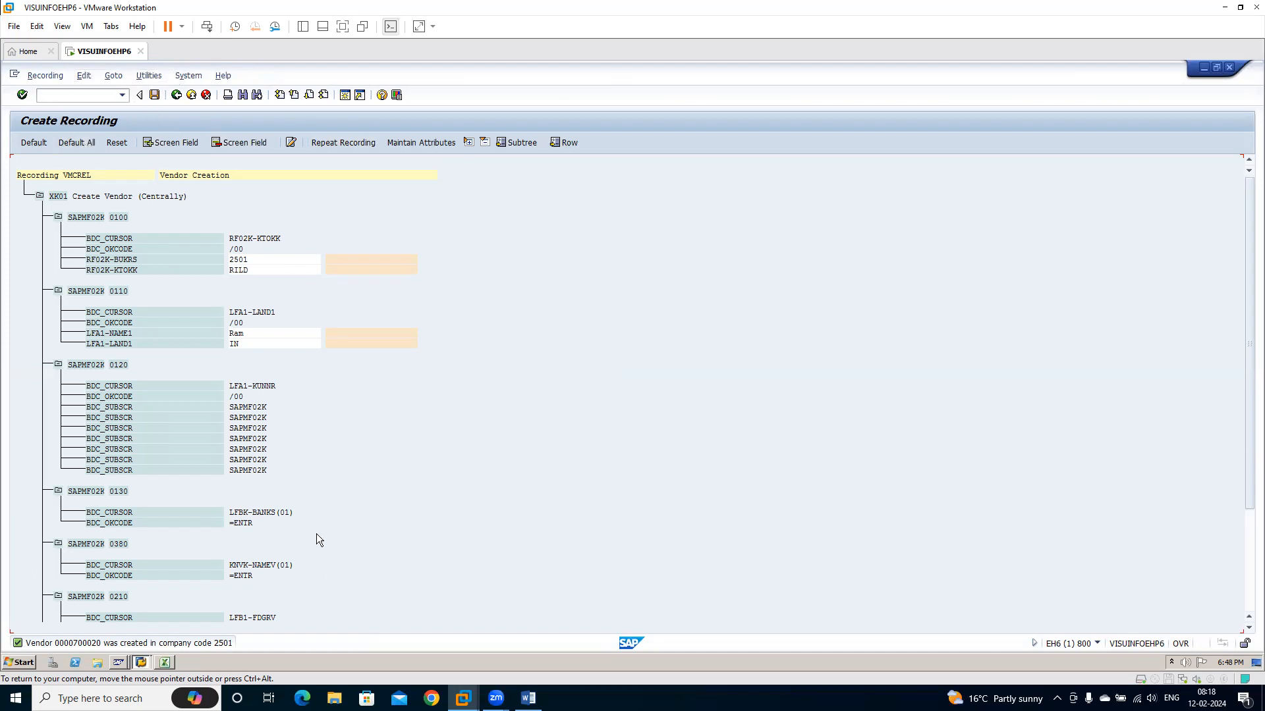
Assign default field names to all fields of recording VMCREL, save it and return to the project selection
scroll(345, 561, "down", 10)
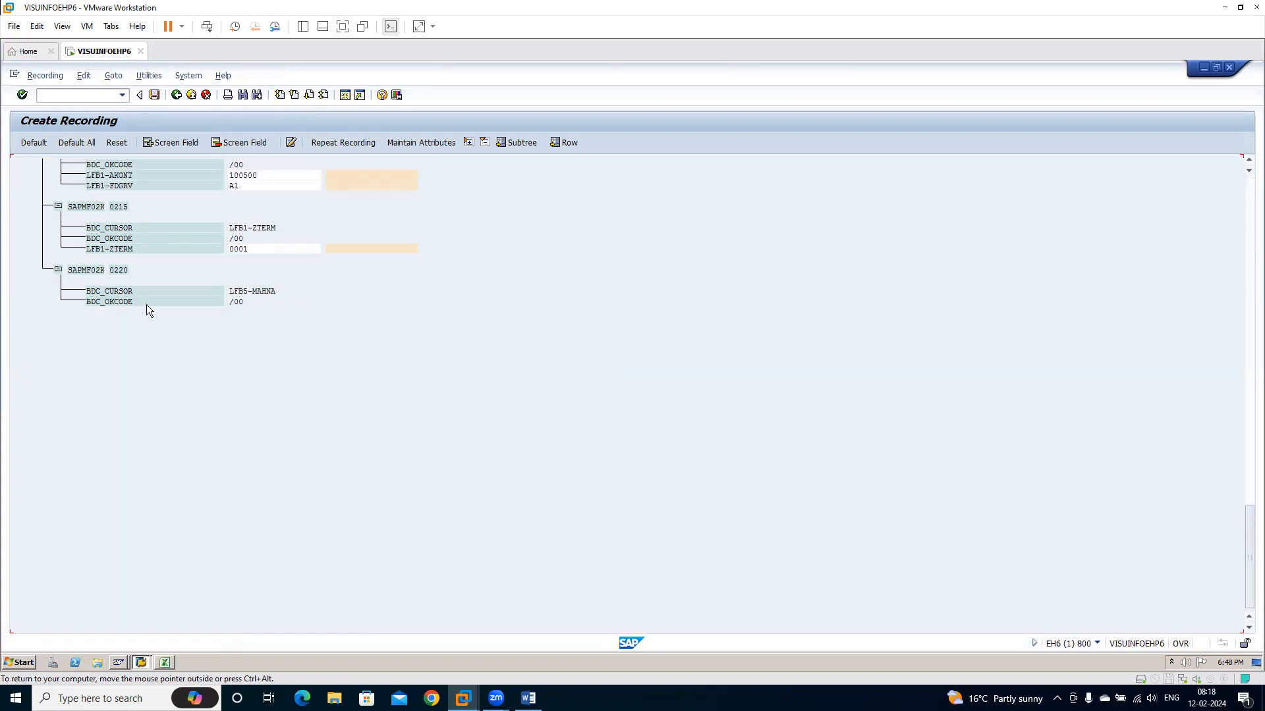
left_click(79, 144)
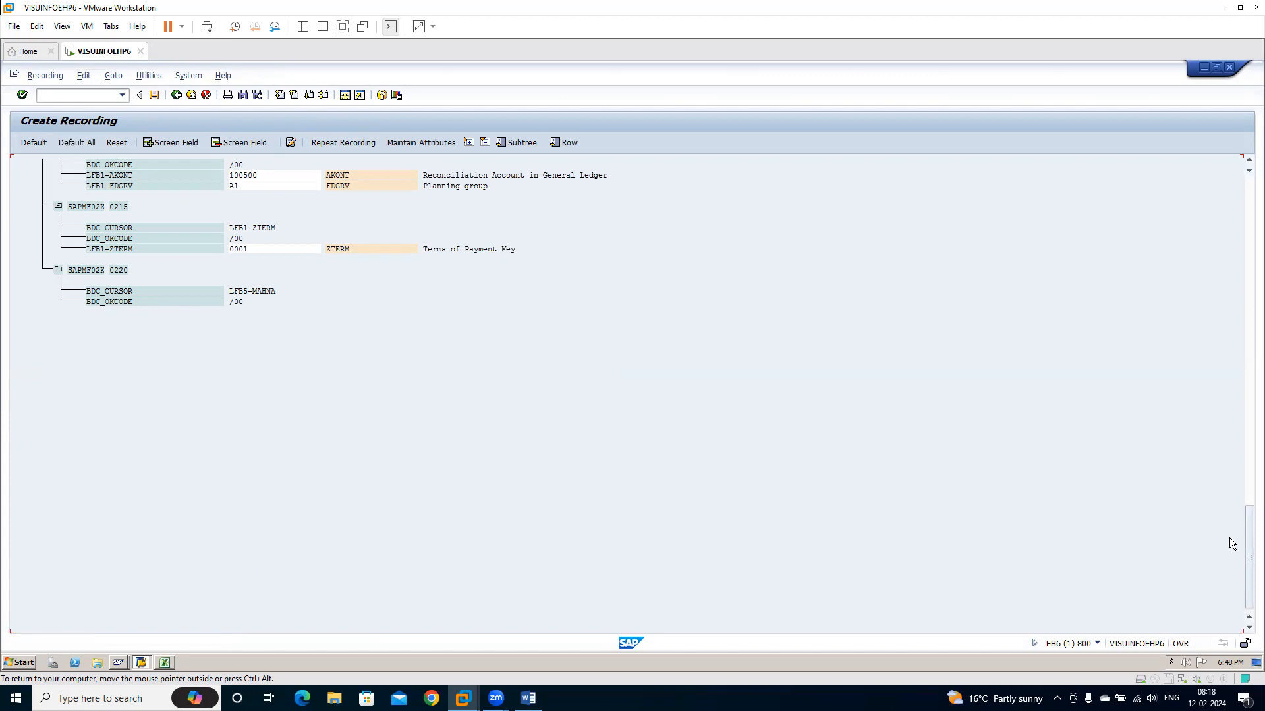
left_click_drag(1249, 545, 1229, 170)
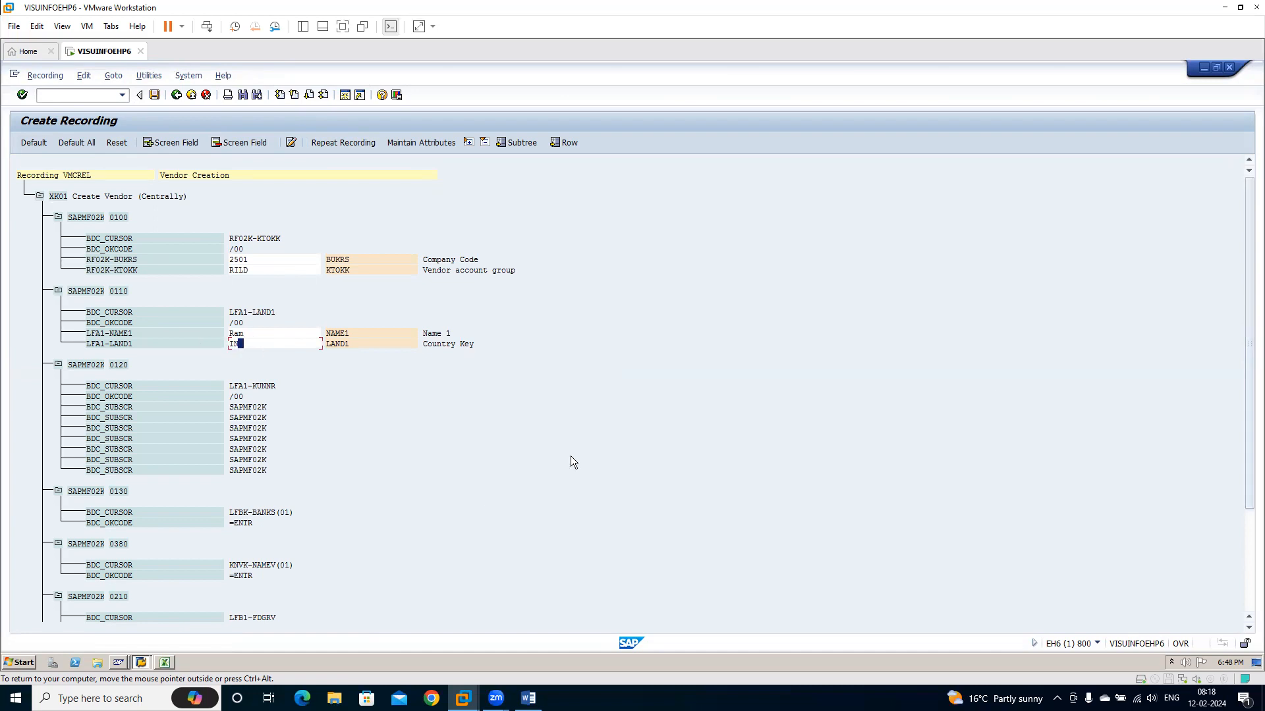
left_click_drag(1230, 302, 1229, 405)
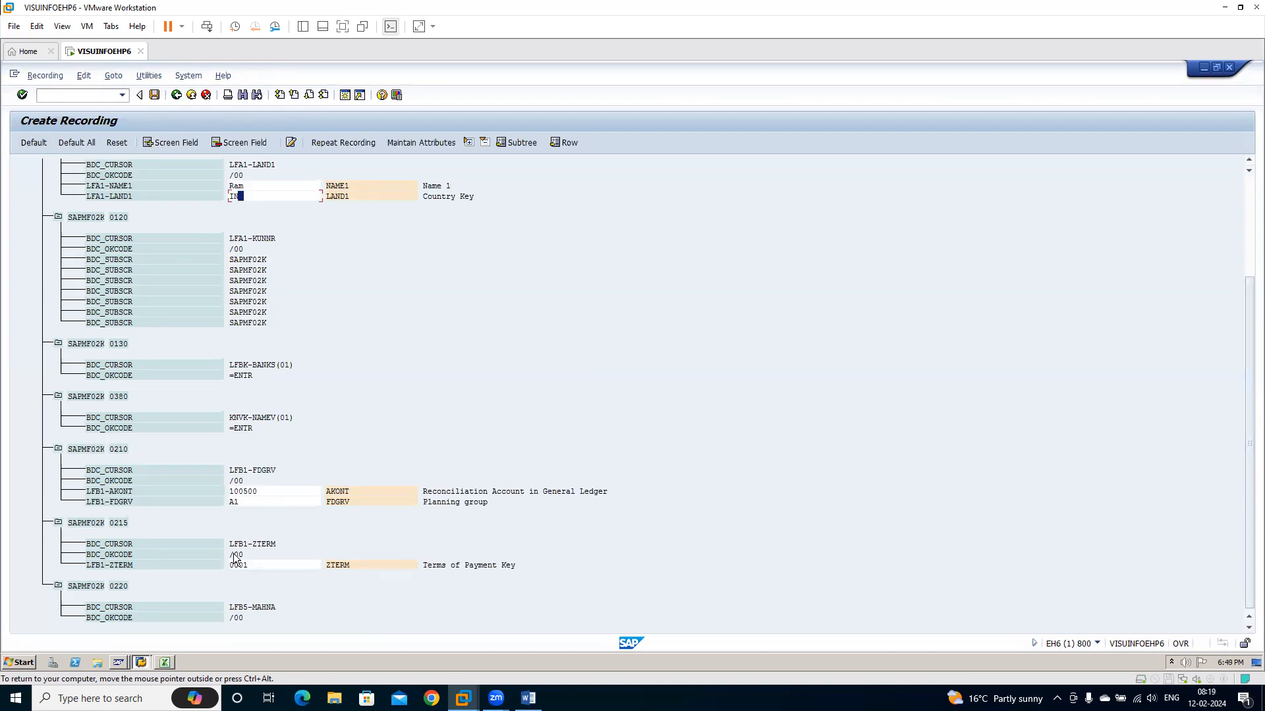
left_click(155, 95)
left_click(176, 95)
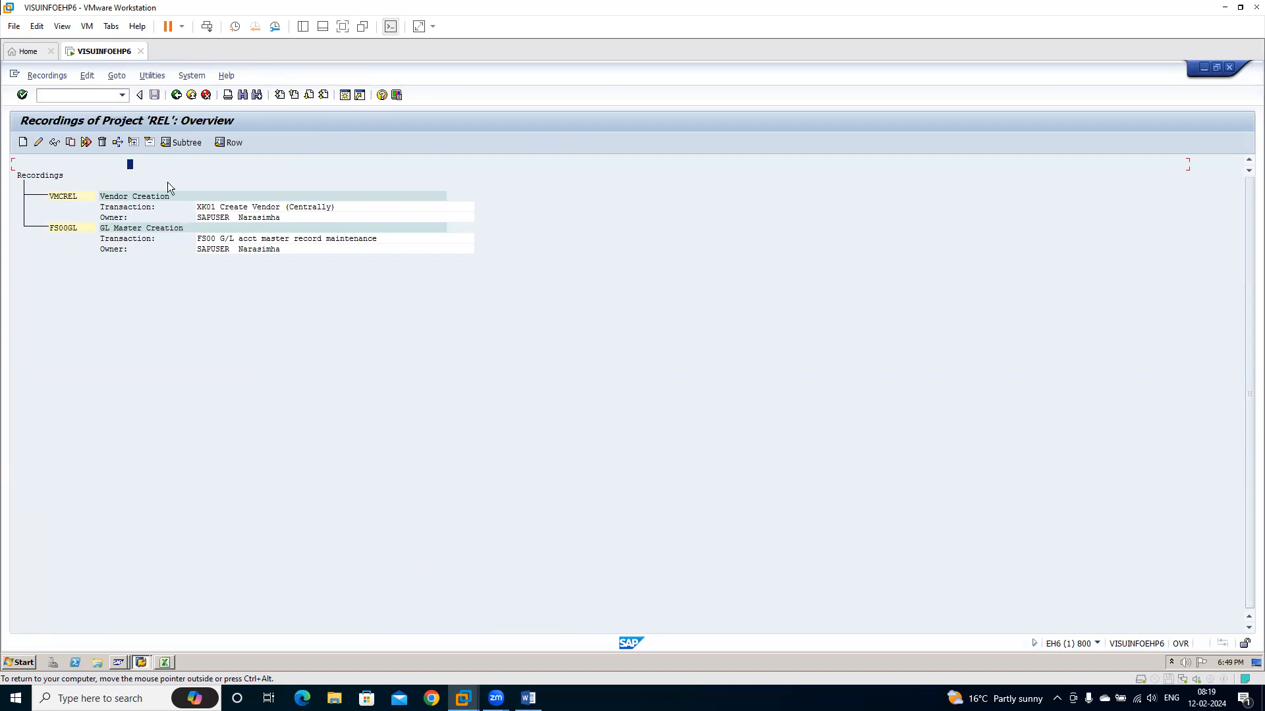
left_click(176, 96)
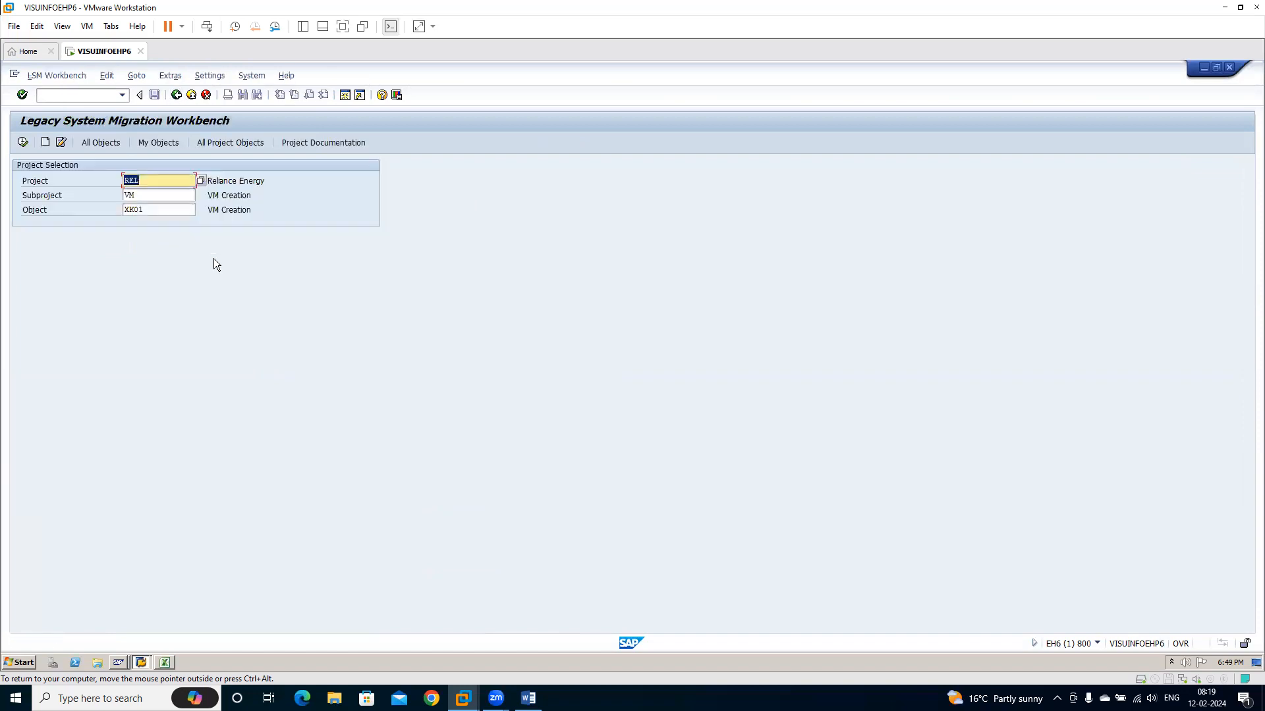
Set the import method of object XK01 to Batch Input Recording with recording VMCREL and save the object attributes
left_click(27, 141)
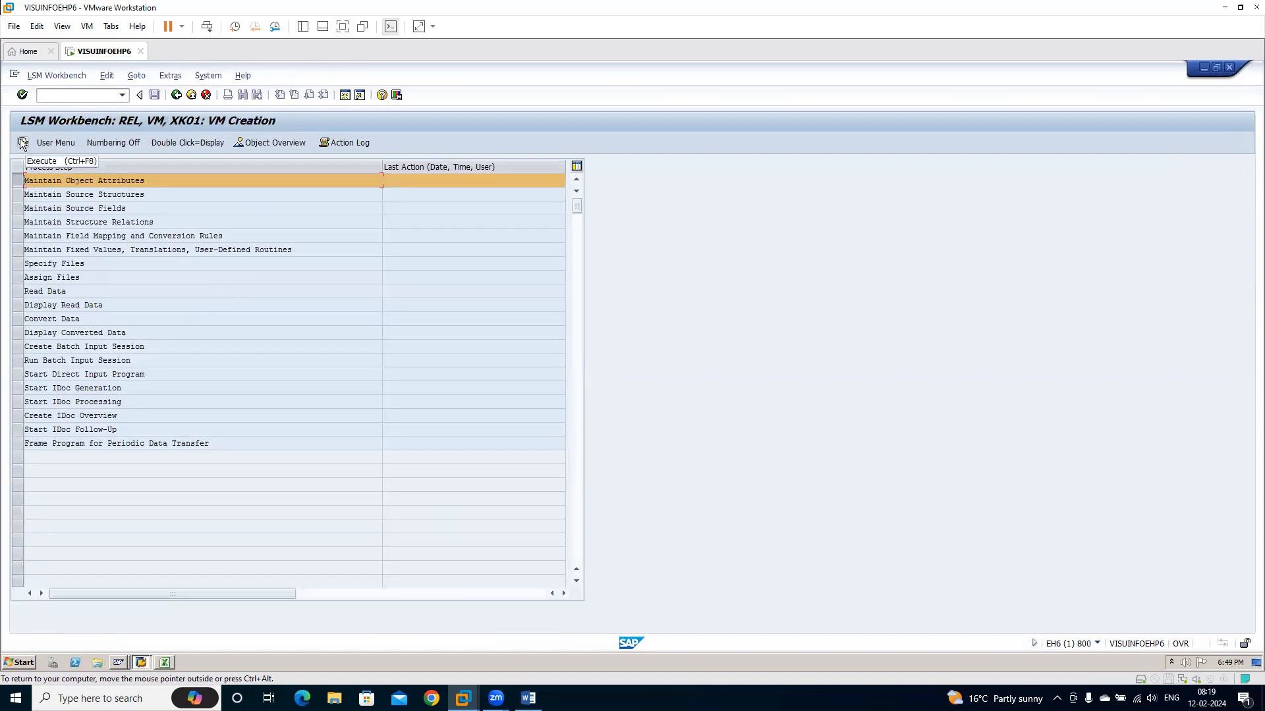
left_click(22, 143)
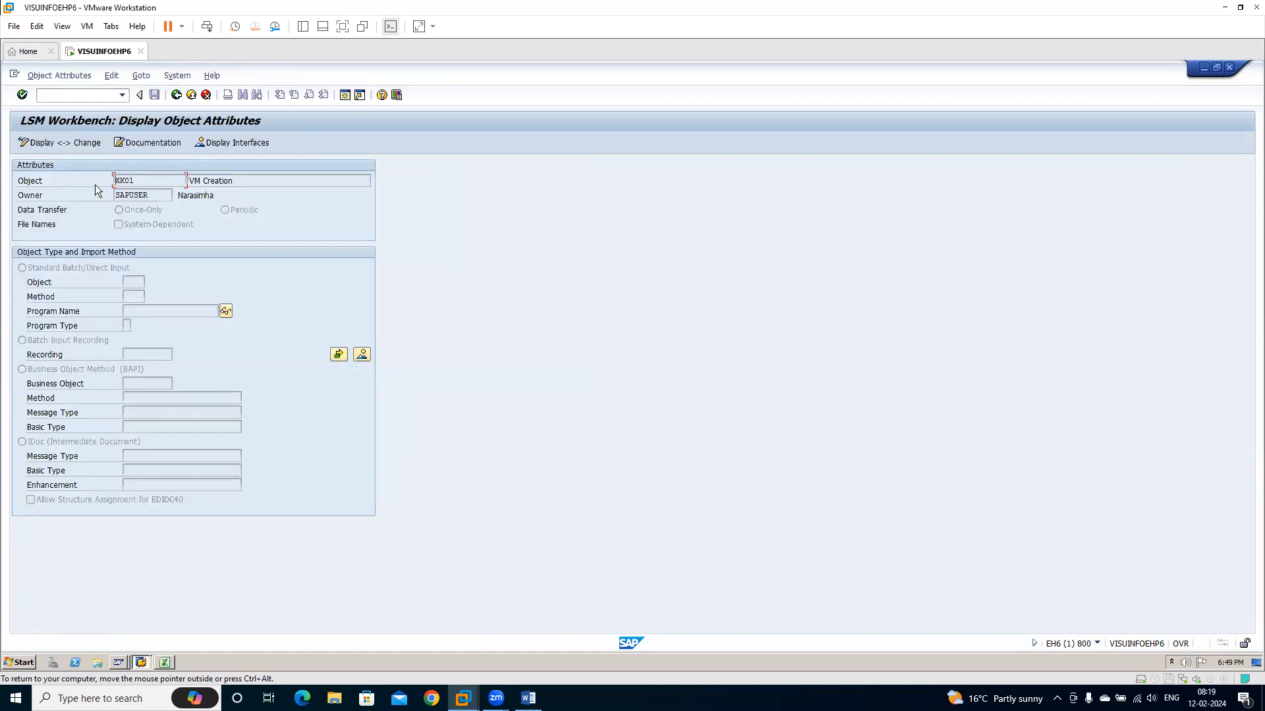
left_click(51, 142)
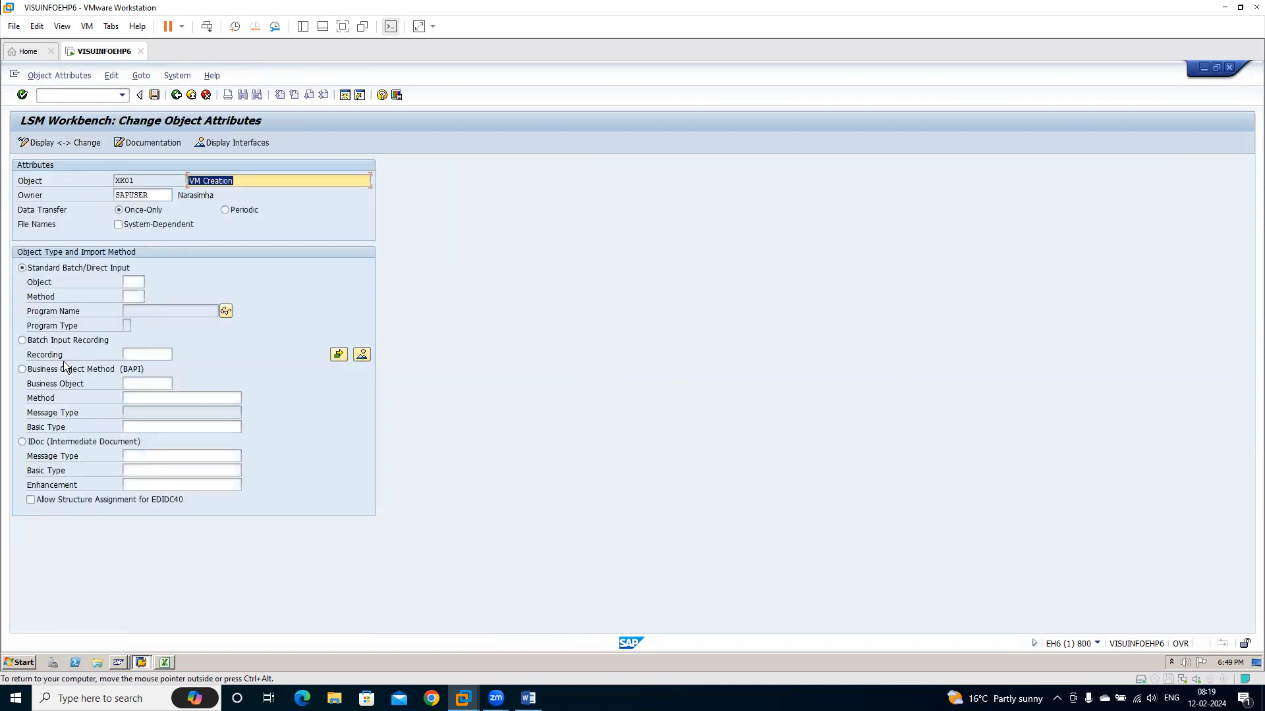
left_click(55, 343)
left_click(161, 355)
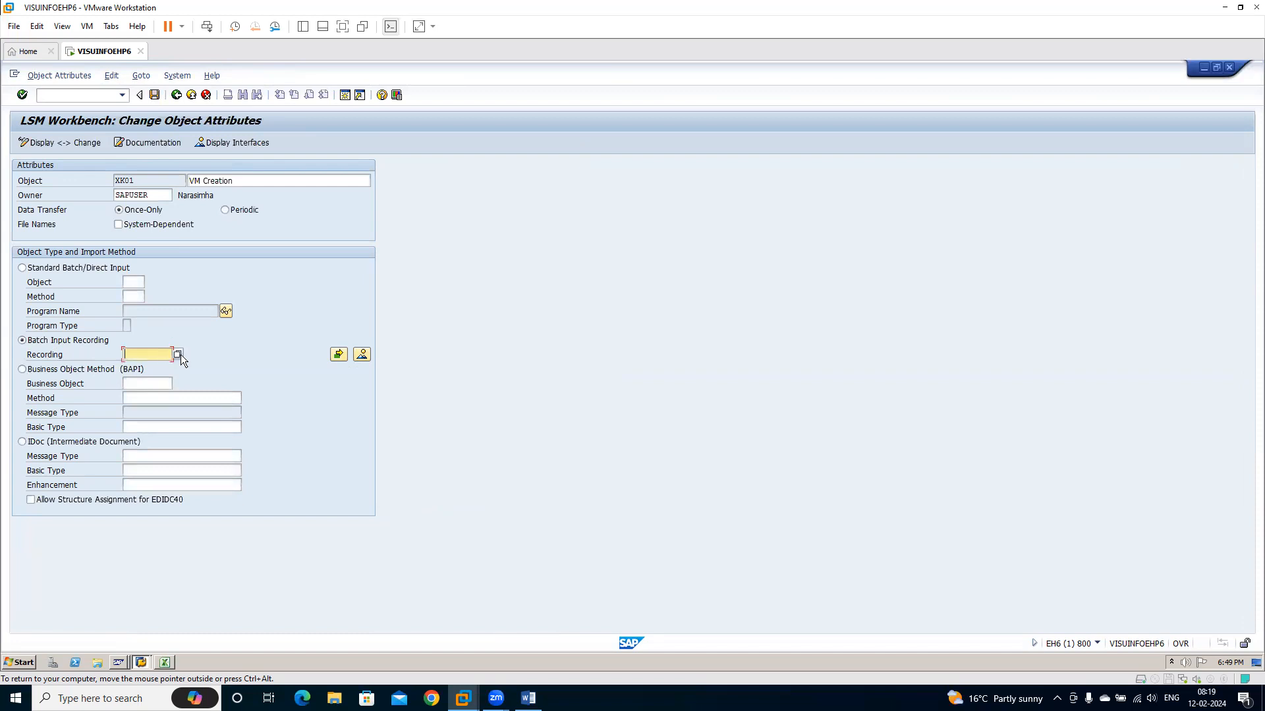
left_click(176, 354)
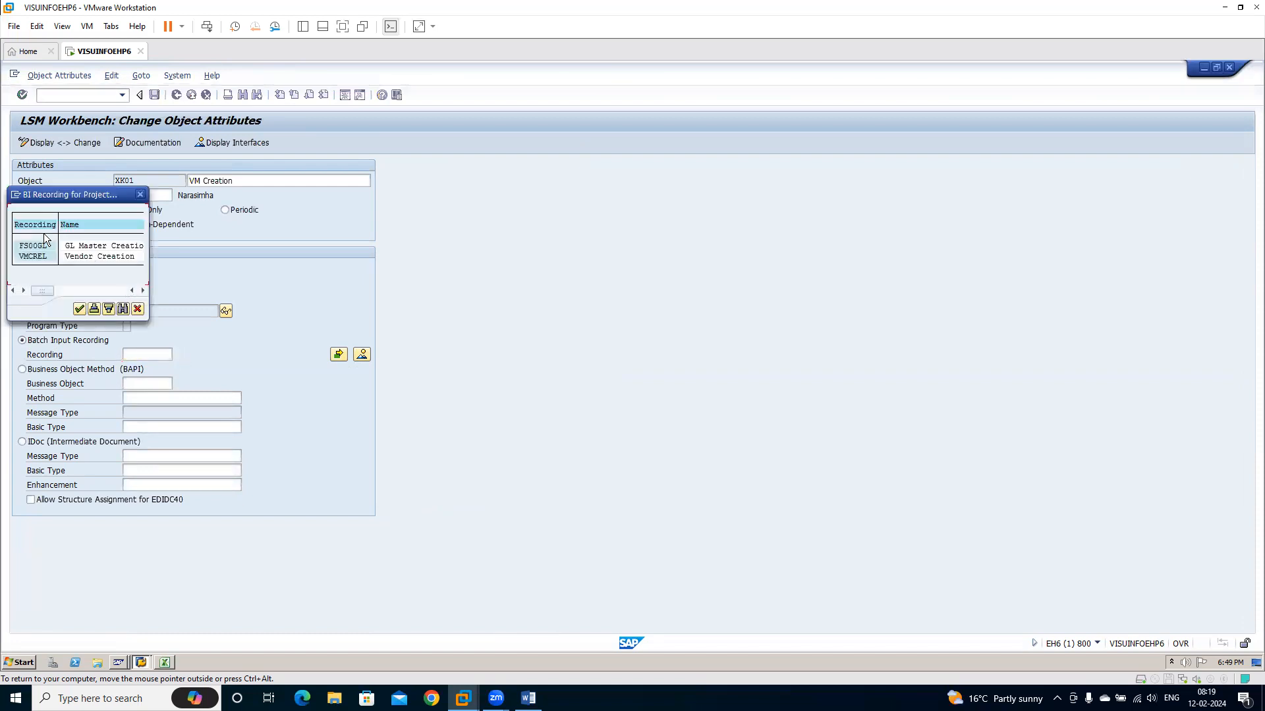
double_click(33, 254)
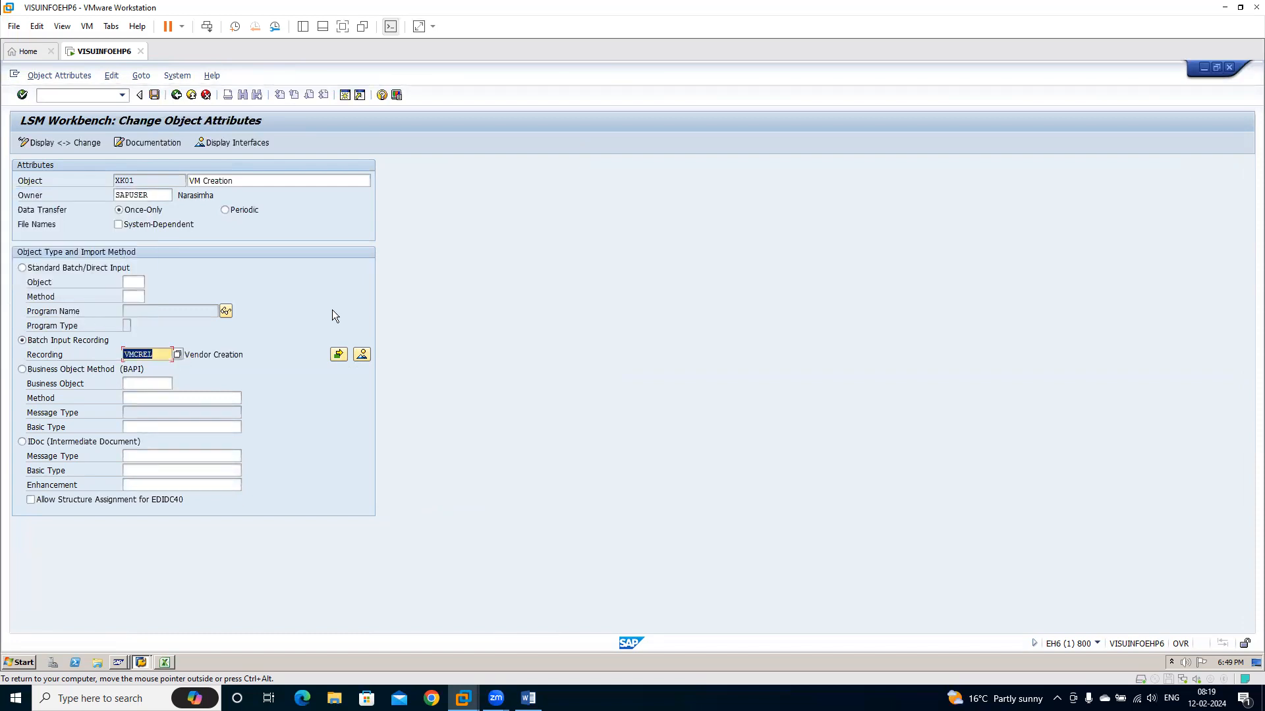
left_click(153, 95)
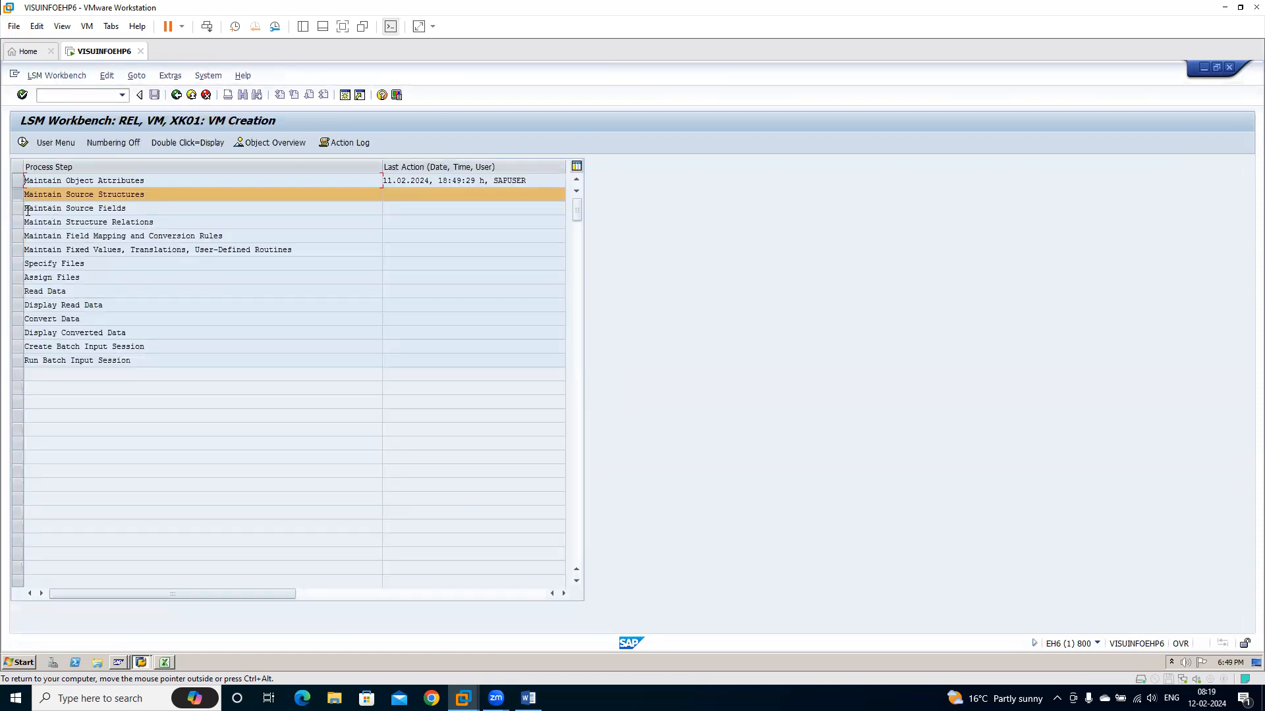
Under Maintain Source Structures, try to create a source structure named VMC with the description Vendor
left_click(23, 144)
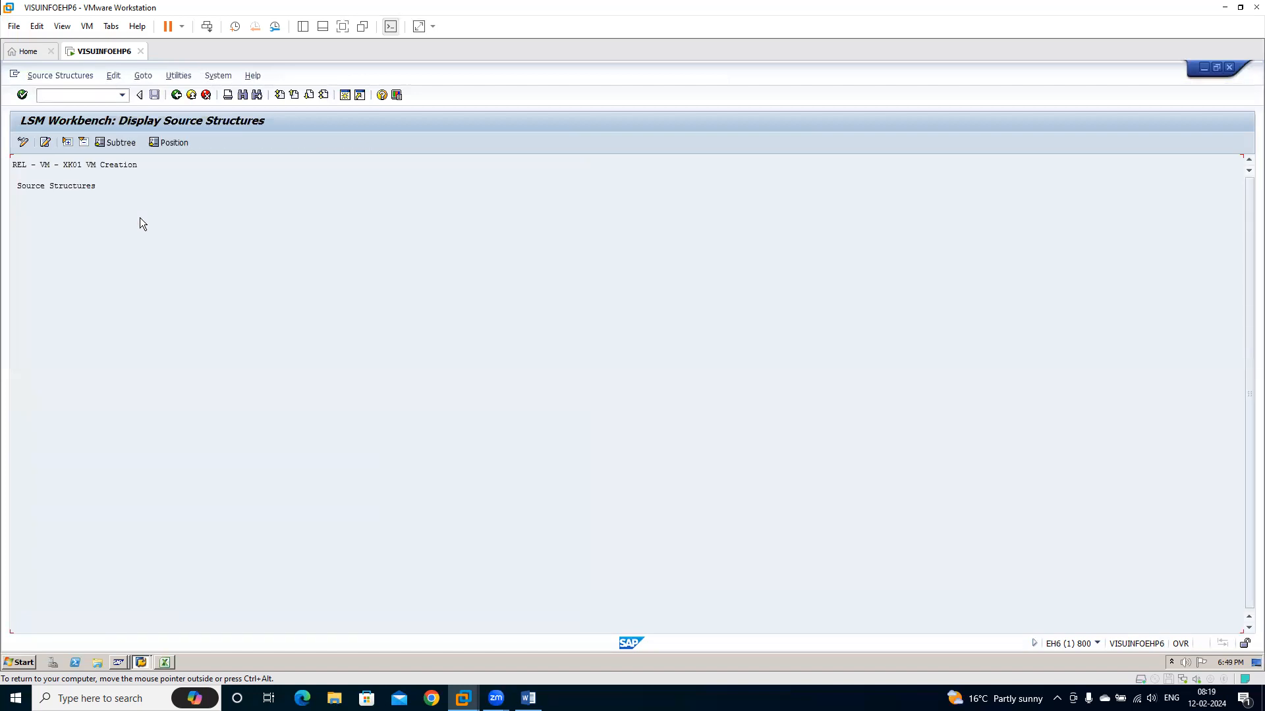
left_click(23, 143)
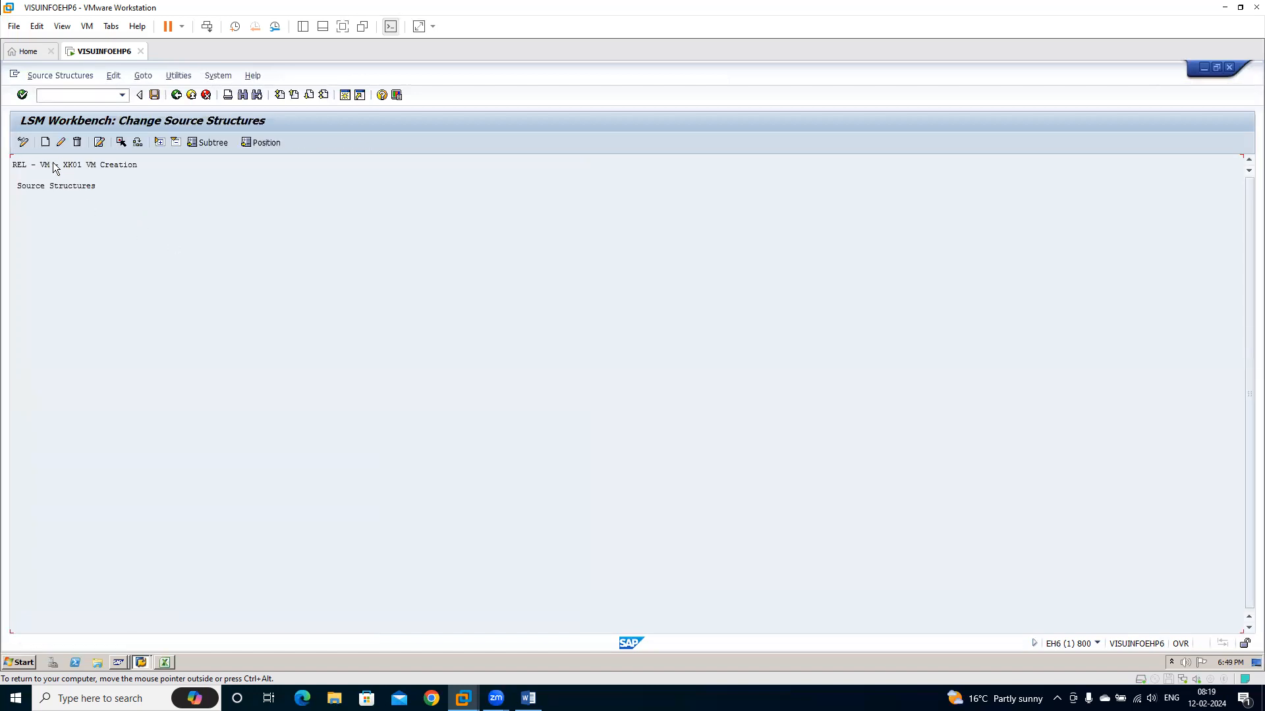
left_click(45, 143)
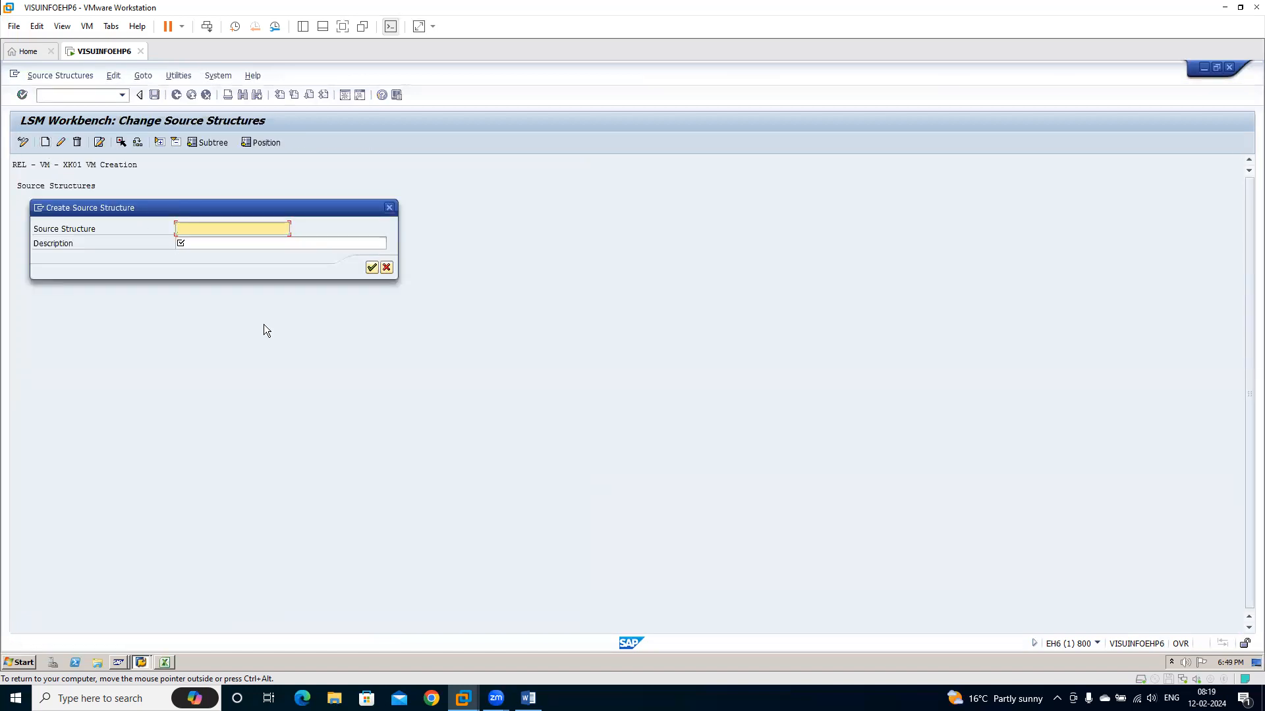
type("VMC")
key("Tab")
type("Vendor")
left_click(372, 267)
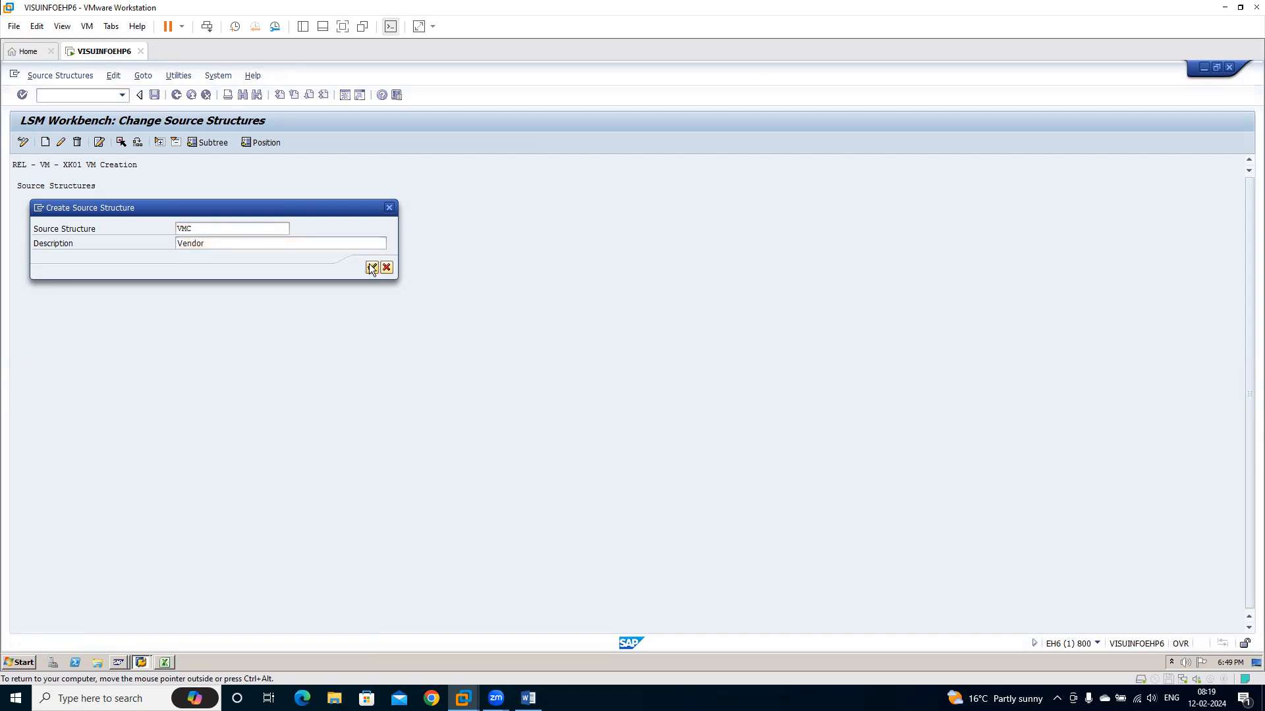
key("Return")
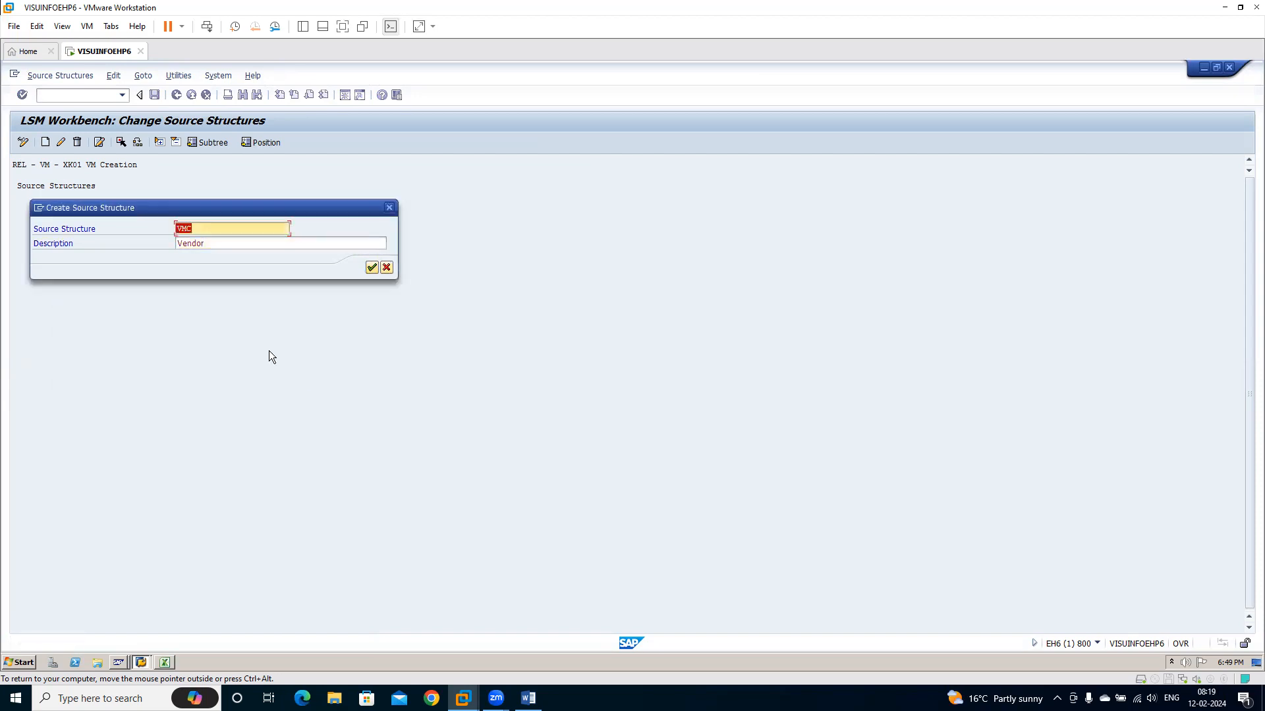
Try to create the source structure under the name VMCR instead
left_click(214, 235)
type("R")
key("Return")
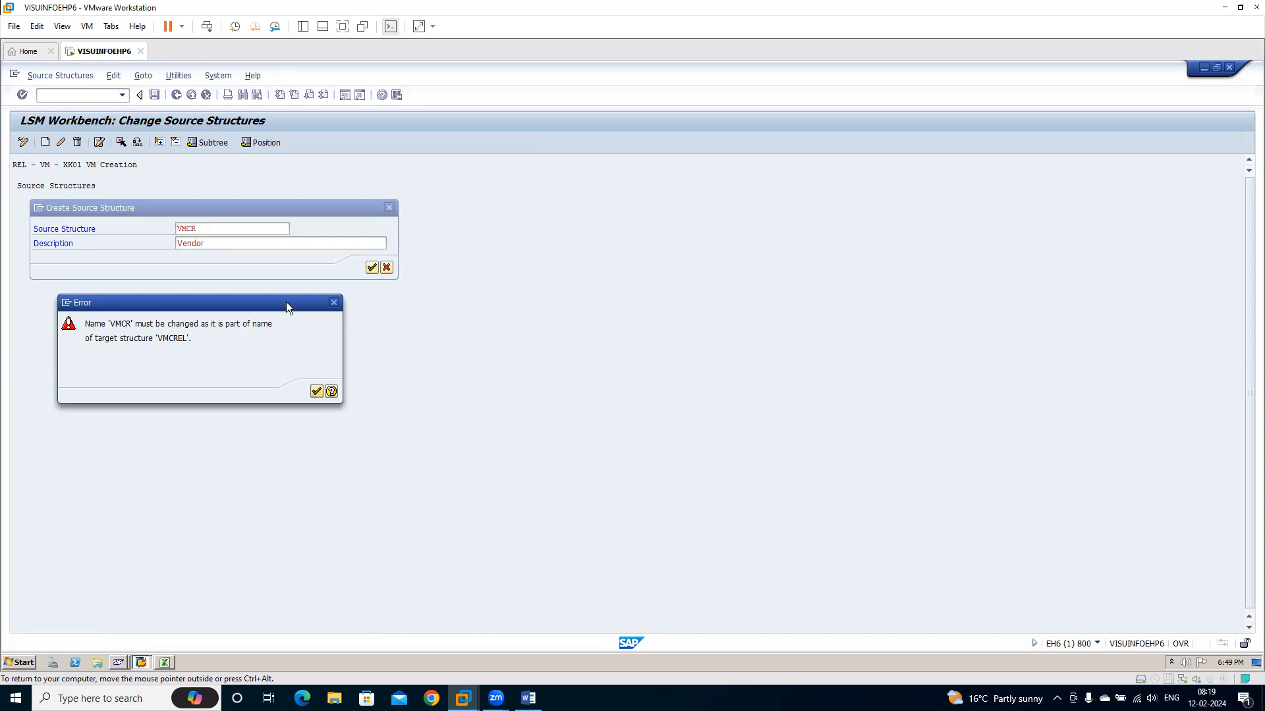
Create the source structure as XK01R with the description Vendor, save it and return to the process steps
key("Return")
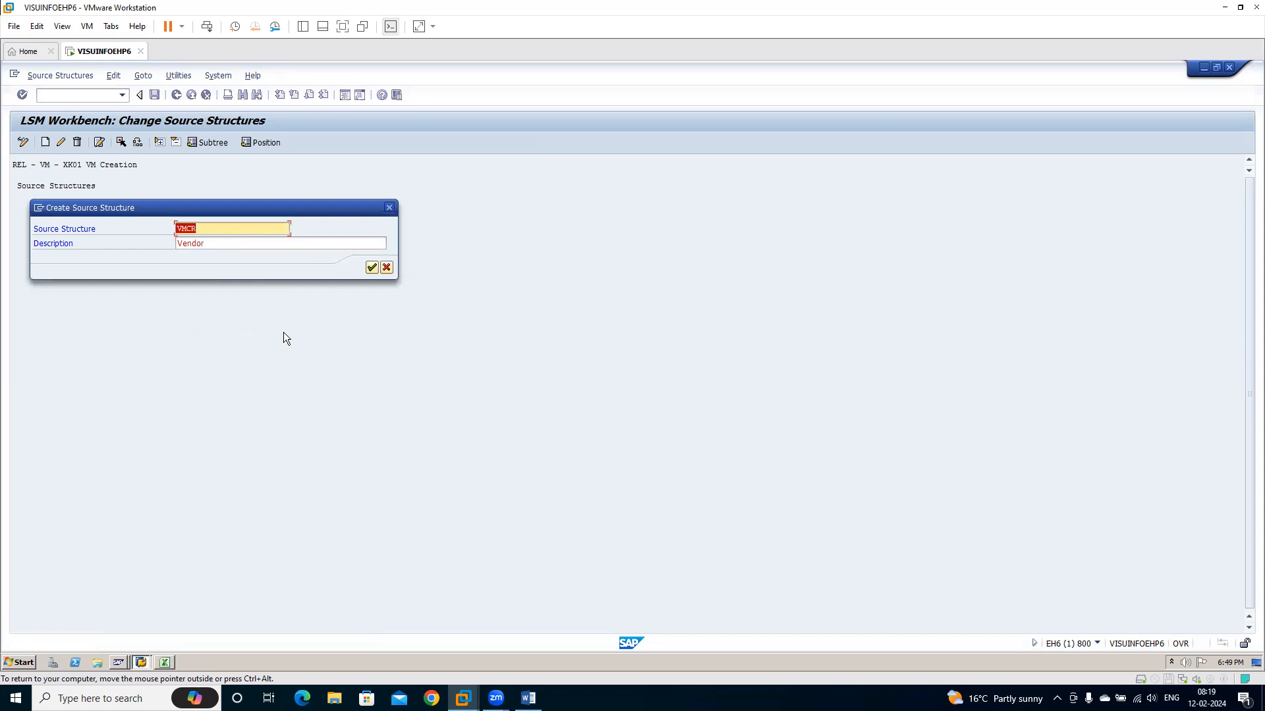
type("XK01R")
left_click(372, 268)
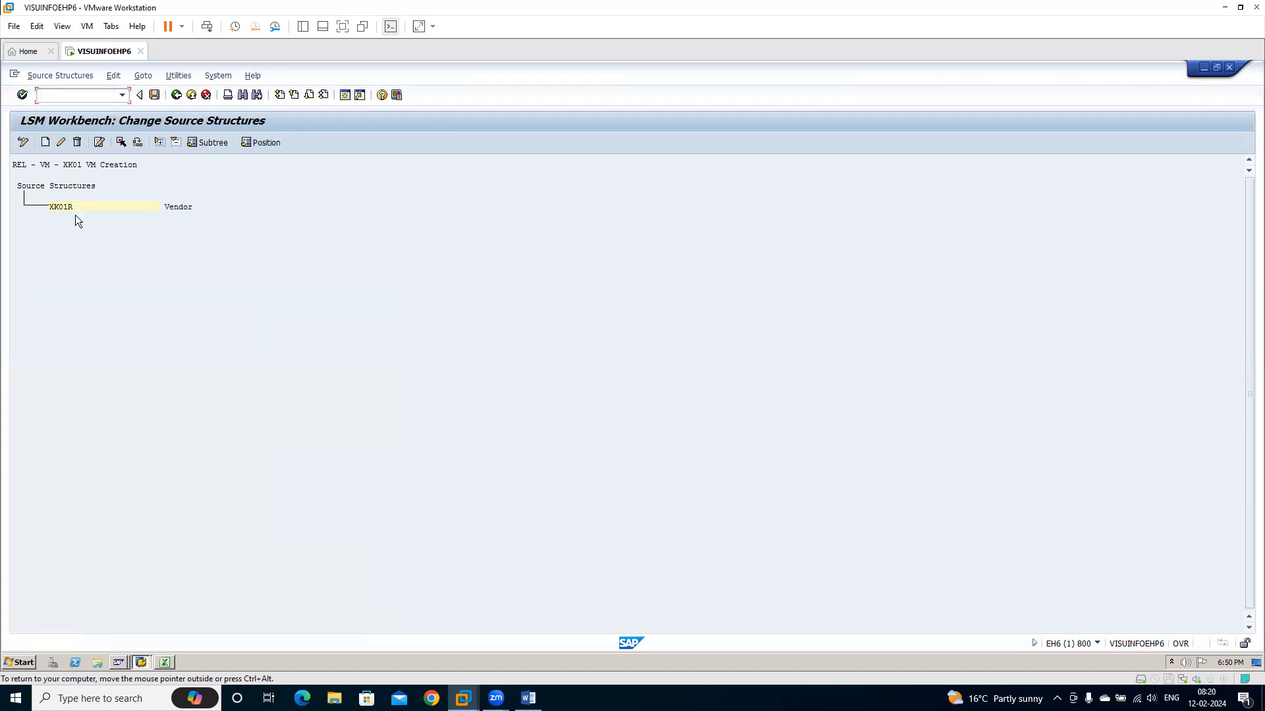
left_click(57, 207)
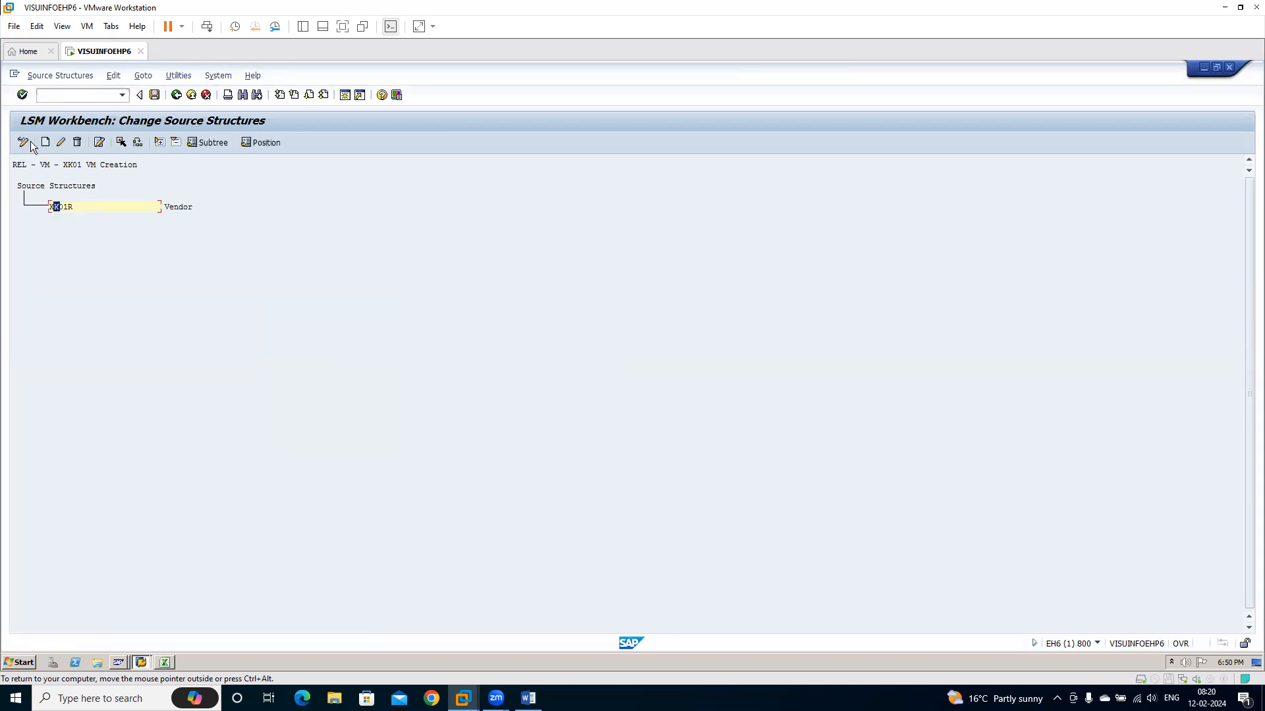
left_click(155, 96)
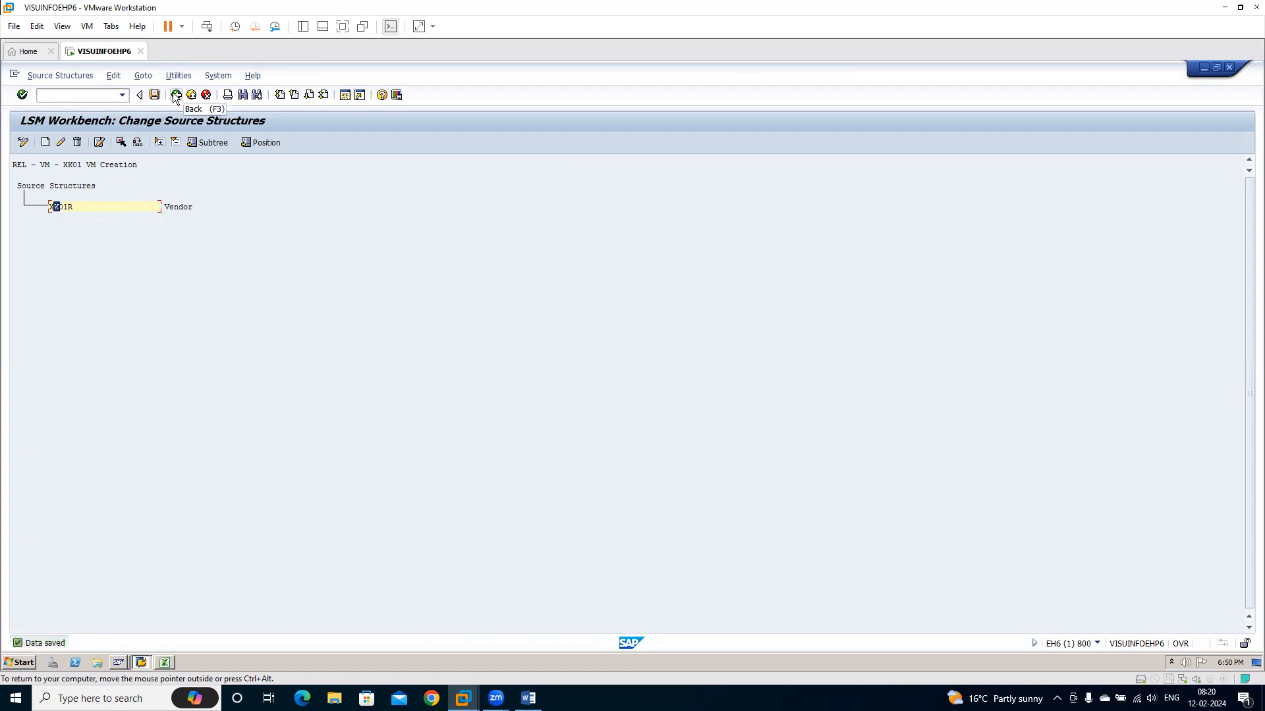
left_click(176, 95)
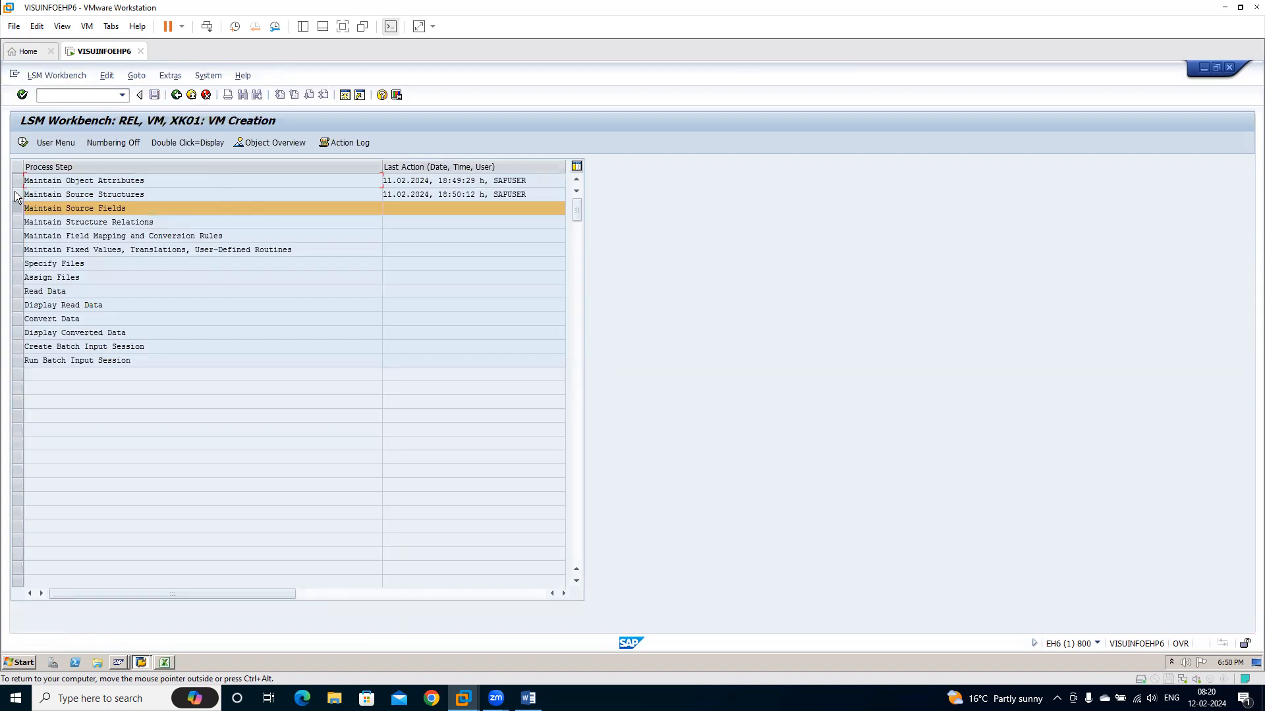
Open the object overview as a table and copy the names, descriptions, types and lengths of fields BUKRS through ZTERM
left_click(28, 196)
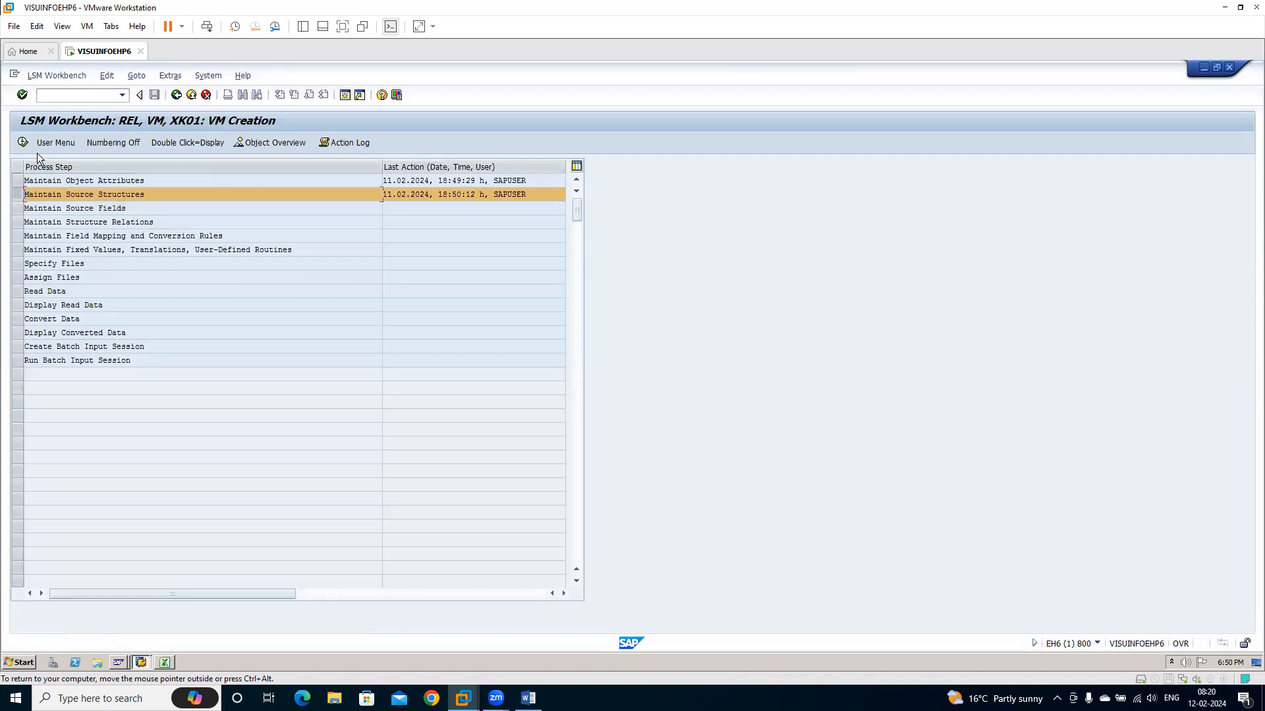
left_click(280, 143)
left_click(268, 272)
left_click(142, 227)
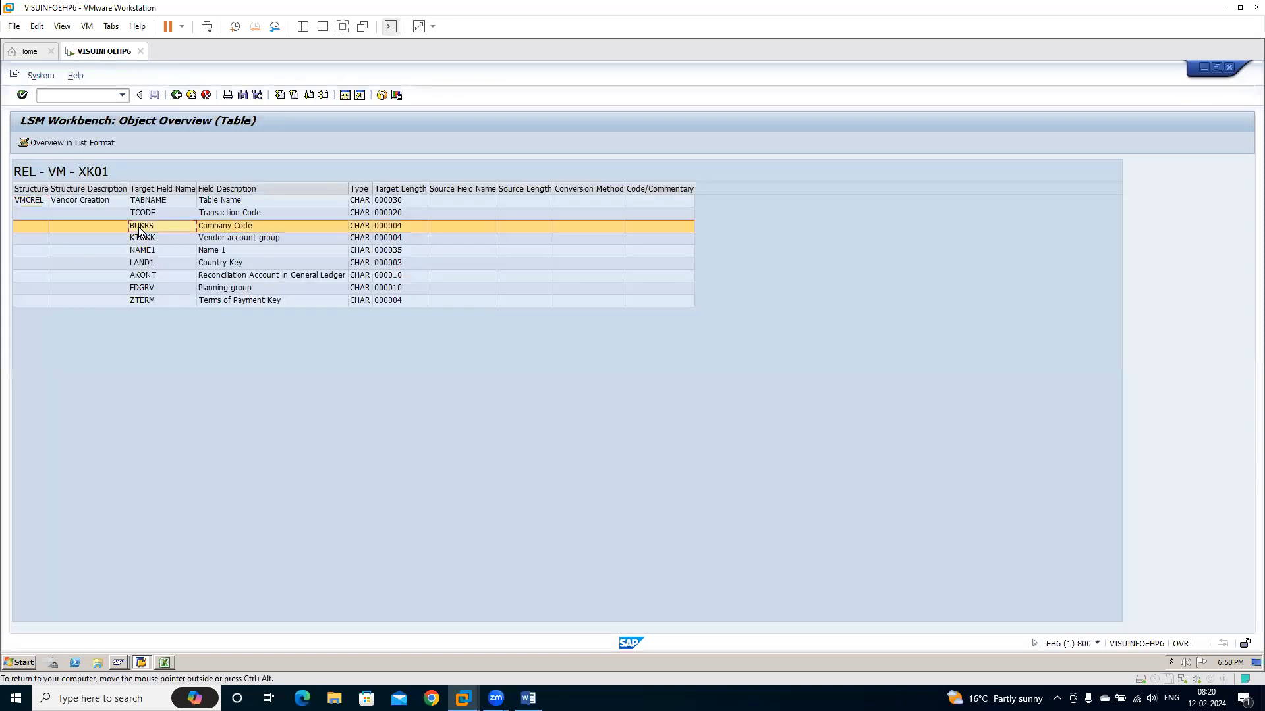
left_click(303, 323)
left_click_drag(144, 230, 392, 306)
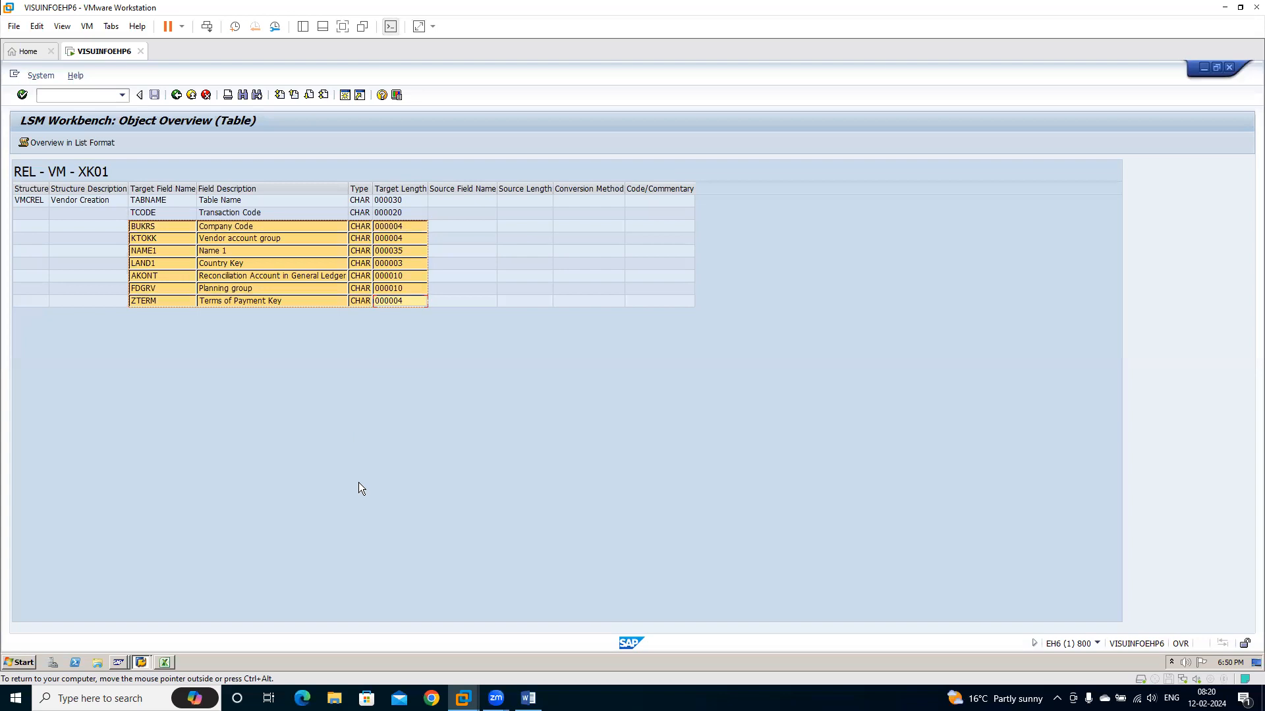
Switch to the Excel worksheet and paste the copied field list starting at cell D17 of Sheet1
left_click(165, 663)
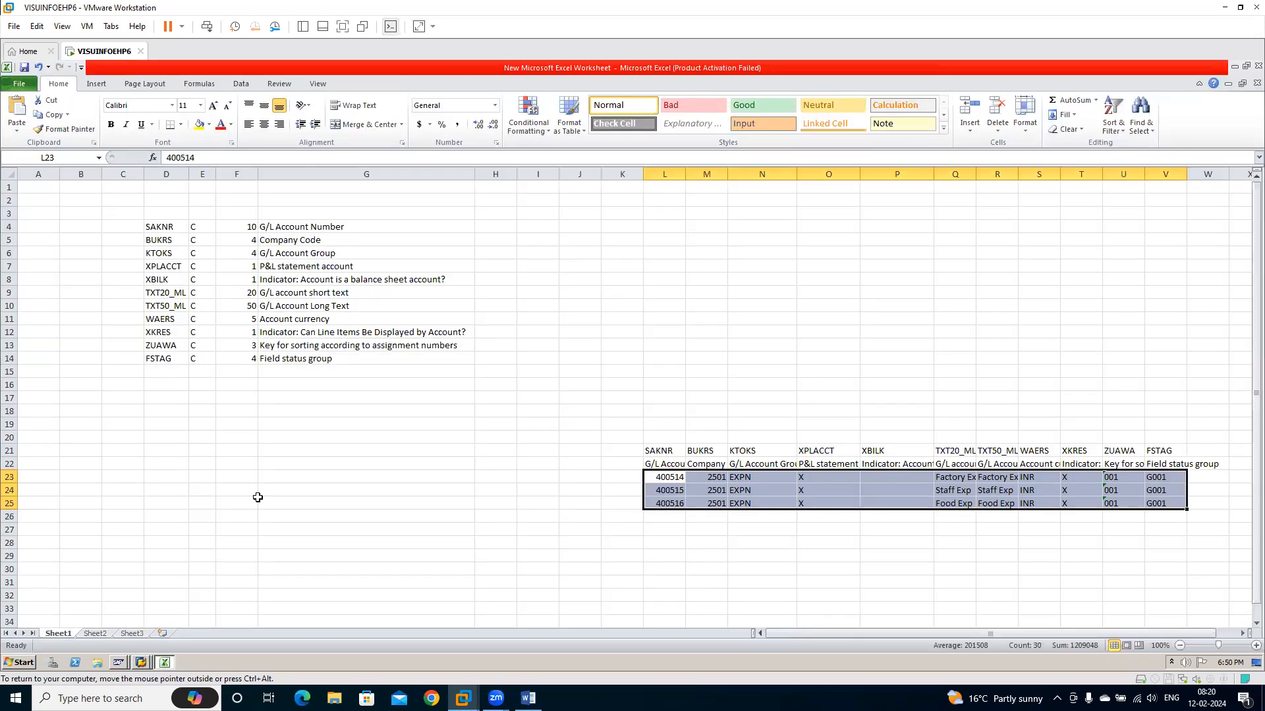
left_click(145, 400)
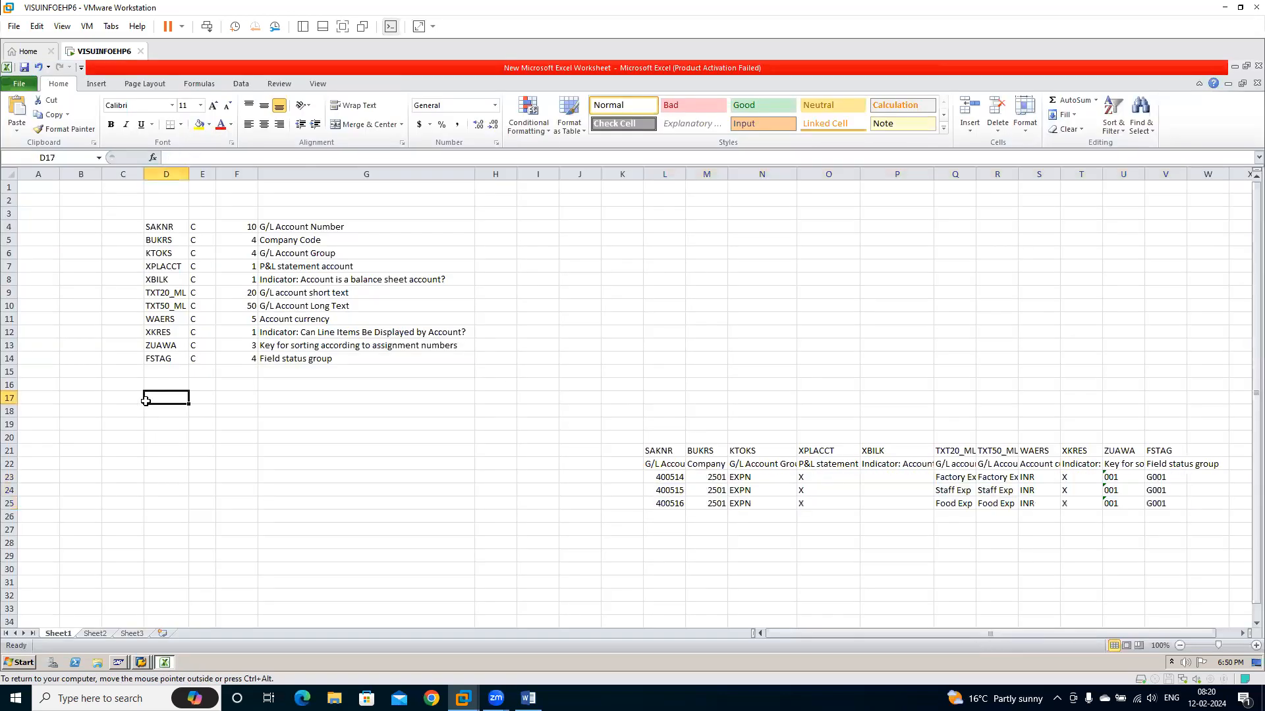
key("ctrl+v")
left_click(146, 401)
Replace the CHAR type with C for all pasted fields in F17:F23
key("Right")
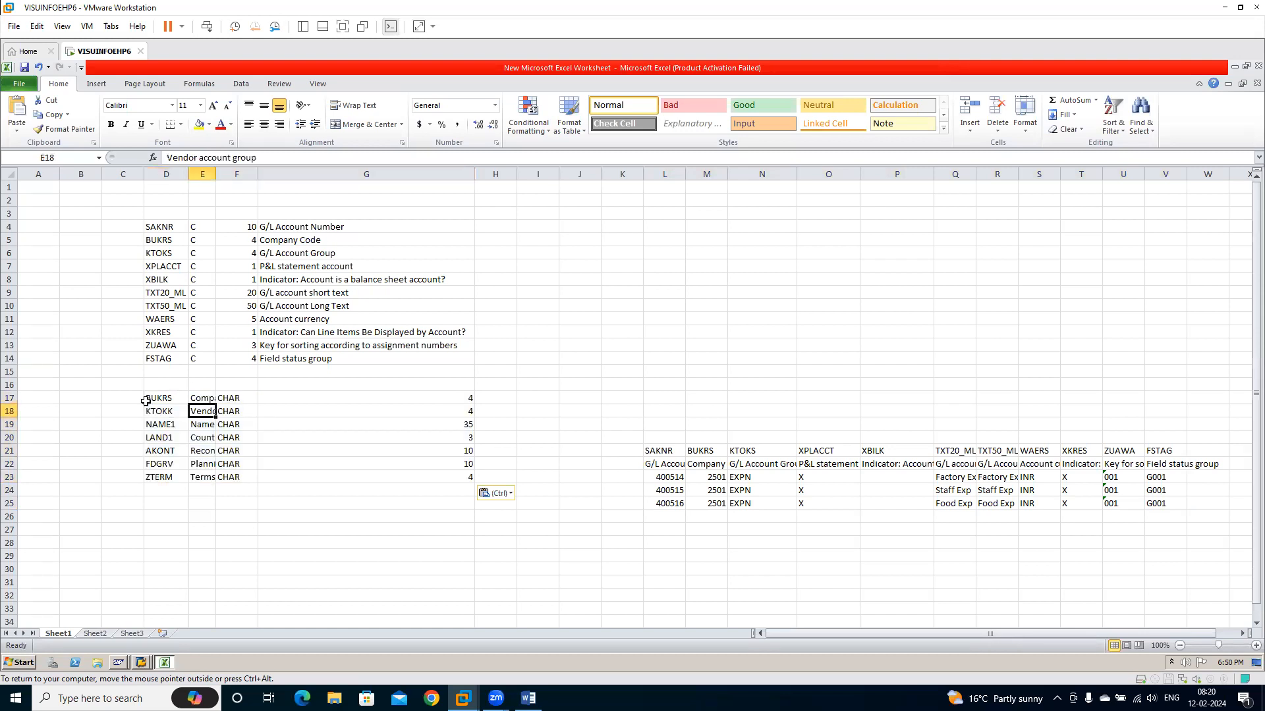
key("Right")
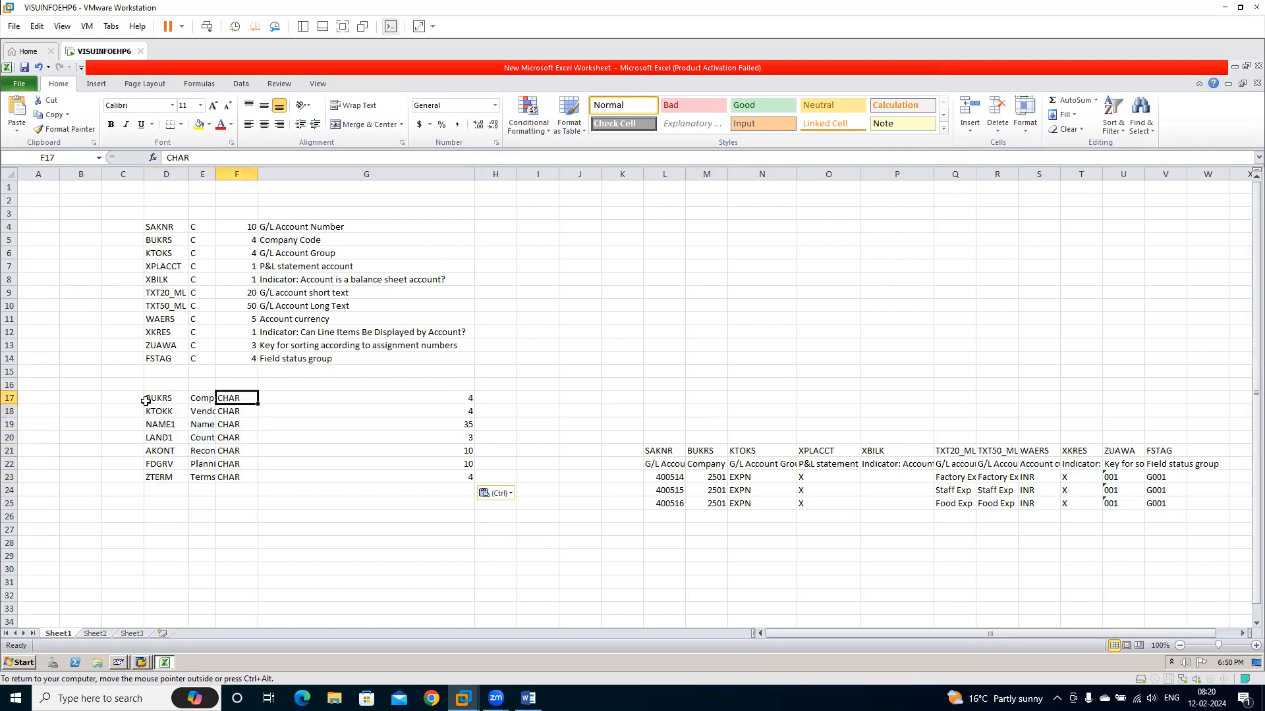
key("F2")
key("shift+Home")
type("C")
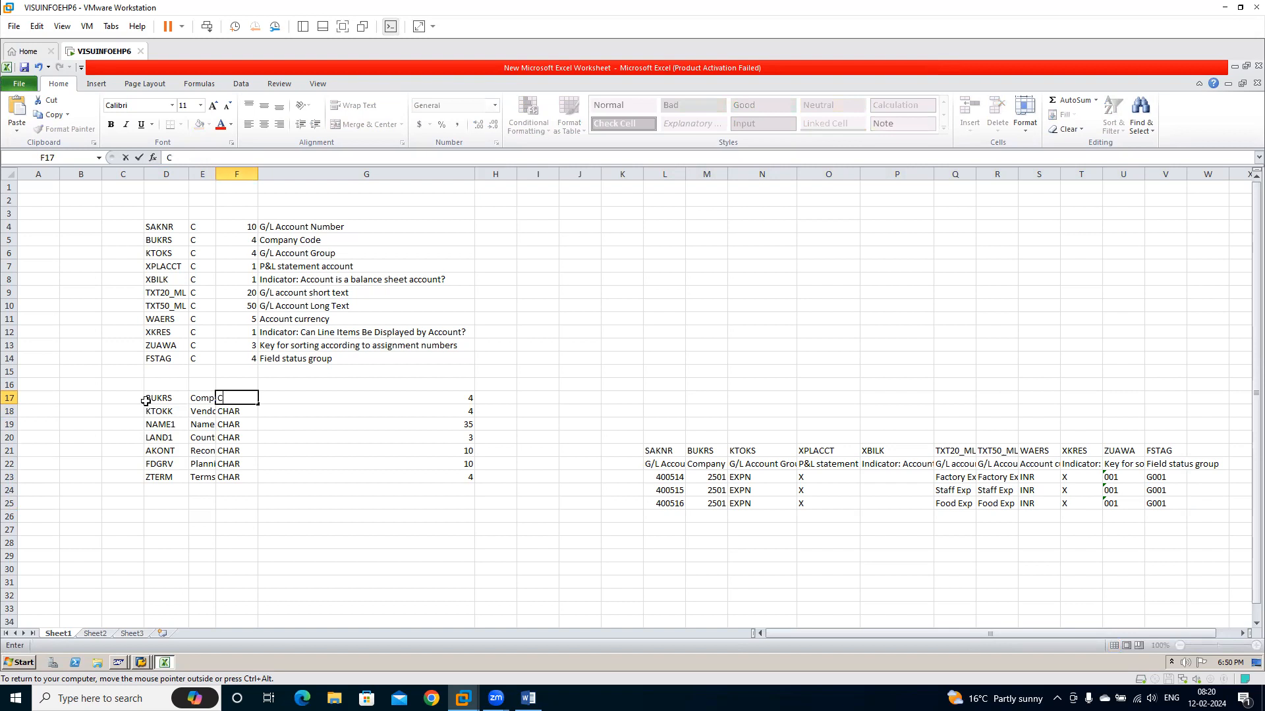
key("ctrl+Return")
key("ctrl+c")
key("Down")
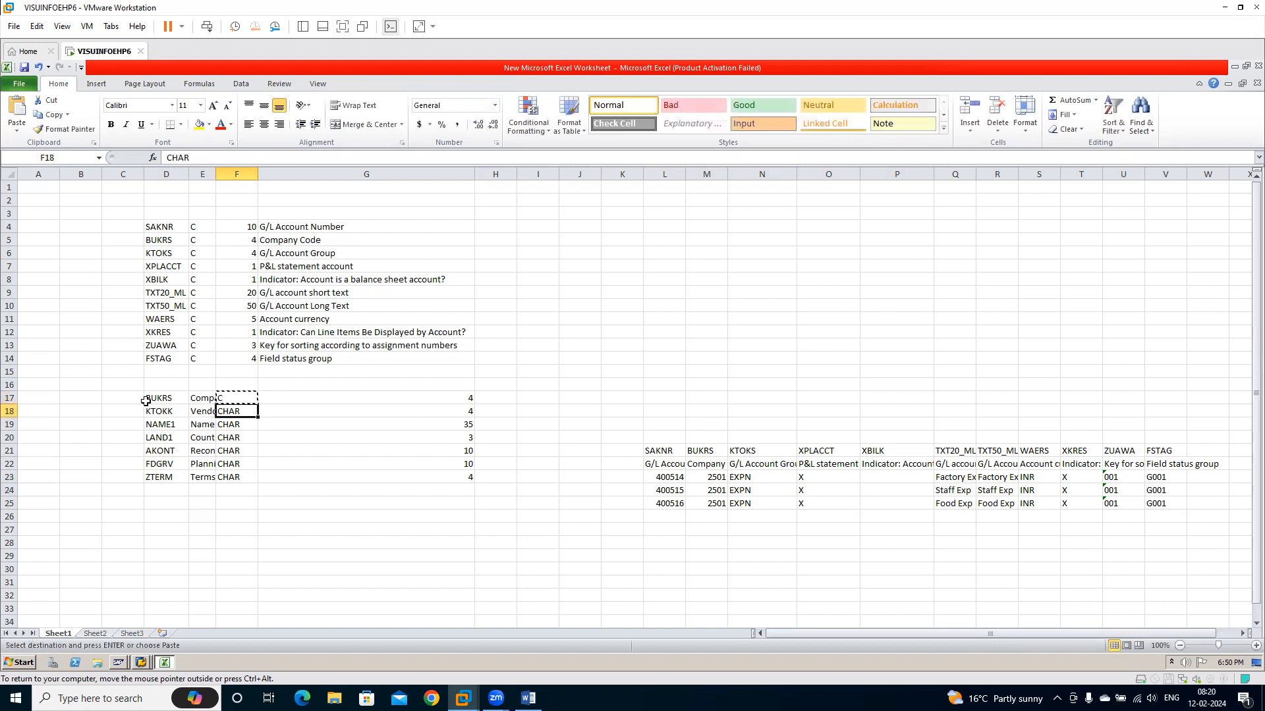
key("ctrl+shift+Down")
key("Return")
Move the field descriptions from E17:E23 to column H, beside the lengths
key("Up")
key("Left")
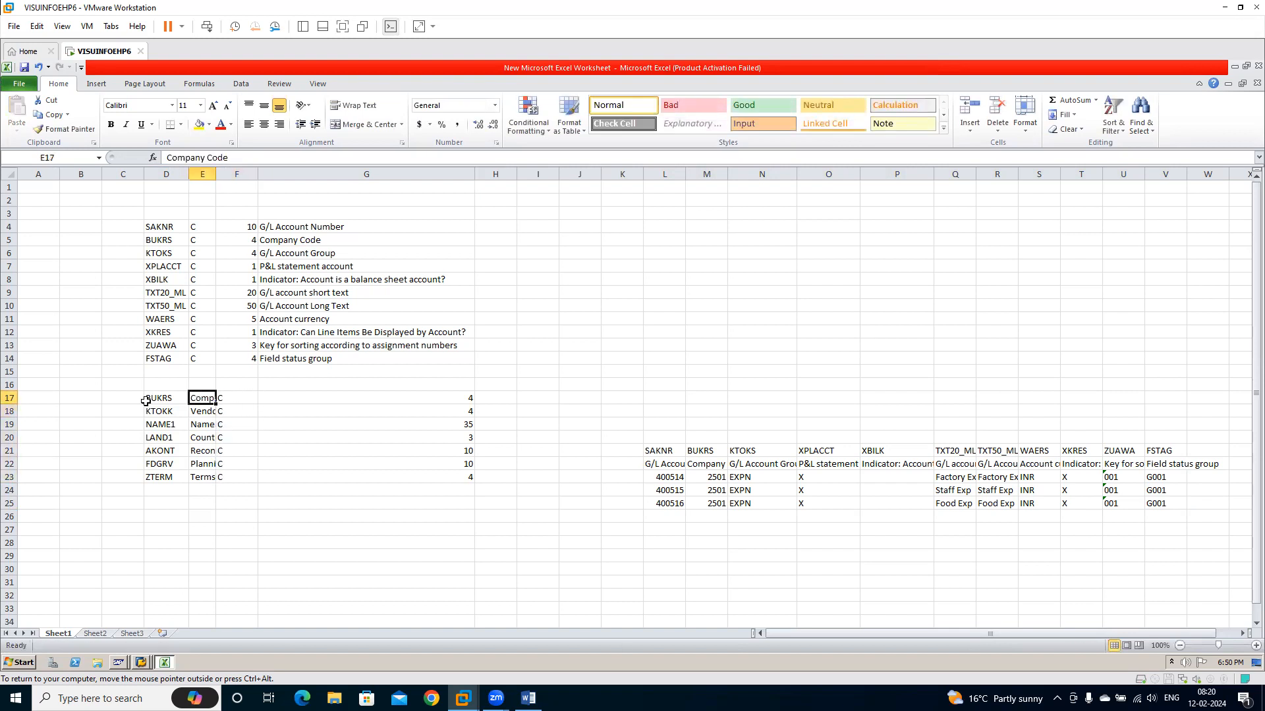
key("ctrl+shift+Down")
key("ctrl+c")
key("ctrl+x")
key("Right")
key("Right")
key("Right")
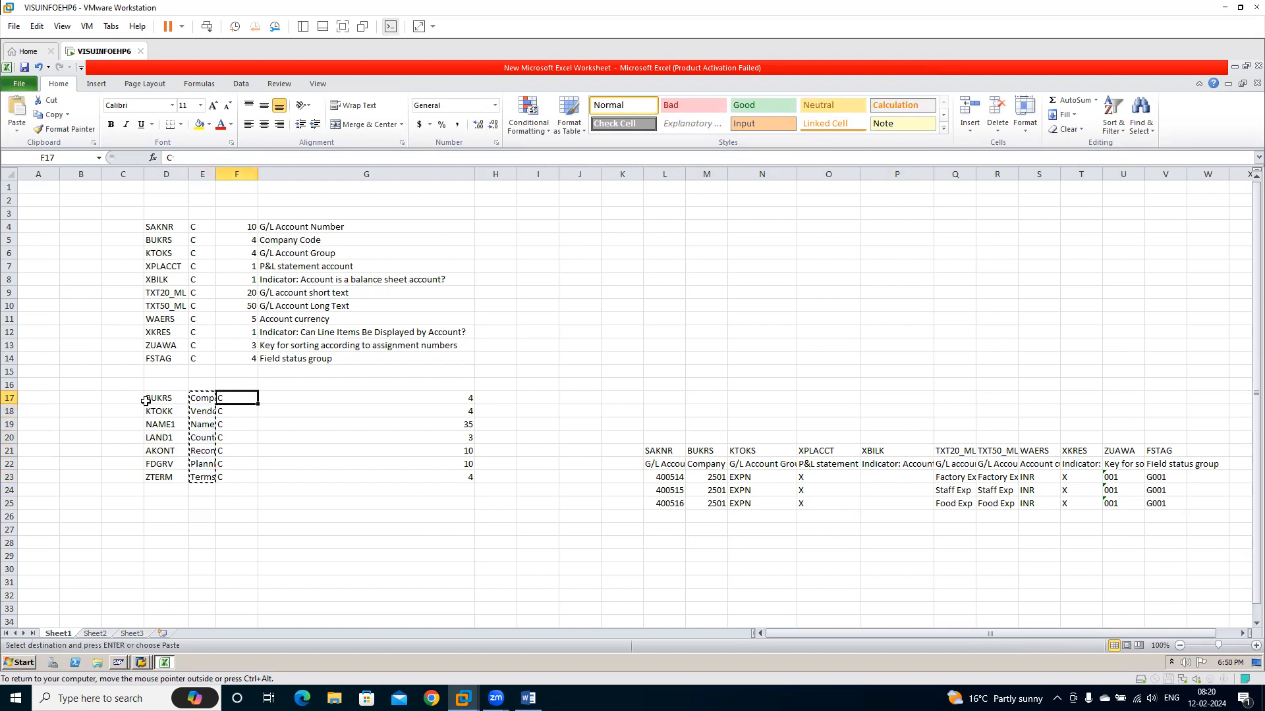
key("shift+Down")
key("shift+Down")
key("shift+Down")
key("shift+Down")
key("shift+Down")
key("shift+Down")
key("ctrl+v")
Move the field types from F17:F23 into column E, beside the field names
key("Left")
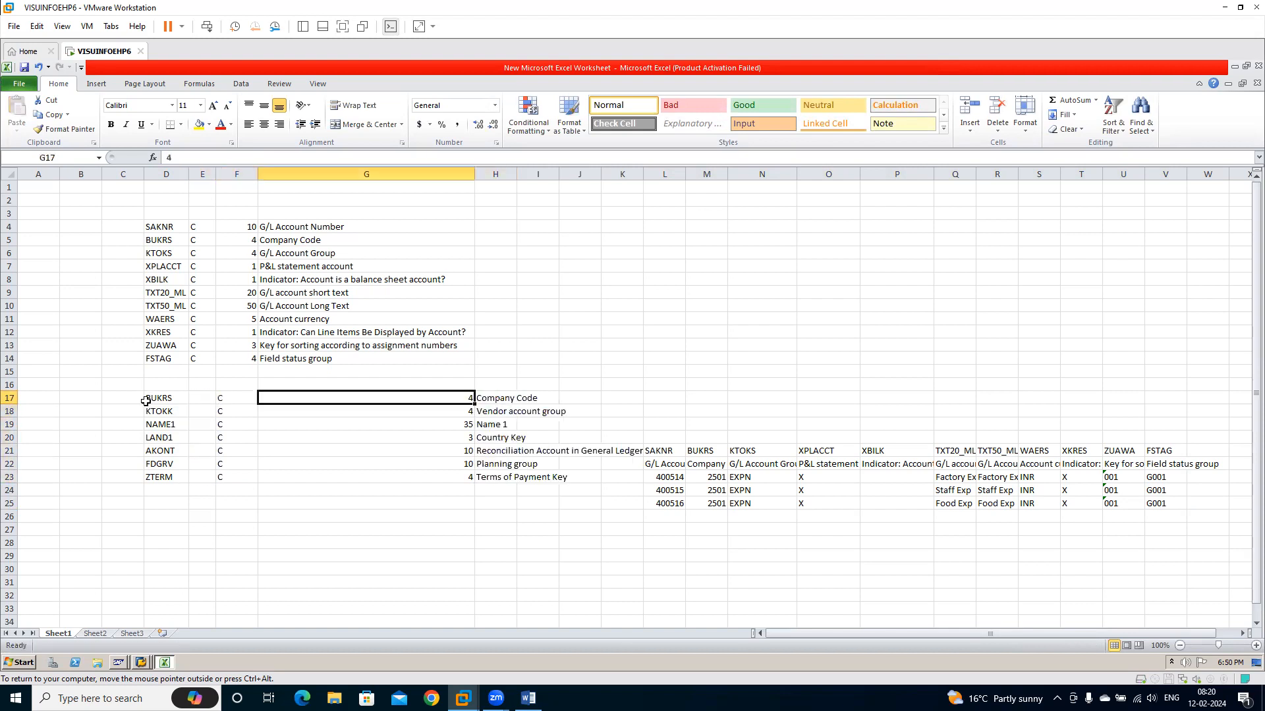
key("Left")
key("shift+Down")
key("shift+Down")
key("shift+Down")
key("shift+Down")
key("shift+Down")
key("shift+Down")
key("ctrl+x")
key("Left")
key("ctrl+v")
Move the field lengths from G17:G23 into column F, beside the types
key("Right")
key("Right")
key("Right")
key("Left")
key("shift+Down")
key("shift+Down")
key("shift+Down")
key("shift+Down")
key("shift+Down")
key("shift+Down")
key("ctrl+x")
key("Left")
key("ctrl+v")
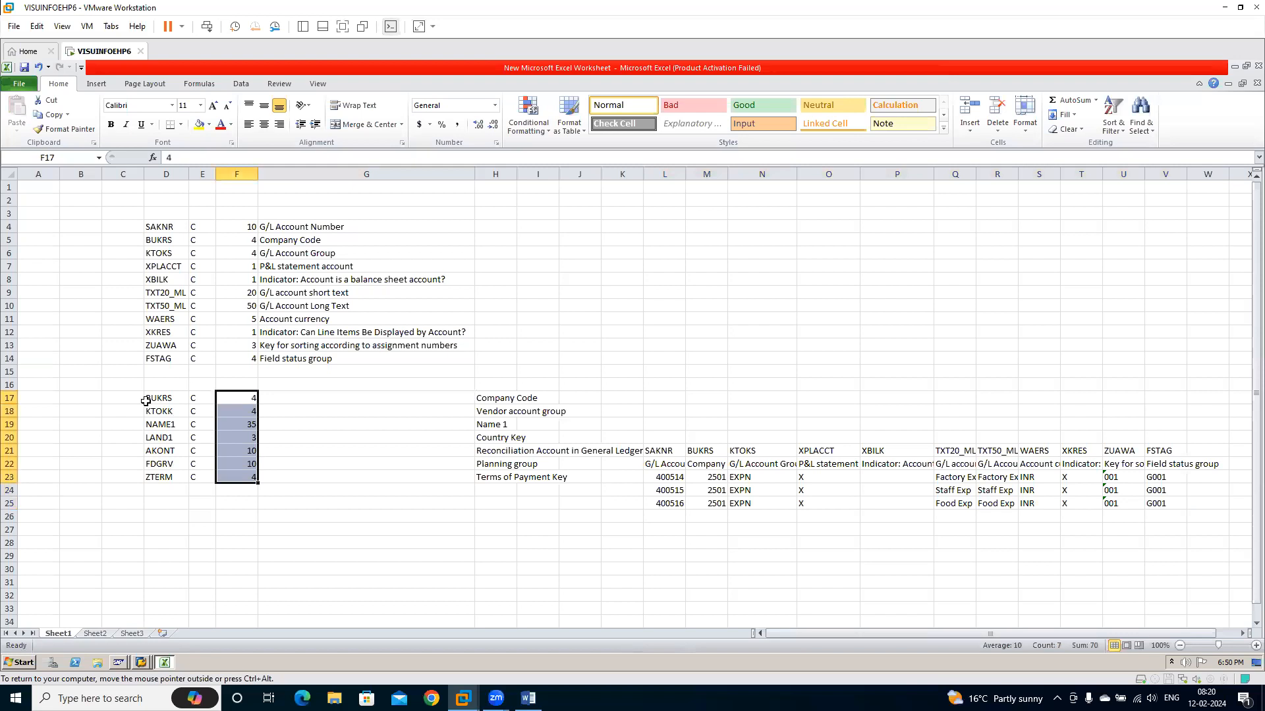
Move the field descriptions from H17:H23 into column G, beside the lengths
key("Right")
key("Right")
key("shift+Down")
key("shift+Down")
key("shift+Down")
key("shift+Down")
key("shift+Down")
key("shift+Down")
key("ctrl+x")
key("Left")
key("Escape")
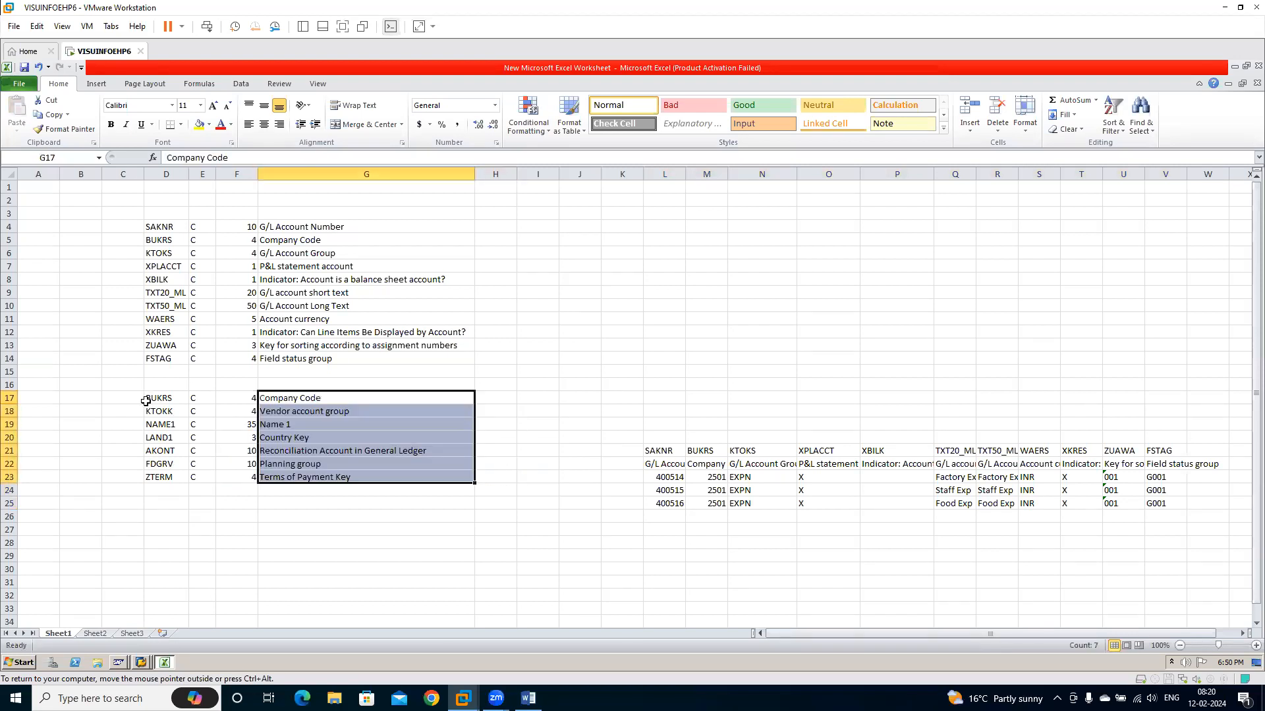
Copy the vendor field names, types and lengths in D17:F23 and switch back to SAP
left_click(145, 400)
key("shift+Right")
key("shift+Right")
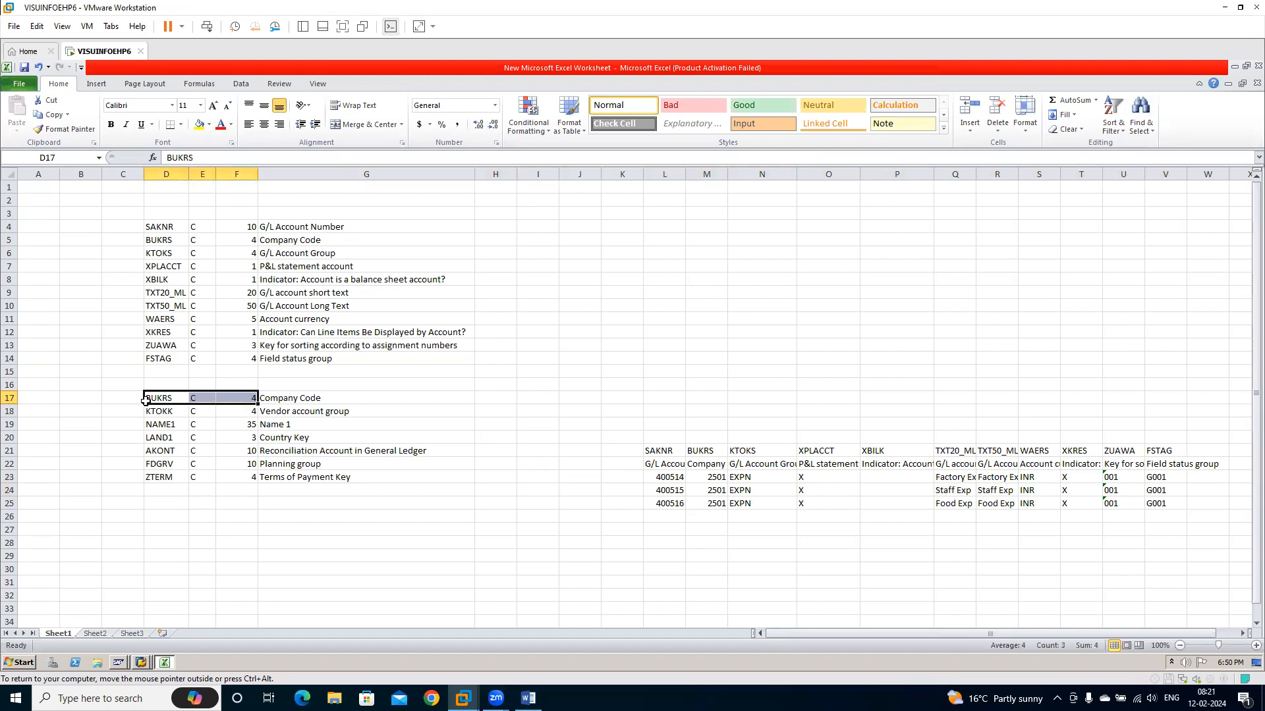
key("ctrl+shift+Down")
key("ctrl+c")
key("alt+Tab")
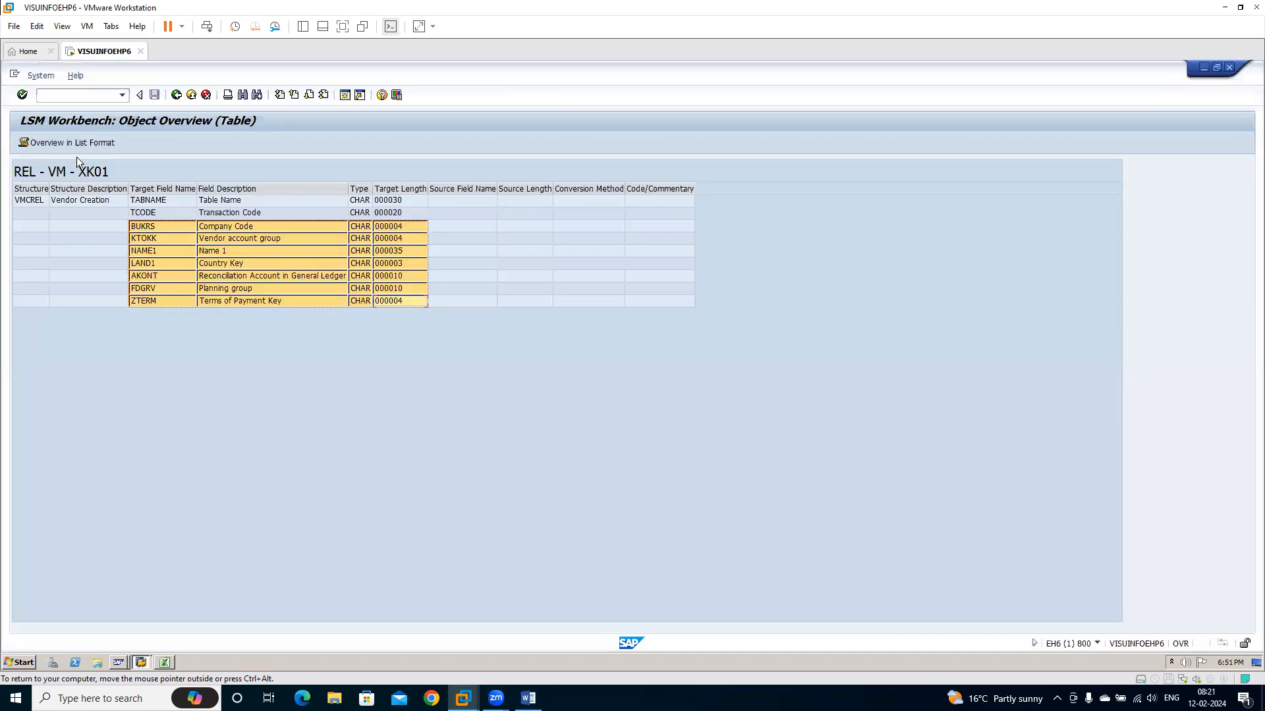
Under Maintain Source Fields, paste the copied fields BUKRS through ZTERM into the field table of source structure XK01R
left_click(176, 95)
left_click(22, 142)
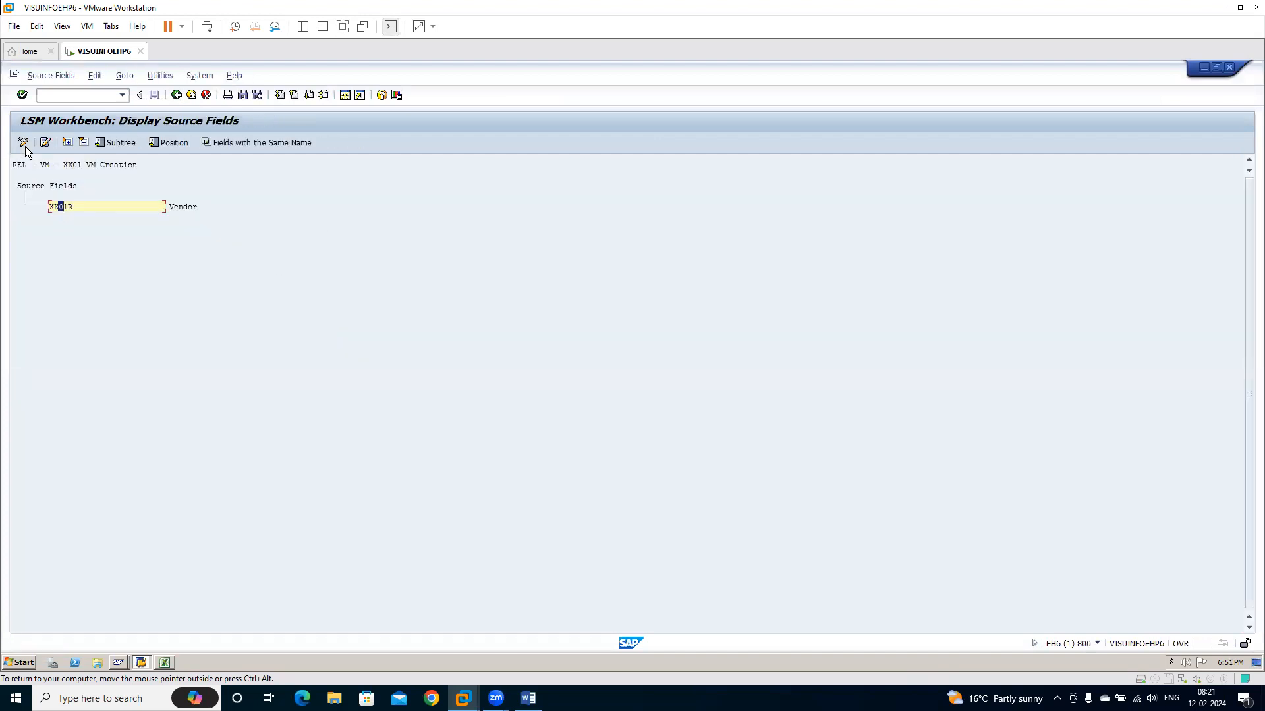
left_click(60, 207)
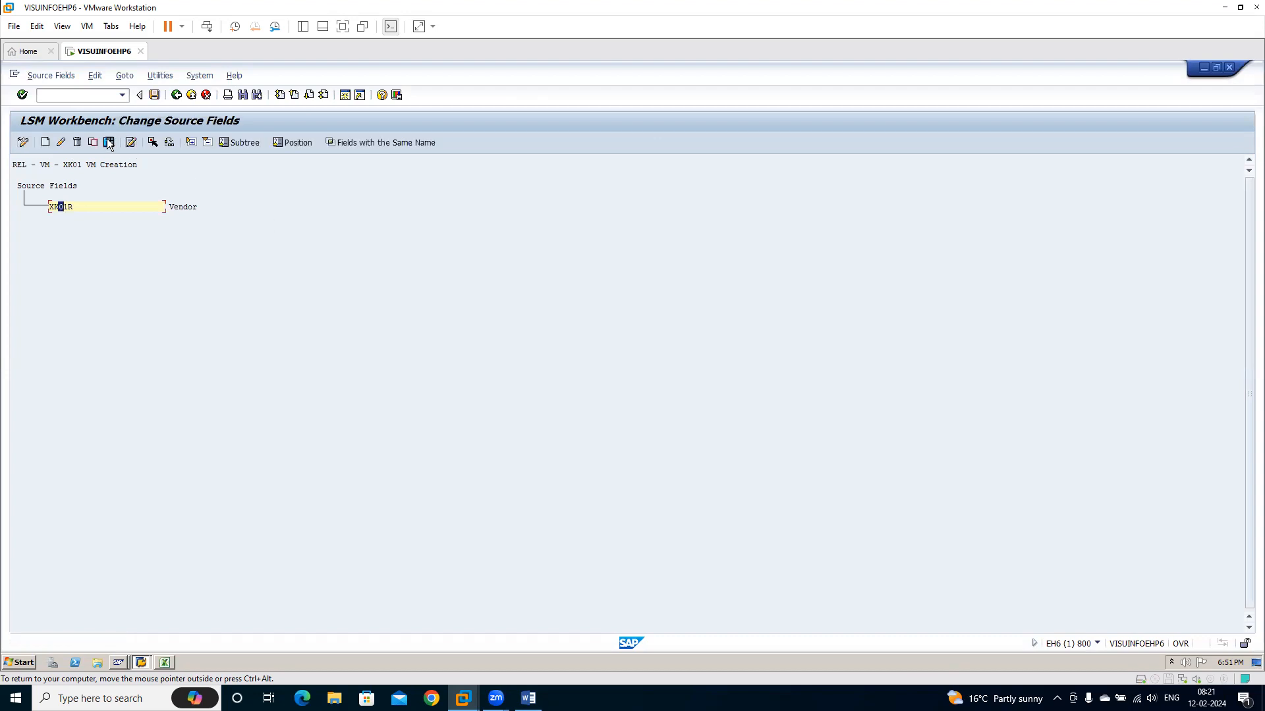
left_click(109, 143)
key("ctrl+v")
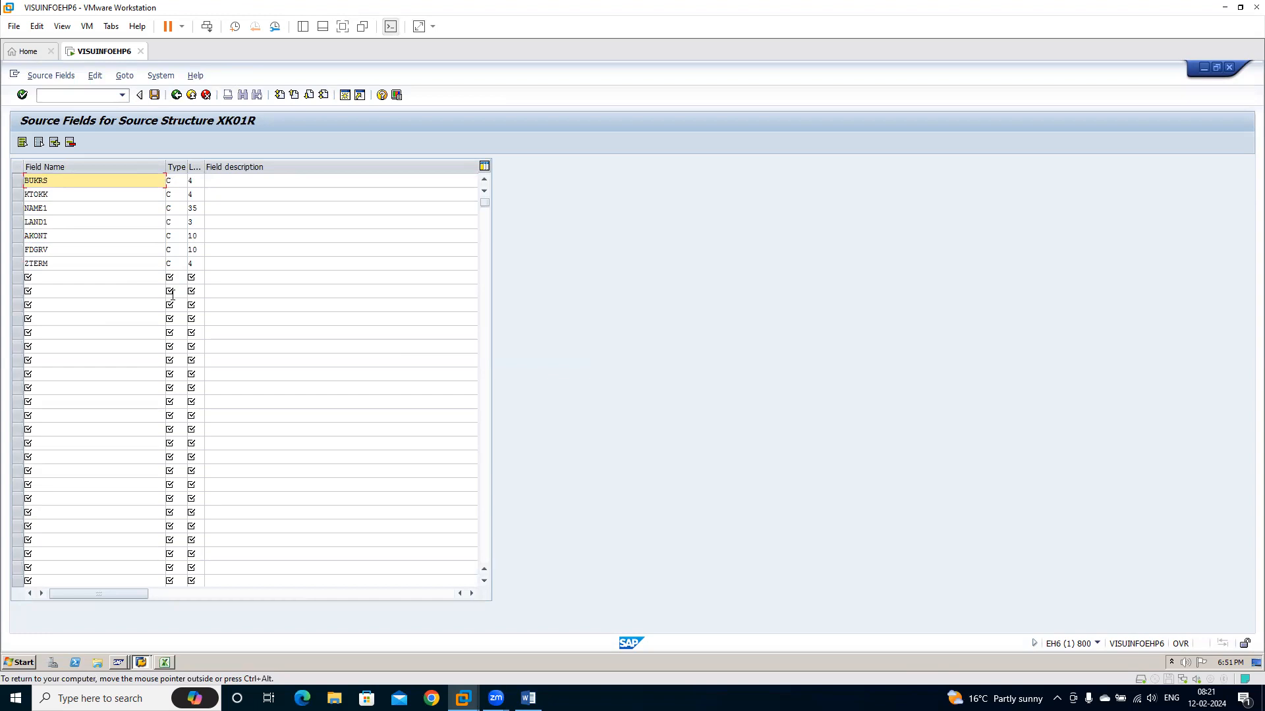
key("Return")
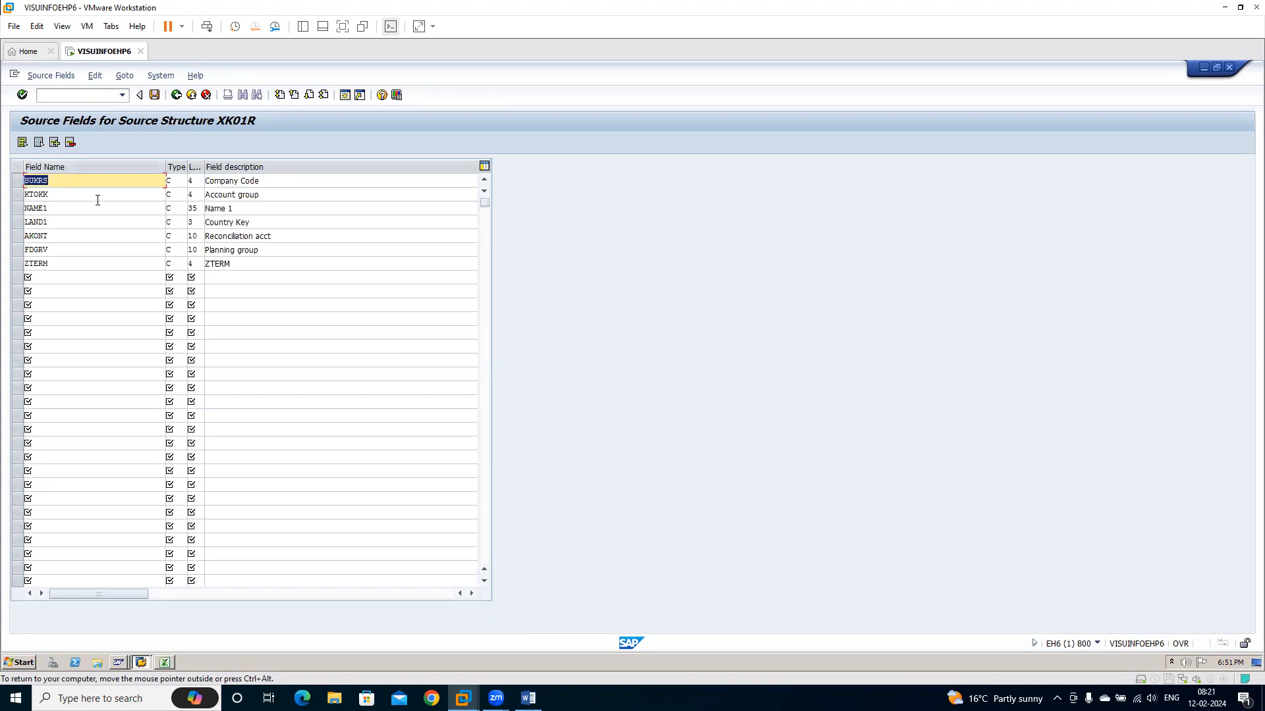
Save the source fields of XK01R and return to the process steps
left_click(154, 96)
left_click(176, 94)
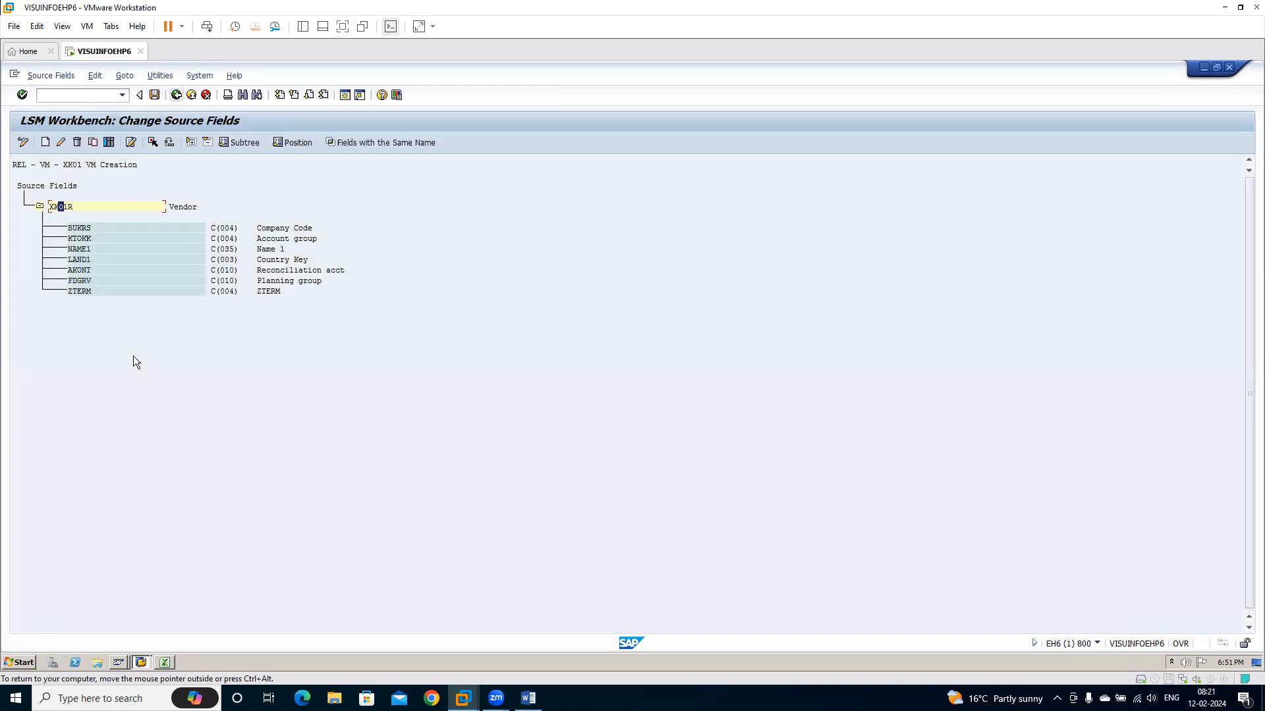
left_click(176, 96)
left_click(176, 96)
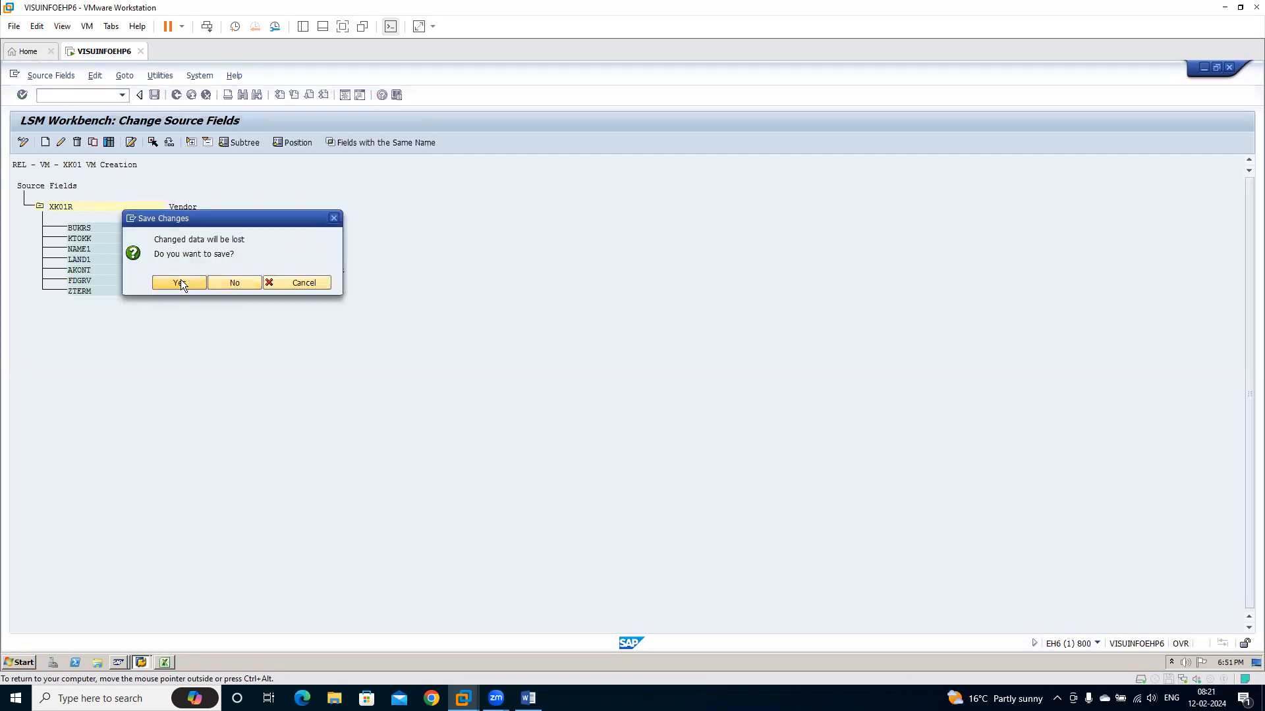
left_click(181, 282)
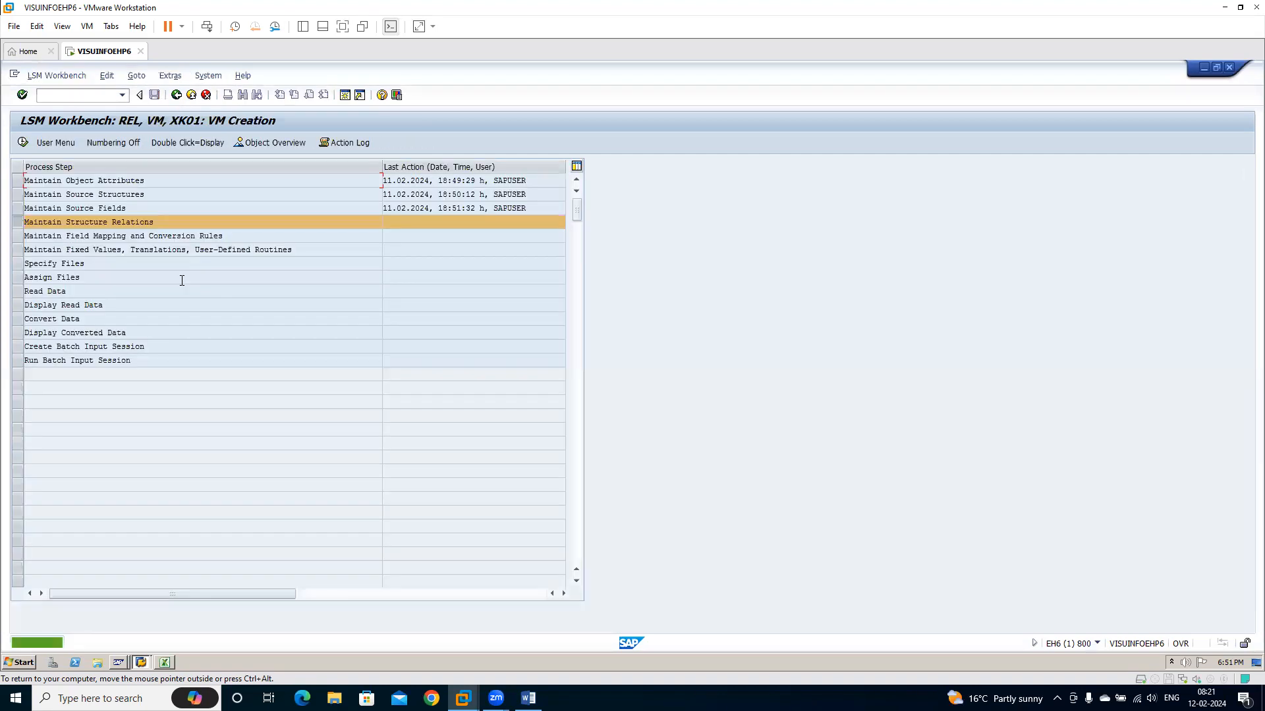
Under Maintain Structure Relations, save the relationship between target structure VMCREL and source structure XK01R, then return
left_click(22, 144)
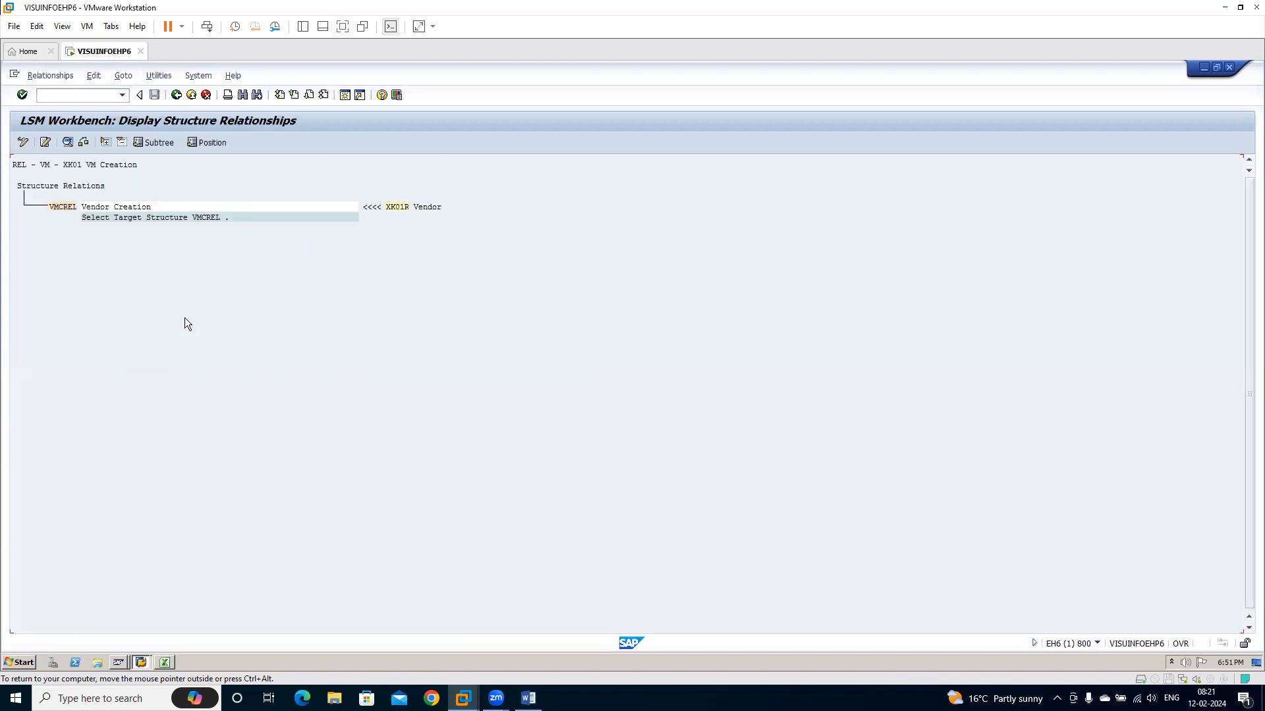
left_click(23, 142)
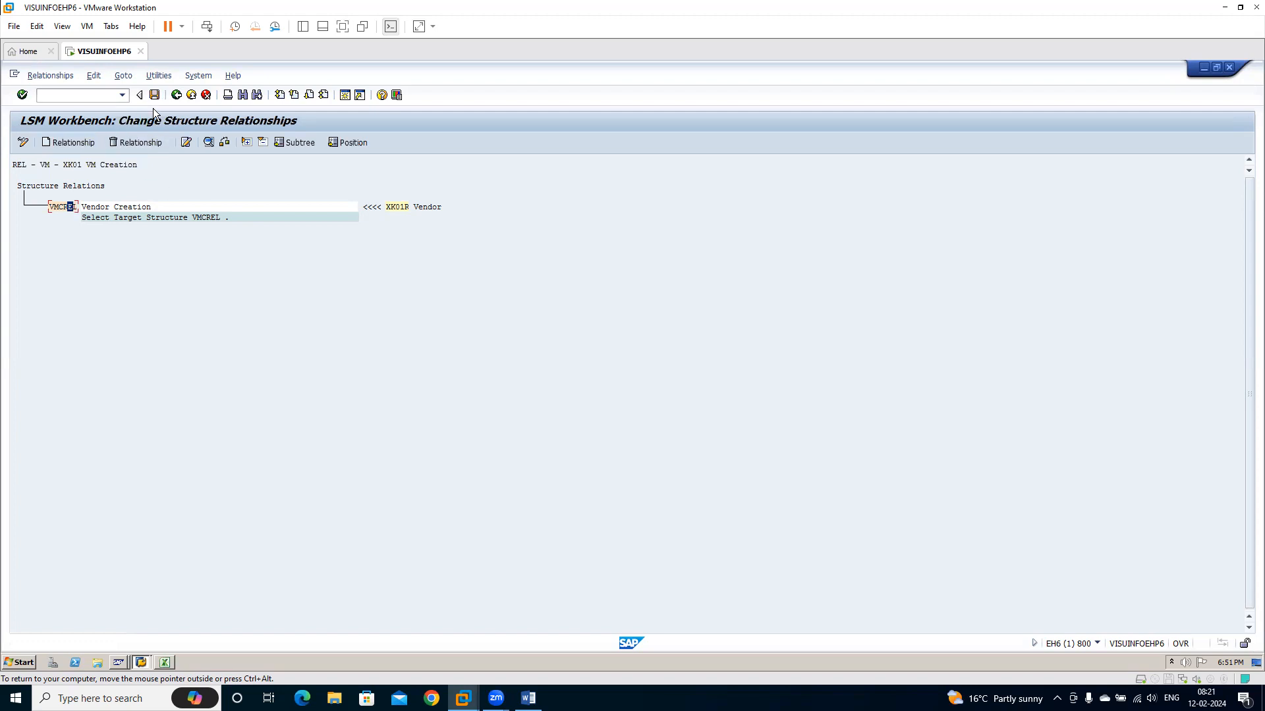
left_click(156, 96)
left_click(176, 96)
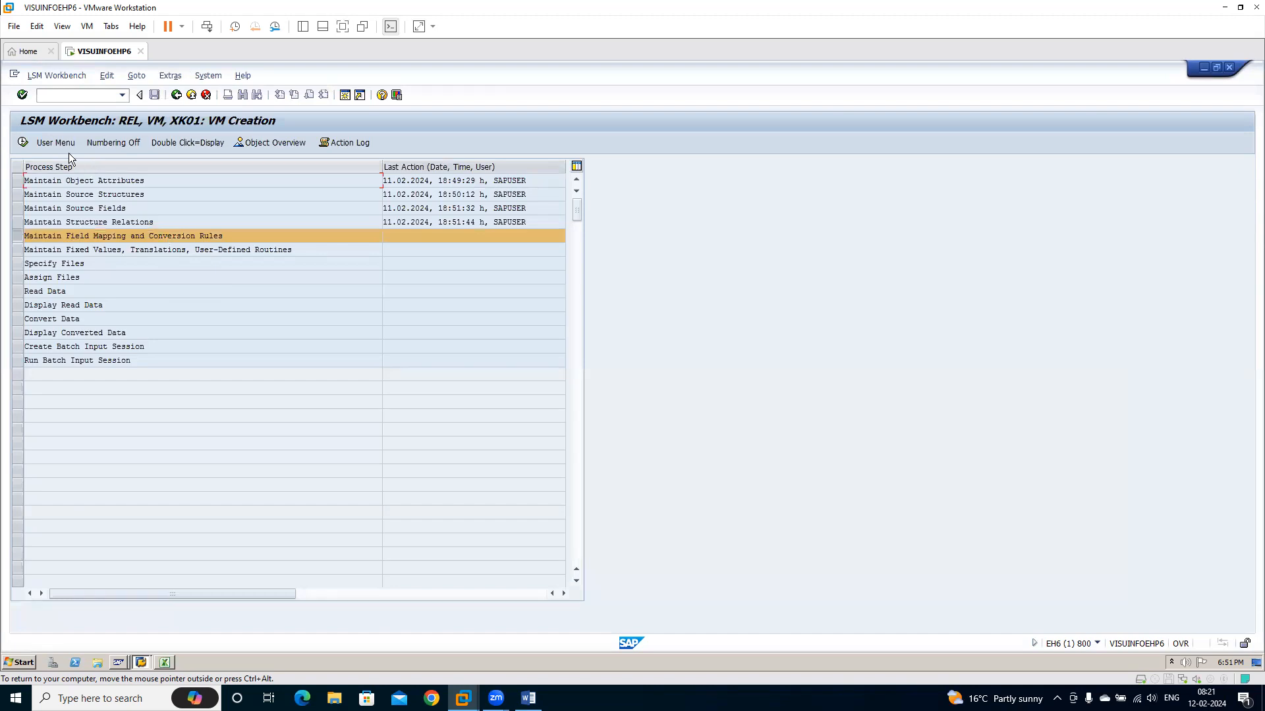
Under Maintain Field Mapping and Conversion Rules, run Auto-Field Mapping with same-name matching, the Transfer (MOVE) rule and no confirmation
left_click(23, 142)
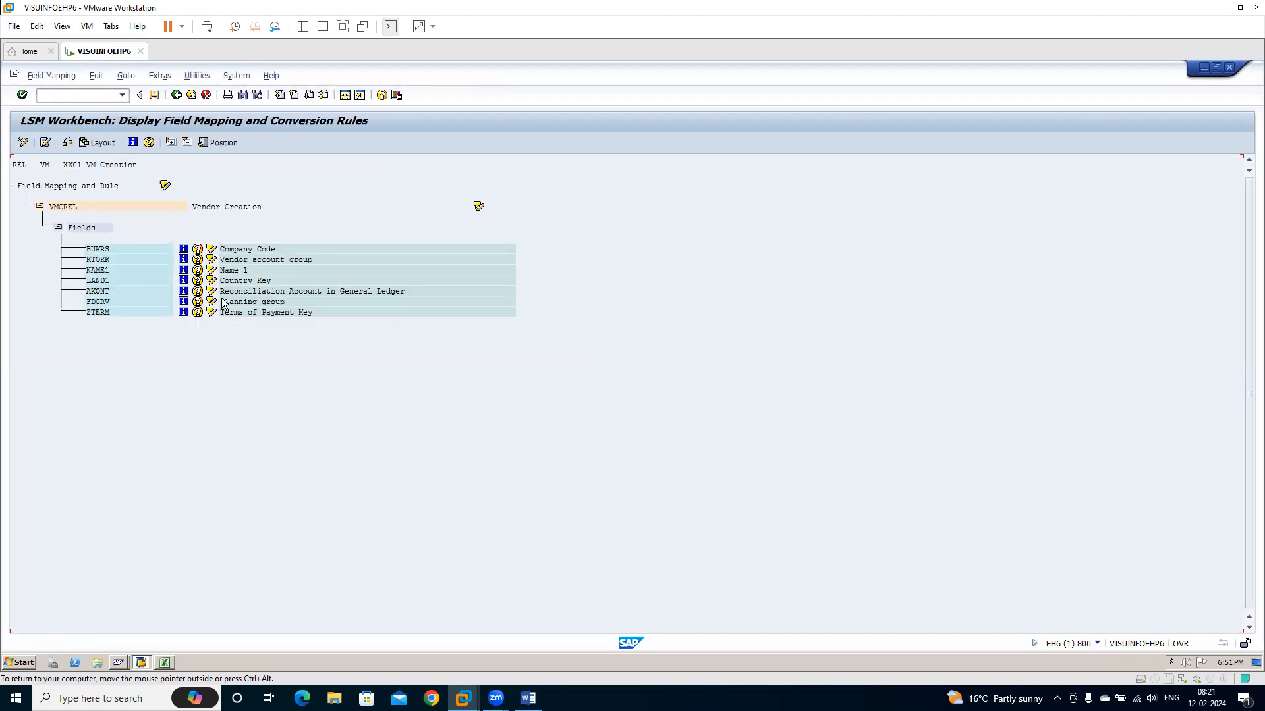
left_click(159, 76)
left_click(20, 143)
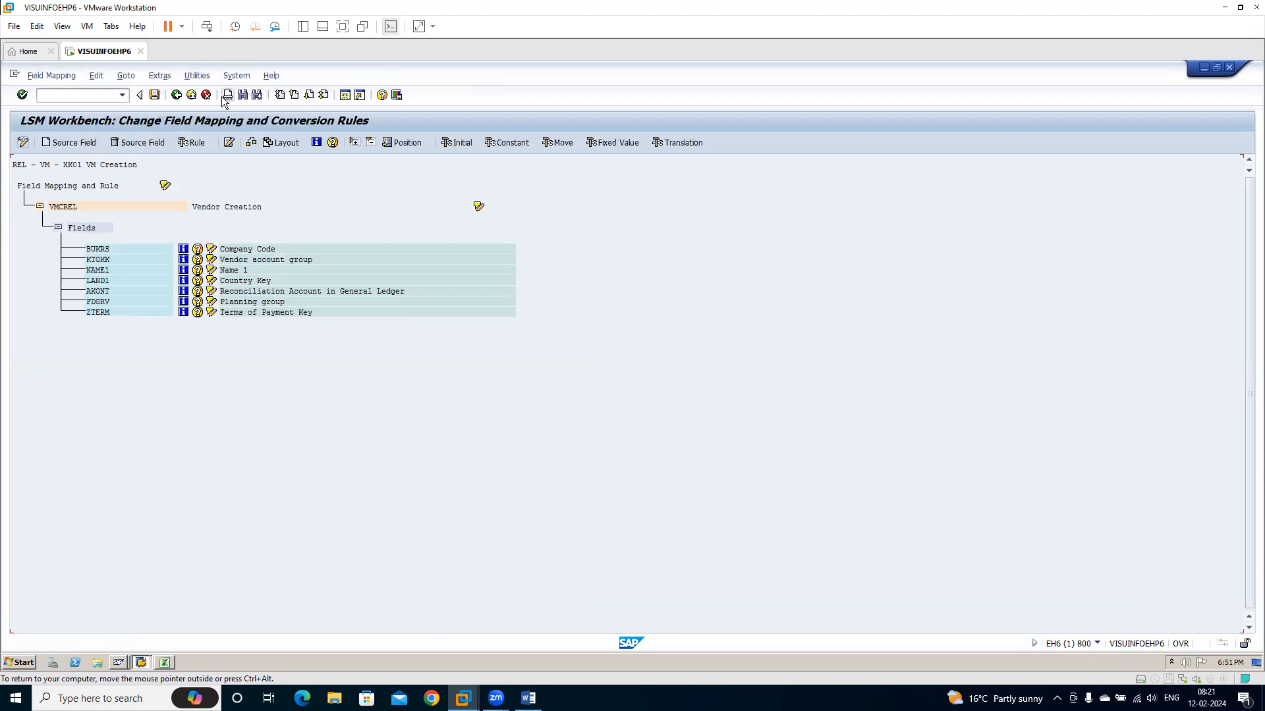
left_click(157, 75)
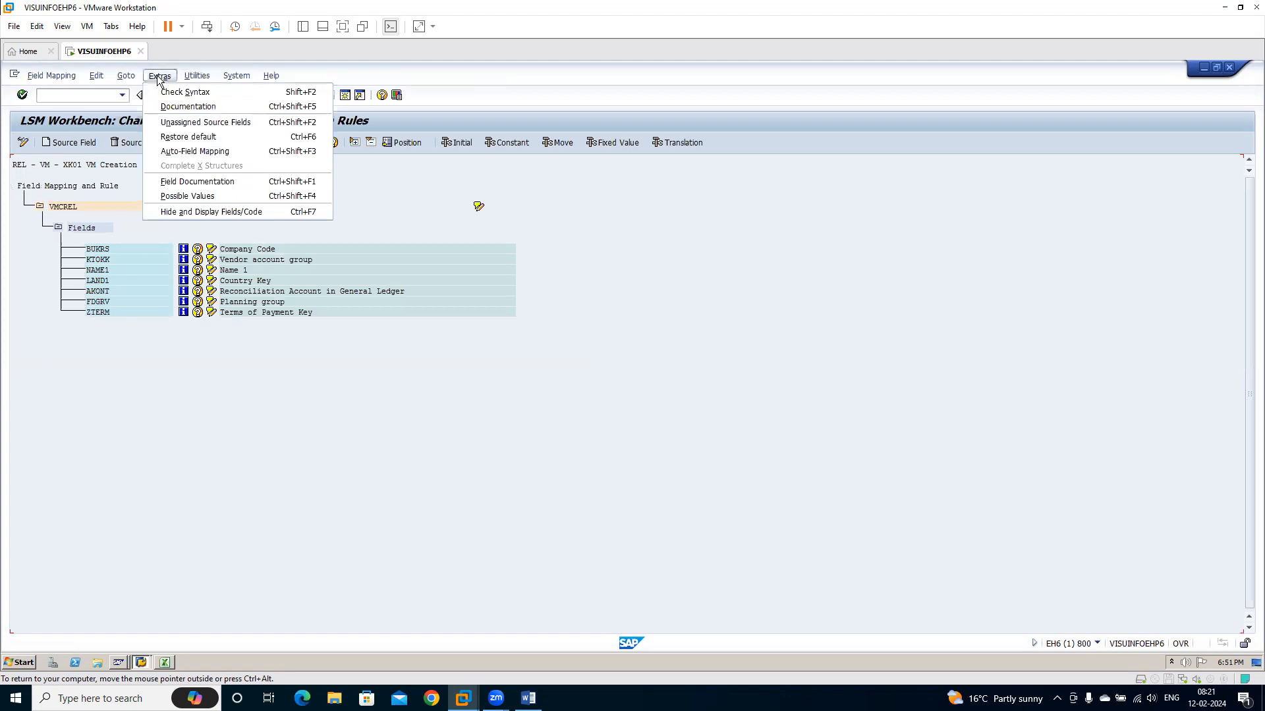
left_click(195, 151)
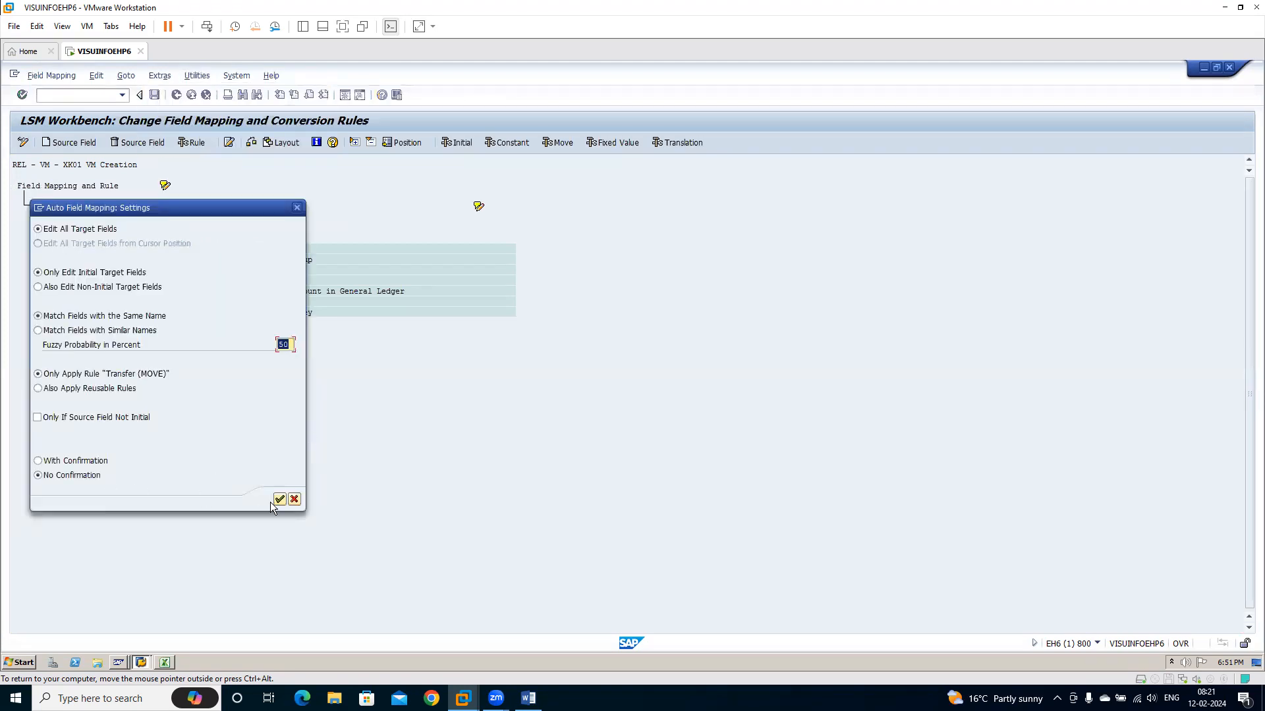
left_click(280, 499)
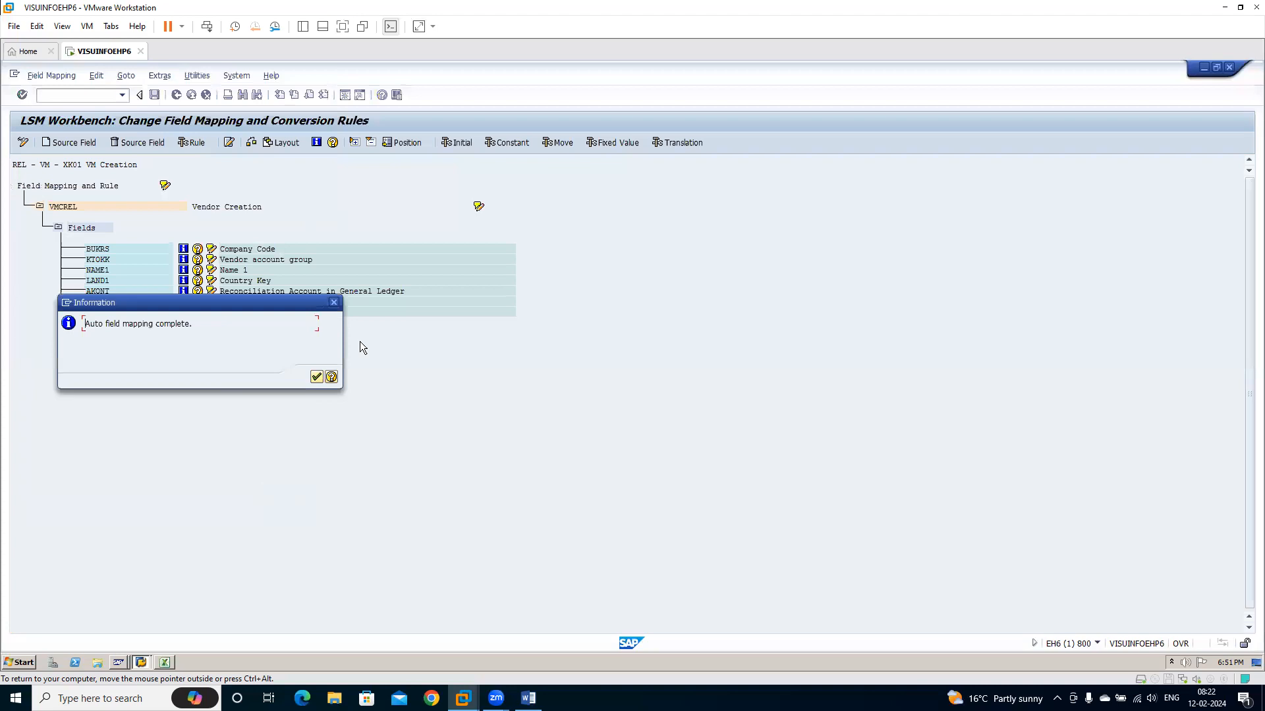
Save the automatic field mapping of VMCREL and return to the process steps
left_click(316, 377)
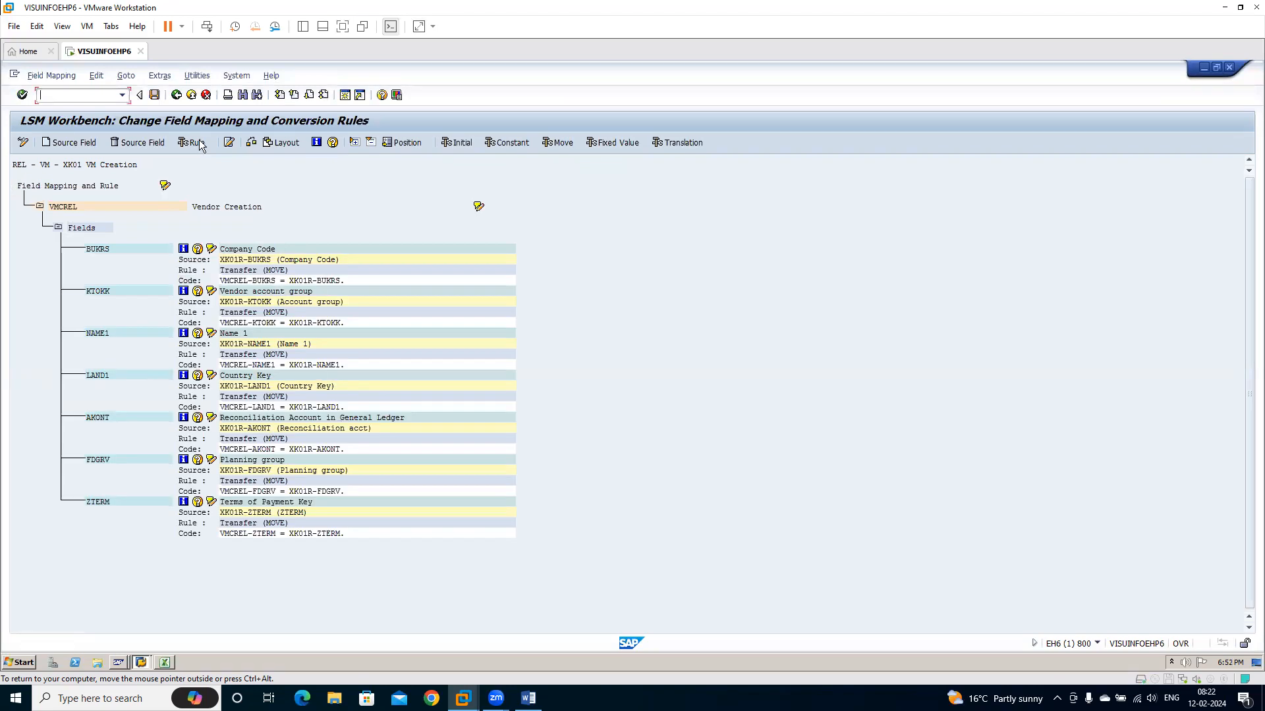
left_click(155, 96)
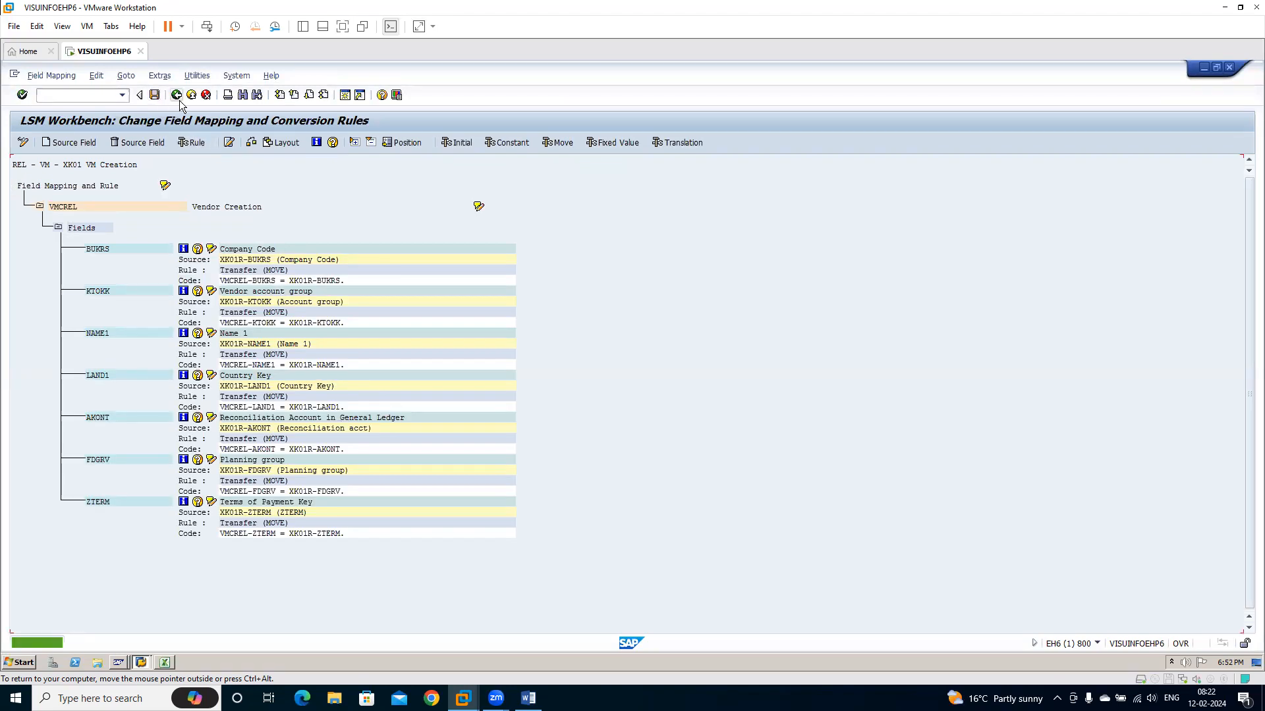
left_click(175, 96)
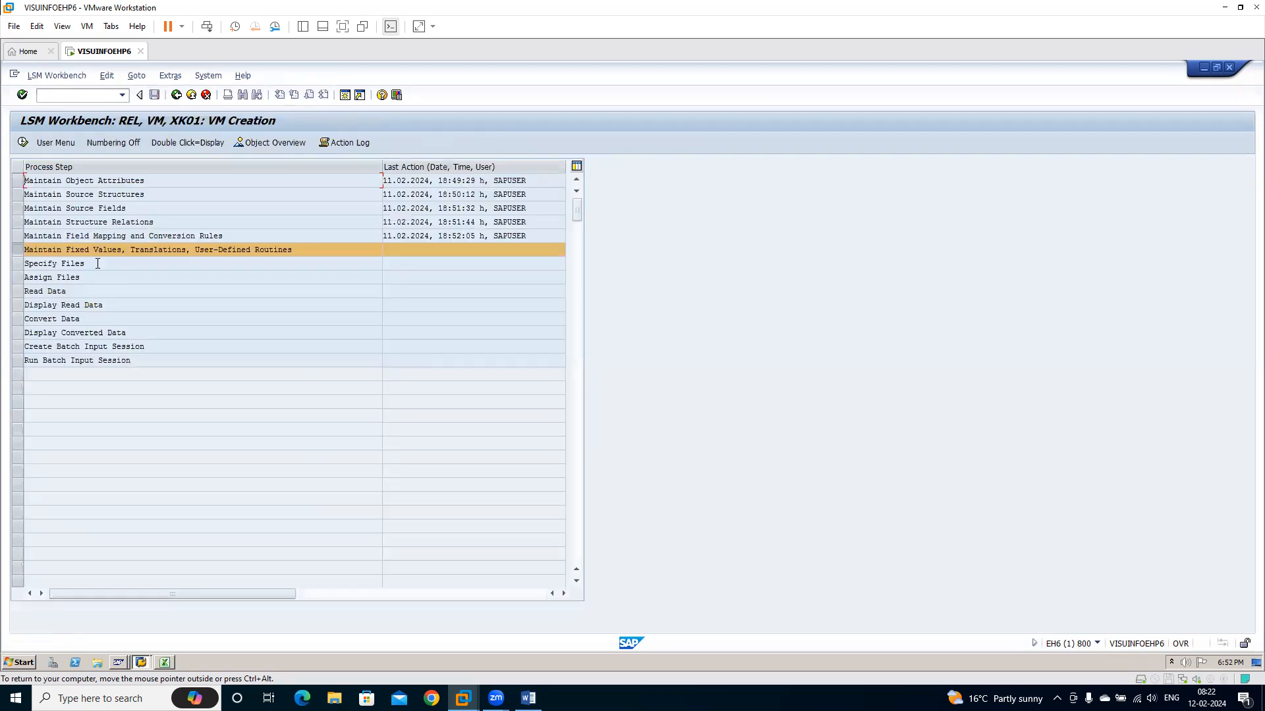
Under Maintain Fixed Values, Translations, User-Defined Routines, open project REL for editing, confirm its description Reliance Energy and return to the process steps
left_click(22, 142)
left_click(37, 141)
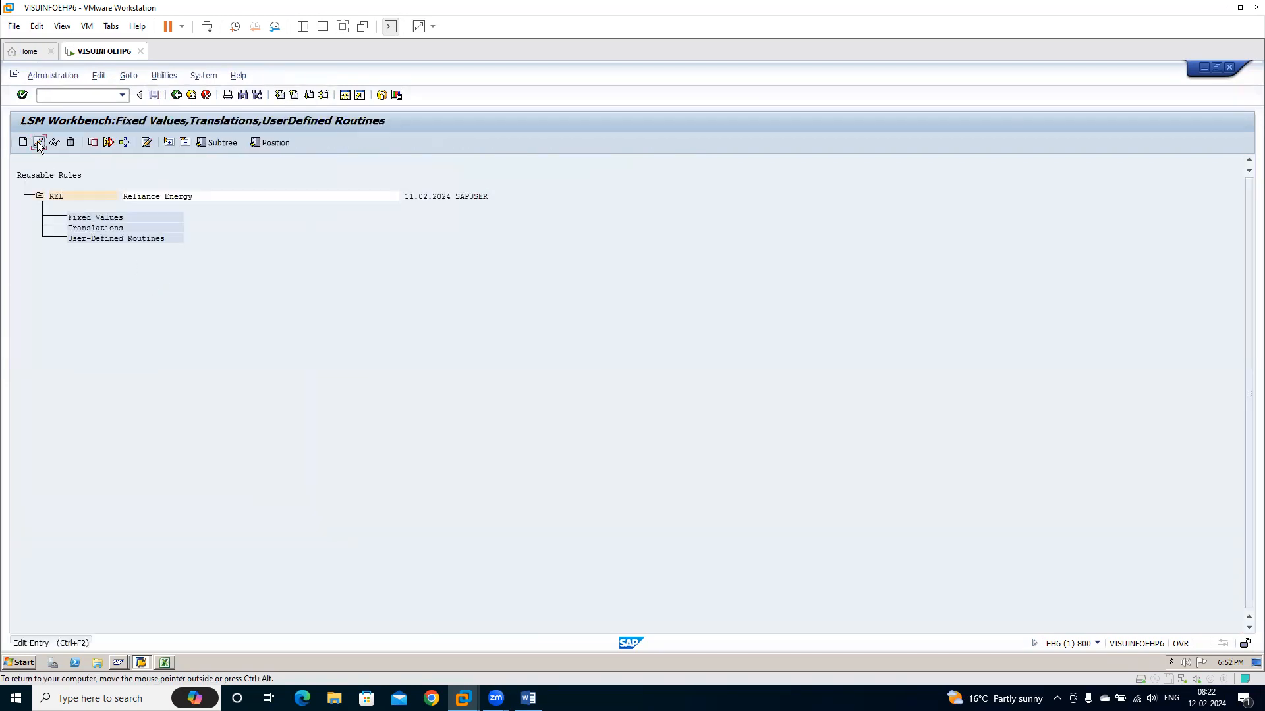
left_click(315, 378)
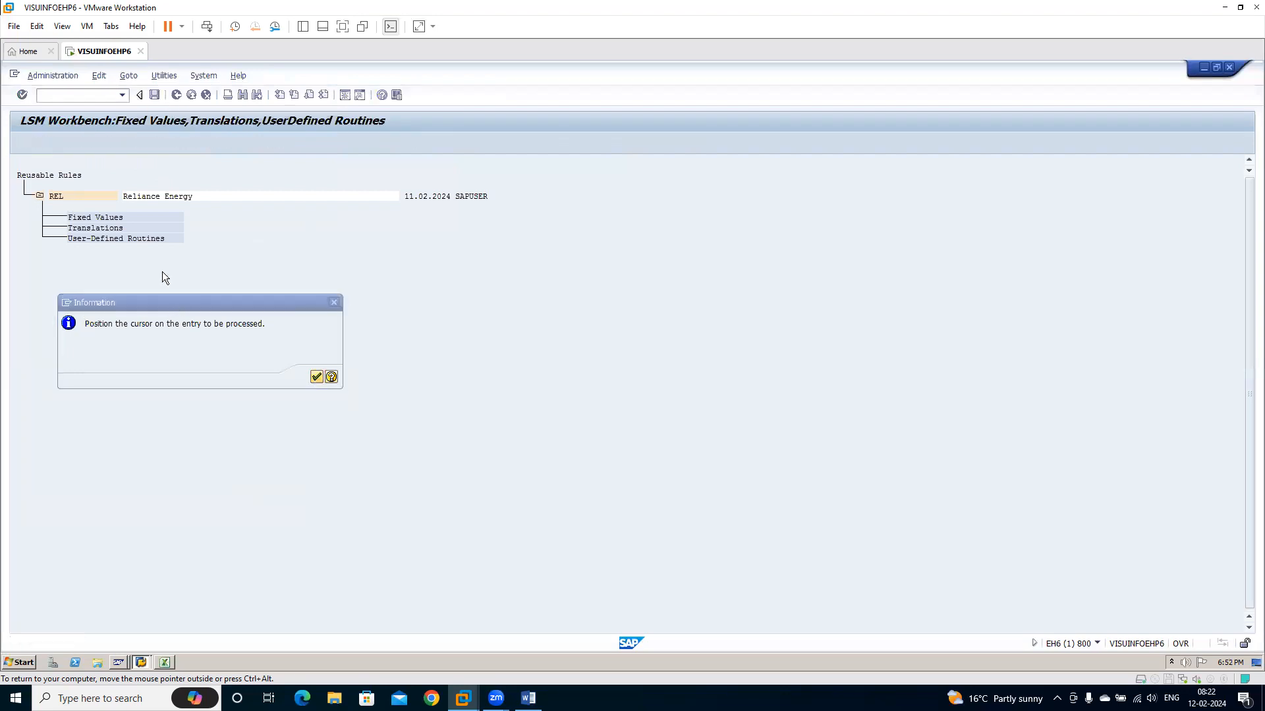
left_click(107, 197)
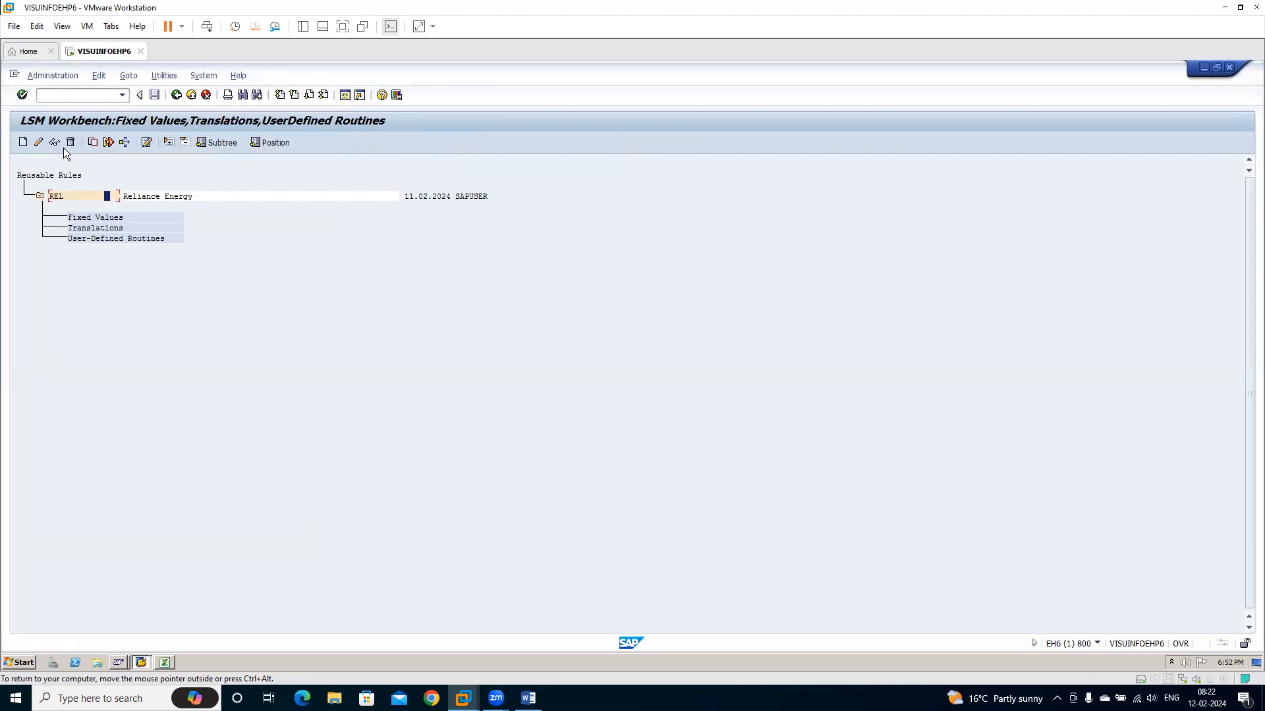
left_click(37, 141)
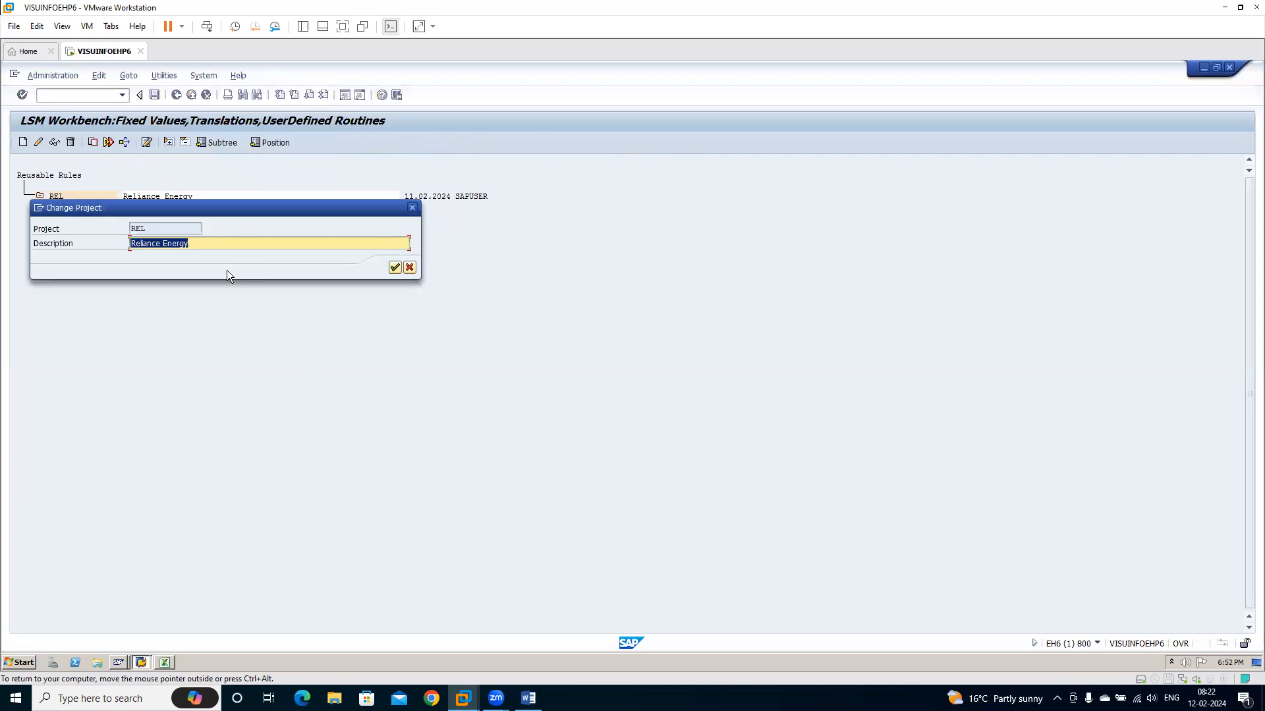
left_click(396, 267)
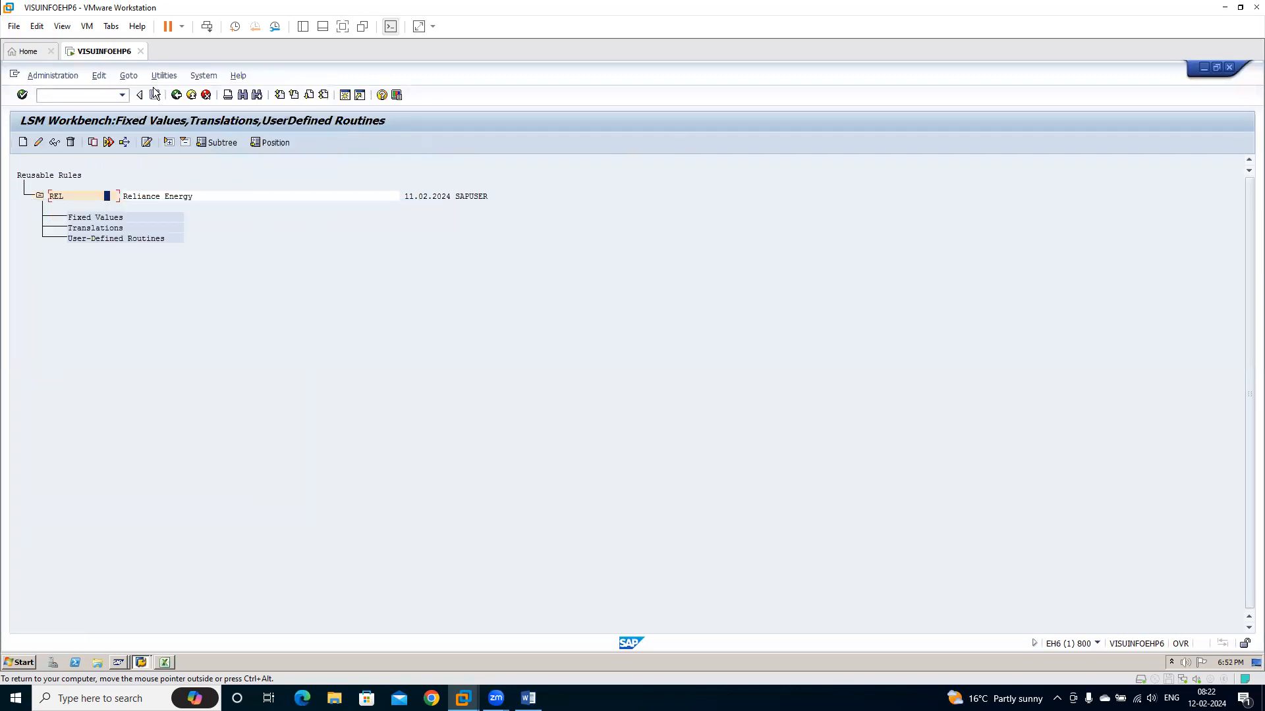
left_click(176, 95)
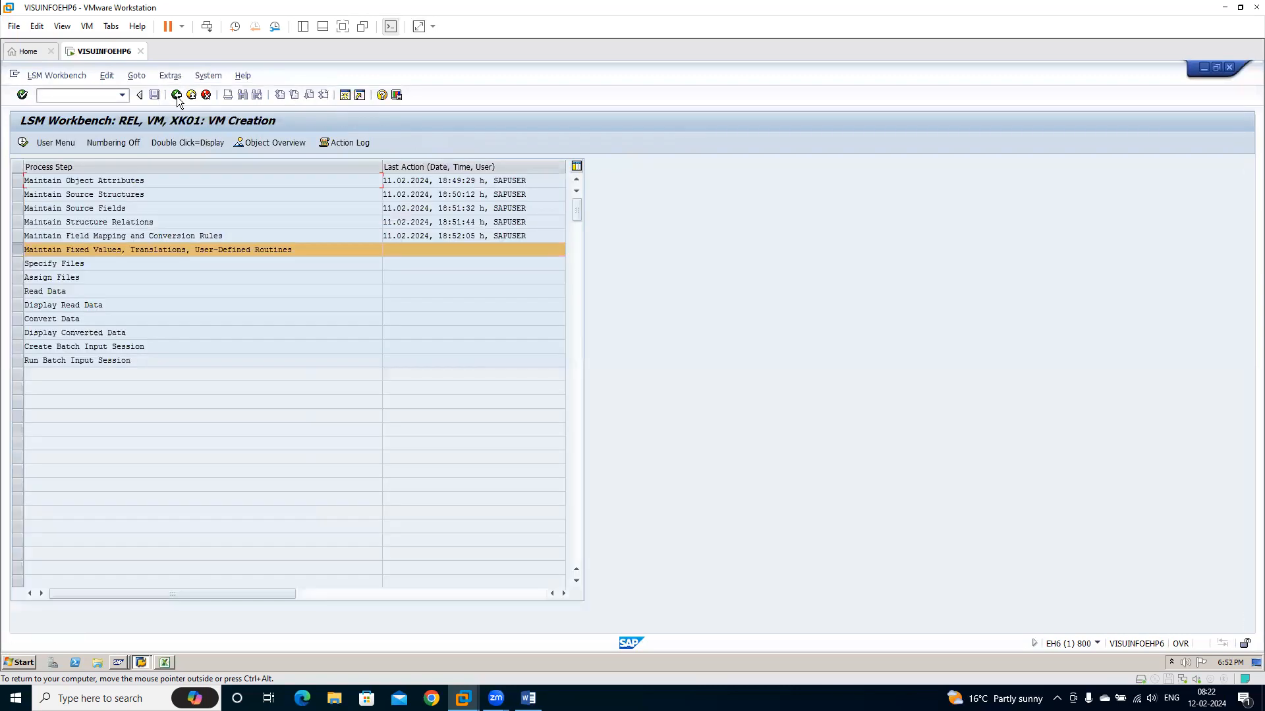
Open the Specify Files process step and switch it to change mode
left_click(18, 265)
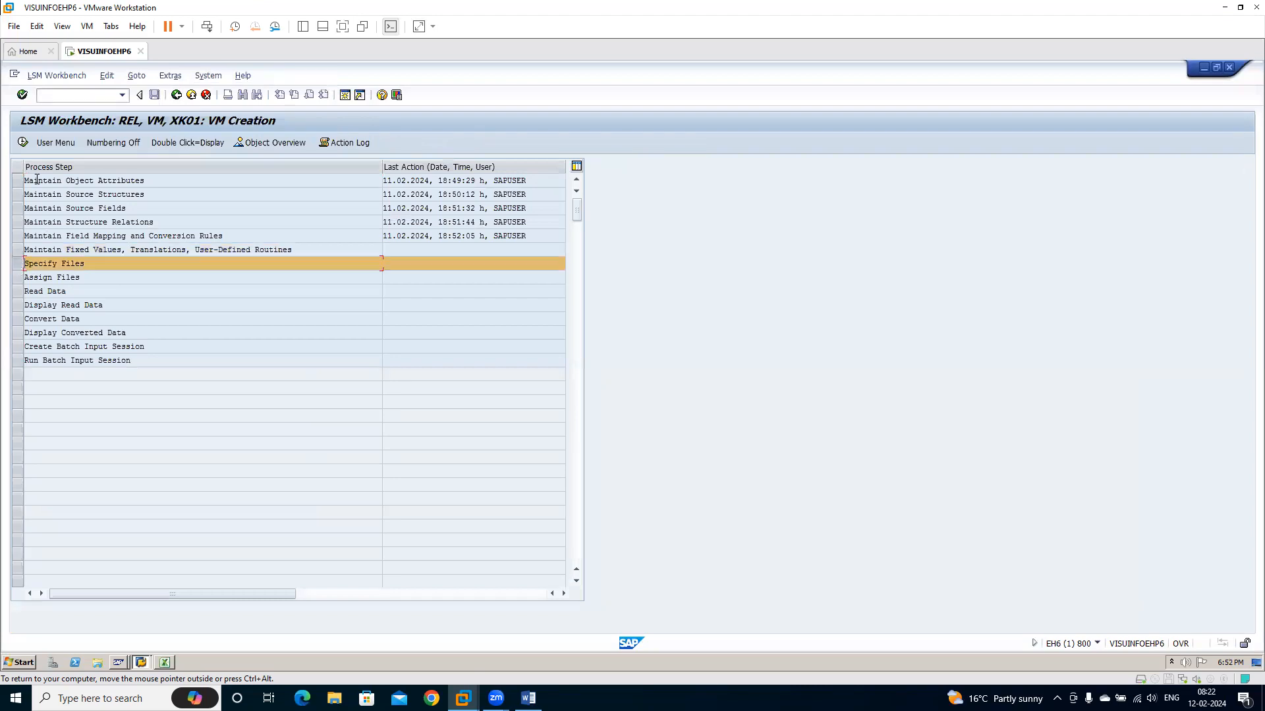
left_click(23, 143)
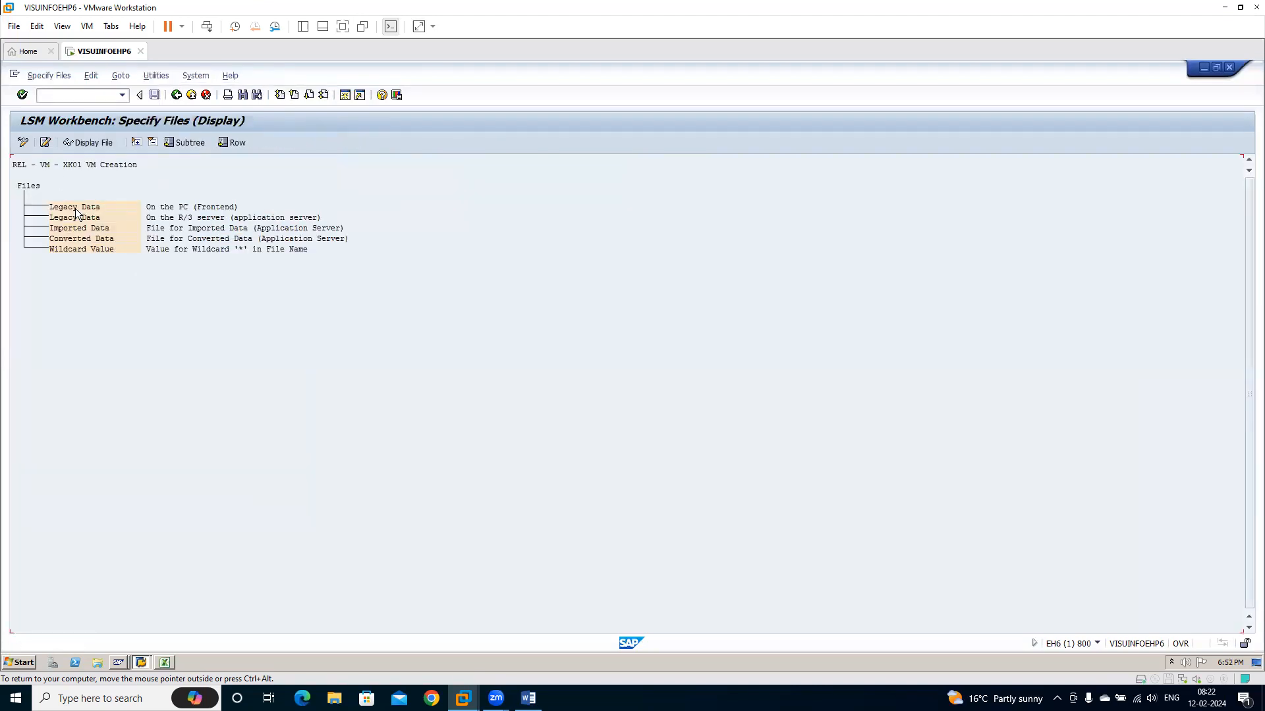
left_click(22, 143)
View the file properties for Legacy Data on the PC (Frontend), close them without entries and switch to the Excel workbook
double_click(86, 209)
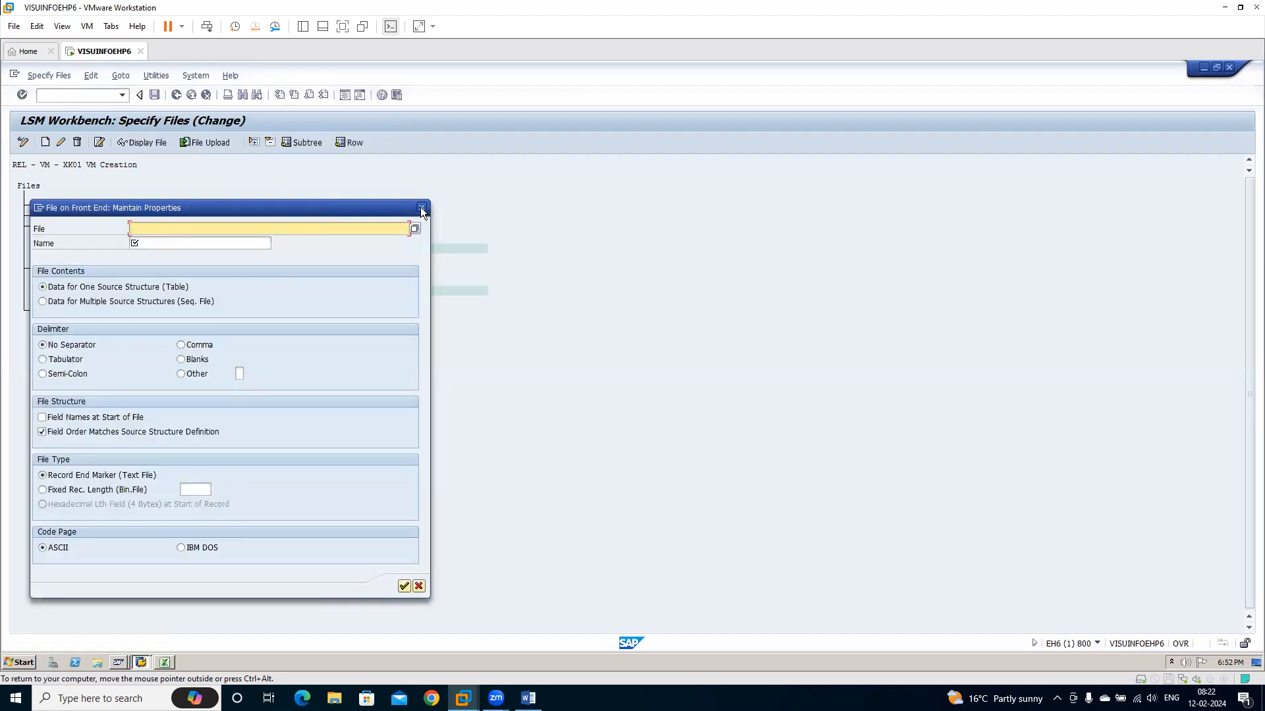
left_click(420, 208)
left_click(164, 662)
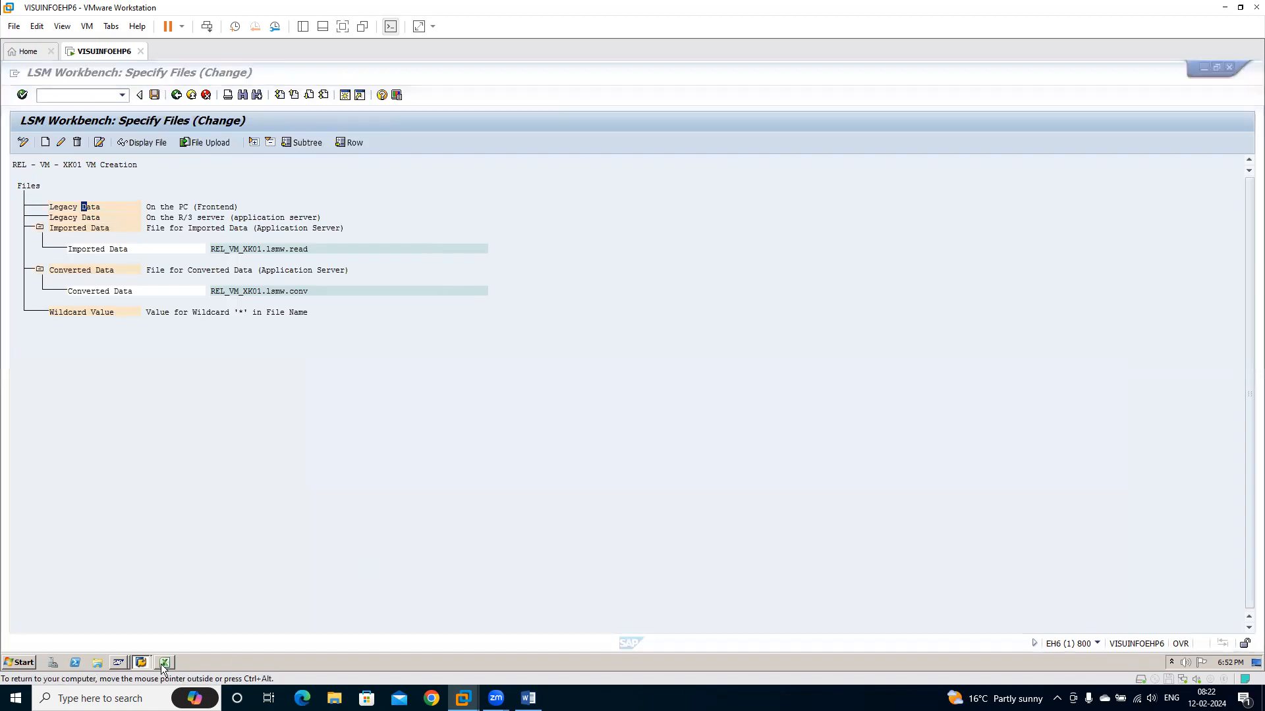
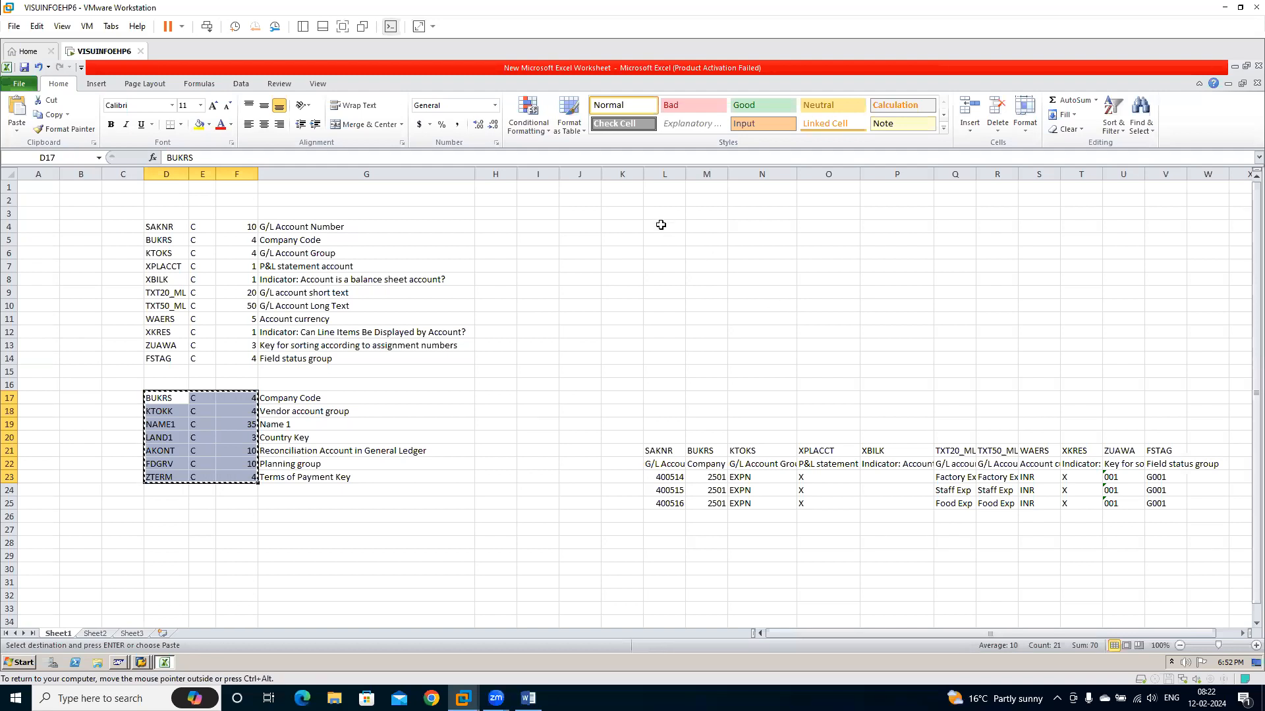
left_click(658, 228)
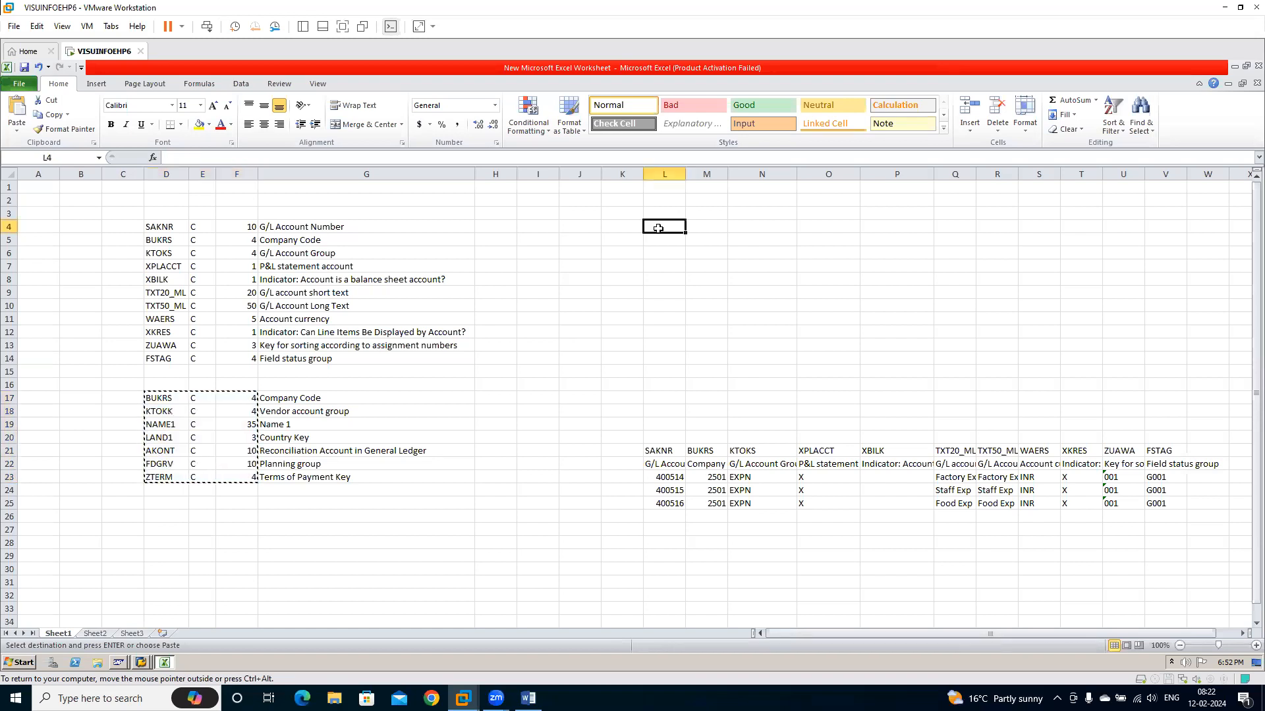
key("ctrl+alt+v")
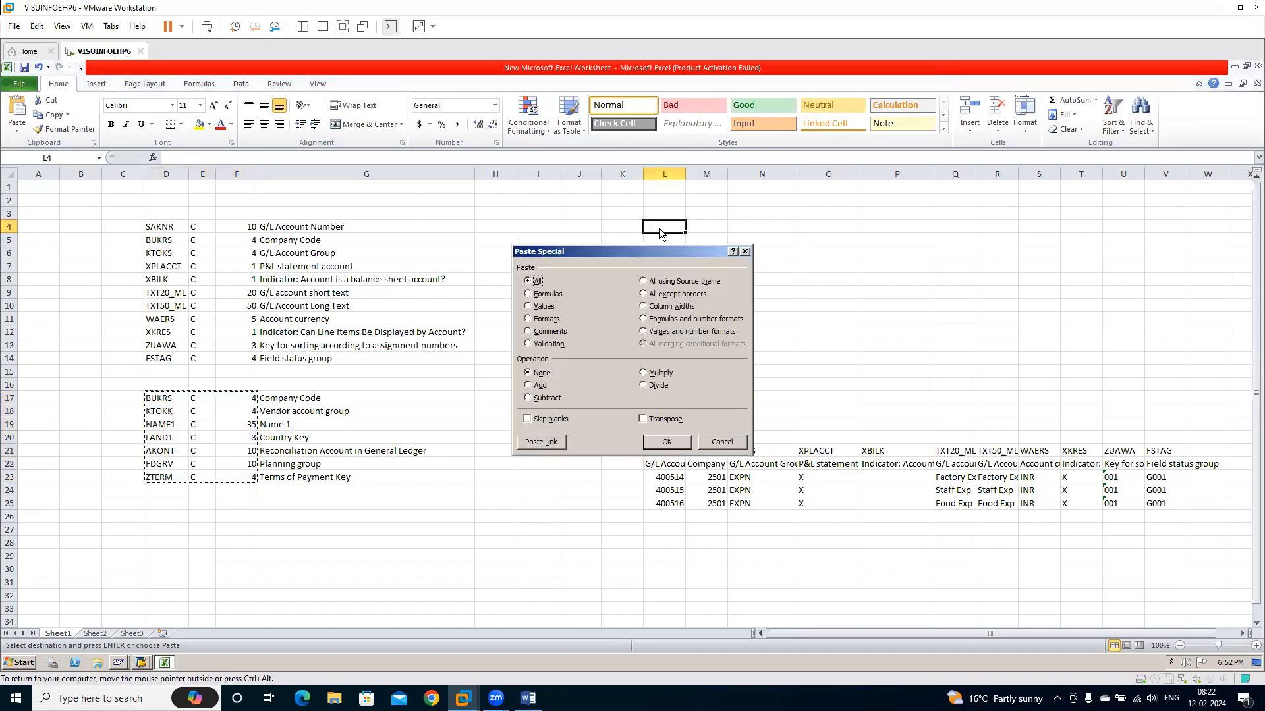
key("Escape")
left_click(284, 398)
Paste the copied vendor field definitions (D17:F23) as transposed values starting at cell K4
left_click(643, 224)
key("ctrl+alt+v")
key("t")
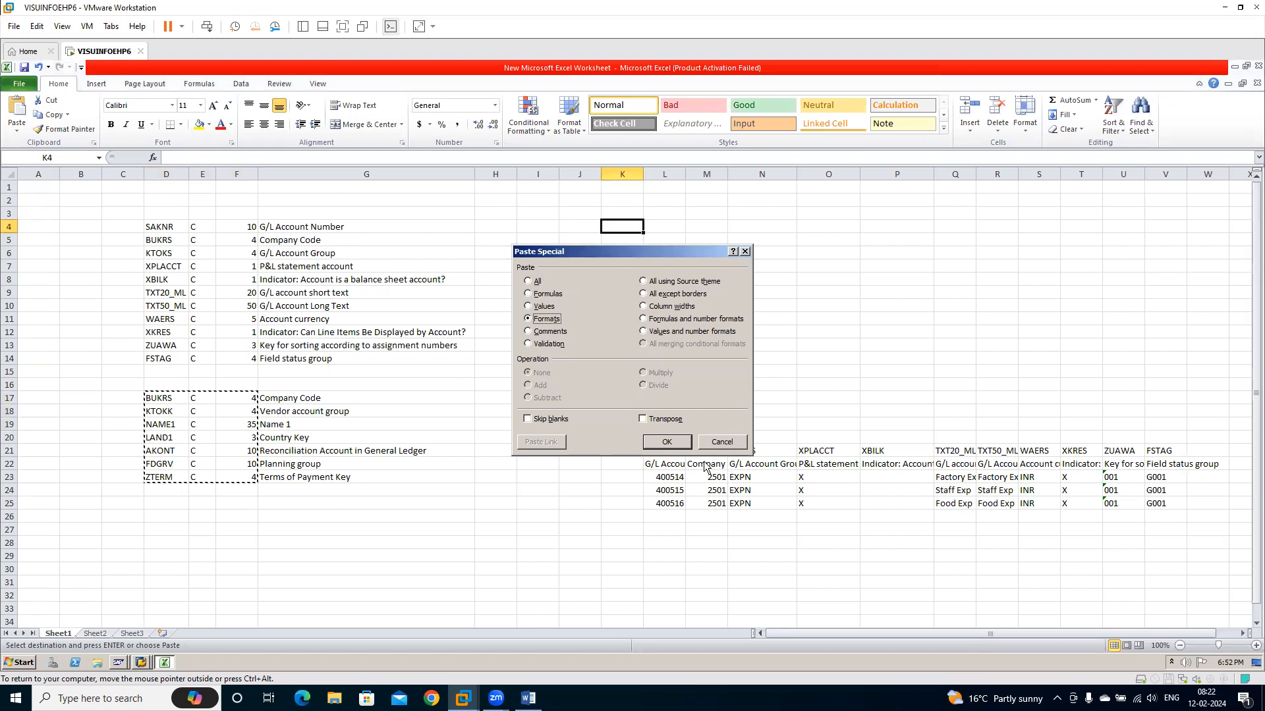
left_click(662, 420)
left_click(542, 307)
left_click(669, 442)
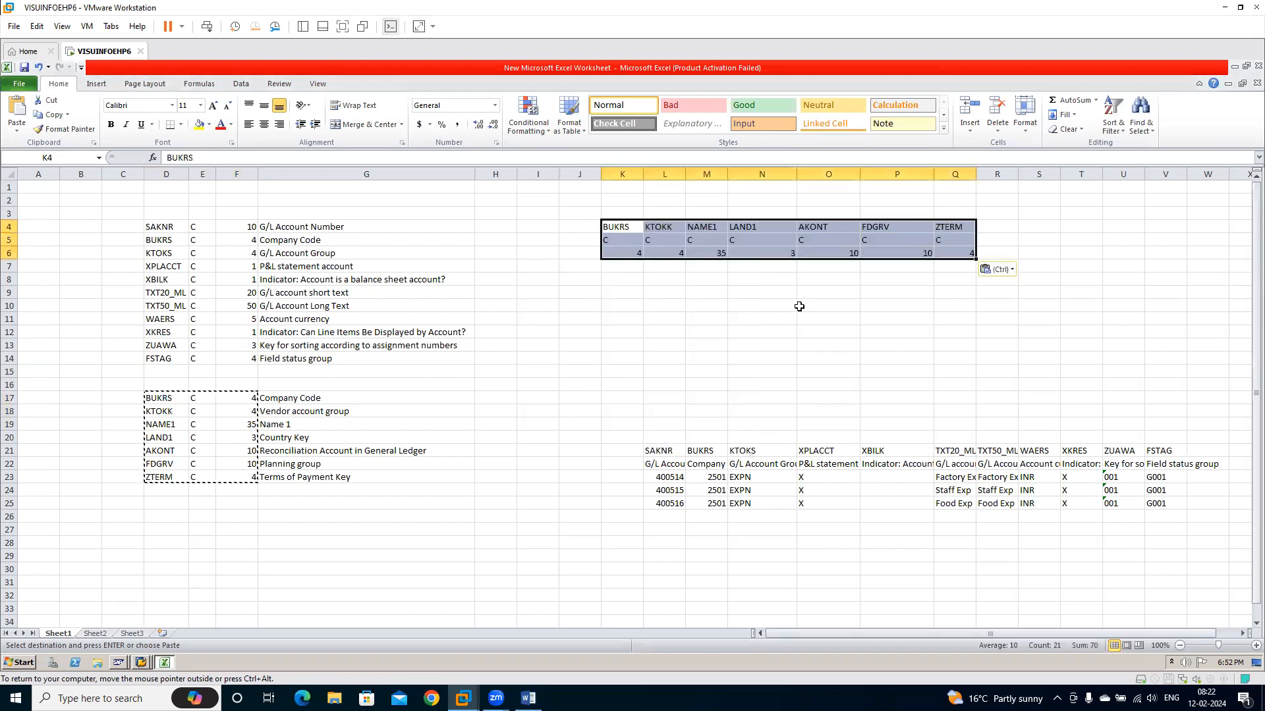
Clear the pasted type and length rows in K5:Q6, keeping only the field name header
key("Down")
left_click(965, 253, "shift")
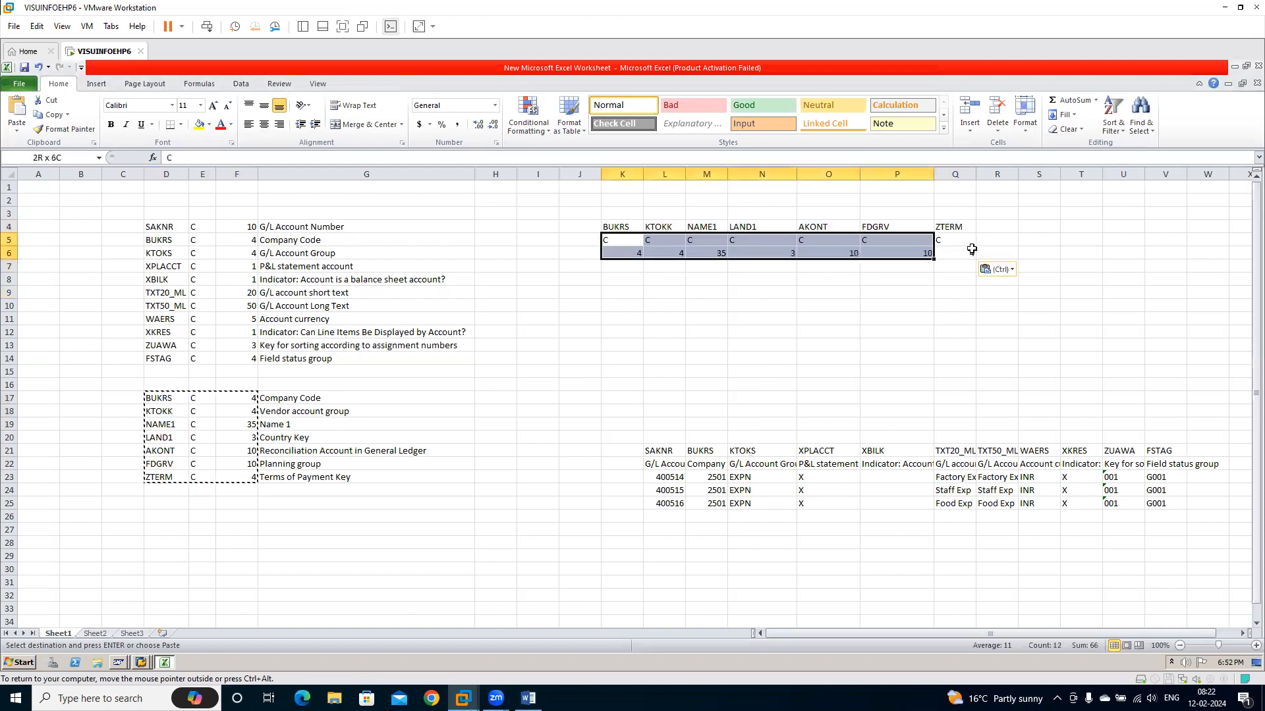
key("Delete")
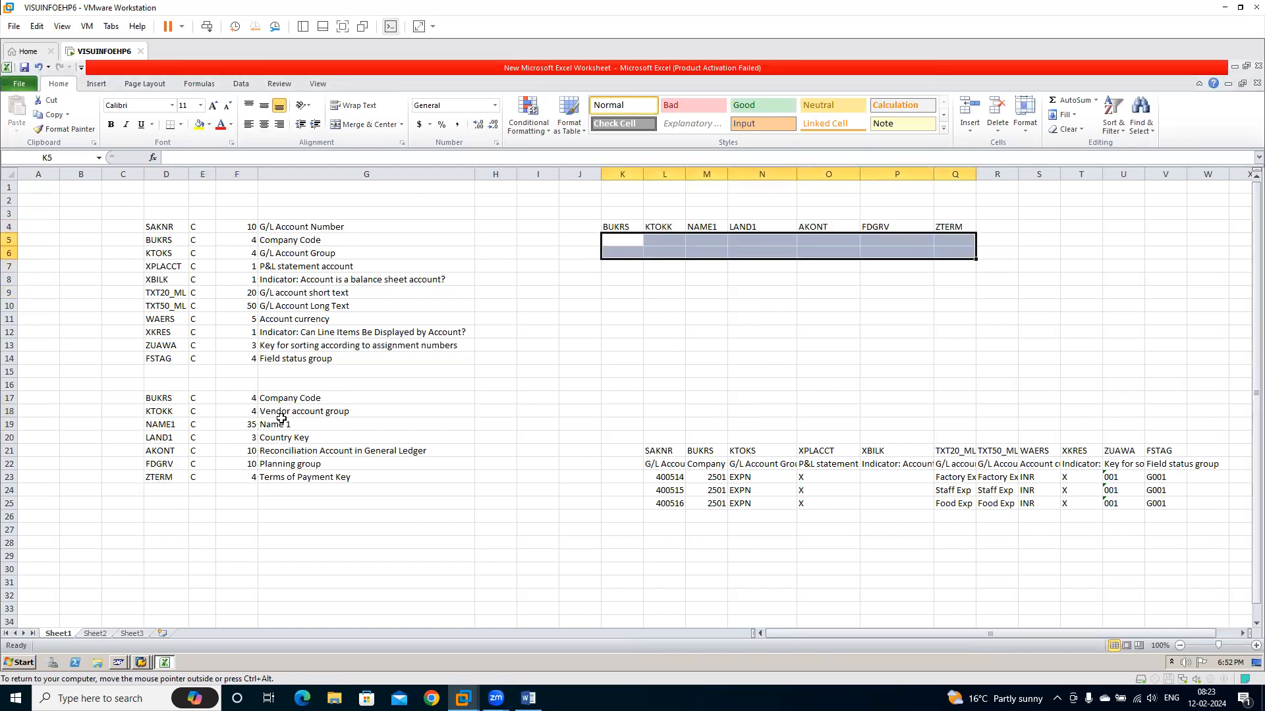
Copy the vendor field descriptions in G17:G23 and paste them transposed under the field names starting at K5
left_click_drag(280, 400, 300, 485)
key("ctrl+c")
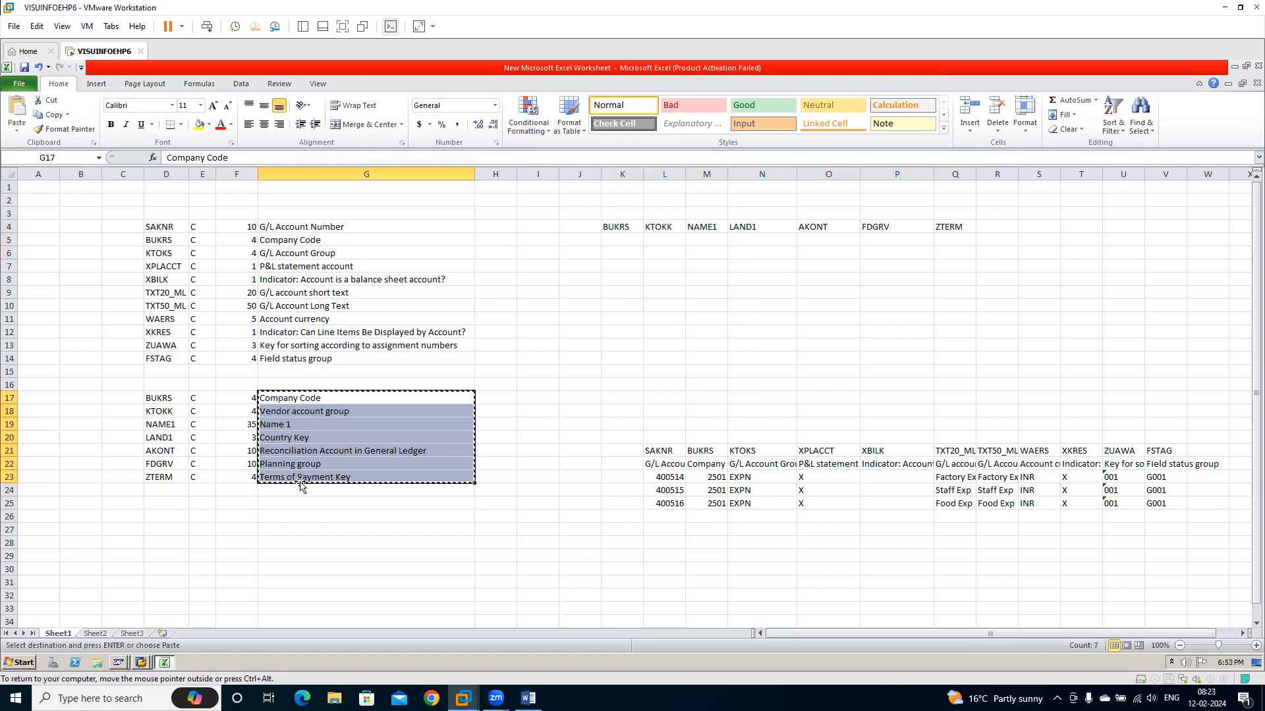
left_click(624, 237)
key("ctrl+alt+v")
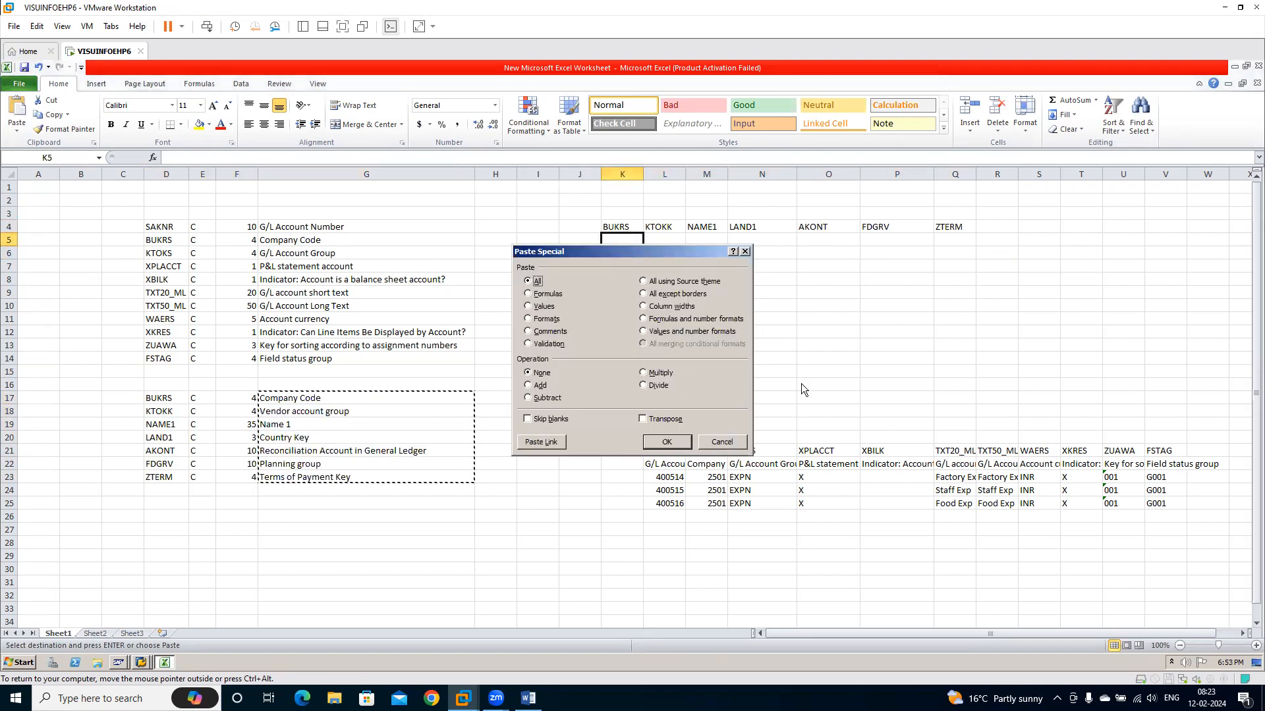
left_click(668, 418)
left_click(666, 442)
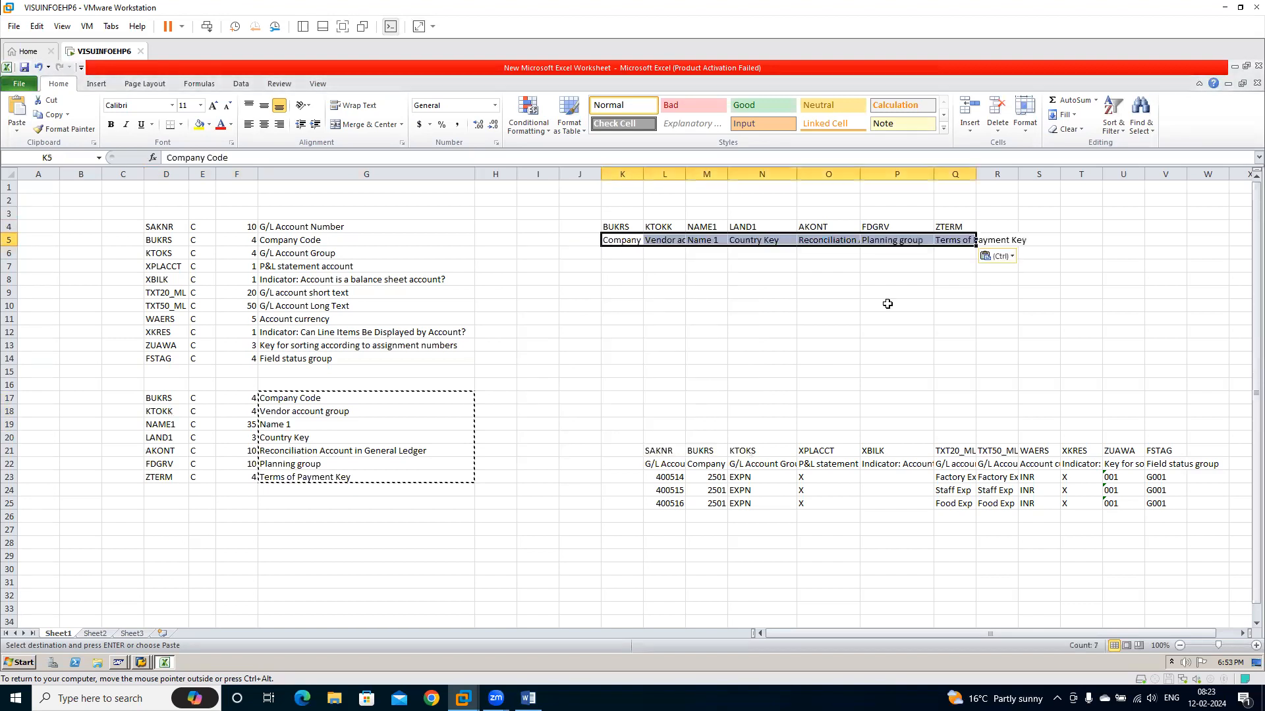
Enter company code 2501 in K6 and move to the vendor account group cell L6
left_click(621, 254)
type("250")
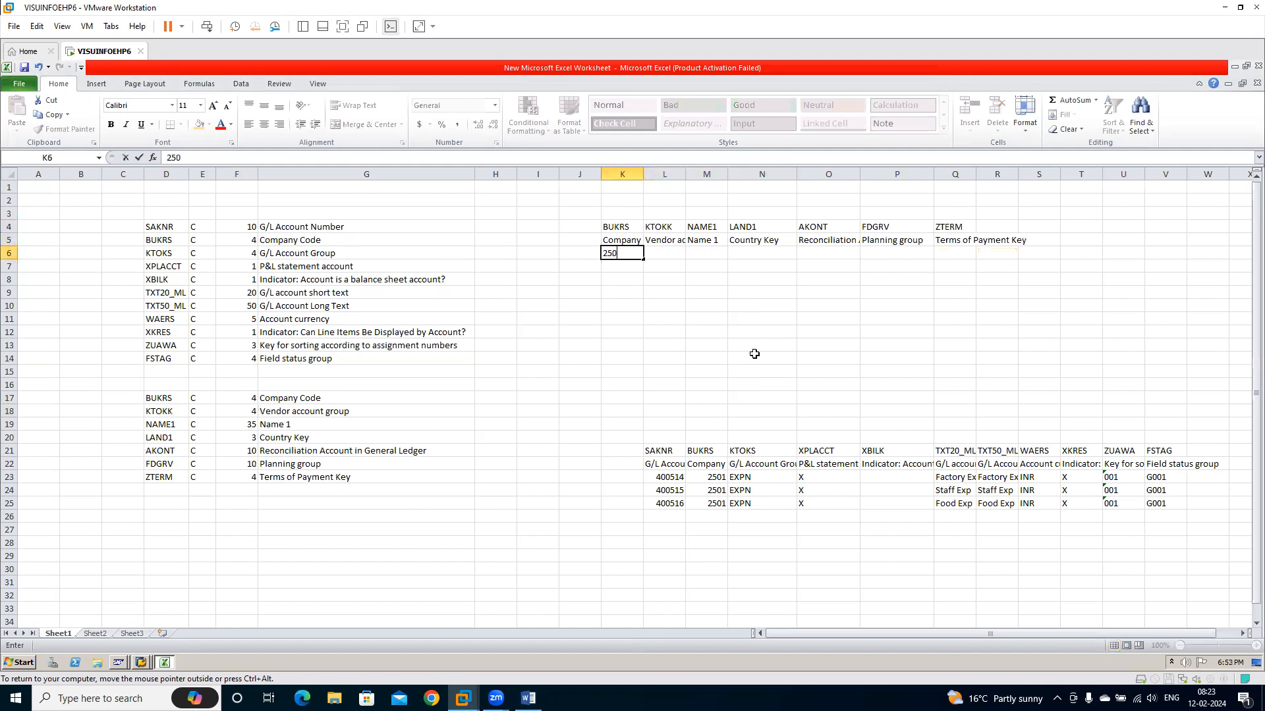
type("1")
key("Tab")
key("Up")
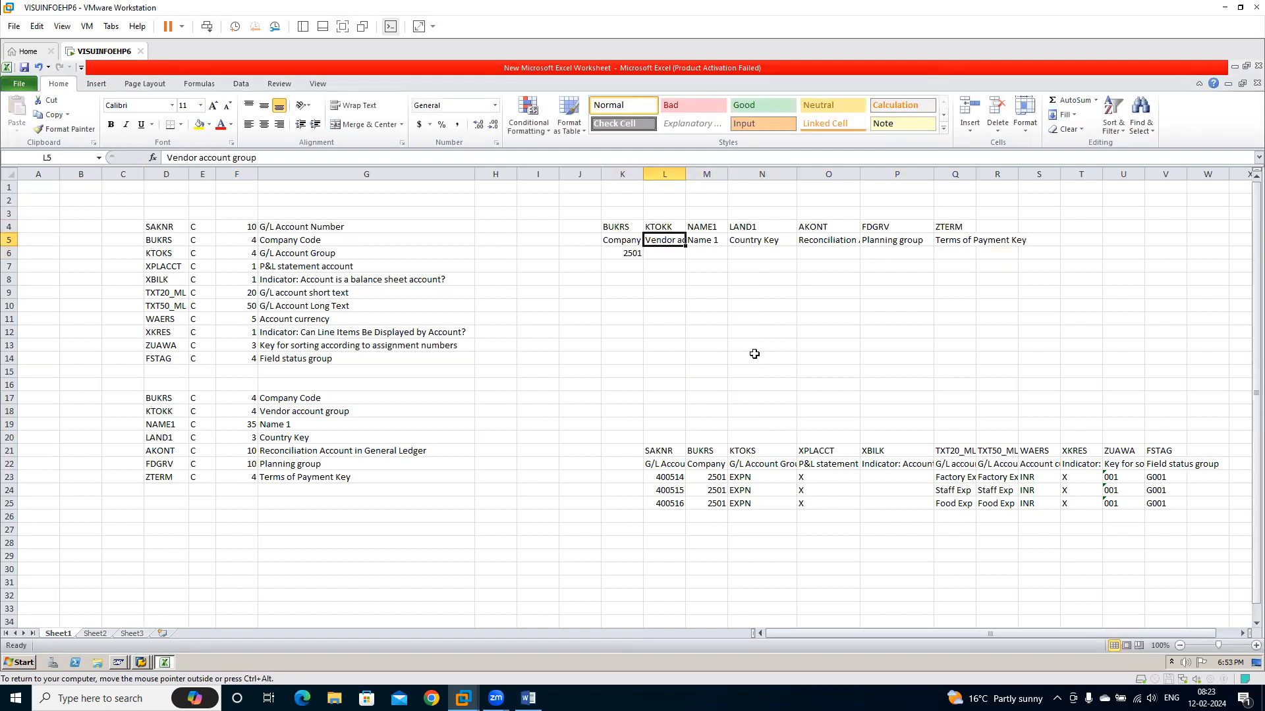
key("Down")
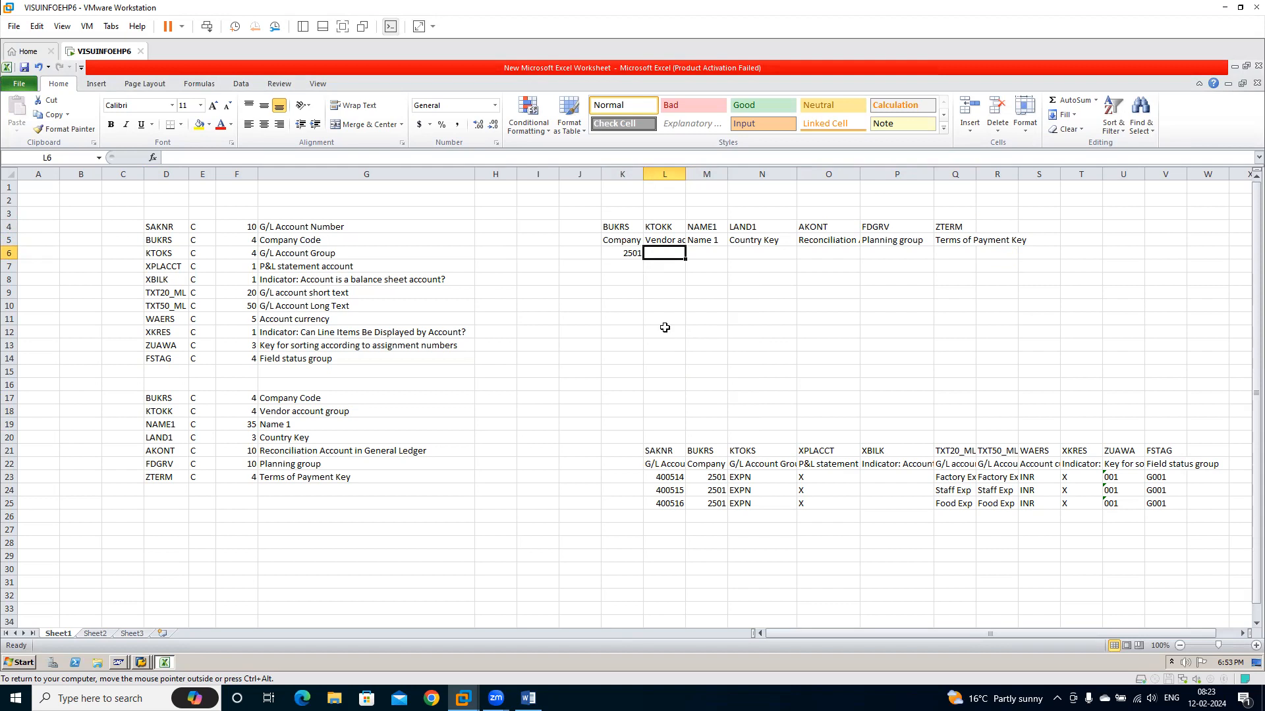
Open vendor creation (XK01) in SAP, copy the account group RILD and paste it into L6 of the Excel sheet
key("alt+Tab")
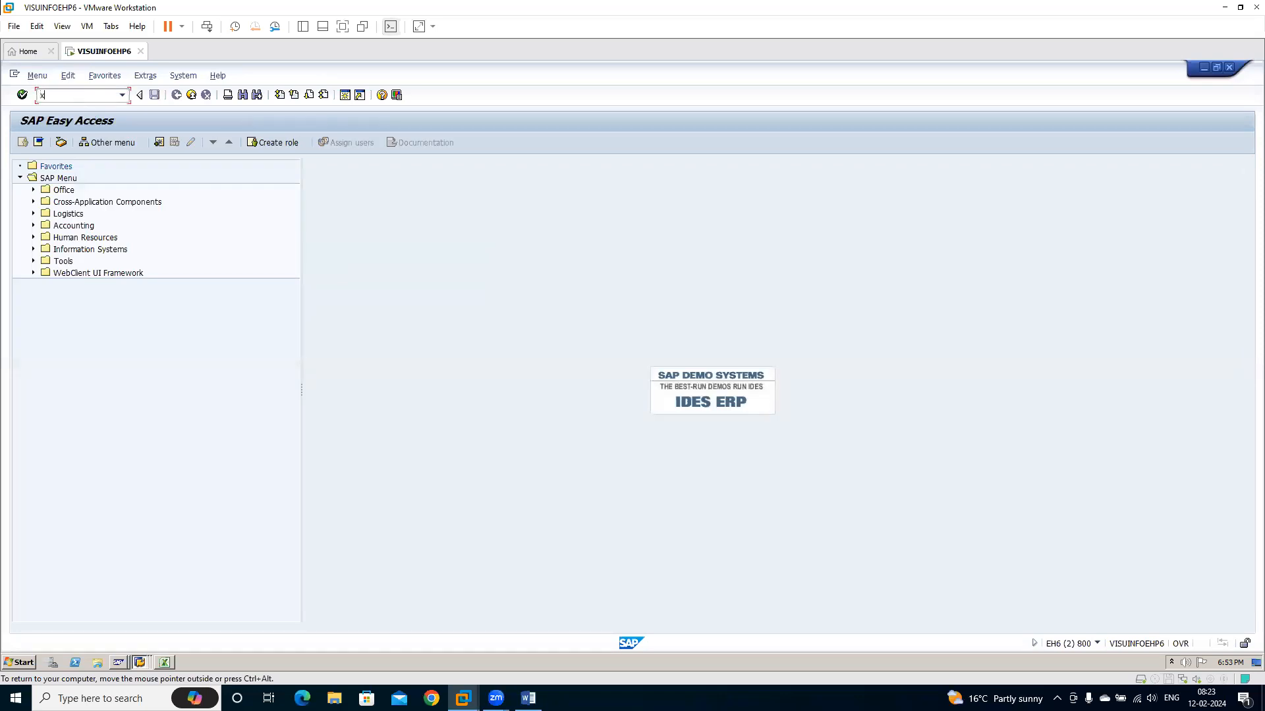
type("1")
key("Return")
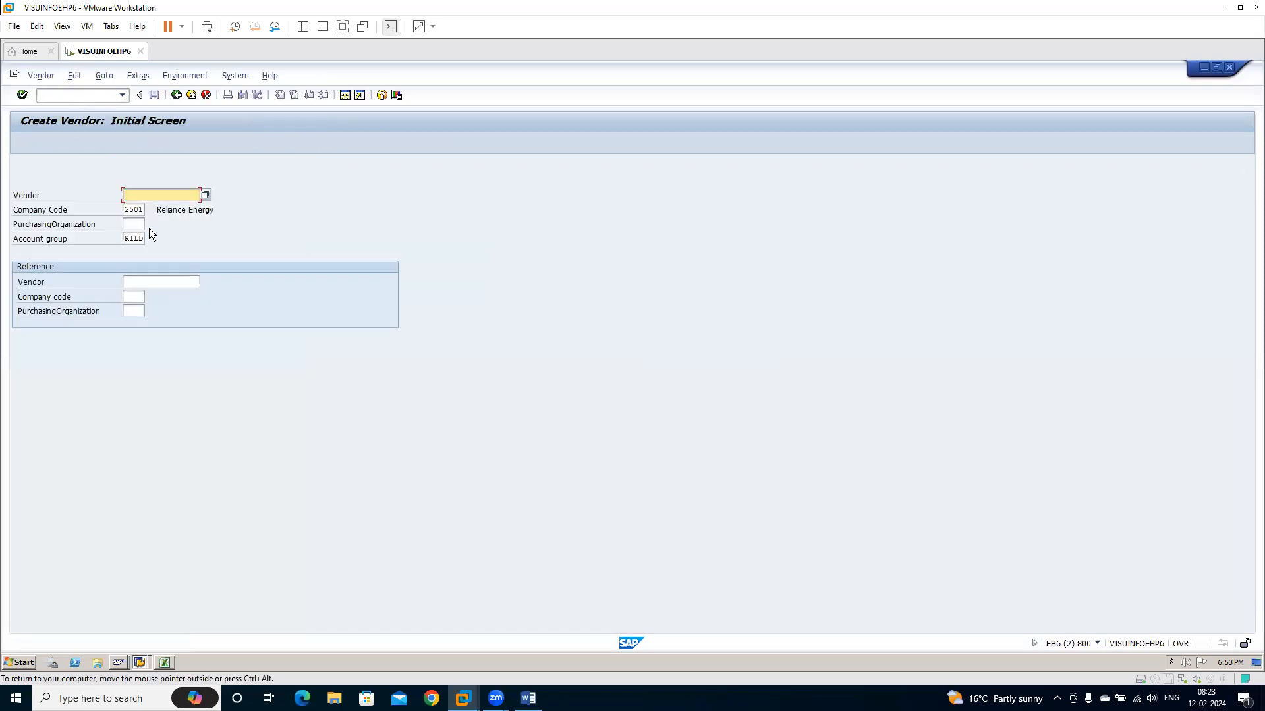
left_click(125, 238)
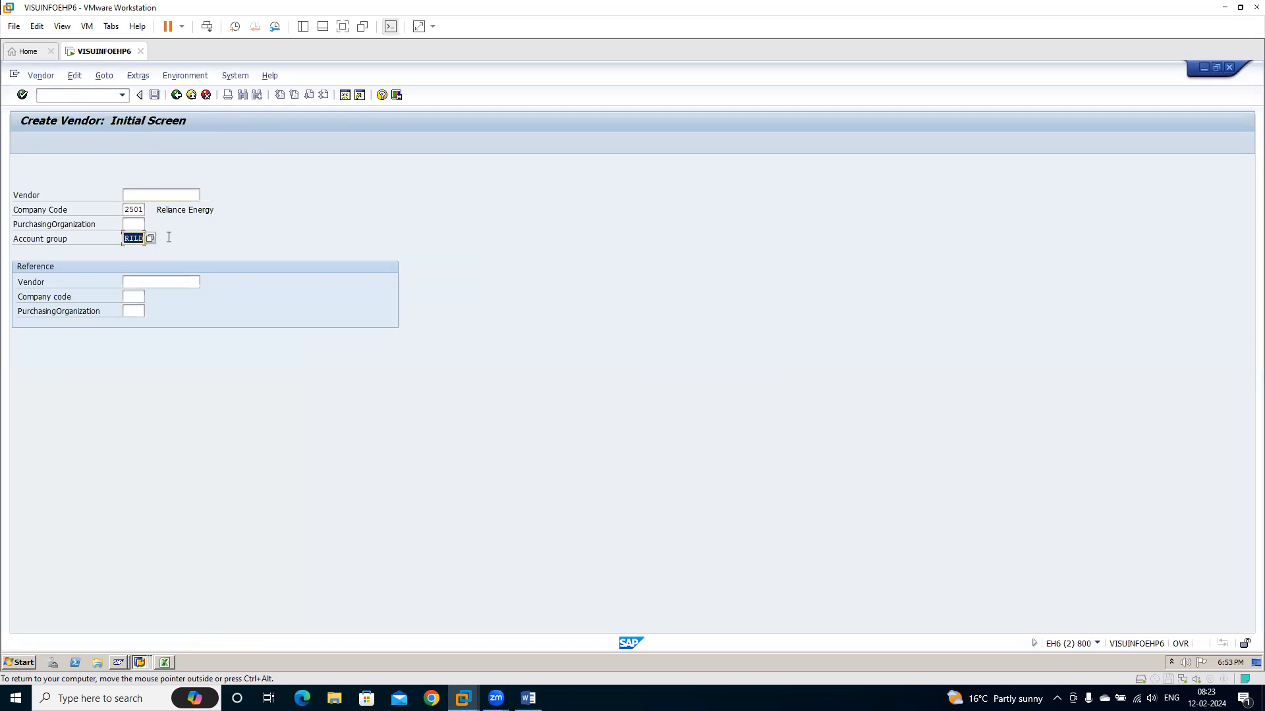
key("alt+Tab")
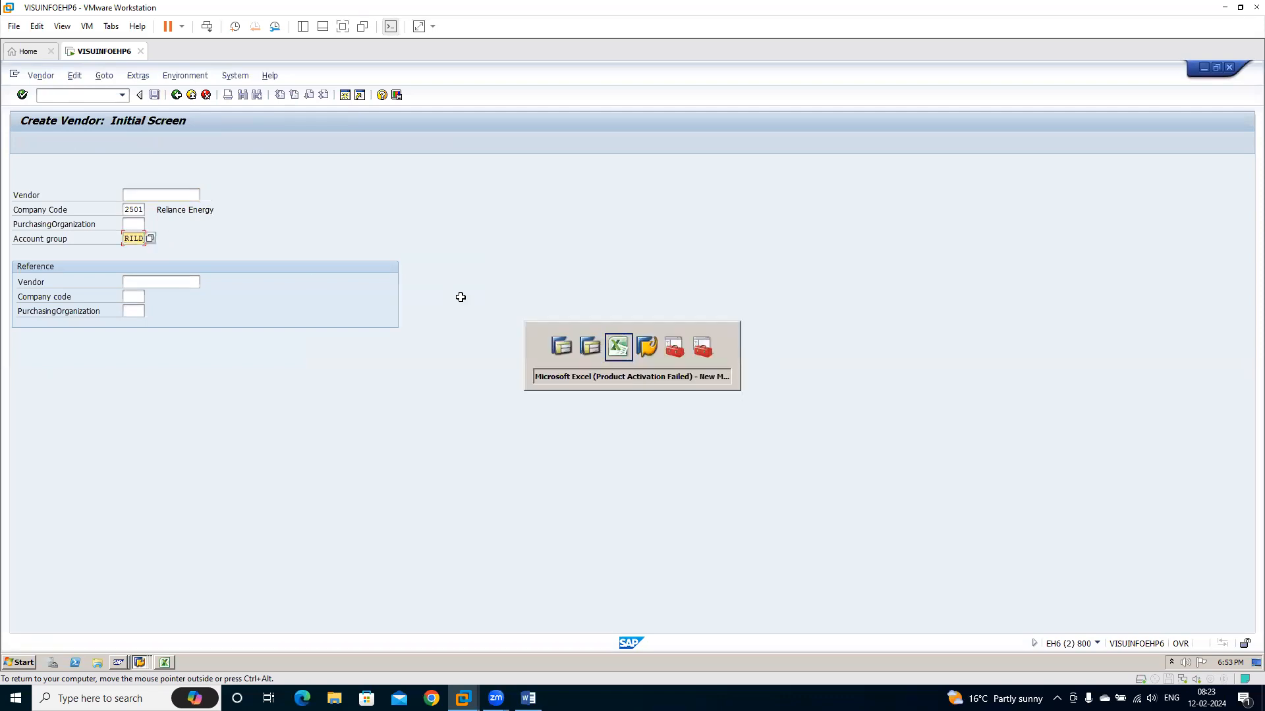
key("ctrl+v")
key("Tab")
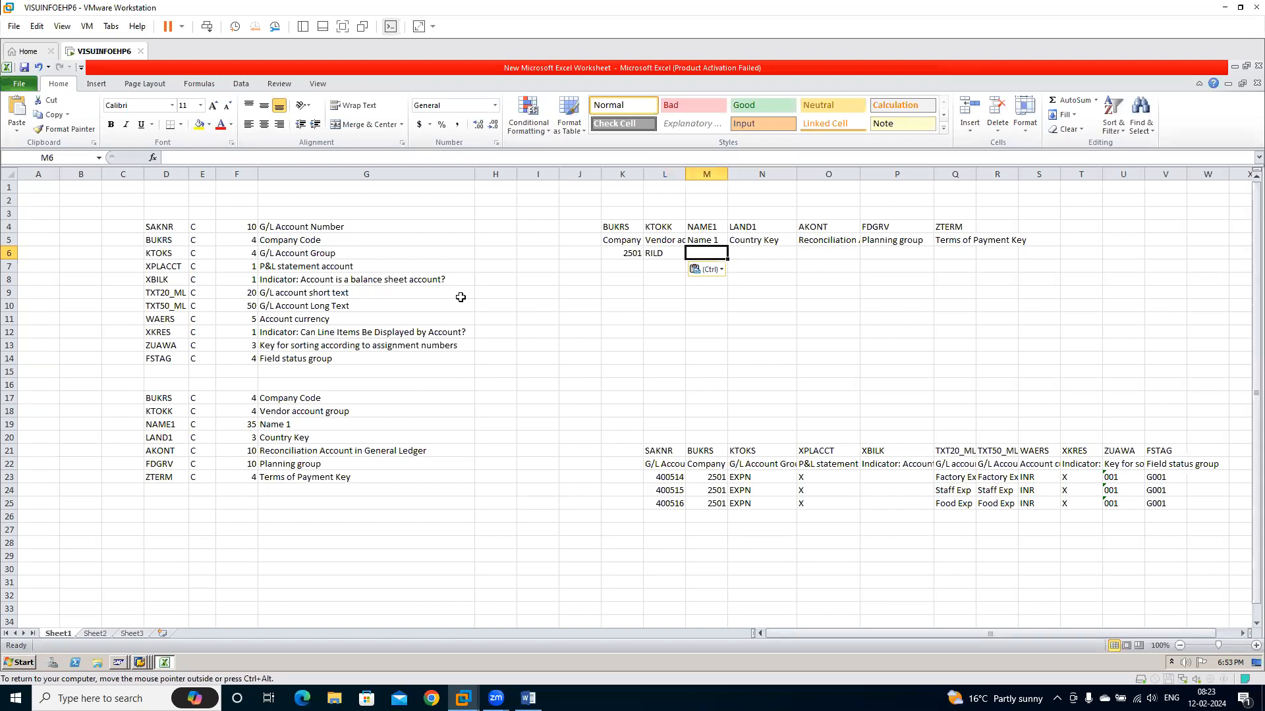
Enter the vendor's name under NAME1 in M6 and country key IN in N6
type("Sateesh1")
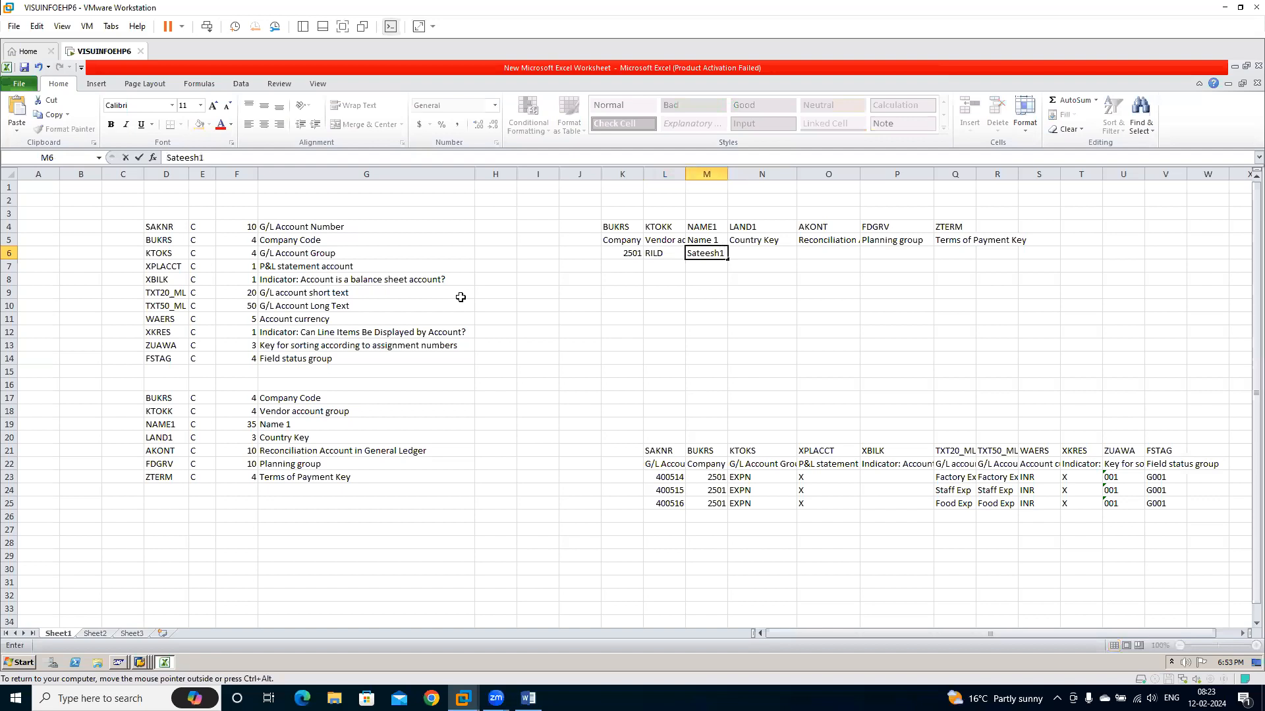
key("Tab")
type("IN")
key("Tab")
Switch to SAP and open the Display Vendor transaction with /nxk03
key("alt+Tab")
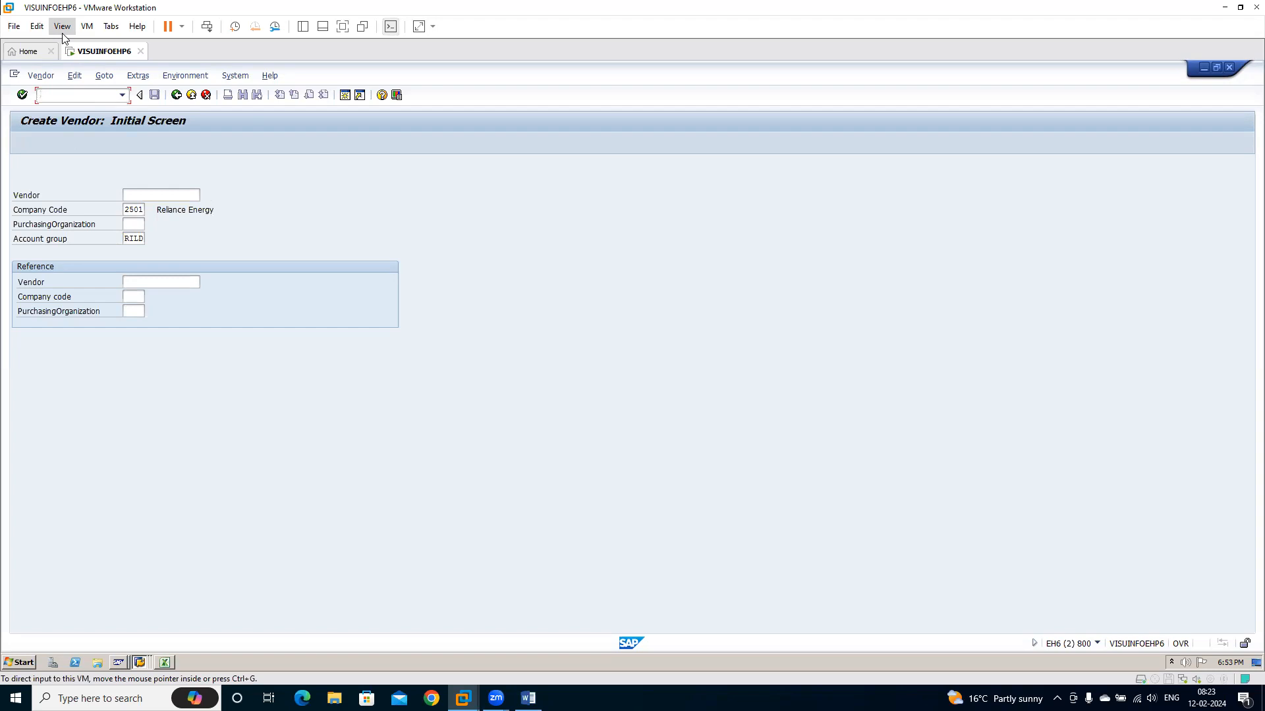
left_click(72, 98)
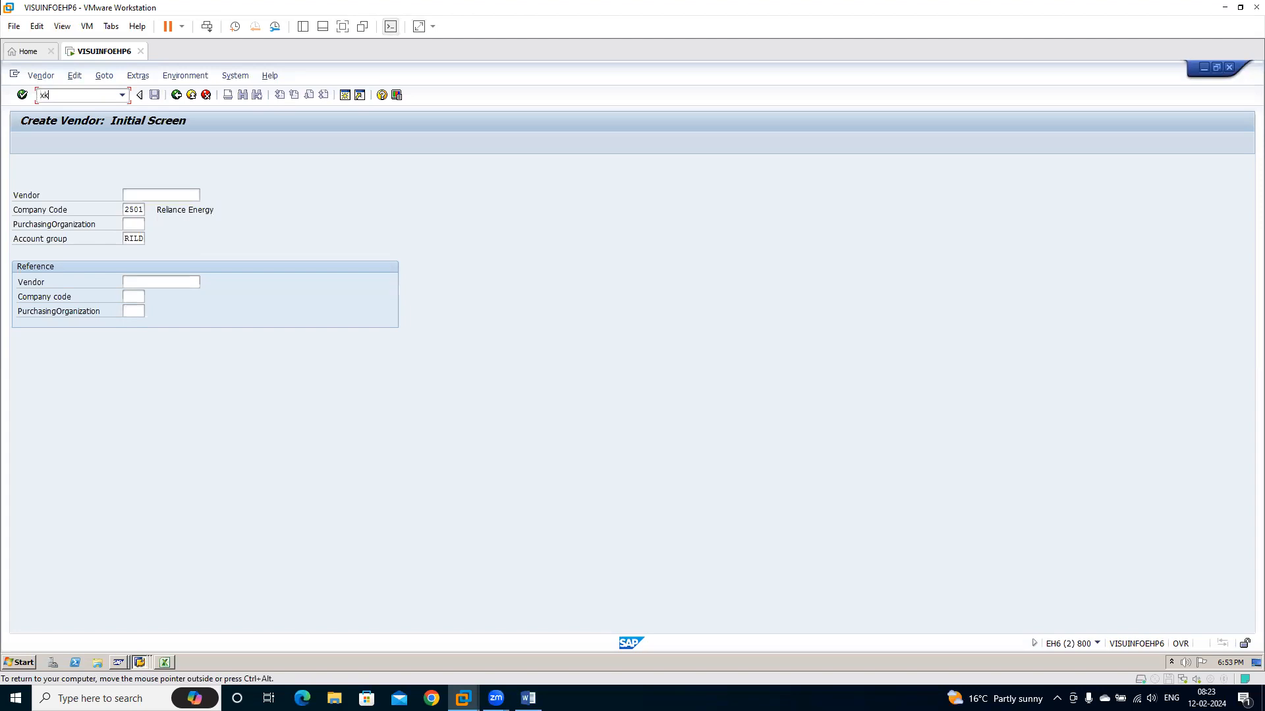
key("Return")
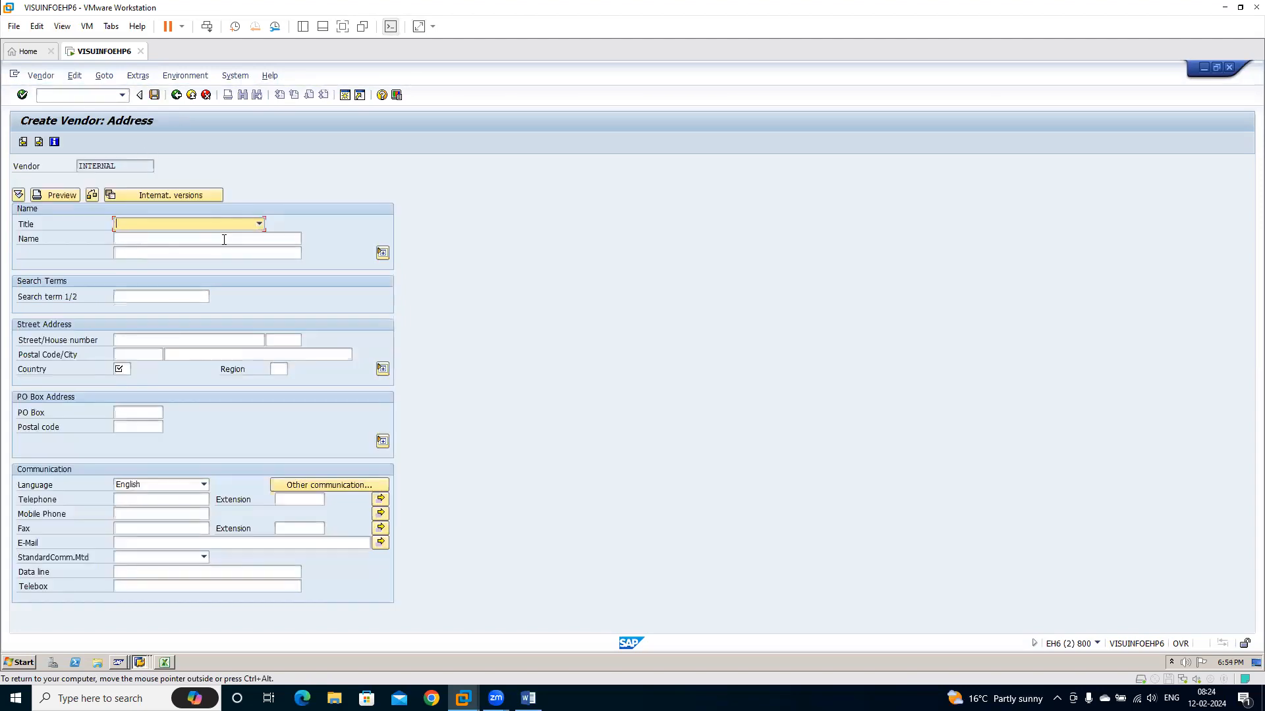
left_click(78, 95)
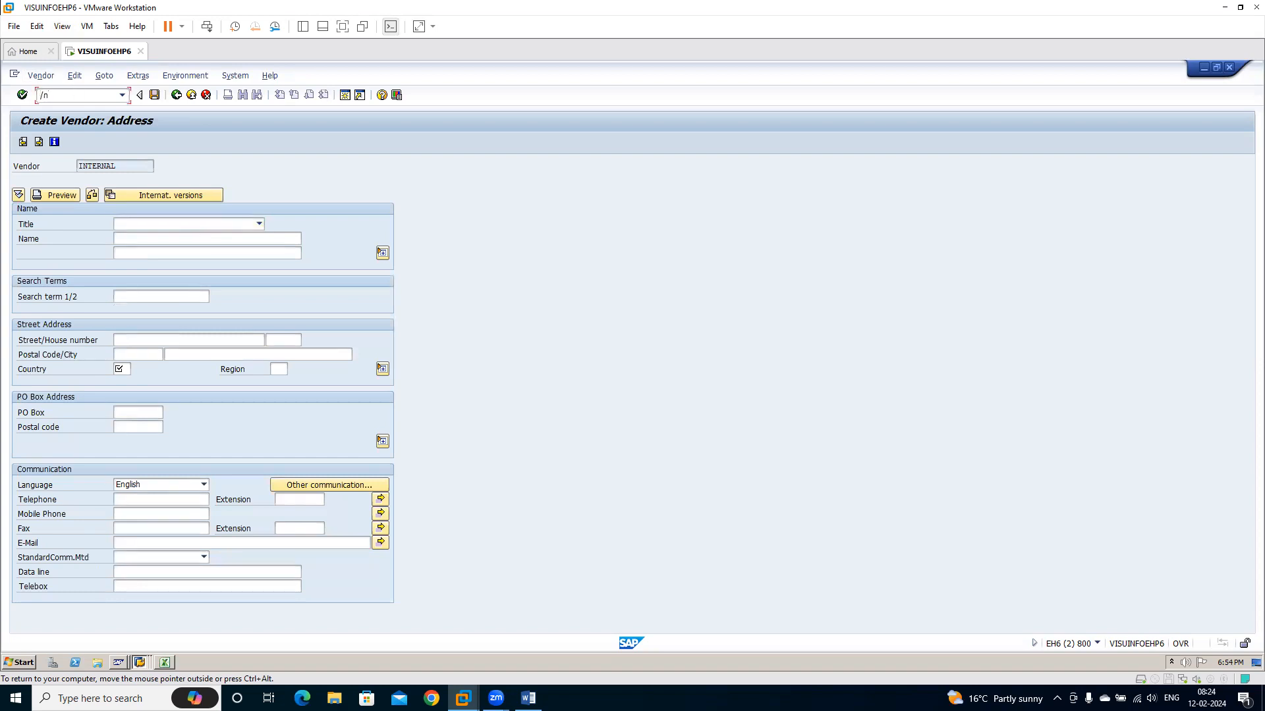
type("/nxk03")
key("Return")
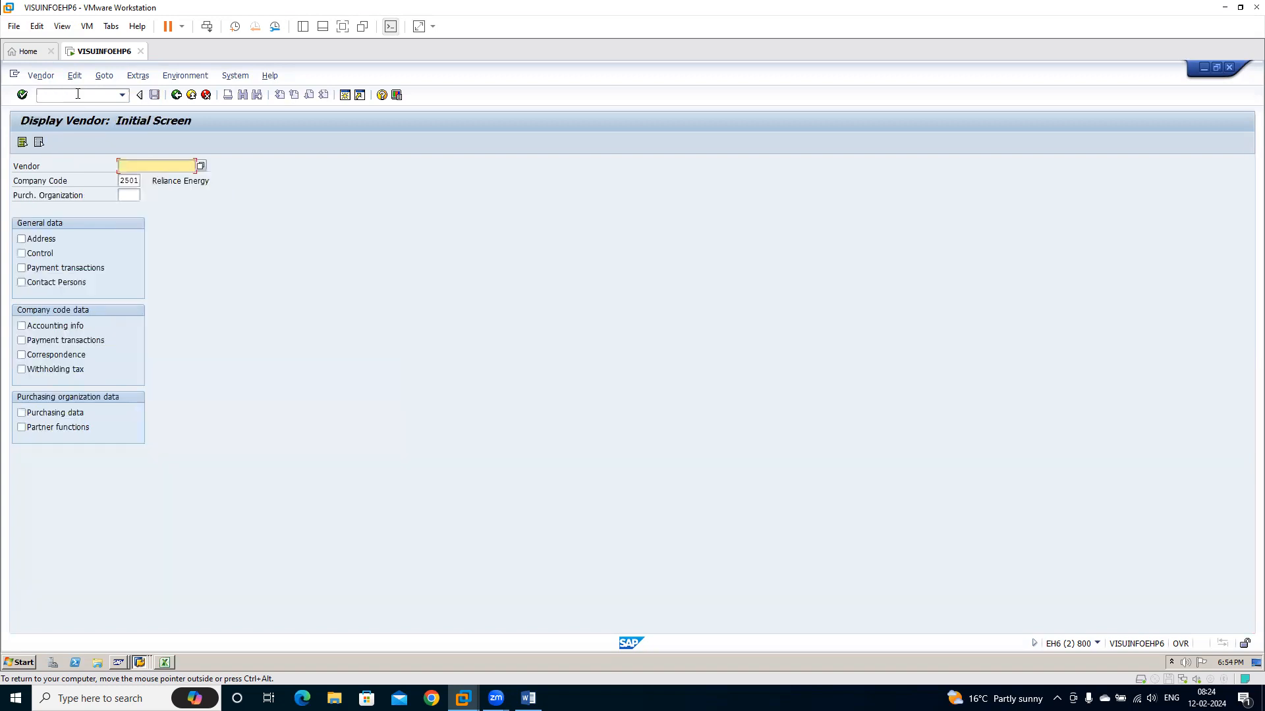
Find the vendors of company code 2501, choose the third one listed and display its Accounting information screen with all data views selected
left_click(201, 167)
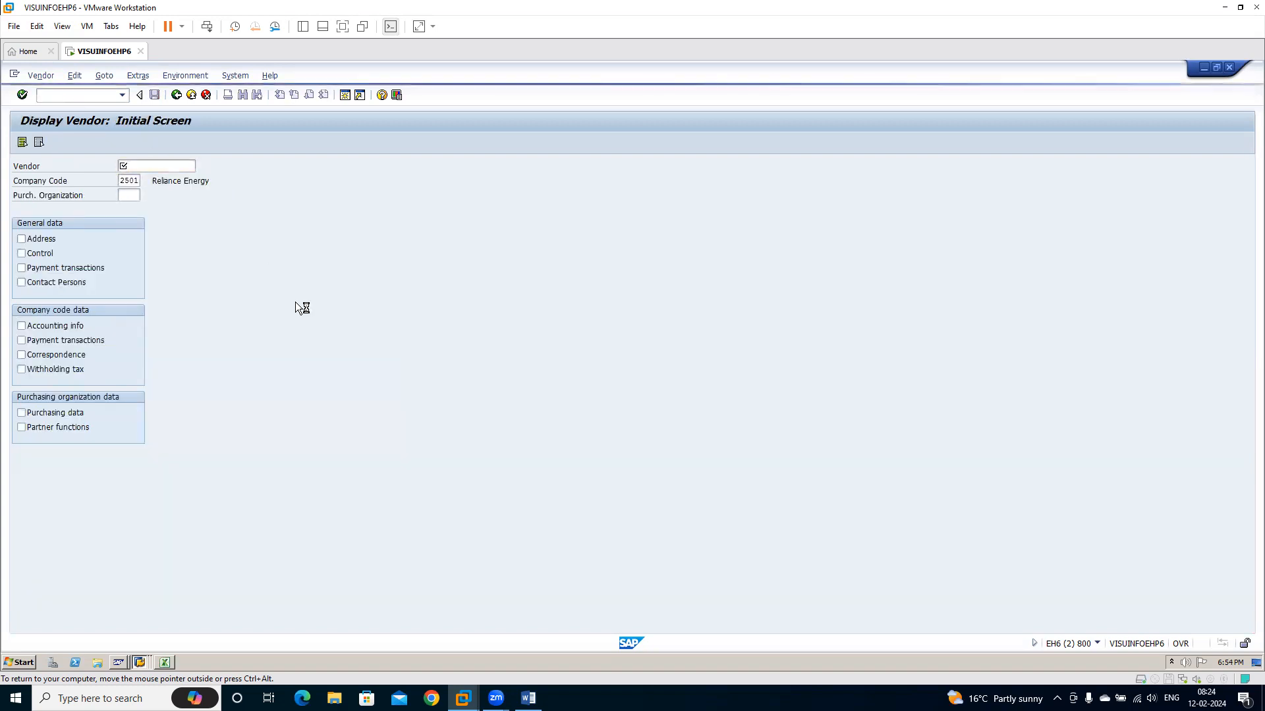
key("Return")
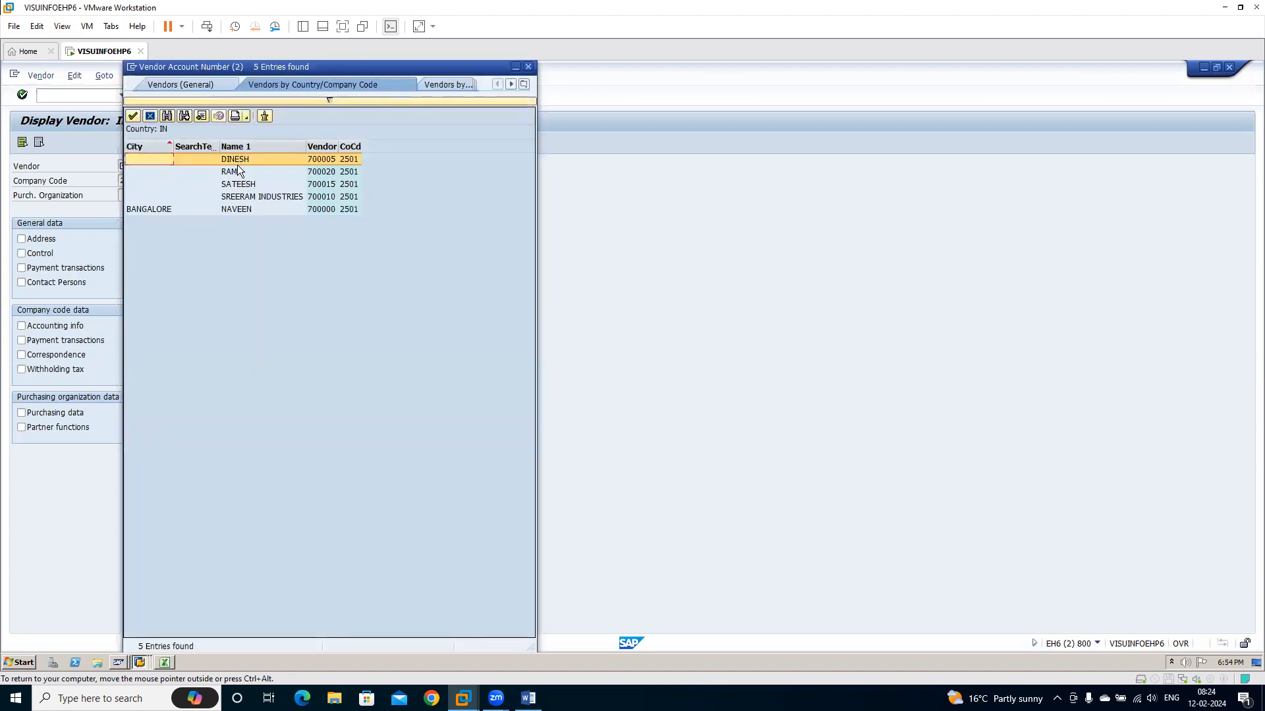
double_click(240, 185)
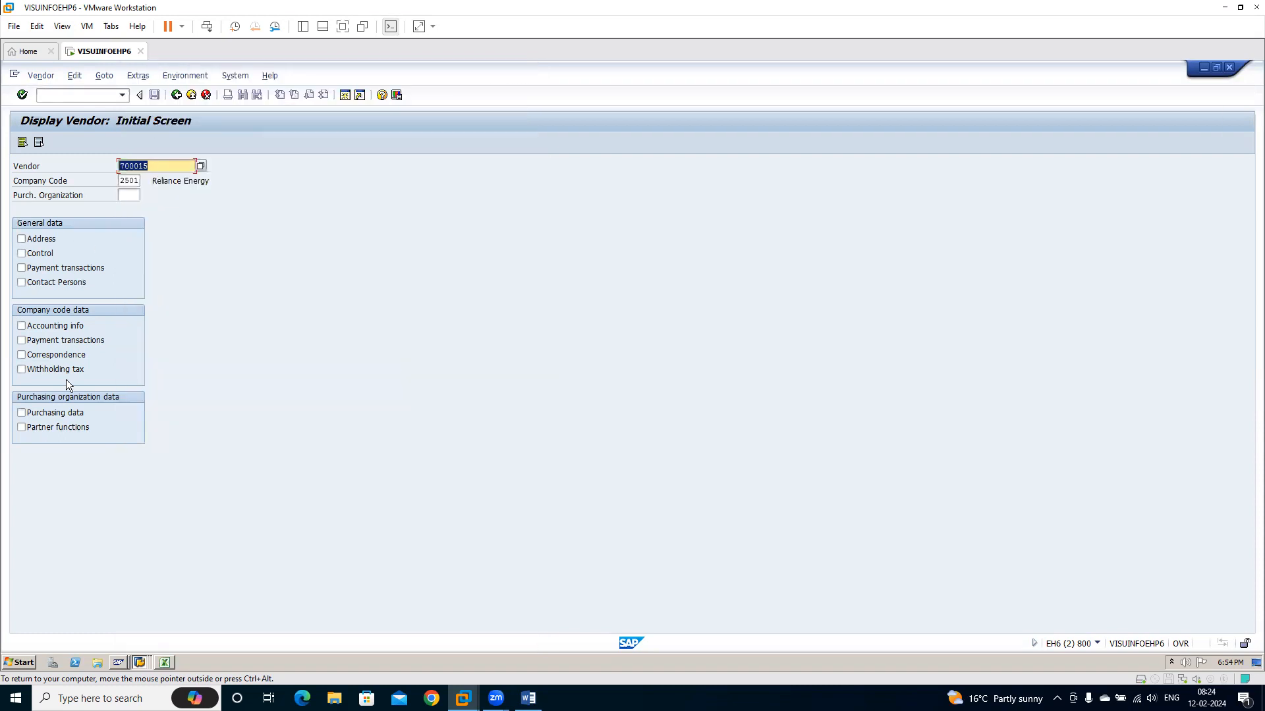
left_click(22, 142)
key("Return")
key("Return")
key("Return")
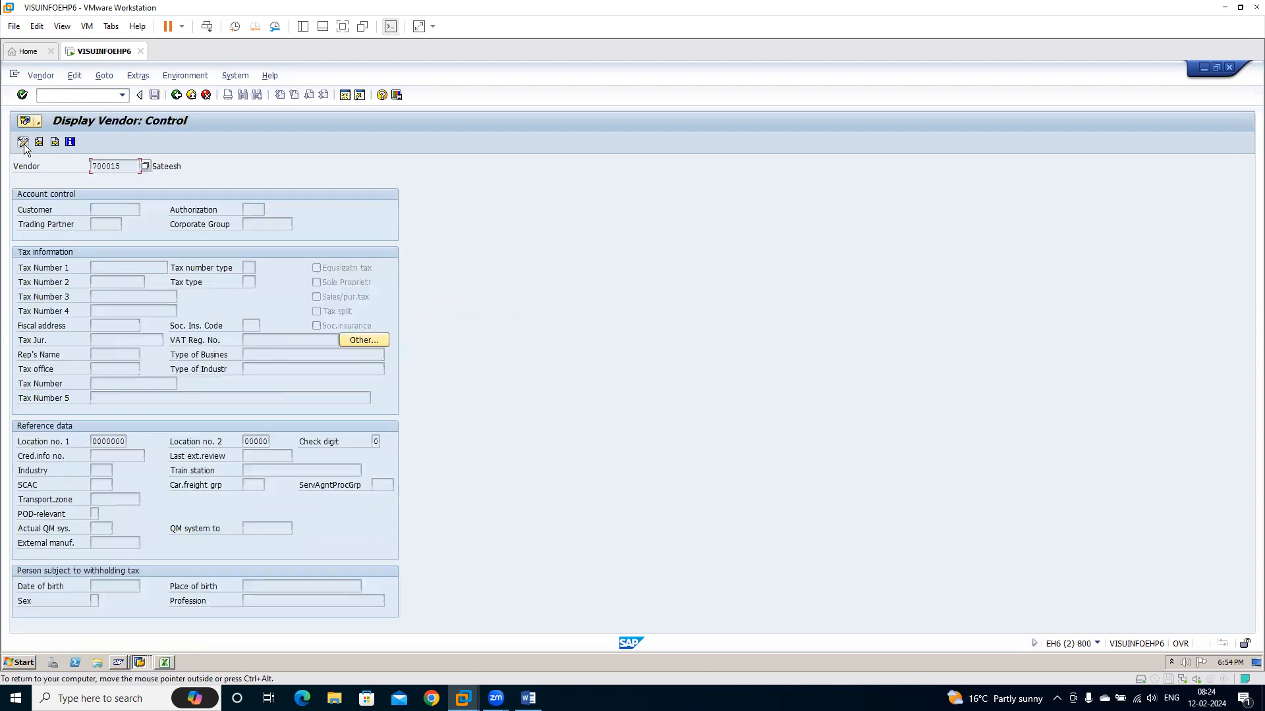
key("Return")
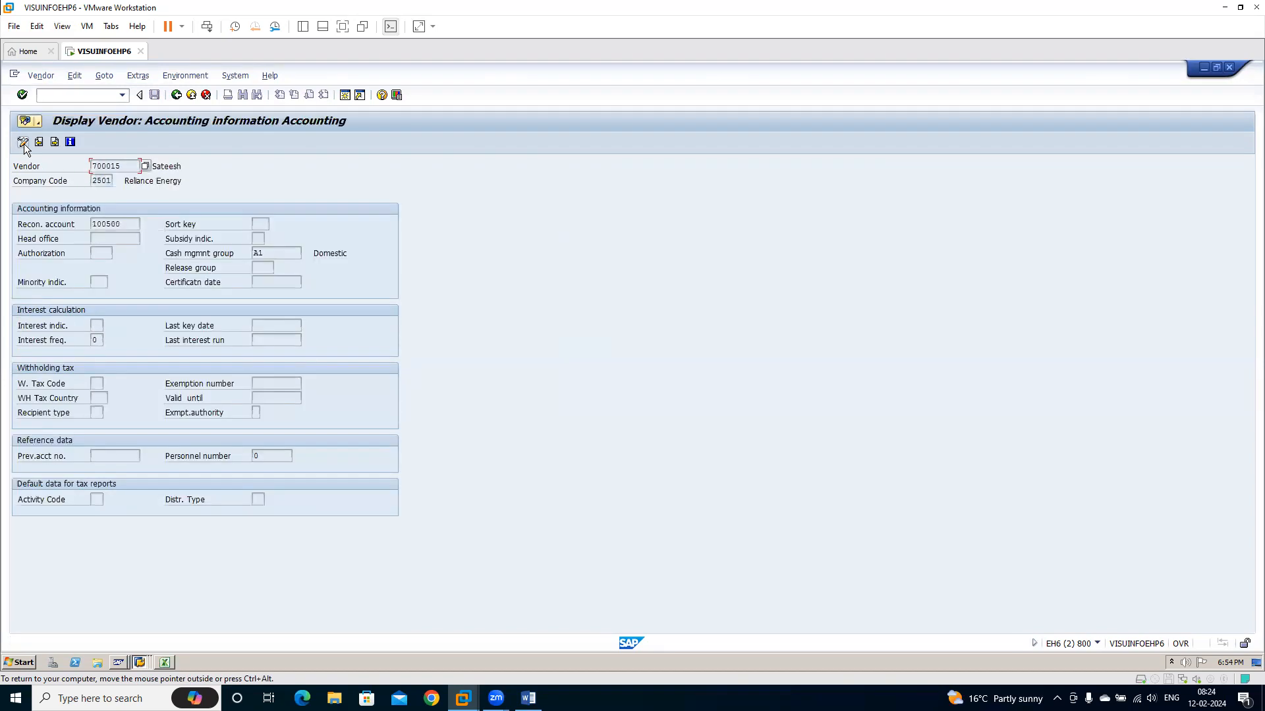
Copy the vendor's reconciliation account and paste it into the AKONT cell O6 in Excel
left_click_drag(135, 225, 85, 224)
key("alt+Tab")
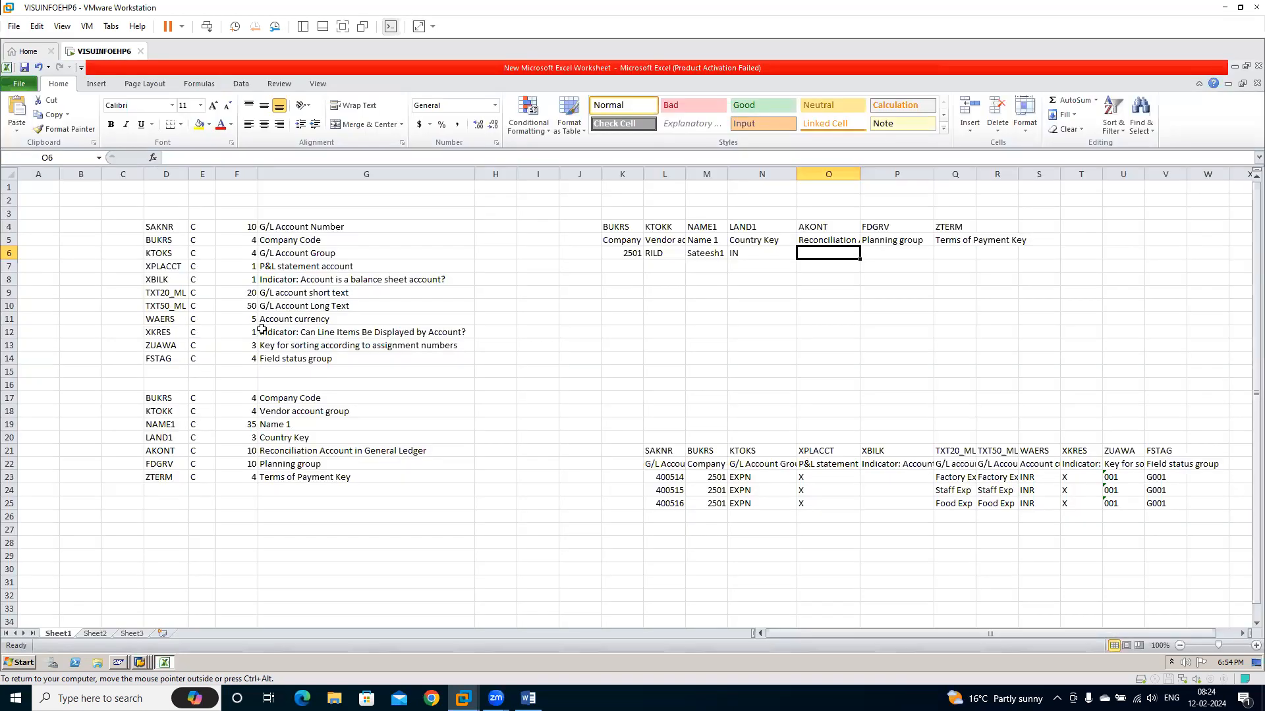
key("ctrl+v")
key("Tab")
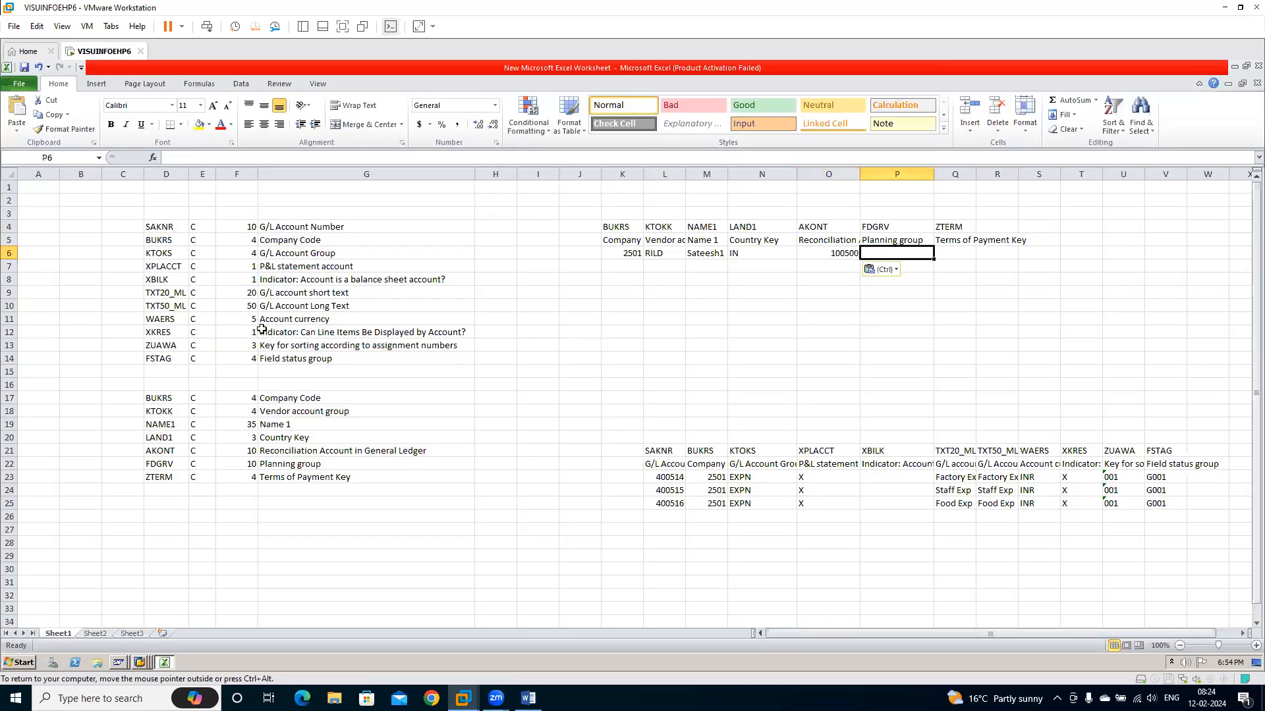
Enter planning group A1 in P6 and payment terms 0001 as text in Q6, then select K7 for the next vendor row
type("A1")
key("Tab")
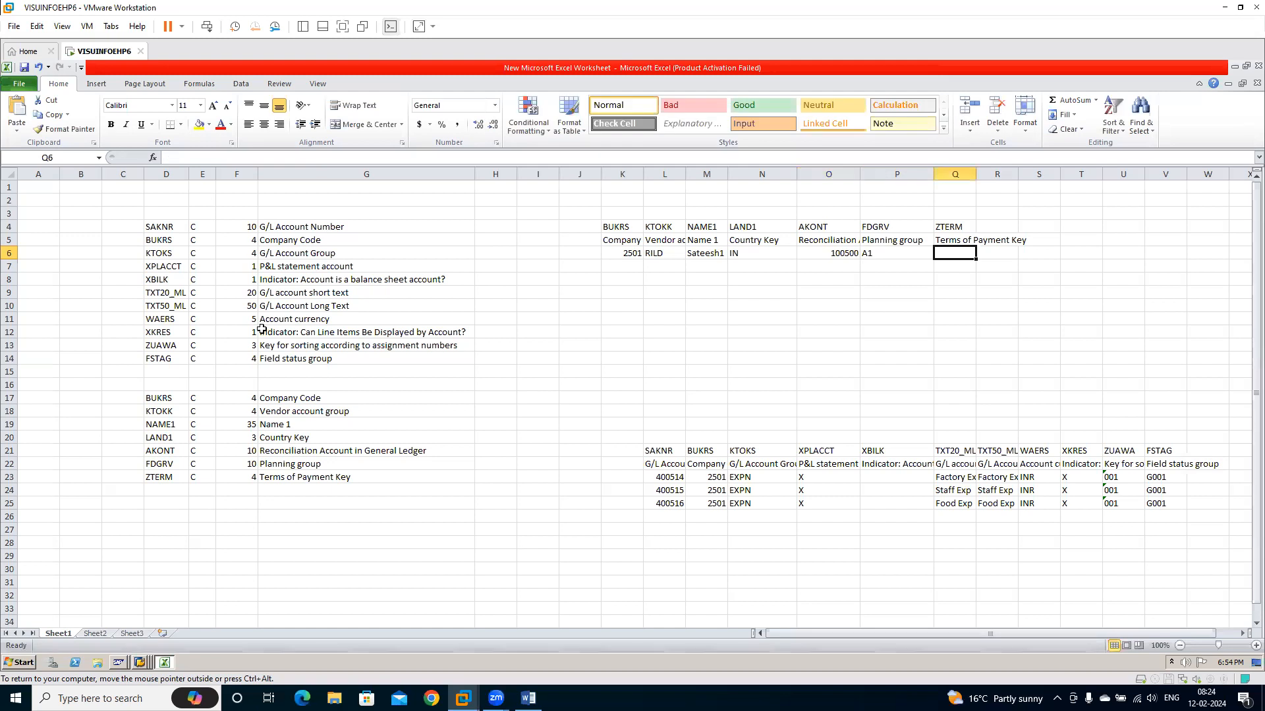
type("'0001")
key("Tab")
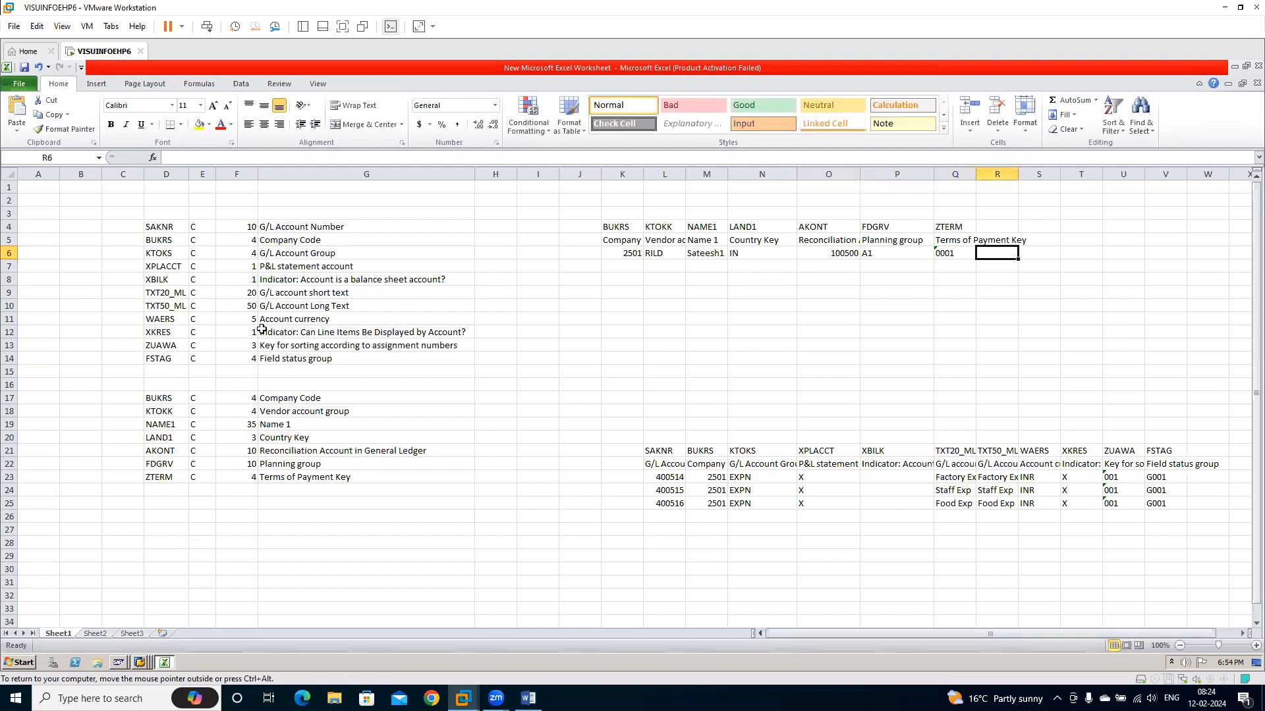
key("Up")
key("Left")
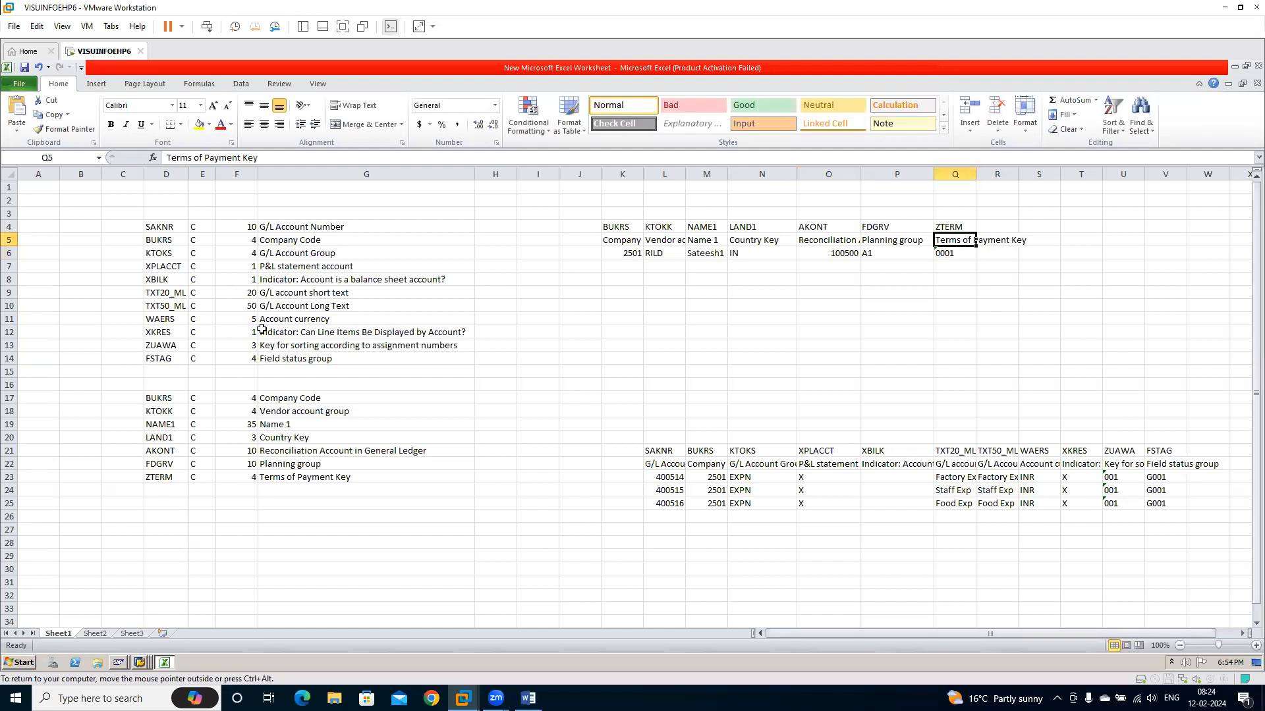
key("Down")
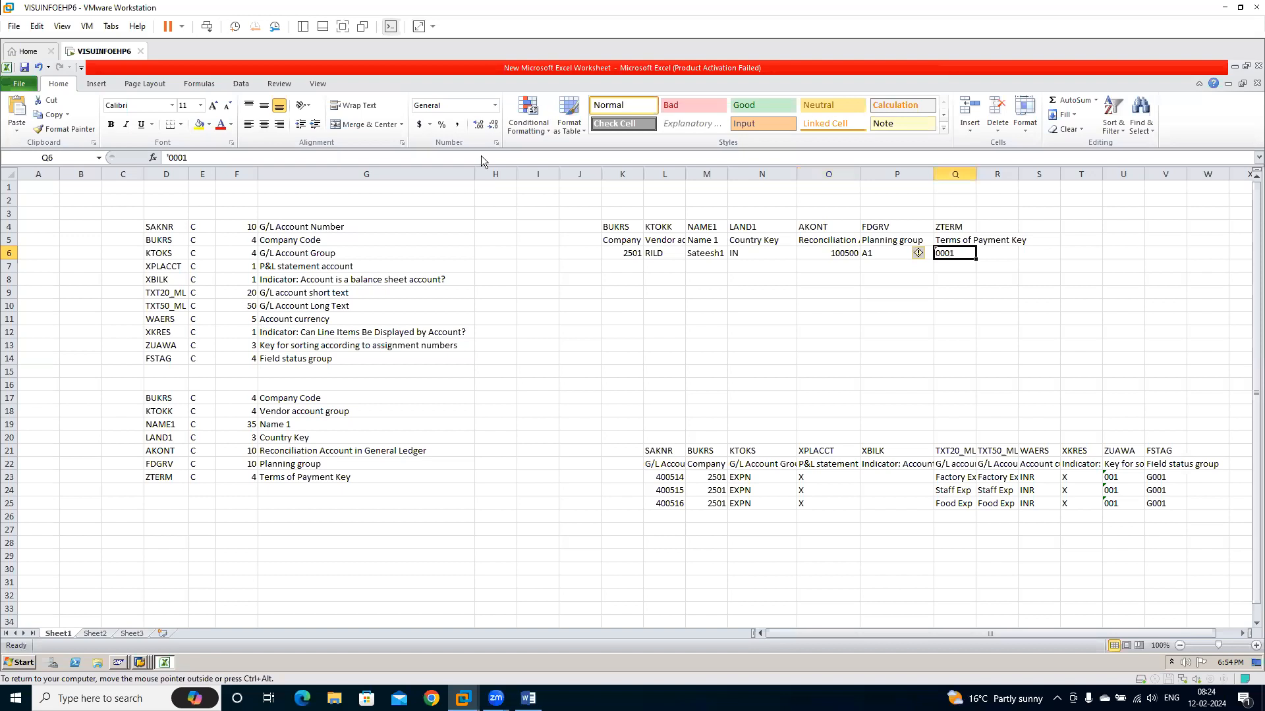
left_click(631, 270)
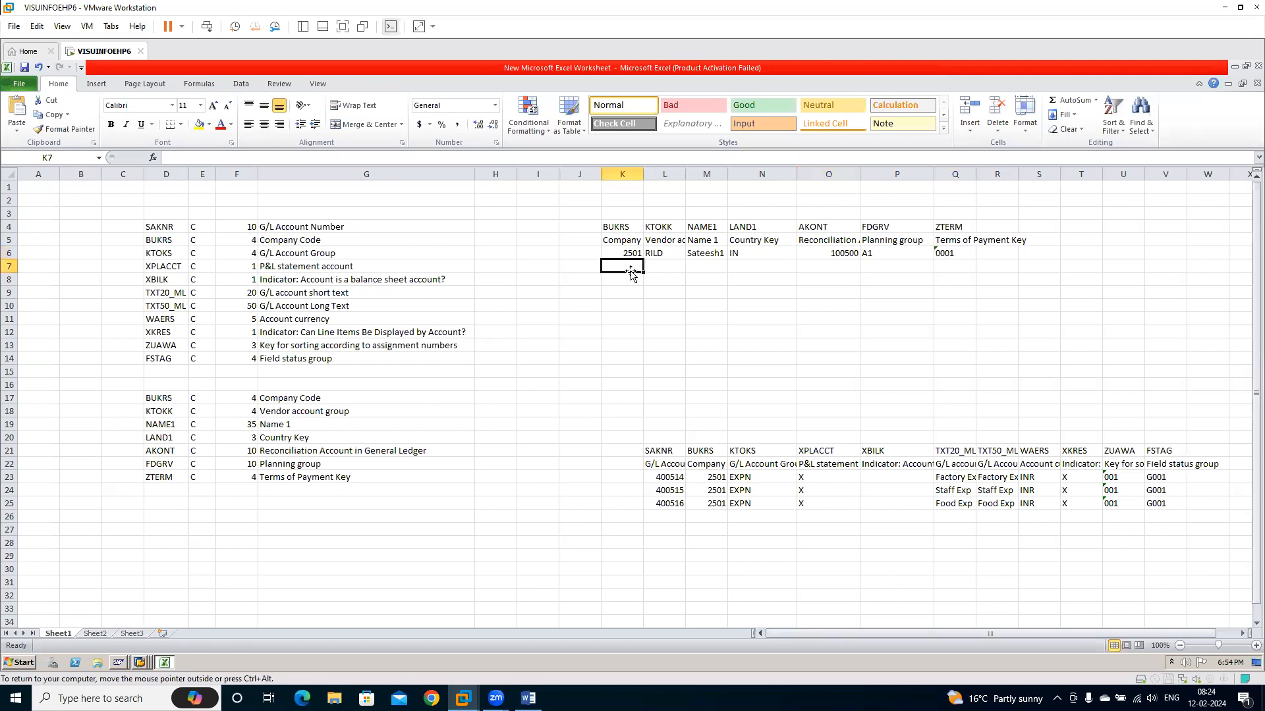
Start the second vendor in row 7 with company code 2501, the account group copied from above and the vendor's name
type("2501")
key("Tab")
key("ctrl+d")
key("Tab")
type("Ram1")
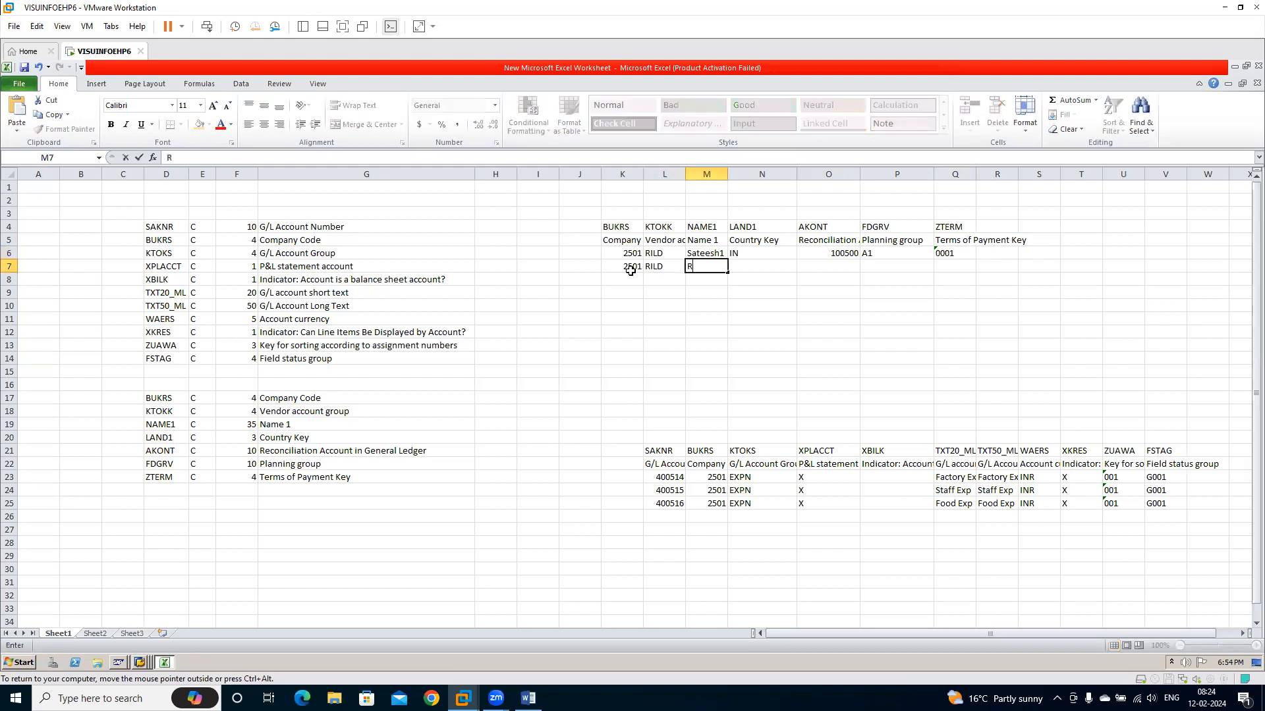
Fill N7 to Q7 with the country, reconciliation account, planning group and payment terms copied from row 6
key("Tab")
key("ctrl+d")
key("Tab")
key("ctrl+d")
key("Tab")
key("ctrl+d")
key("Tab")
key("ctrl+d")
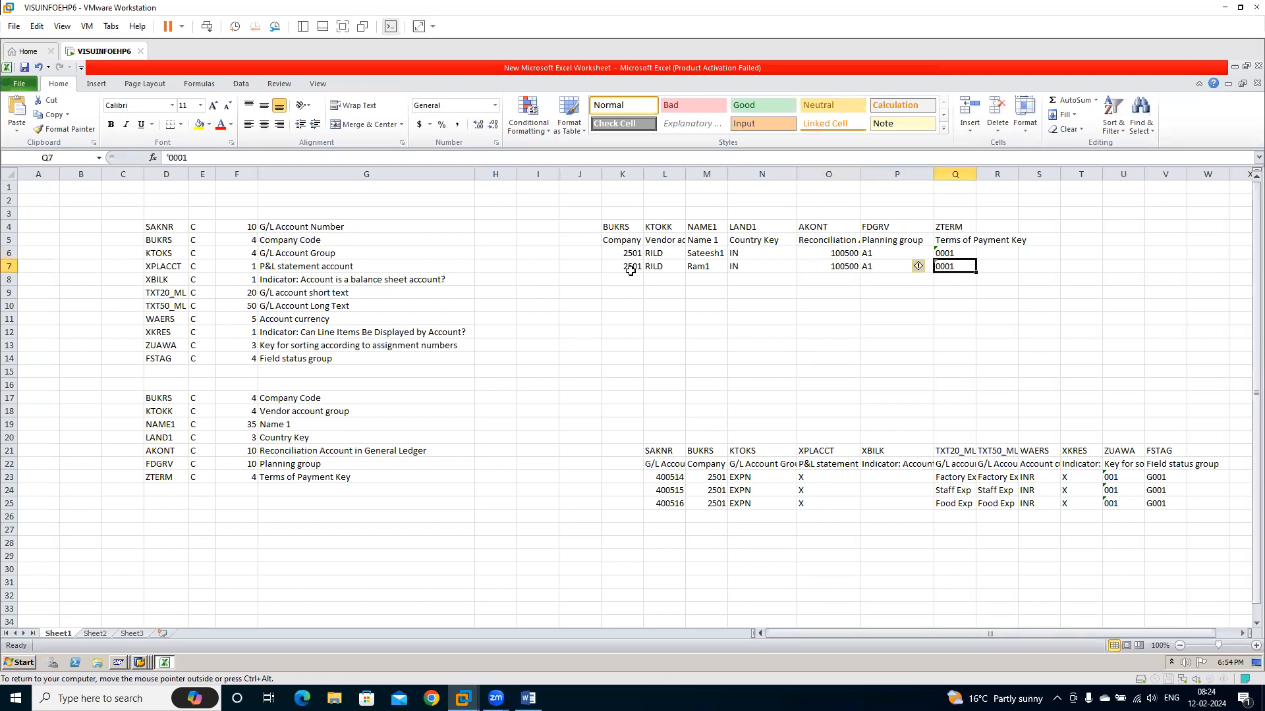
Copy both vendor data rows K6:Q7 without the headers and show the virtual machine's desktop
left_click_drag(629, 254, 946, 268)
key("ctrl+c")
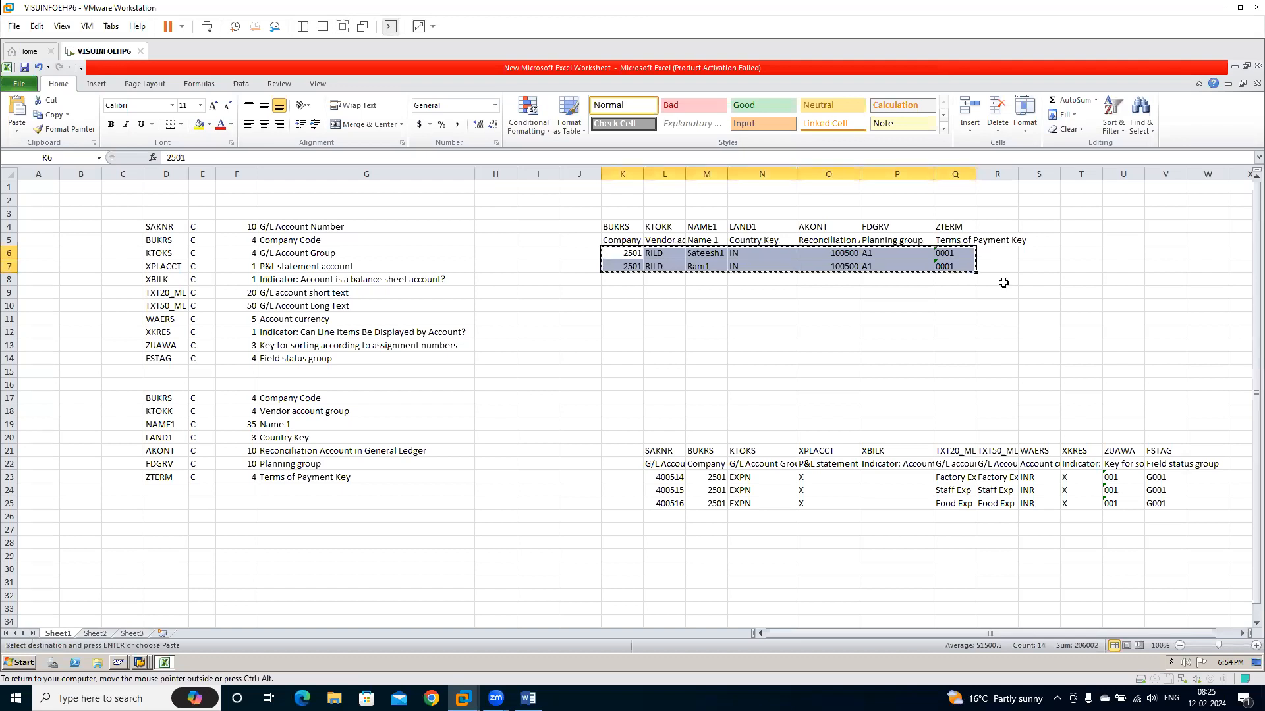
right_click(408, 662)
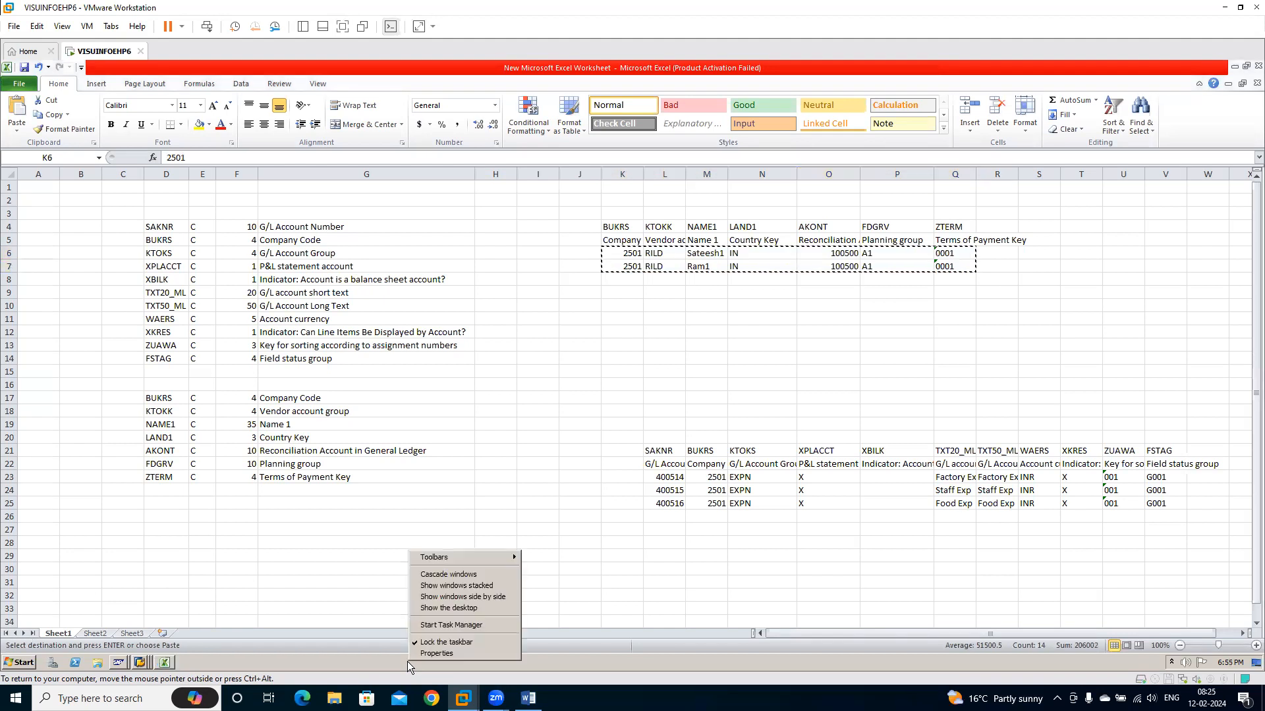
left_click(453, 608)
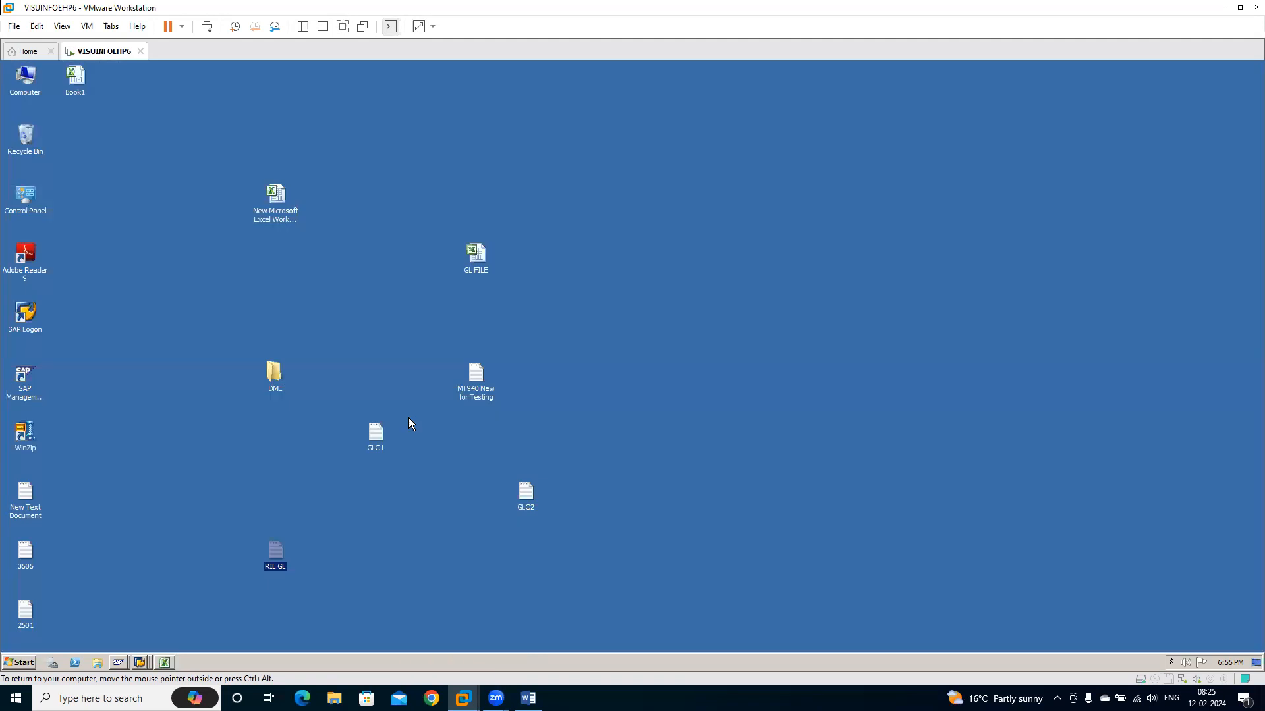
Create a text document named RELV on the desktop and open it
right_click(604, 275)
mouse_move(684, 366)
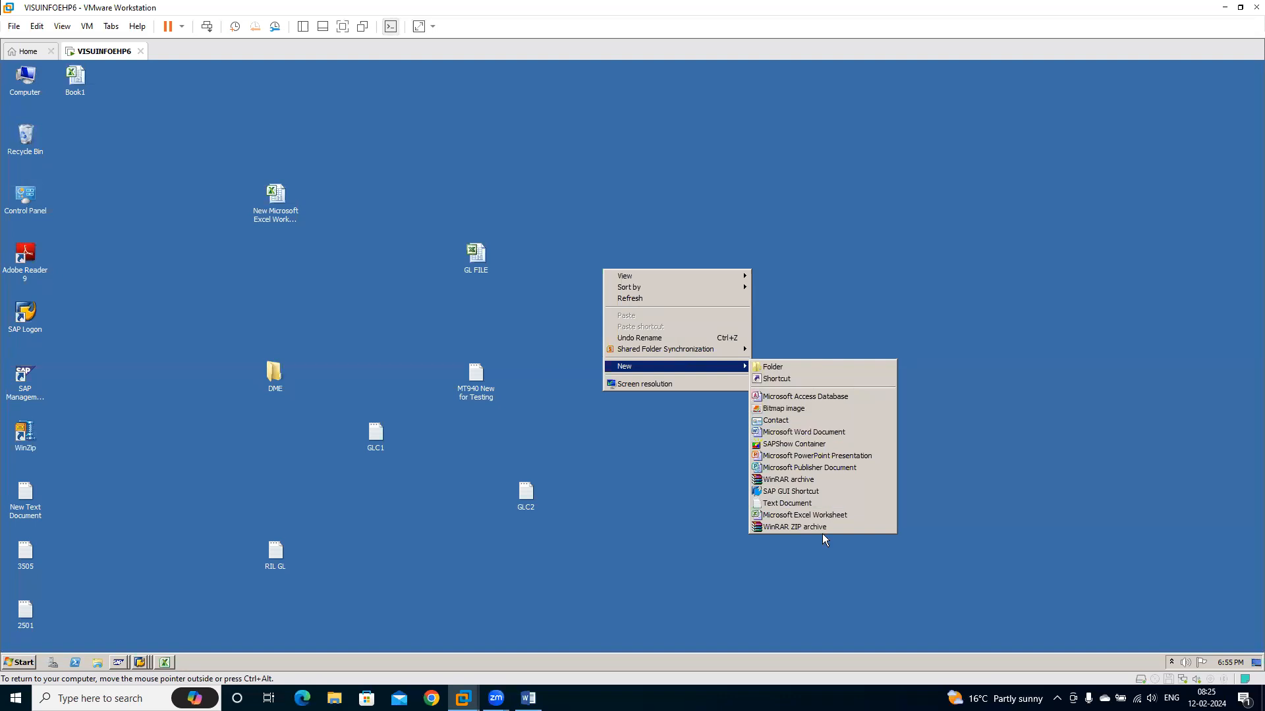
left_click(804, 503)
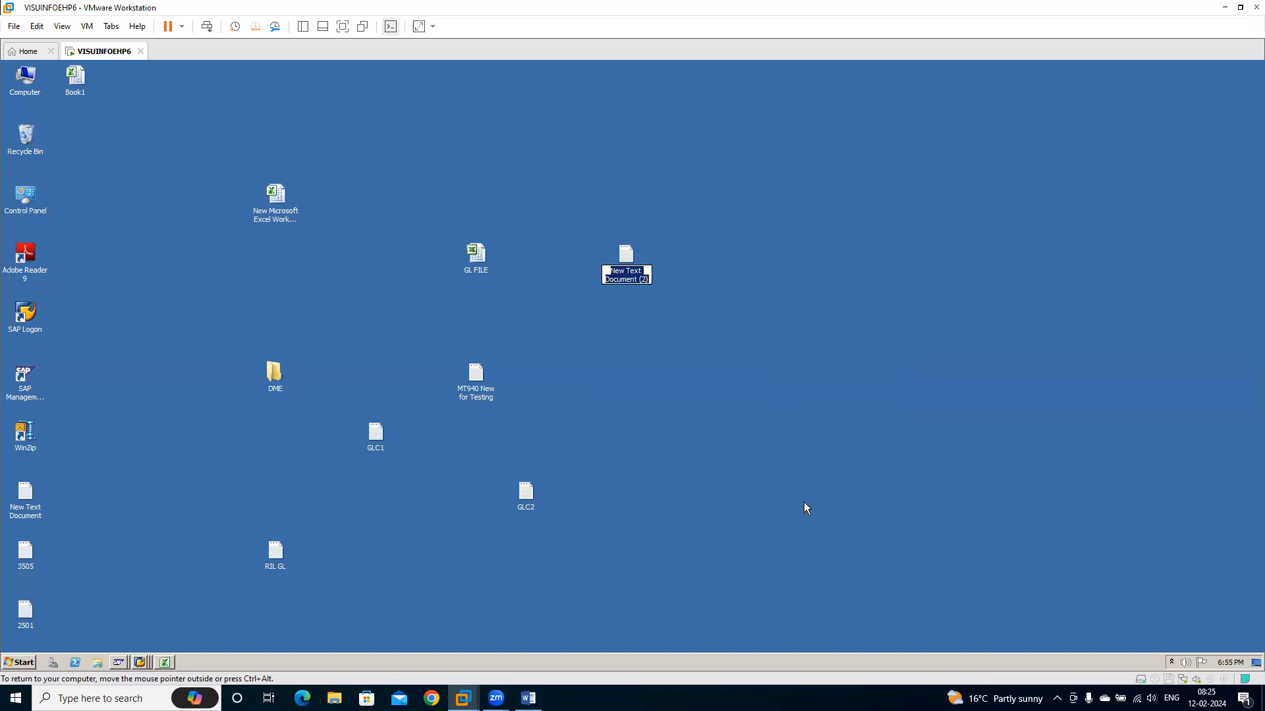
type("RELV")
key("Return")
key("Return")
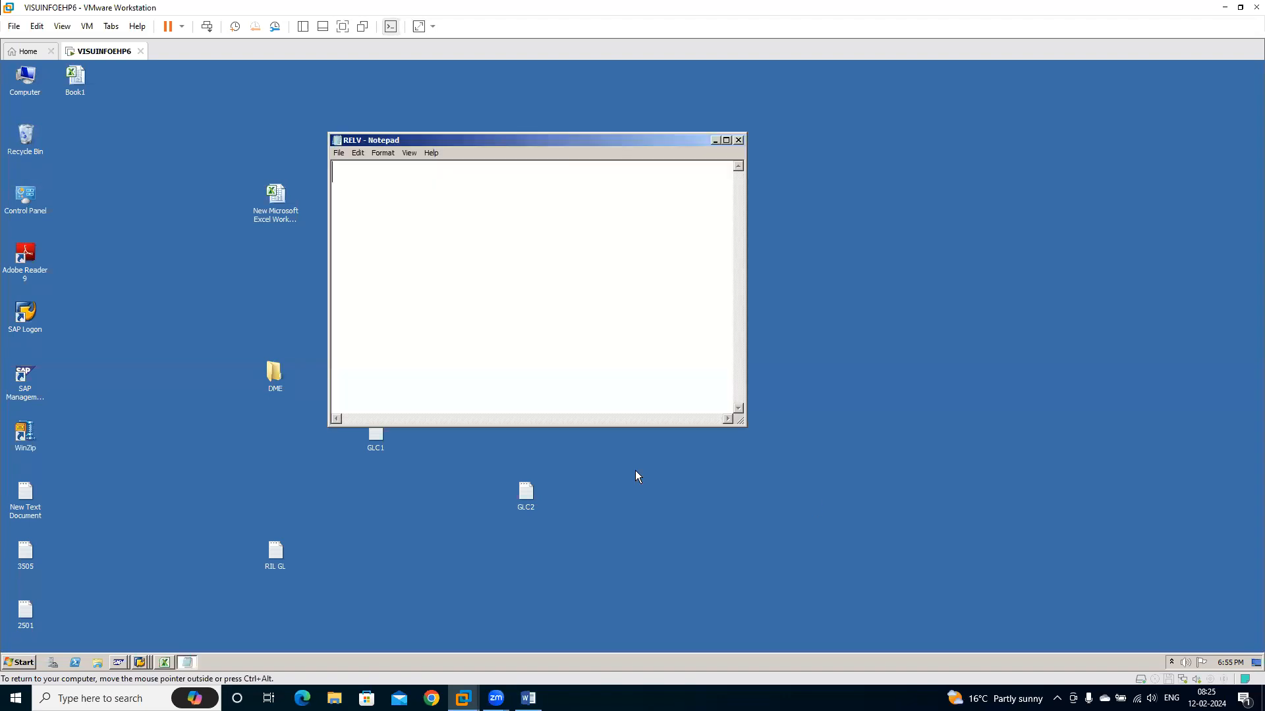
Paste the copied vendor rows into the RELV text file, save it and close Notepad
key("ctrl+v")
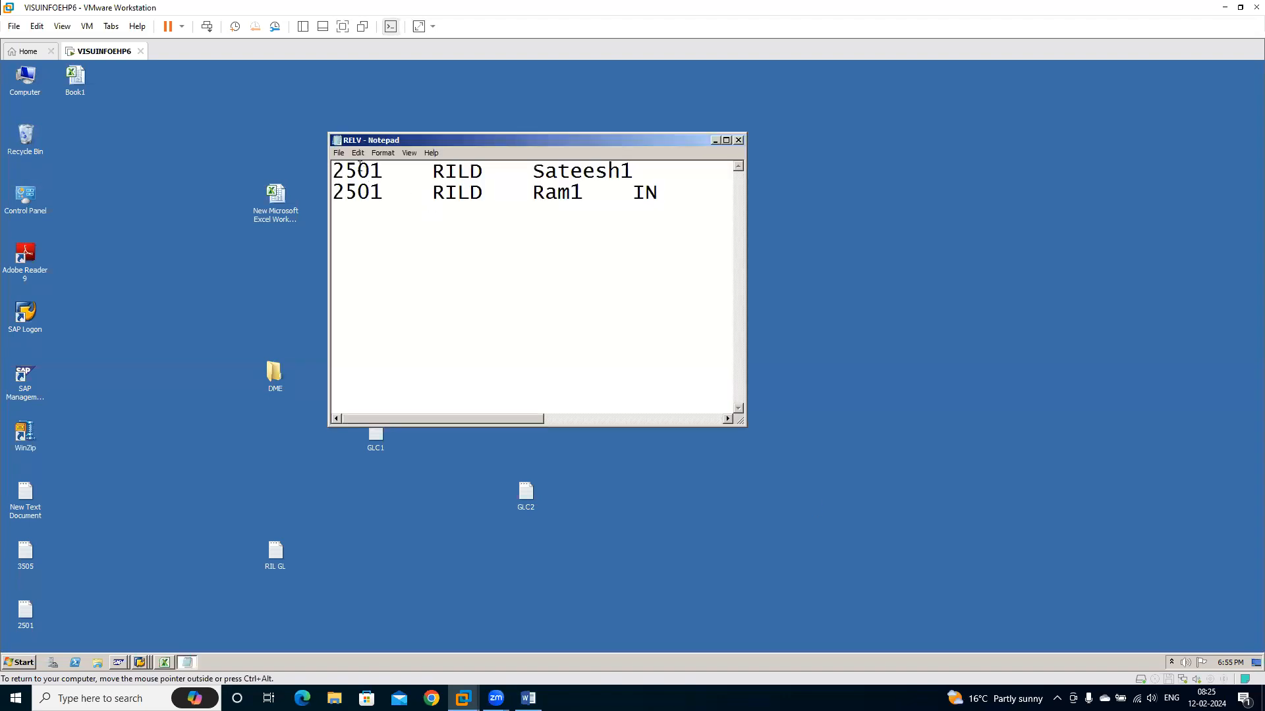
left_click(339, 153)
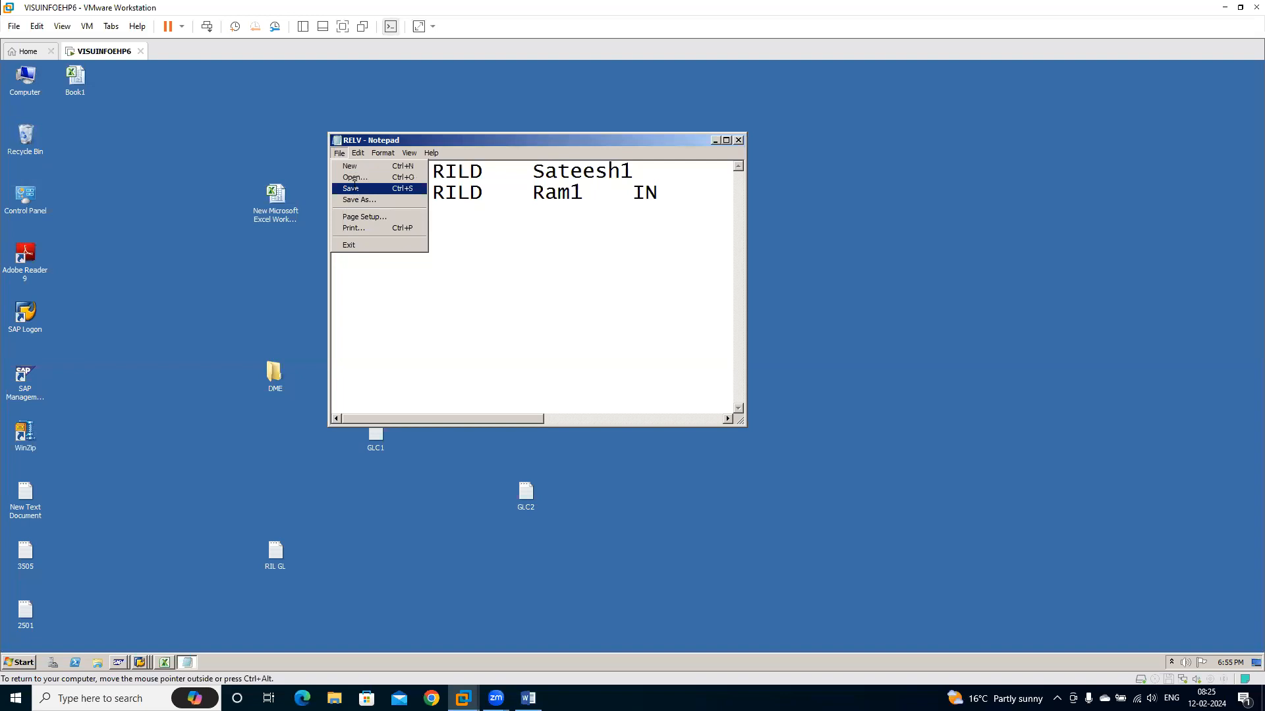
left_click(352, 188)
left_click(740, 139)
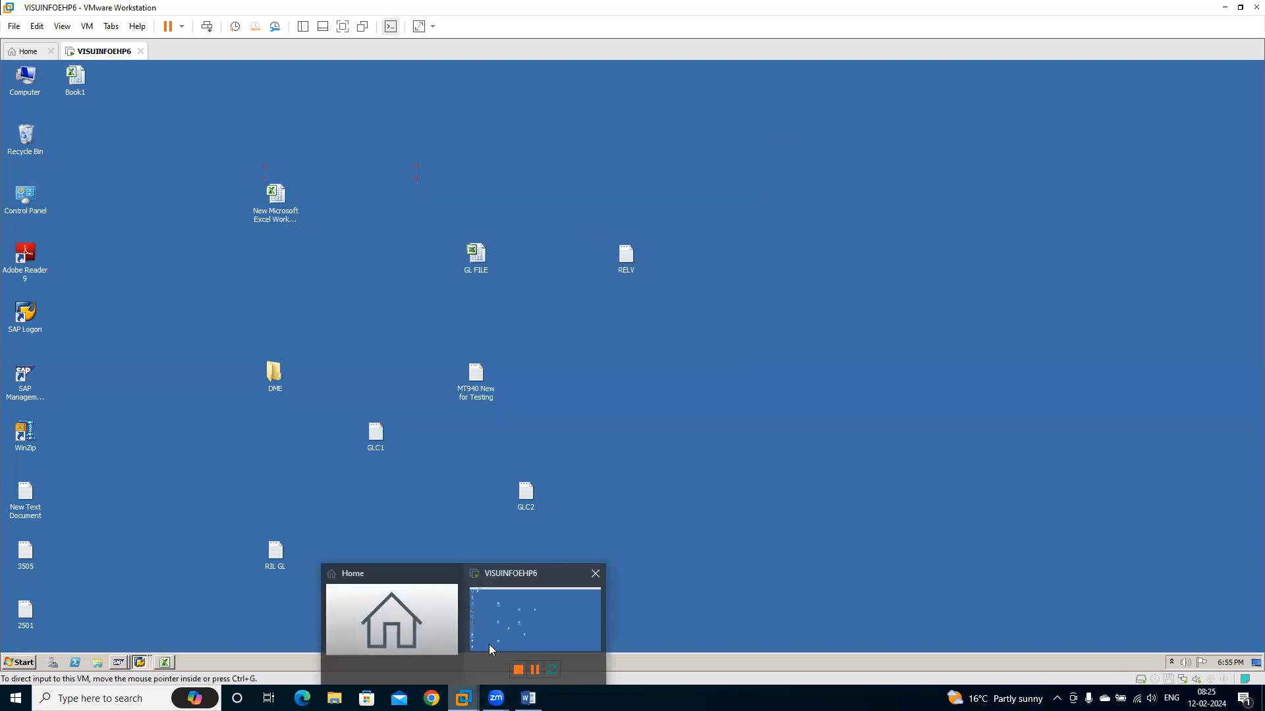
Switch to the Display Vendor session in SAP and exit it
left_click(140, 663)
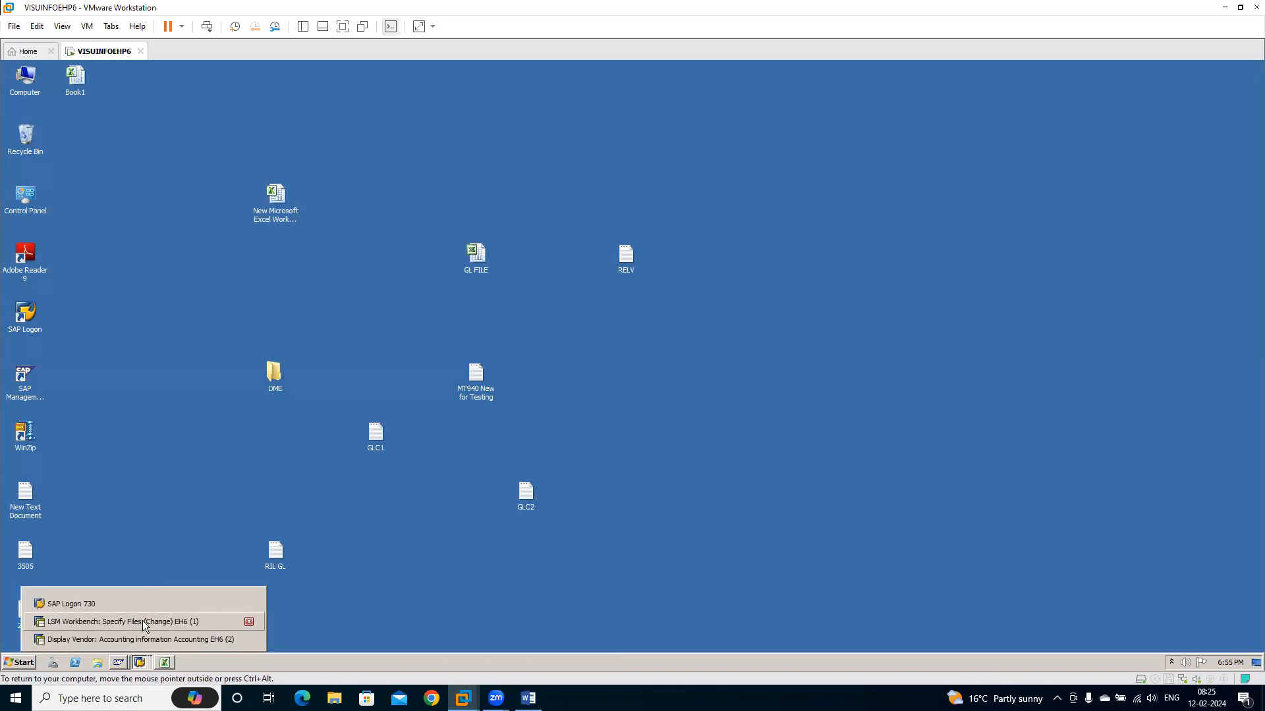
left_click(156, 639)
left_click(191, 95)
left_click(191, 95)
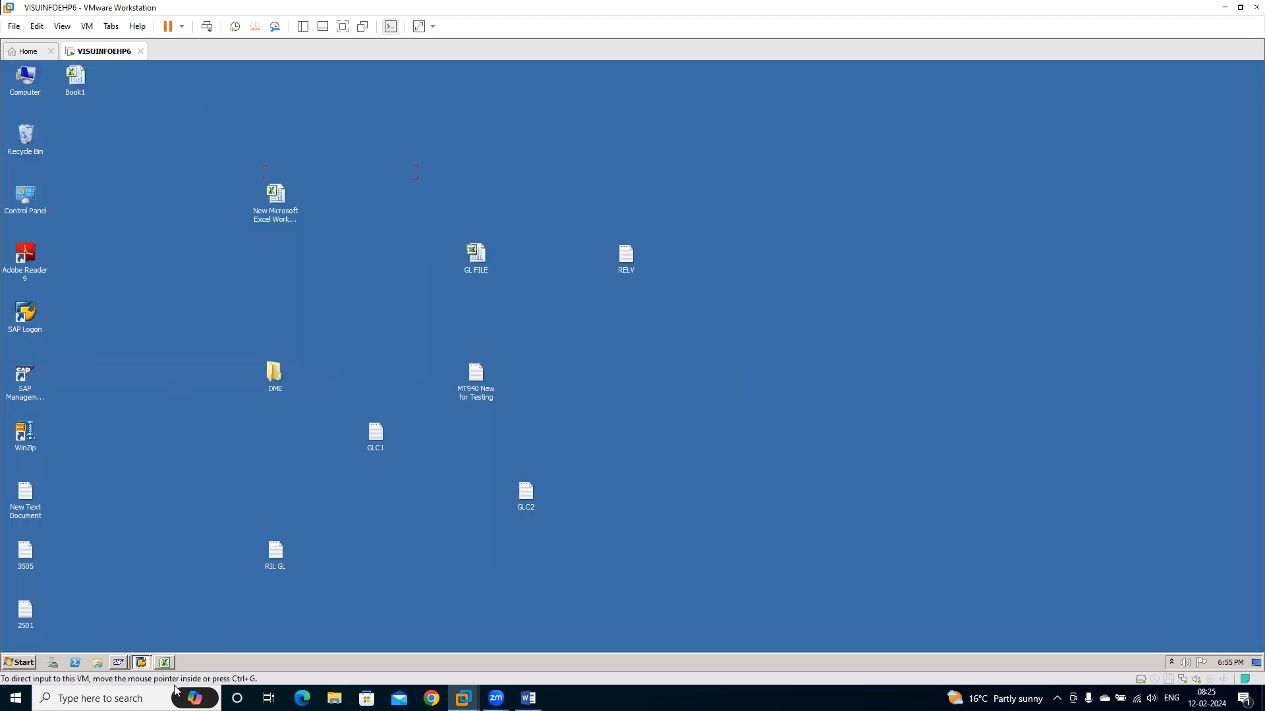
In the LSMW Specify Files screen, open the properties for legacy data on the PC and choose RELV.txt from the desktop
left_click(141, 663)
left_click(144, 640)
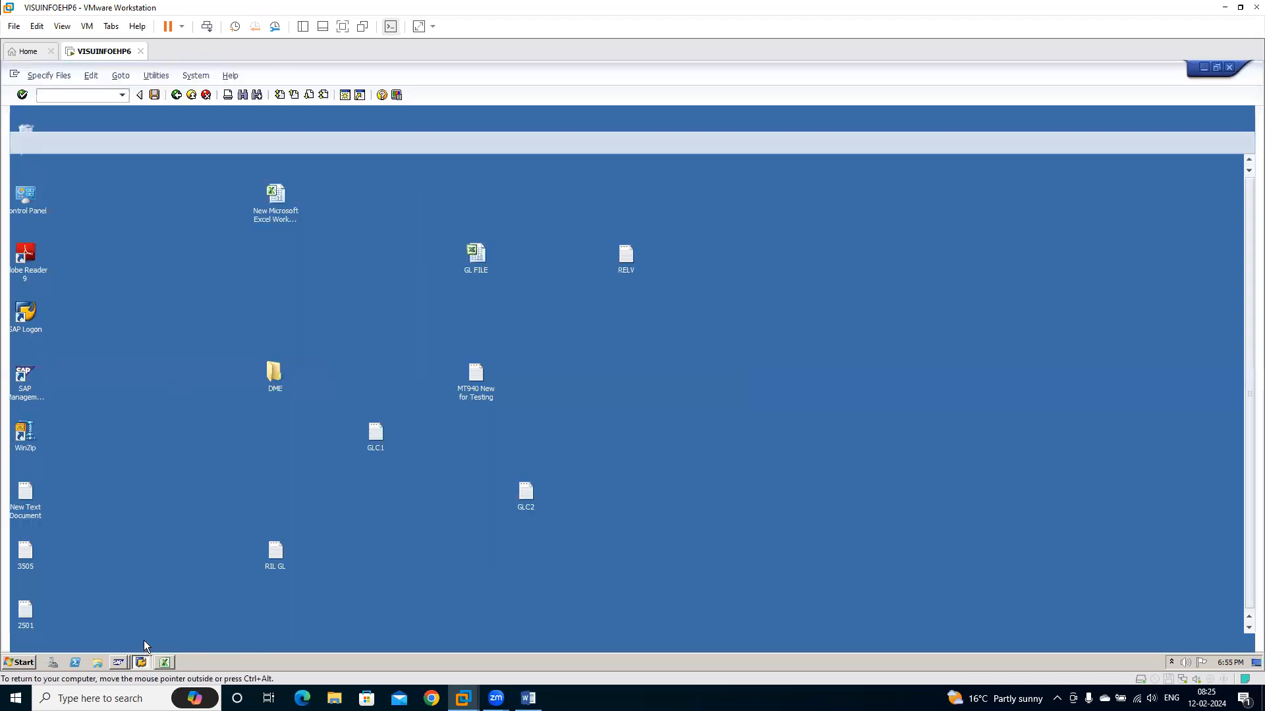
left_click(81, 208)
double_click(81, 208)
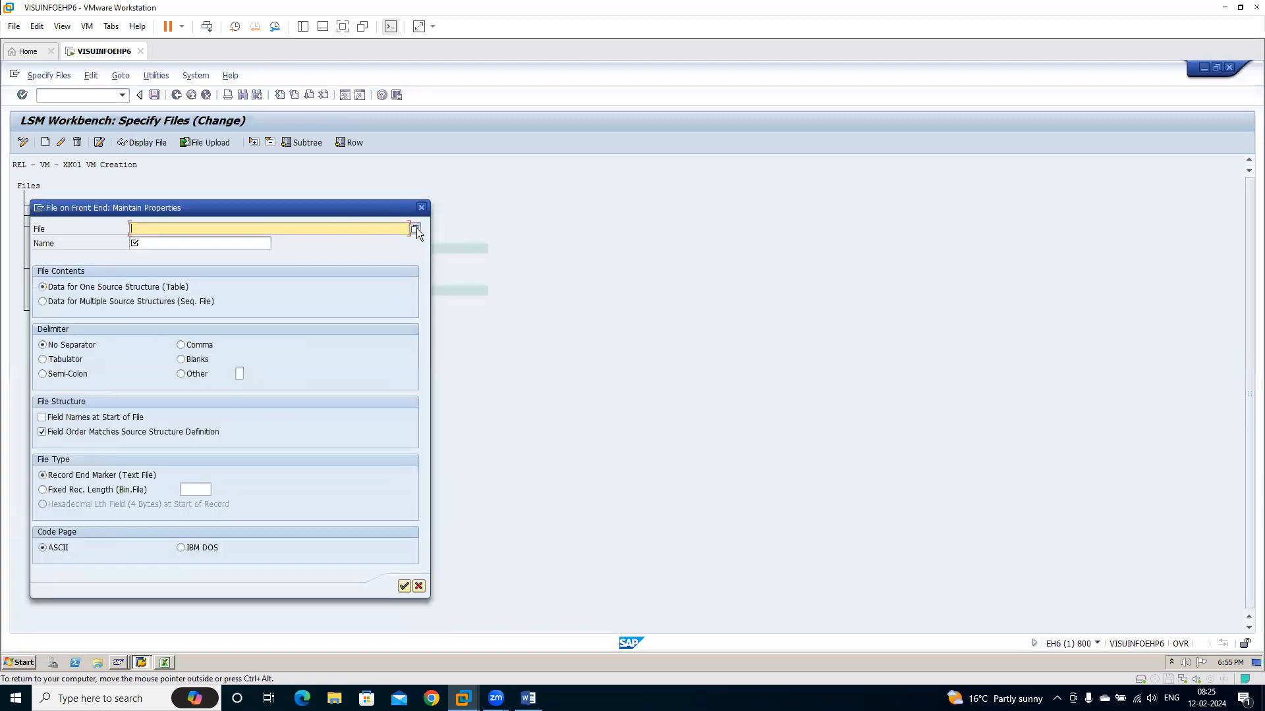
left_click(415, 229)
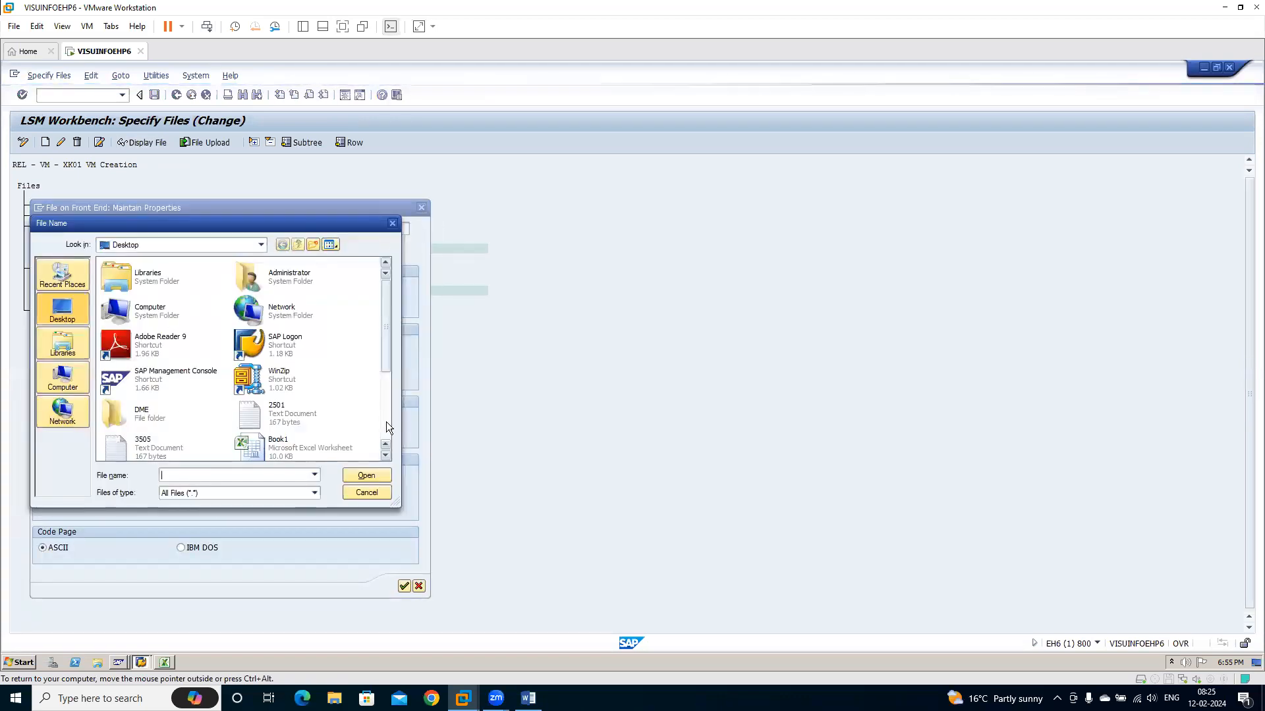
scroll(386, 422, "down", 3)
left_click(161, 439)
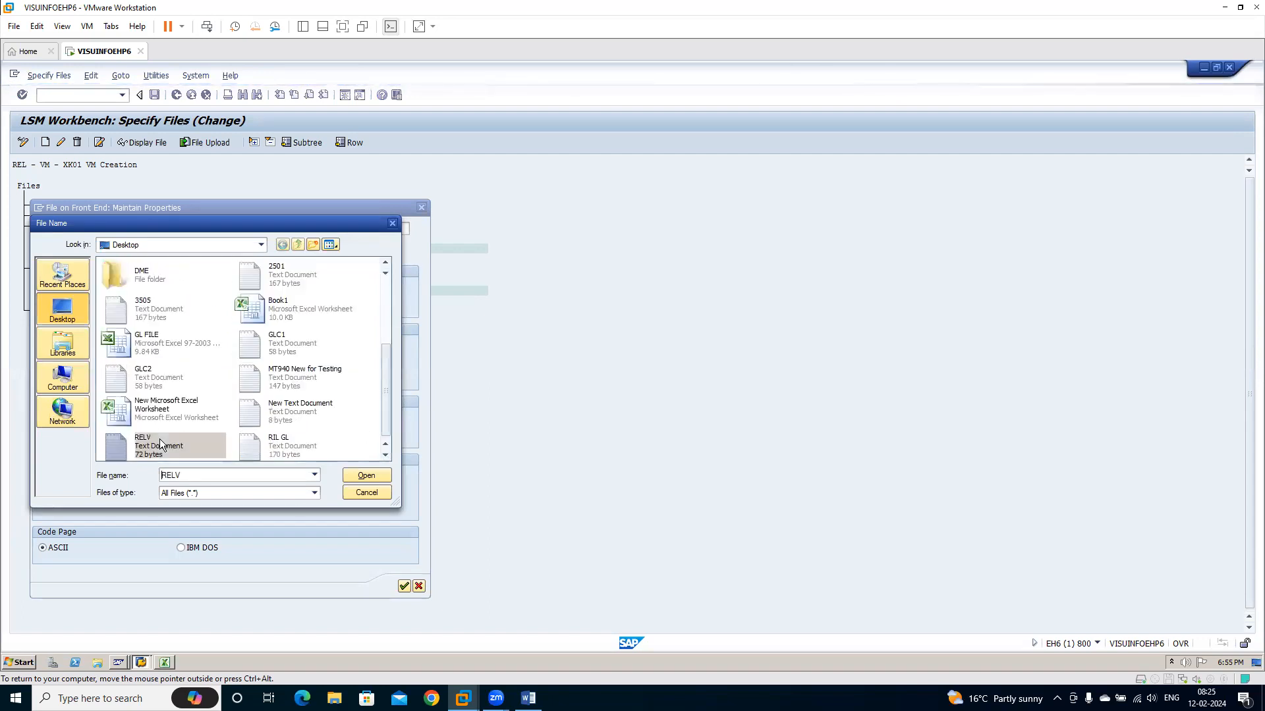
left_click(375, 472)
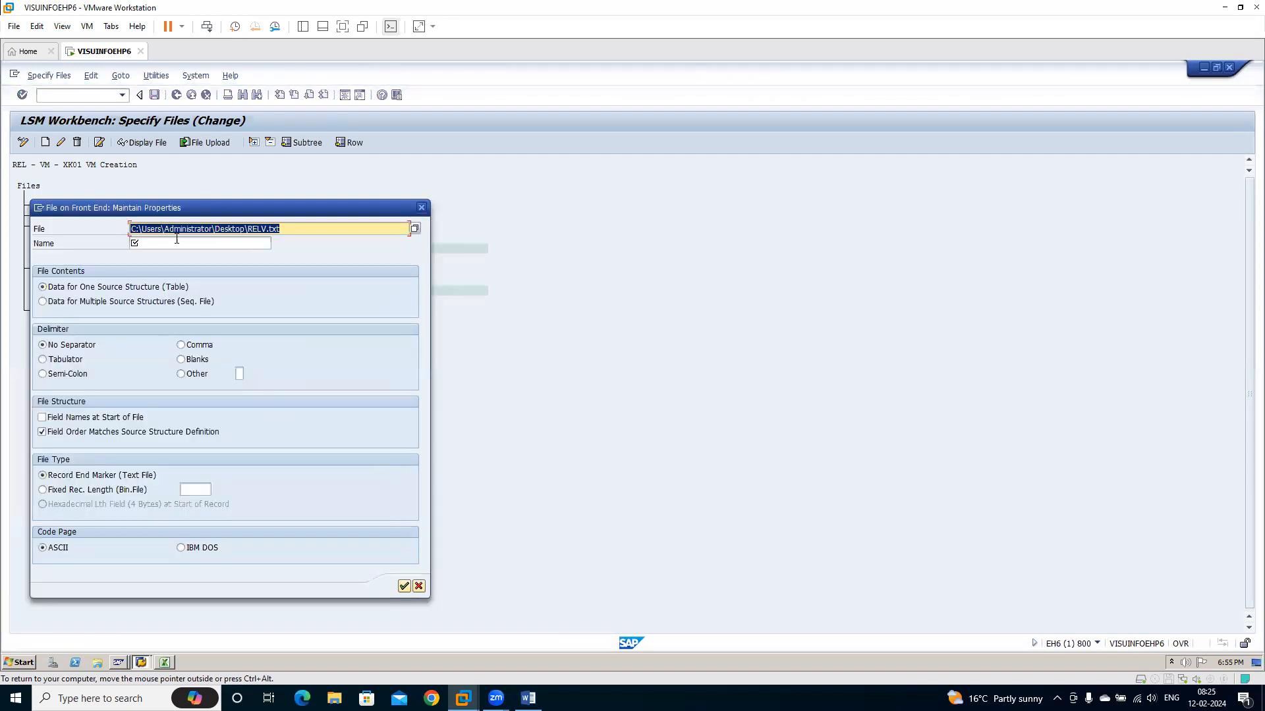
Name the legacy file RELV, set its delimiter to Tabulator, save the file specification and return to the process steps
left_click(175, 242)
type("RELV")
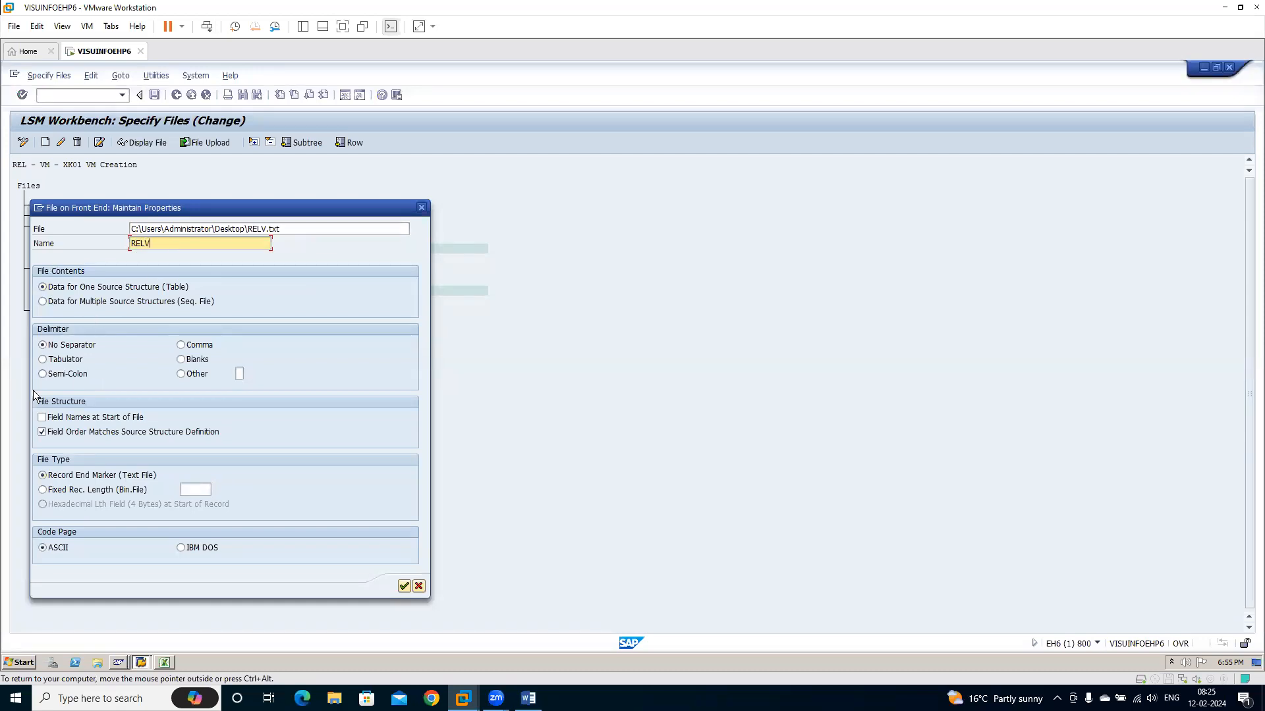
left_click(67, 362)
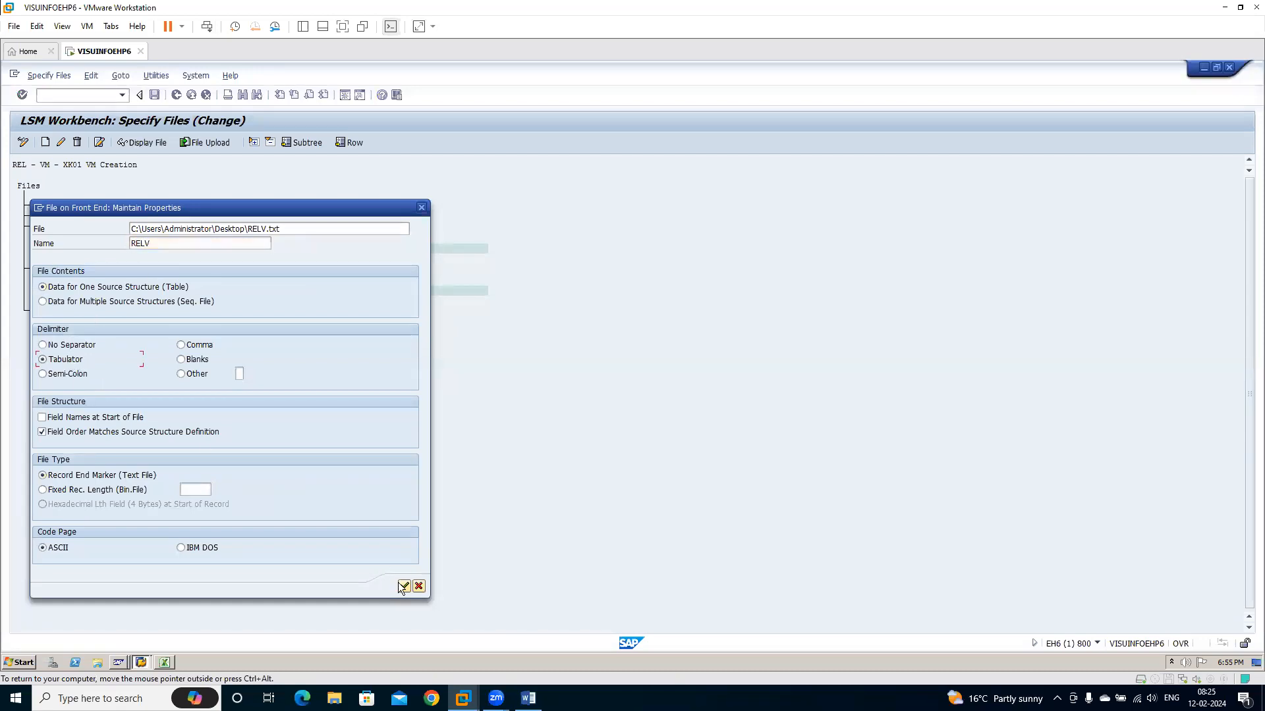
left_click(404, 586)
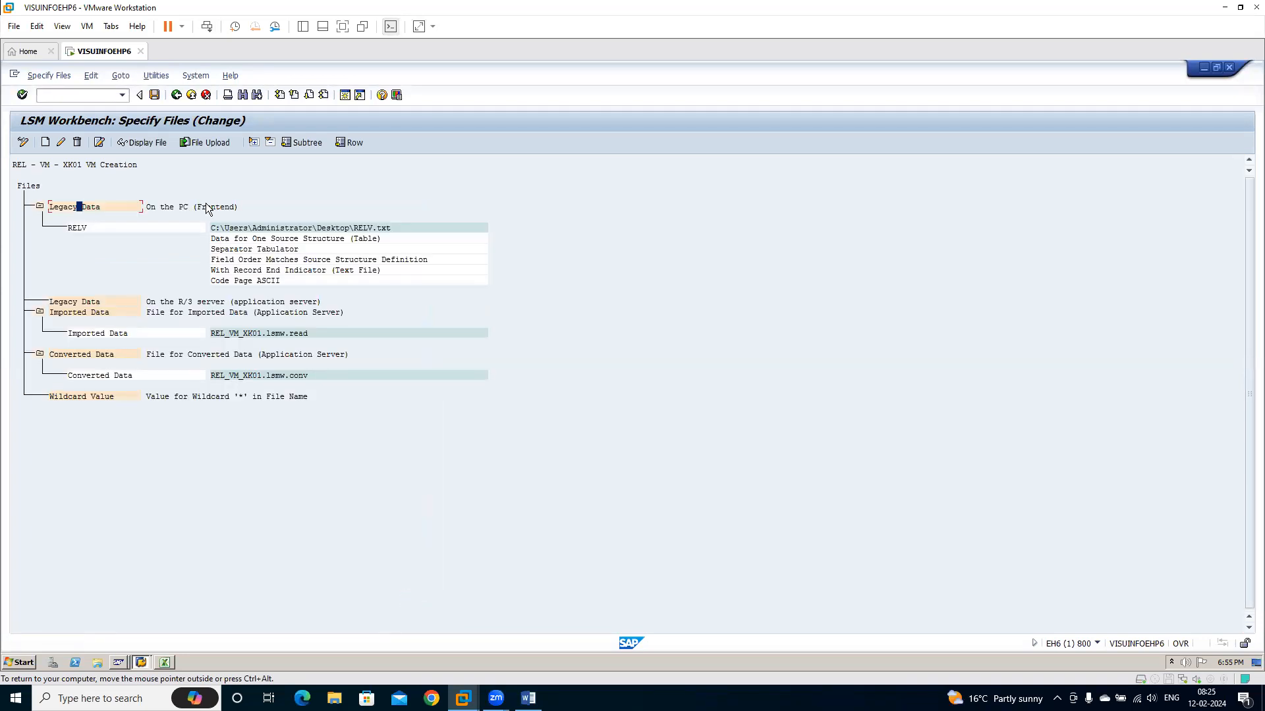
left_click(177, 96)
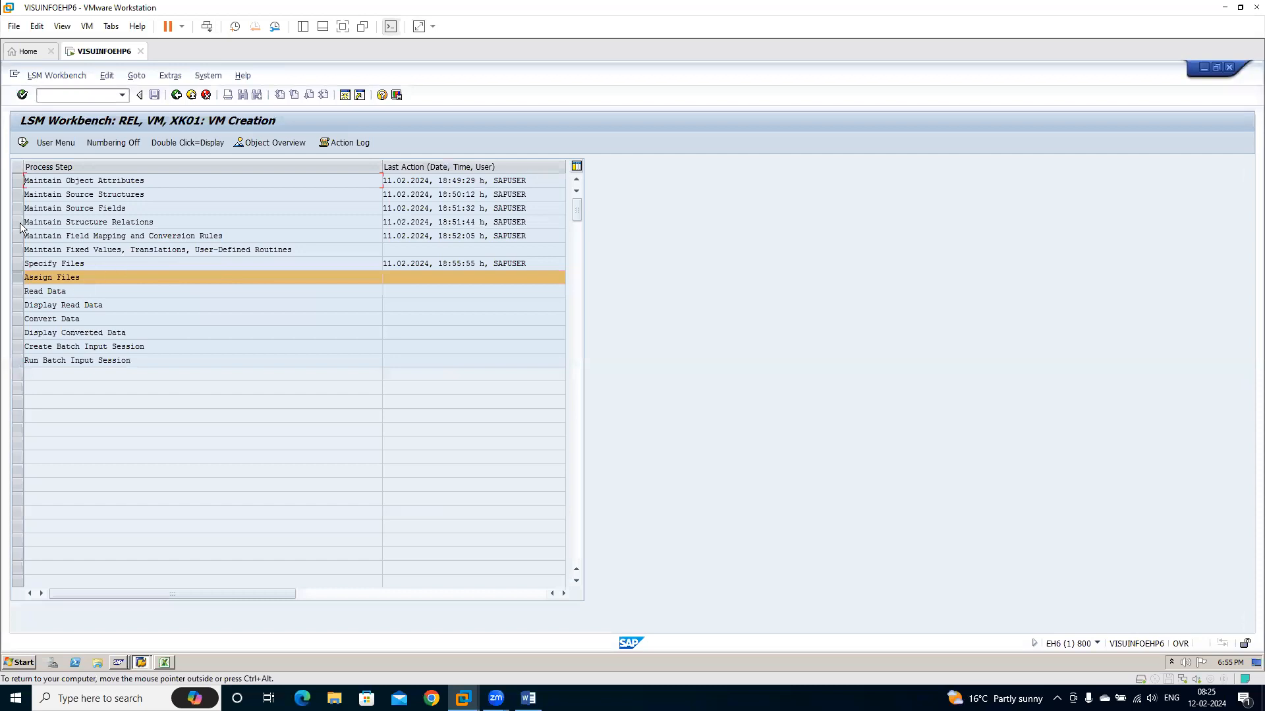
Open Assign Files in change mode, save the assignment of RELV to structure XK01R and return to the process steps
left_click(24, 144)
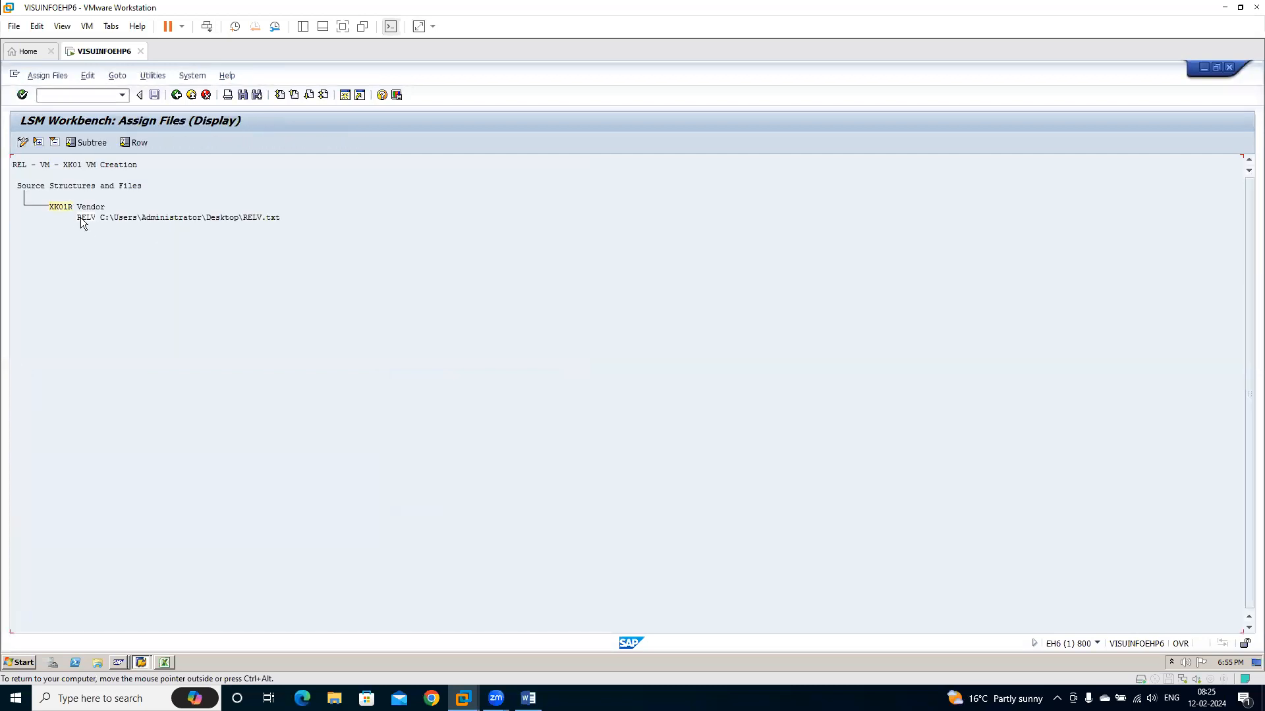
left_click(23, 143)
left_click(154, 95)
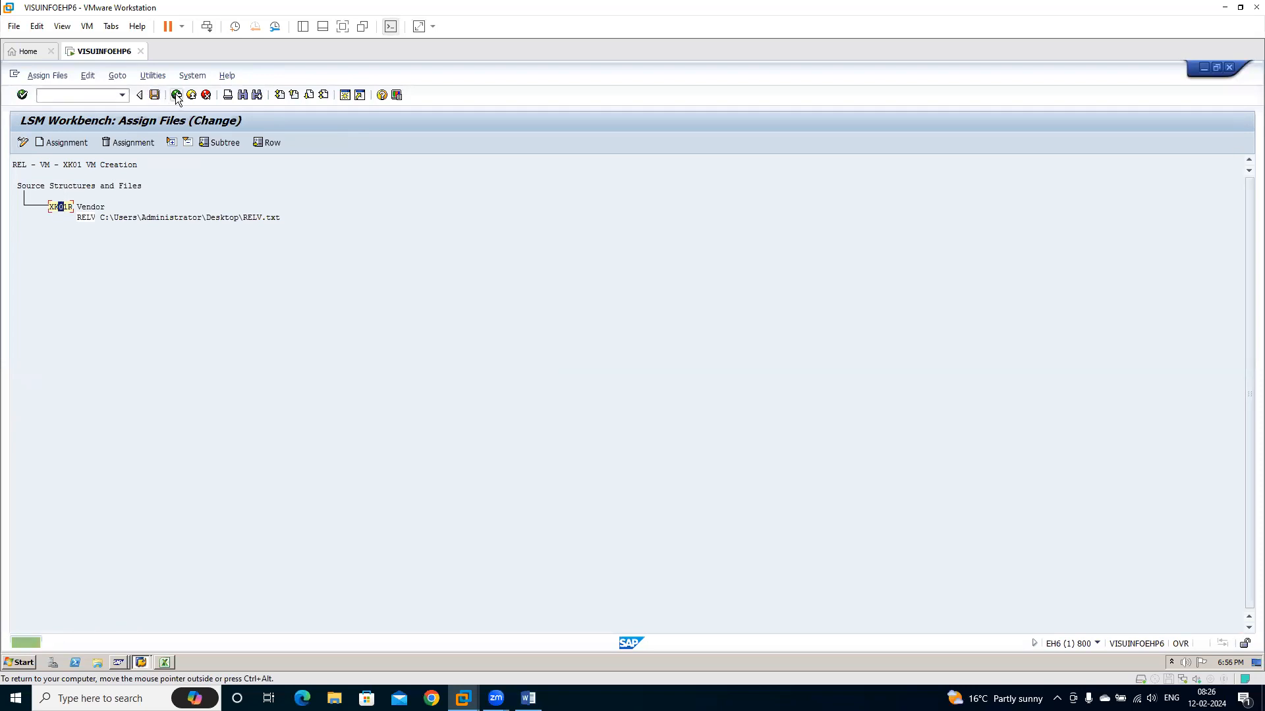
left_click(176, 96)
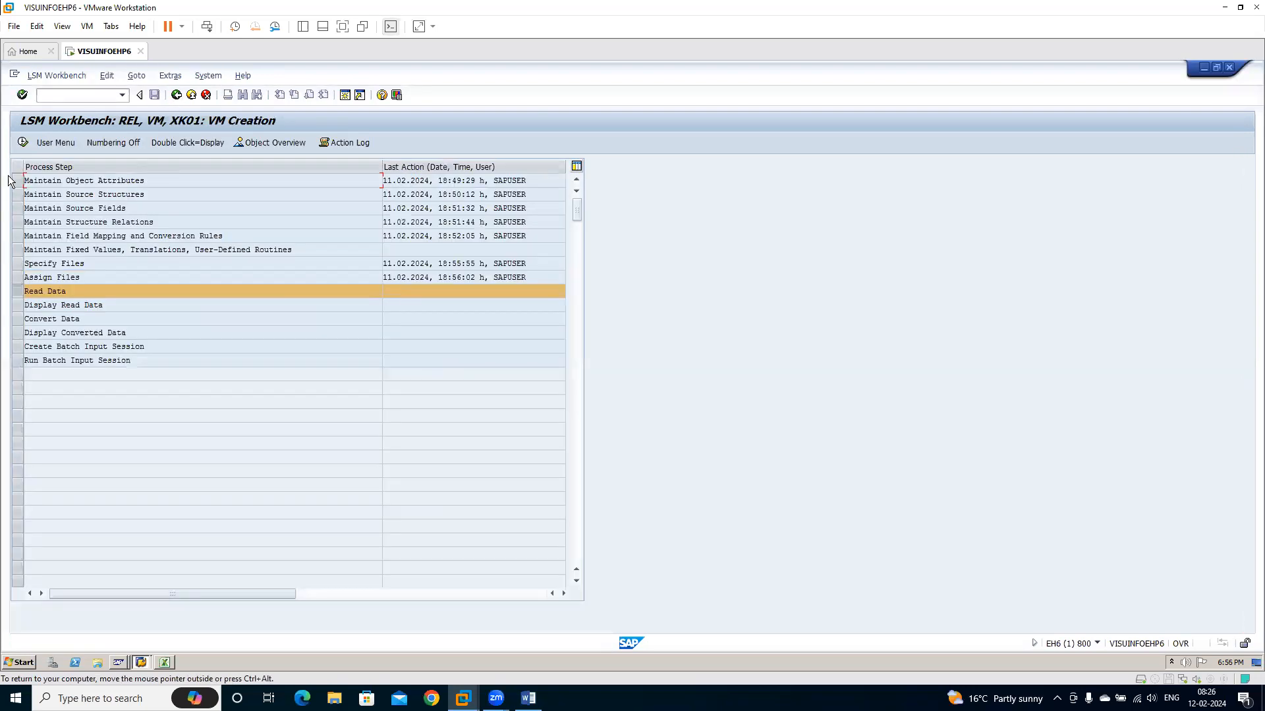
Run Read Data with transaction numbers starting from 1 and return to the process steps
left_click(21, 144)
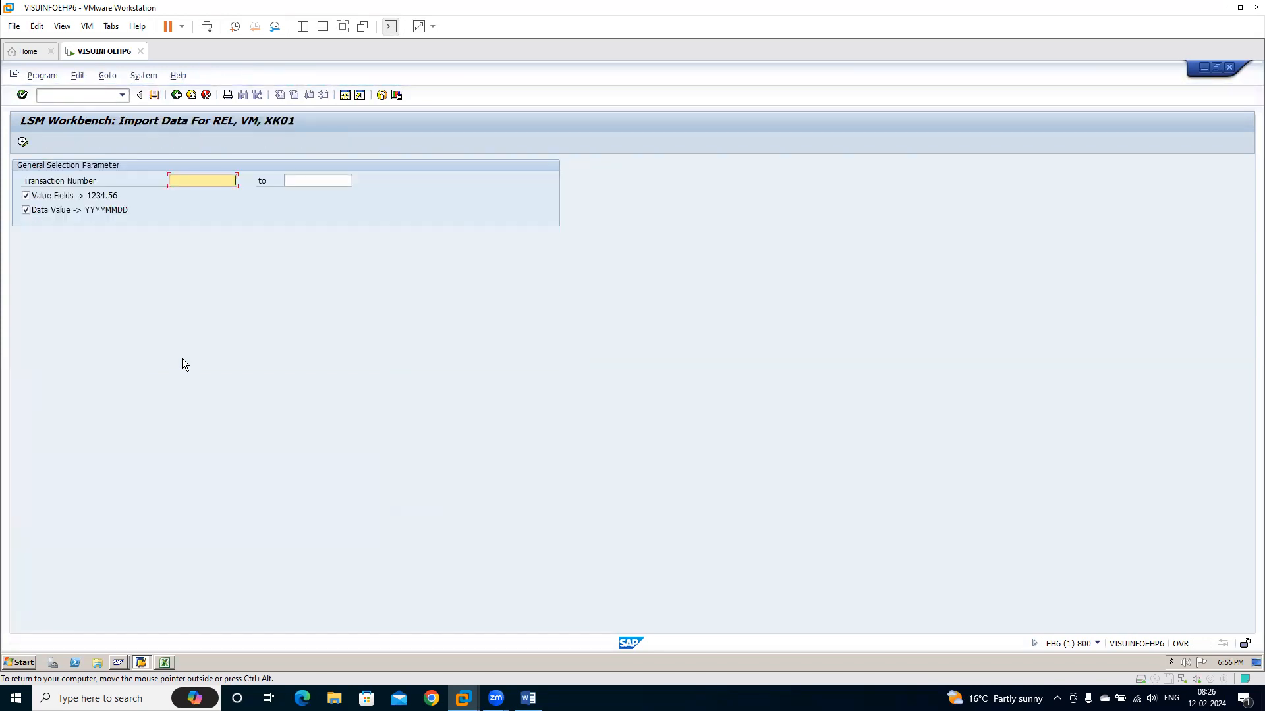
type("1")
key("Tab")
key("Down")
key("Return")
left_click(23, 142)
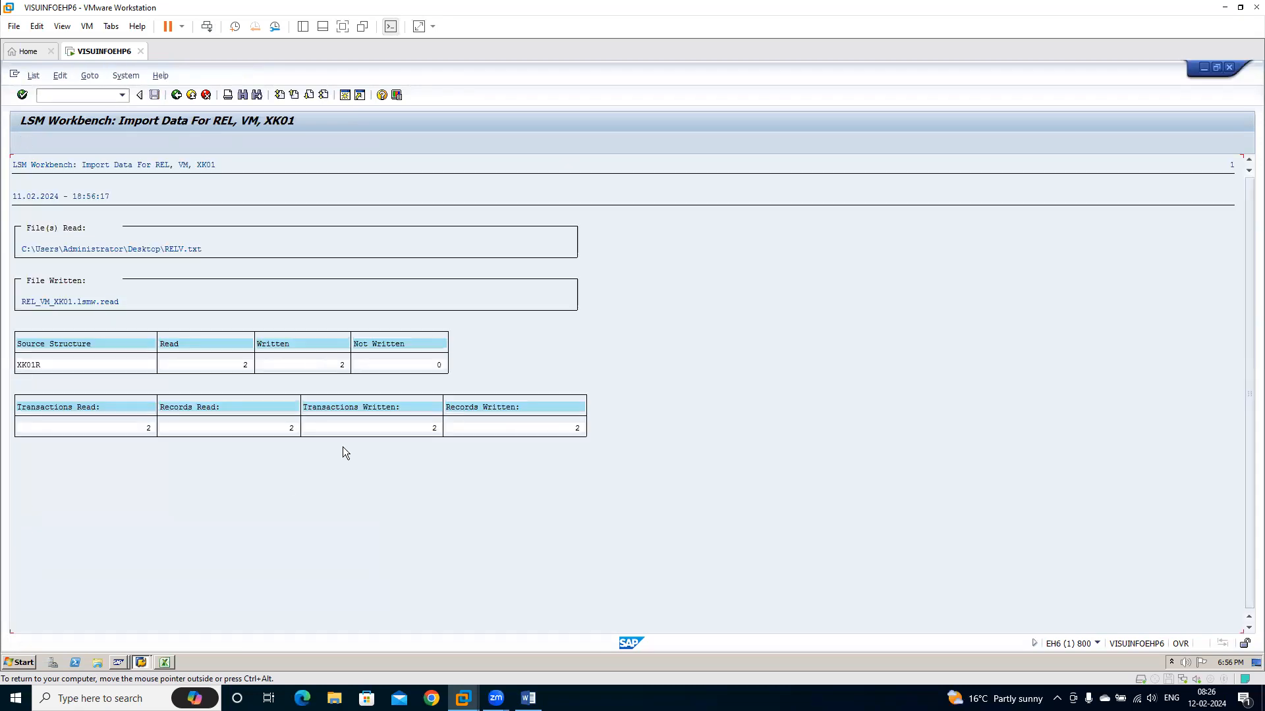
left_click(176, 96)
left_click(176, 96)
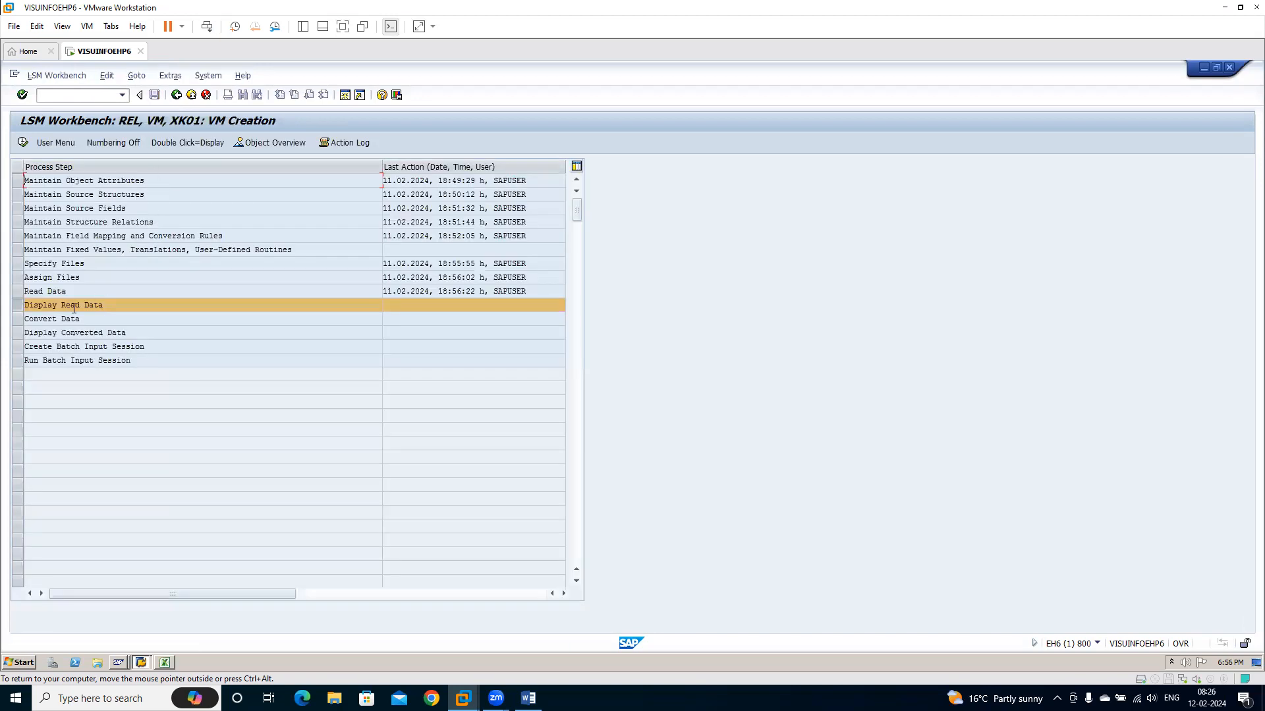
Display the read data from line 1 to check the imported vendor records, and return to the process steps
left_click(23, 142)
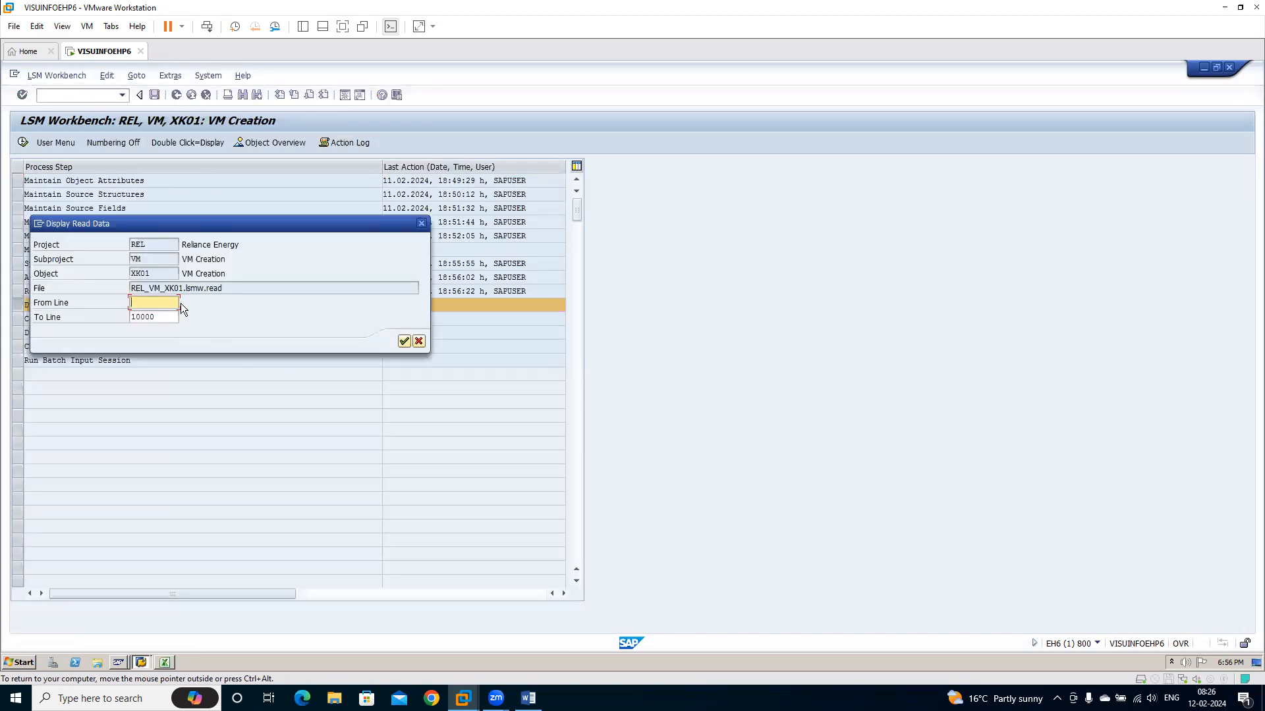
type("1")
key("Return")
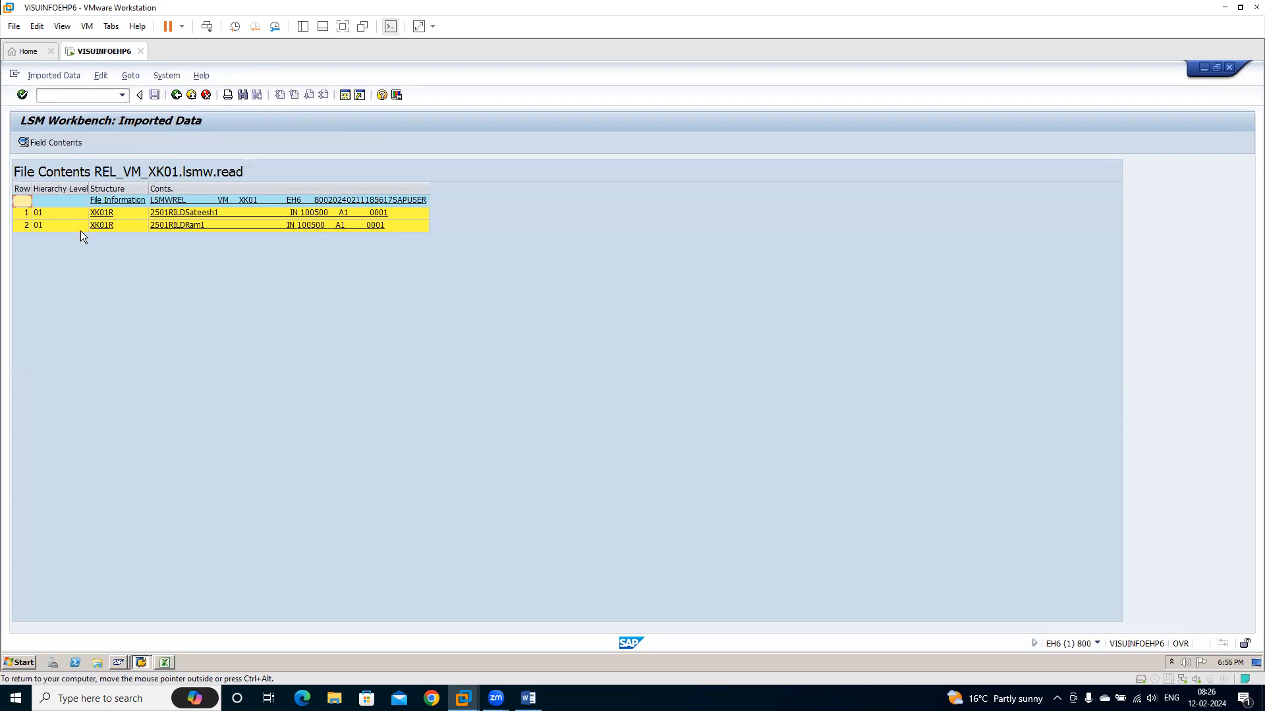
left_click(176, 96)
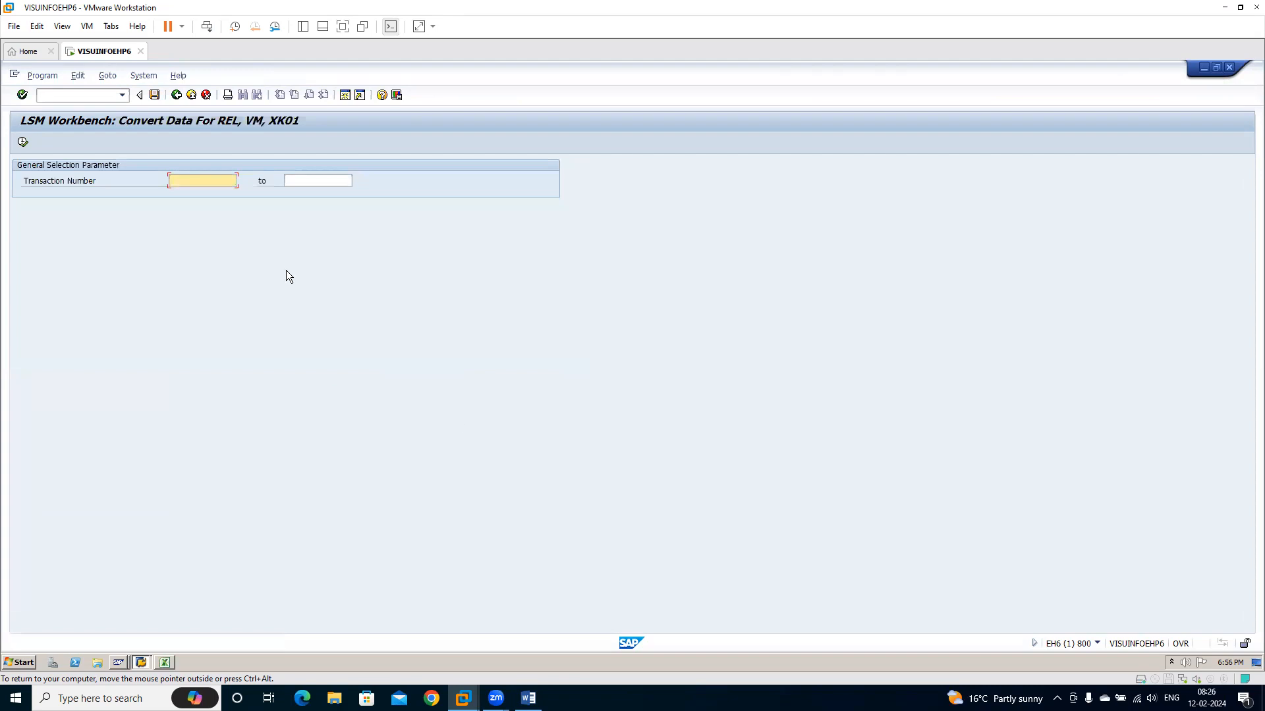
Run Convert Data for transaction numbers 1 to 100.000 and leave the conversion log
type("1")
key("Tab")
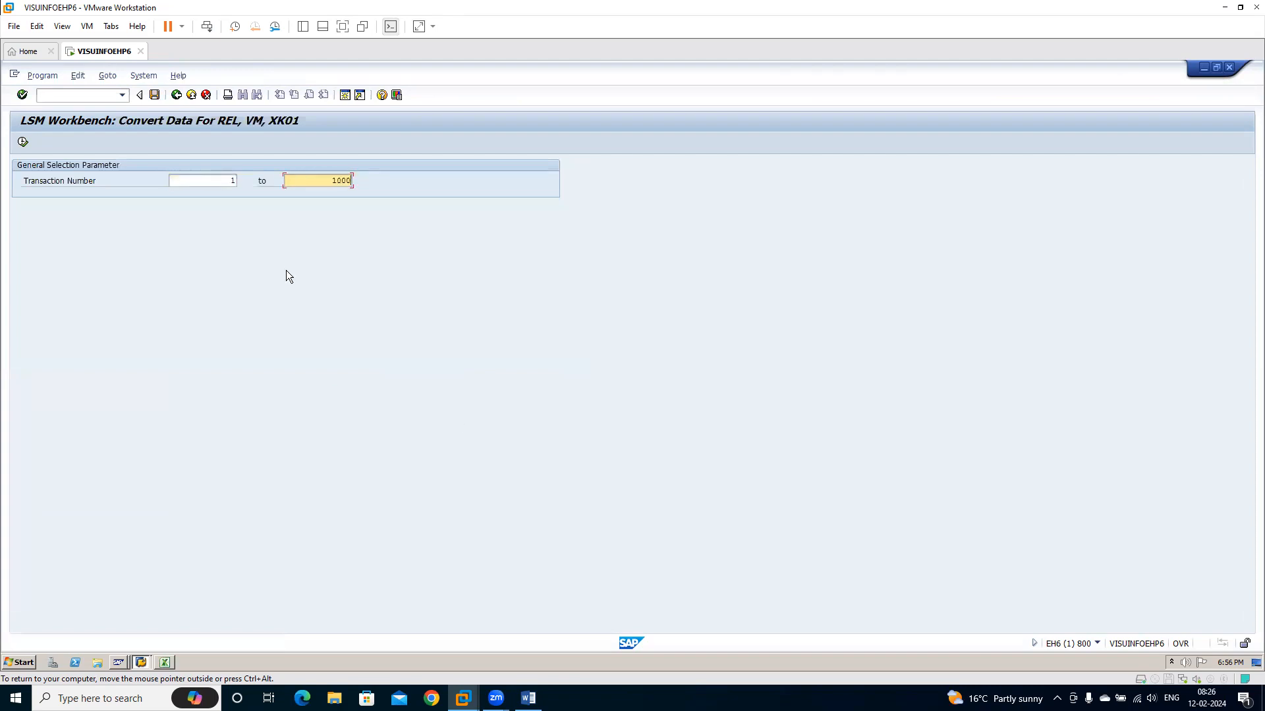
key("Return")
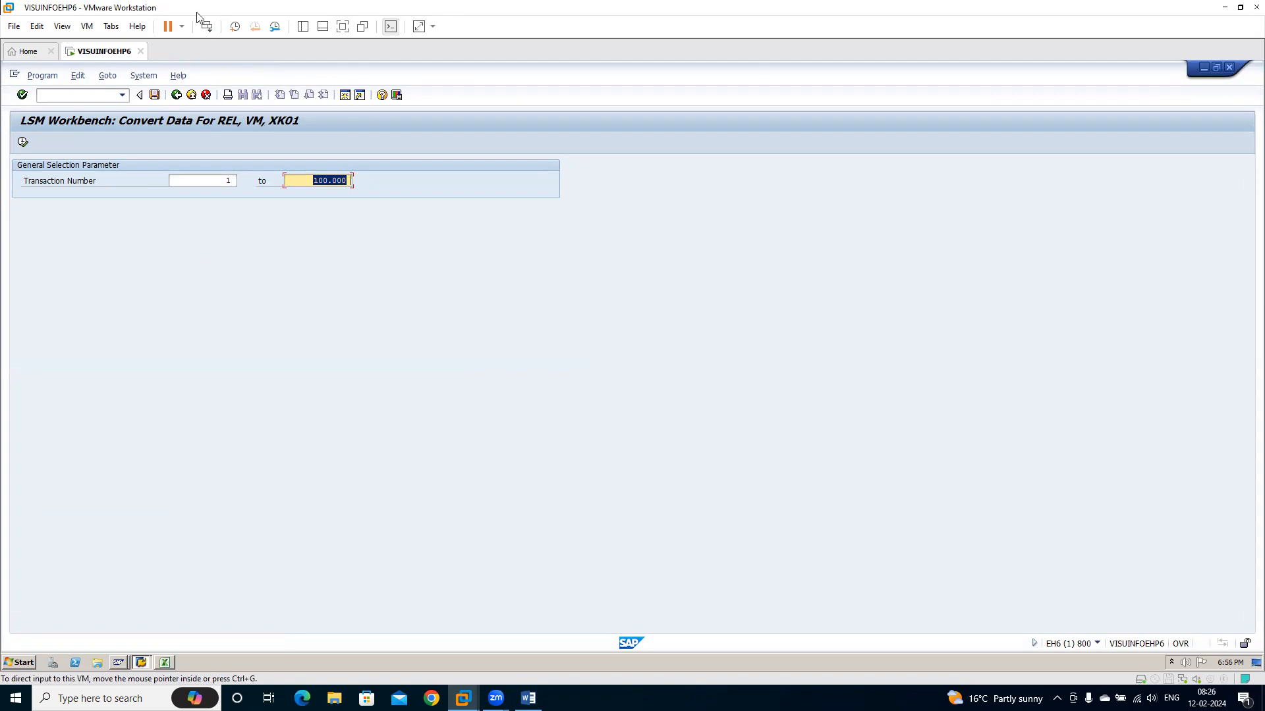
left_click(23, 142)
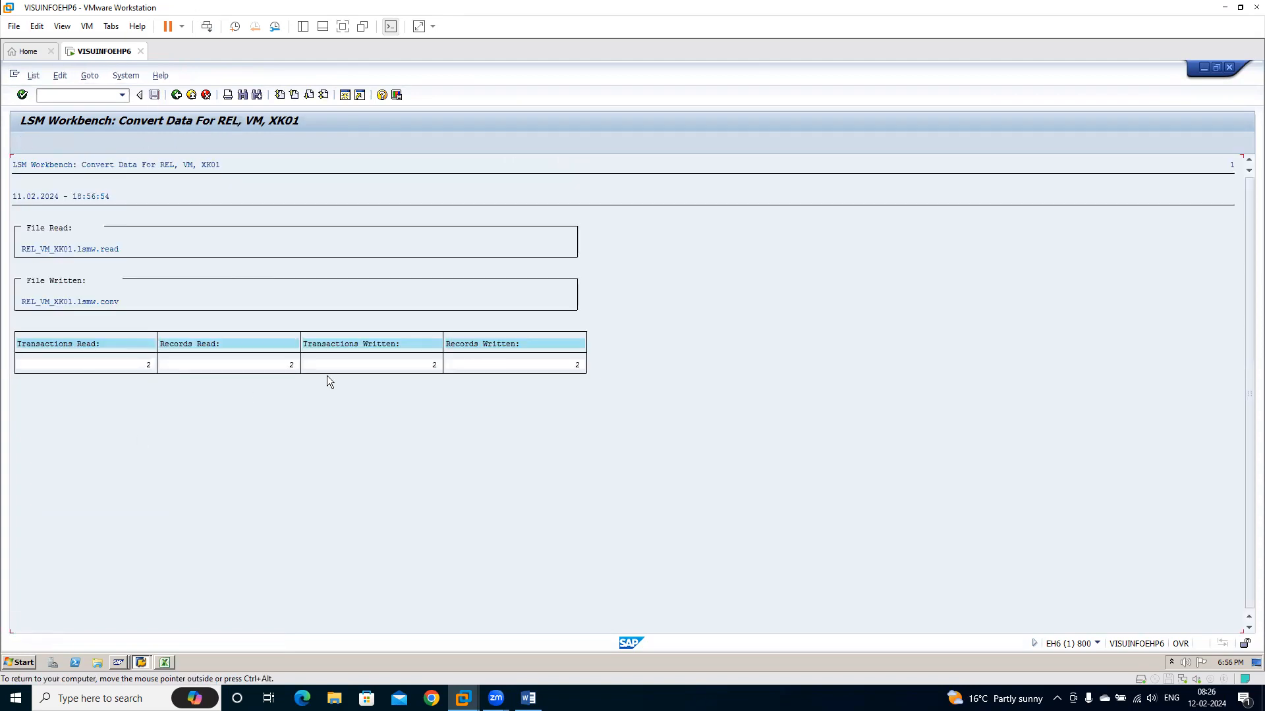
left_click(176, 96)
left_click(22, 143)
left_click(176, 96)
left_click(176, 96)
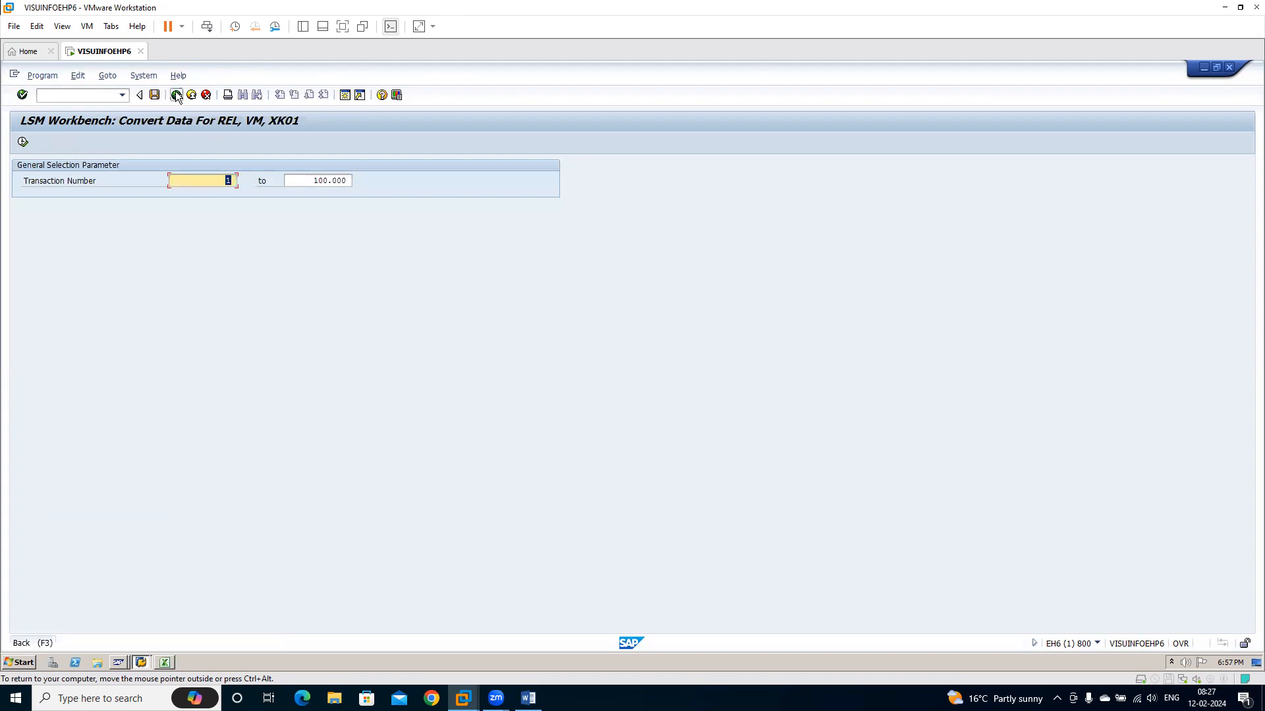
Display the converted data, inspect the field contents of the first VMCREL record, and return to the process steps
left_click(23, 142)
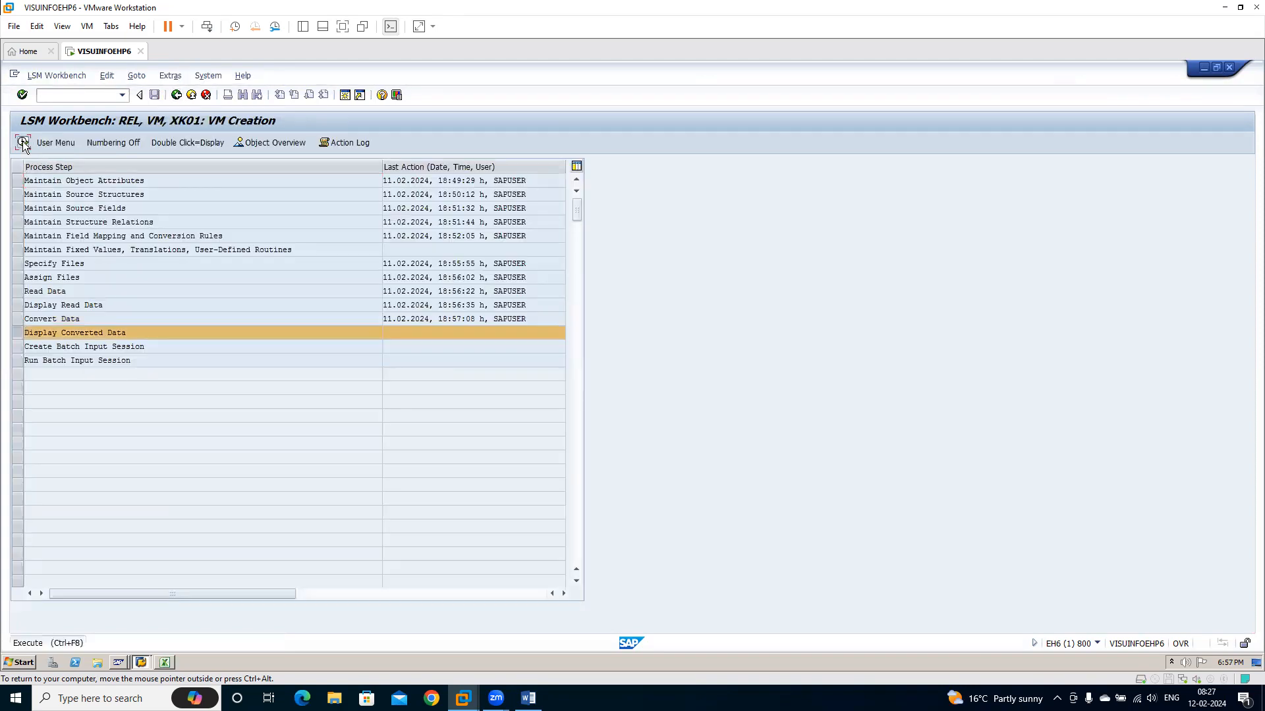
key("Return")
left_click(144, 203)
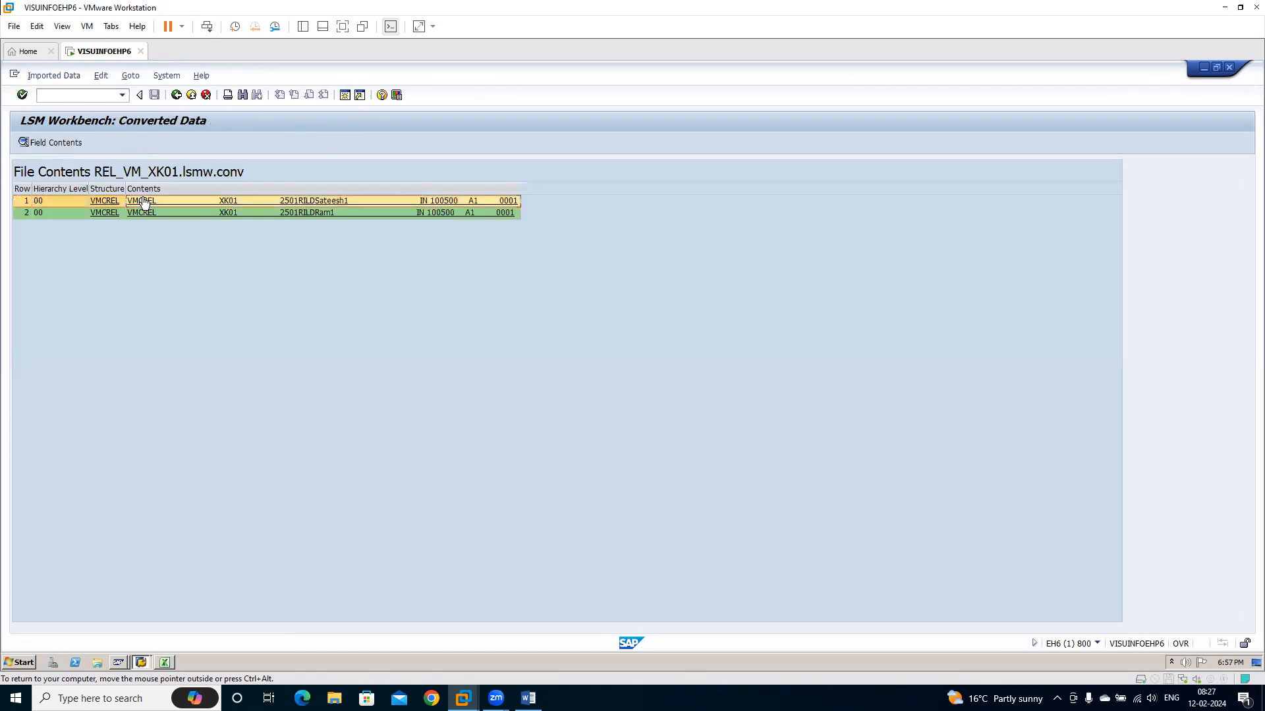
double_click(144, 202)
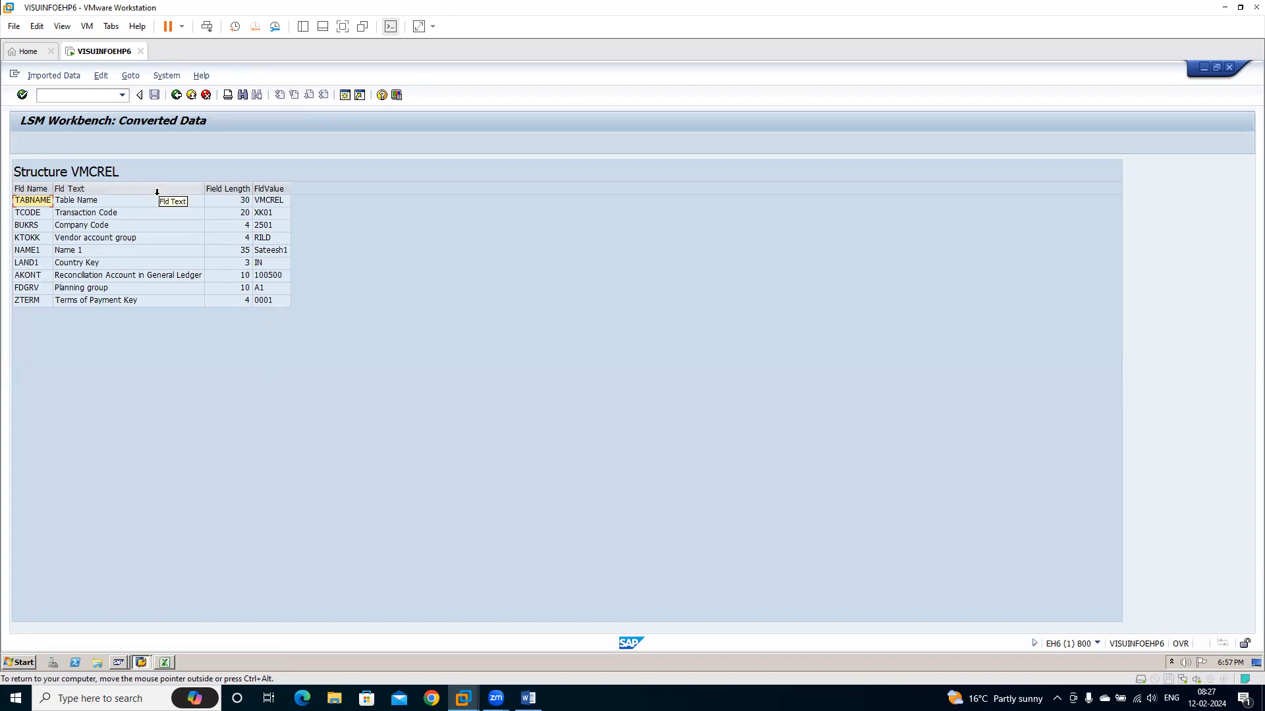
left_click(177, 95)
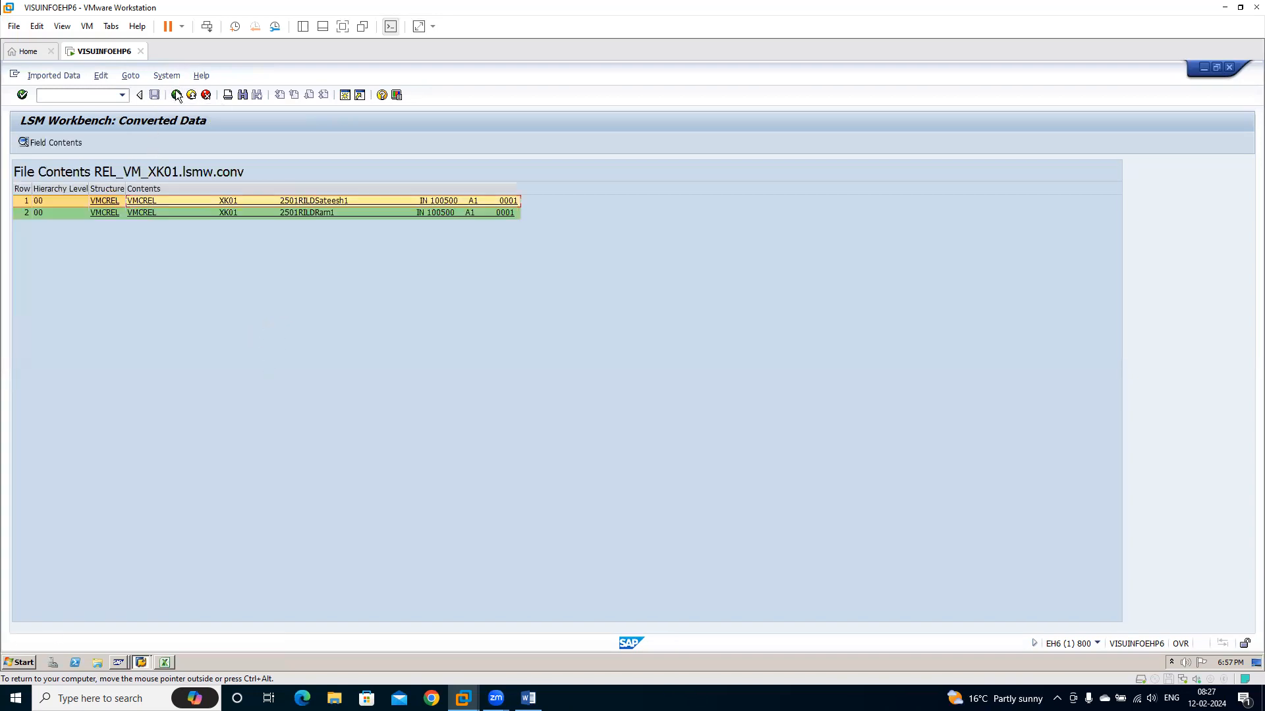
left_click(177, 95)
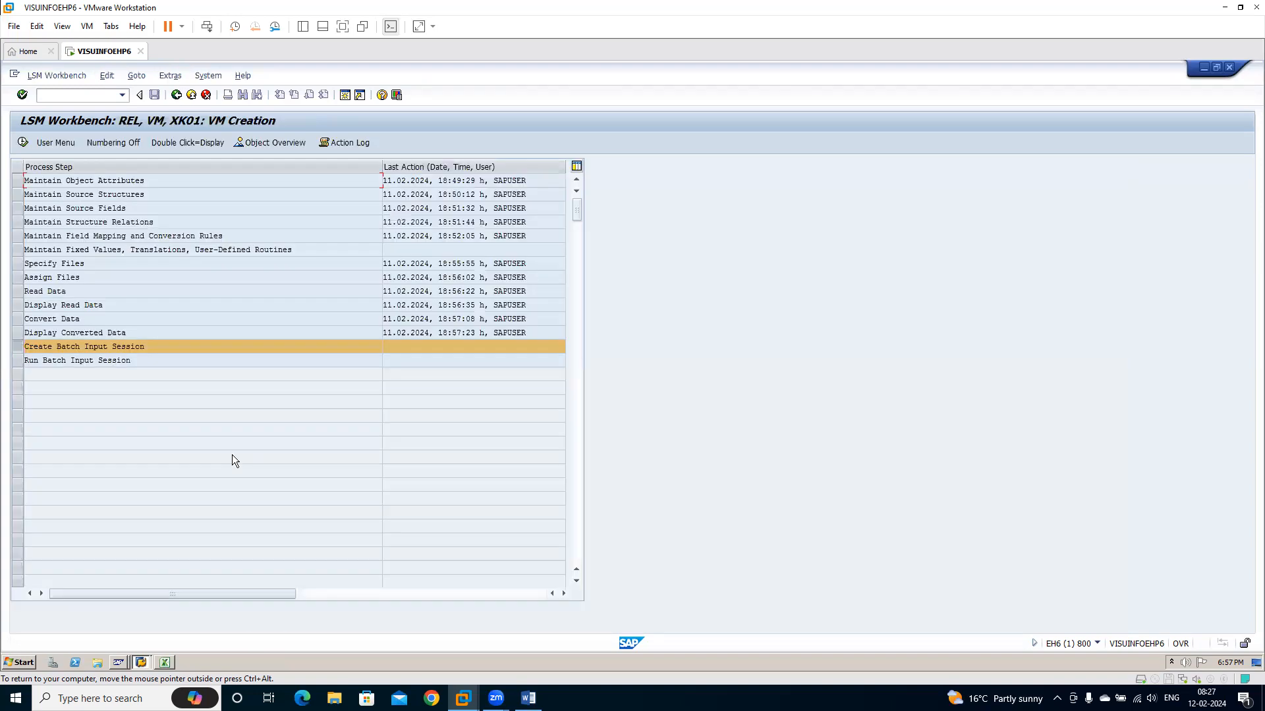
Create the batch input session XK01 from the file REL_VM_XK01.lsmw.conv and close the information message
left_click(24, 142)
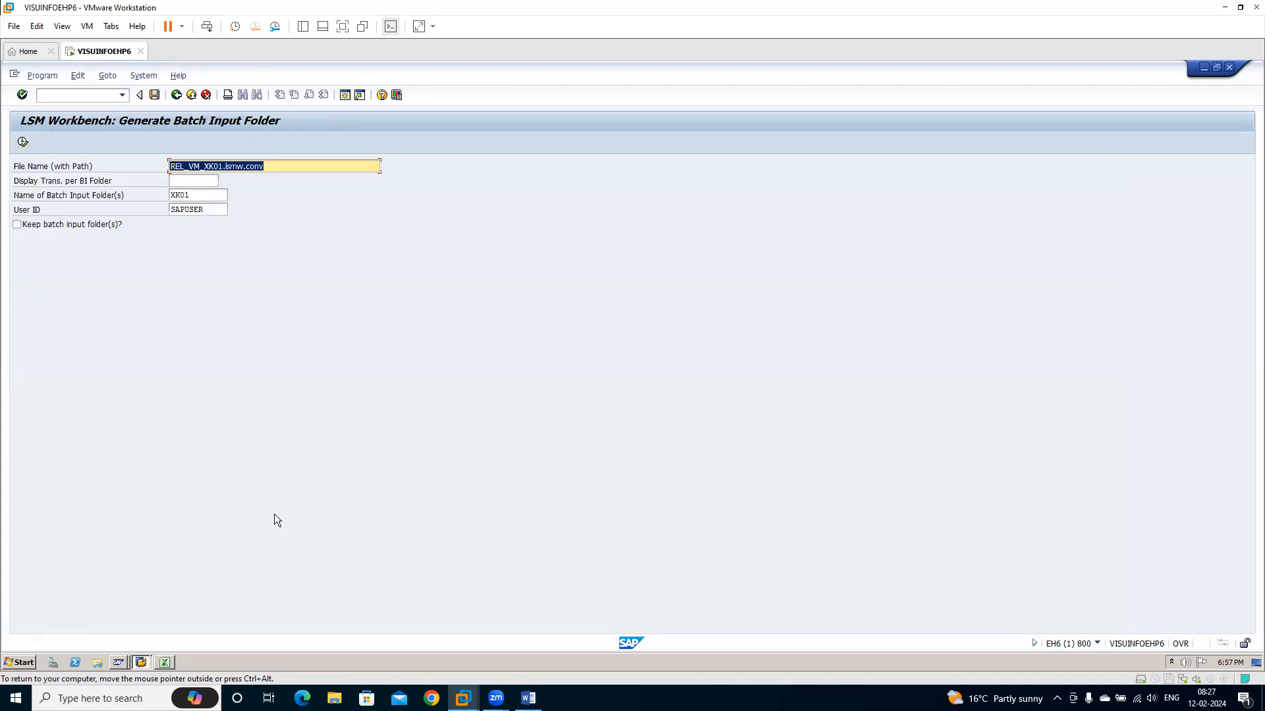
left_click(204, 197)
left_click(23, 142)
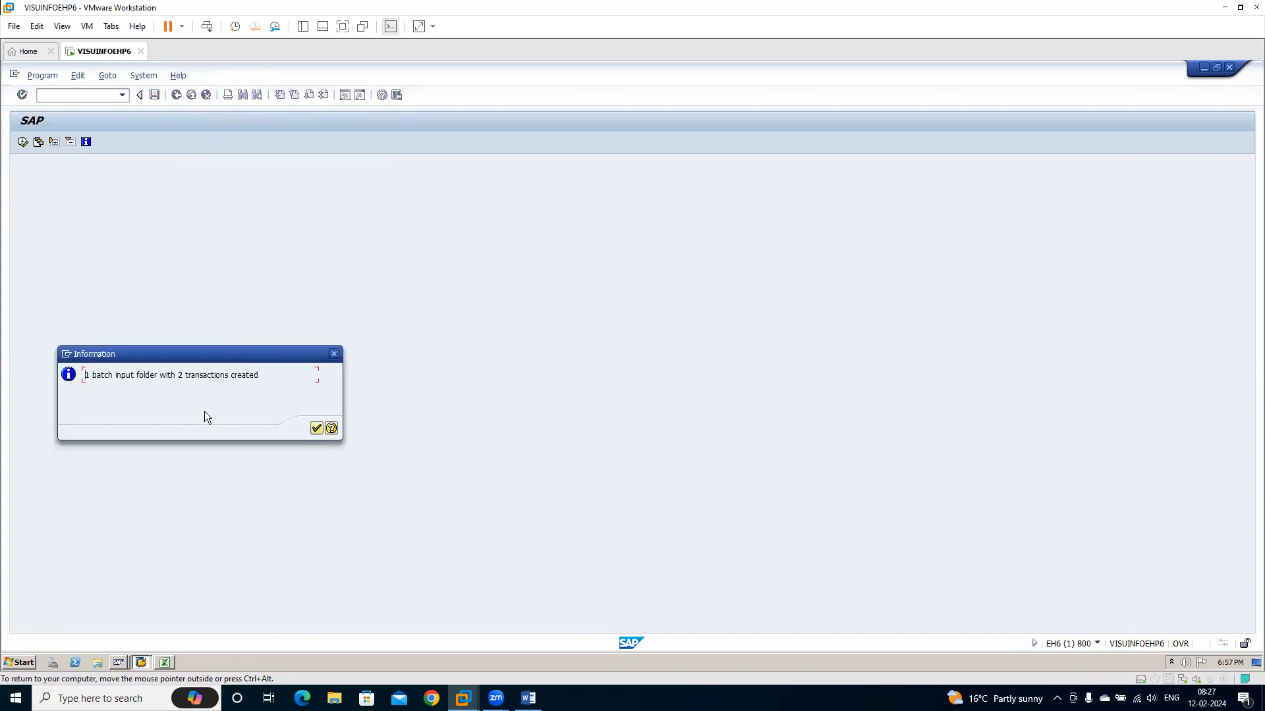
left_click(316, 428)
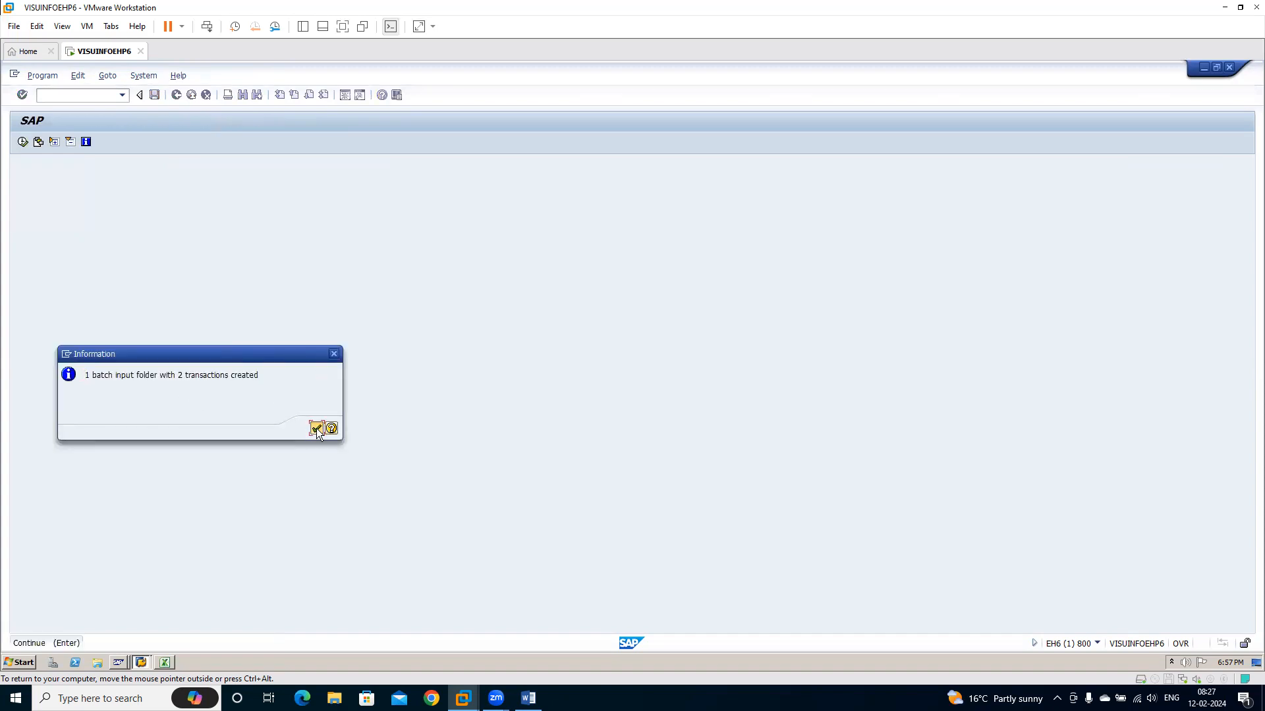
Run batch input session XK01 in display-errors-only mode with extended log and expert mode, and return to the session overview
double_click(84, 359)
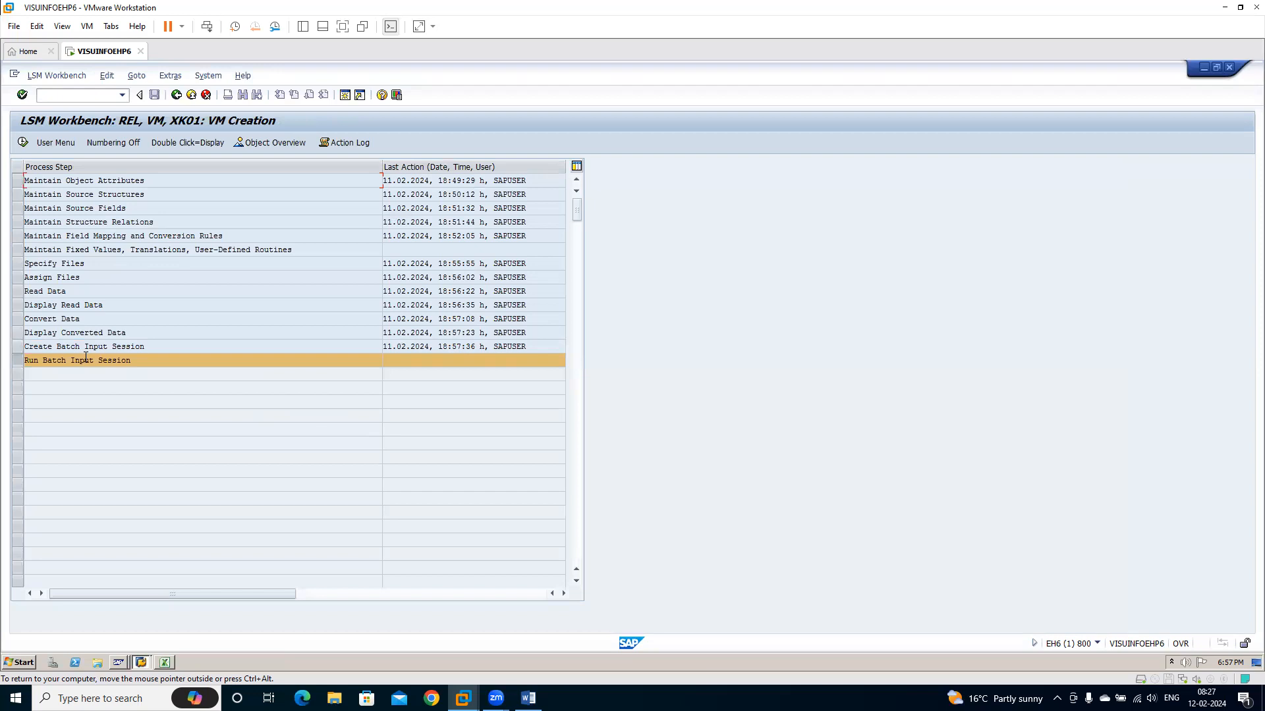
left_click(23, 253)
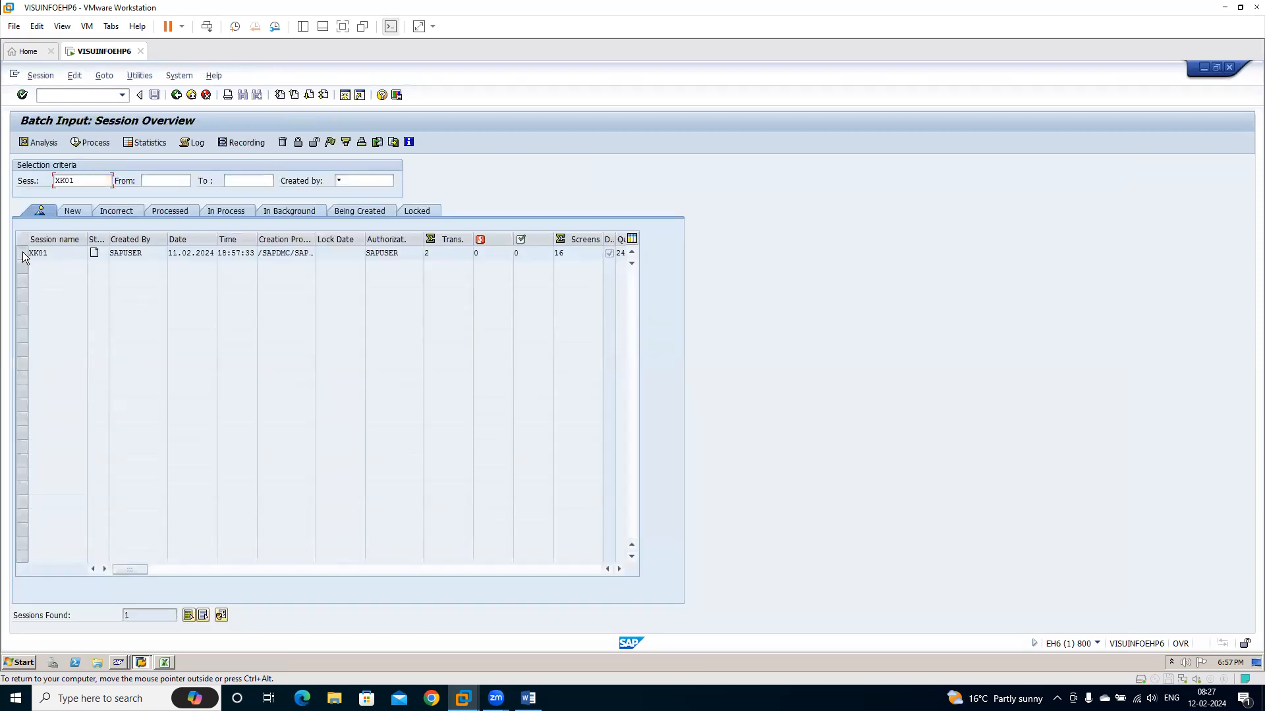
left_click(87, 143)
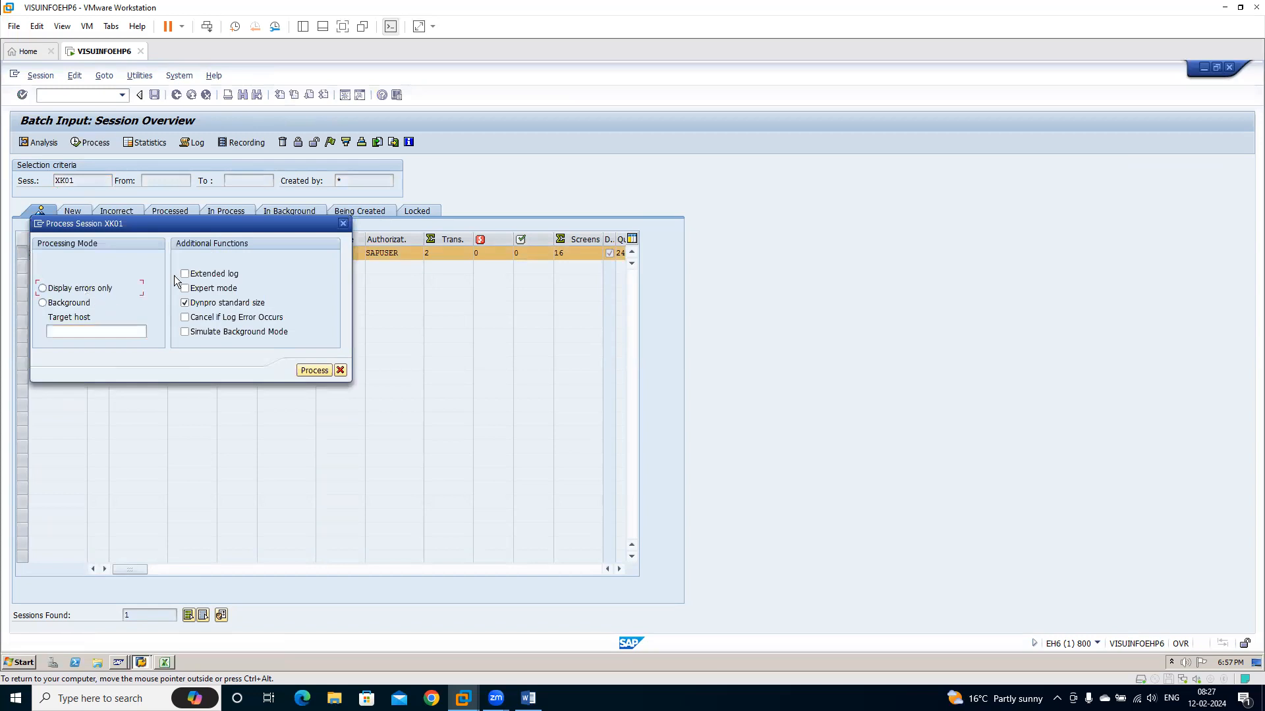
left_click(217, 288)
left_click(215, 272)
left_click(224, 304)
left_click(315, 370)
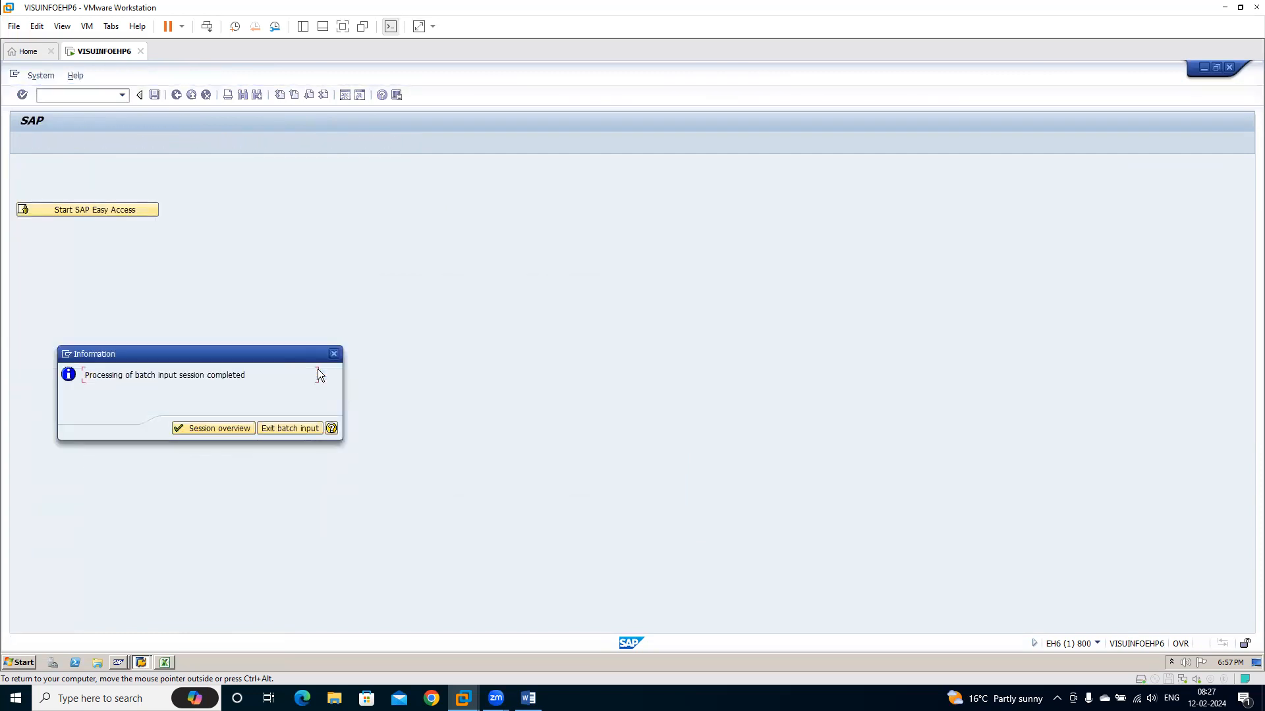
left_click(227, 428)
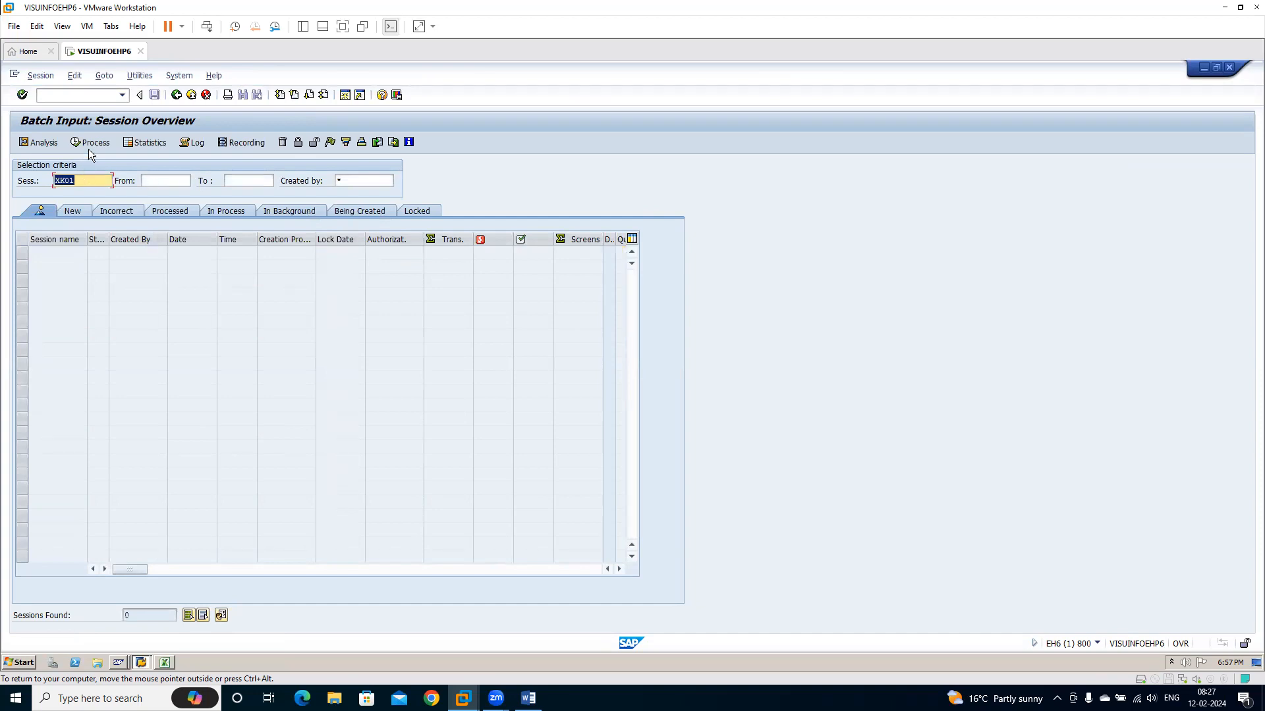
Open the log of session XK01, examine its vendor creation messages for company code 2501, and return to the log overview
left_click(193, 142)
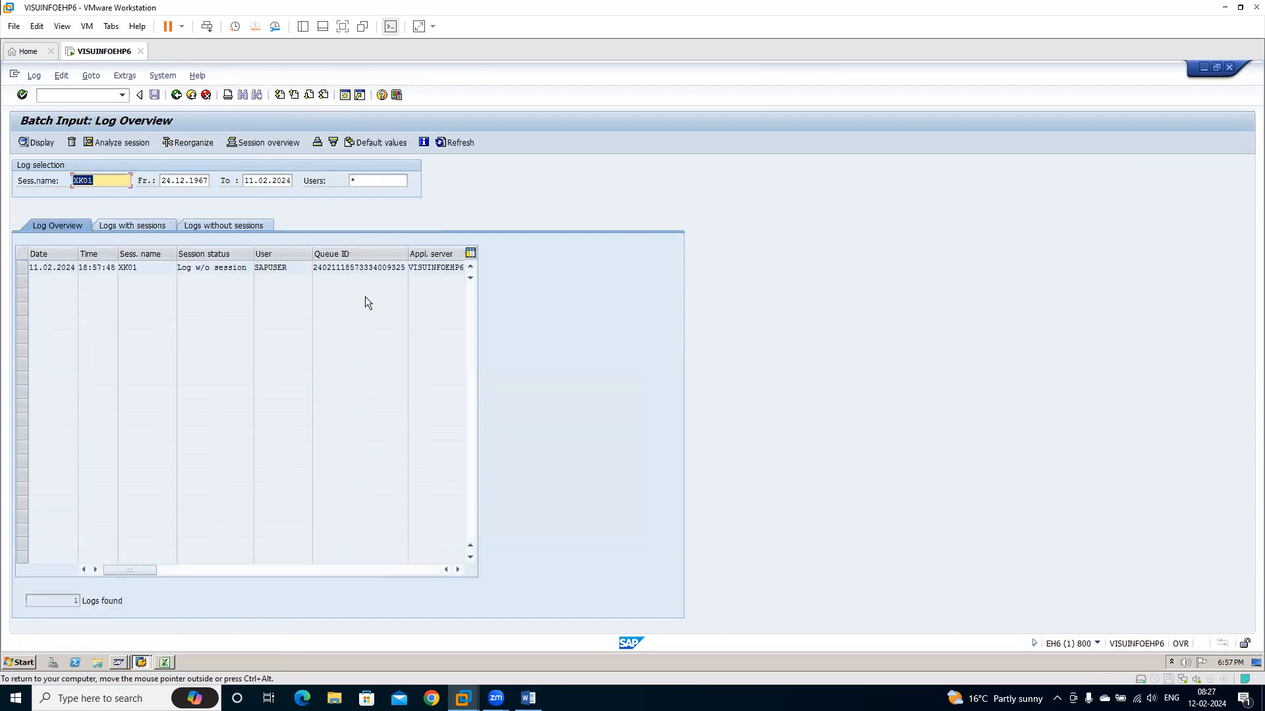
left_click(22, 270)
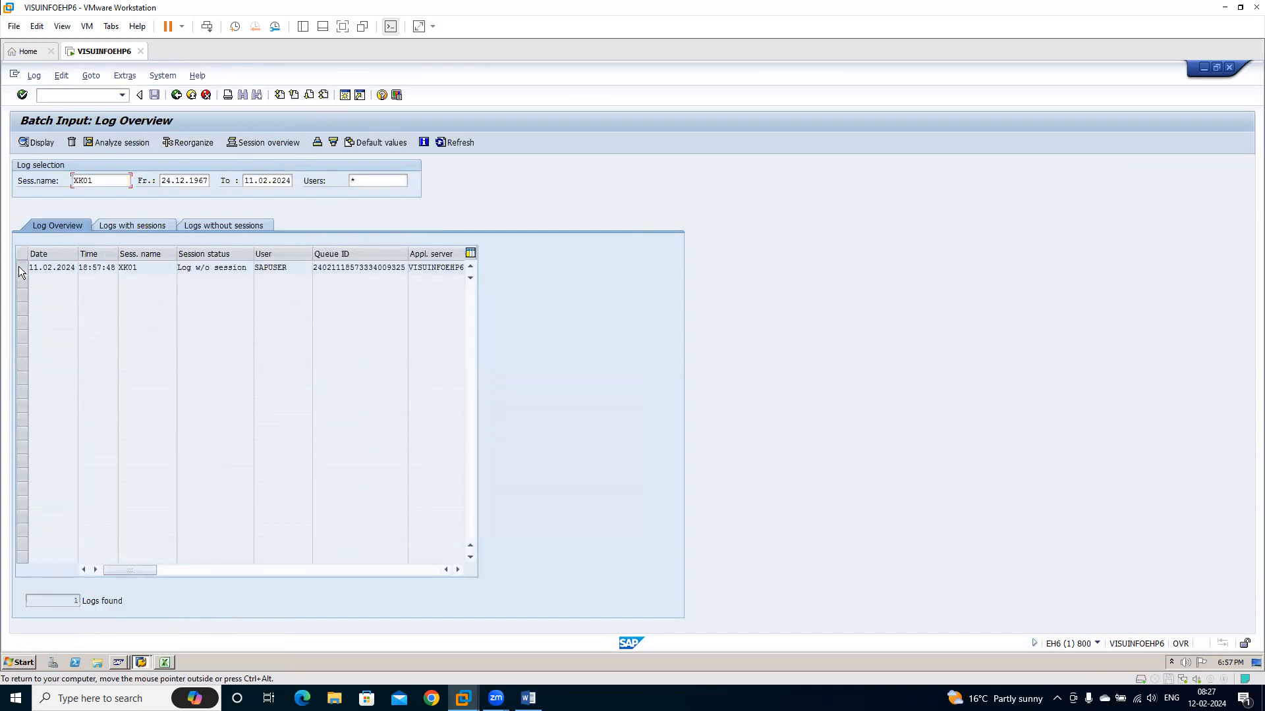
double_click(350, 268)
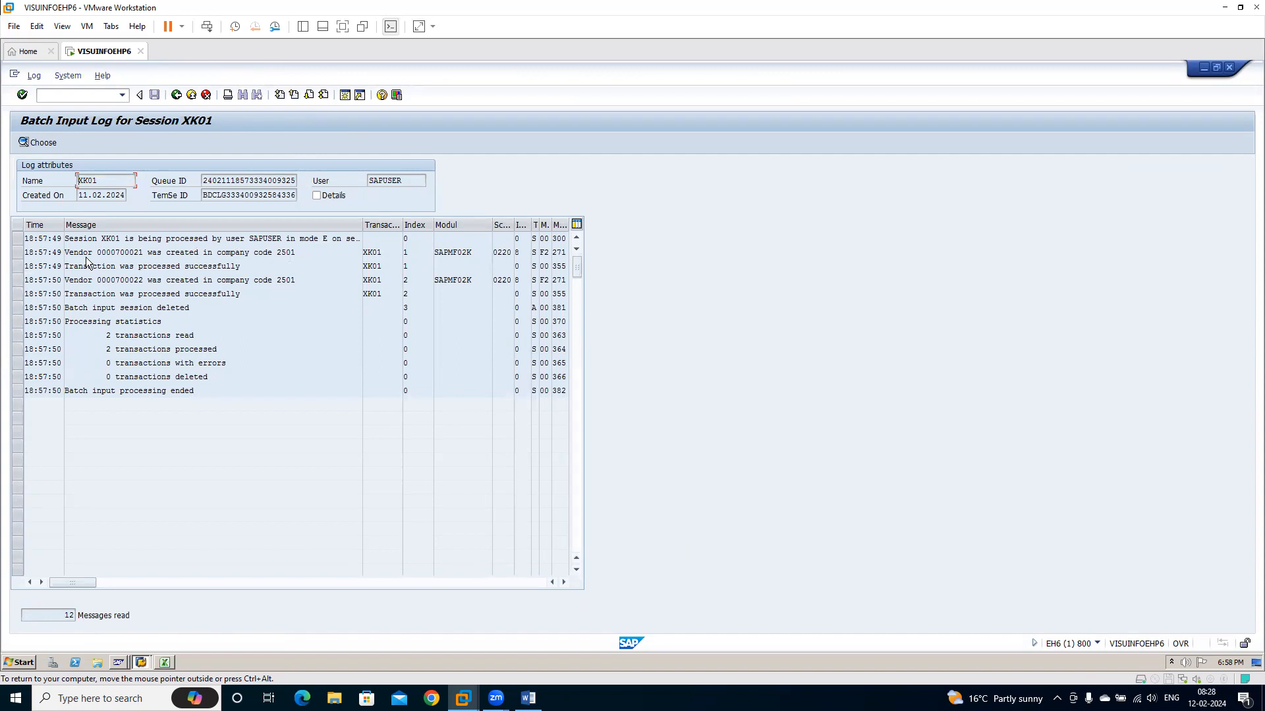
left_click_drag(74, 253, 361, 255)
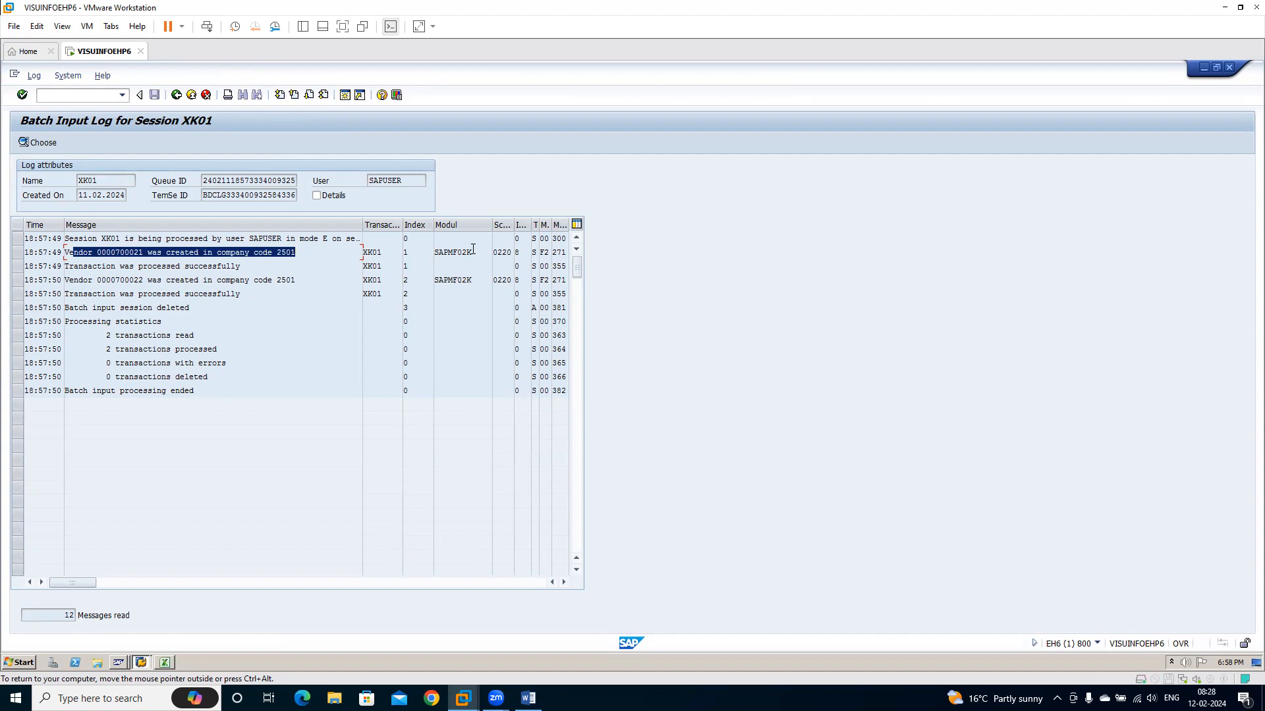
left_click(323, 254)
left_click_drag(74, 280, 410, 275)
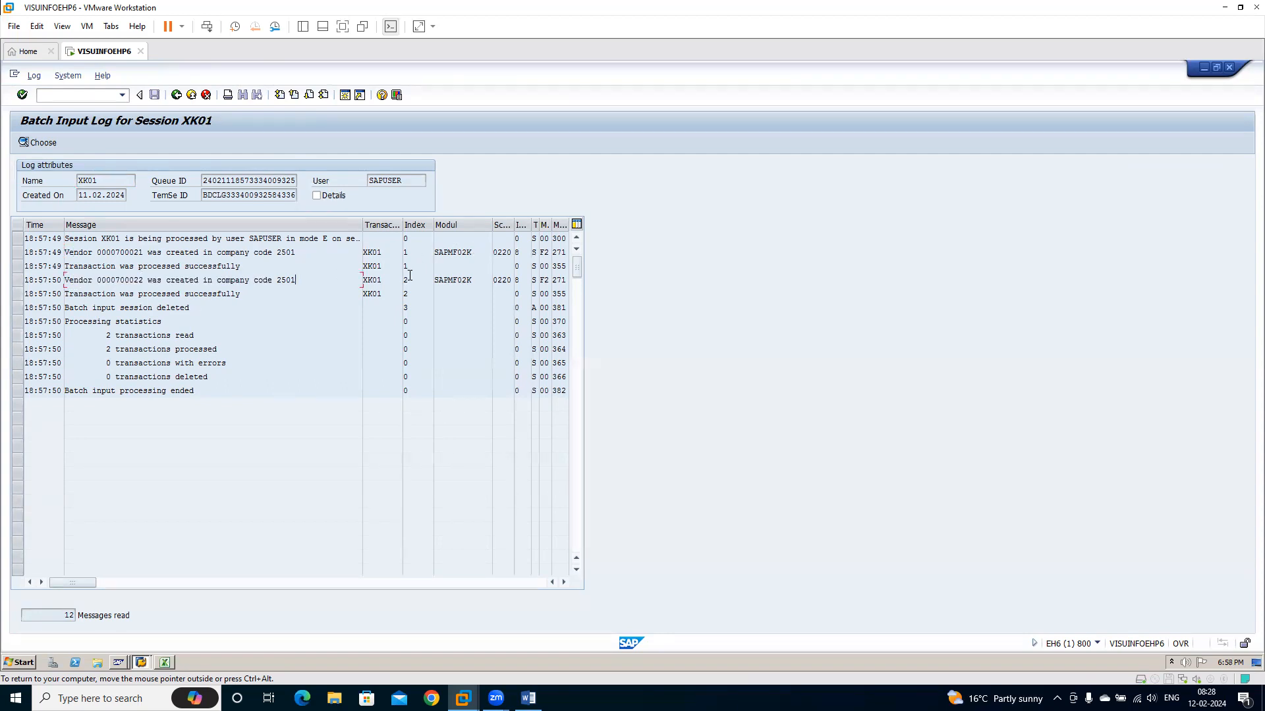
left_click(176, 95)
Open General Table Display, list the LFB1 vendor entries for company code 2501, and return to the selection screen
type("/n")
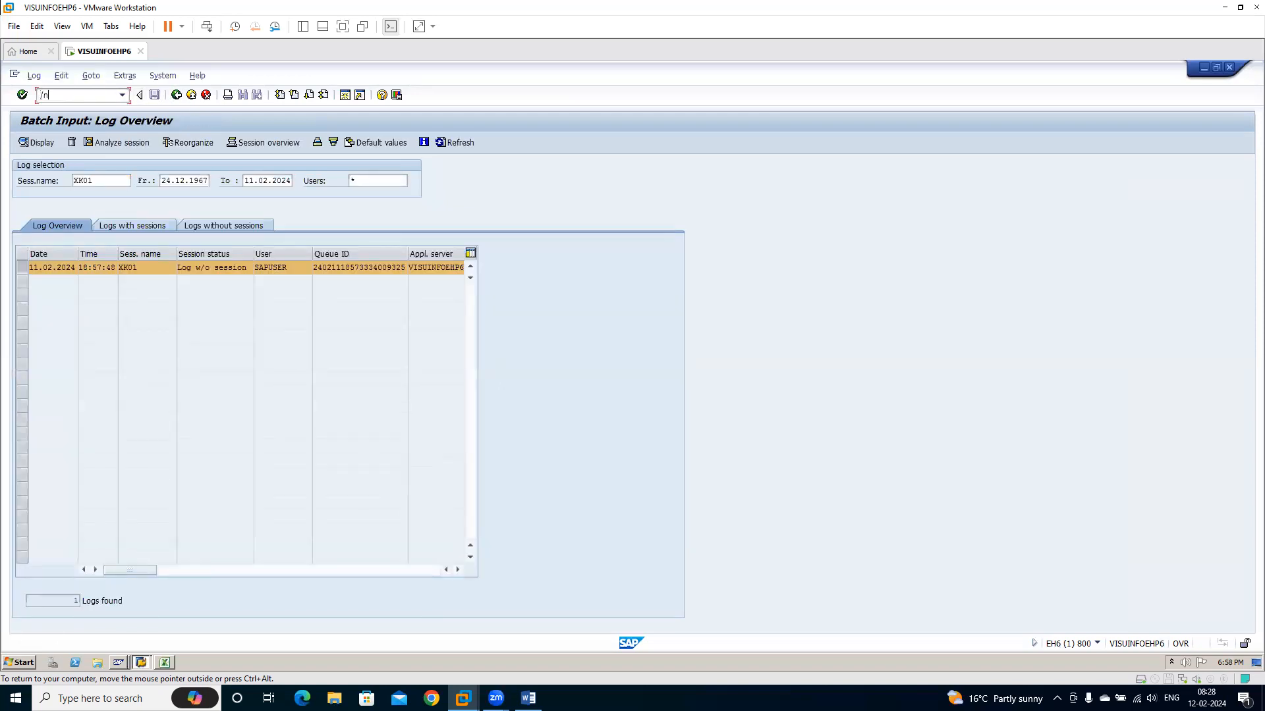
type("se16")
key("Return")
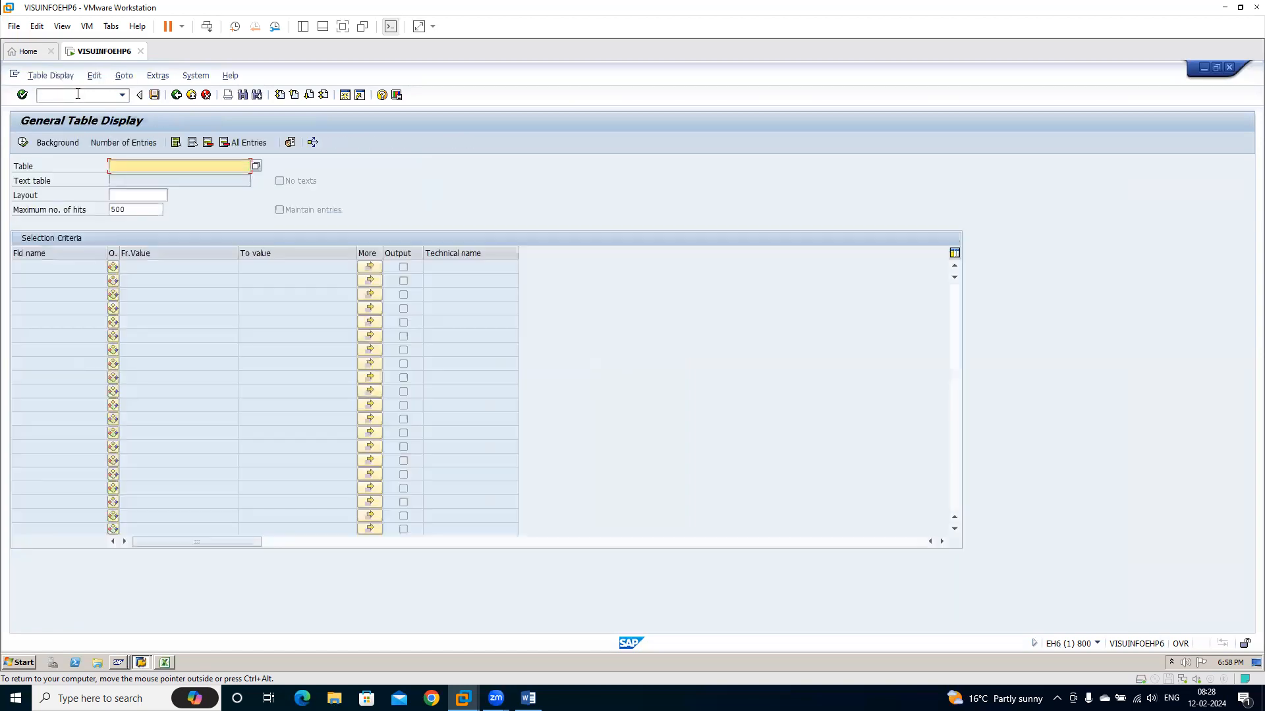
type("LFB1")
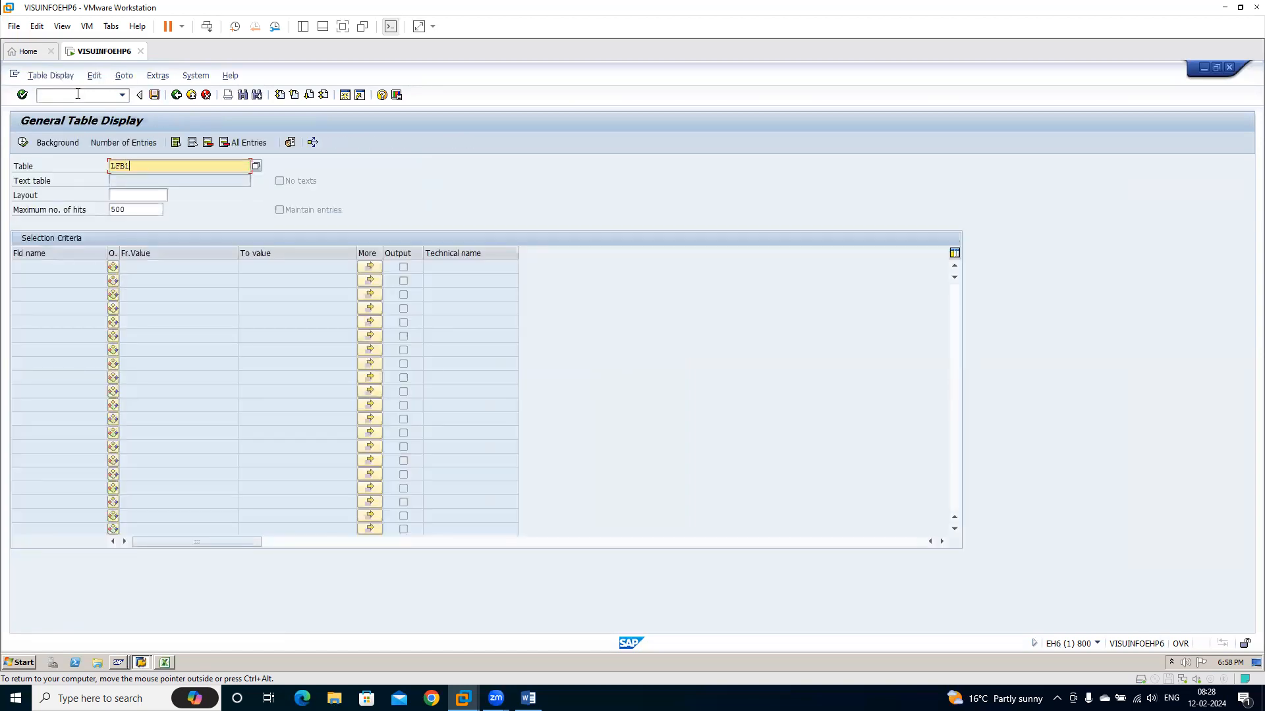
key("Return")
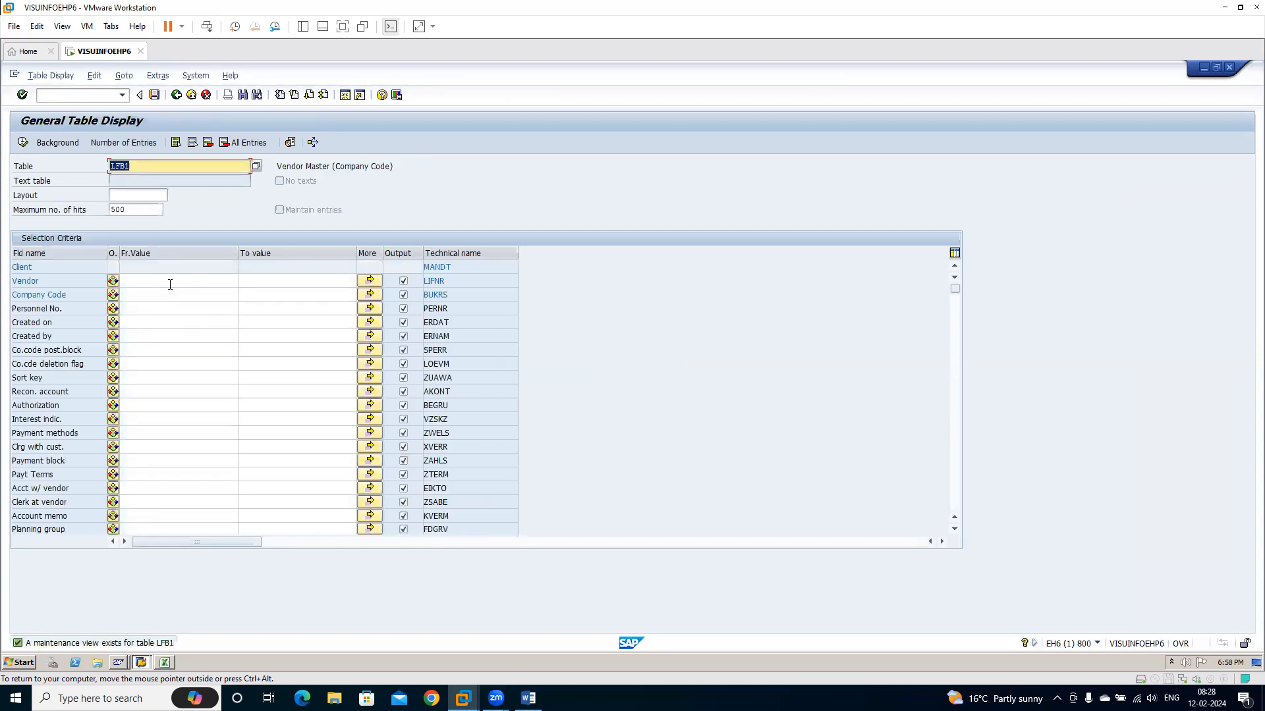
left_click(167, 291)
type("2501")
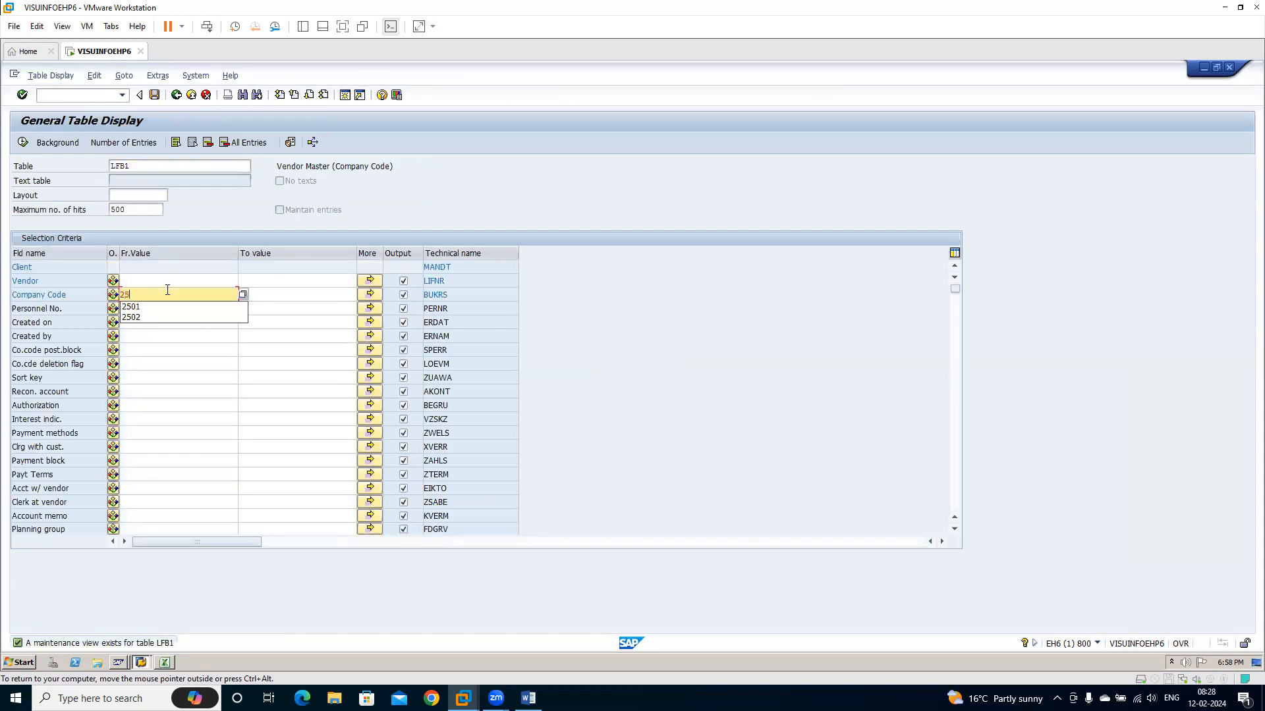
left_click(22, 142)
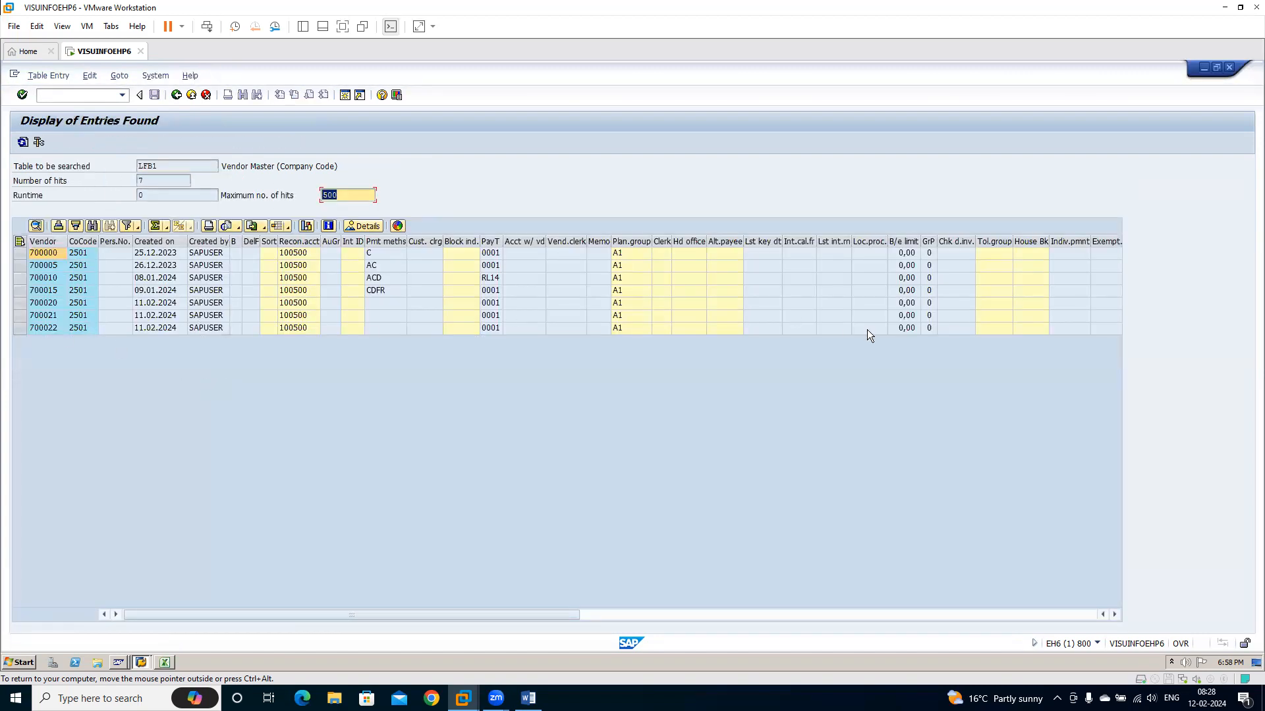
left_click(175, 96)
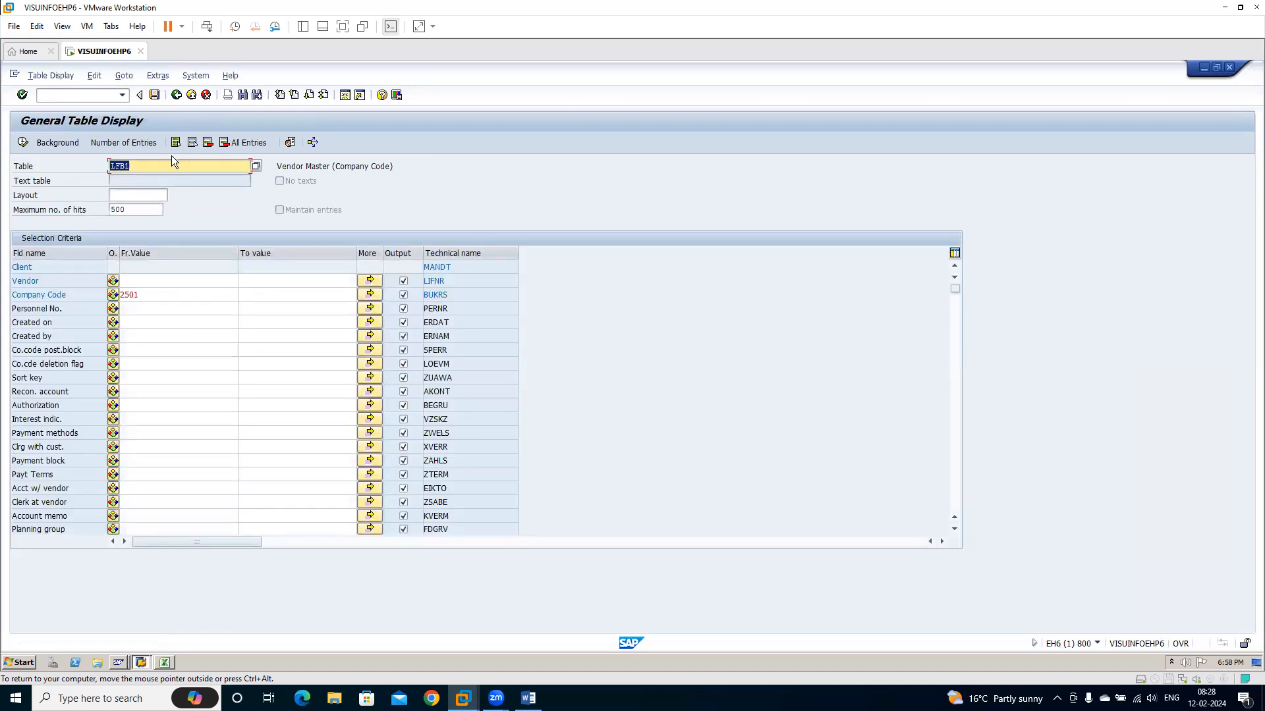
Switch the table display to LFA1 and restrict the selection to country IN
type("LFA1")
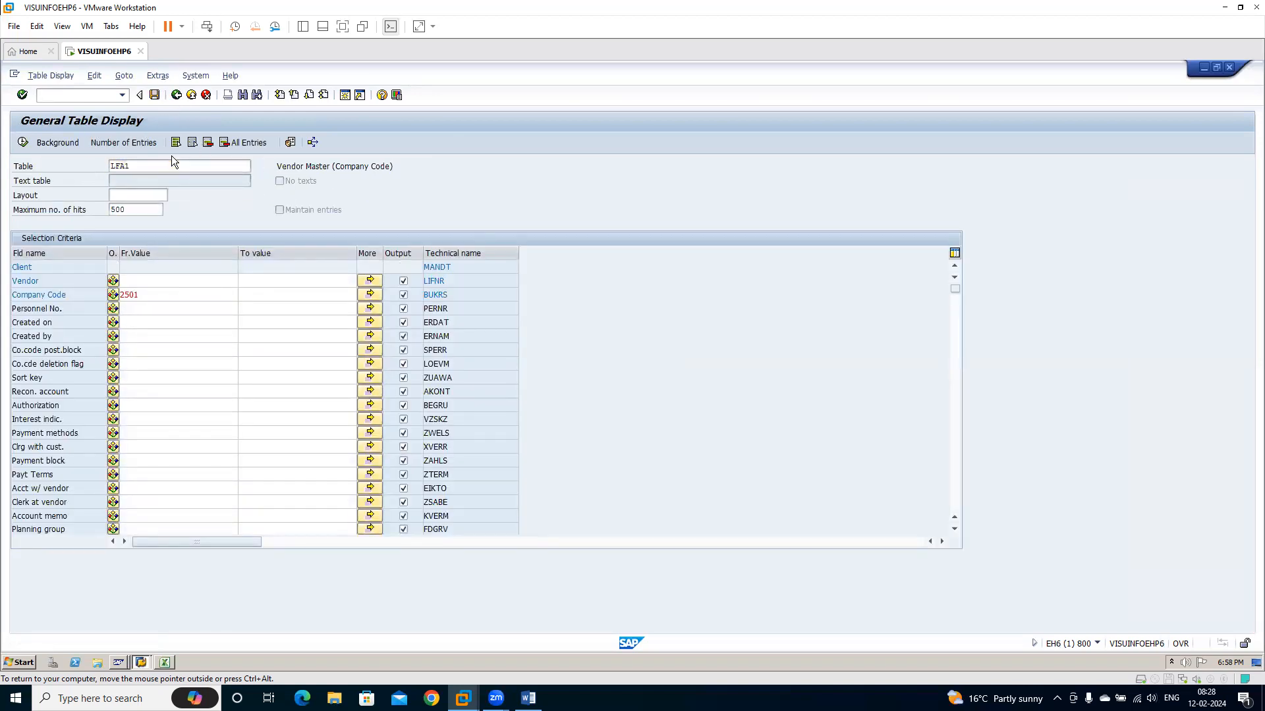
key("Return")
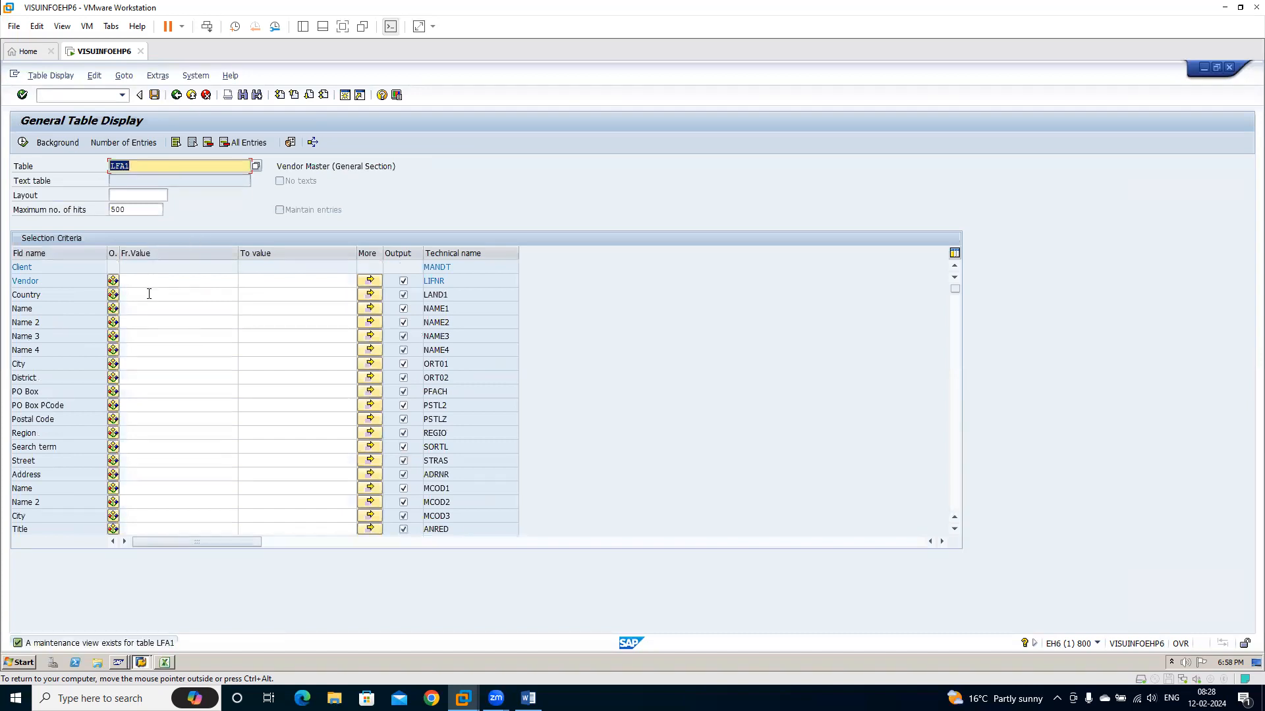
left_click(141, 296)
type("IN")
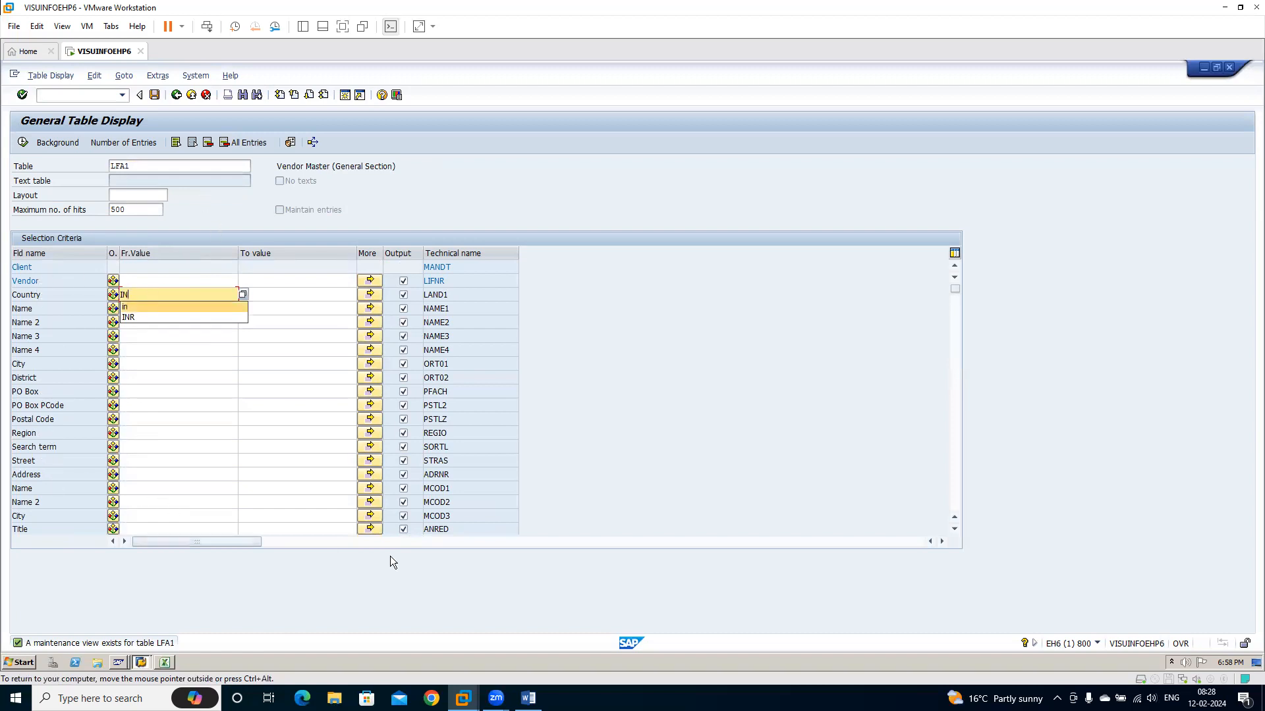
Restrict the LFA1 selection to account group RILD (Reliance Domestic Vendors), list the entries and mark the rows of the two newly migrated vendors
left_click(956, 504)
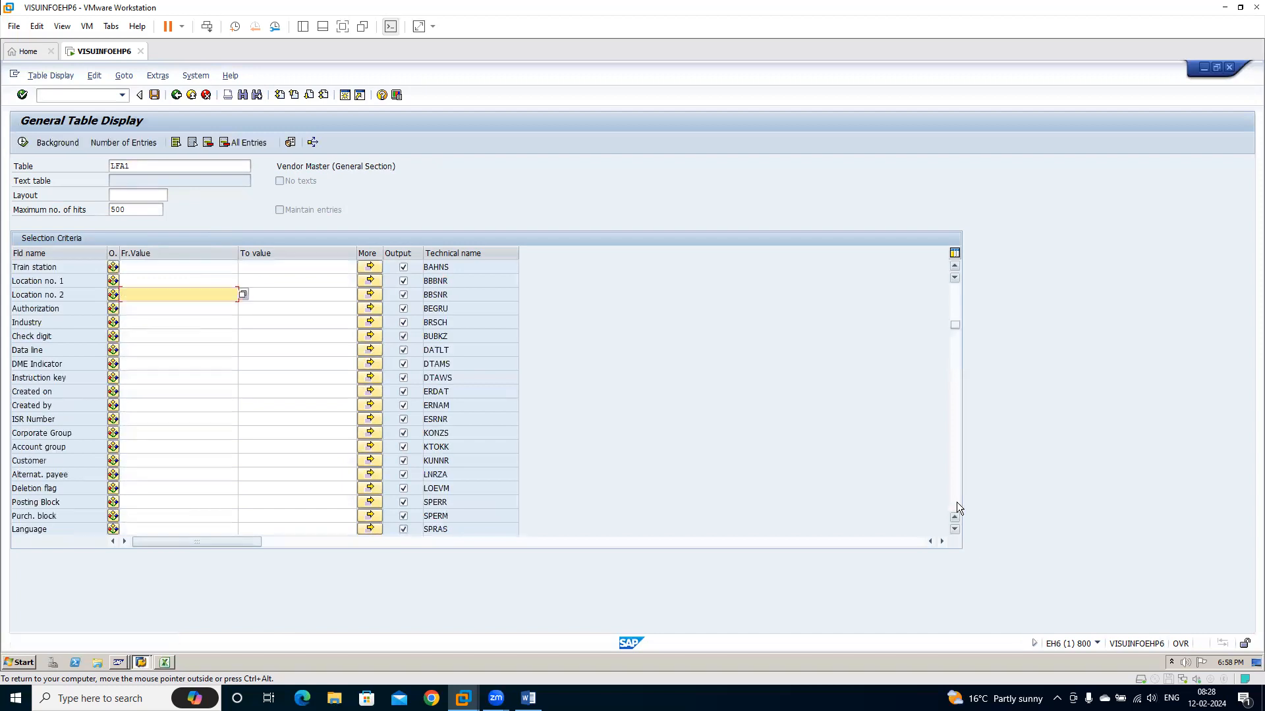
left_click(200, 447)
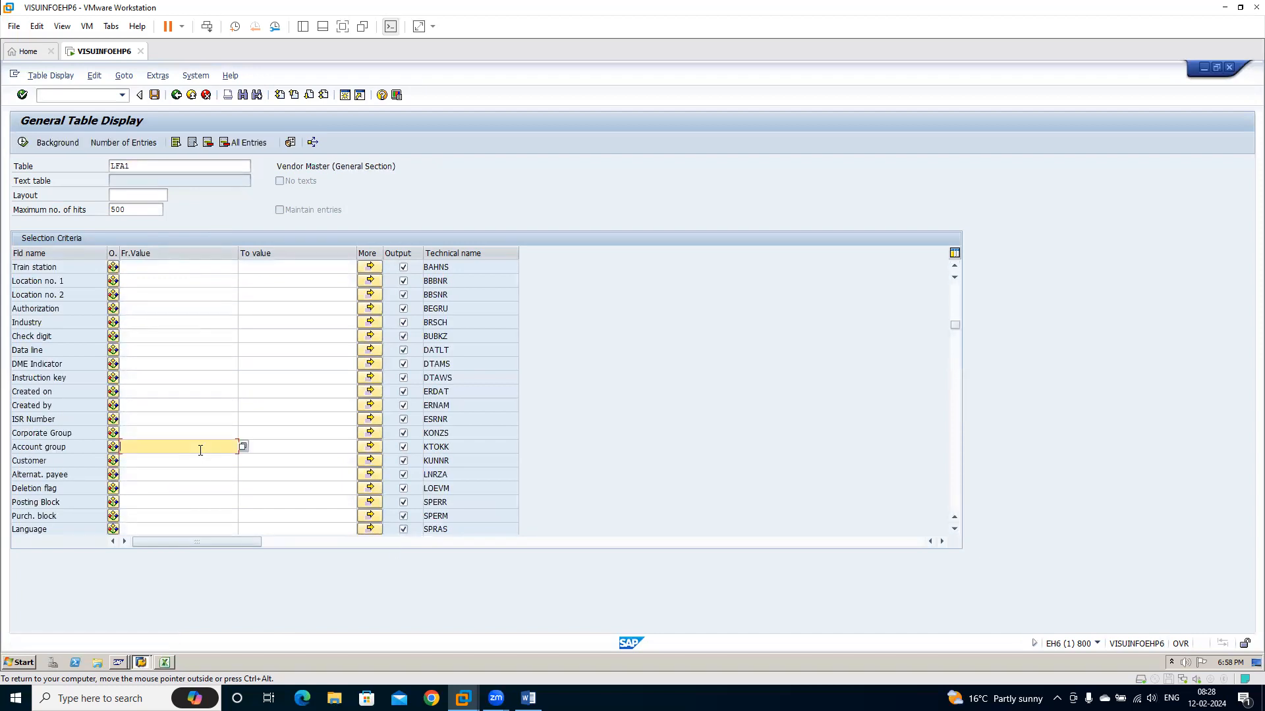
left_click(243, 446)
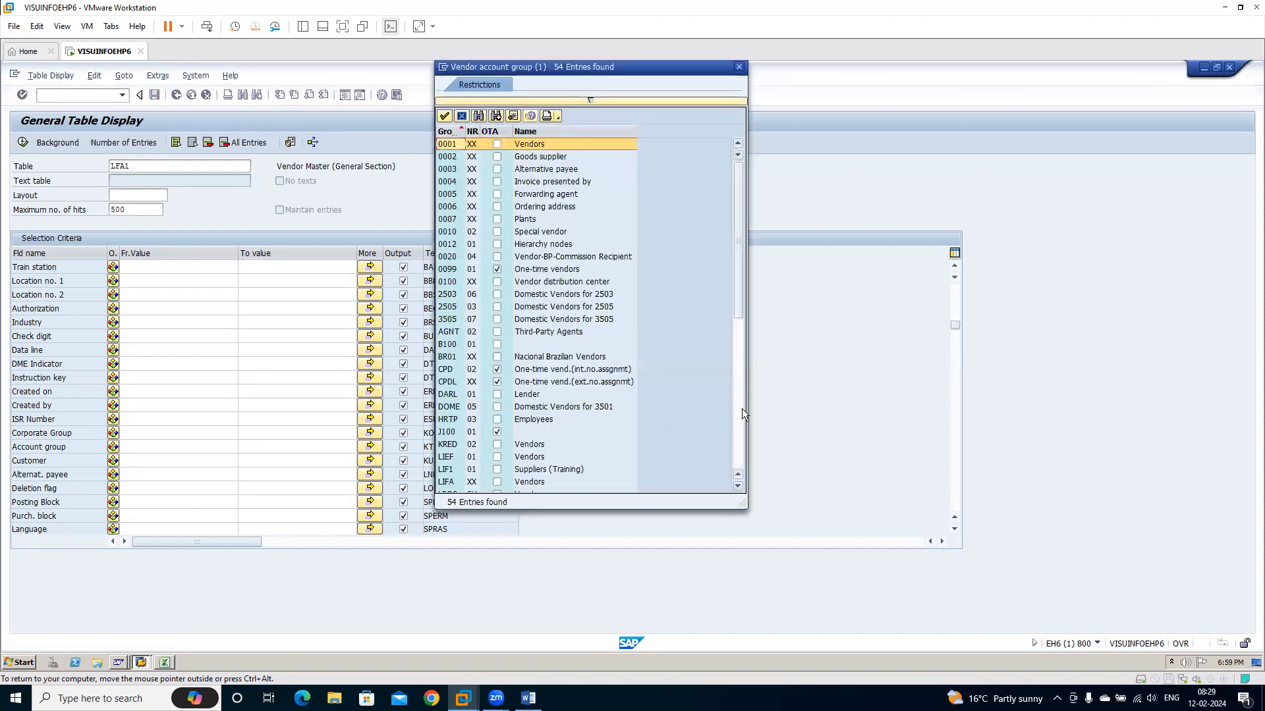
left_click(741, 440)
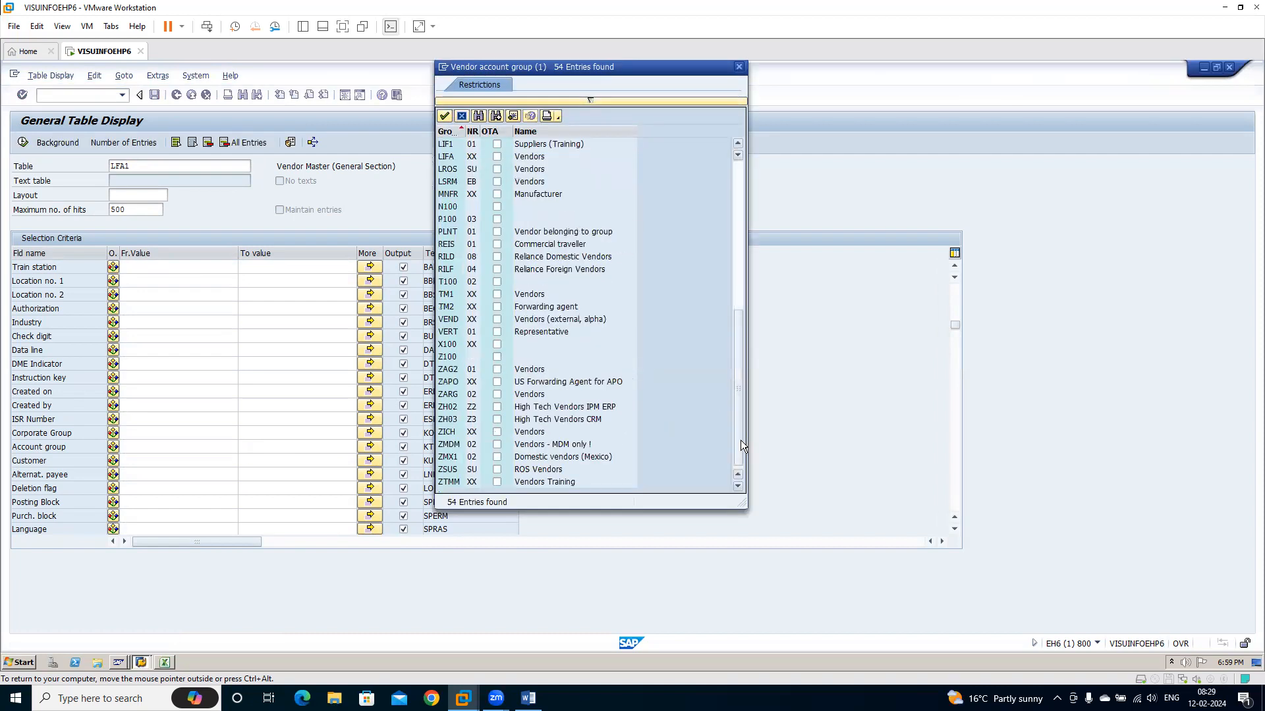
double_click(560, 258)
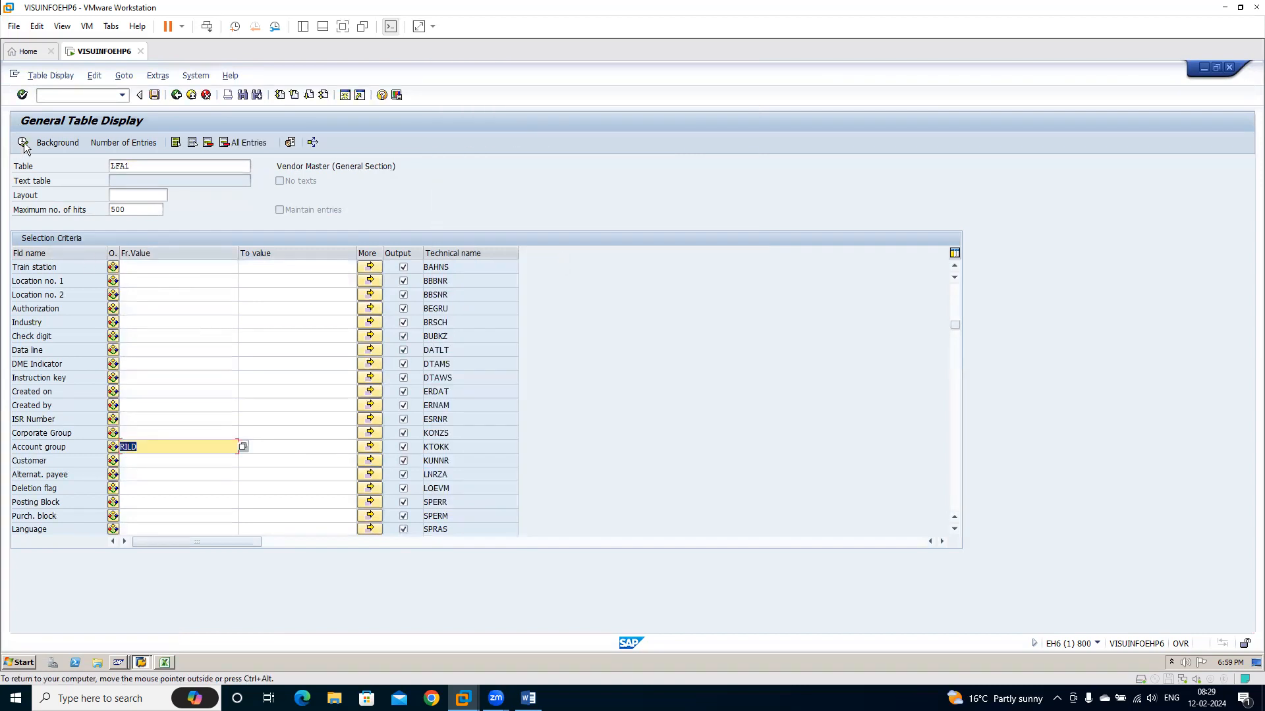
left_click(24, 144)
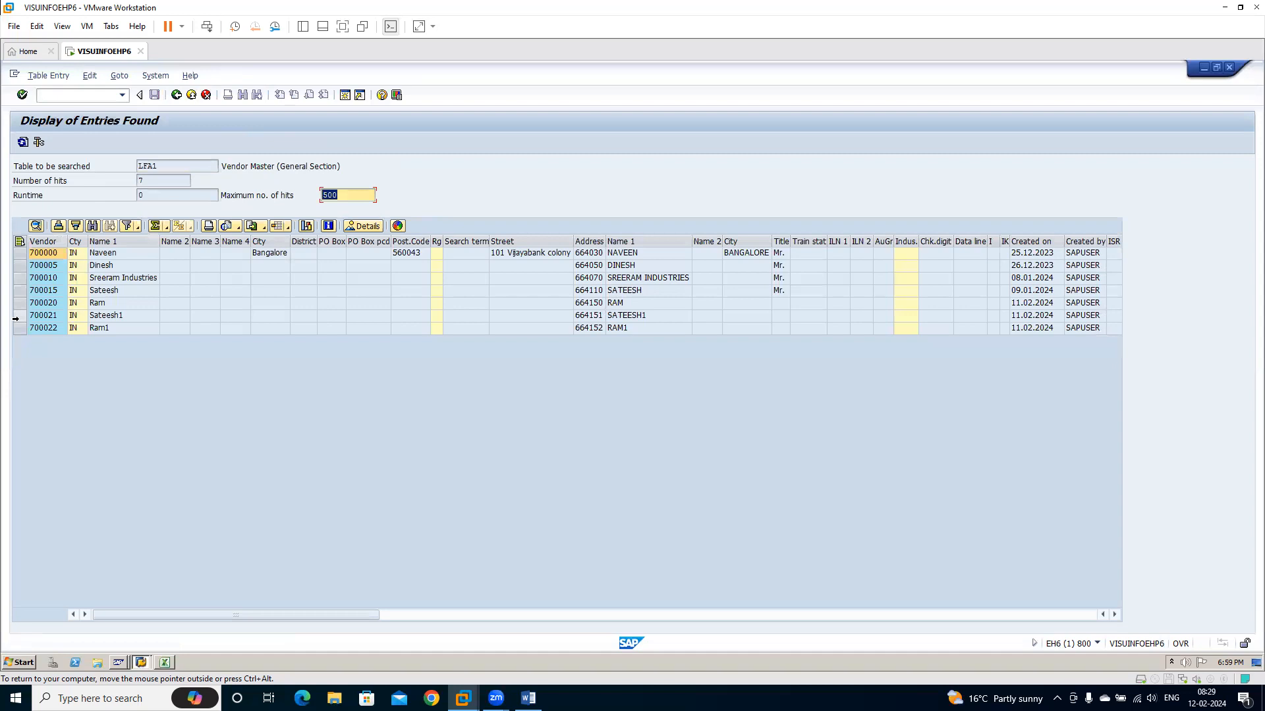
left_click(17, 320)
left_click(18, 332)
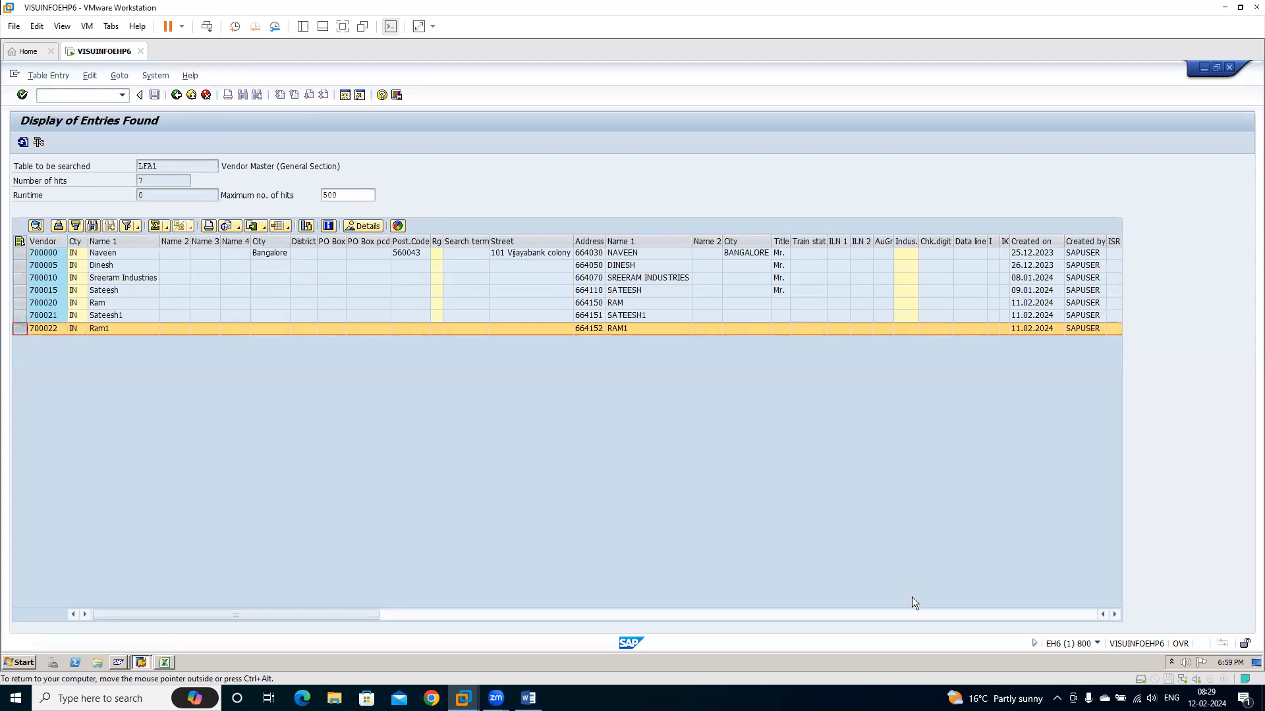
Examine the remaining LFA1 columns of the listed vendors, and switch to the Excel worksheet to check the first vendor's reconciliation account in the source data
left_click(1013, 612)
left_click(1013, 613)
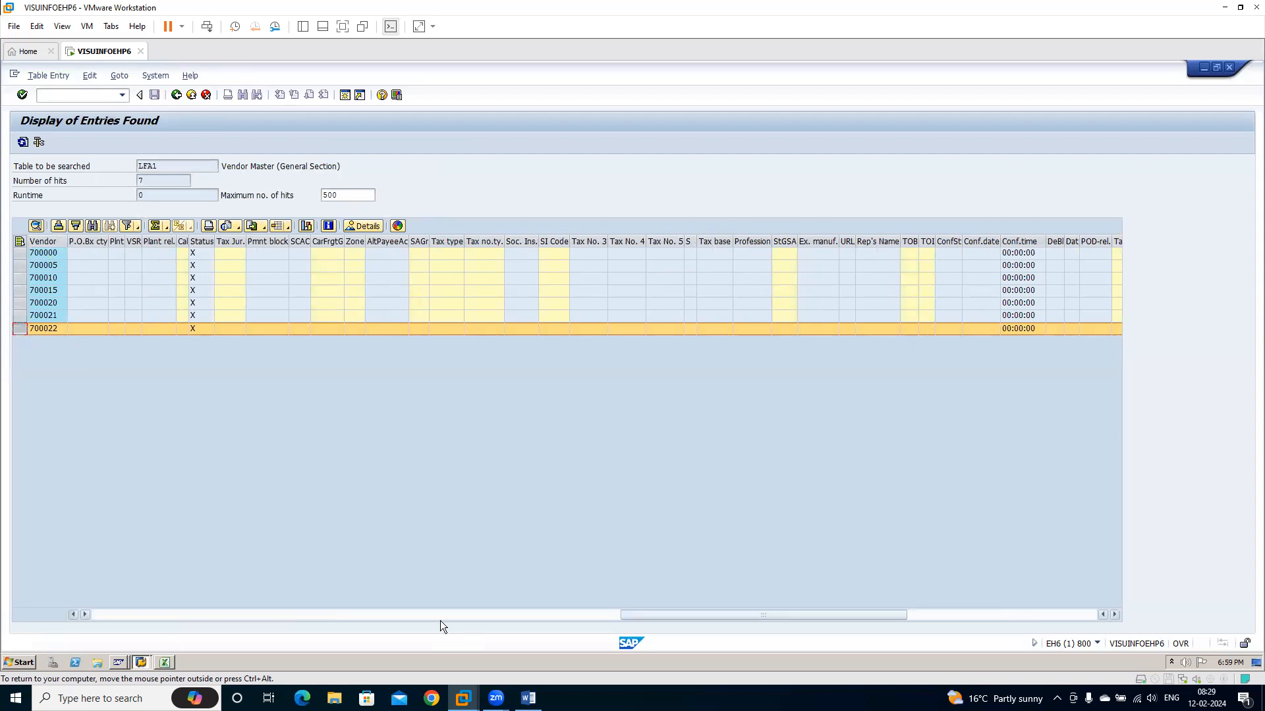
left_click(165, 664)
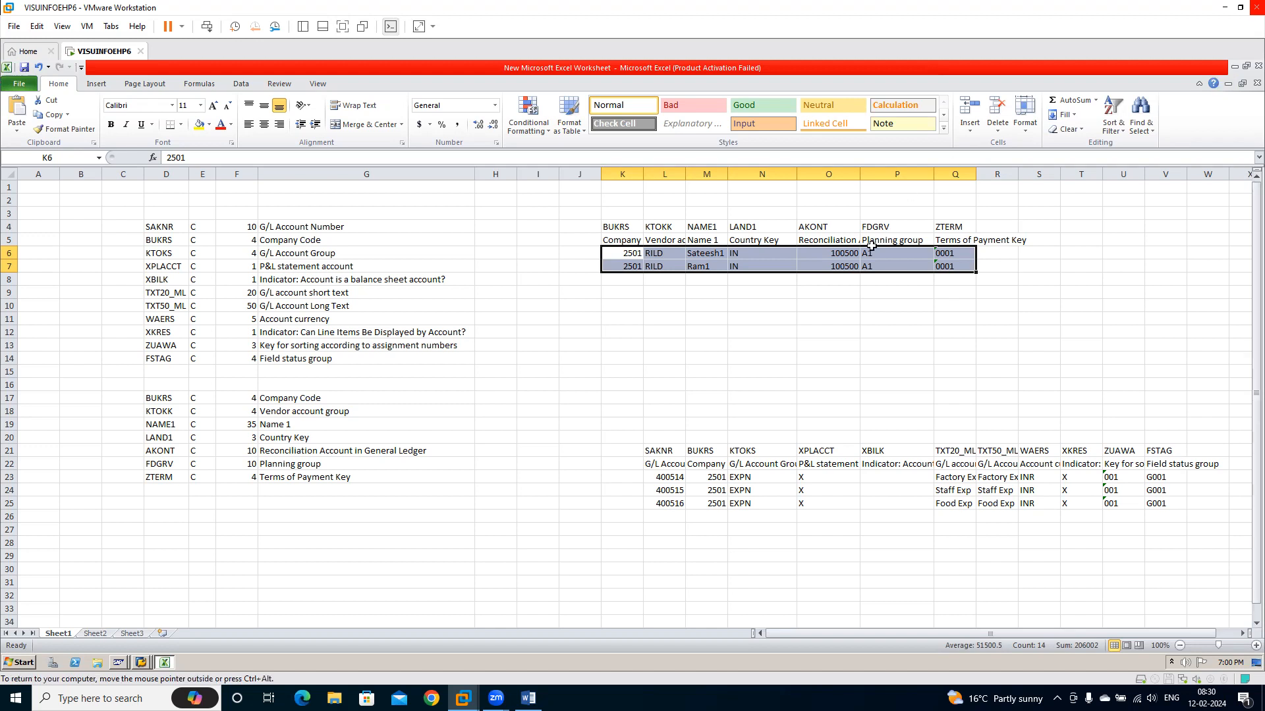
left_click(850, 251)
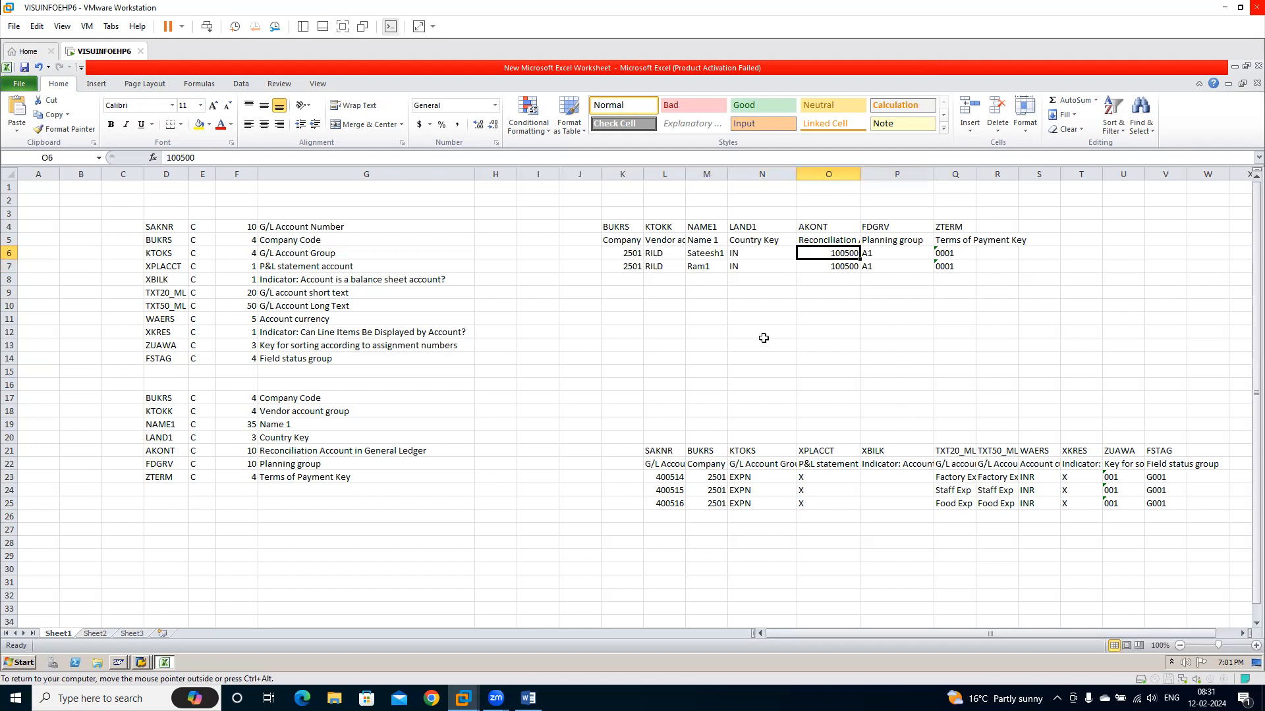
mouse_move(463, 698)
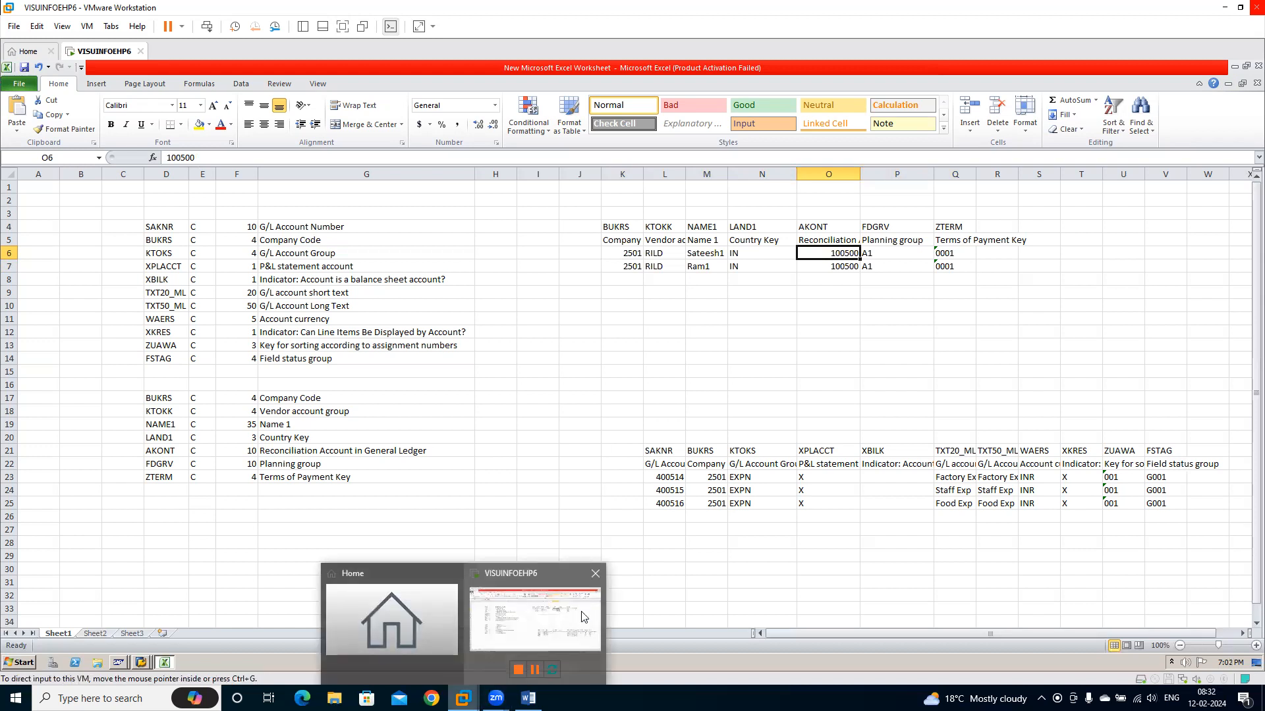
left_click(756, 384)
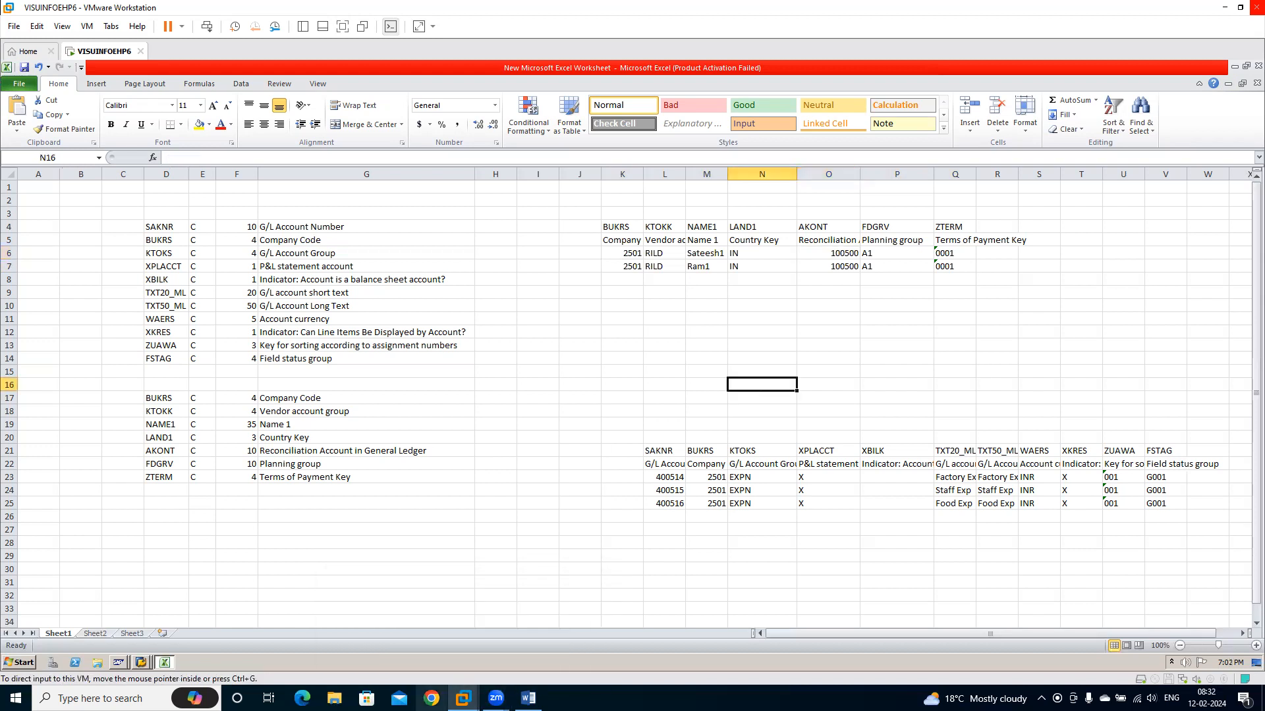
mouse_move(496, 697)
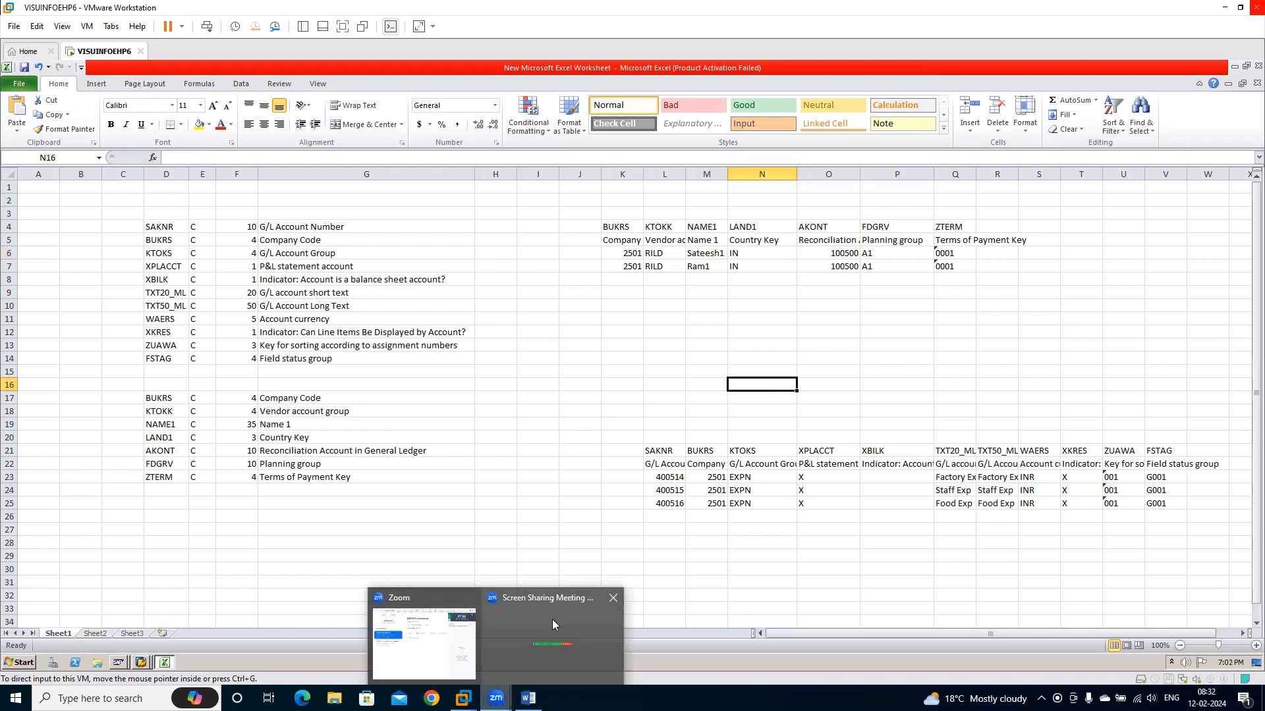